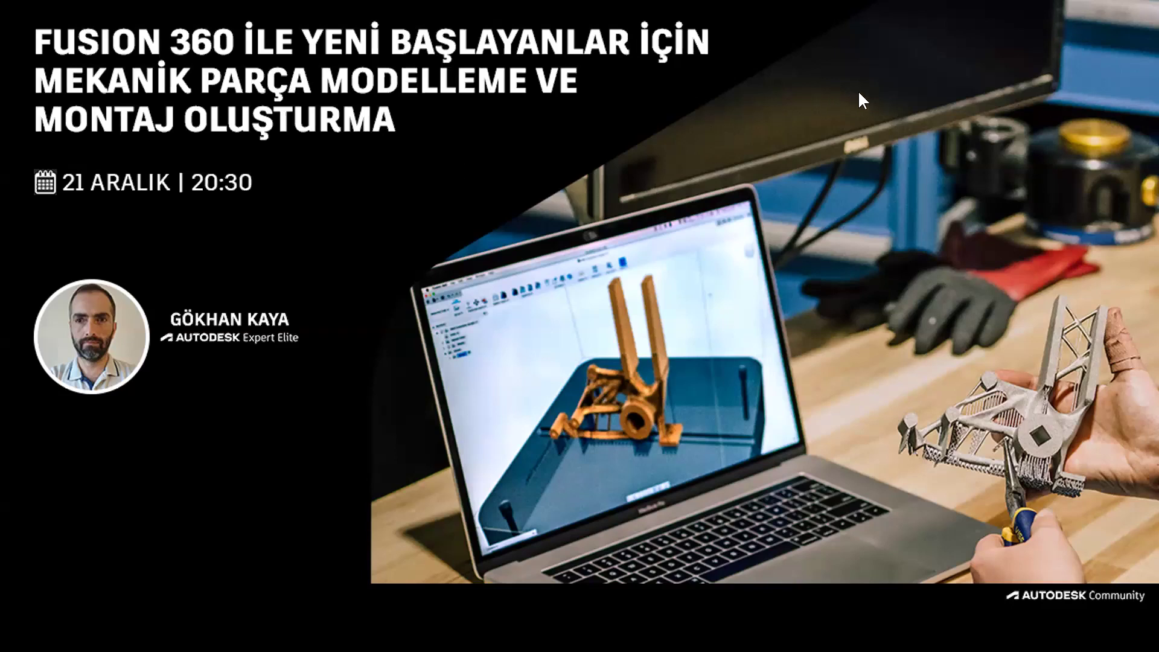
Step: End the PowerPoint slideshow and minimise both presentation windows to reveal Fusion 360
right_click(714, 278)
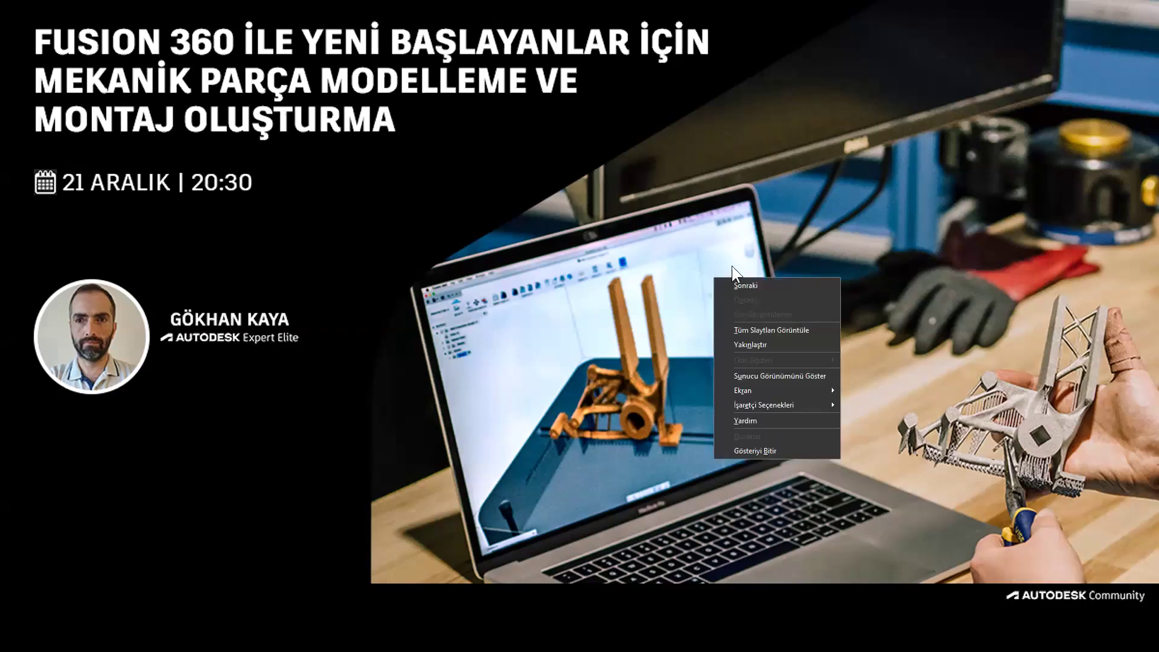
left_click(755, 451)
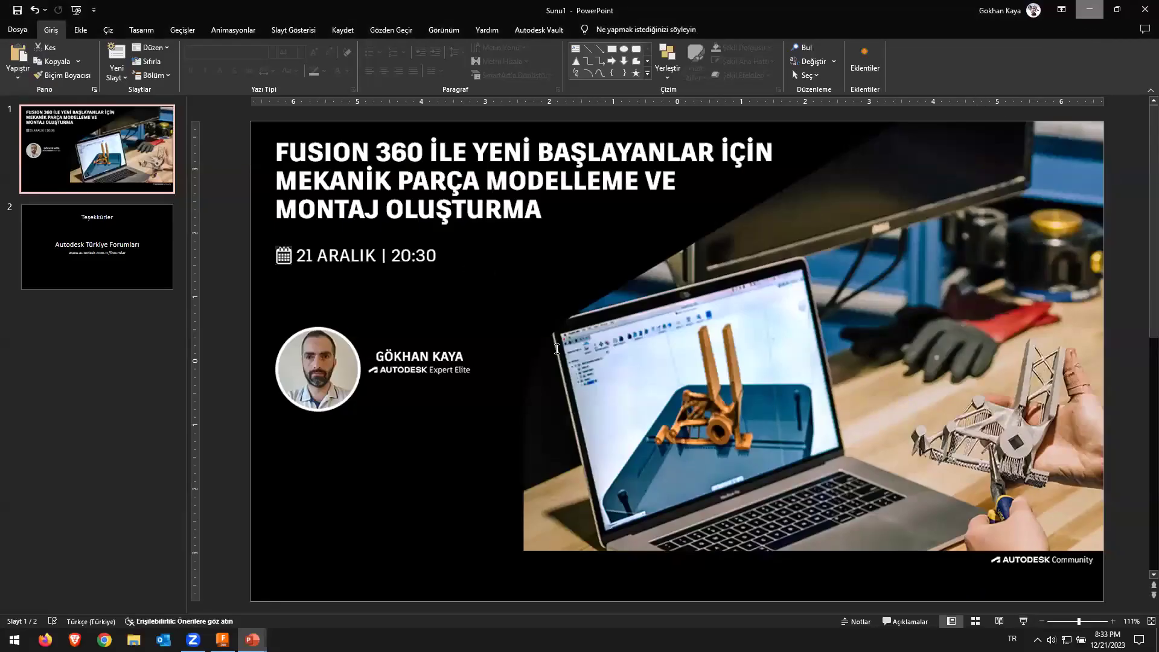
left_click(1087, 16)
left_click(1087, 16)
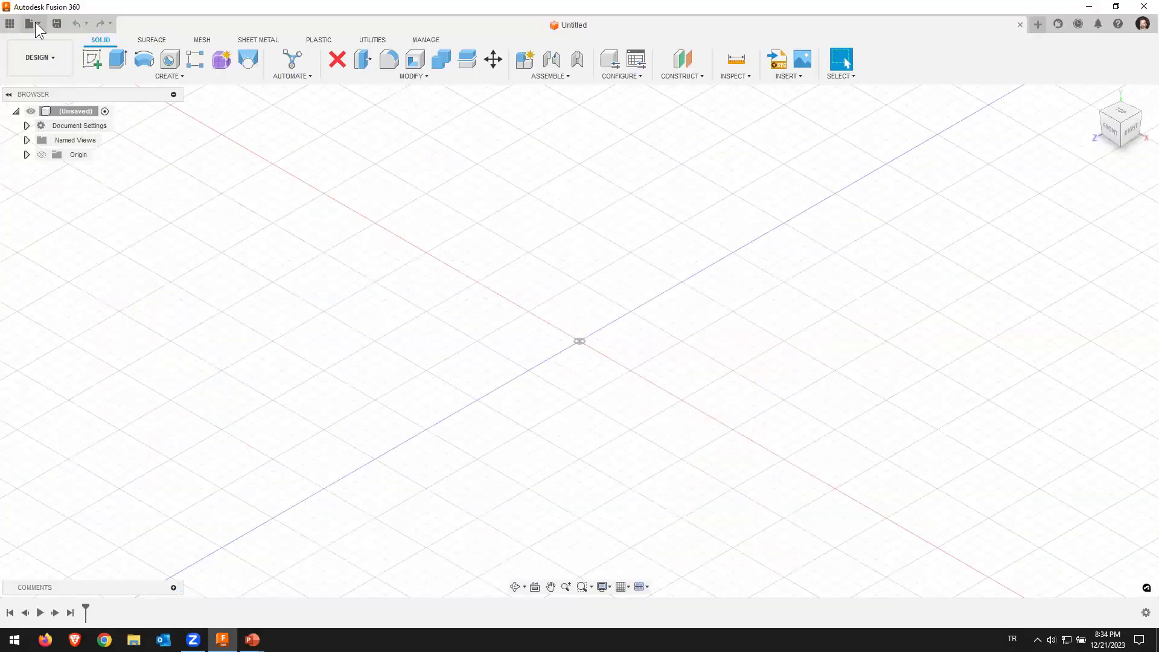
Step: Open the Data Panel and go to the Egitim Projesi project from the projects list
left_click(10, 23)
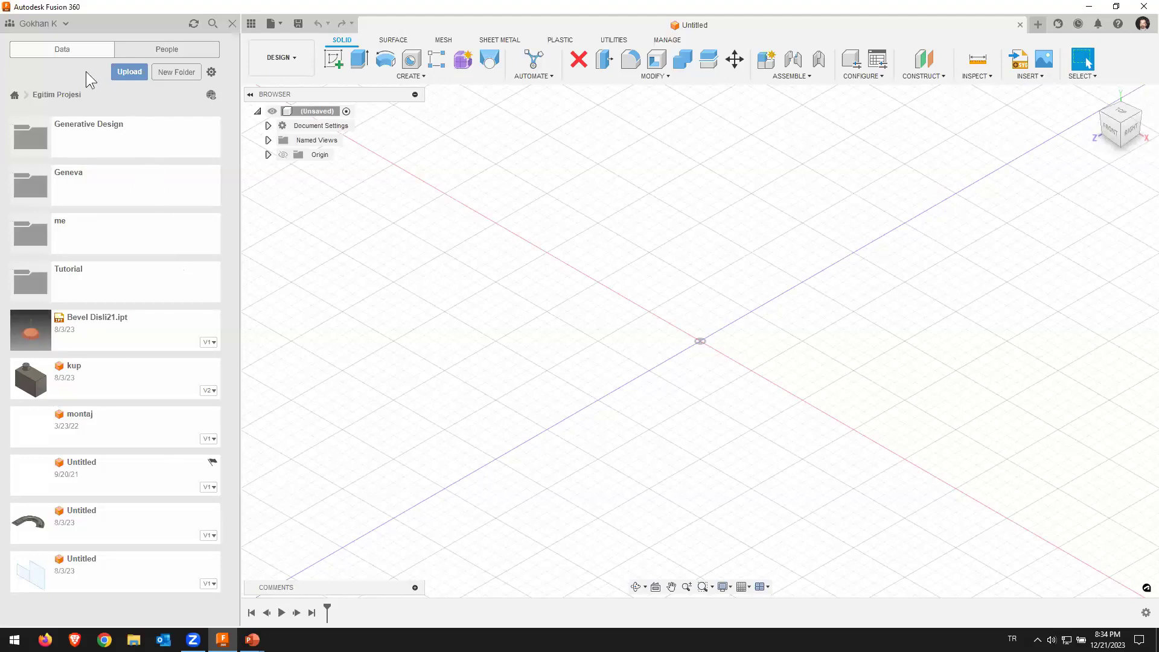
left_click(15, 95)
scroll(102, 181, "up", 3)
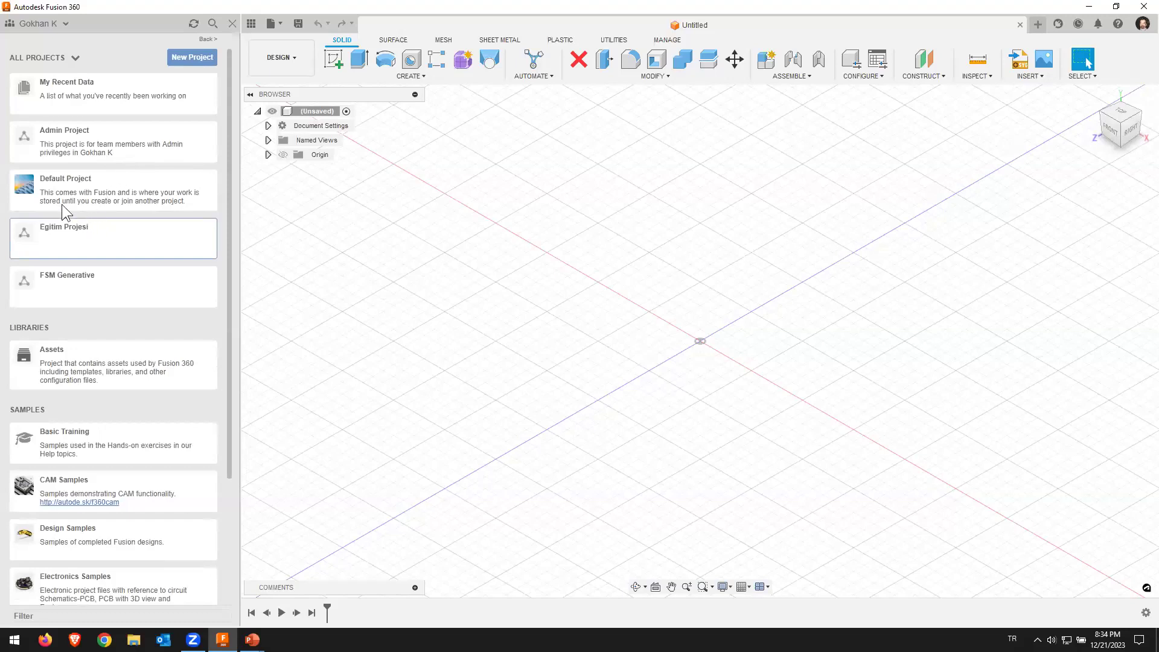
left_click(41, 233)
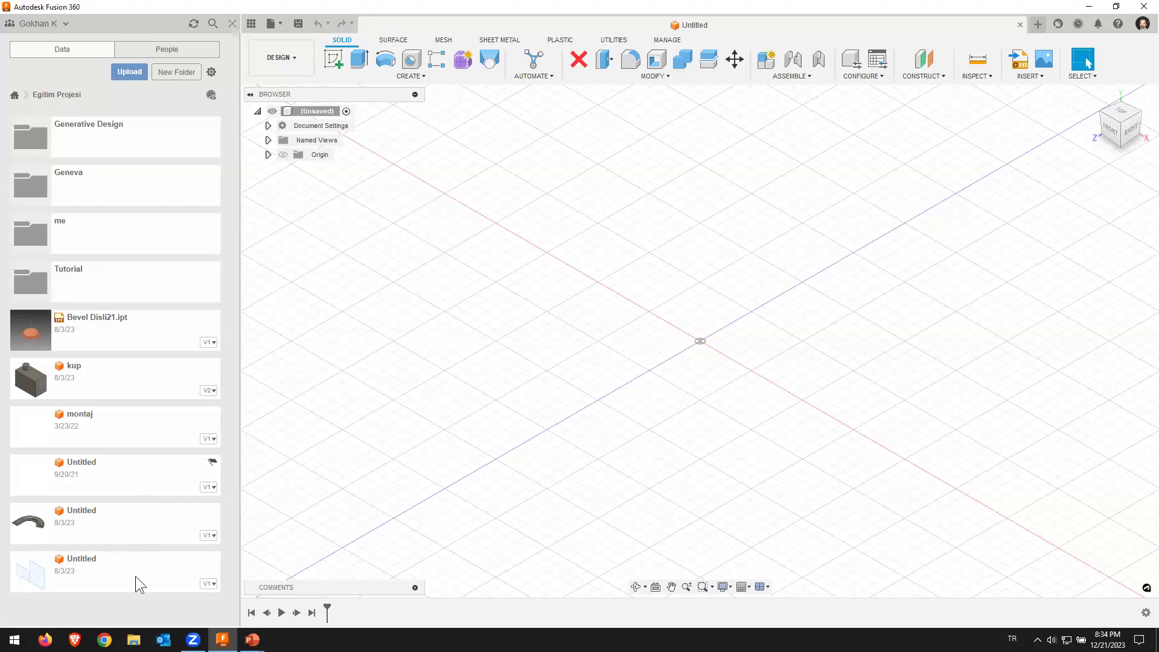
Step: Browse into Geneva > Geneva s and open the Ceneva F design
left_click(171, 49)
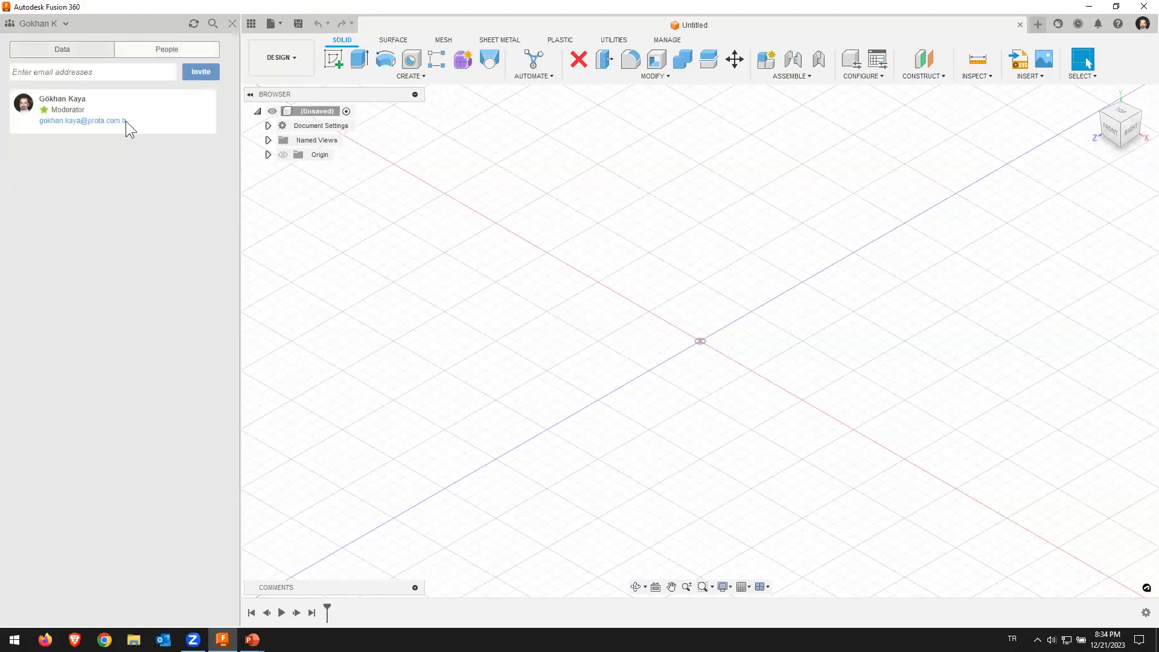
left_click(60, 53)
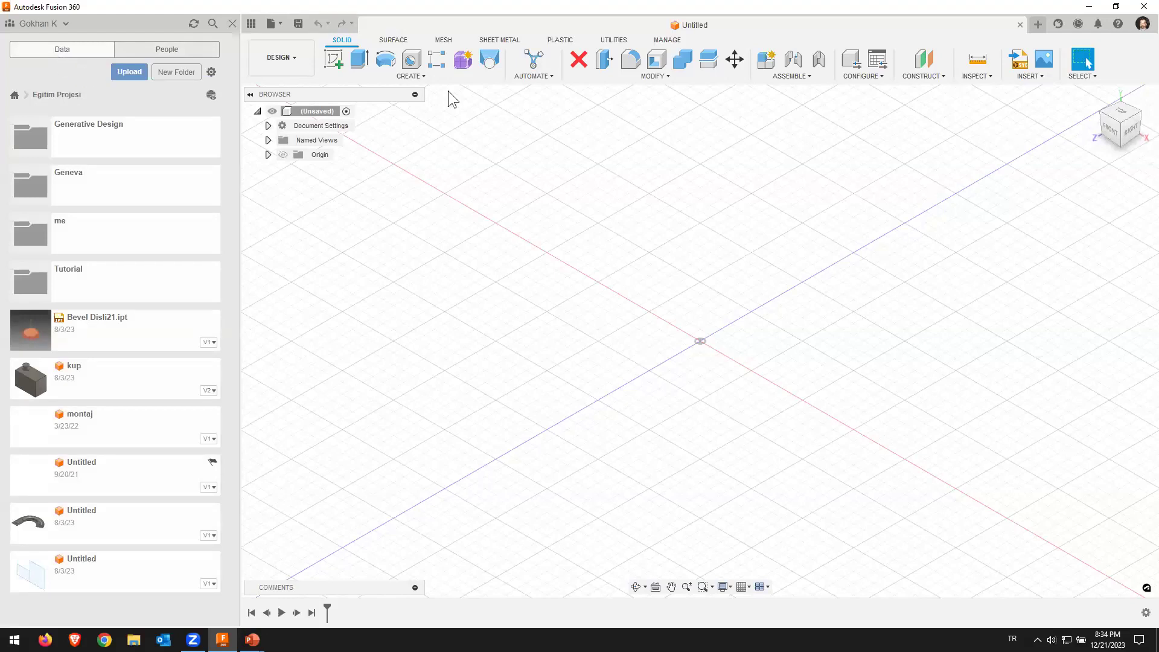
left_click(31, 181)
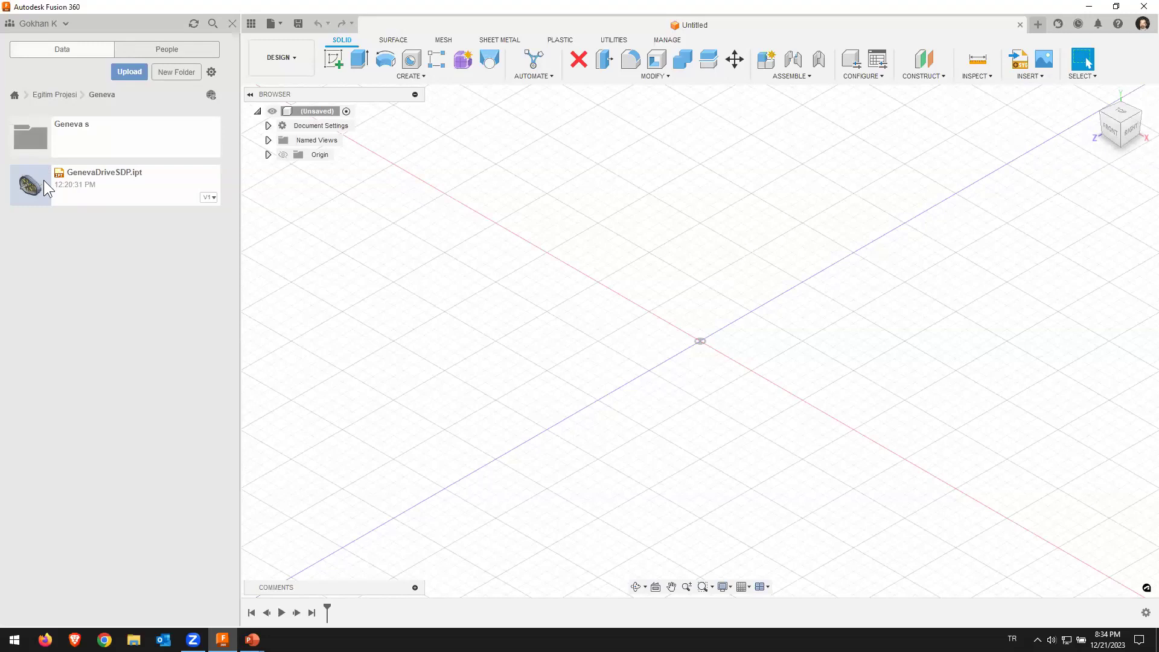
left_click(35, 144)
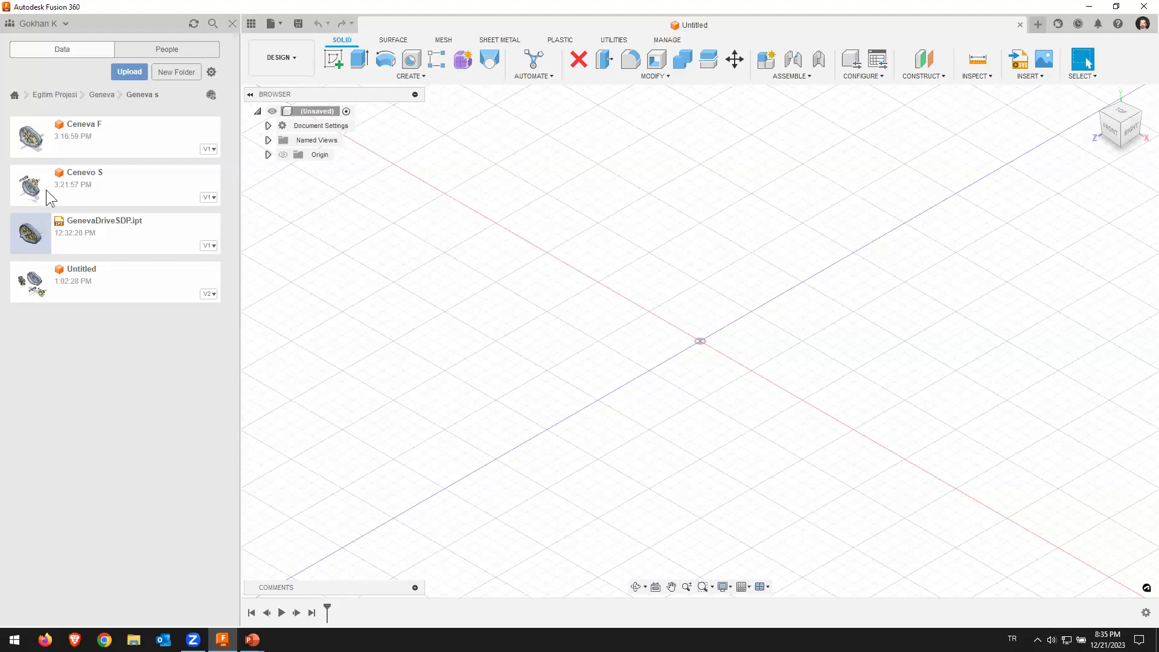
left_click(30, 140)
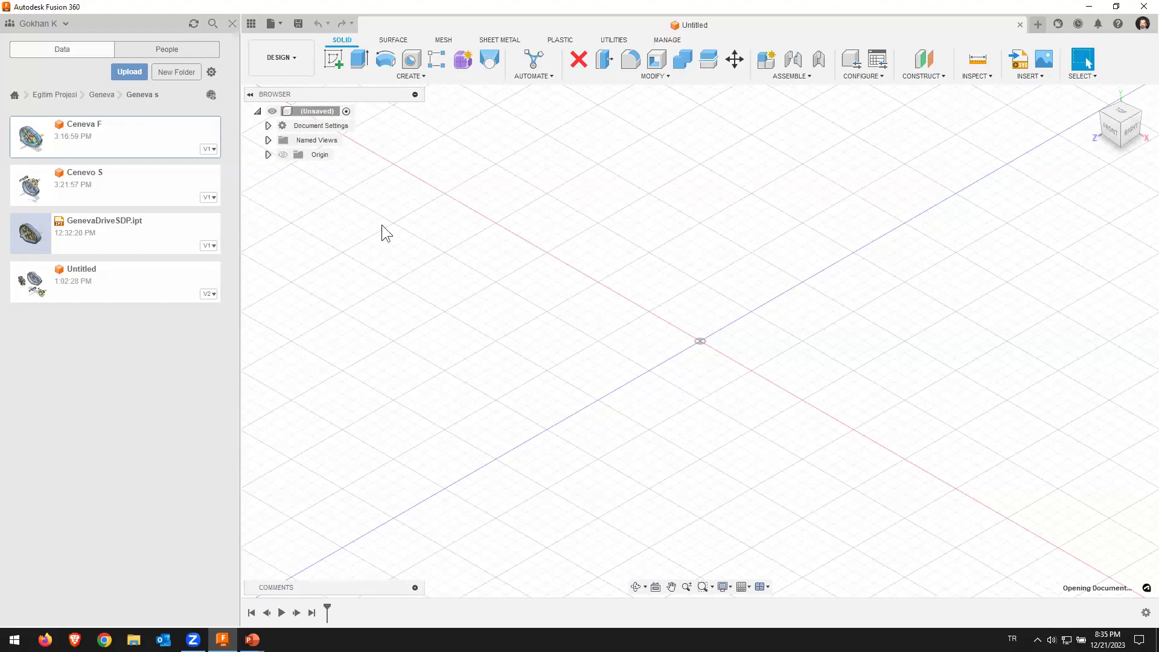
Step: Orbit the Ceneva F gearbox to a tilted view, then open the Cenevo S design
mouse_move(726, 298)
middle_mouse_down("shift")
mouse_move(577, 226)
mouse_move(658, 248)
mouse_move(643, 226)
mouse_move(752, 294)
middle_mouse_up("shift")
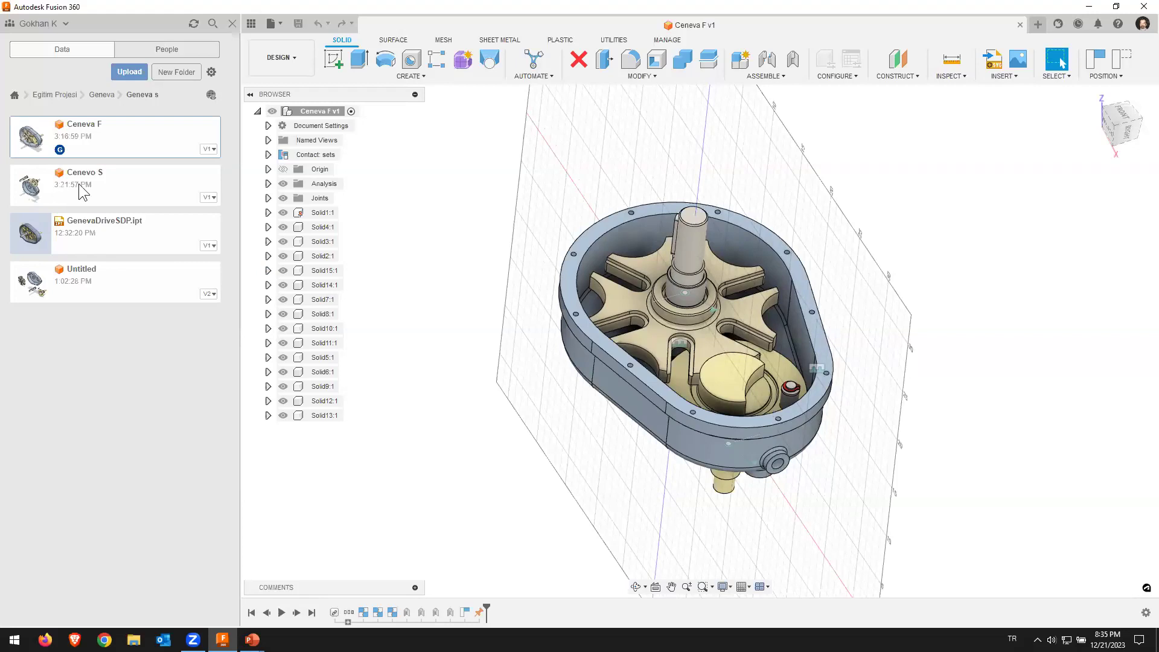
double_click(37, 196)
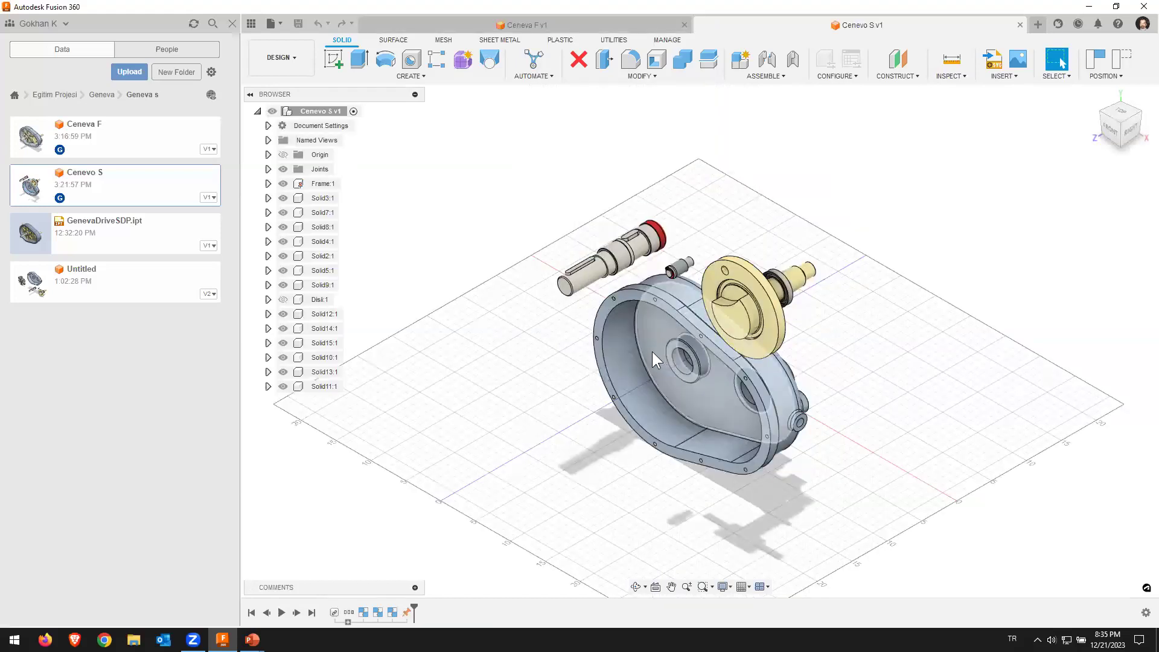
Step: Hide Frame:1, the shaft parts and Solid8, Solid4, Solid2 and Solid5
middle_click_drag(603, 391, 612, 320, "shift")
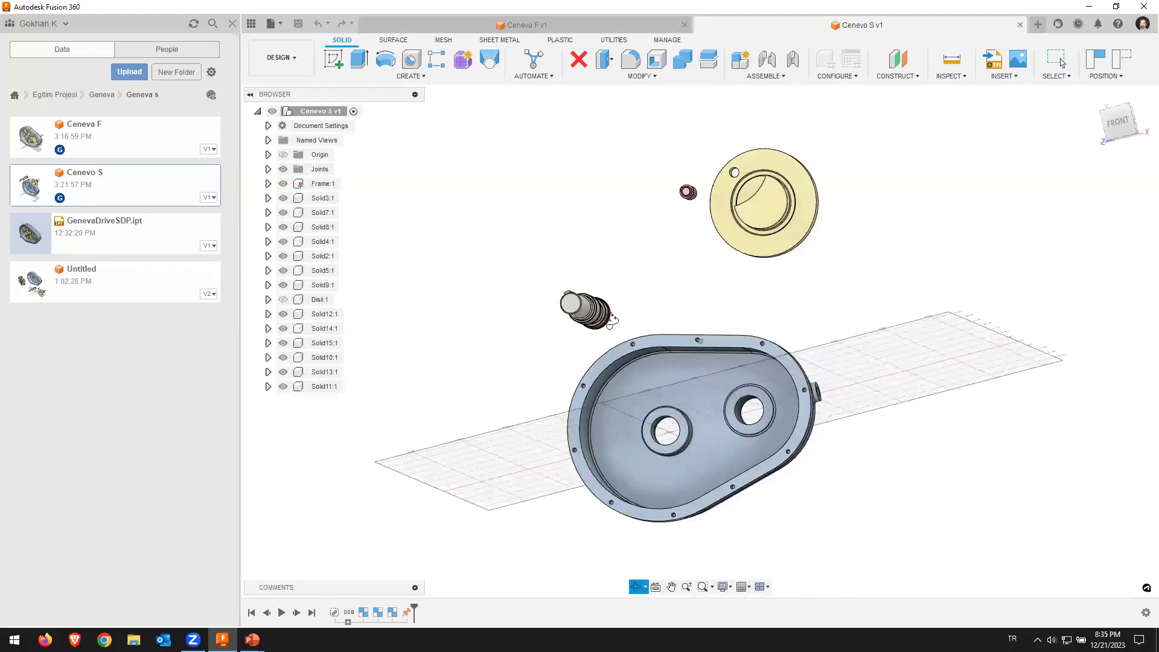
mouse_move(517, 336)
middle_mouse_down("shift")
mouse_move(470, 333)
mouse_move(463, 311)
mouse_move(463, 339)
mouse_move(393, 336)
middle_mouse_up("shift")
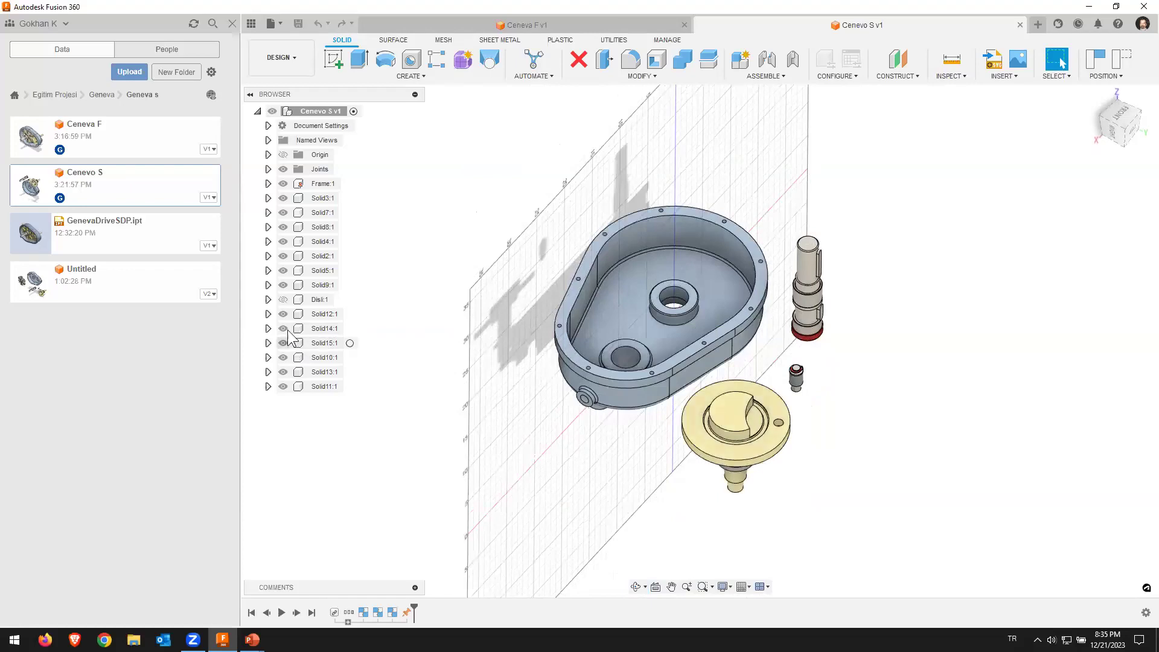
left_click(283, 185)
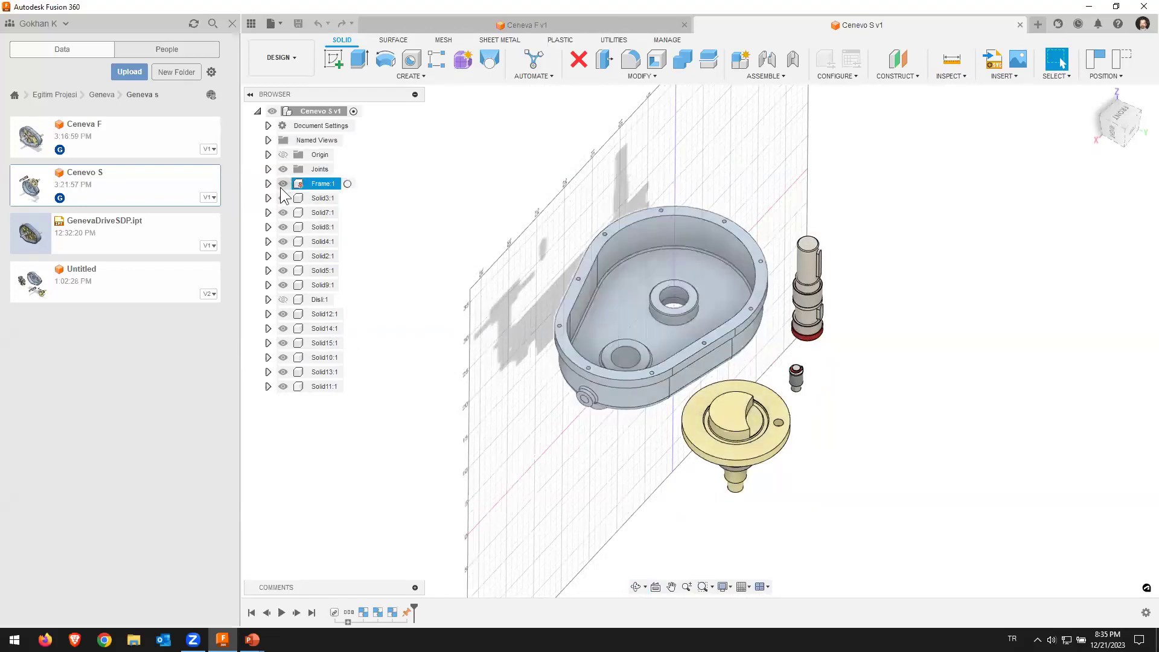
left_click(283, 183)
left_click(282, 198)
left_click(282, 227)
left_click(285, 256)
Step: Hide Solid9, Disk:1, Solid12, Solid14, Solid15, Solid10, Solid13 and Solid11, then orbit the empty grid
left_click(283, 285)
left_click(283, 300)
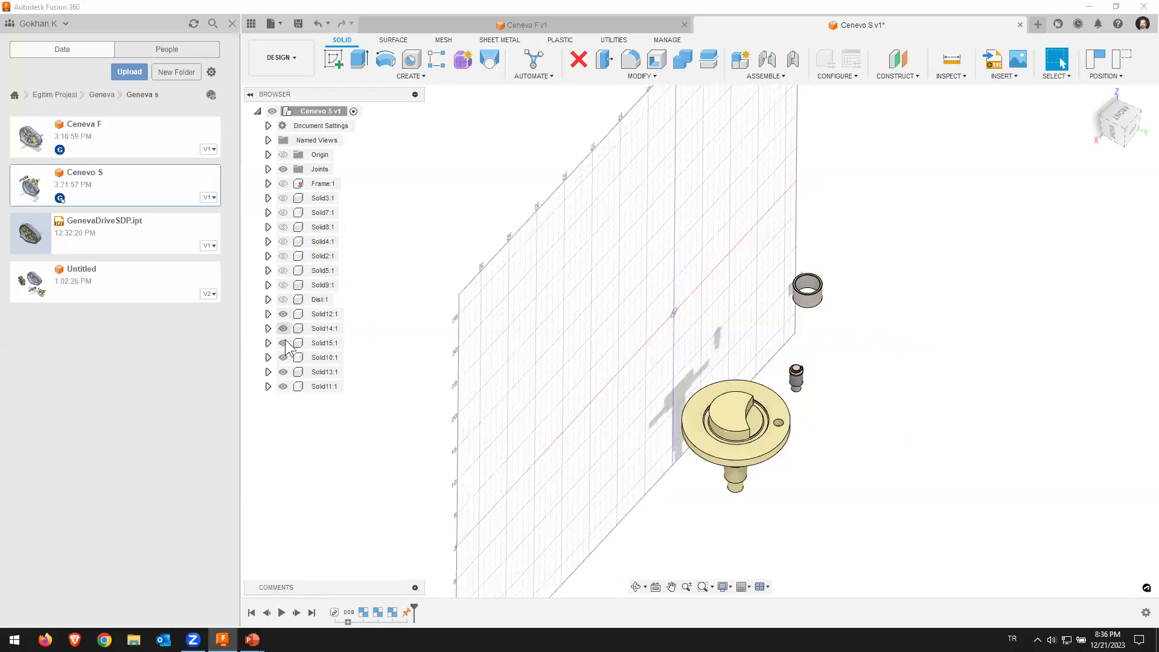
left_click(283, 314)
left_click(283, 329)
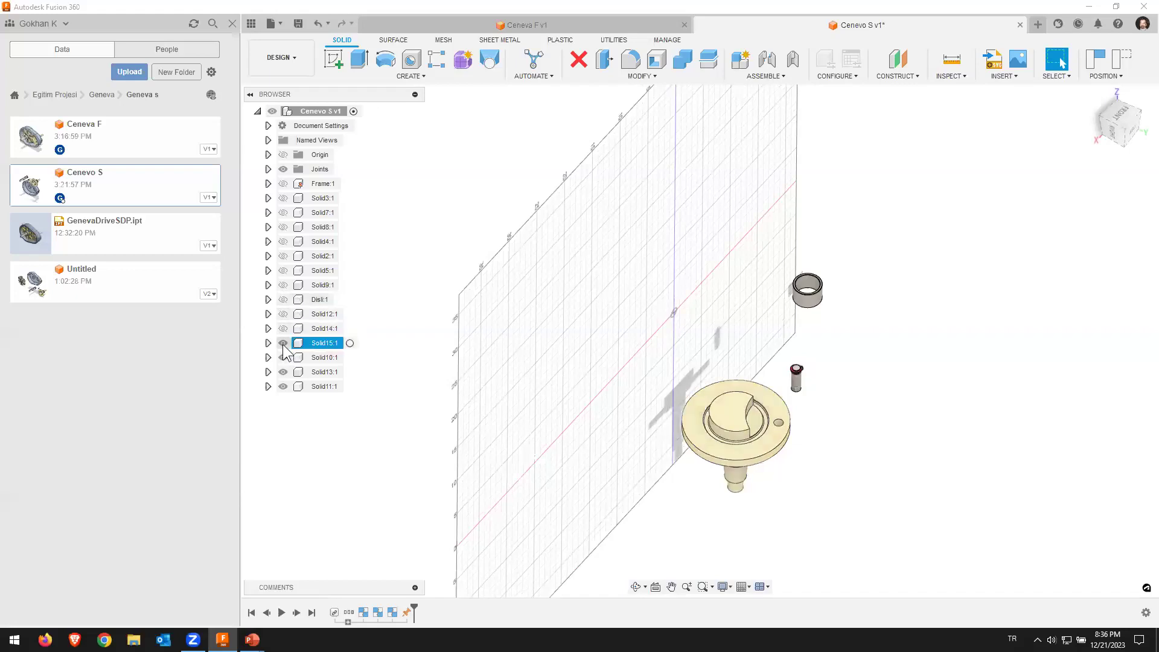
left_click(283, 357)
left_click(283, 387)
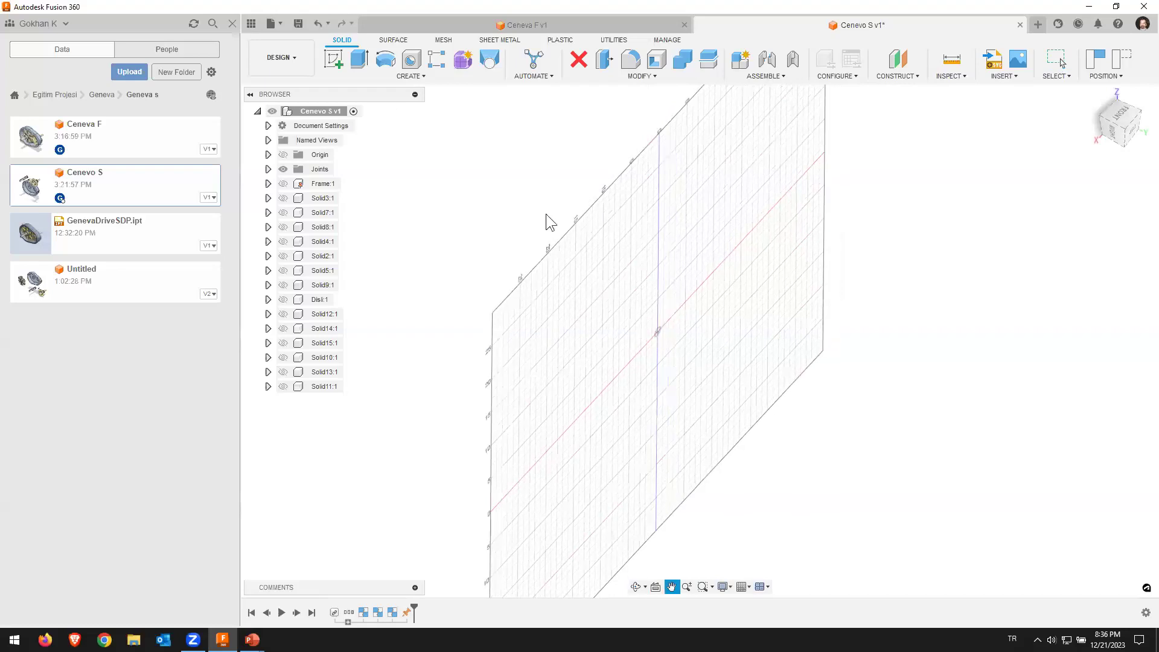
middle_click_drag(595, 223, 530, 232, "shift")
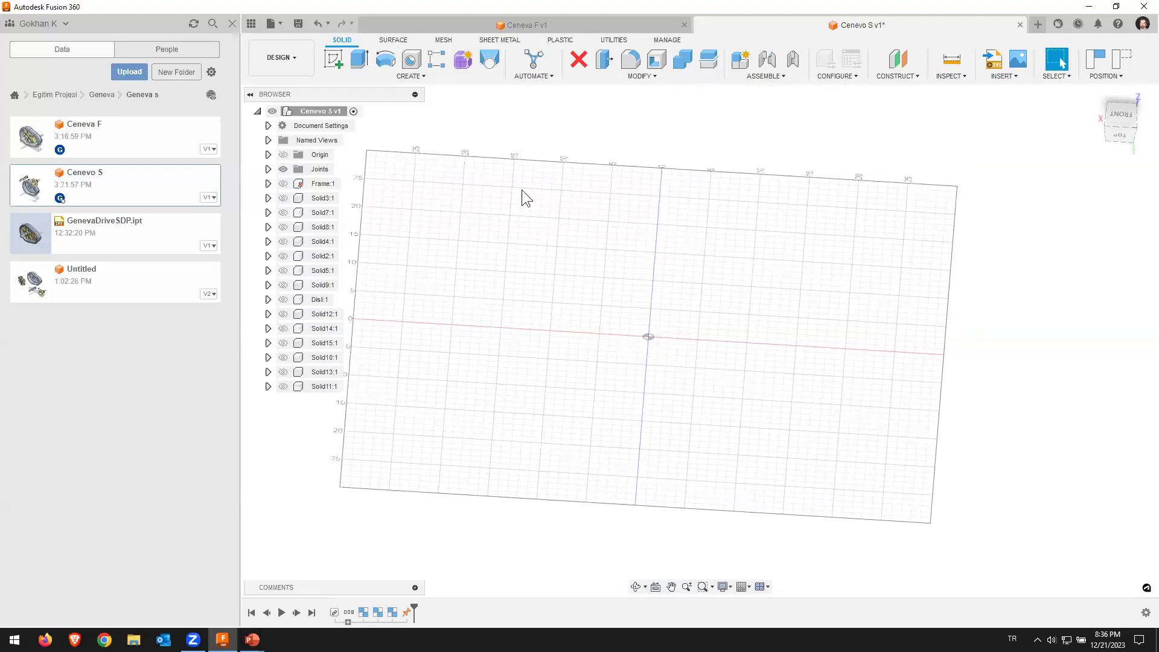
mouse_move(741, 284)
middle_mouse_down("shift")
mouse_move(401, 135)
mouse_move(338, 62)
middle_mouse_up("shift")
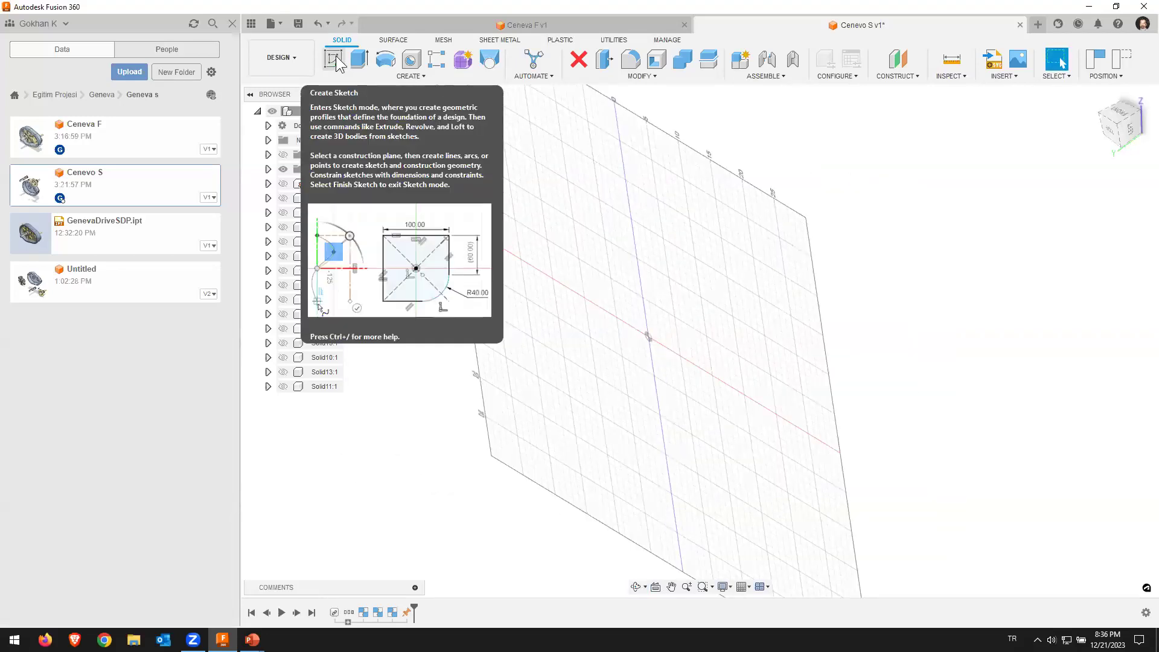
Step: Start a sketch on the XZ origin plane and roll the view to an upright top view
left_click(336, 62)
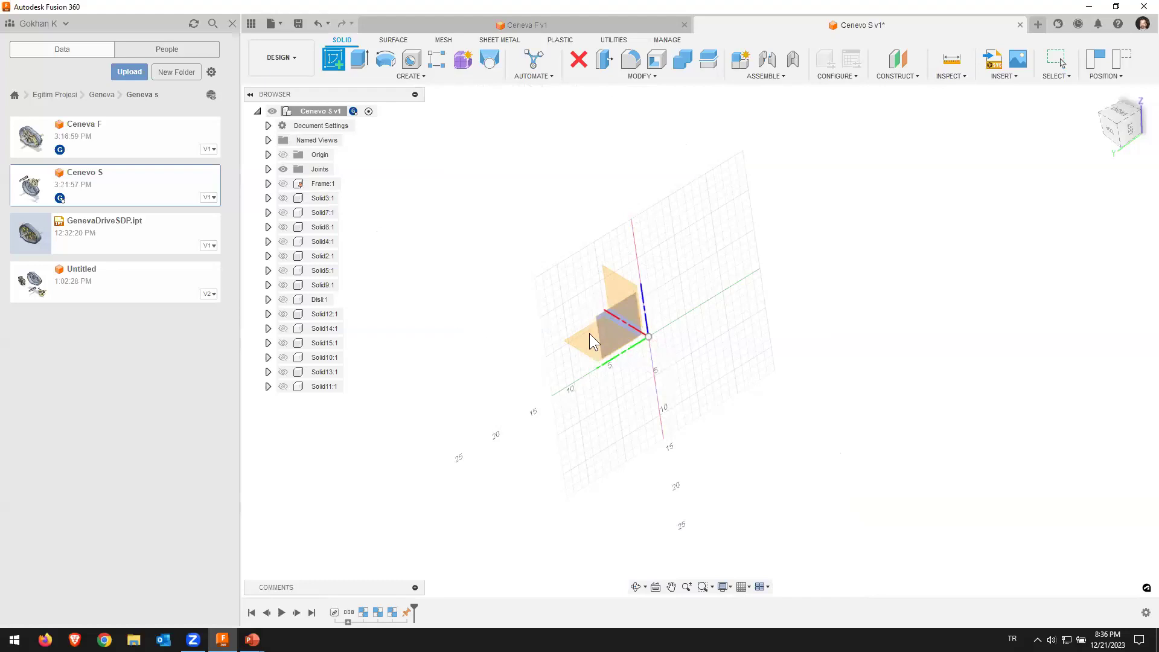
mouse_move(647, 306)
middle_mouse_down("shift")
mouse_move(691, 288)
mouse_move(692, 217)
mouse_move(649, 273)
mouse_move(671, 298)
mouse_move(643, 299)
middle_mouse_up("shift")
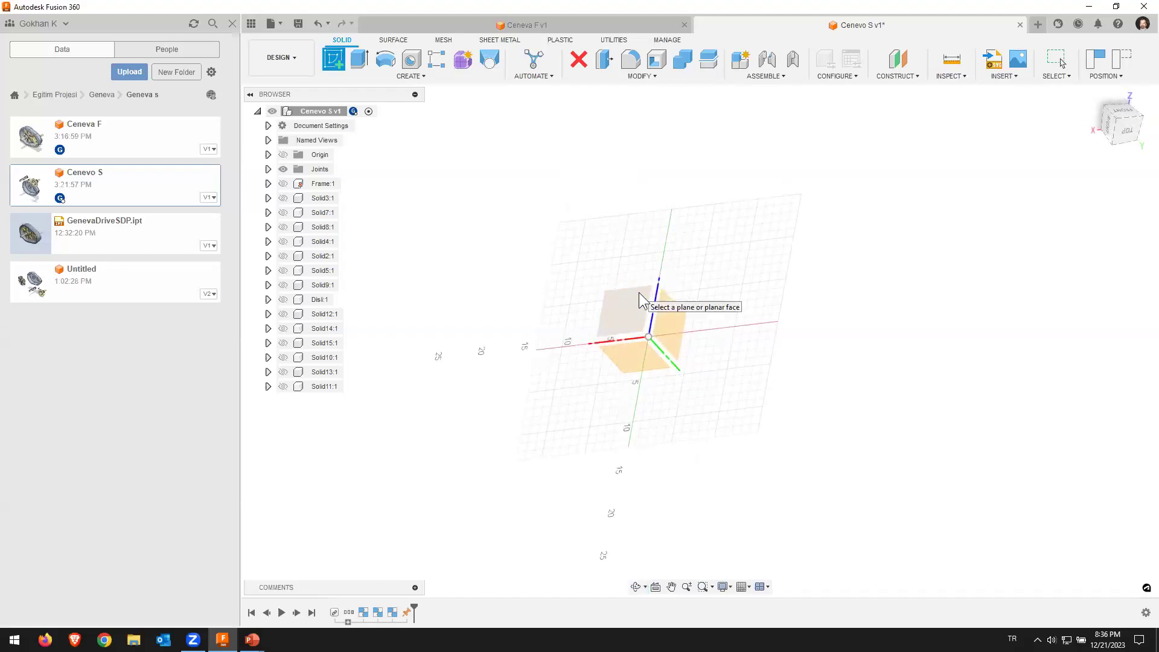
left_click(640, 297)
left_click(684, 344)
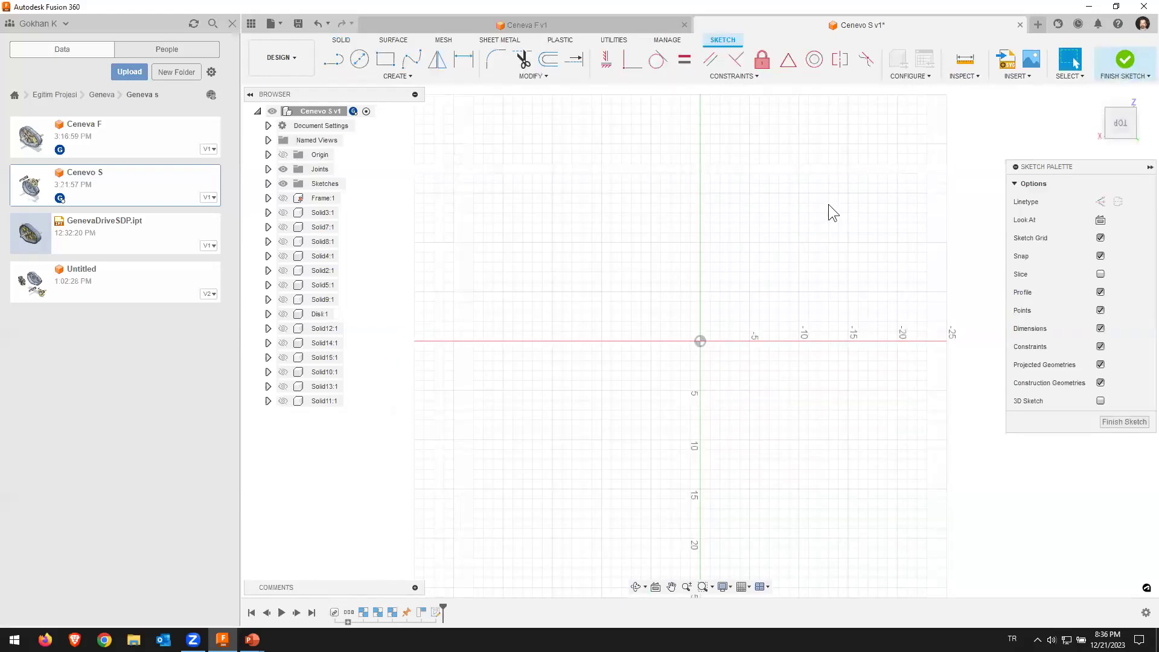
mouse_move(1121, 127)
left_click(1139, 99)
left_click(1140, 100)
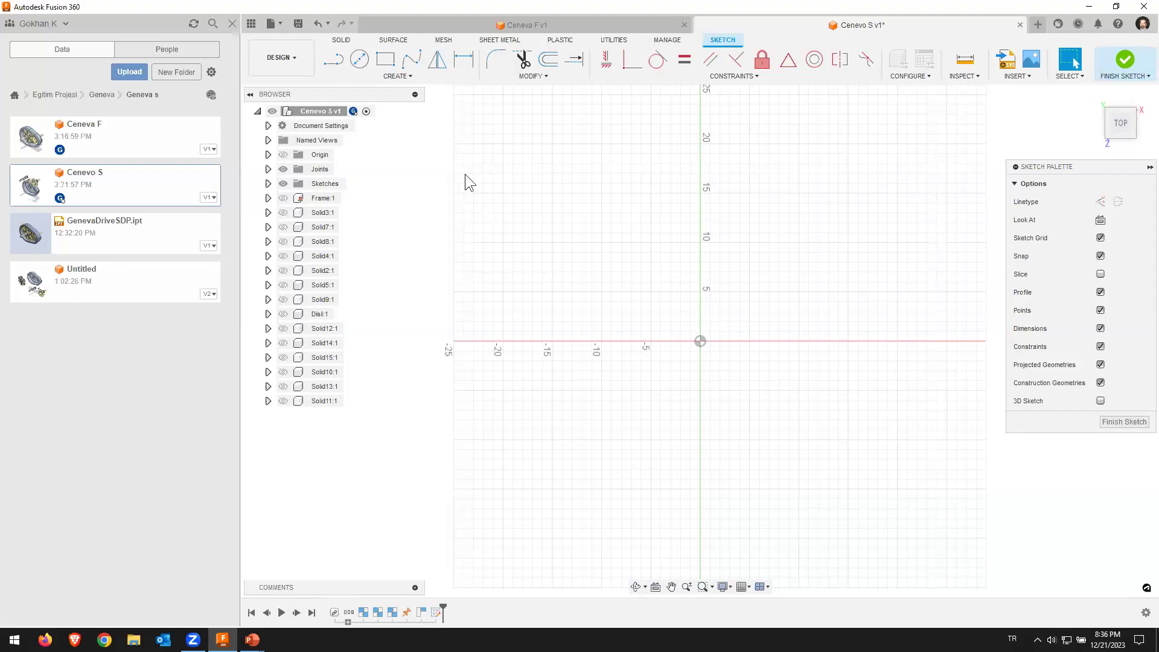
left_click(360, 61)
Step: Draw an origin-centred circle sized to Ø150 and finish the sketch
left_click(701, 341)
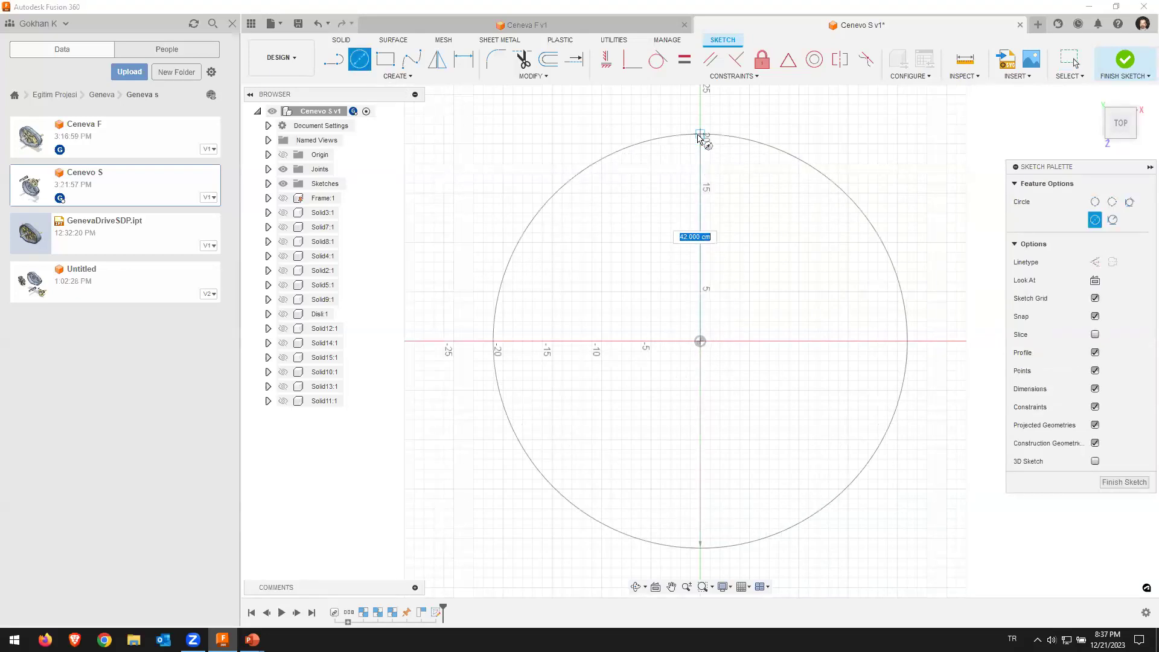
type("7")
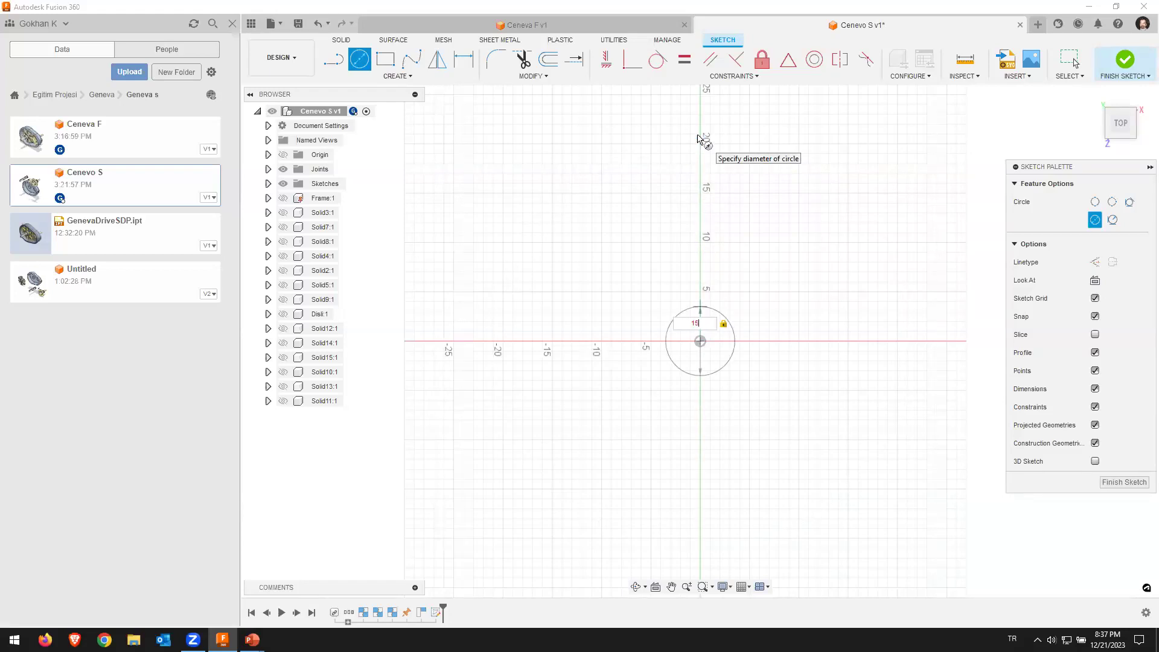
key("Escape")
left_click(734, 156)
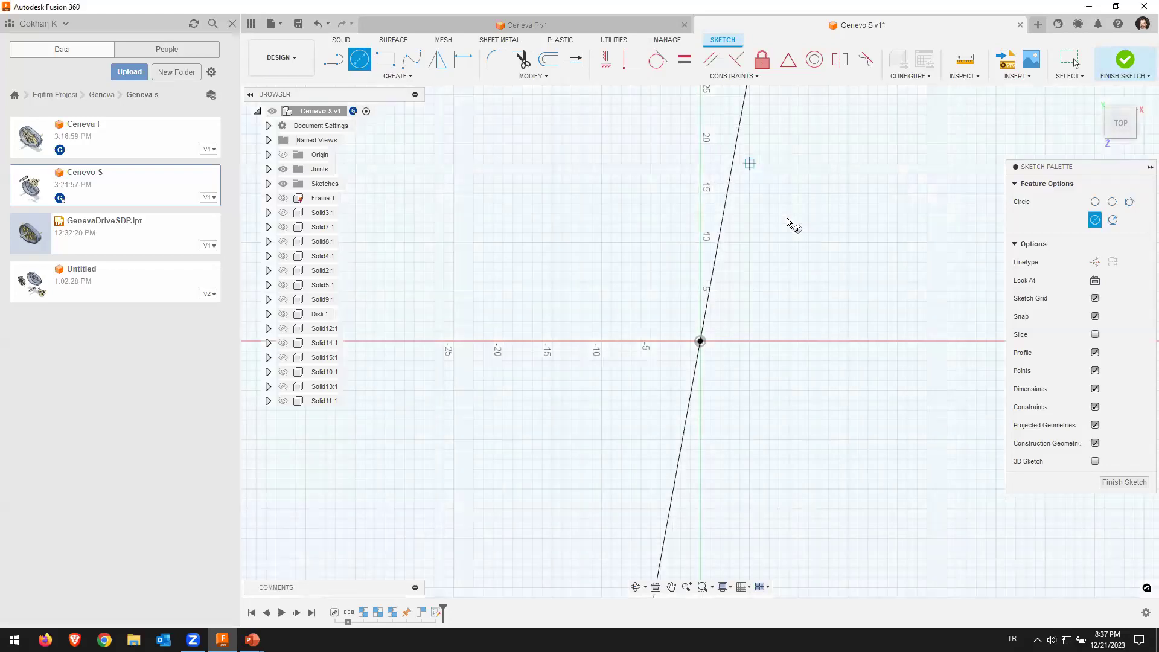
scroll(766, 199, "down", 3)
scroll(720, 233, "down", 2)
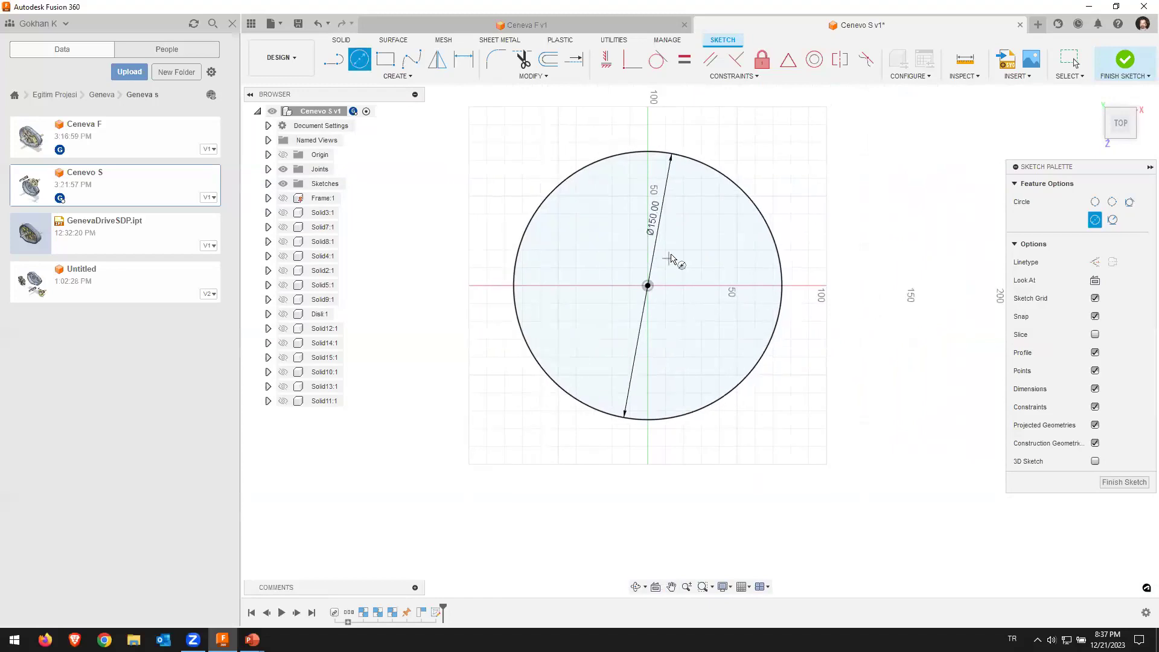
right_click(776, 151)
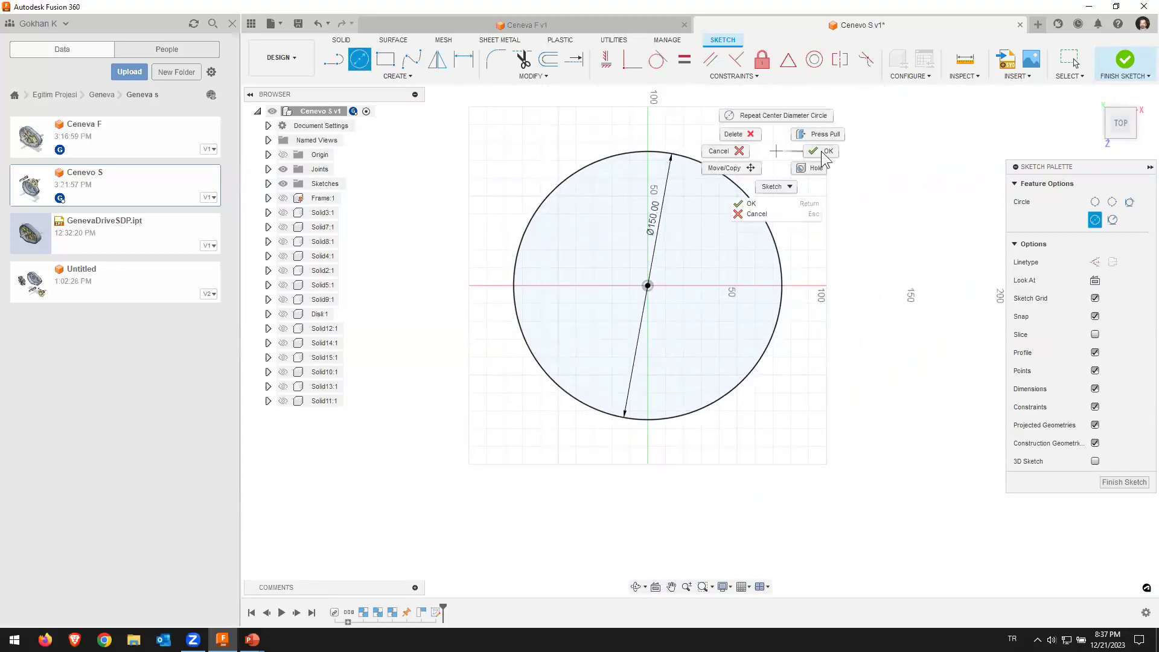
left_click(822, 151)
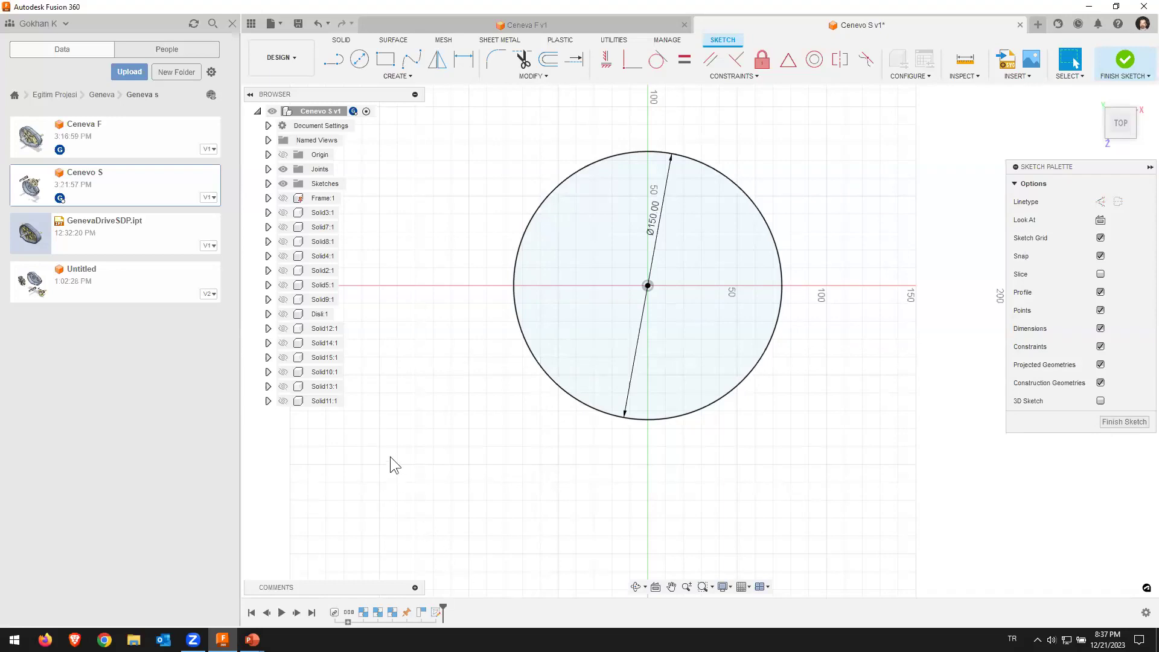
left_click(1125, 63)
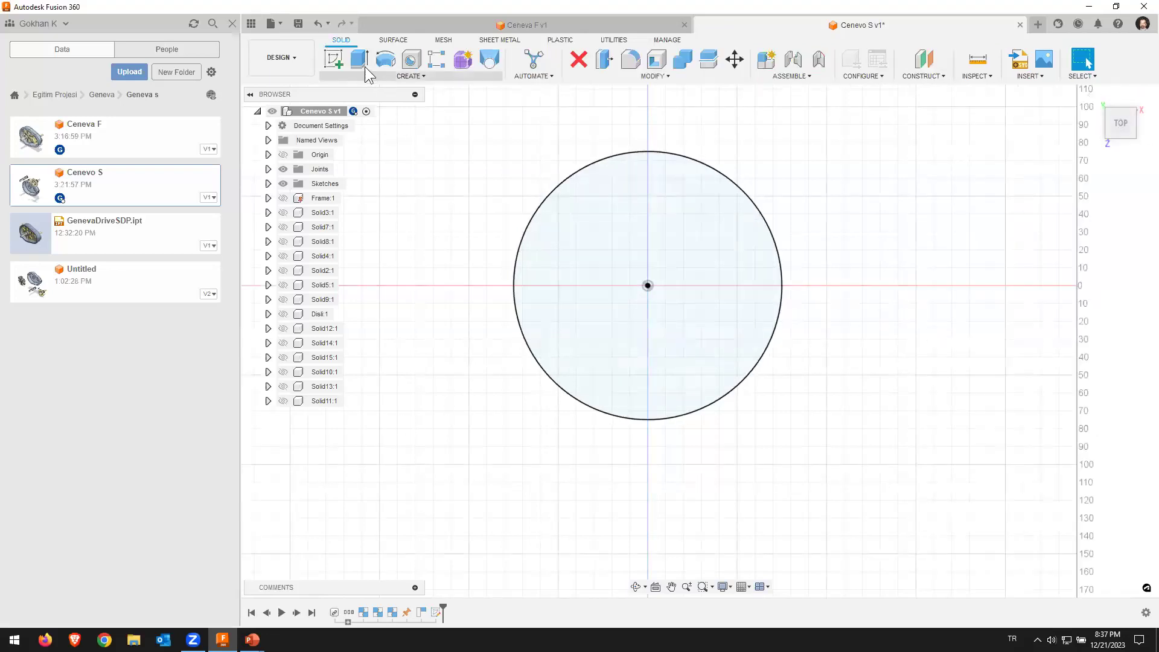
Step: Try a 12-distance extrusion of the circle, cancel it, and show the Disk:1 body again
key("e")
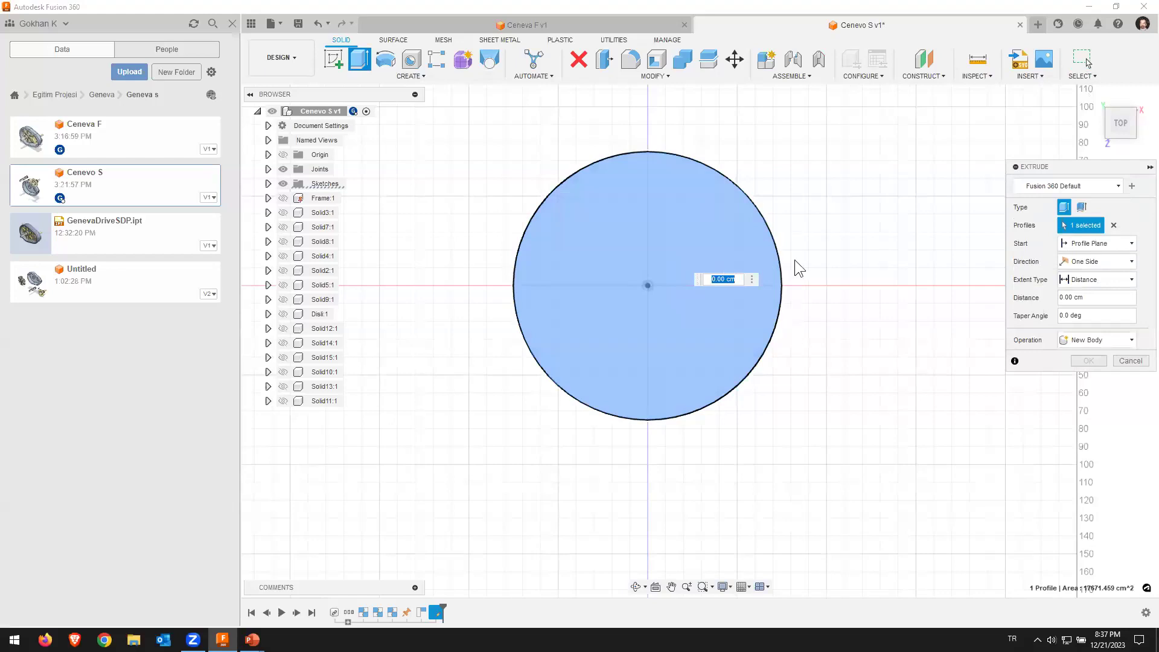
mouse_move(749, 266)
middle_mouse_down("shift")
mouse_move(722, 289)
mouse_move(743, 288)
mouse_move(725, 305)
middle_mouse_up("shift")
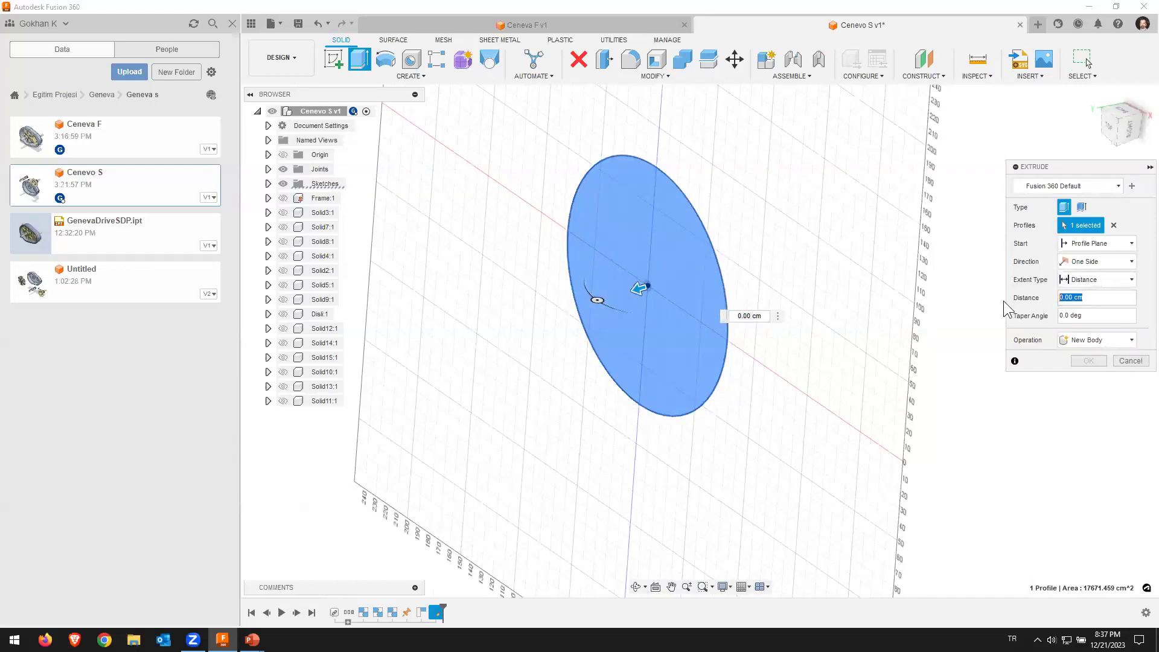
type("1")
type("2")
left_click(1091, 317)
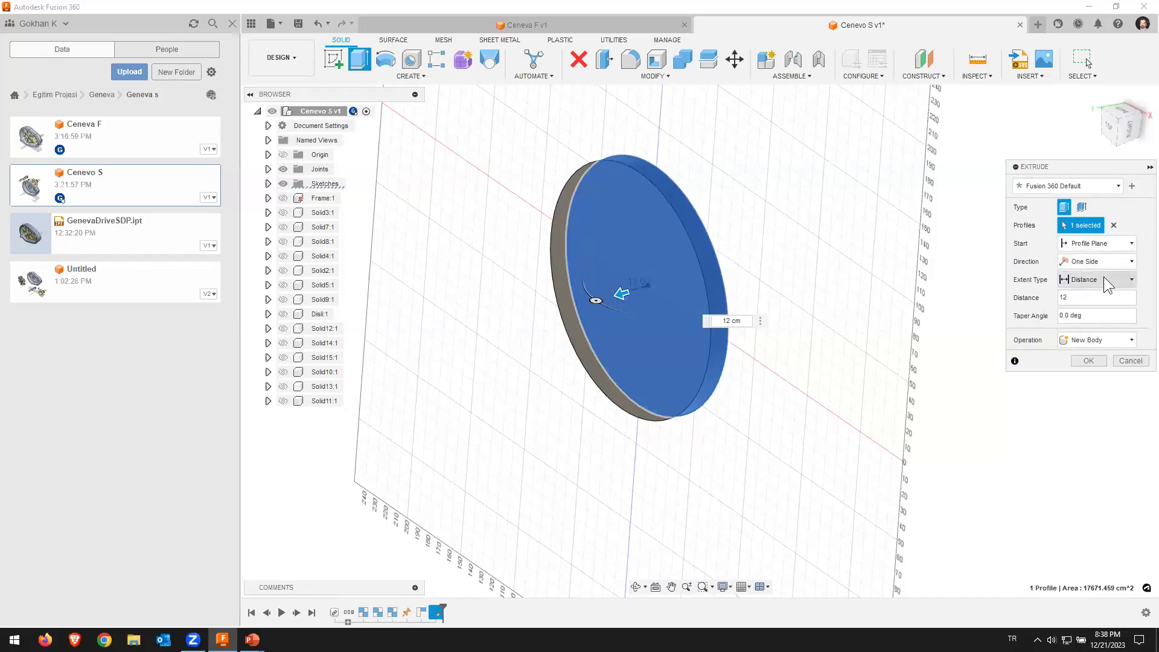
left_click(1128, 297)
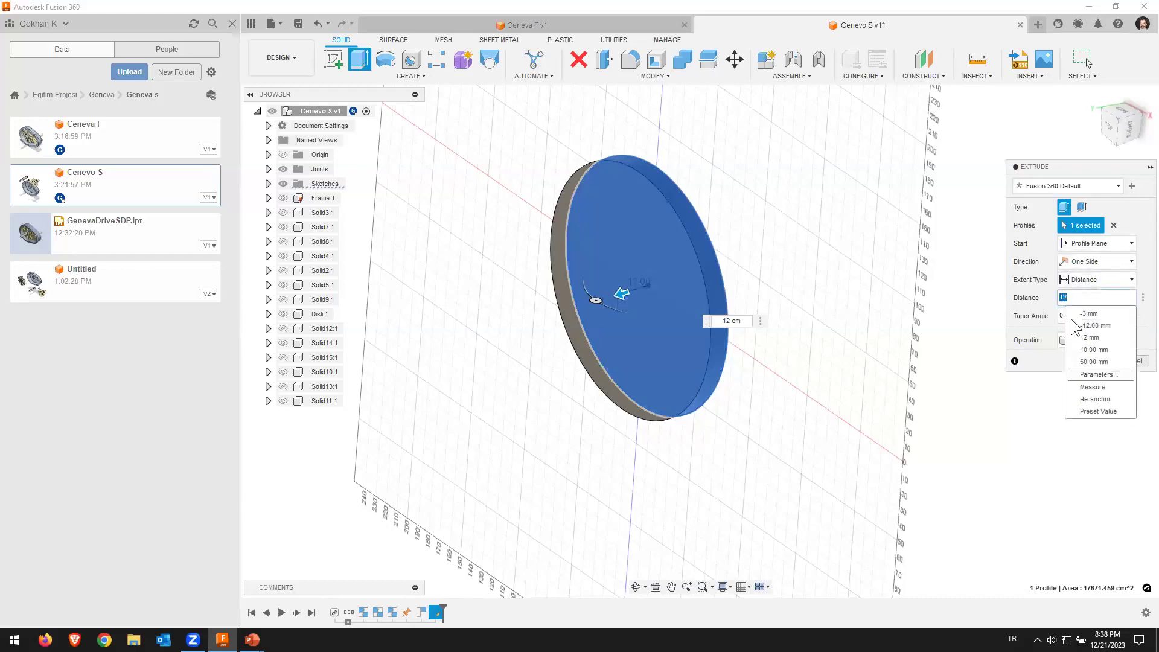
left_click(1067, 317)
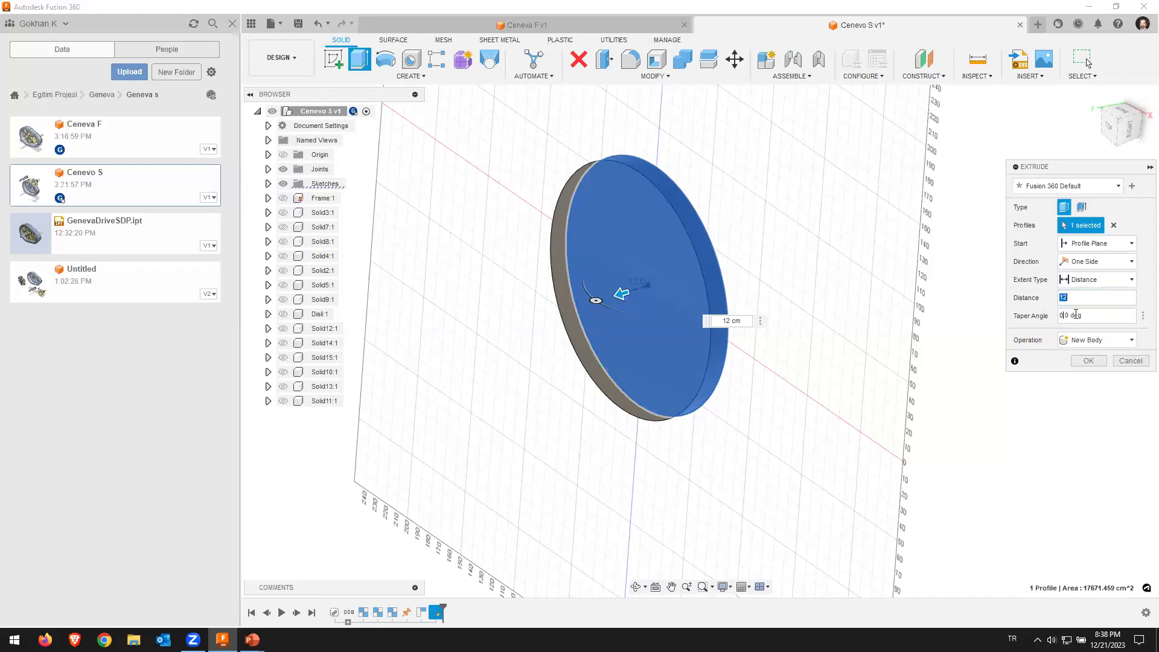
left_click(1095, 363)
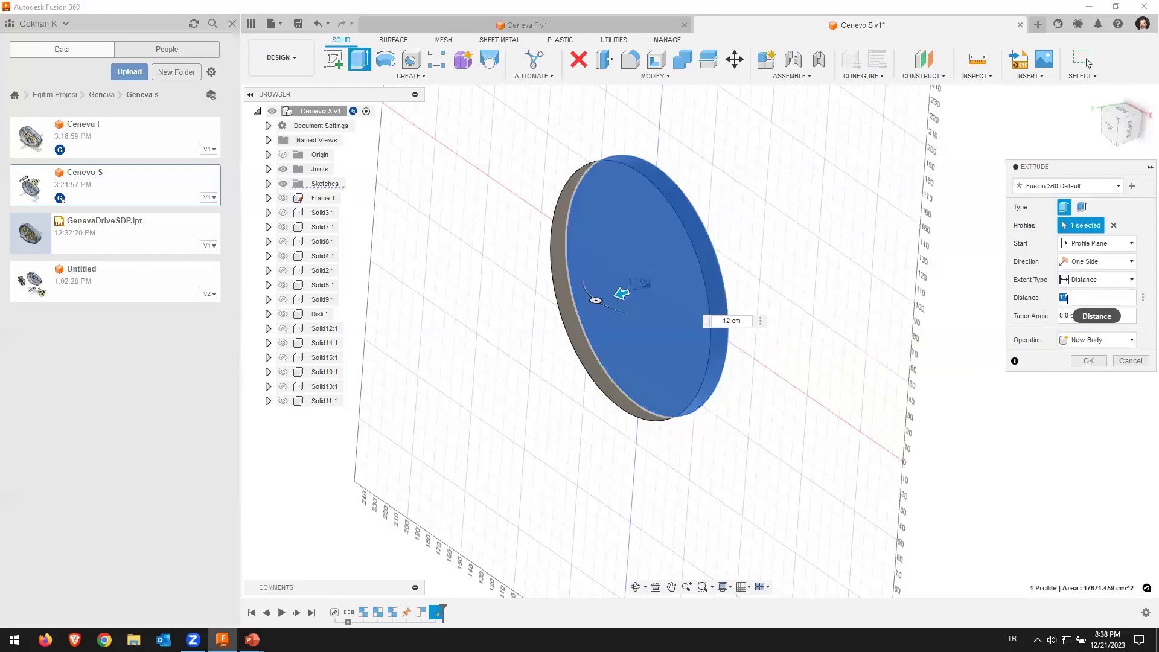
type("12")
left_click(1072, 297)
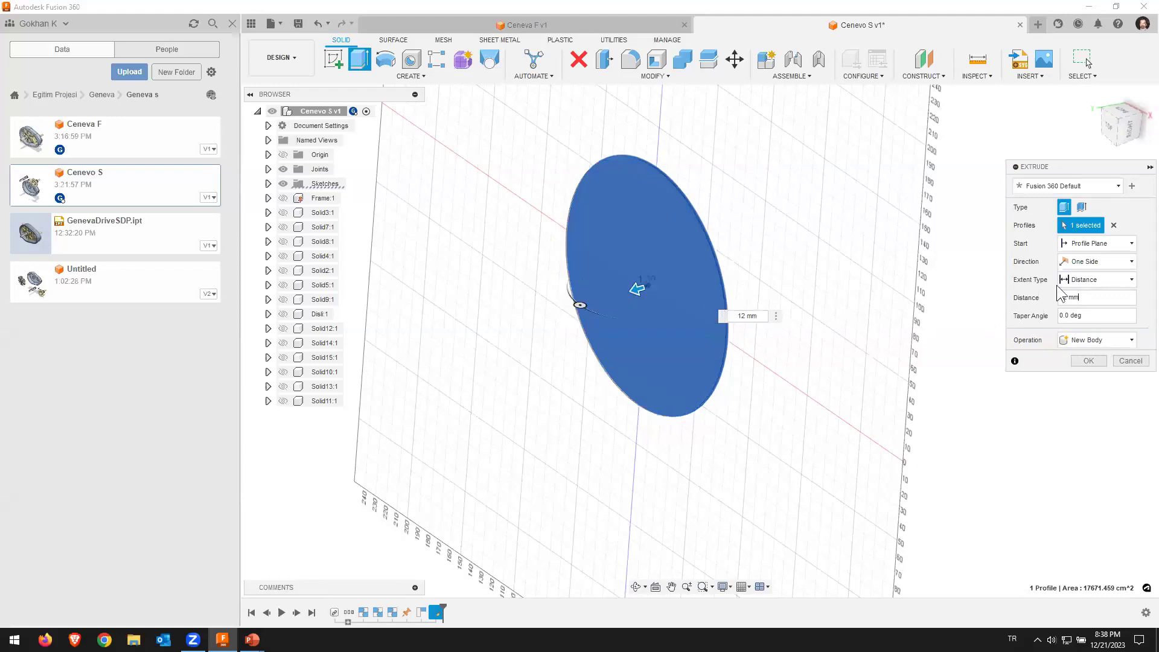
left_click(1130, 361)
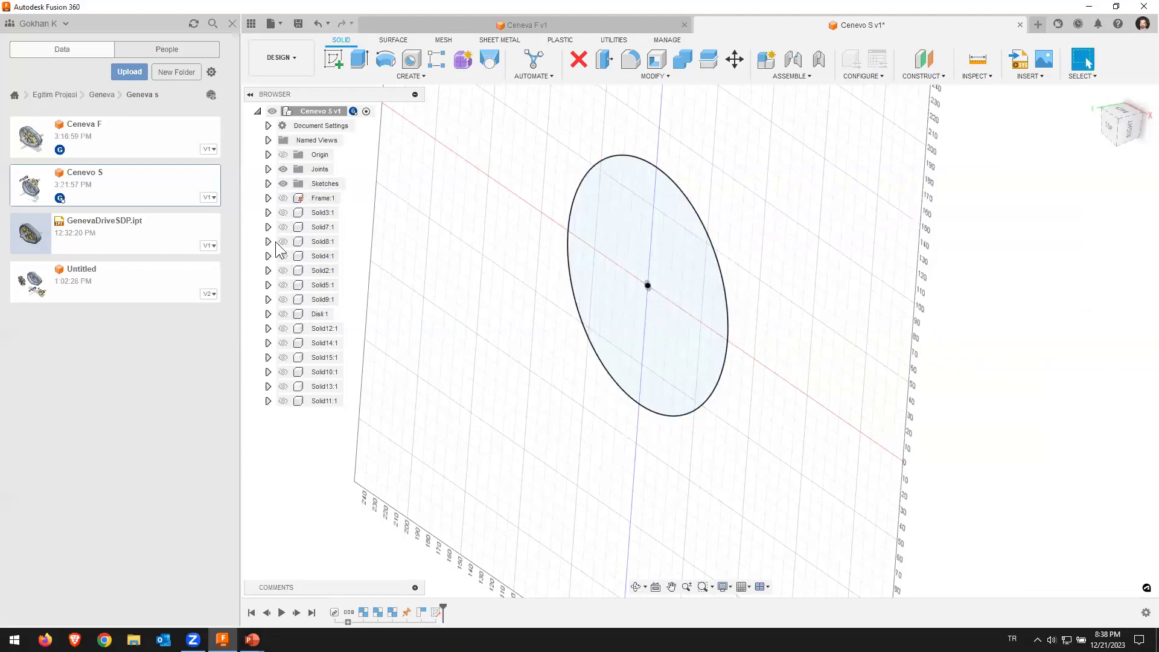
mouse_move(319, 314)
left_click(286, 313)
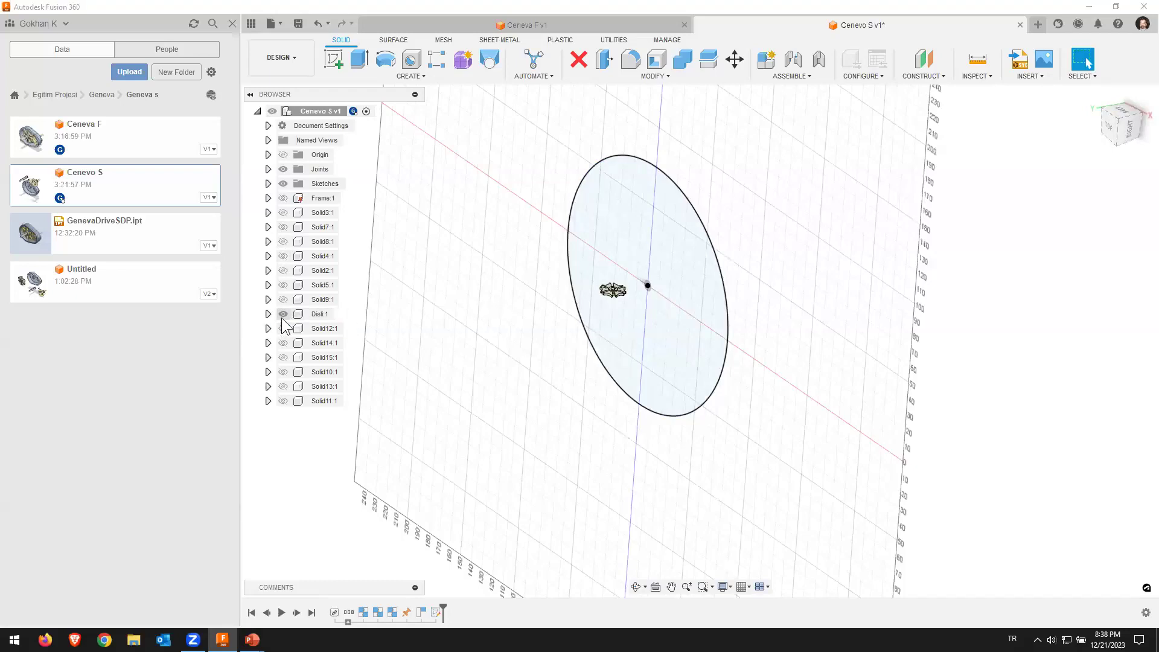
Step: Hide the Disk:1 body and change the document units to millimetres
left_click(283, 313)
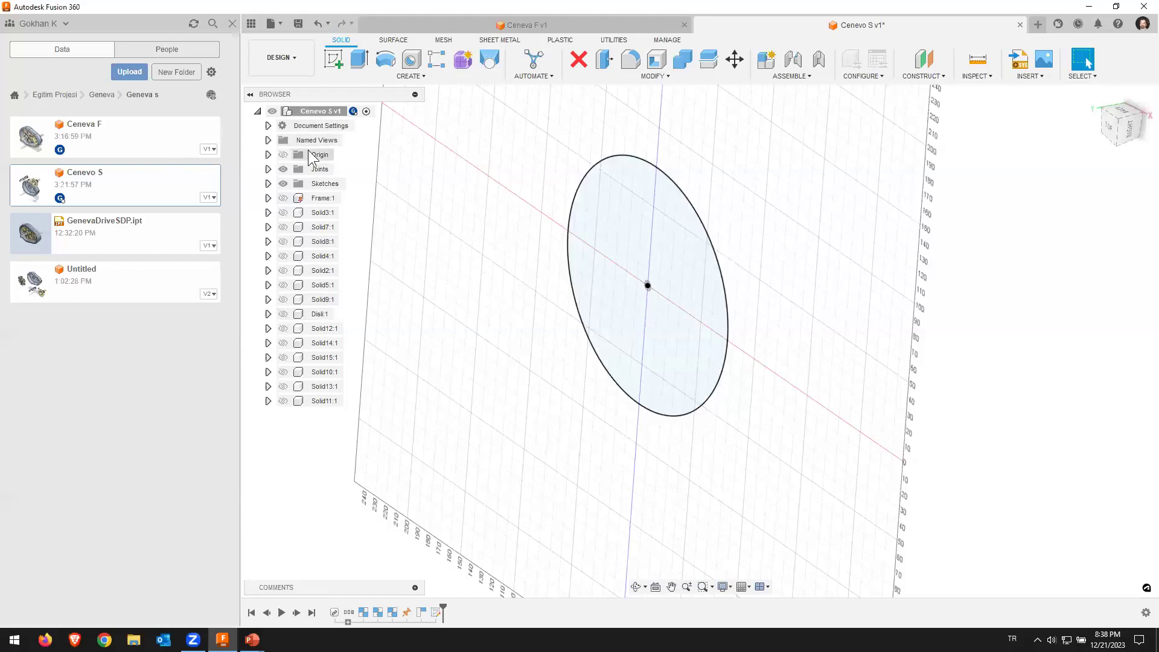
left_click(268, 125)
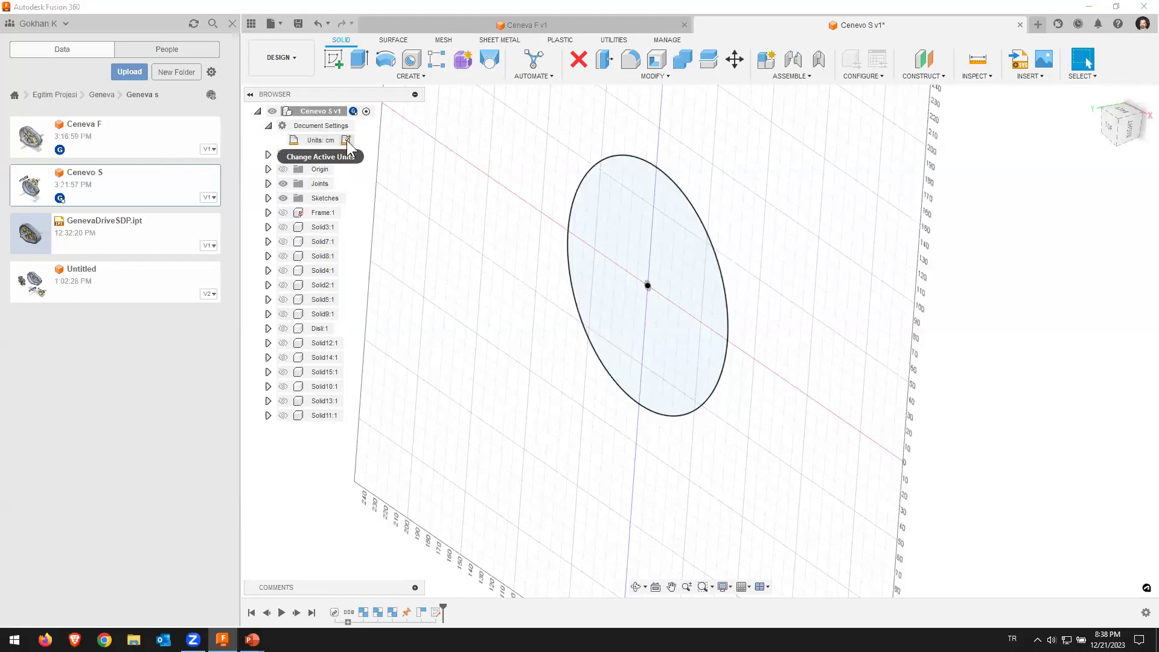
left_click(346, 140)
left_click(1105, 183)
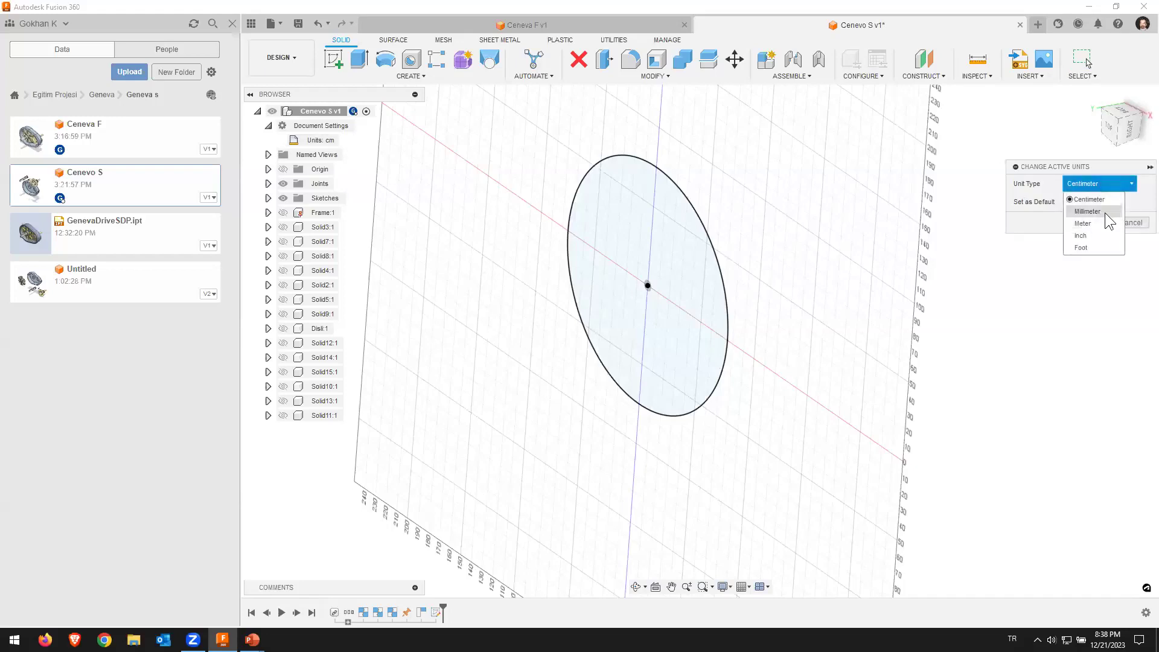
left_click(1104, 212)
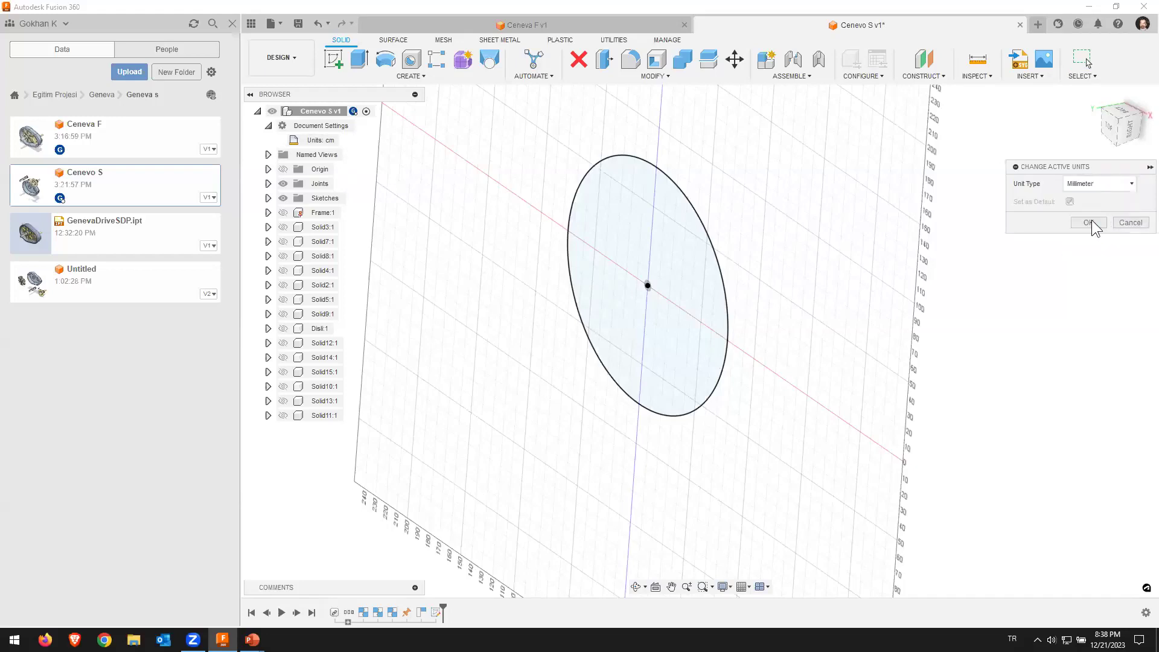
left_click(1091, 221)
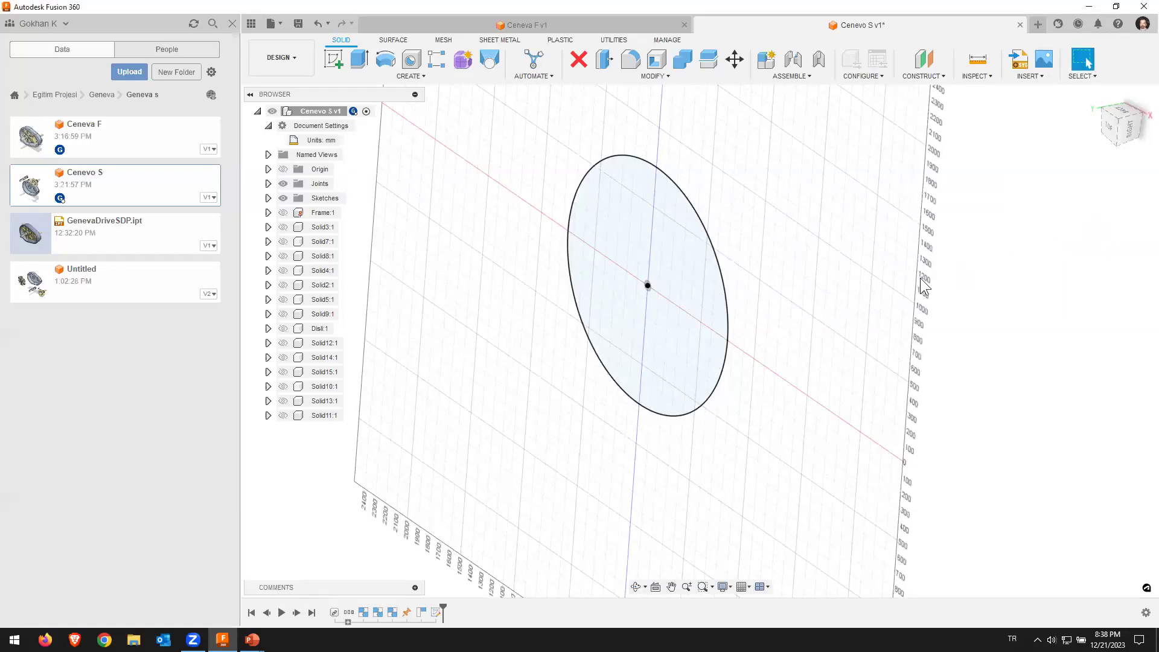
Step: Edit Sketch1 to set the circle diameter to 150 mm and finish the sketch
double_click(437, 612)
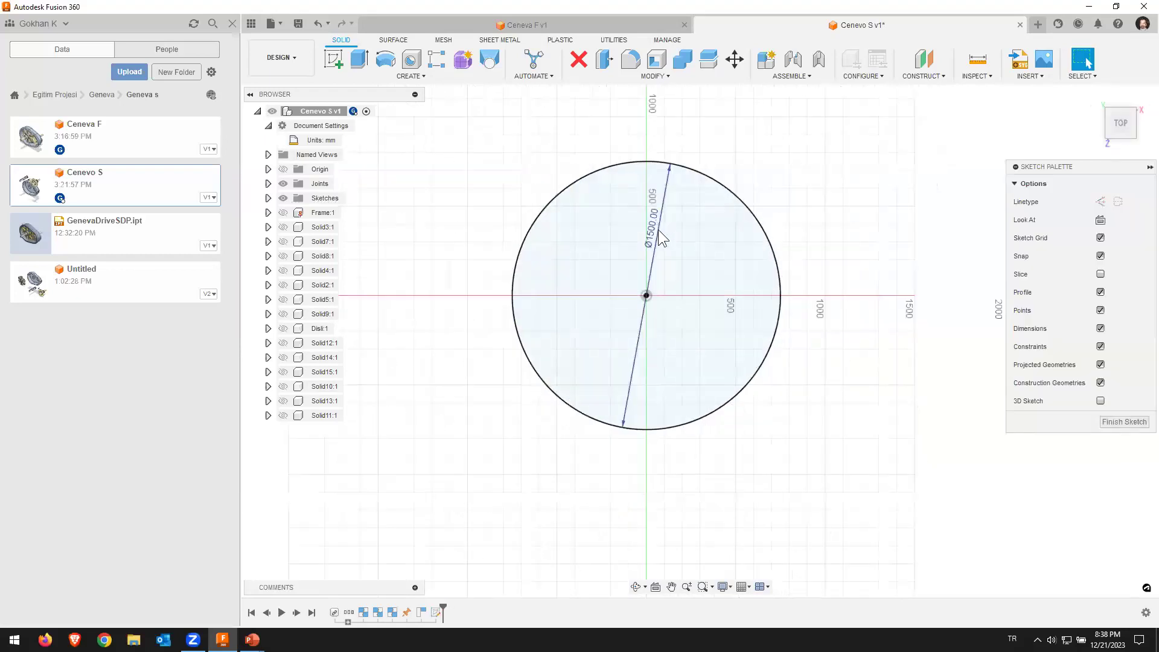
double_click(656, 233)
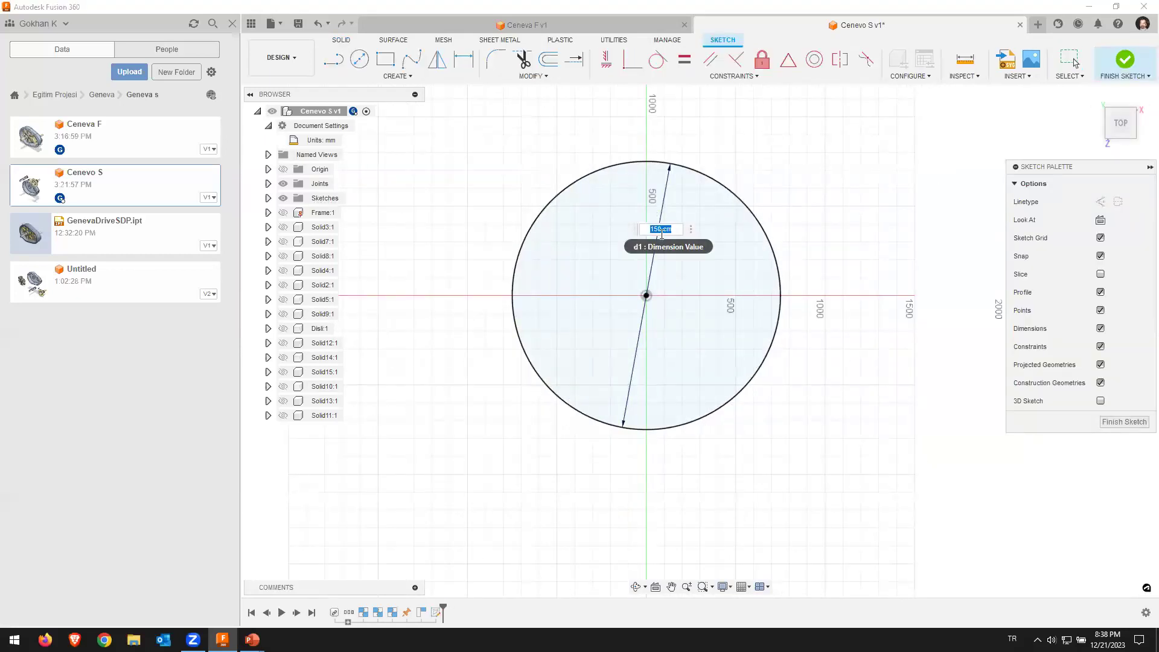
type("150")
key("Return")
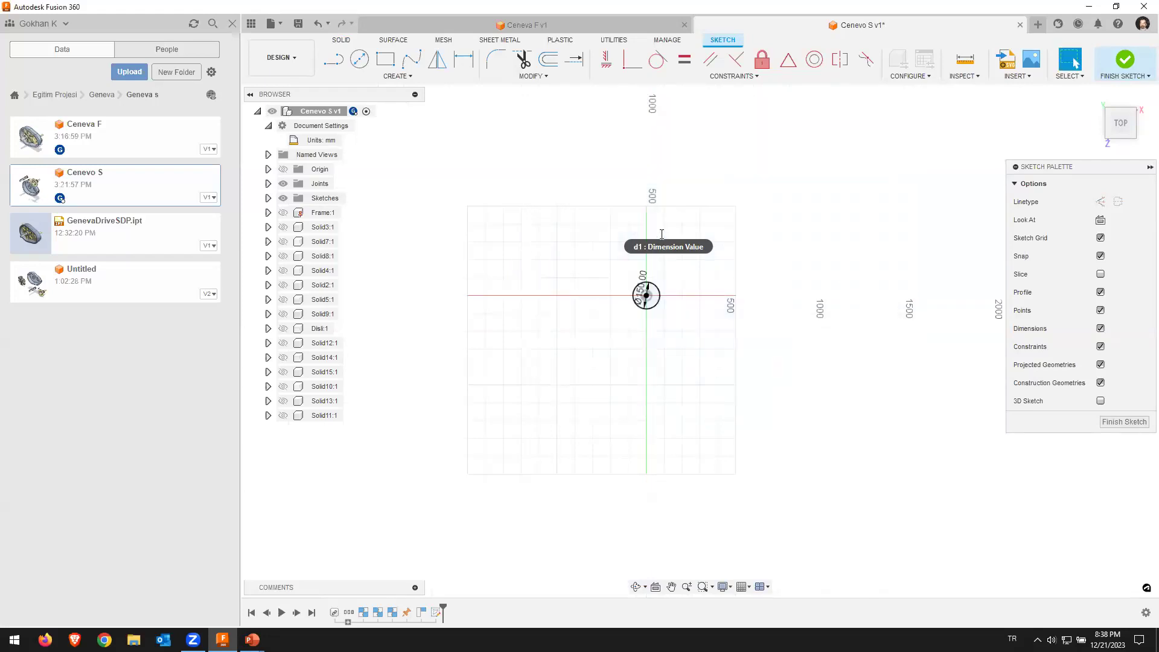
left_click(1125, 60)
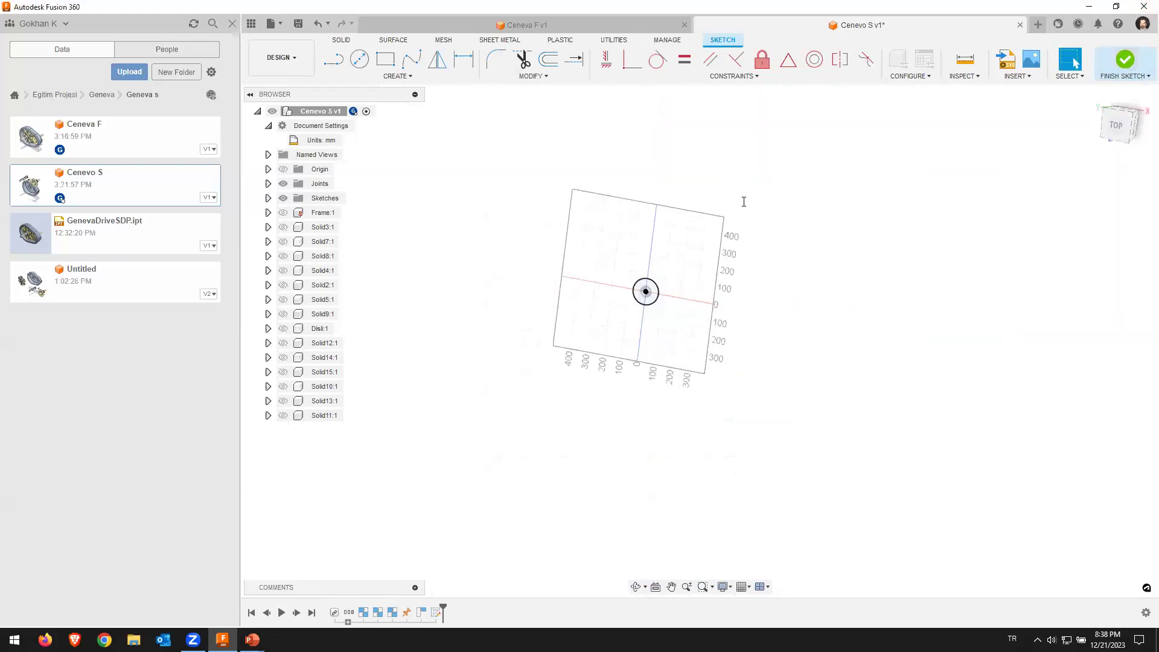
scroll(655, 296, "up", 5)
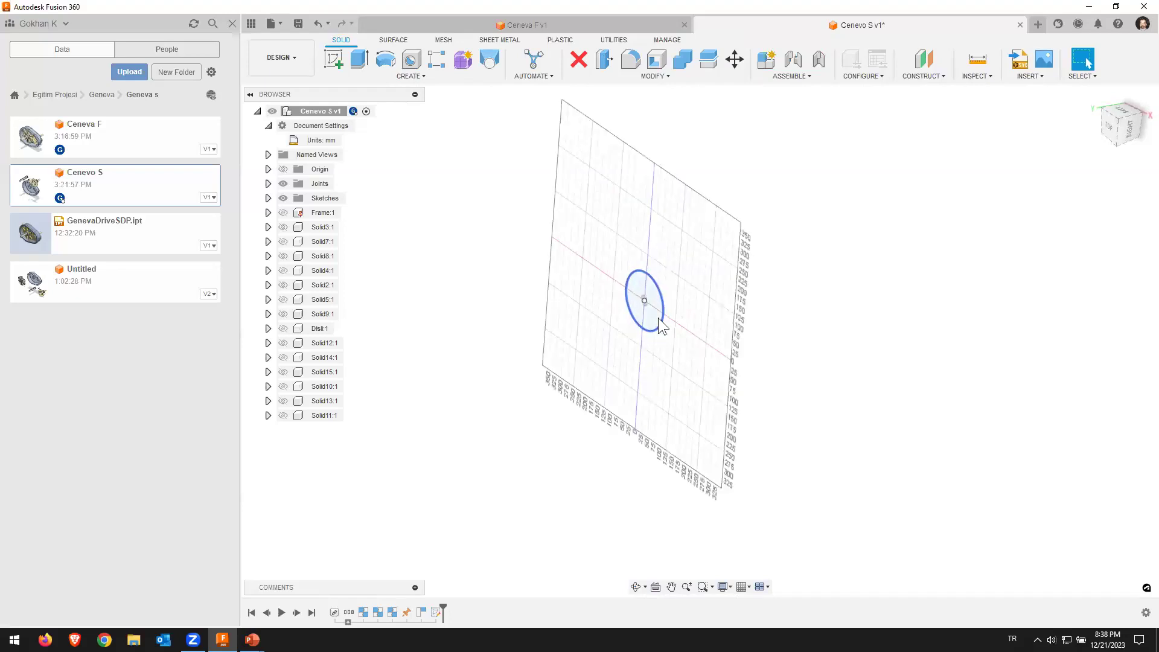
scroll(655, 314, "up", 3)
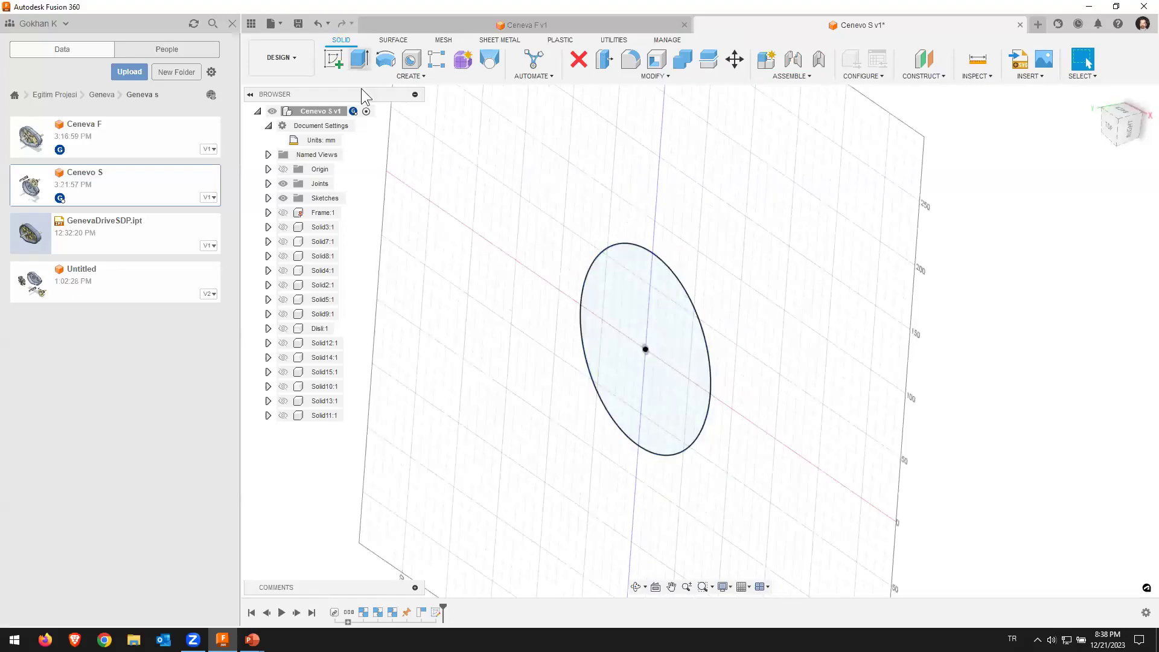
key("e")
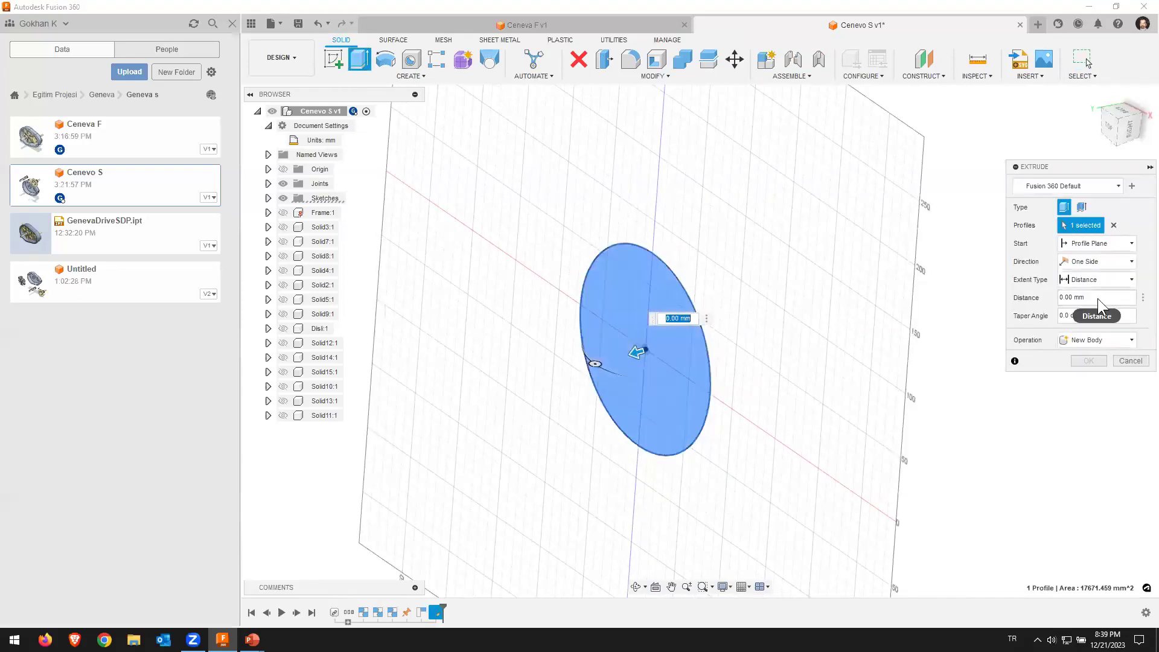
Step: Extrude the circle profile 12 mm into a solid disc and orbit to inspect it
type("12")
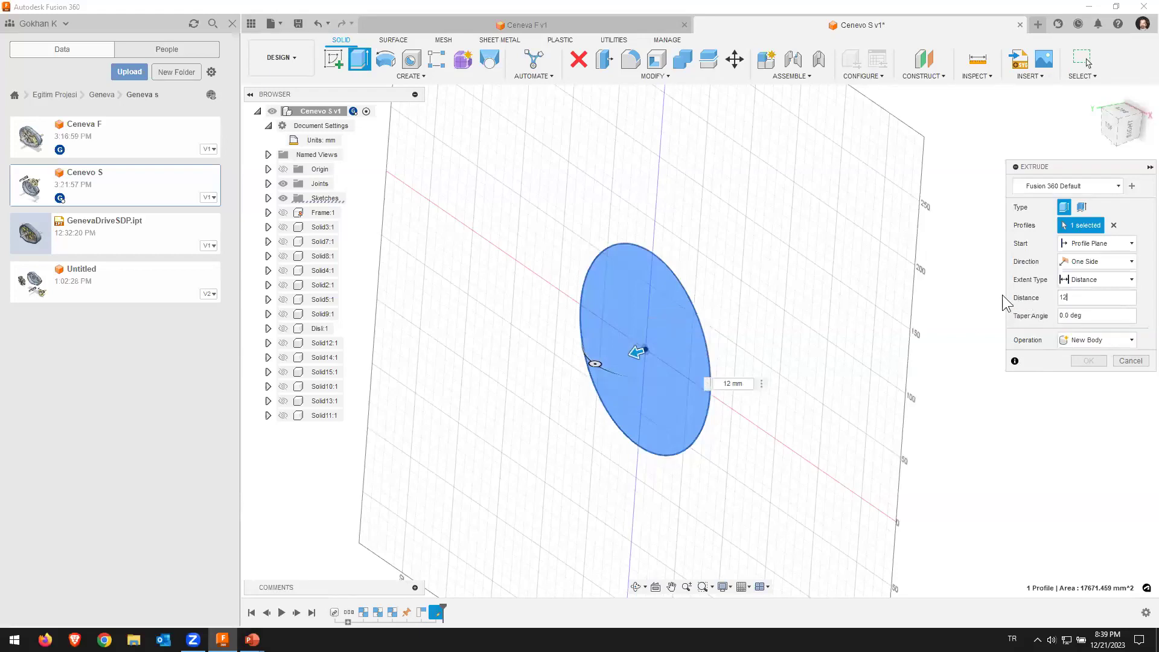
left_click(1089, 360)
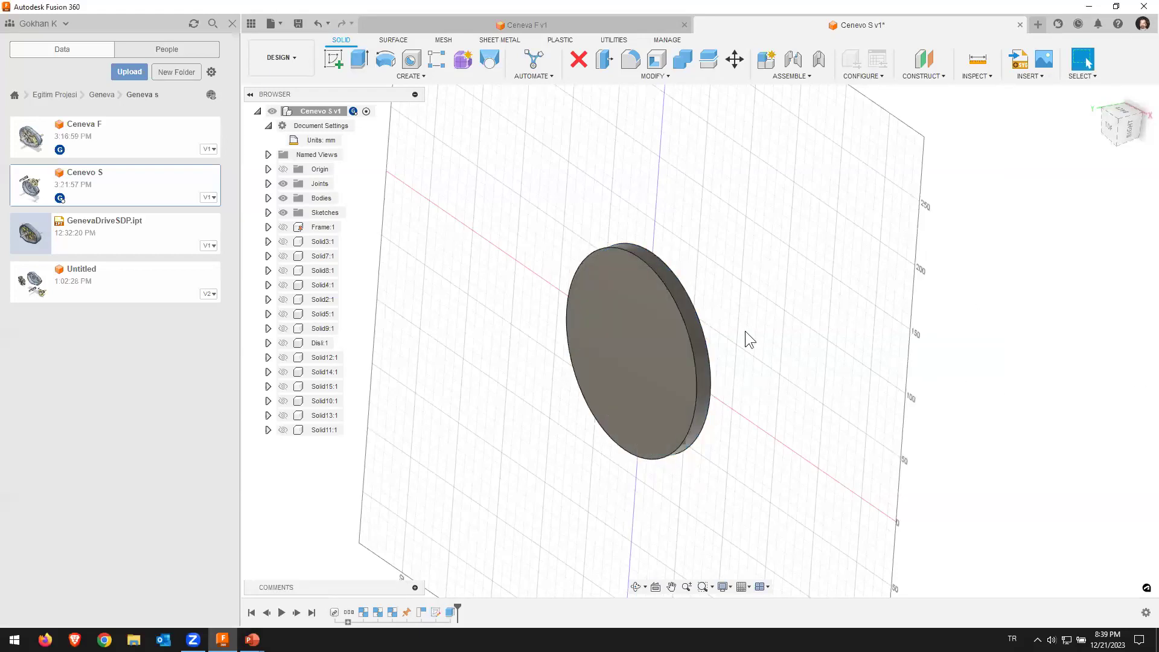
mouse_move(704, 324)
middle_mouse_down("shift")
mouse_move(727, 364)
mouse_move(710, 379)
mouse_move(649, 367)
mouse_move(683, 373)
mouse_move(643, 337)
middle_mouse_up("shift")
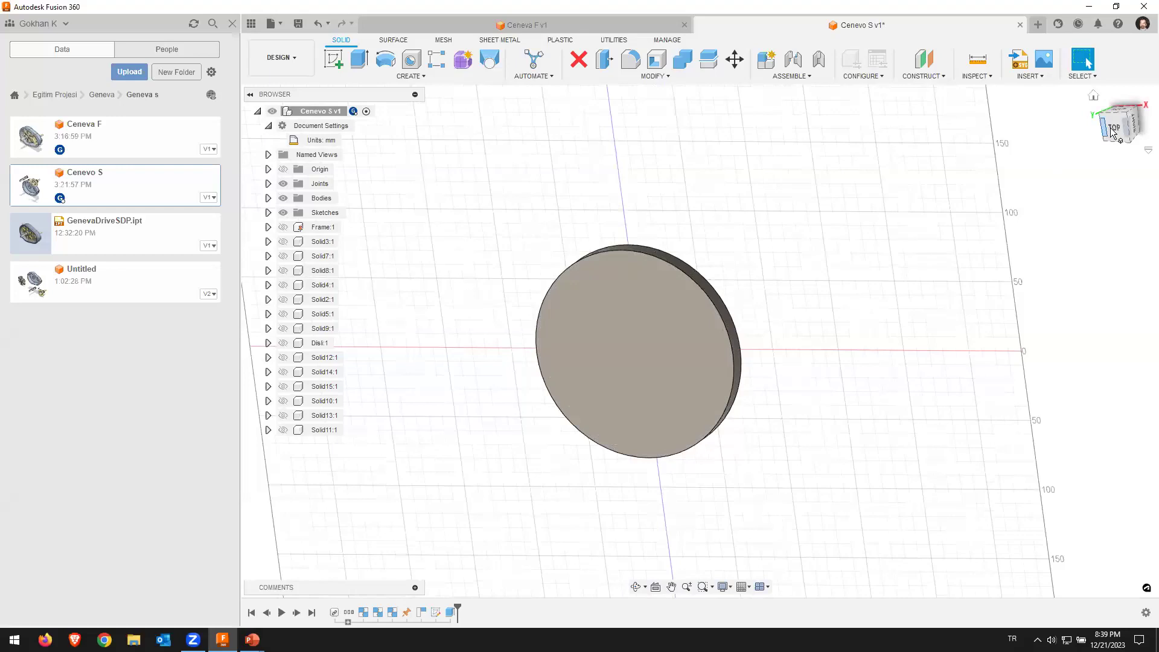
middle_click_drag(913, 192, 728, 244, "shift")
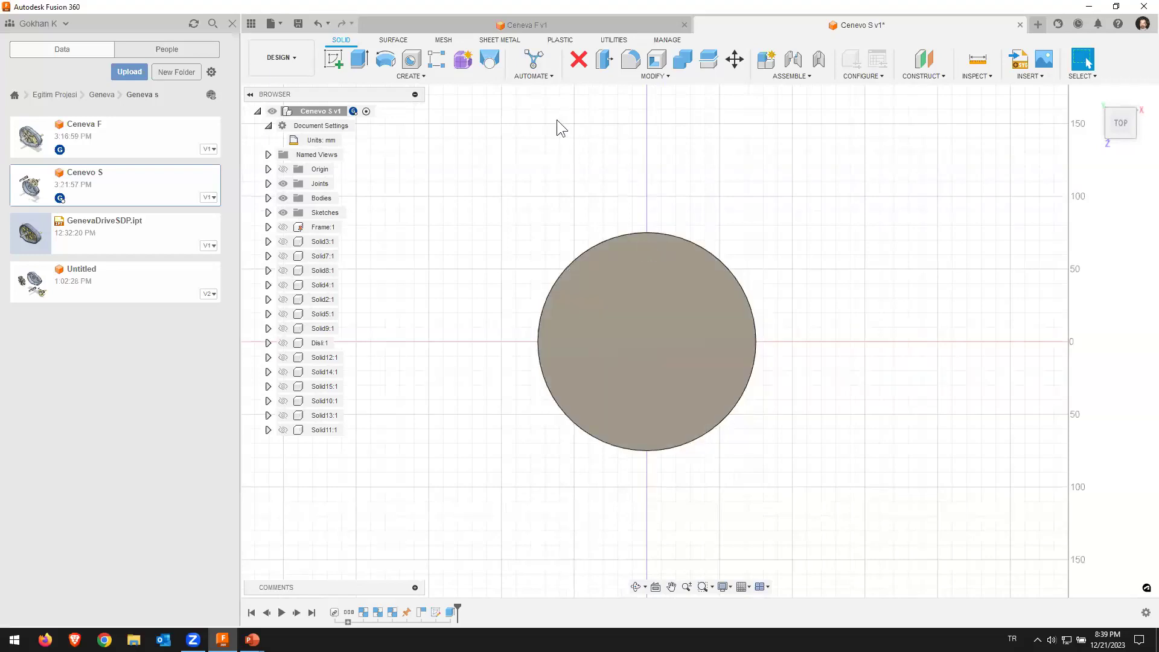
Step: Start a new sketch on the disc's face, tilting the view to select it
left_click(336, 58)
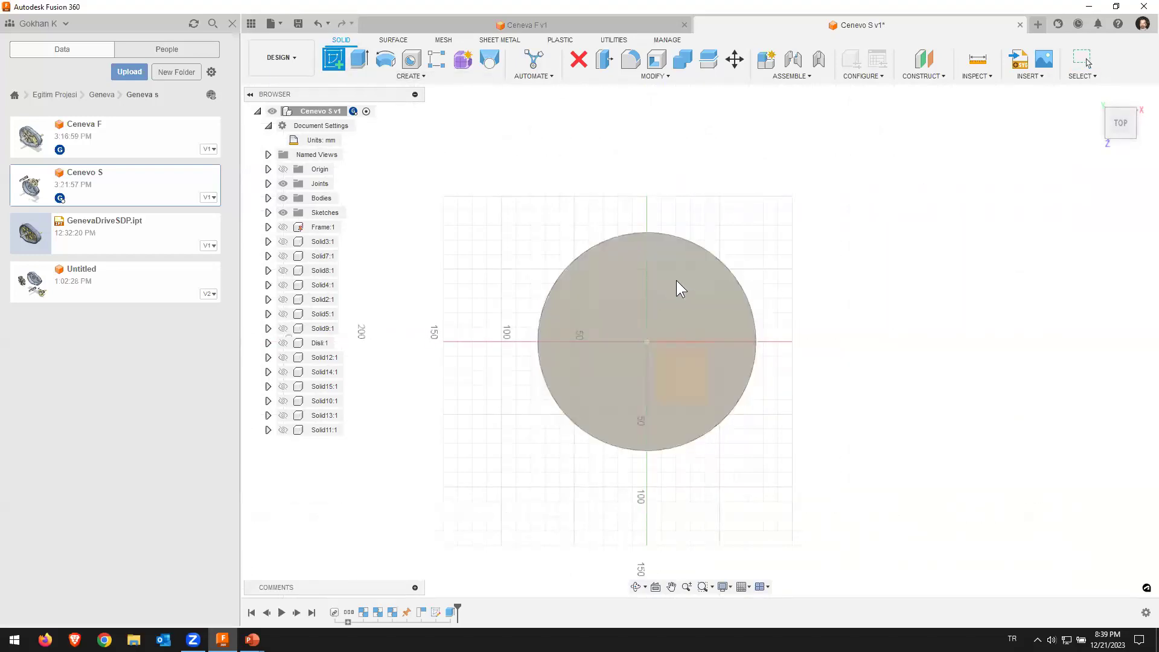
key("F4")
mouse_move(709, 311)
middle_mouse_down("shift")
mouse_move(683, 327)
mouse_move(661, 290)
middle_mouse_up("shift")
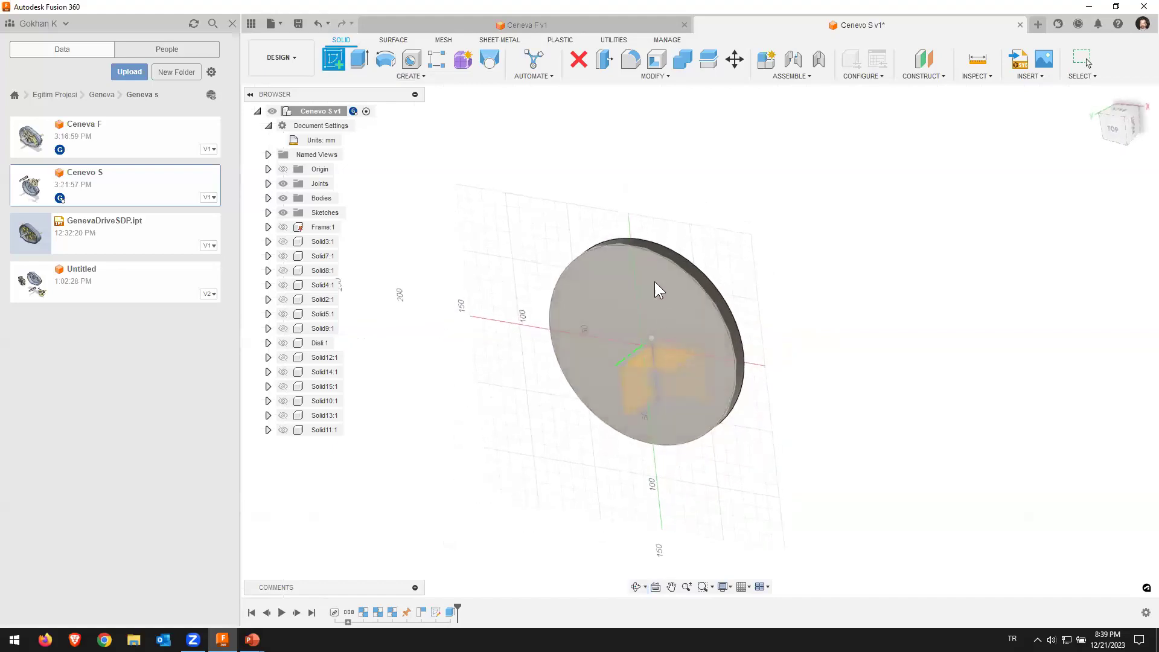
left_click(729, 302)
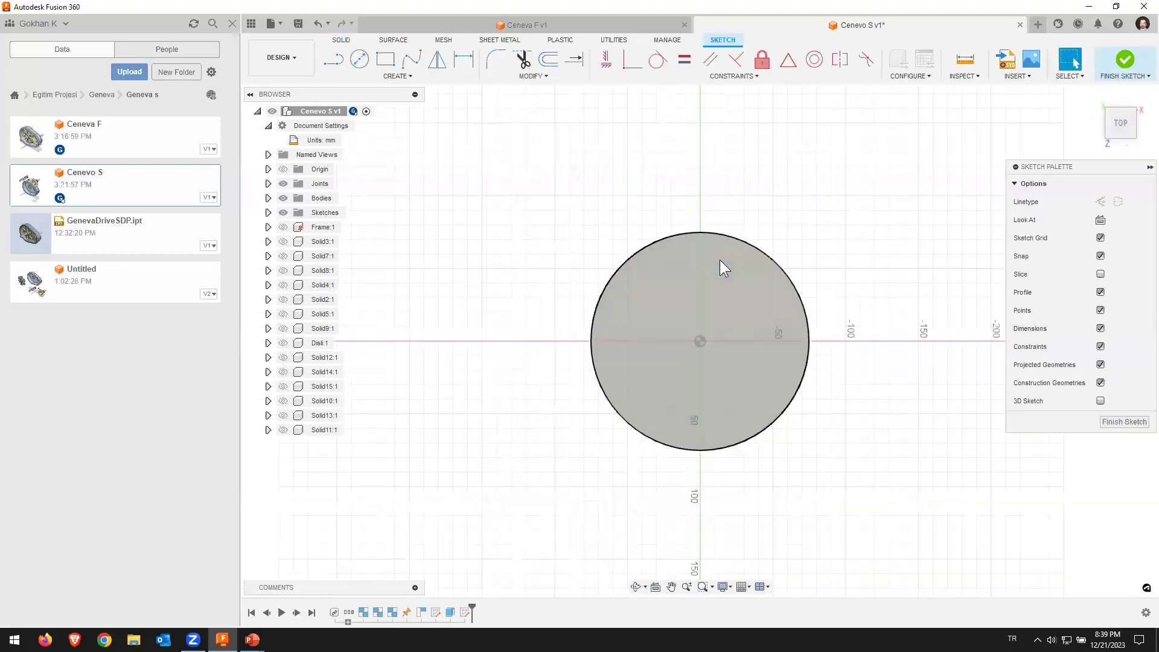
left_click_drag(734, 218, 649, 191)
key("Escape")
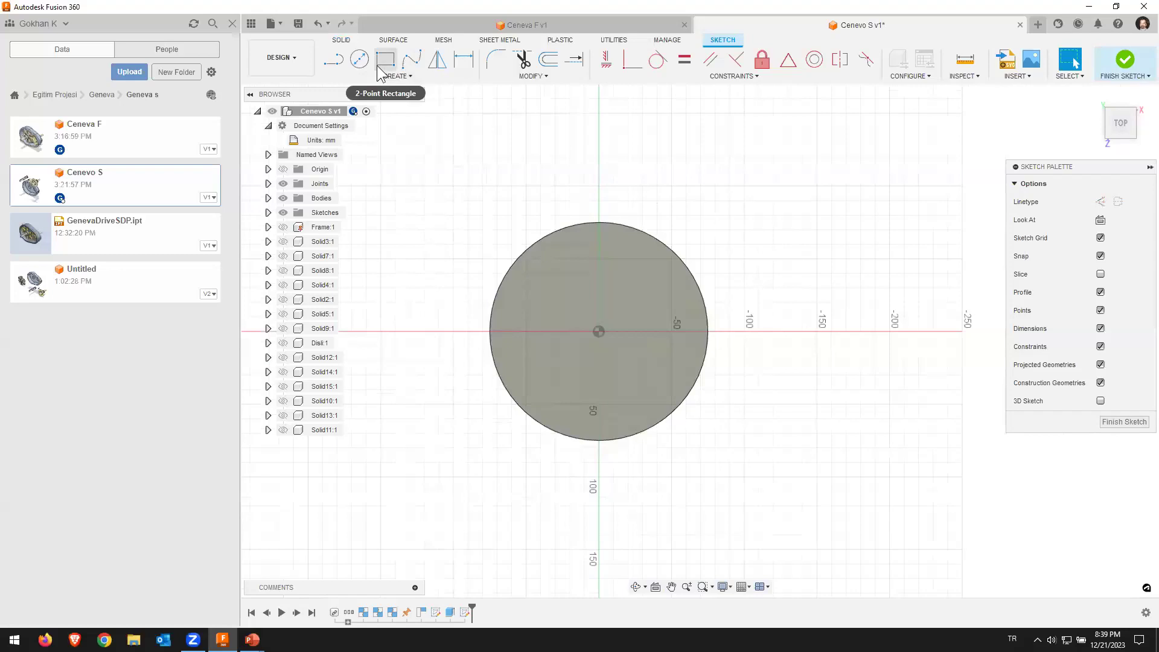
Step: Draw a Ø55 mm centre-diameter circle on the vertical axis above the disc
left_click(365, 63)
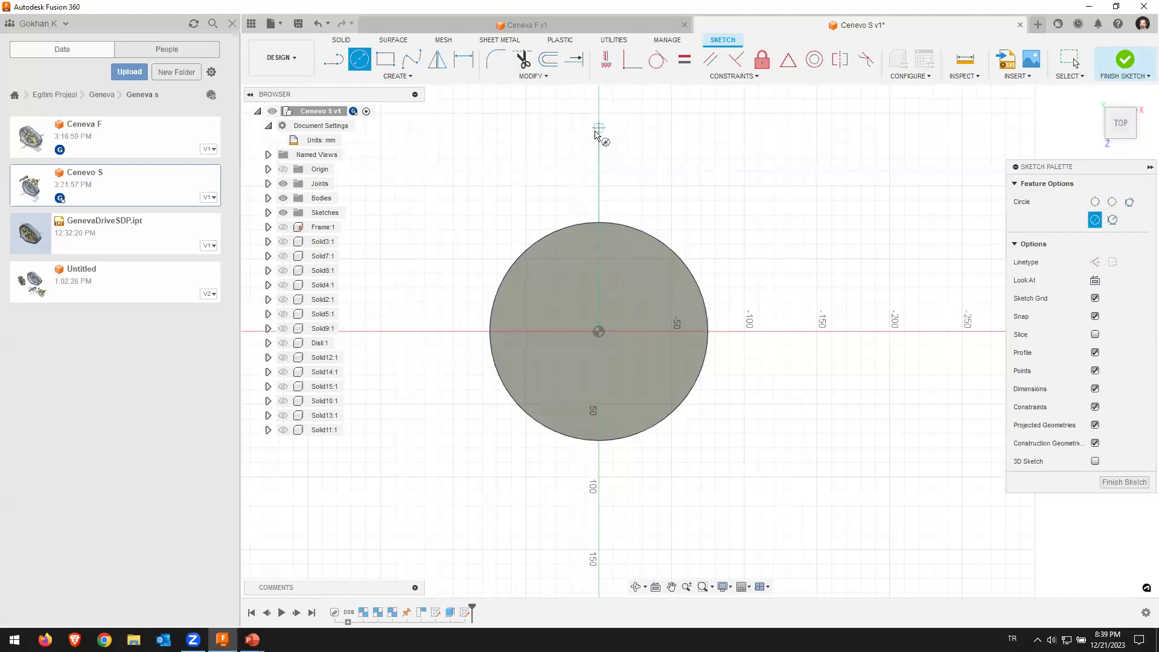
left_click(599, 128)
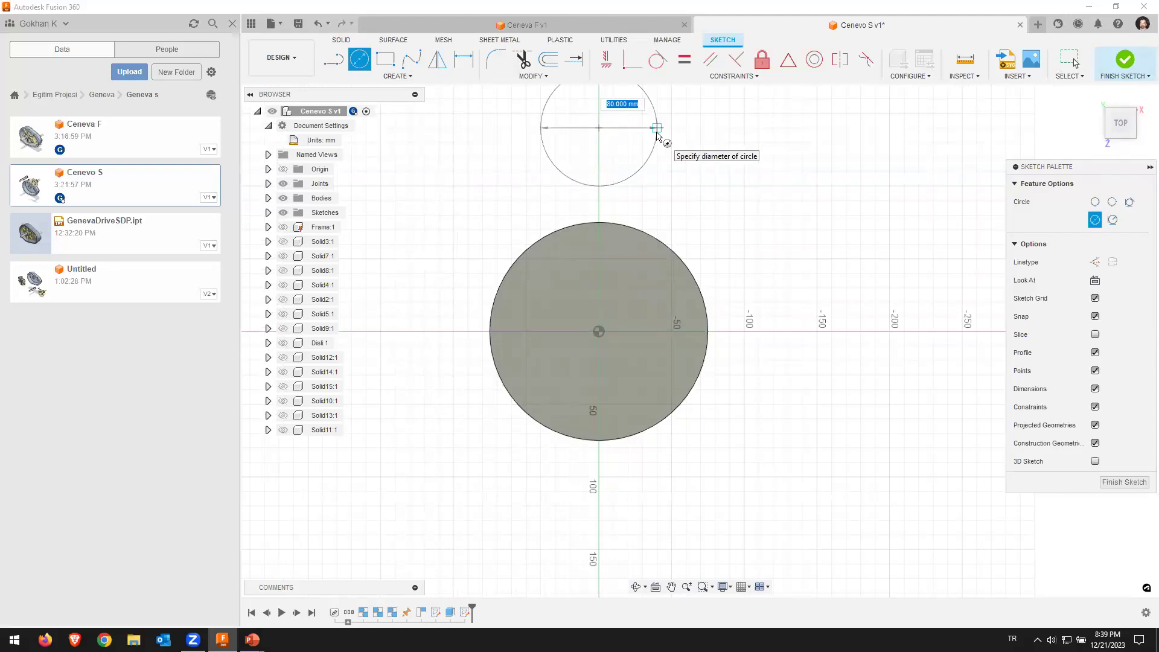
type("55")
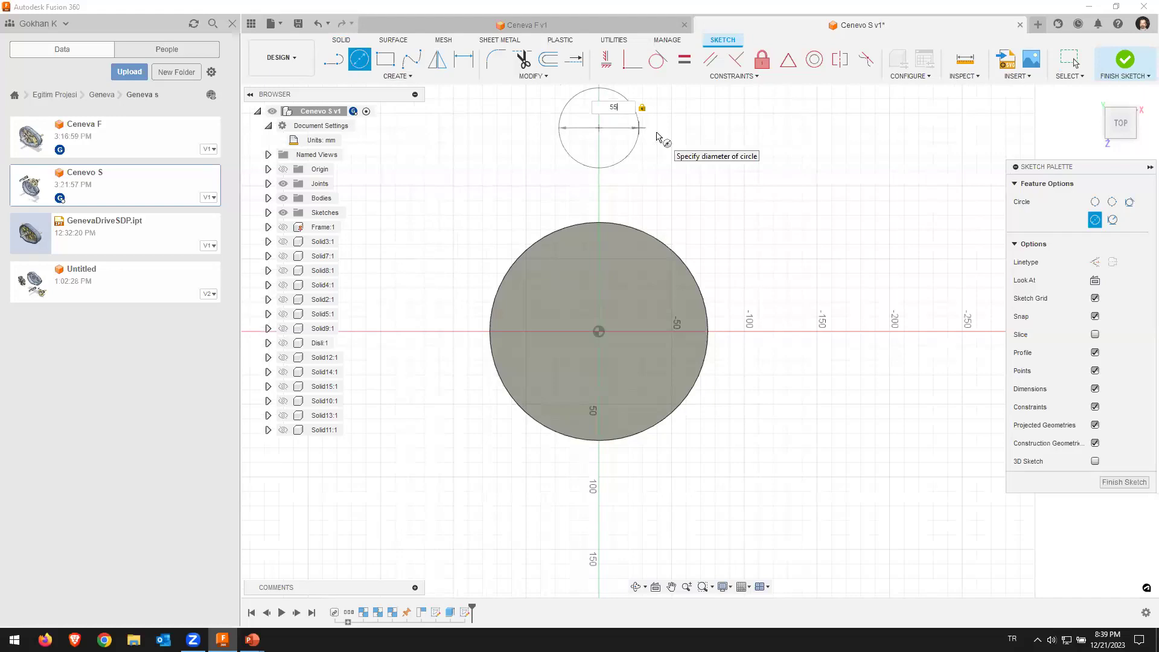
key("Return")
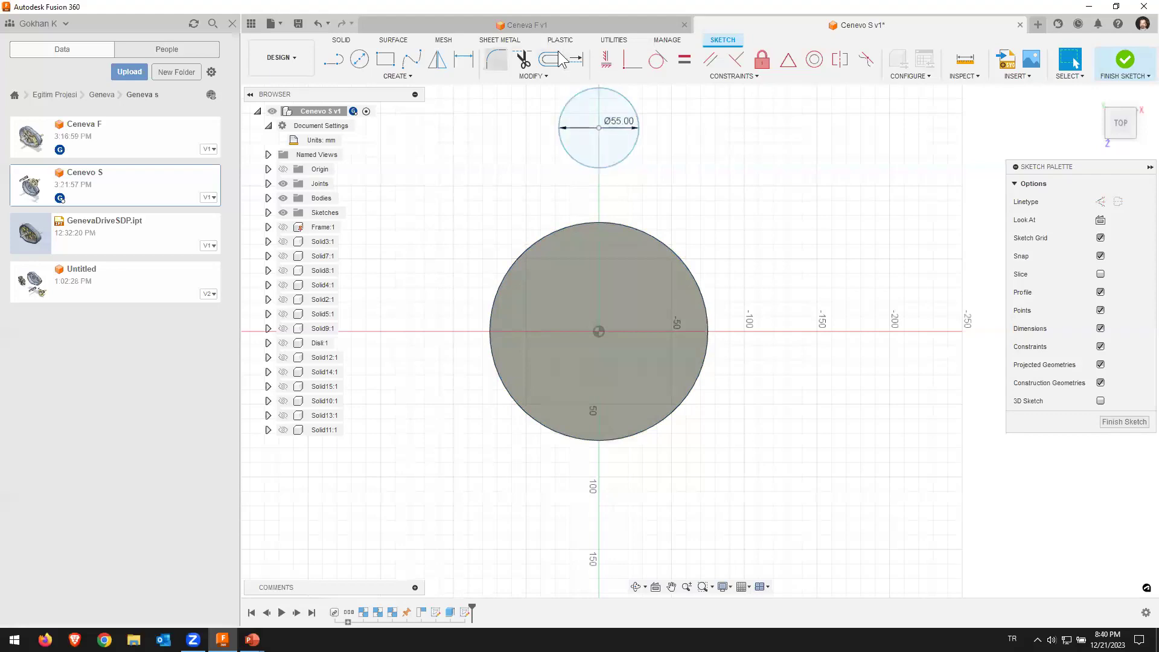
left_click(463, 60)
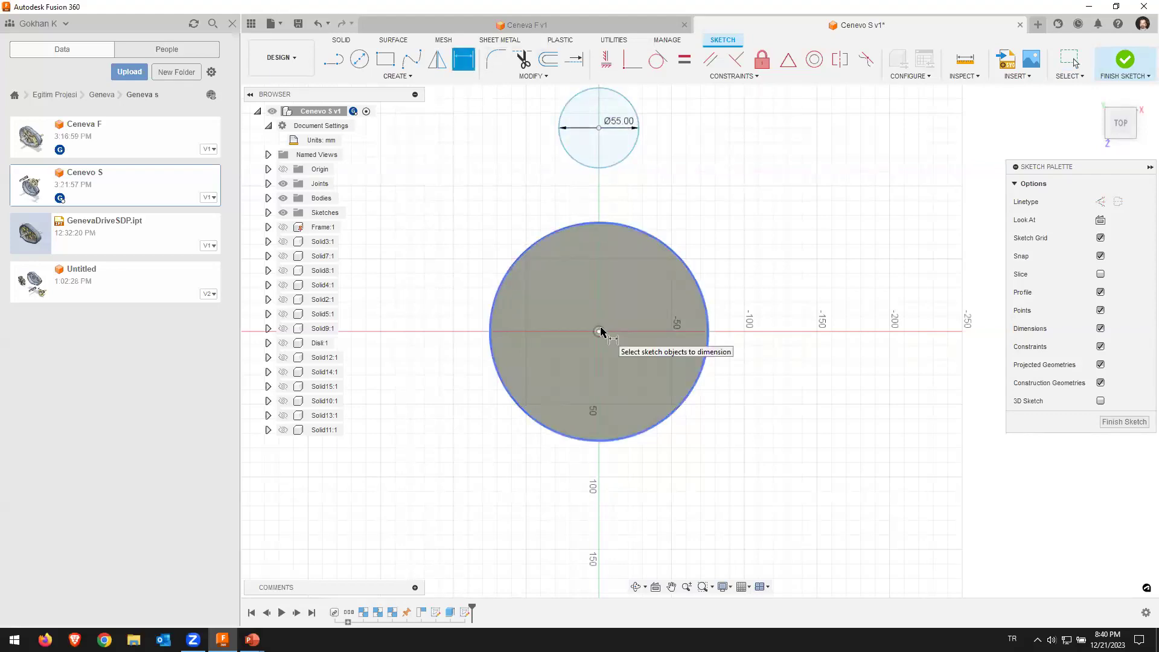
Step: Dimension the Ø55 circle's centre 86.60 mm above the disc centre and finish the sketch
left_click(630, 174)
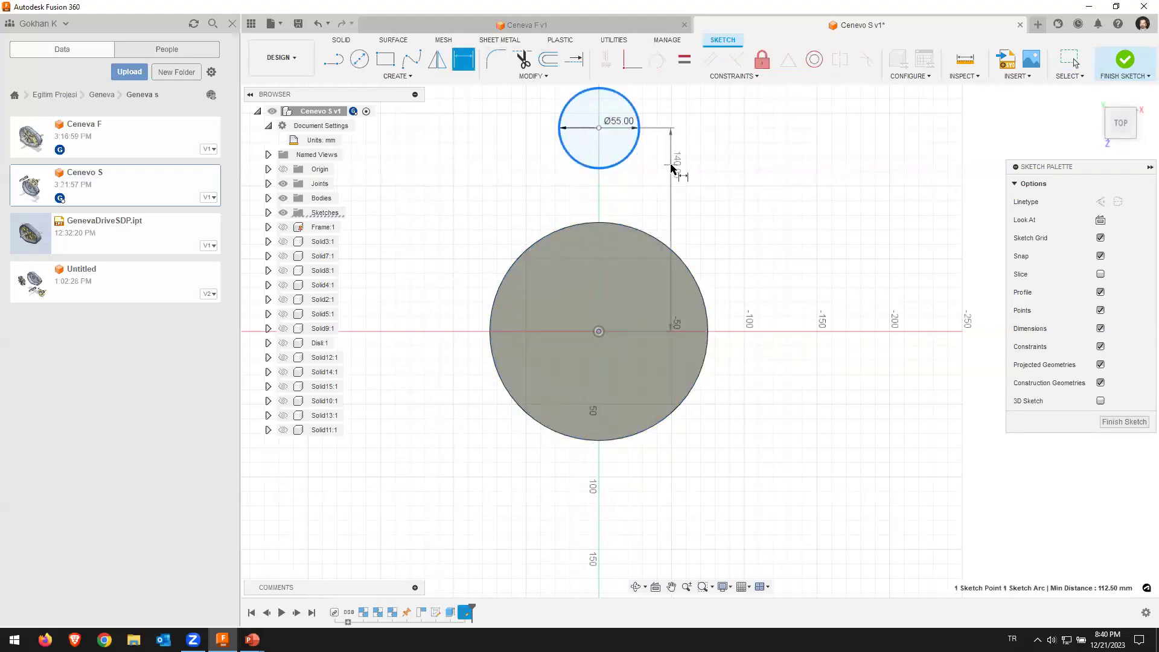
left_click(699, 196)
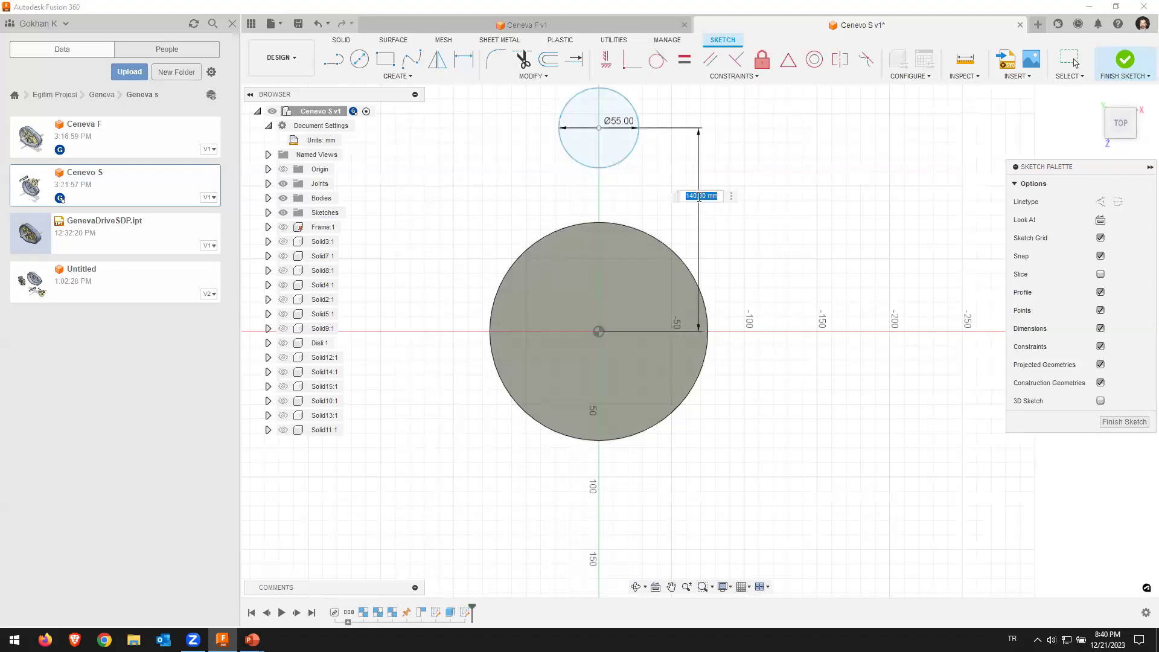
type("86.6")
key("Return")
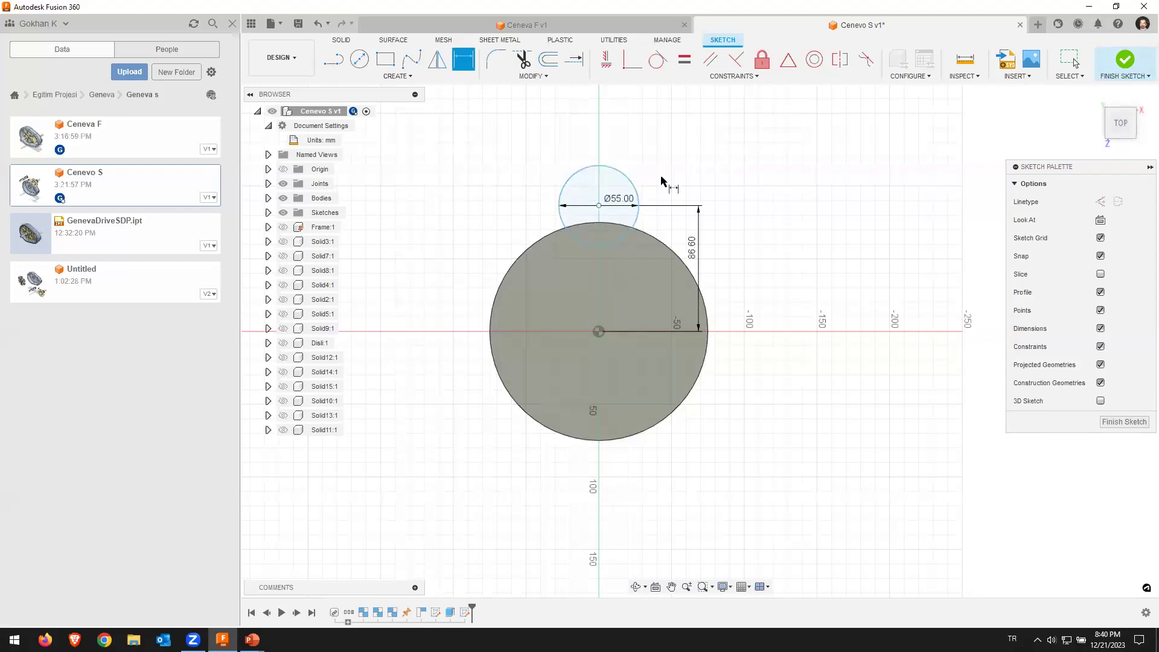
scroll(607, 234, "down", 2)
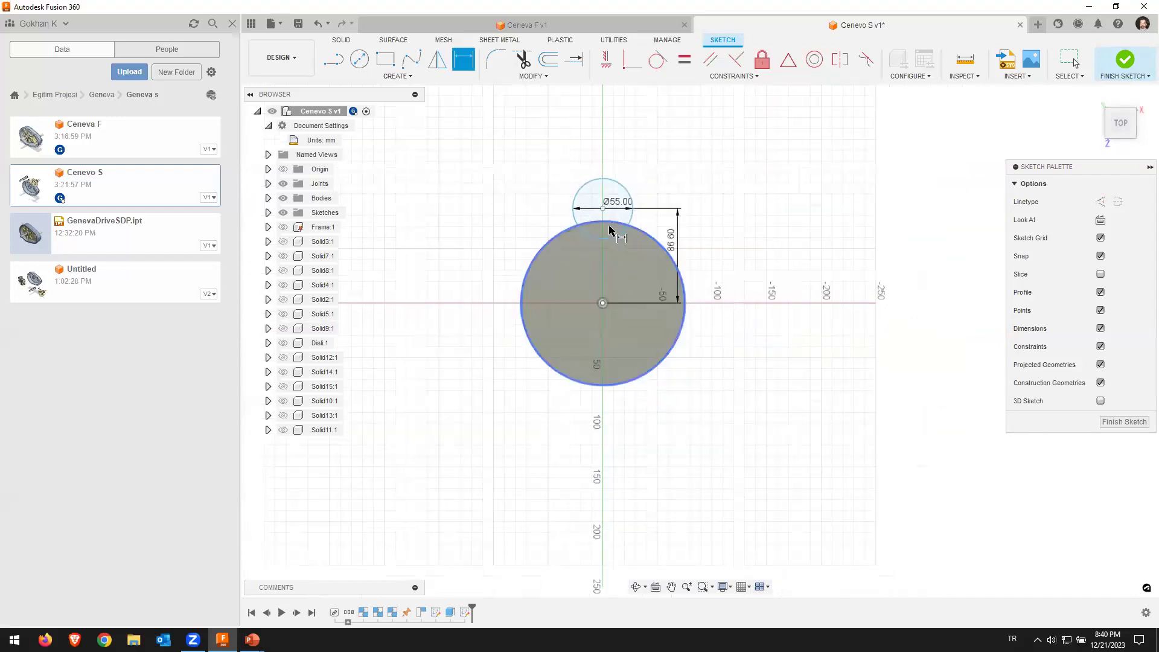
scroll(609, 233, "up", 4)
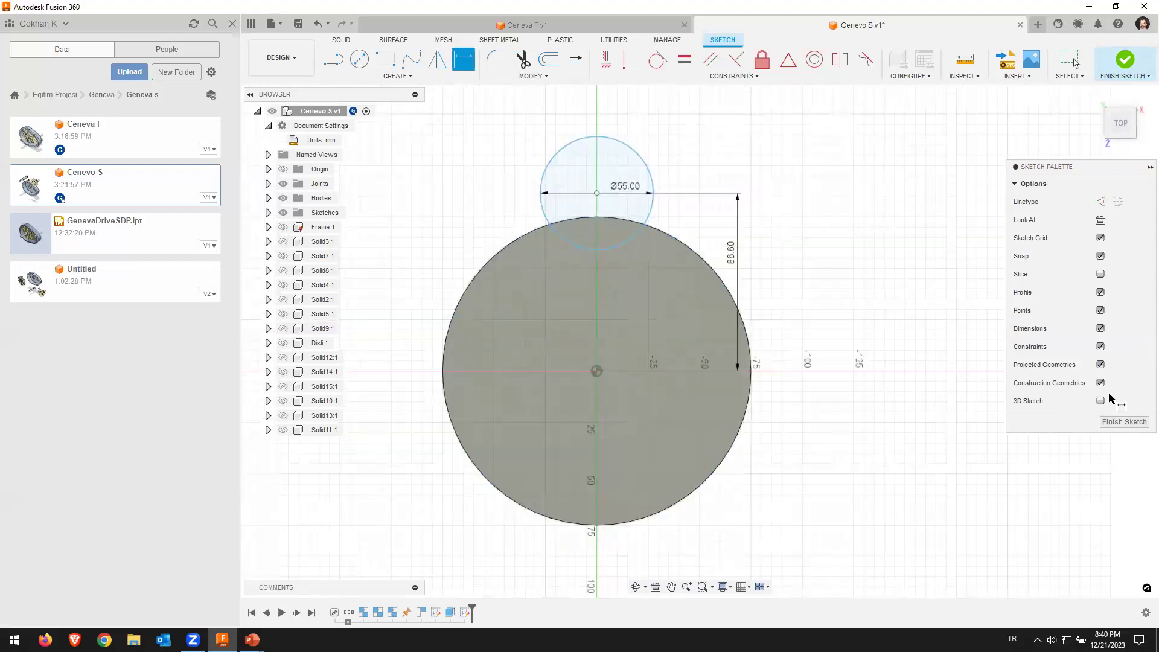
left_click(1129, 422)
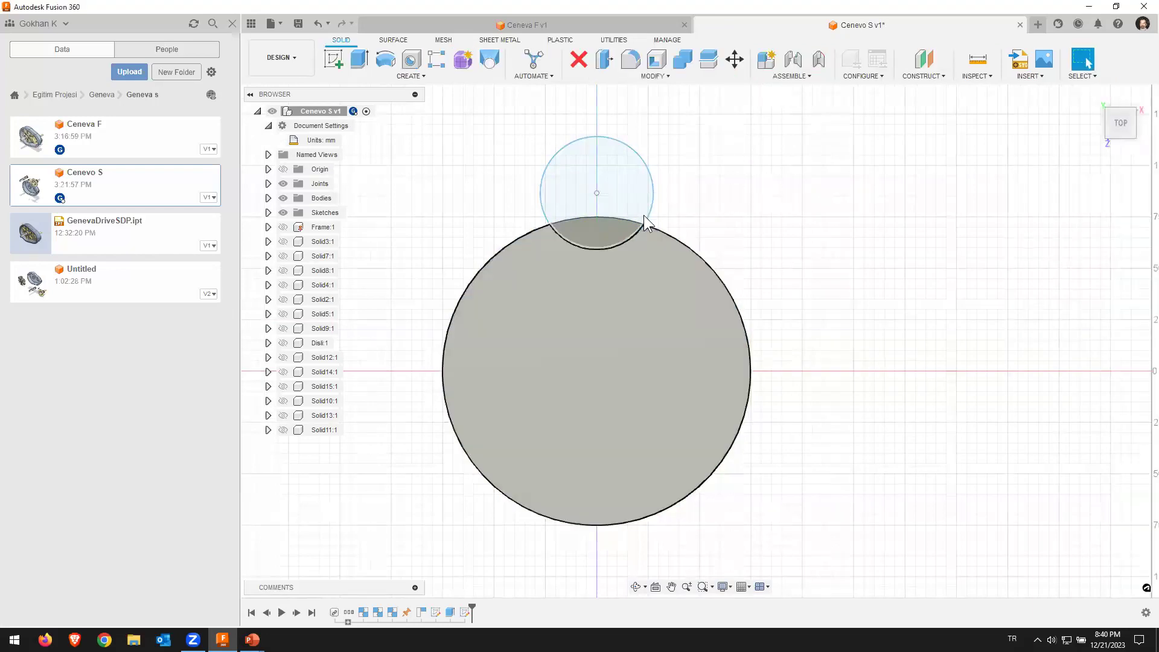
Step: Extrude both circle profiles as a flipped Cut through All, notching the disc's top edge
left_click(360, 59)
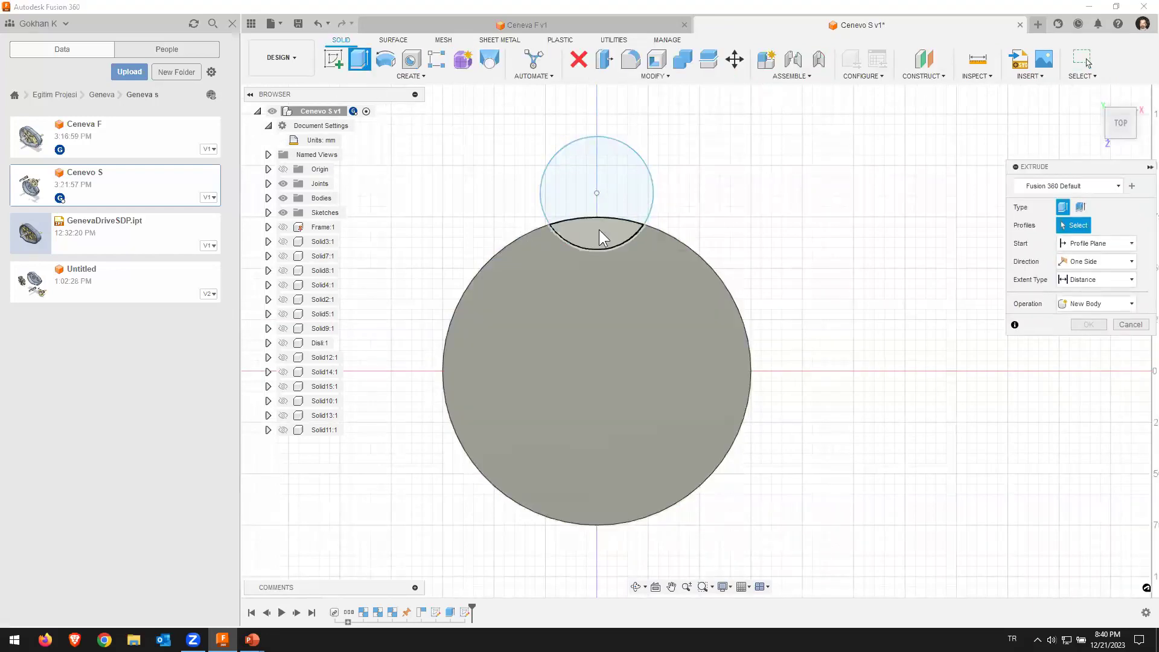
middle_click_drag(800, 245, 597, 194, "shift")
left_click(585, 189)
left_click(585, 241)
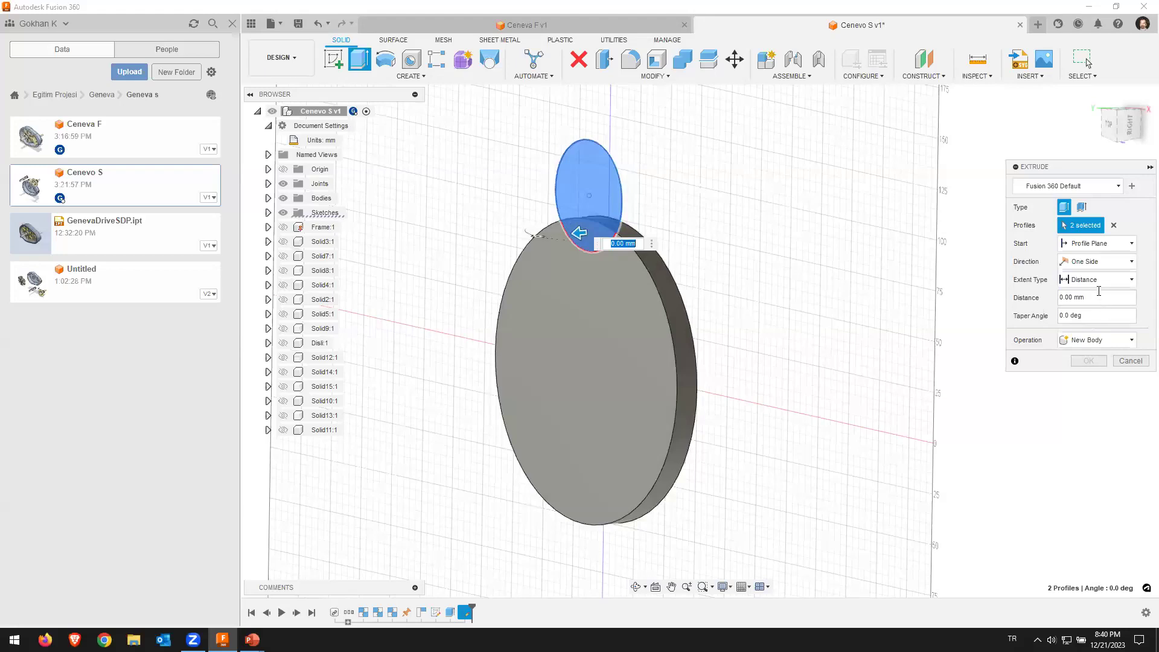
left_click(1098, 279)
left_click(1078, 323)
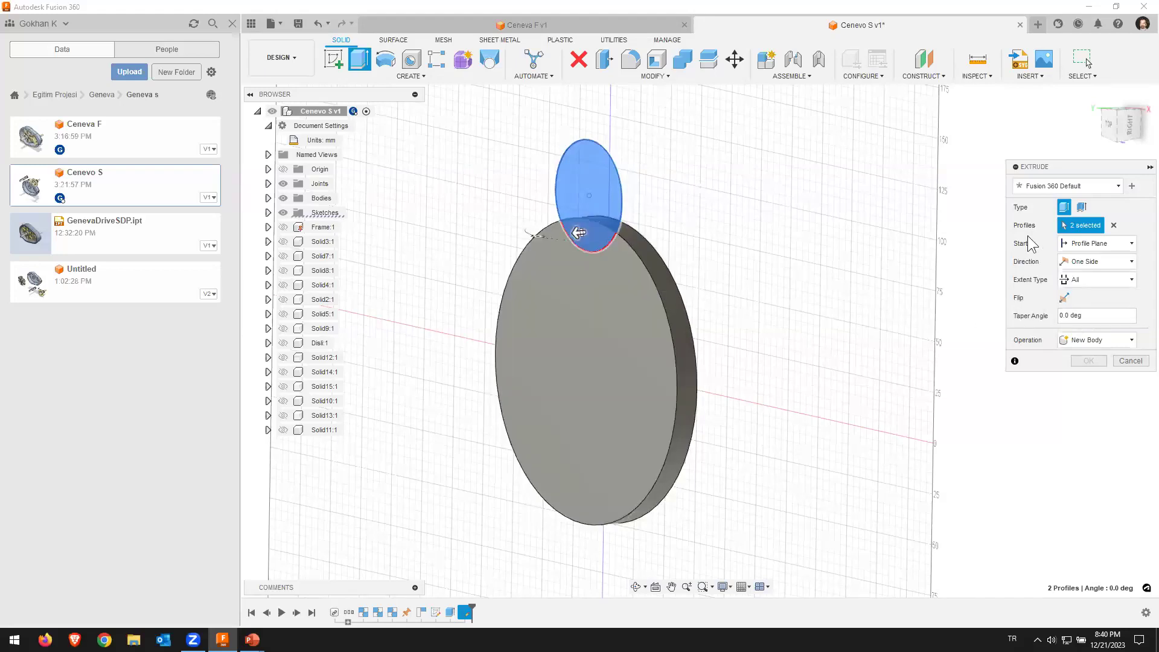
left_click(1064, 297)
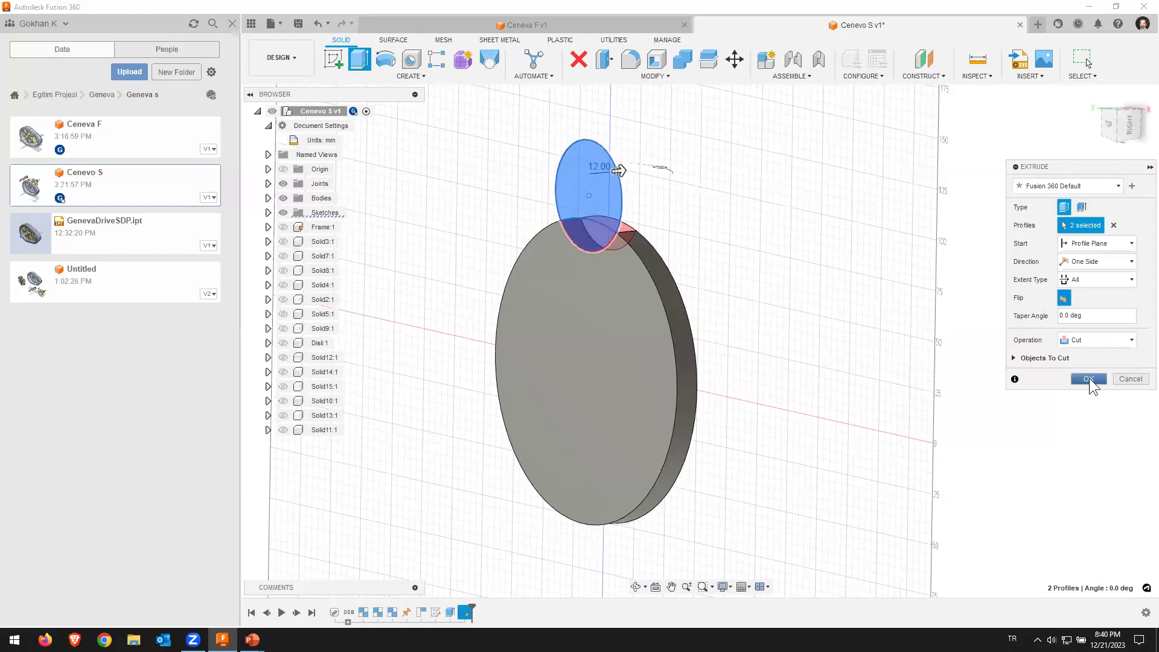
left_click(1080, 343)
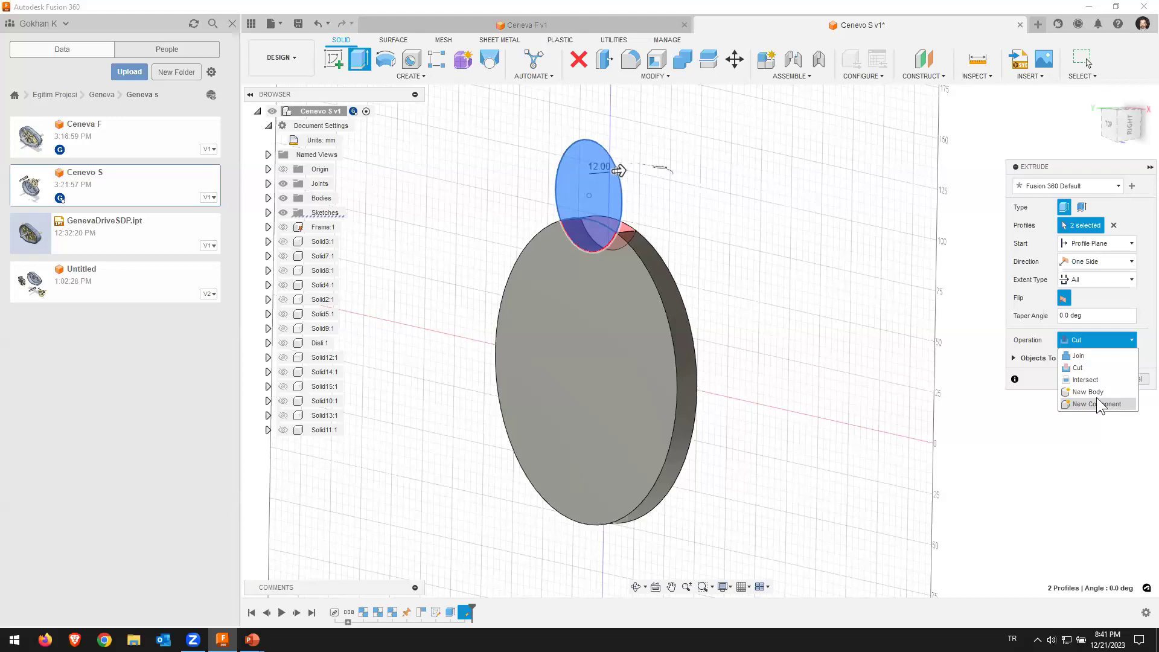
left_click(1108, 344)
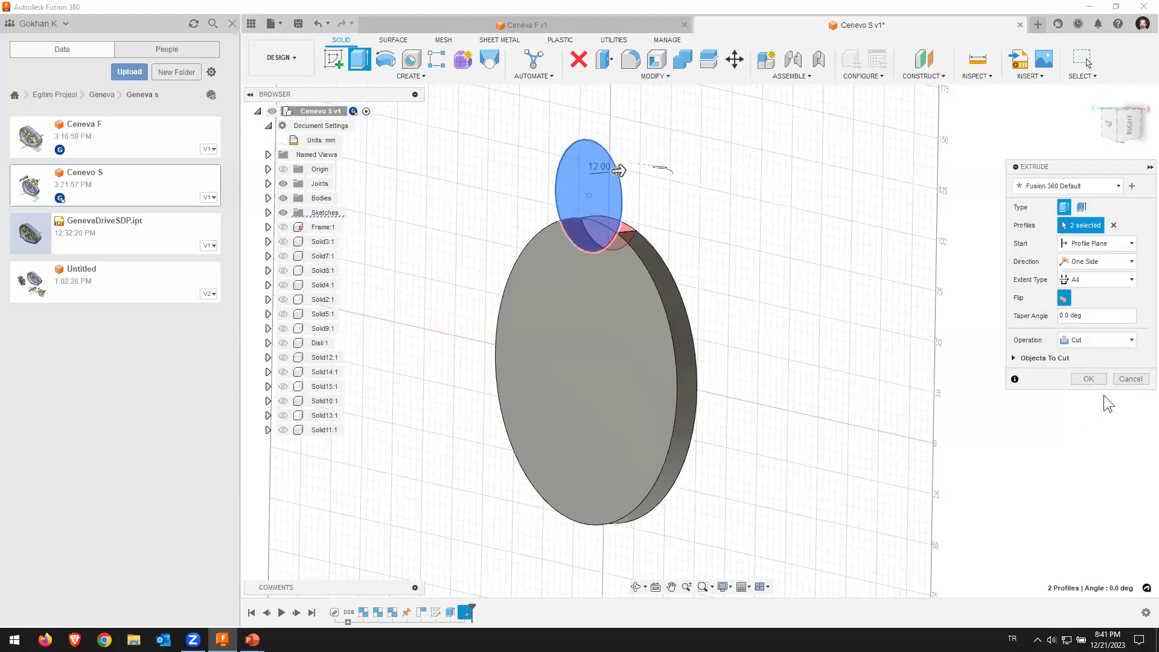
left_click(1094, 380)
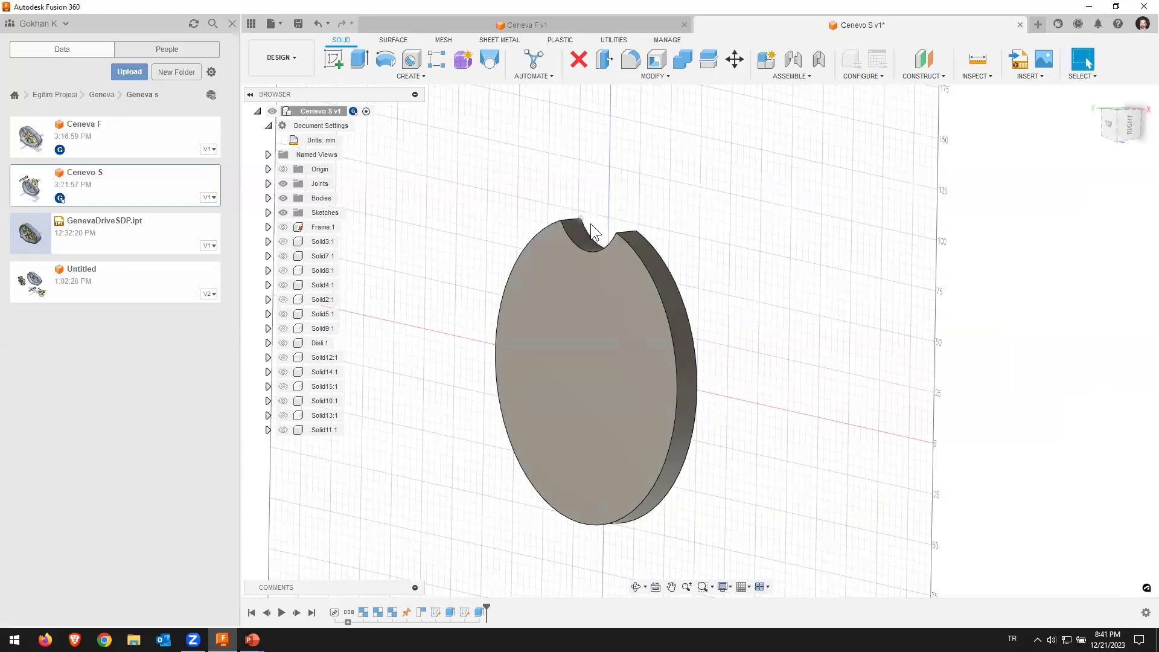
Step: Orbit to inspect the notched disc, then open the Untitled design from the Data panel
mouse_move(653, 332)
middle_mouse_down("shift")
mouse_move(742, 447)
mouse_move(632, 326)
middle_mouse_up("shift")
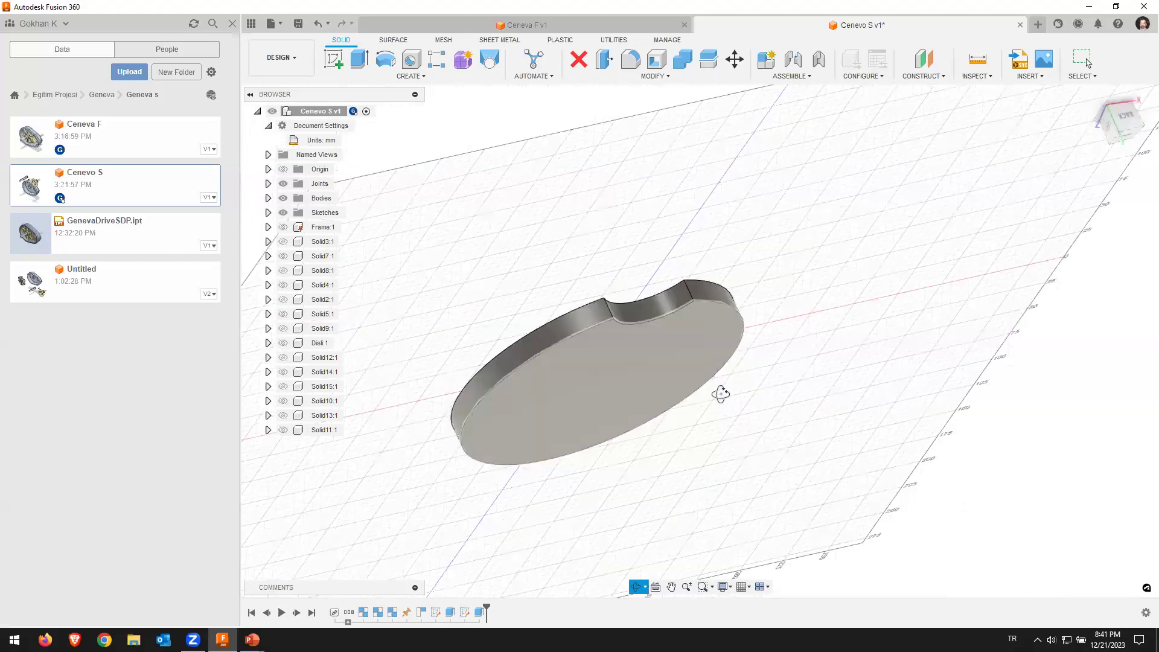
middle_click_drag(632, 326, 634, 363, "shift")
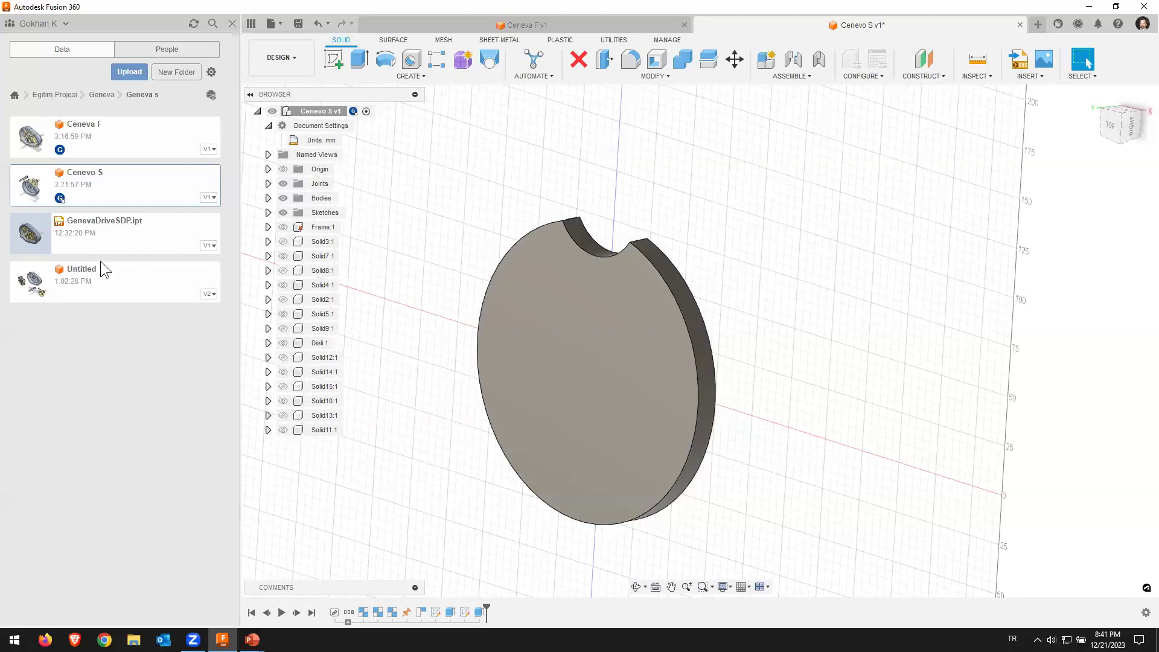
double_click(38, 287)
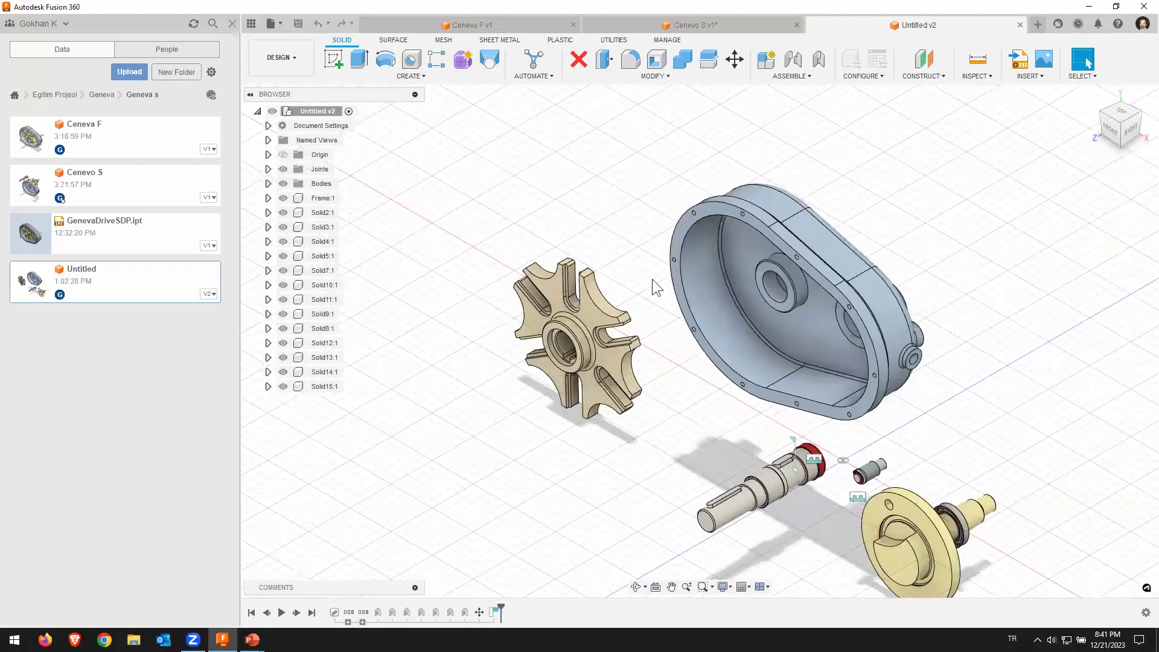
Step: Zoom in on the reference Geneva wheel, then switch back to the Cenevo S design
scroll(604, 308, "up", 3)
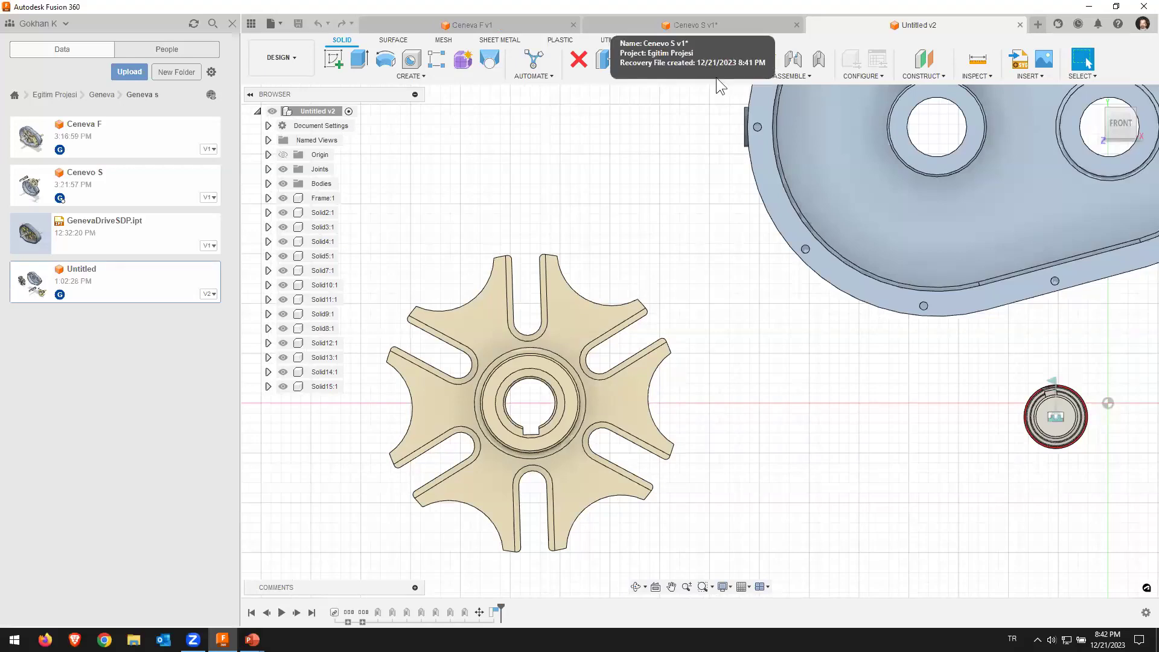
key("ctrl+Tab")
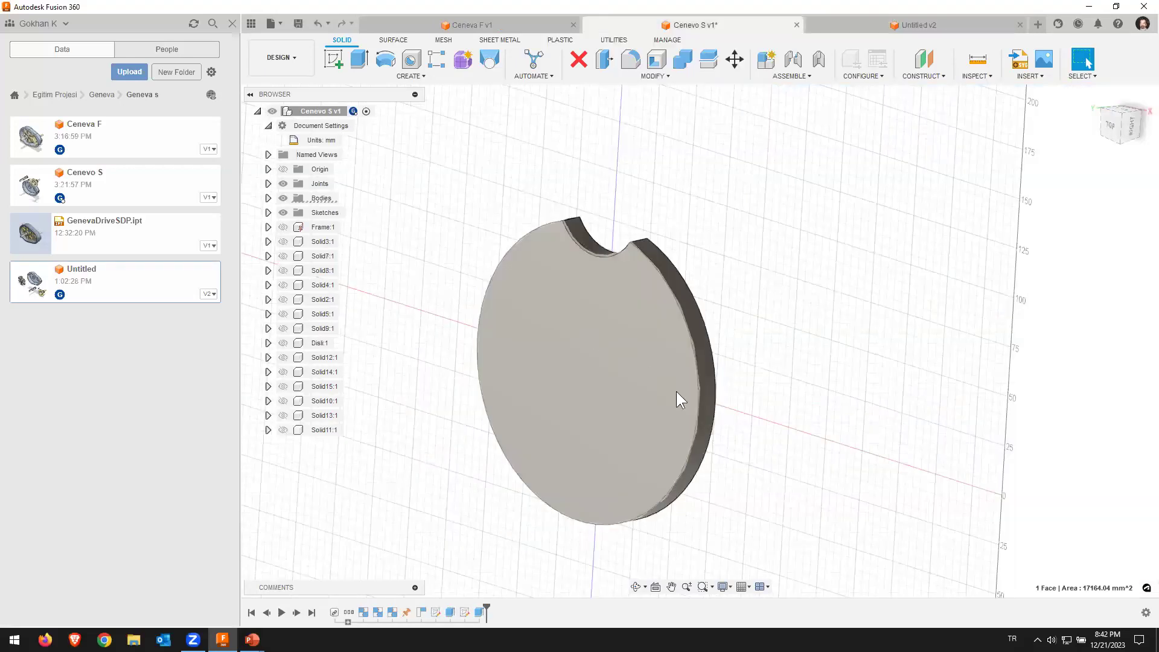
Step: Start a sketch on the disc's front face and draw a vertical line up from its centre
left_click(664, 401)
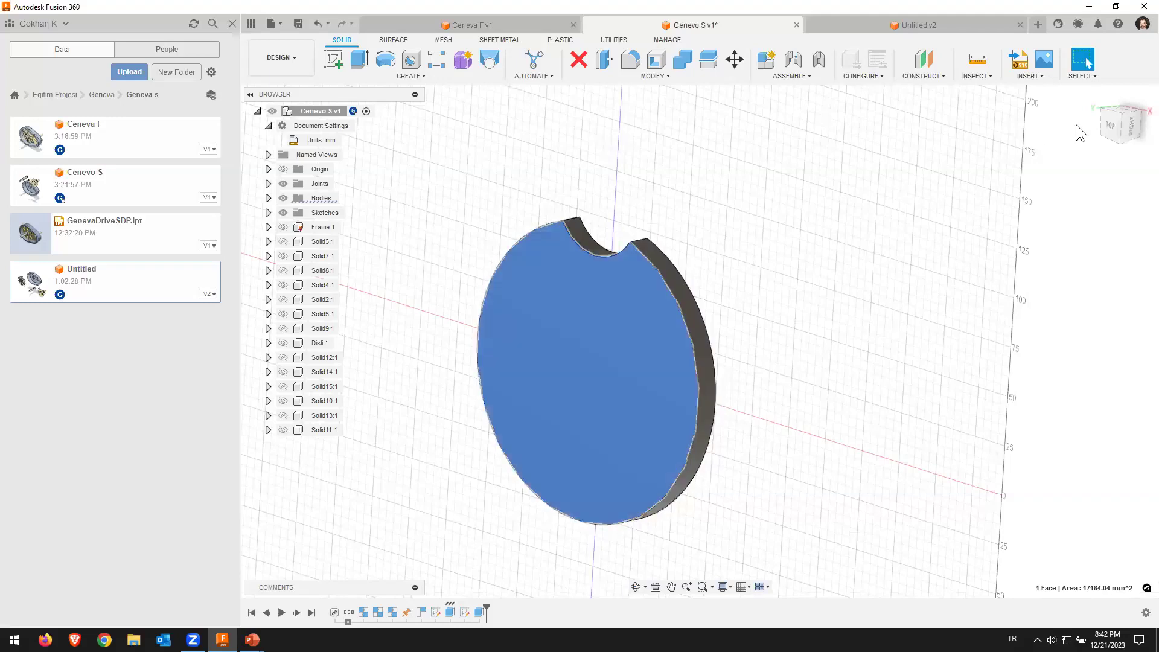
left_click(338, 59)
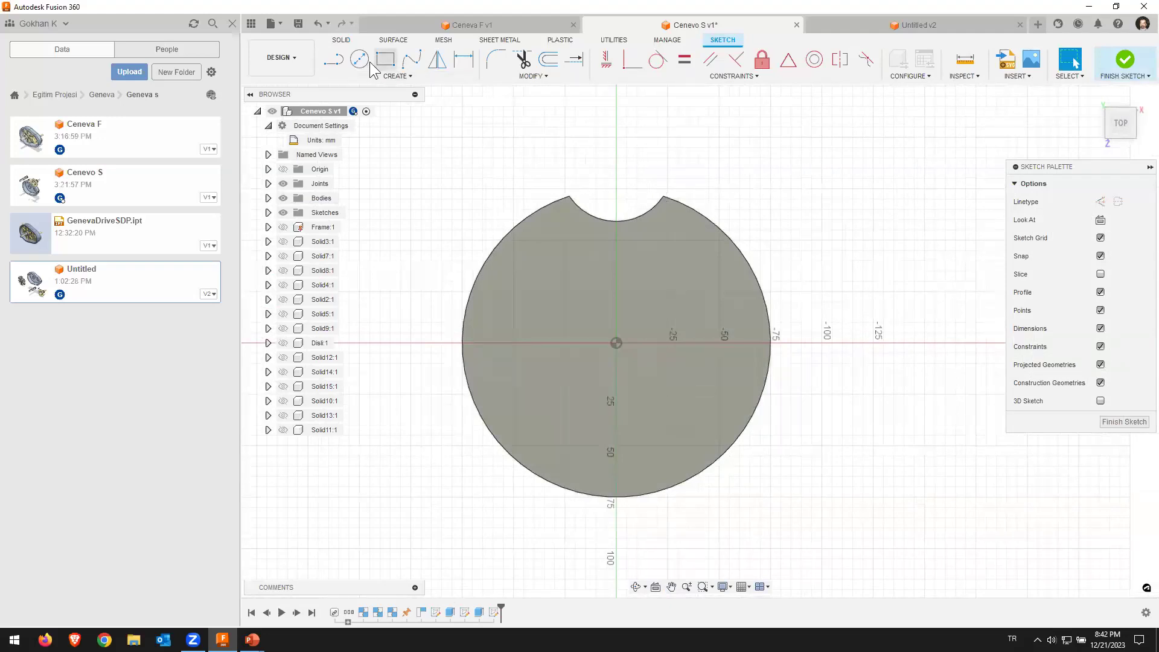
left_click(334, 59)
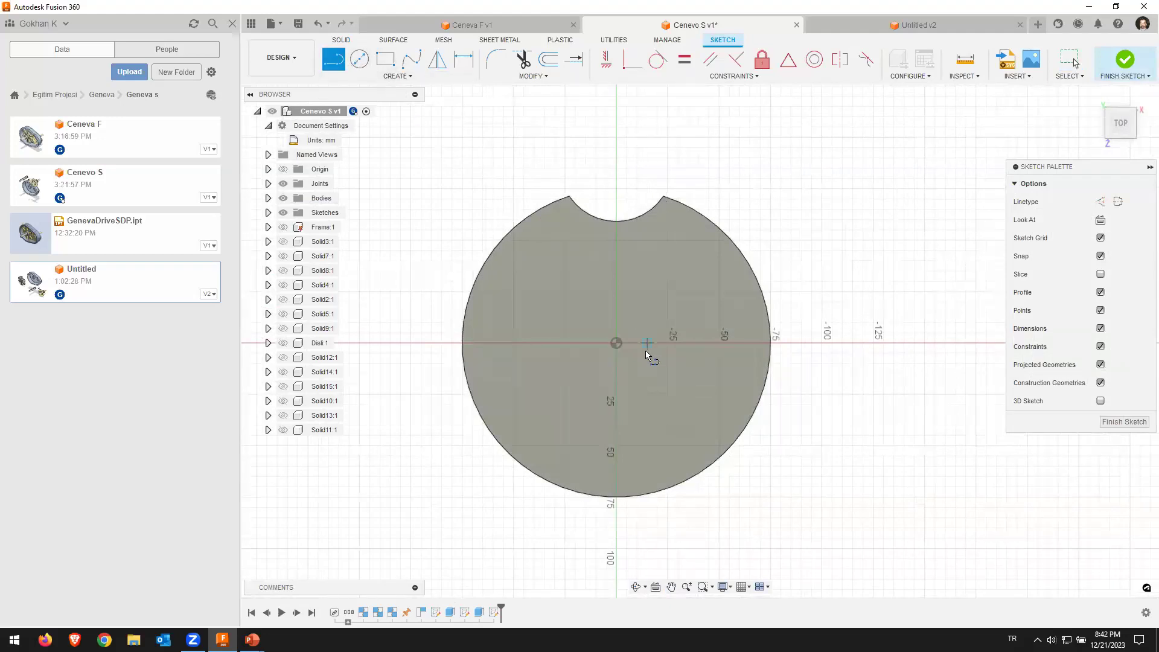
left_click(616, 343)
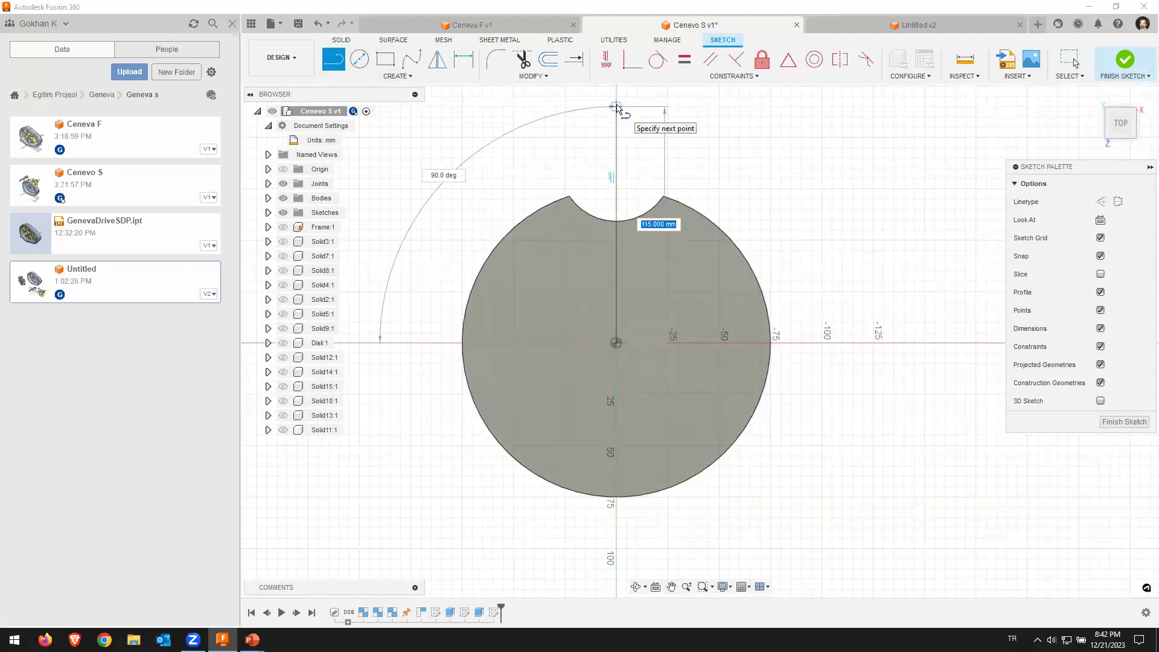
left_click(616, 107)
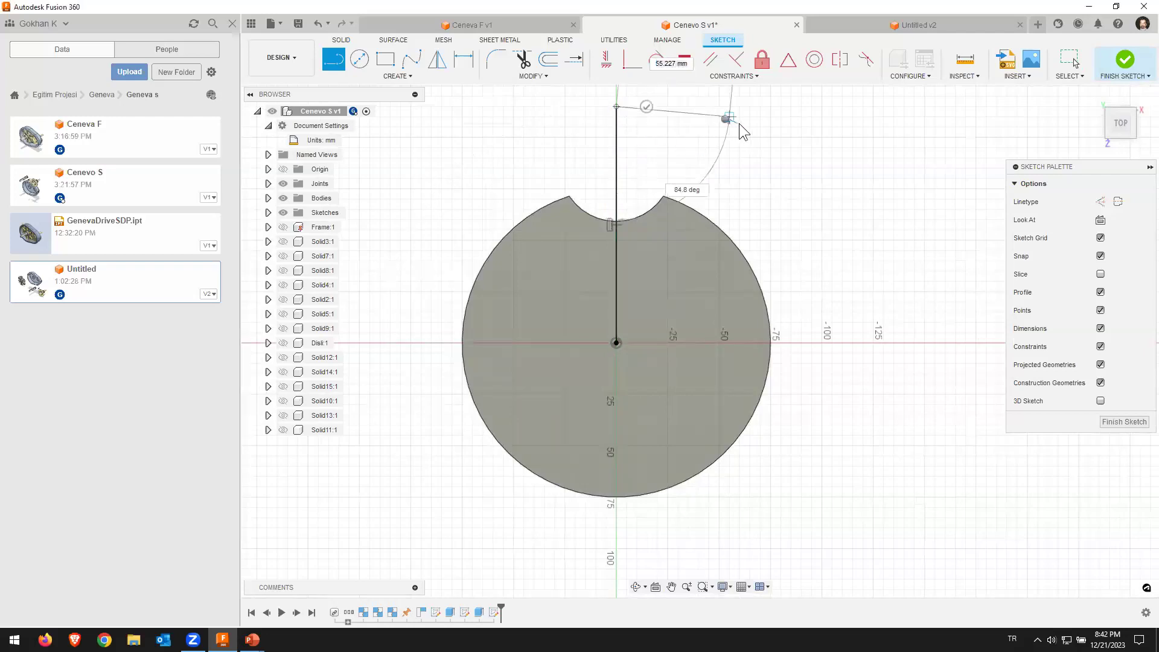
right_click(739, 129)
key("Escape")
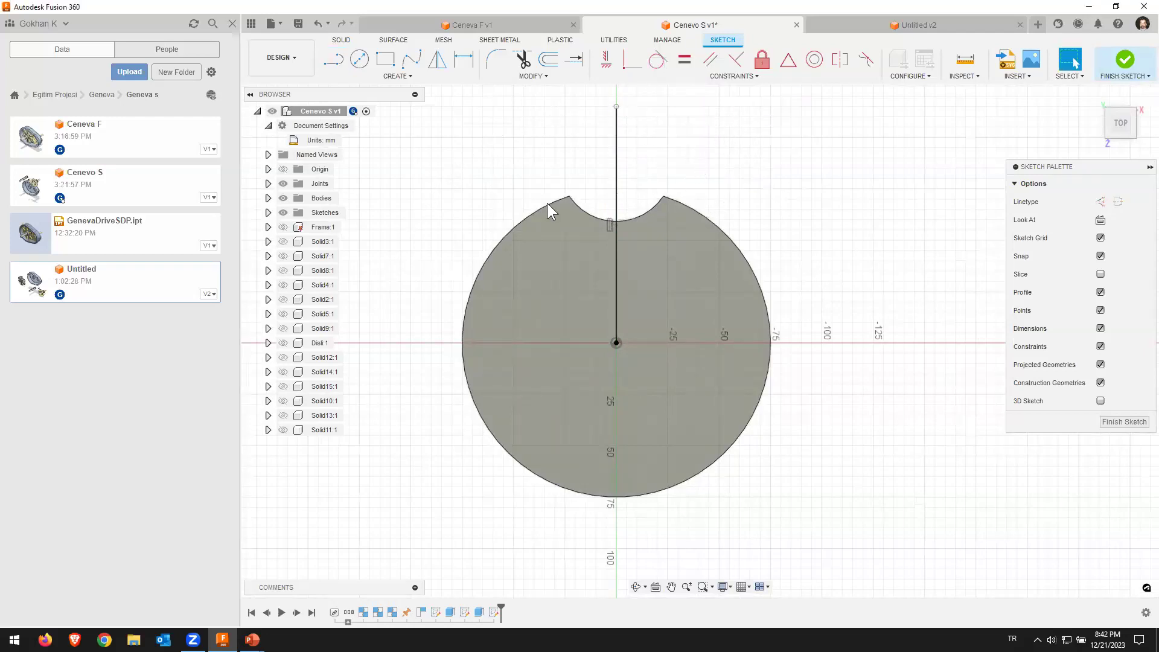
Step: Draw an angled line from the disc centre out past the disc edge
left_click(336, 61)
left_click(616, 343)
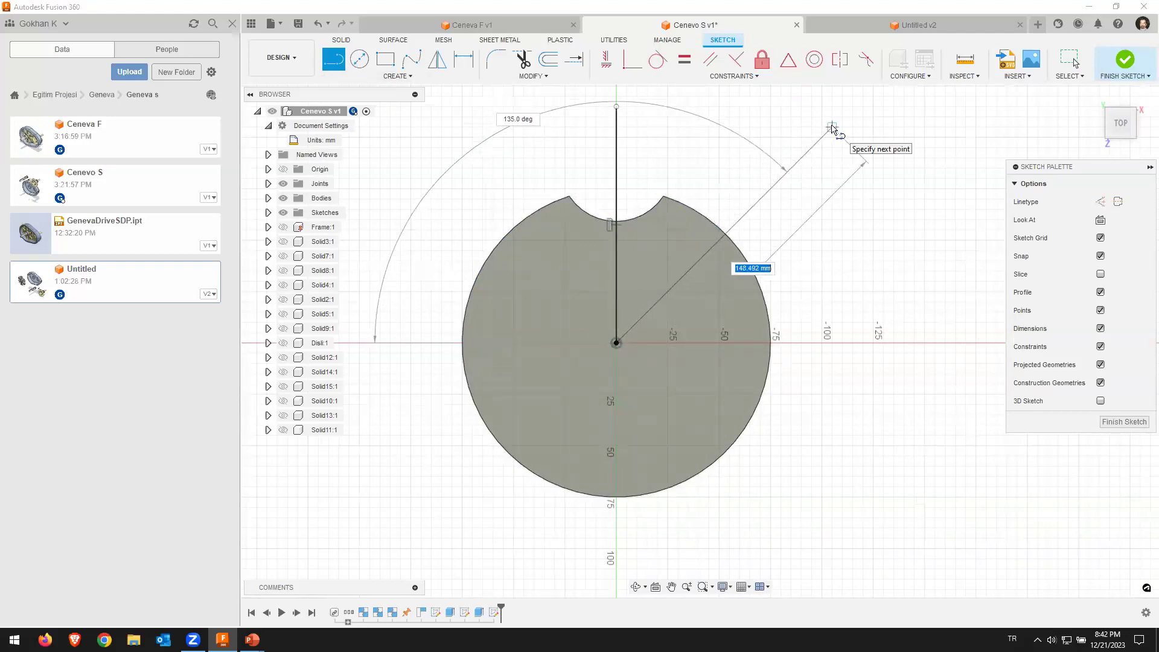
left_click(843, 147)
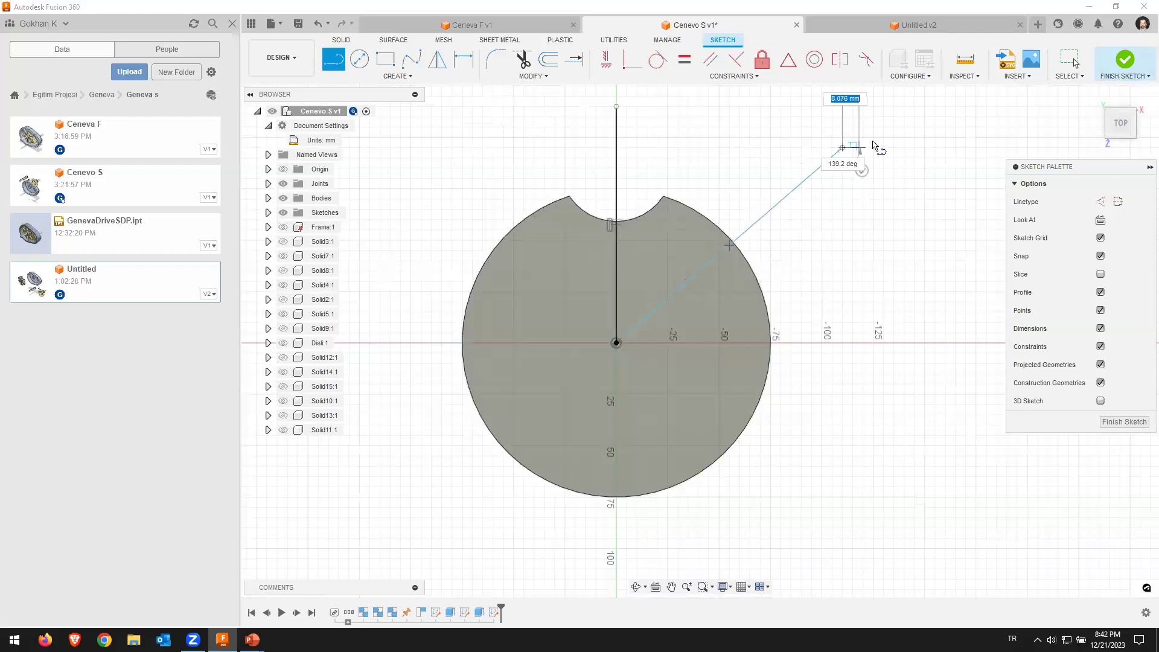
right_click(918, 124)
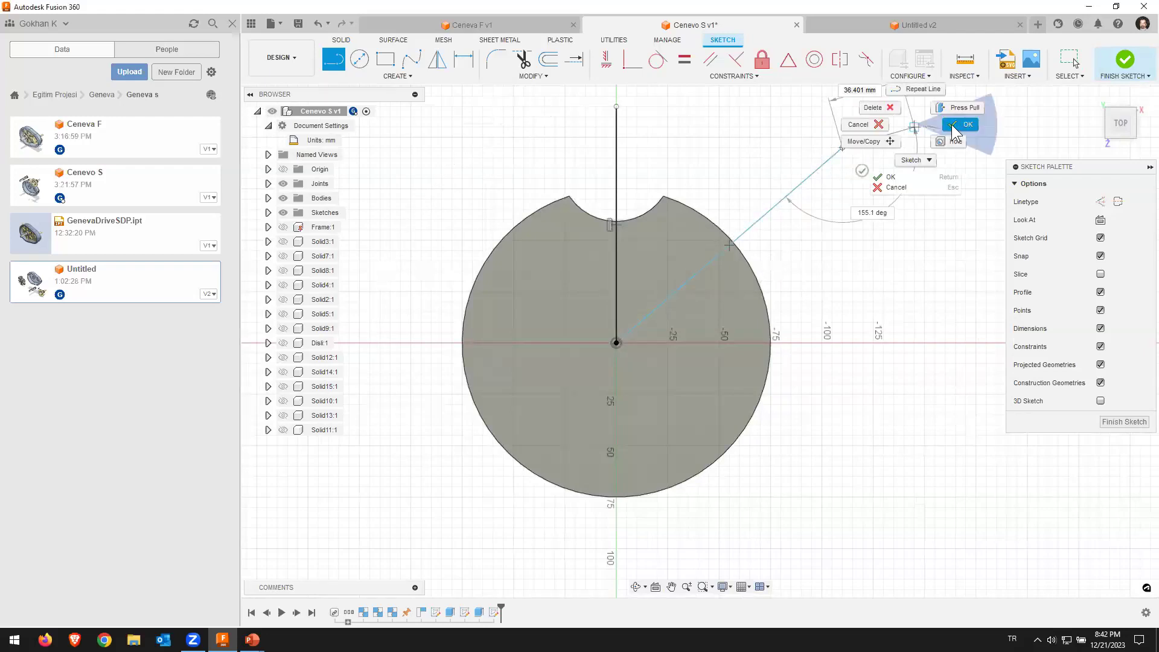
left_click(959, 120)
Step: Convert the diagonal and vertical lines into construction lines
left_click(795, 187)
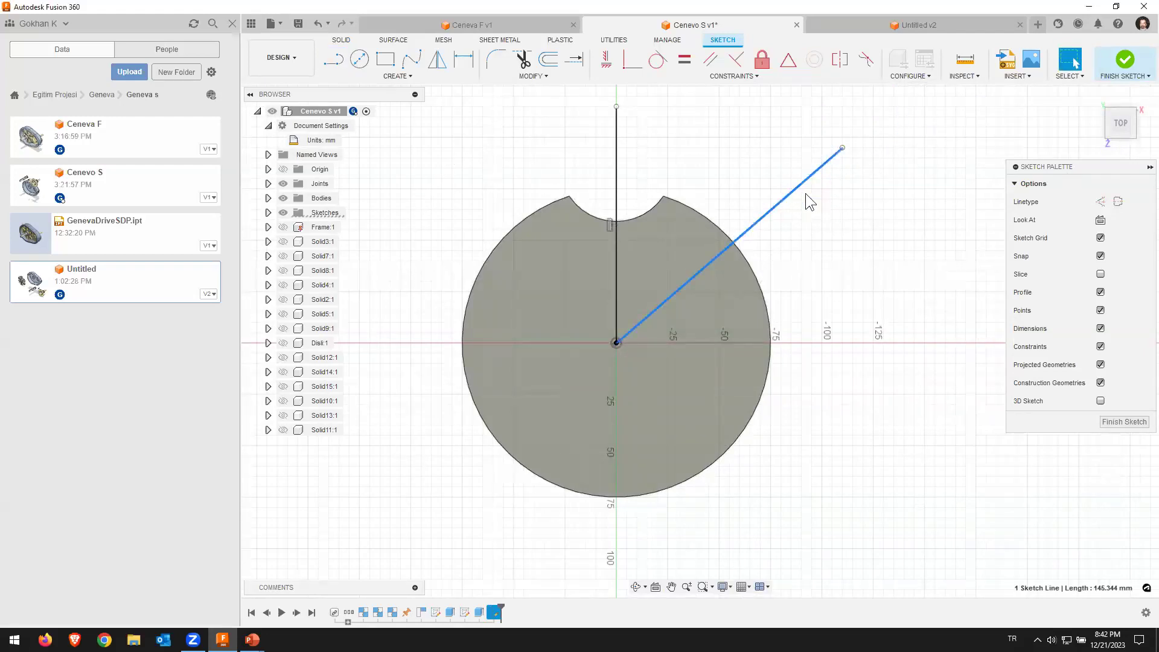
left_click(1100, 201)
left_click(617, 128)
left_click(1100, 204)
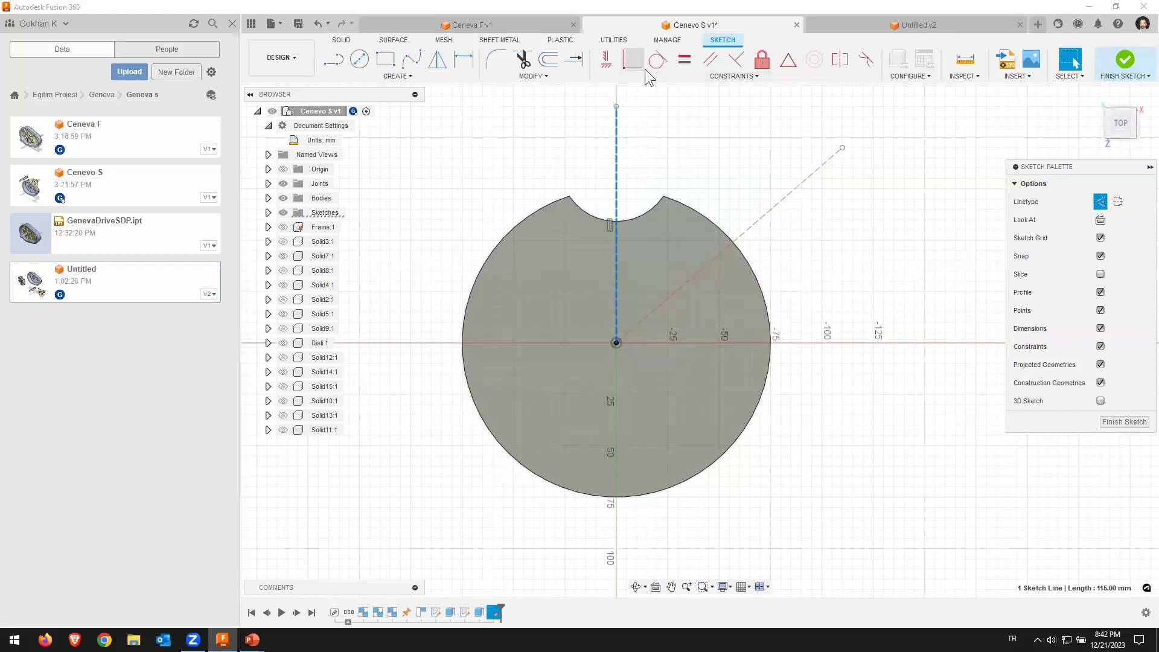
Step: Fix the vertical construction line and dimension the diagonal line at 30° from it
left_click(762, 58)
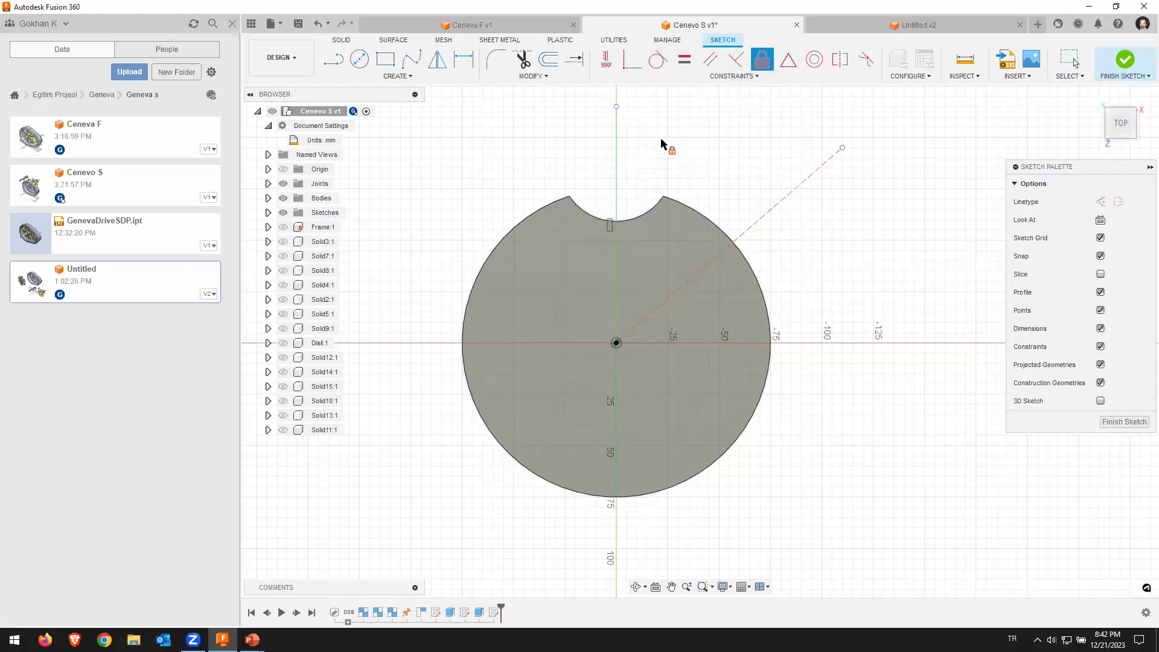
key("Escape")
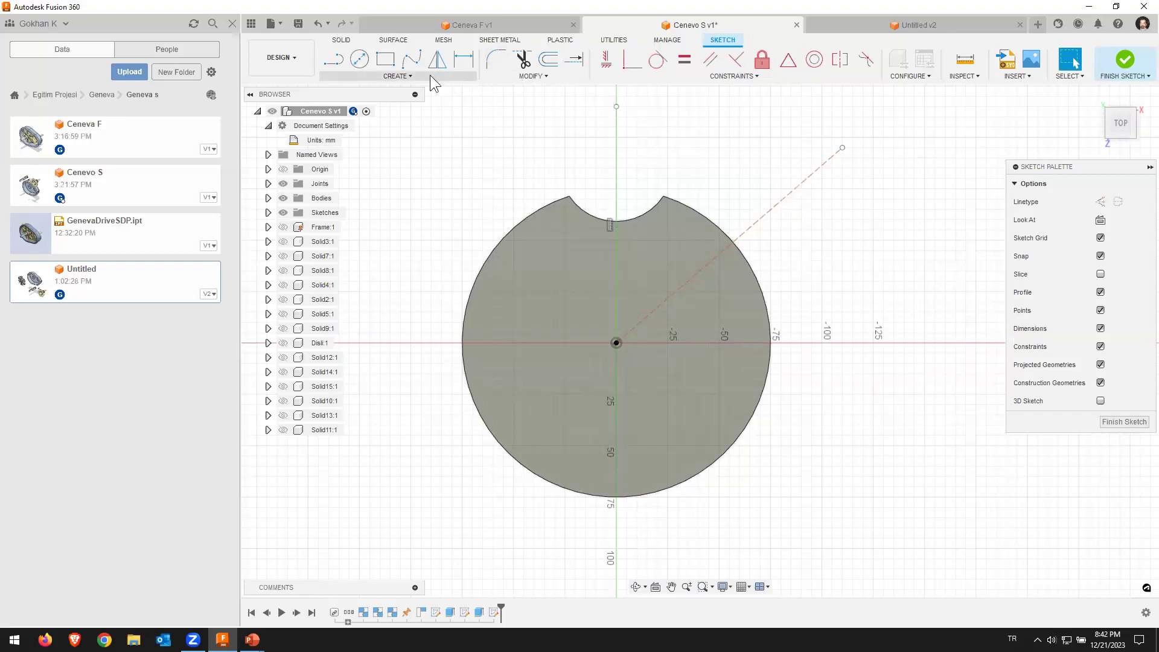
left_click(474, 67)
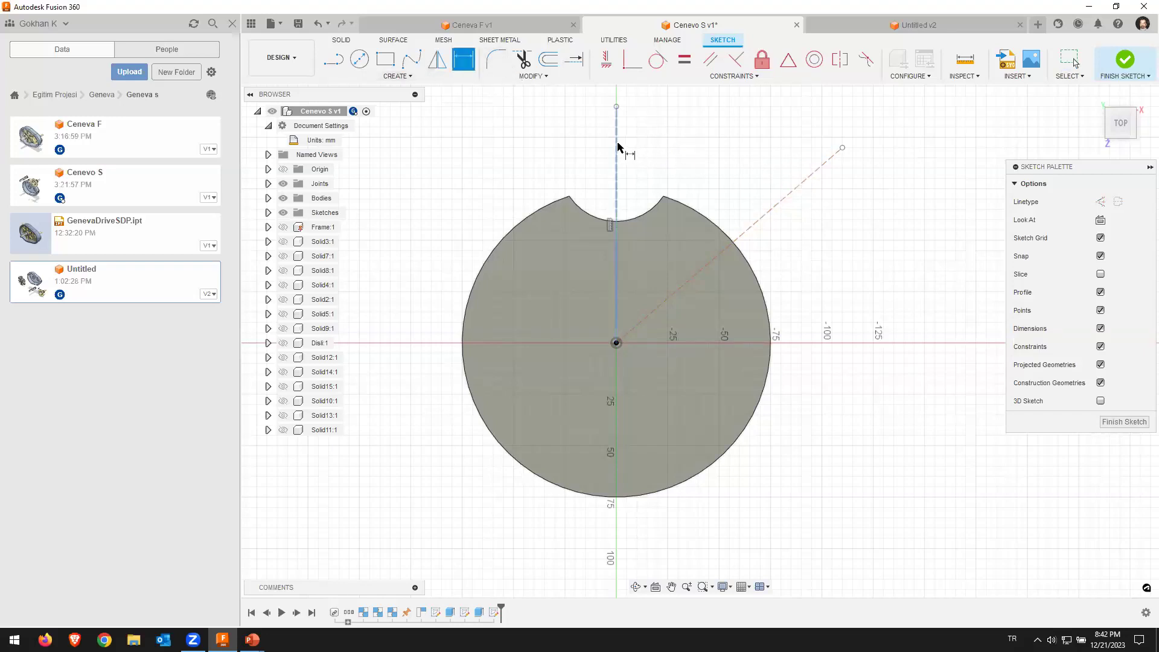
left_click(617, 151)
left_click(790, 192)
left_click(710, 154)
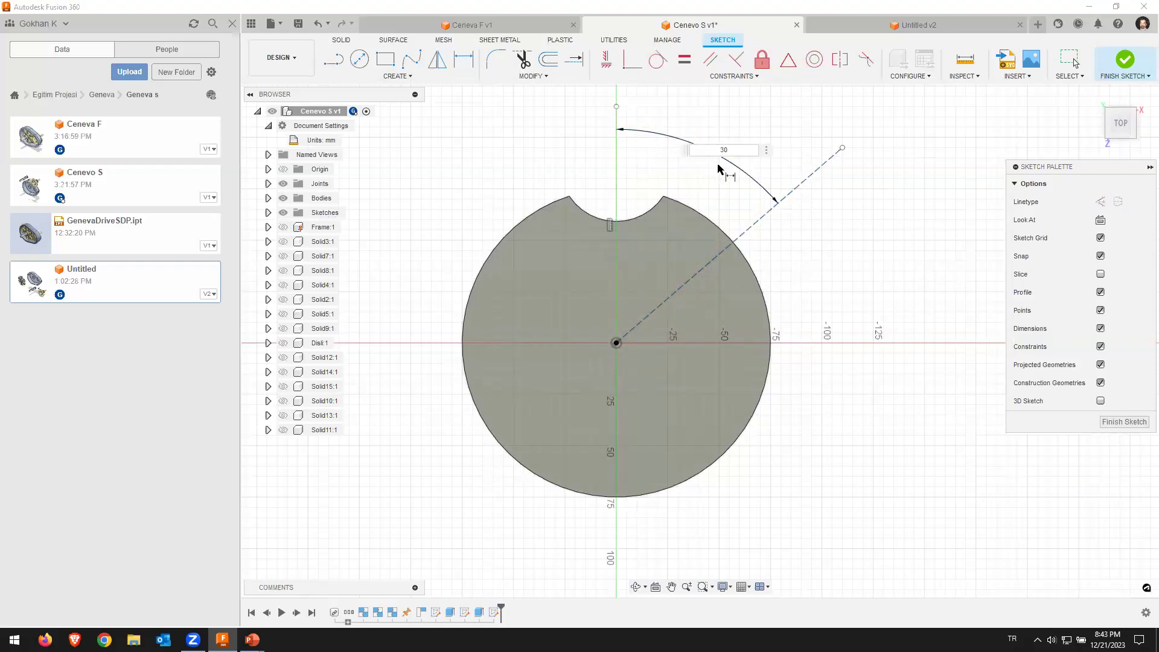
key("Return")
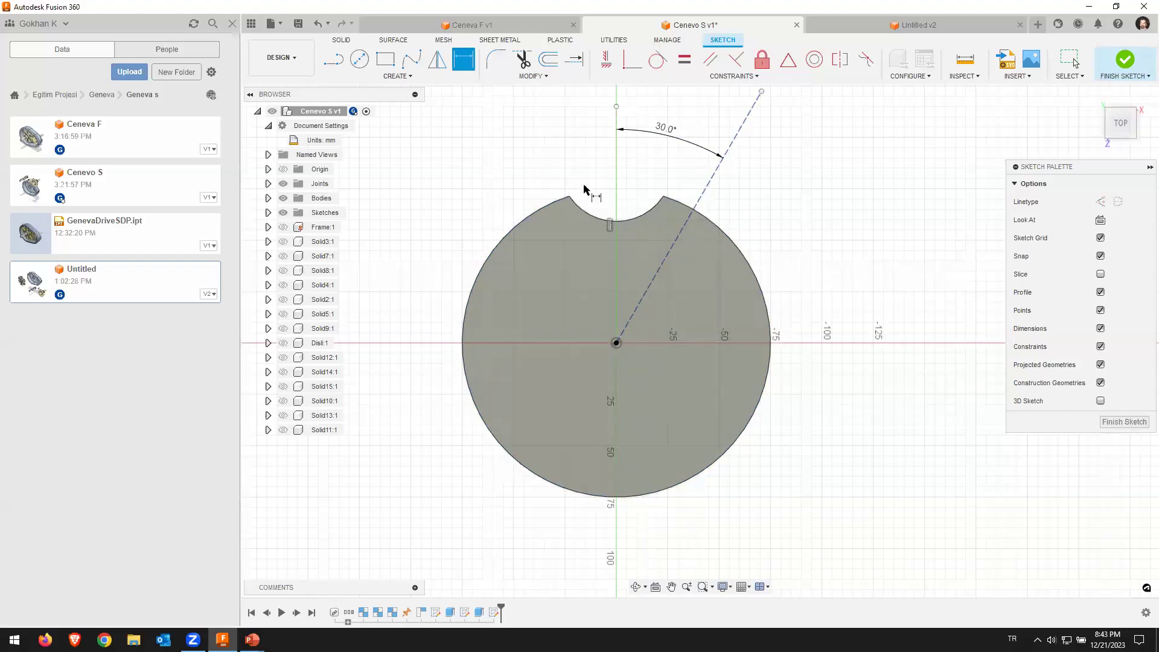
left_click(381, 61)
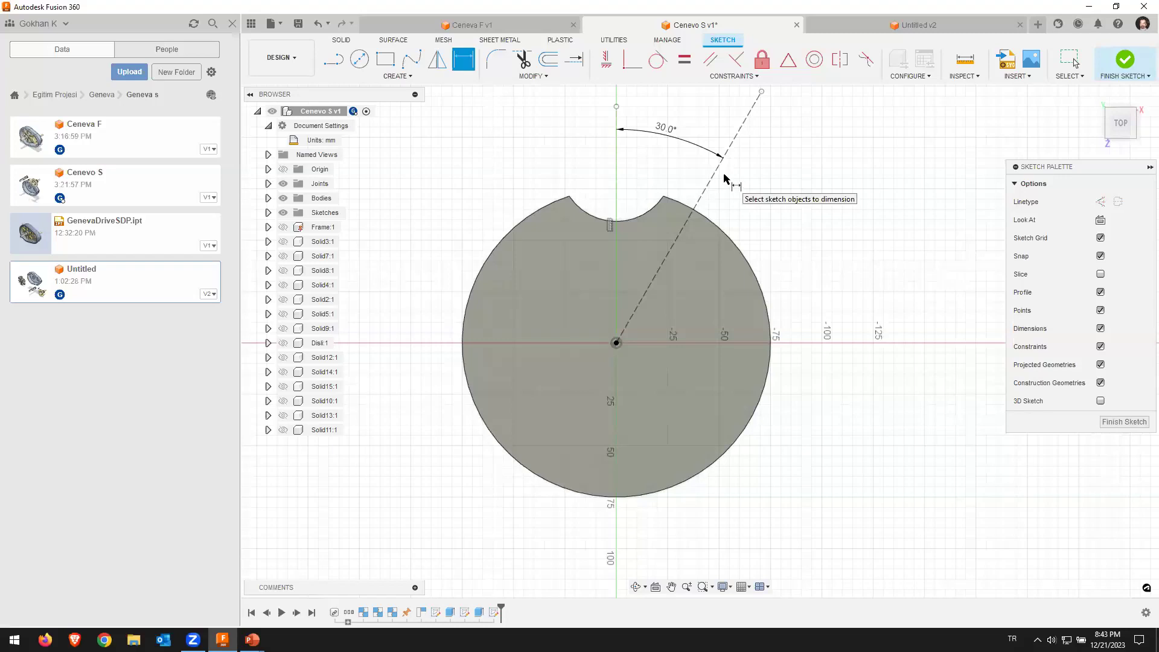
left_click(405, 78)
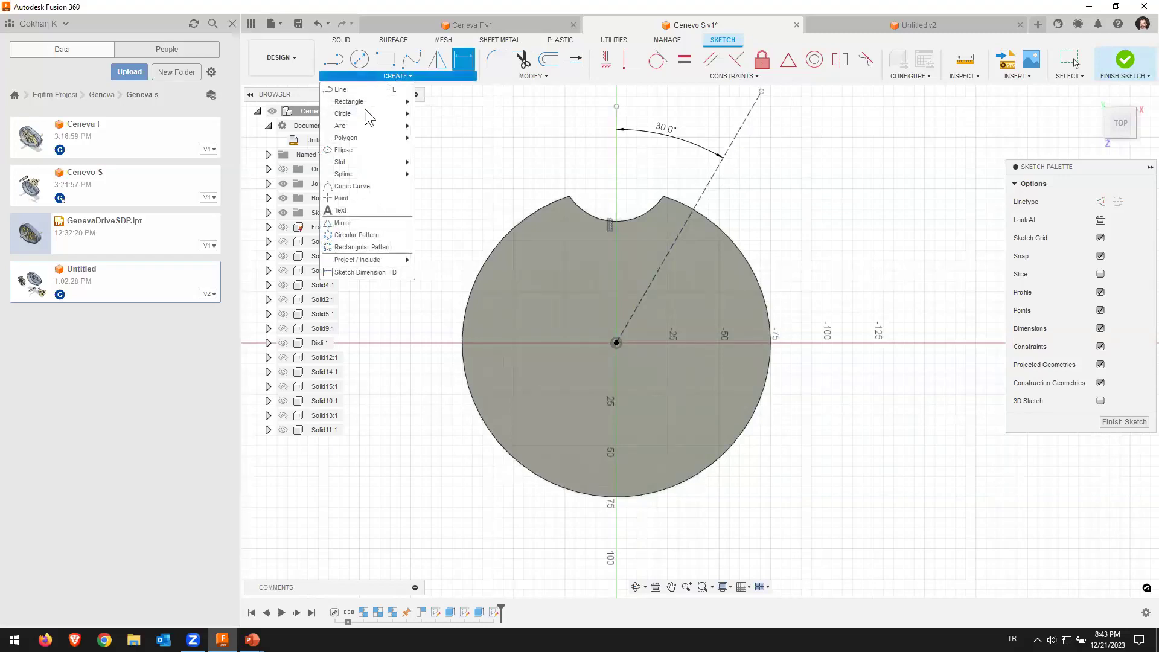
mouse_move(340, 161)
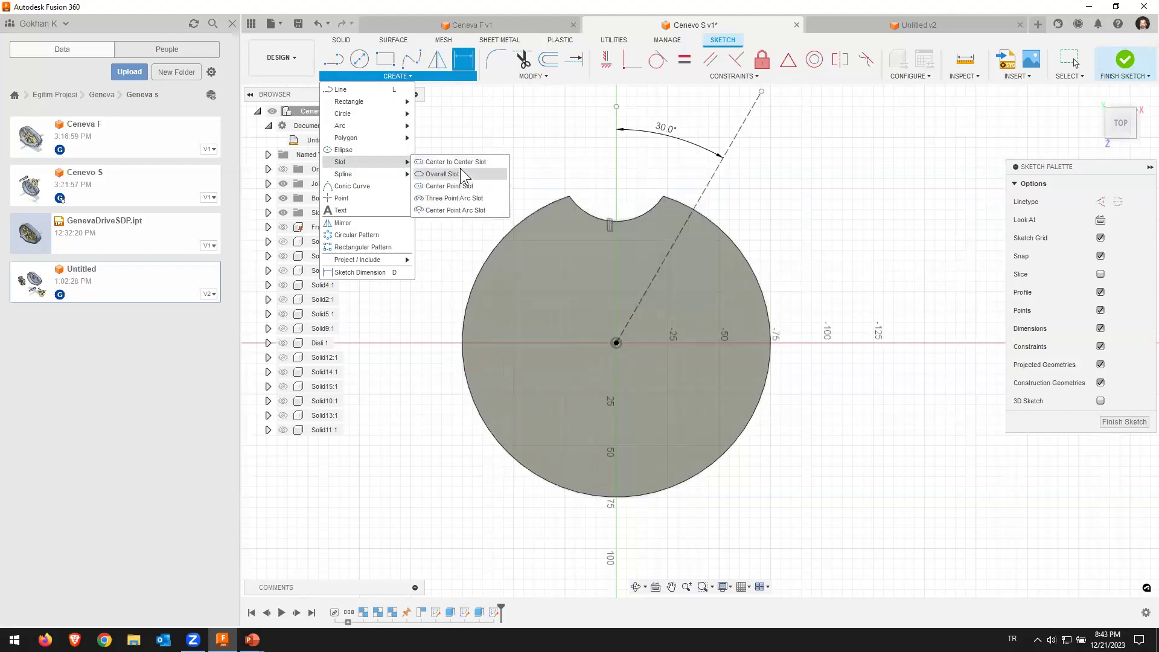
Step: Draw a center-to-center slot along the 30° diagonal, crossing the disc edge
left_click(456, 162)
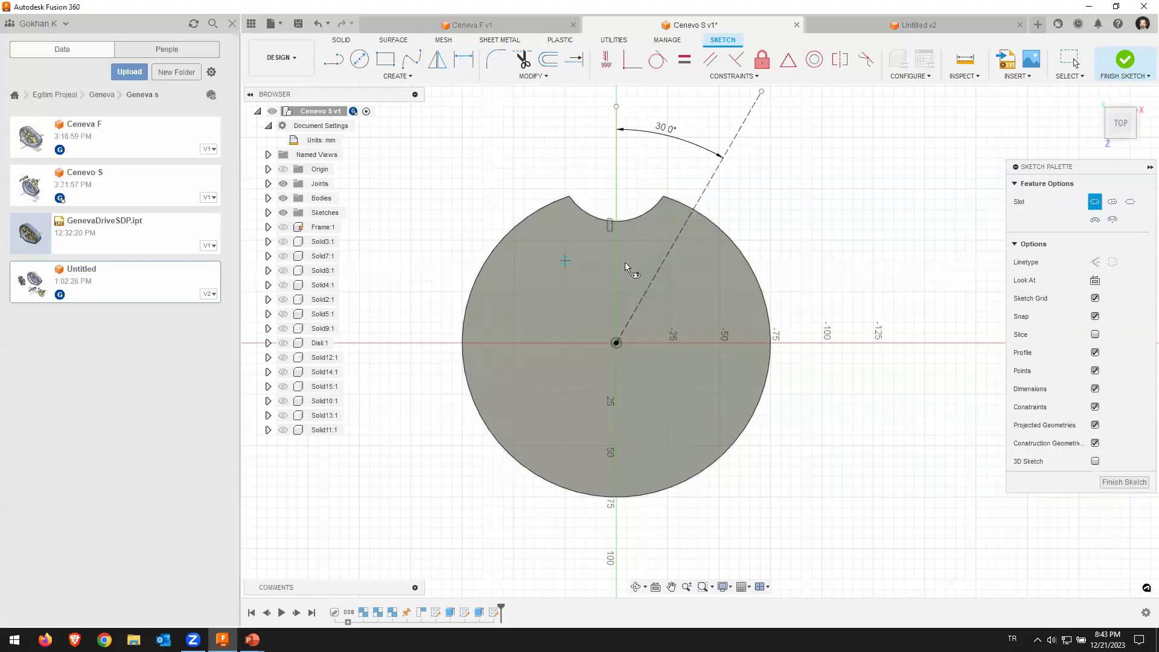
left_click(653, 277)
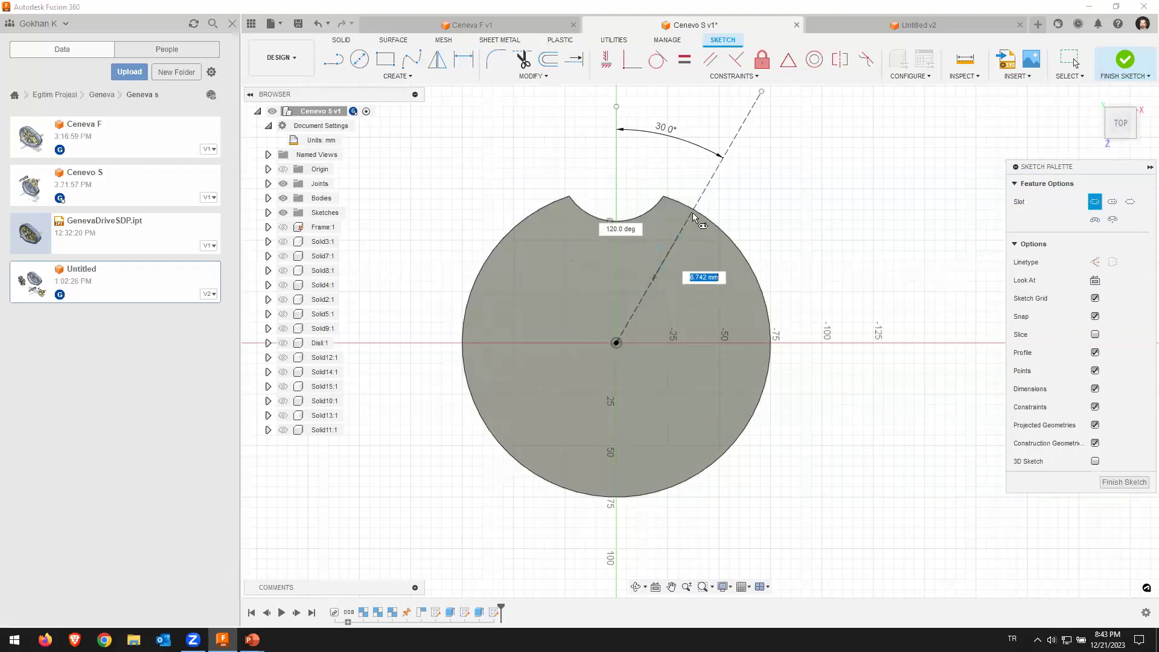
left_click(708, 183)
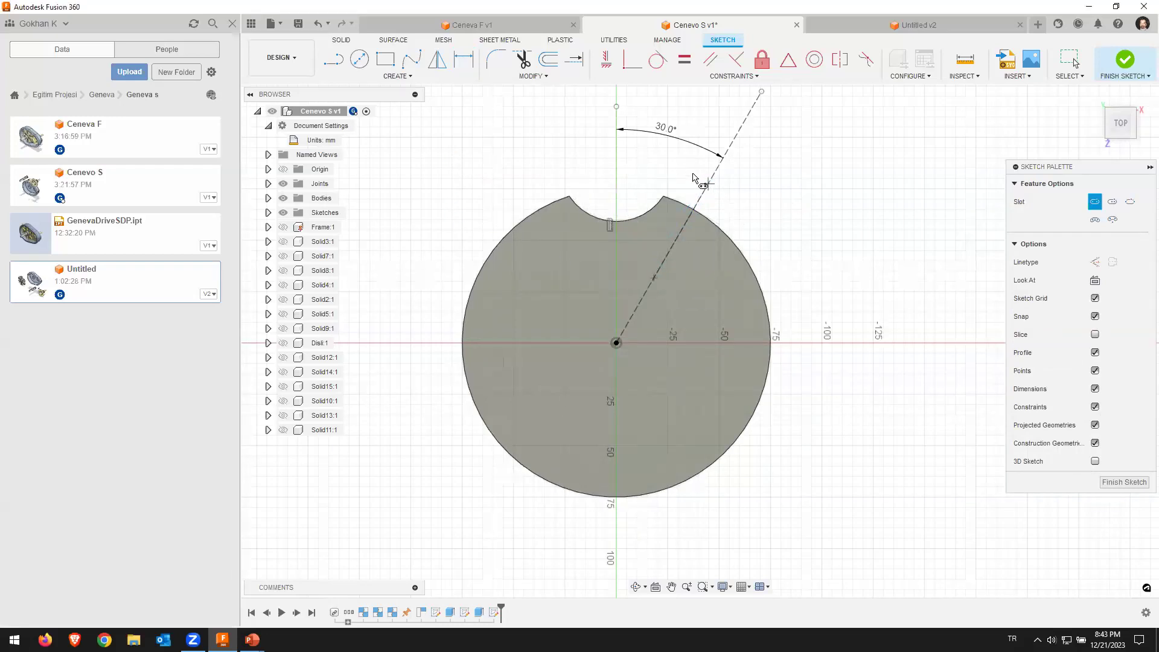
left_click(687, 174)
middle_click_drag(789, 143, 815, 180)
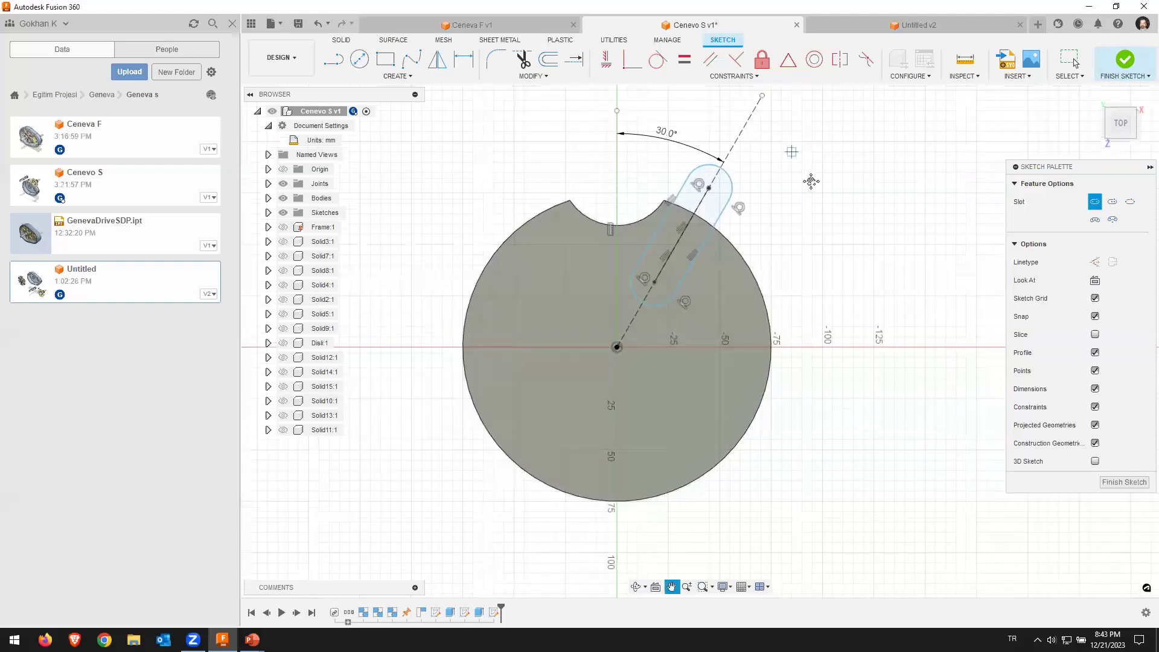
right_click(854, 145)
left_click(857, 160)
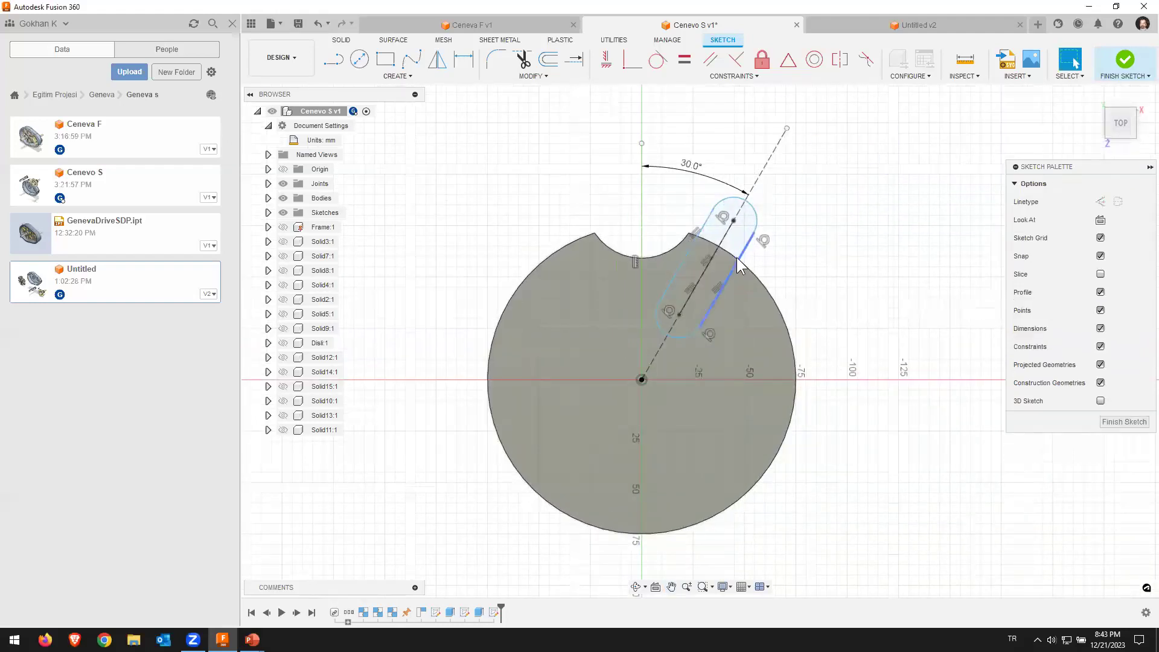
scroll(778, 193, "down", 2)
scroll(760, 208, "up", 4)
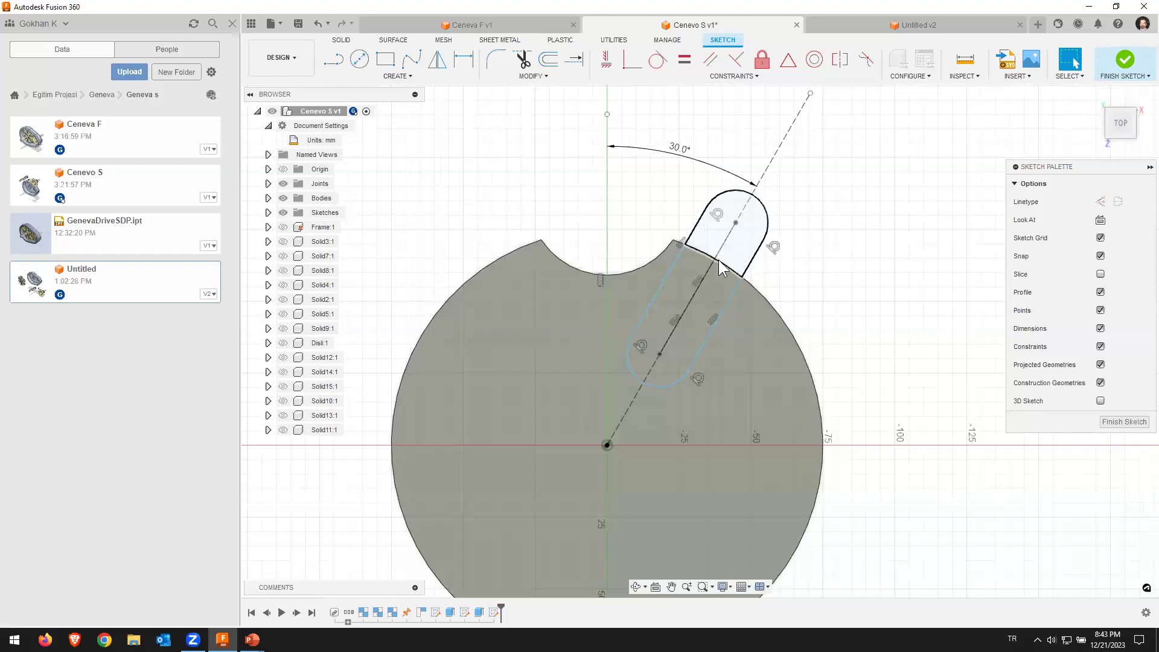
Step: Dimension the slot's width to 20 mm
left_click(718, 204)
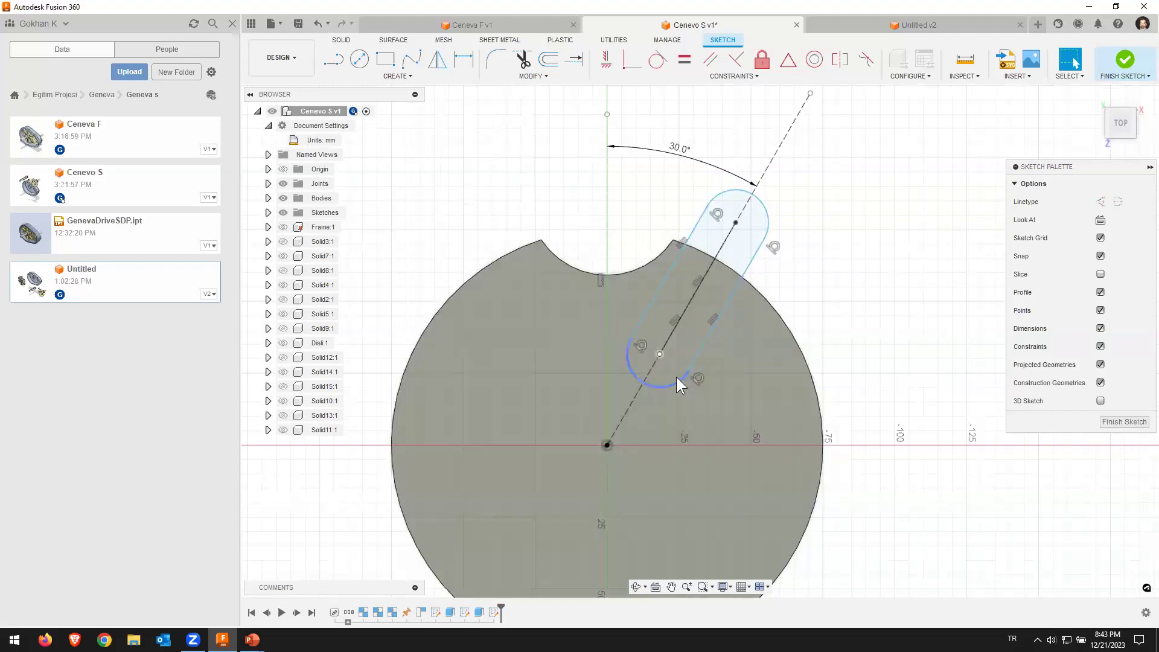
left_click(463, 67)
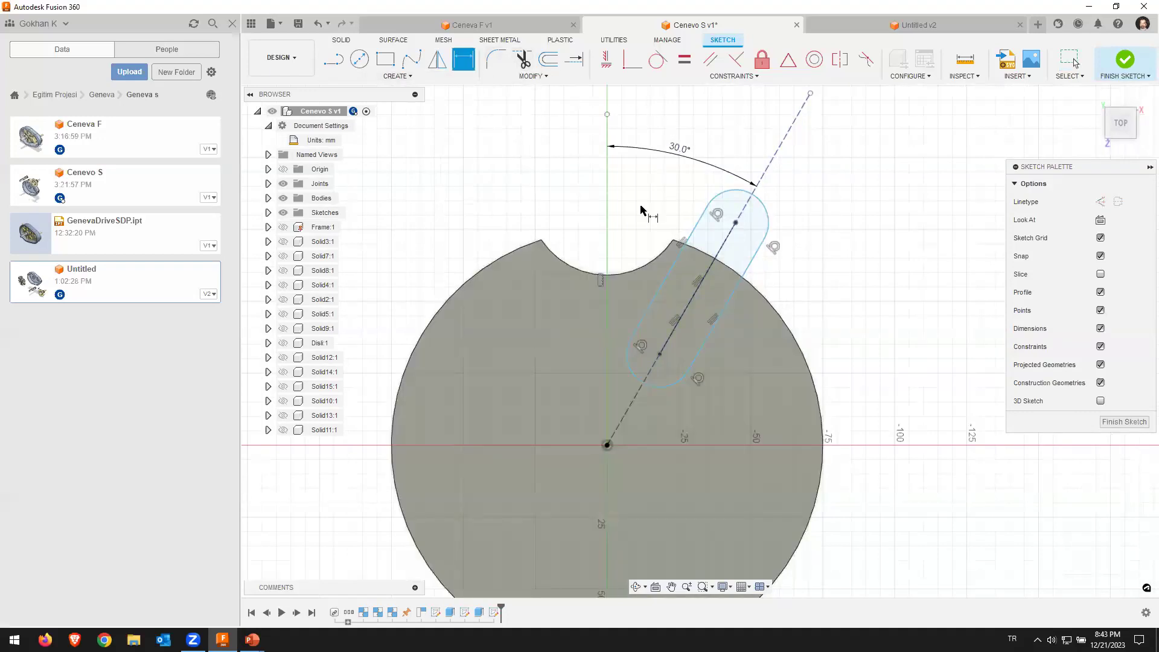
left_click(679, 253)
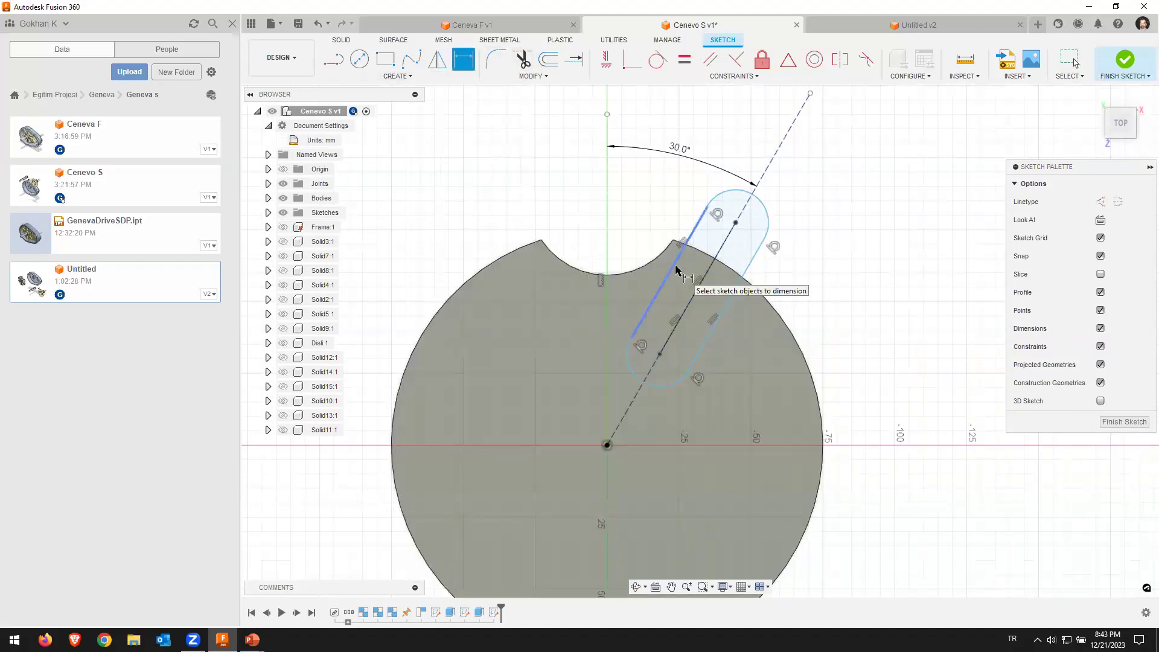
left_click(730, 303)
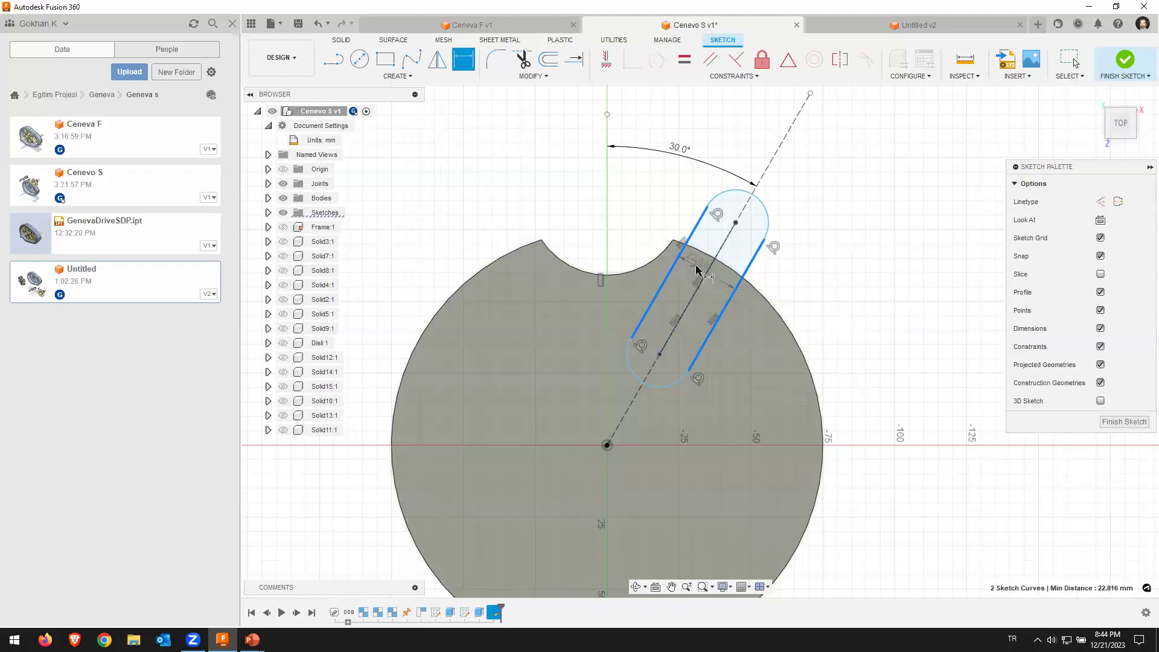
left_click(697, 270)
type("20")
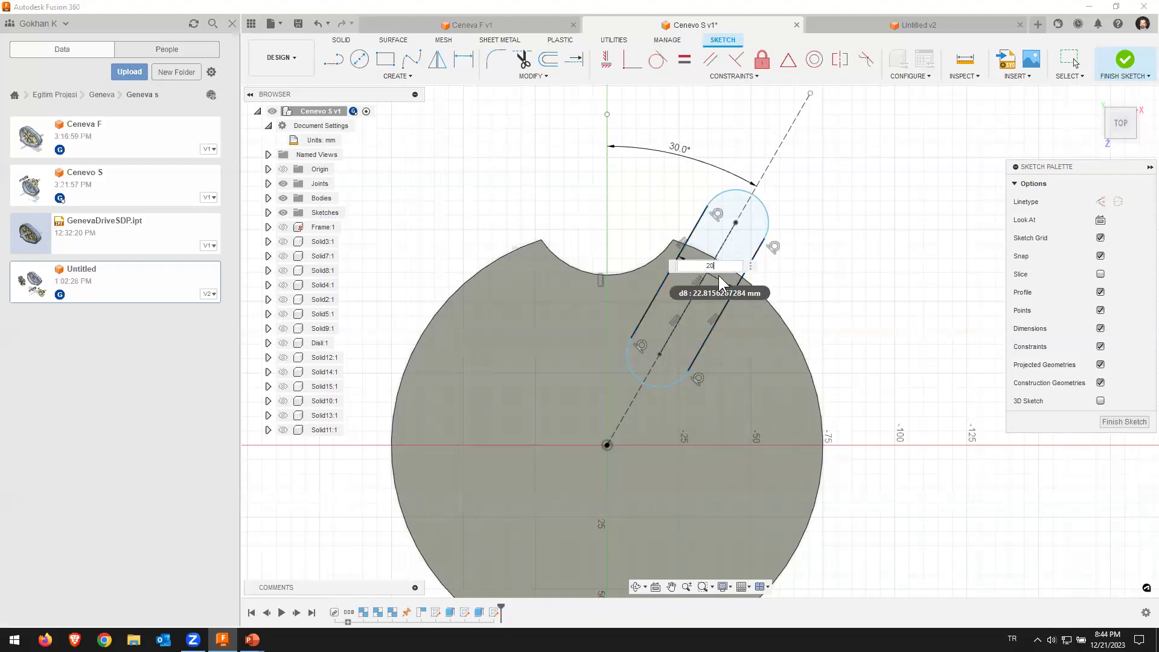
key("Return")
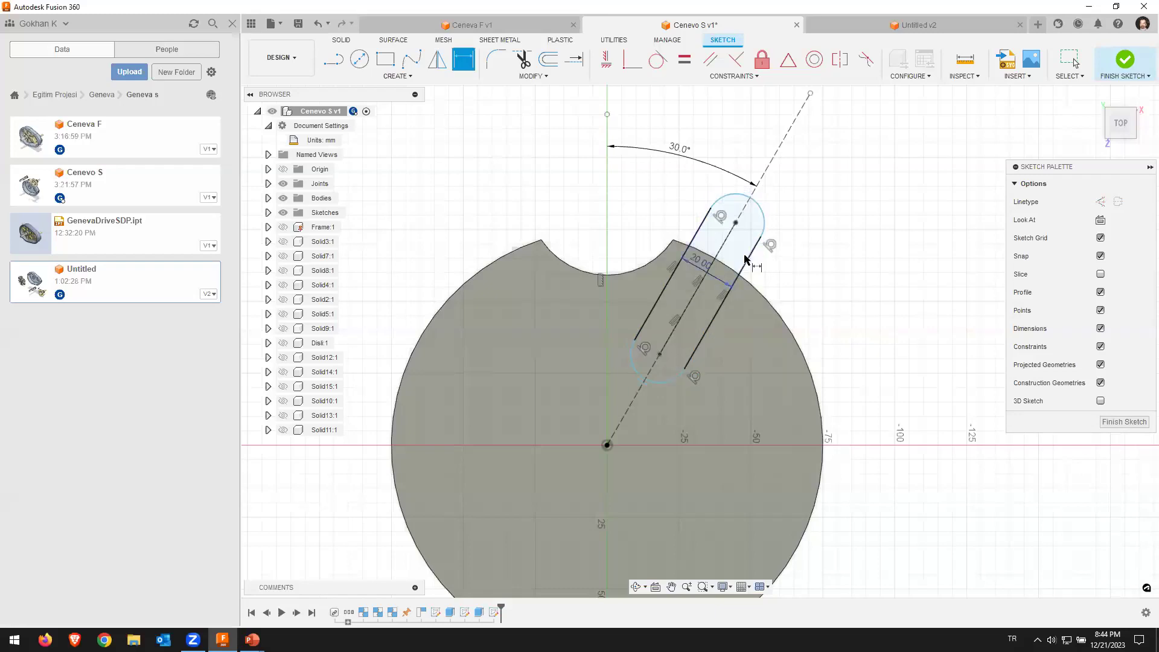
Step: Offset the slot outline 3 mm inward
left_click(549, 61)
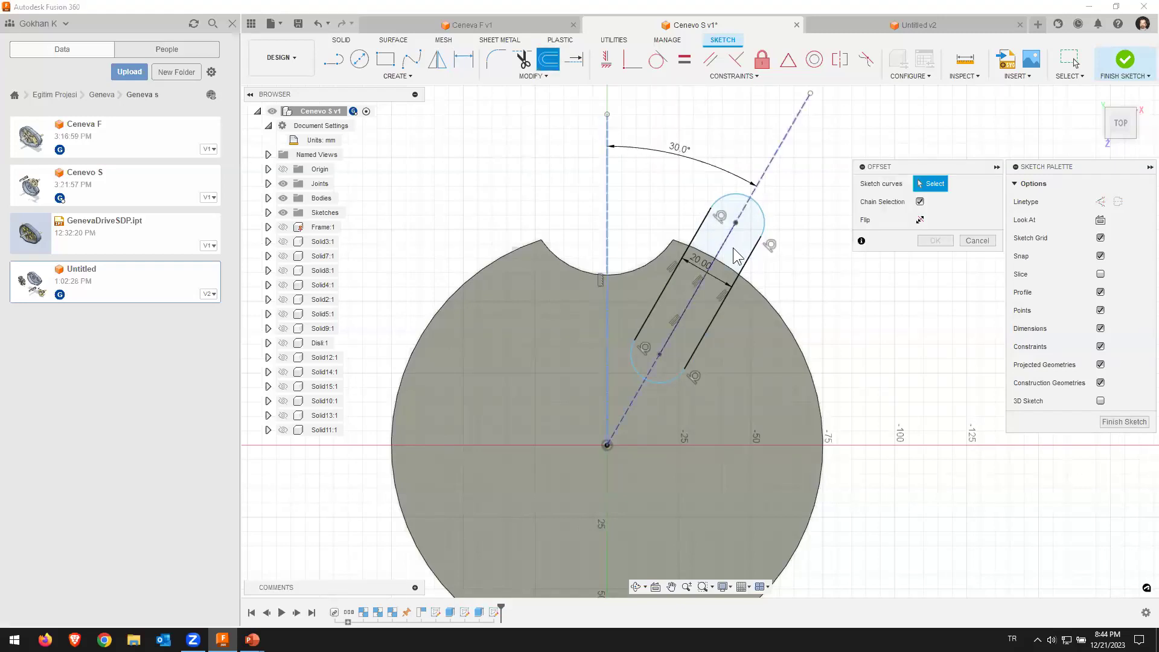
left_click(747, 266)
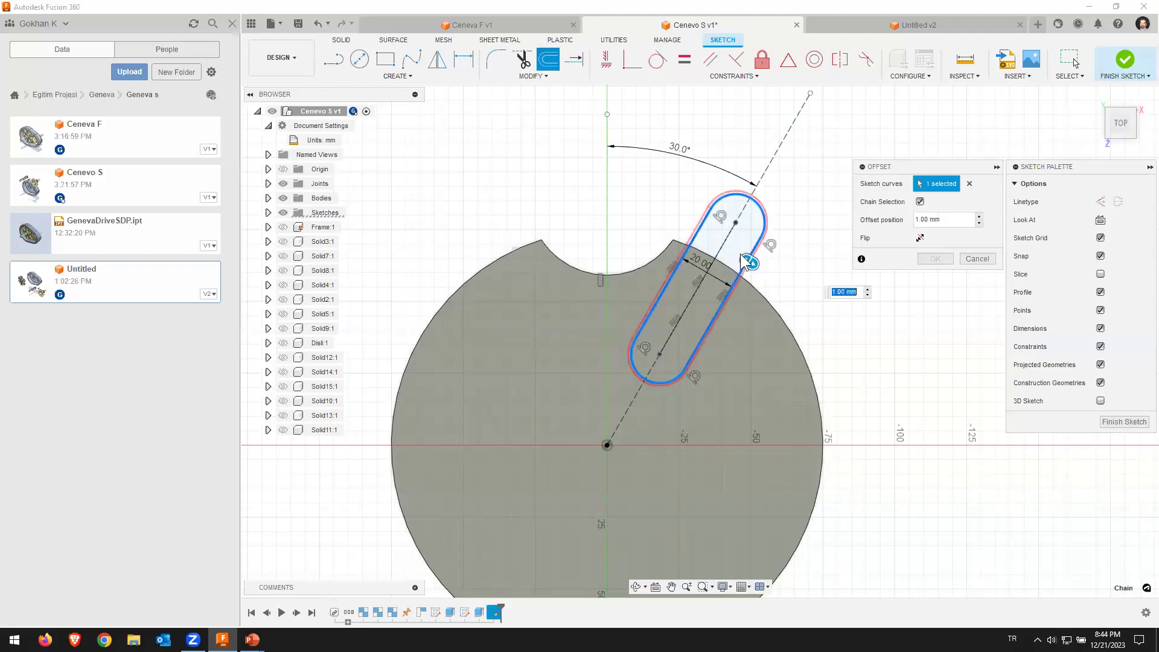
left_click_drag(741, 261, 735, 258)
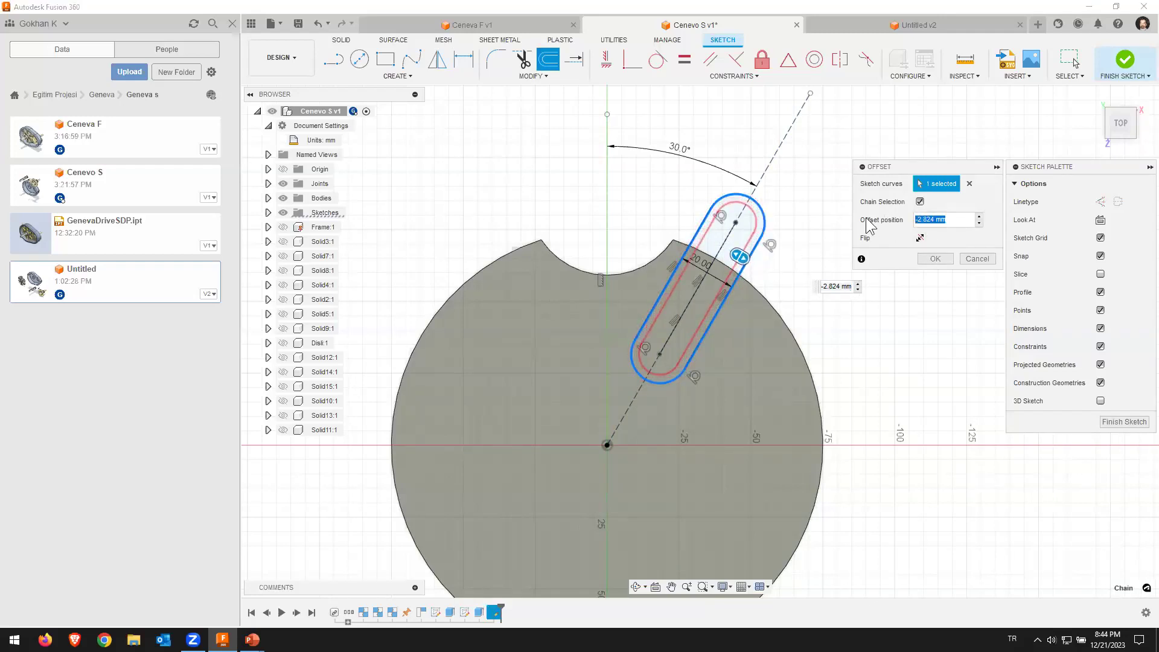
type("-3")
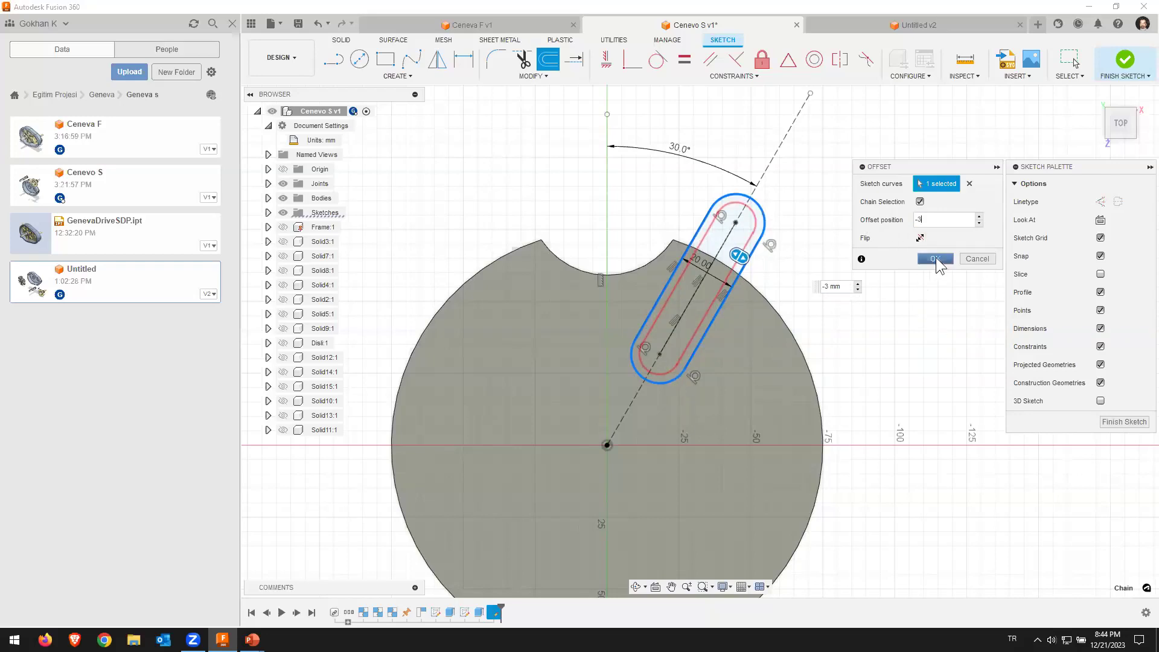
left_click(936, 257)
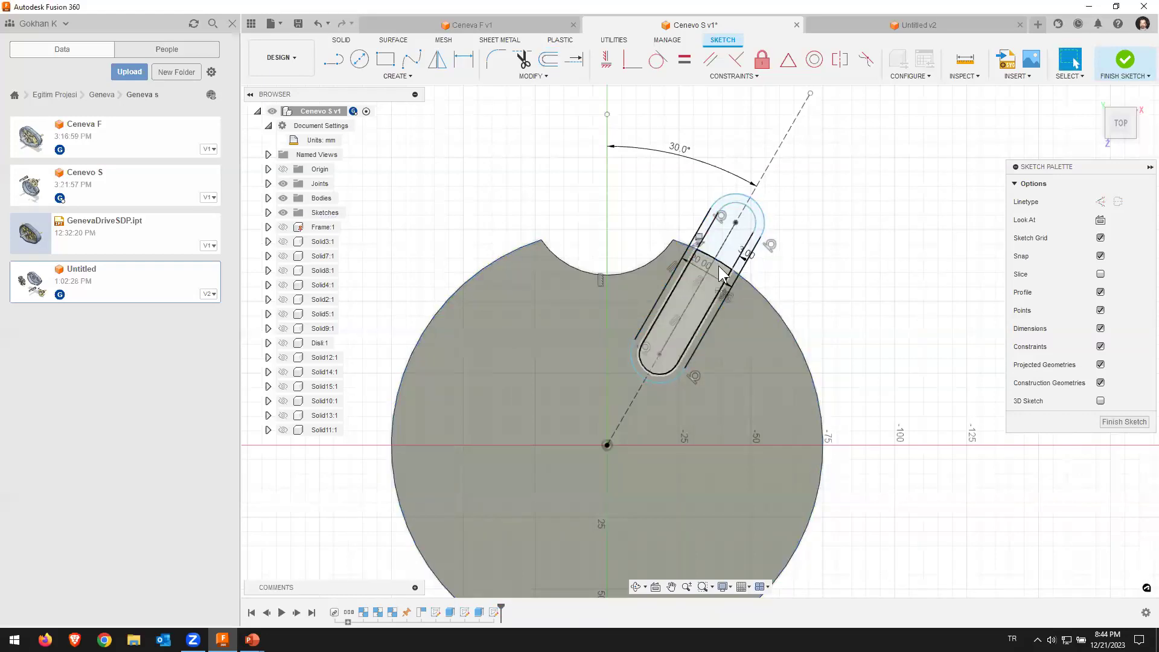
scroll(710, 273, "down", 2)
scroll(703, 268, "up", 3)
scroll(695, 286, "up", 2)
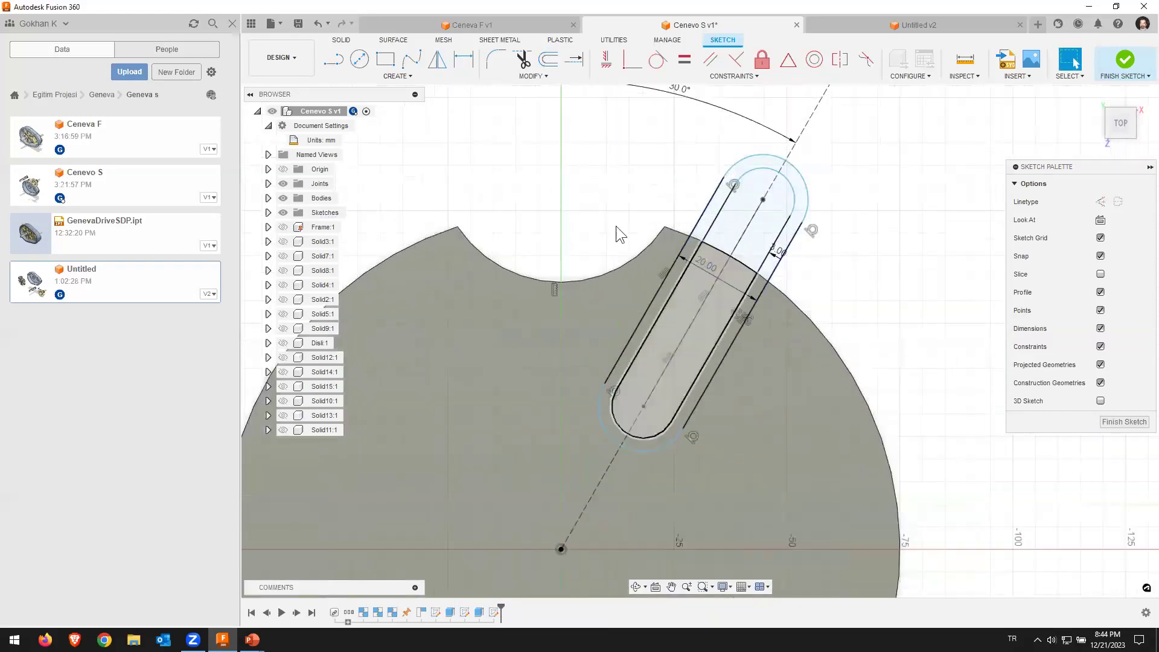
Step: Add a driven 14 mm dimension between the inner slot's side lines
left_click(463, 58)
left_click(675, 293)
left_click(731, 329)
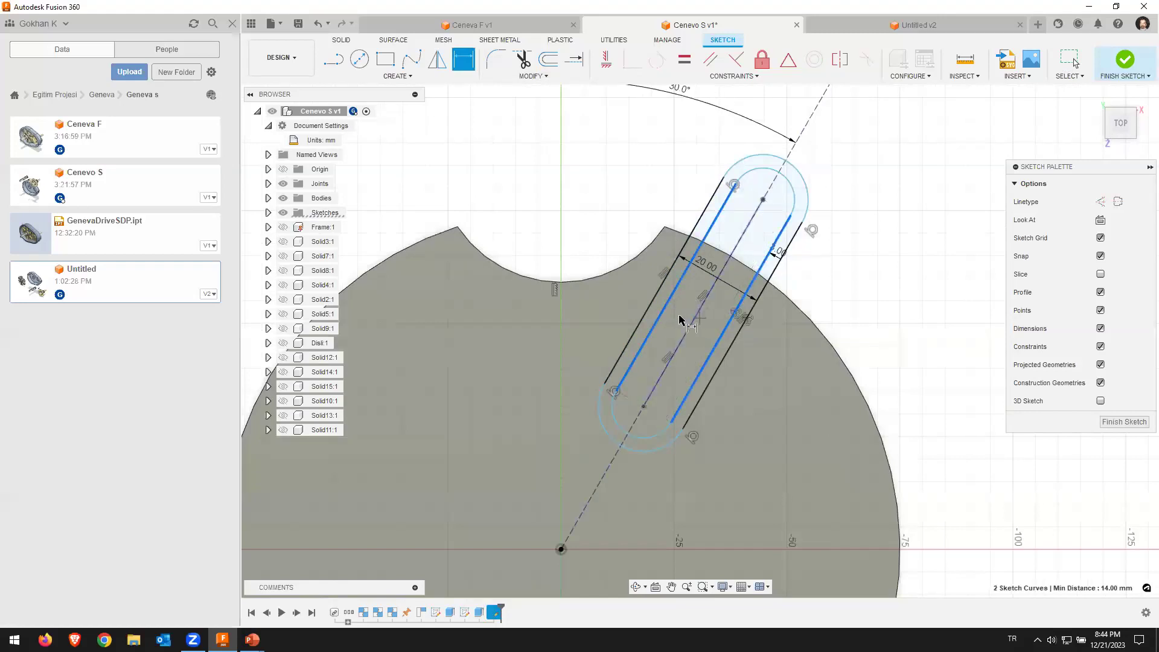
left_click(695, 339)
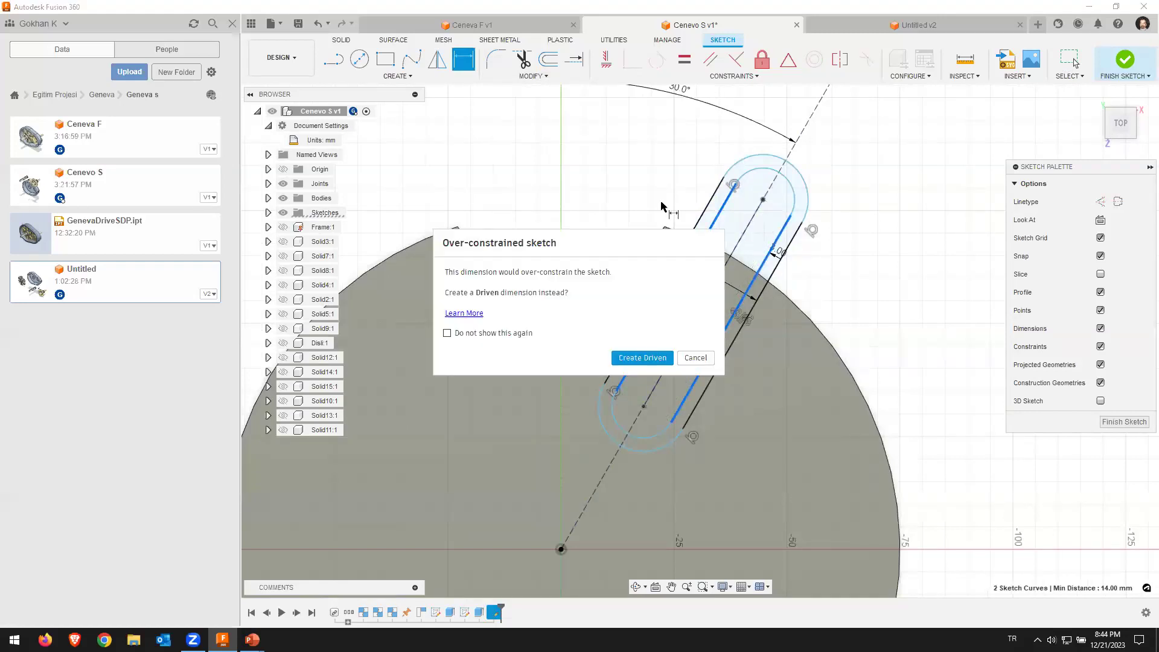
left_click(642, 357)
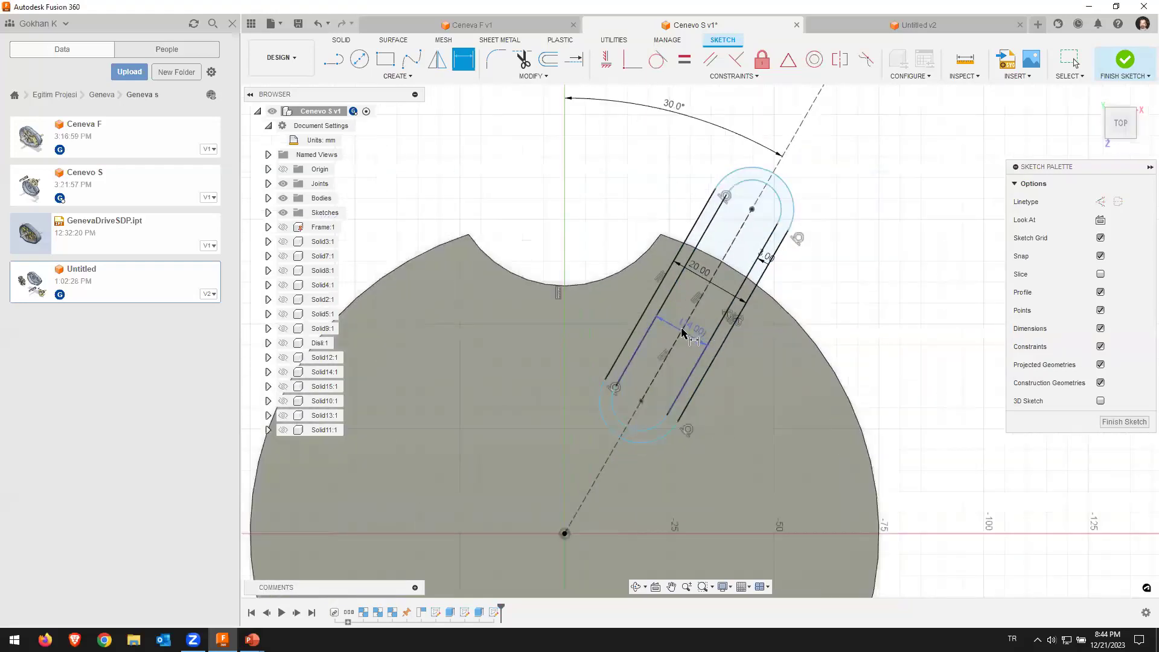
scroll(673, 320, "up", 3)
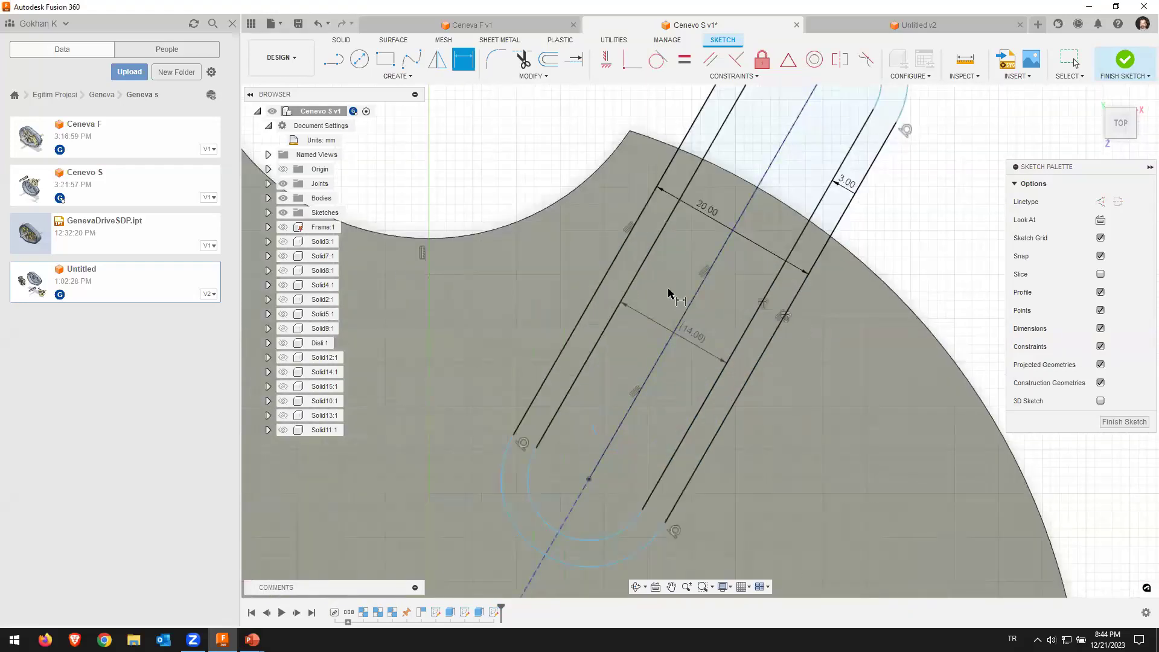
scroll(672, 381, "down", 1)
scroll(671, 377, "down", 1)
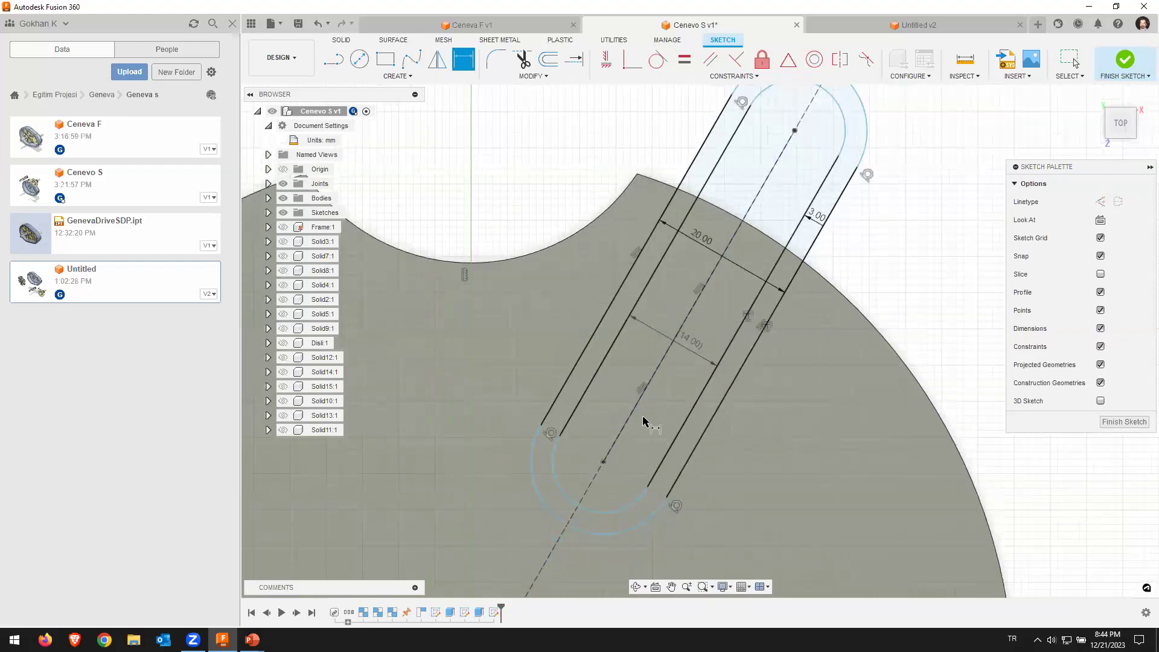
scroll(634, 418, "down", 1)
scroll(631, 419, "down", 1)
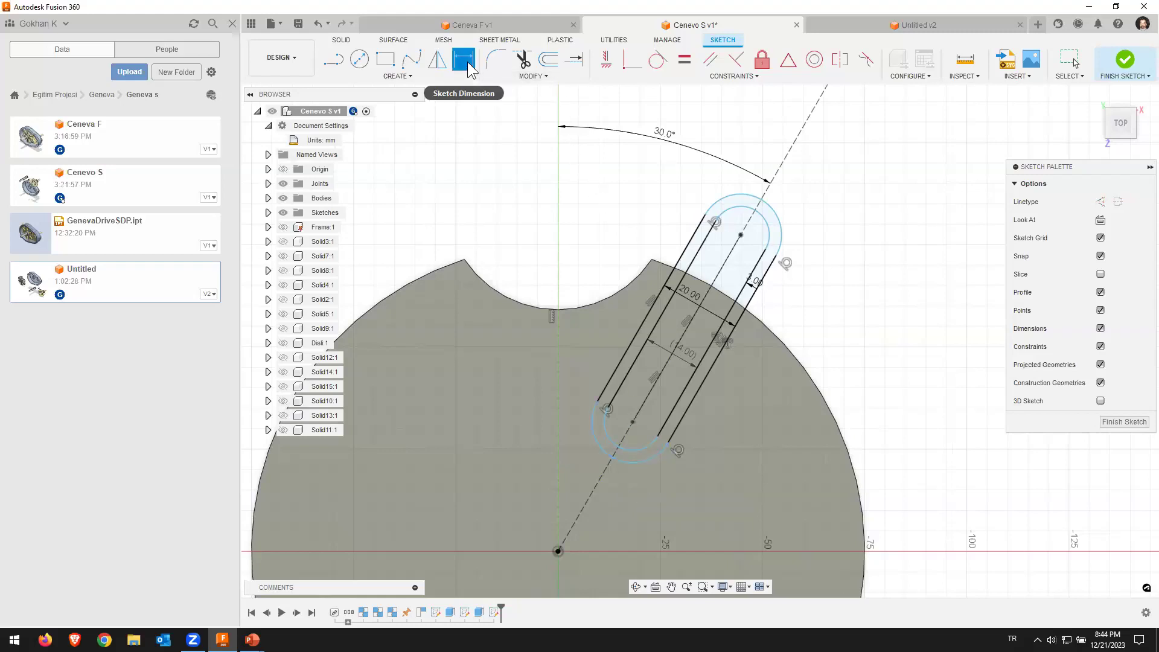
Step: Dimension the slot's arc centre 20.50 mm horizontally from the origin
left_click(633, 422)
left_click(557, 550)
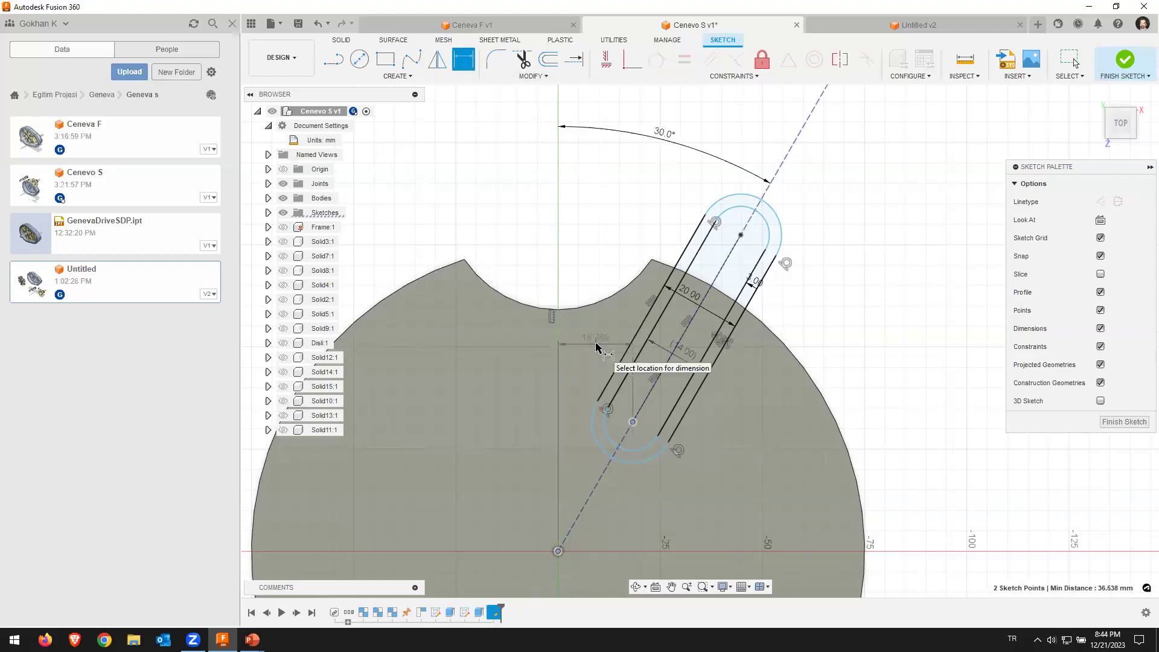
left_click(595, 344)
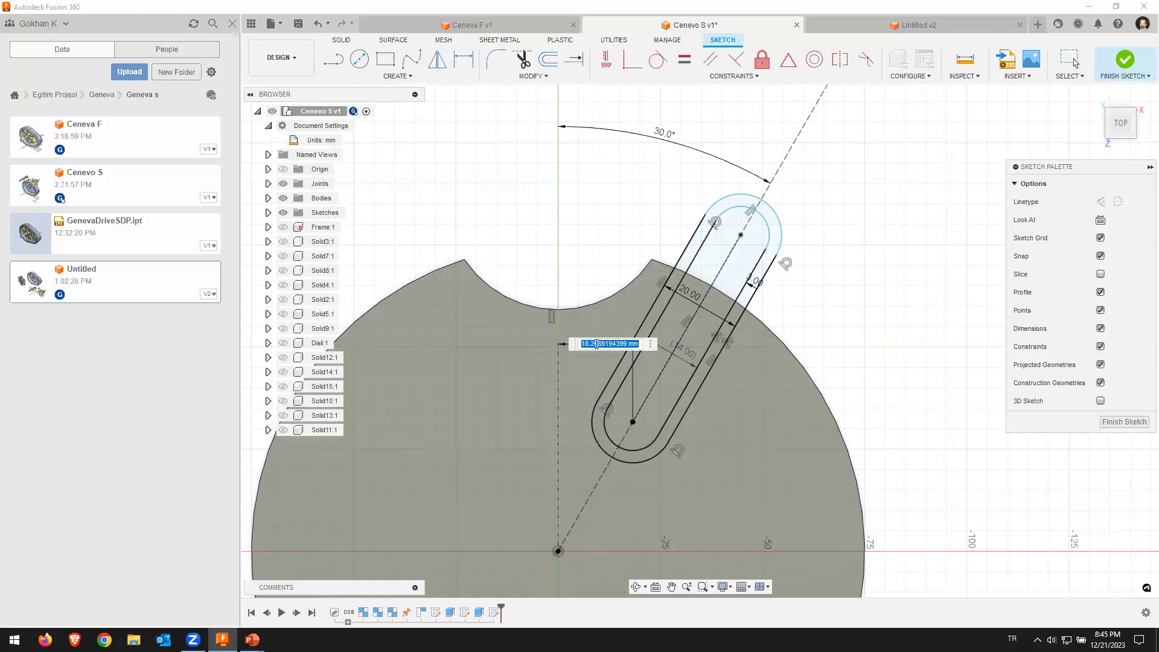
type("20.5")
key("Return")
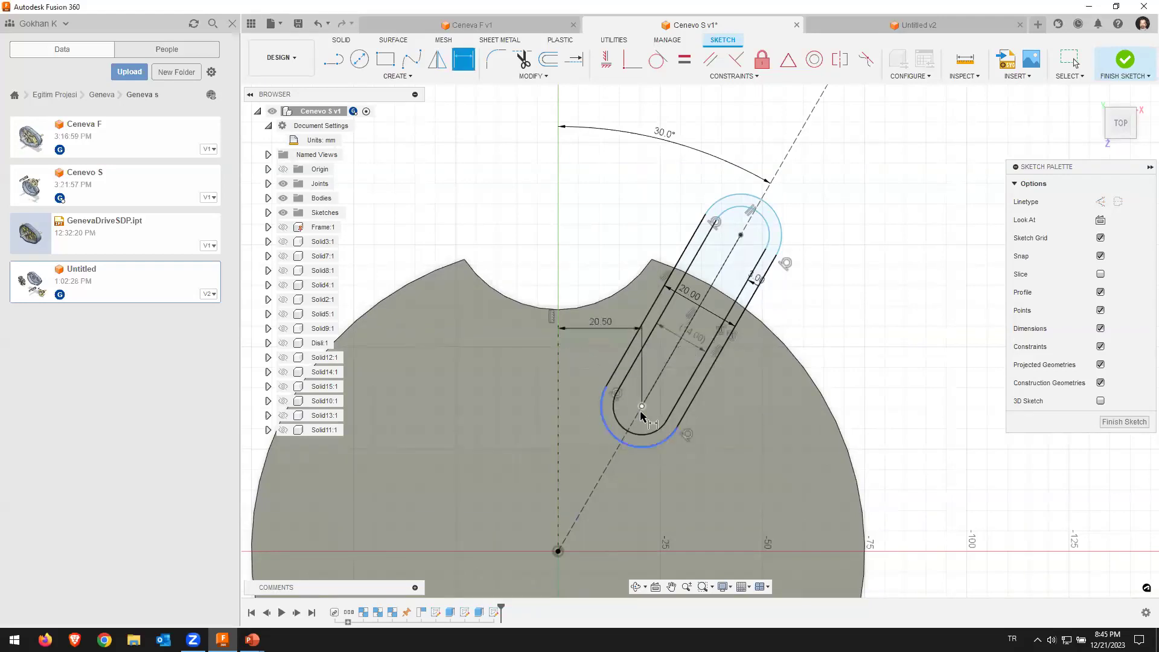
Step: Add a driven 35.507 mm vertical dimension from the origin to the slot's arc centre
left_click(642, 406)
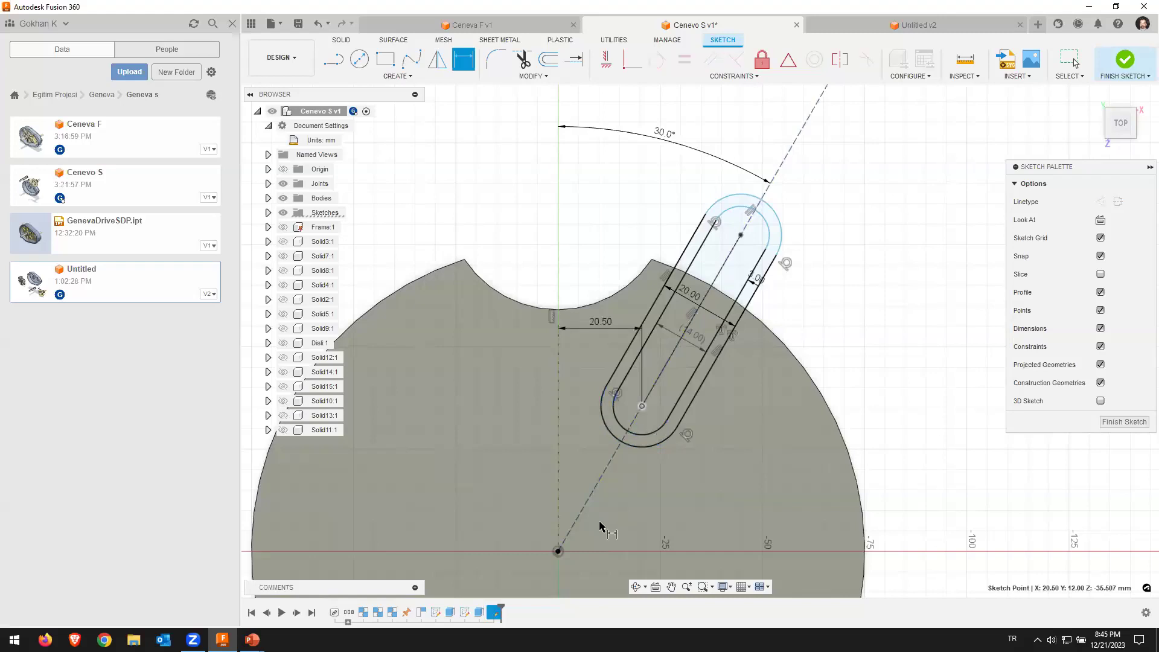
left_click(557, 550)
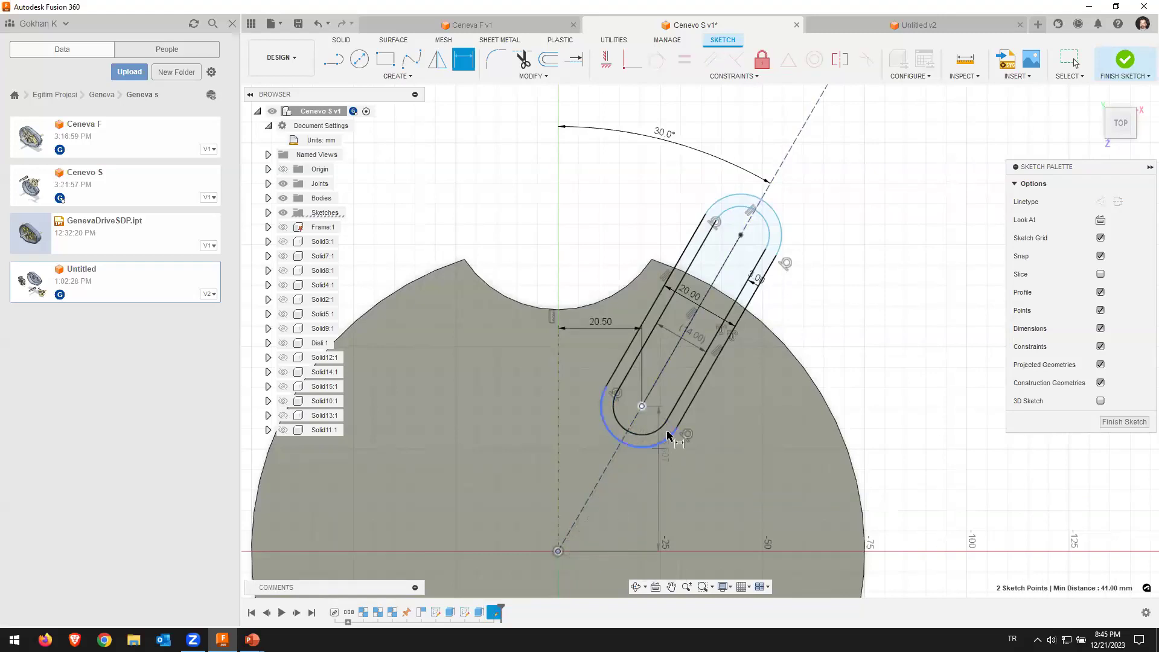
left_click(748, 482)
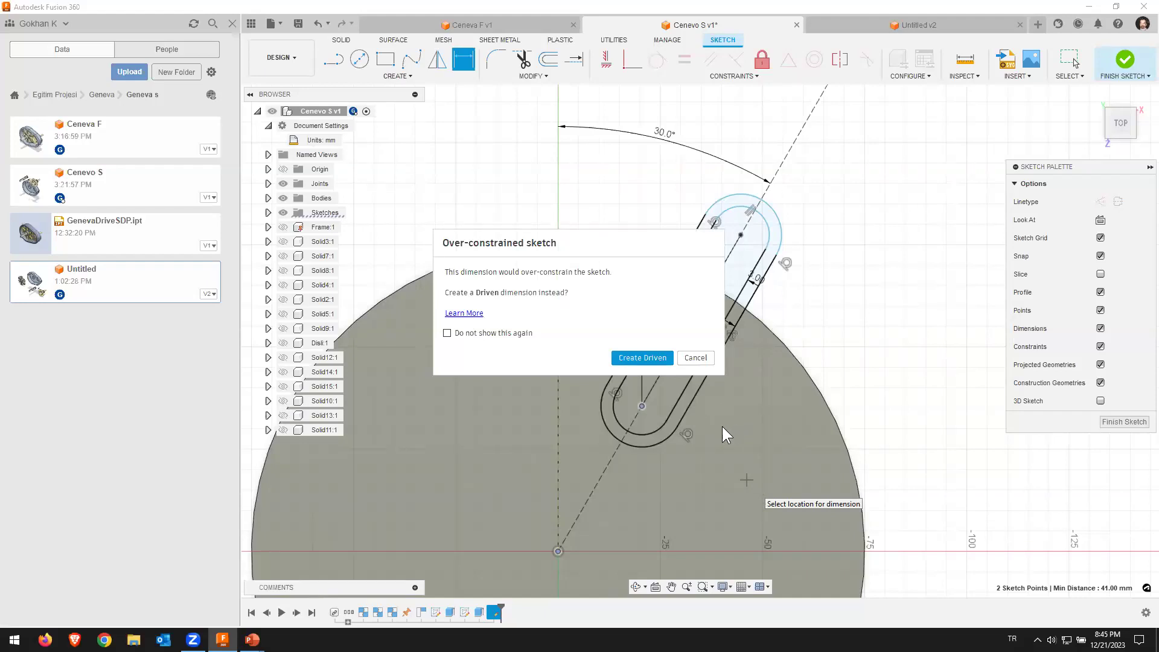
key("Escape")
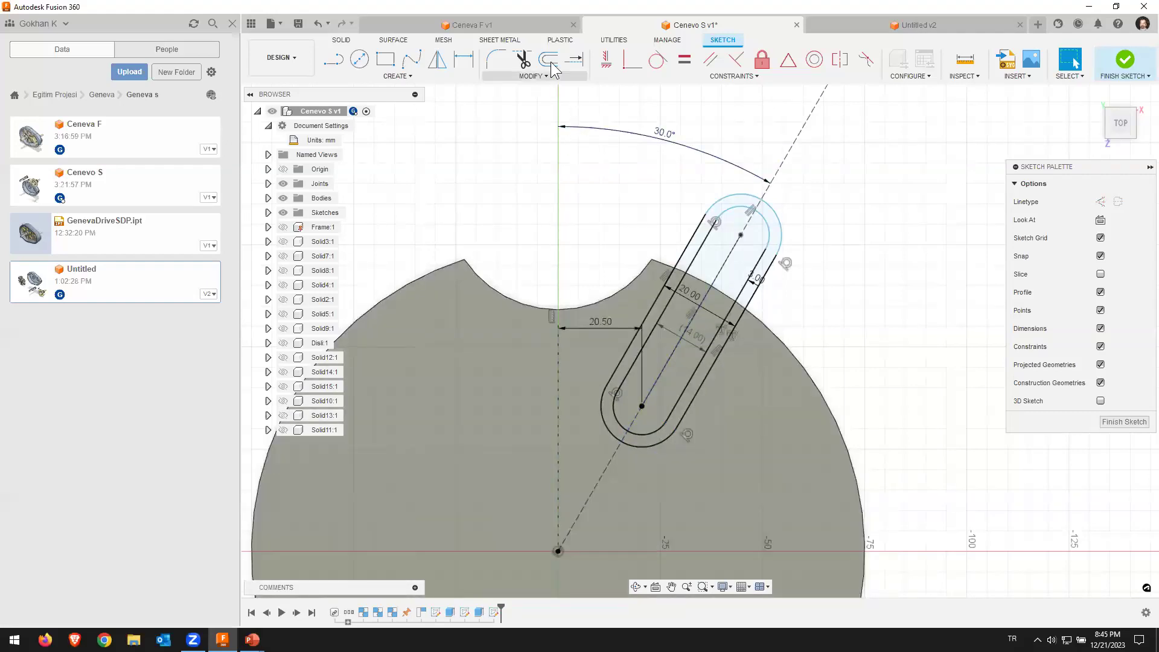
left_click(474, 63)
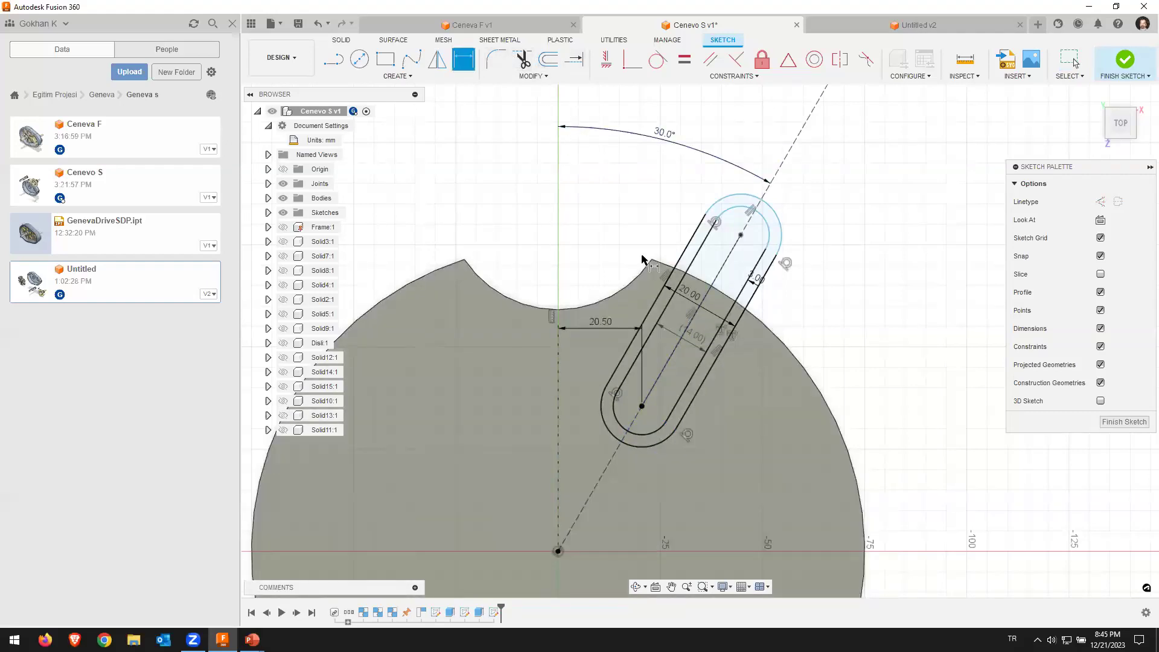
left_click(645, 416)
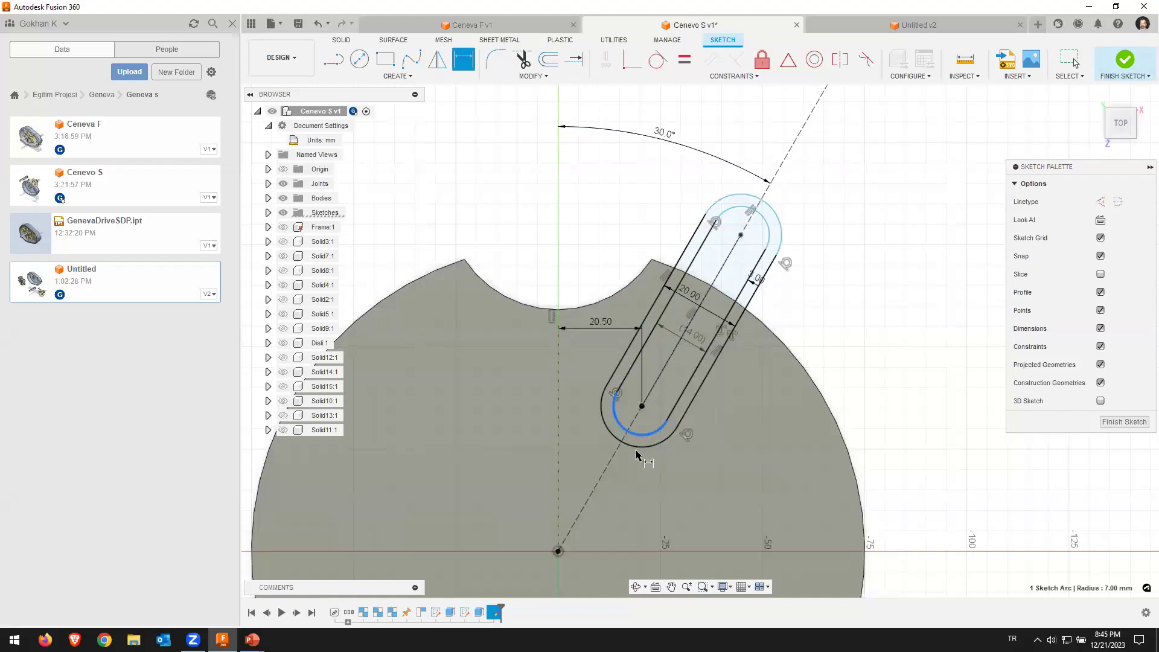
left_click(559, 550)
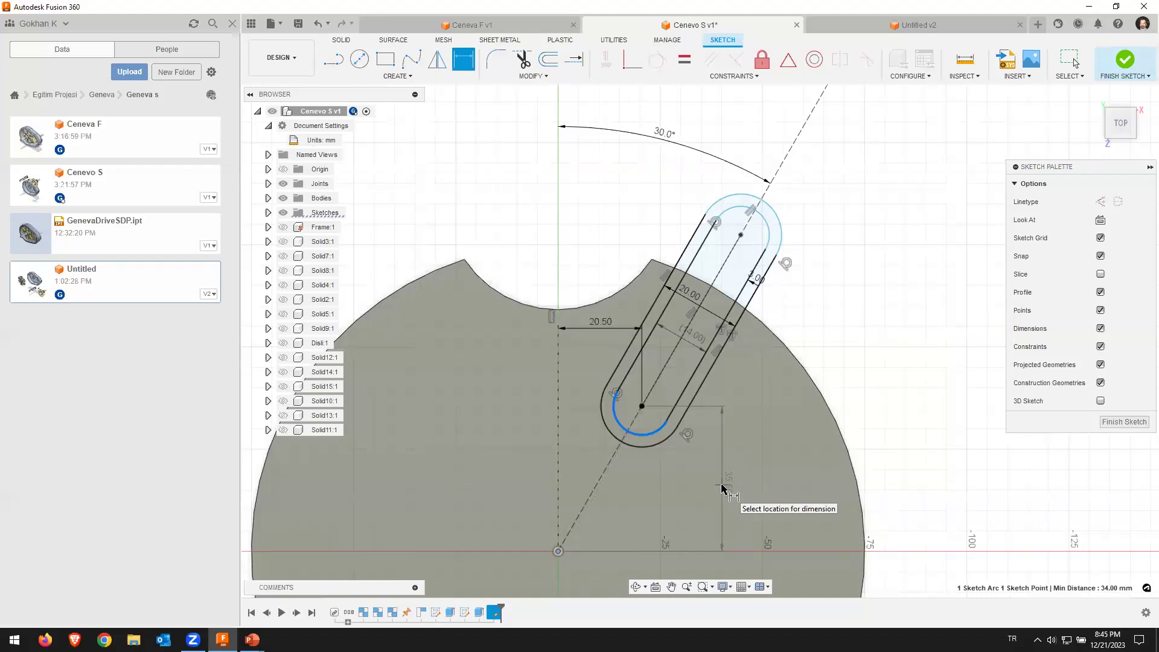
left_click(723, 486)
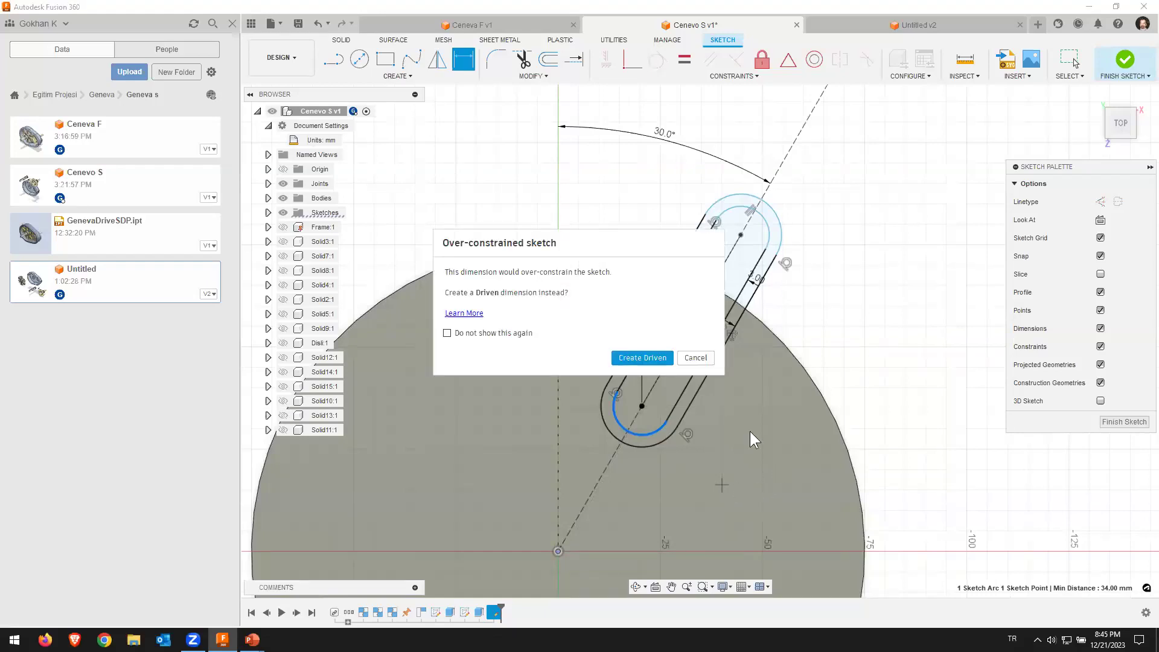
left_click(663, 358)
scroll(715, 494, "up", 2)
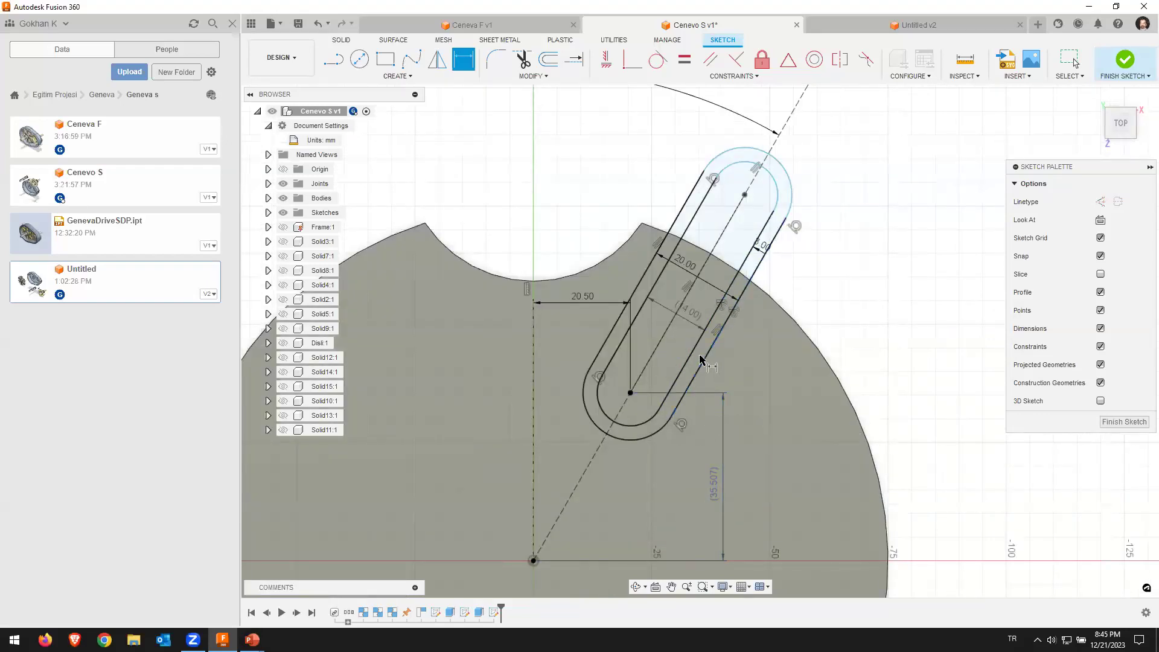
scroll(702, 361, "down", 3)
scroll(706, 361, "down", 2)
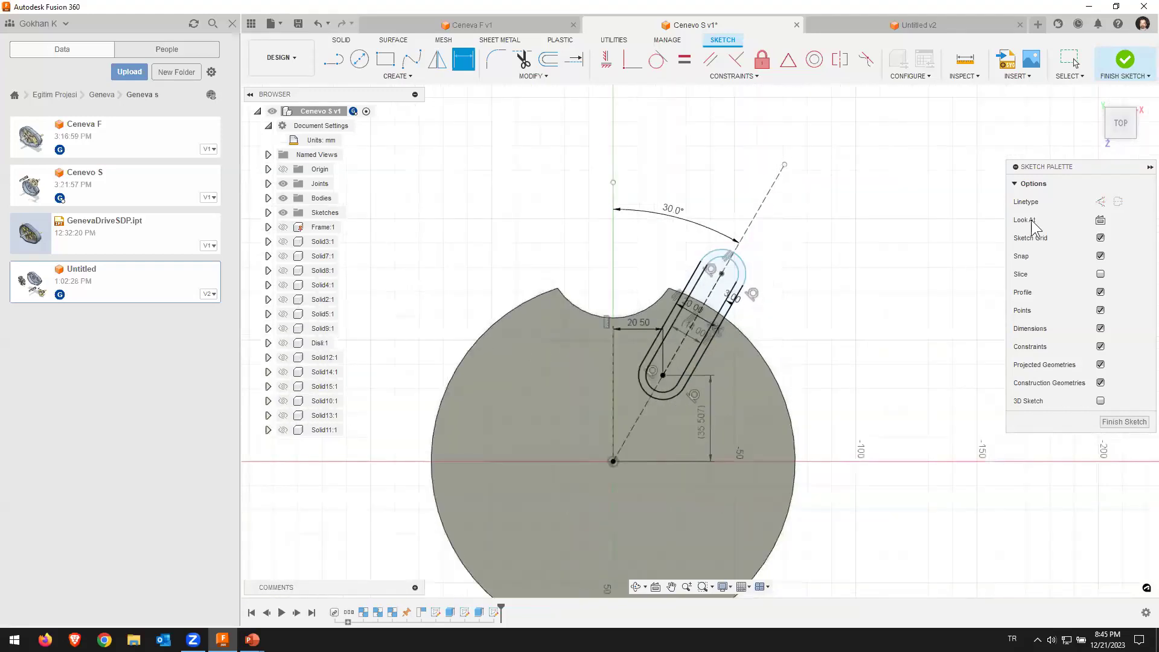
Step: Finish the slot sketch and orbit the disc into a tilted 3D view
left_click(1124, 421)
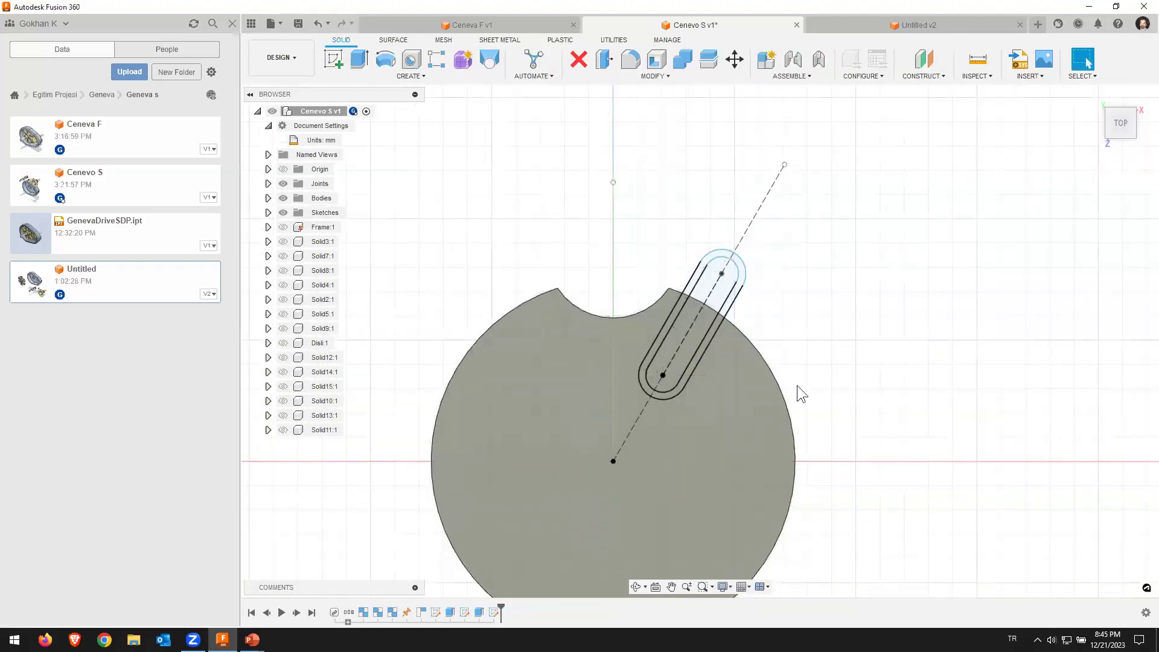
middle_click_drag(902, 238, 539, 113, "shift")
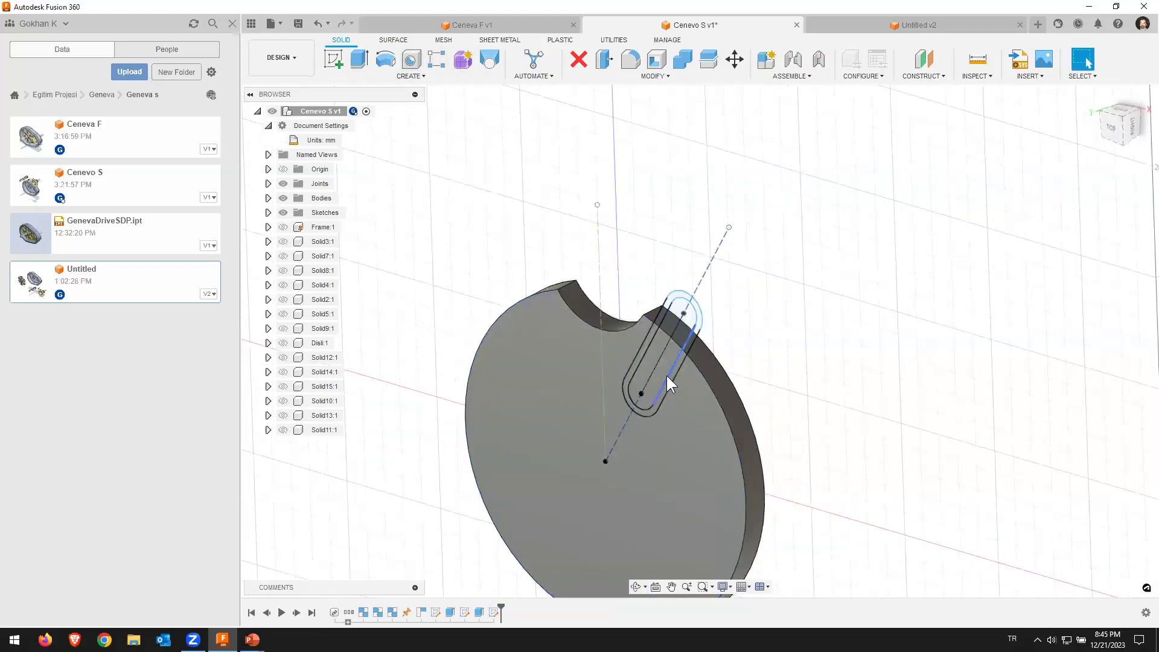
Step: Extrude-cut the slot profile through All with the direction flipped into the disc
left_click(370, 59)
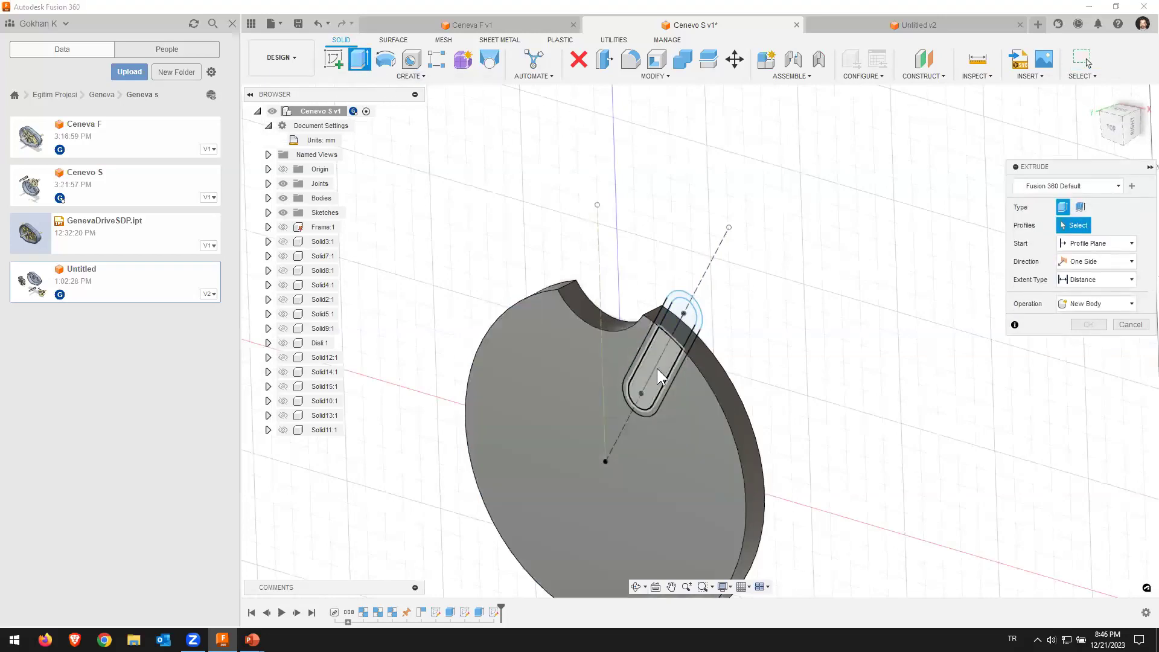
left_click(658, 369)
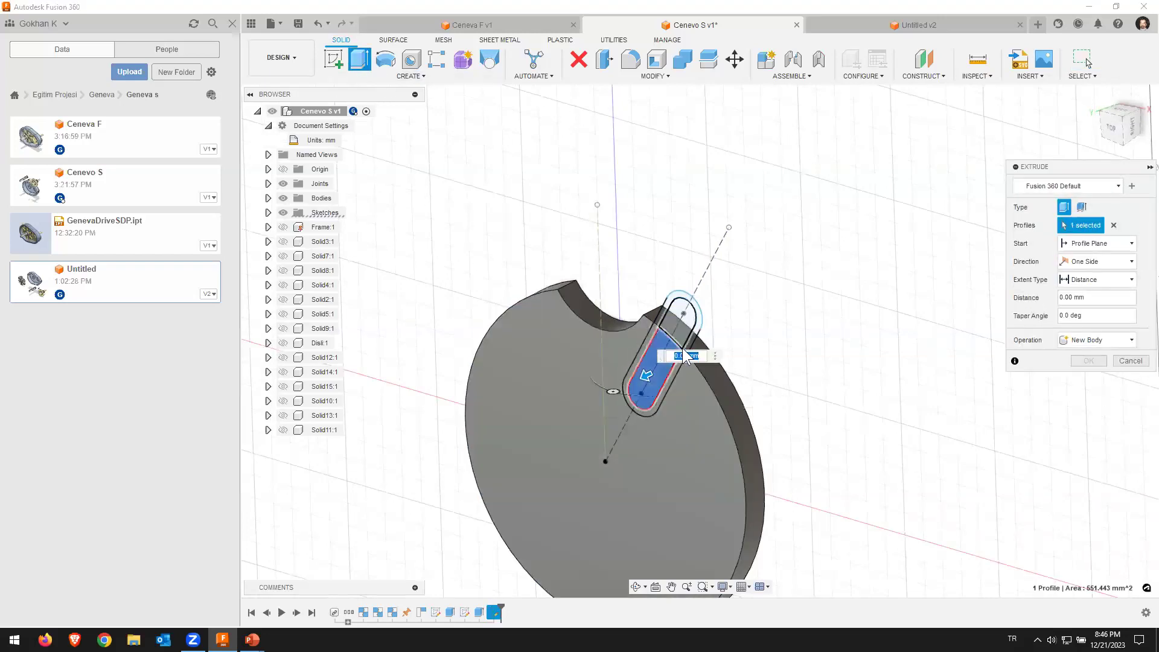
scroll(670, 386, "up", 2)
scroll(815, 375, "up", 2)
left_click(1094, 284)
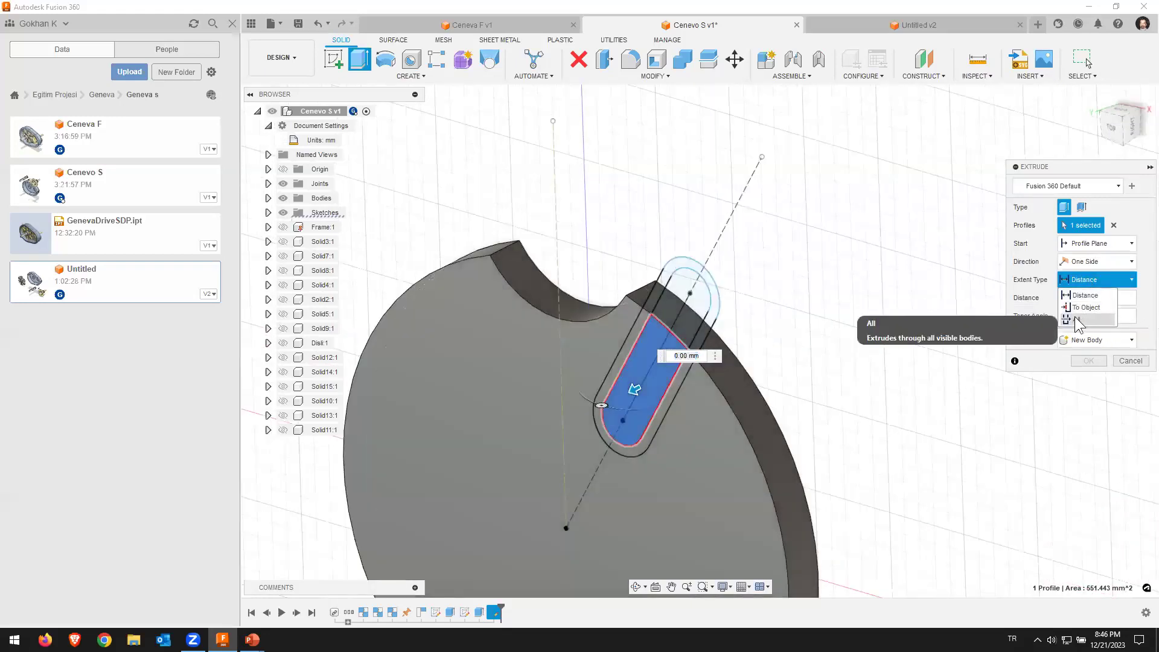
left_click(1090, 324)
left_click(1095, 339)
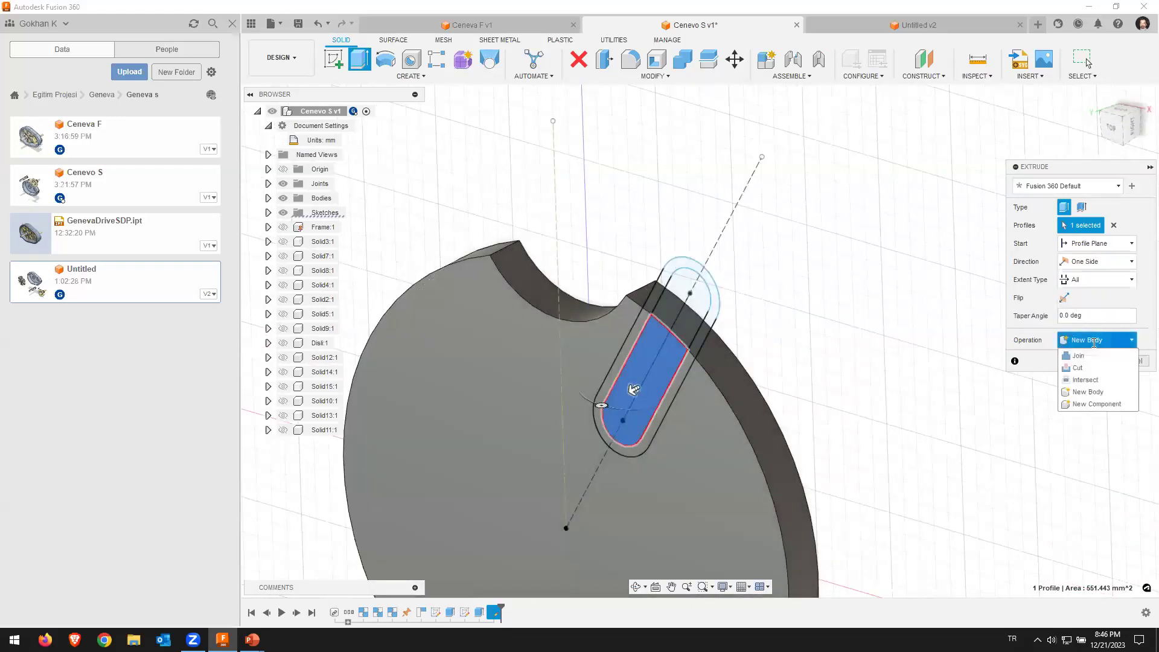
left_click(1084, 374)
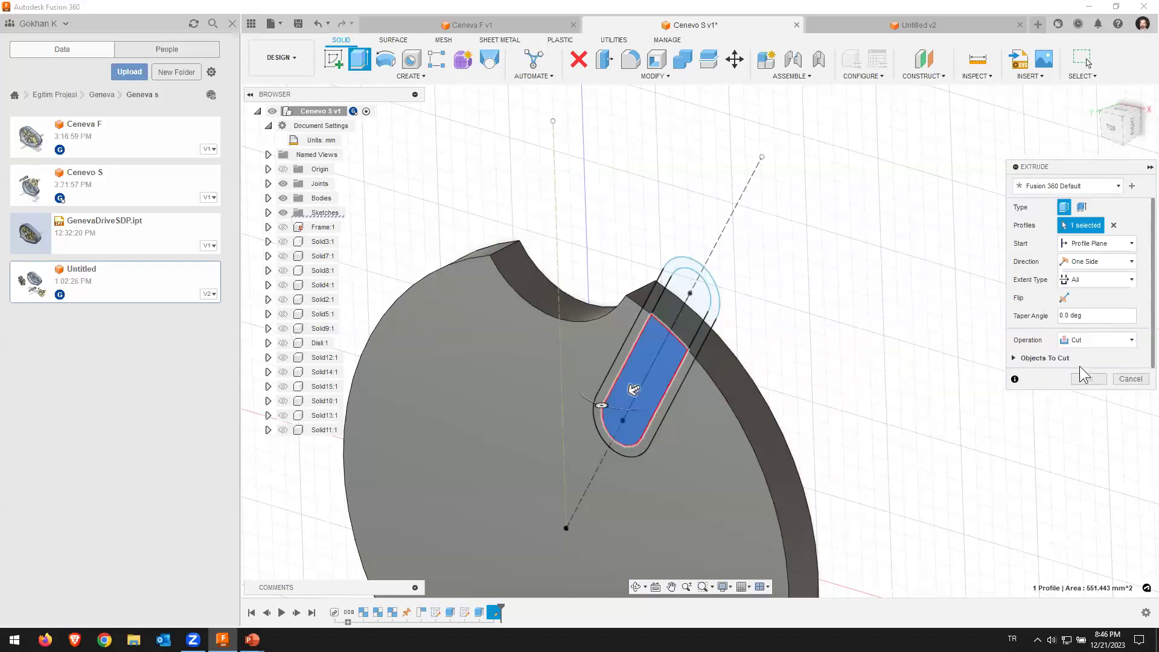
left_click(1065, 300)
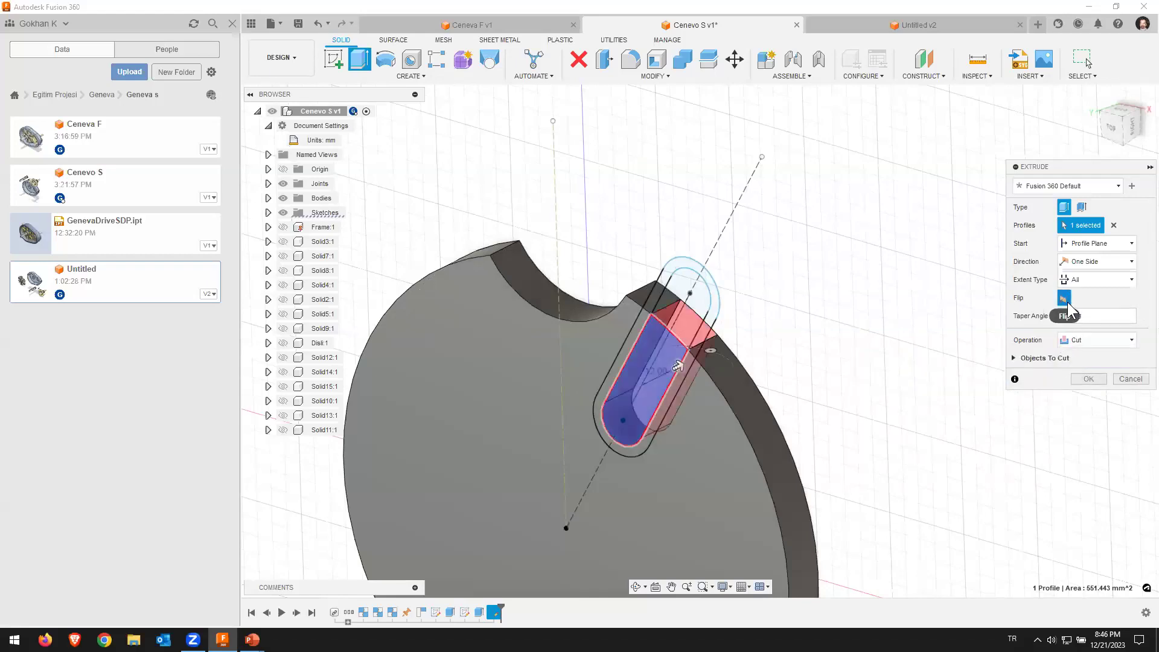
left_click(1088, 379)
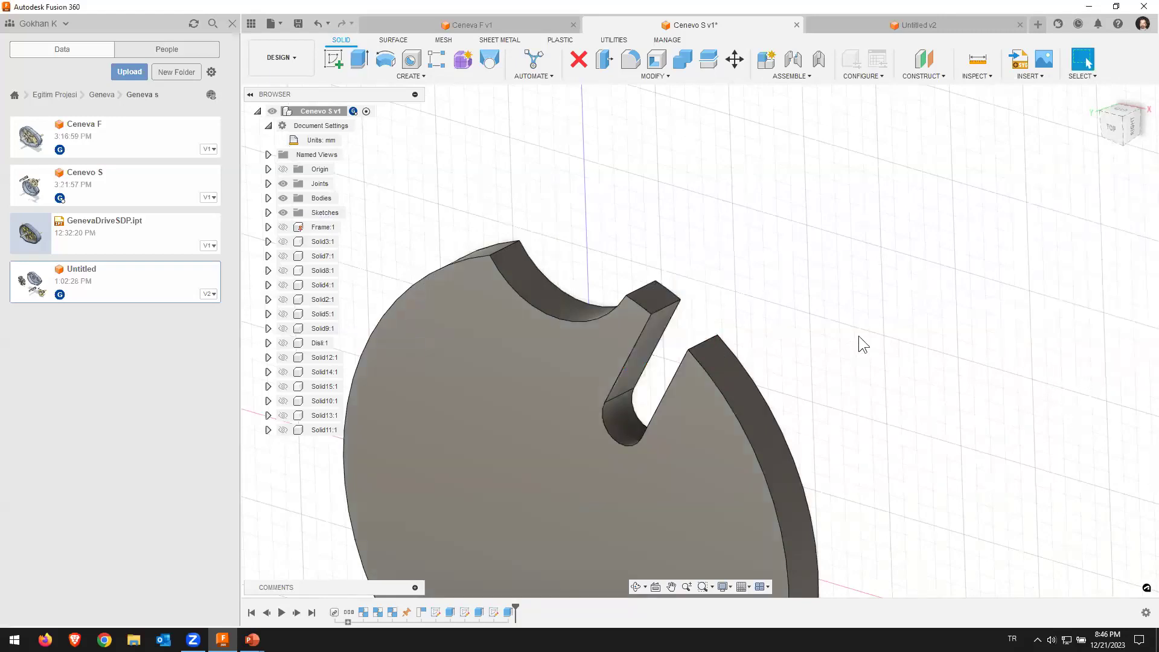
middle_click_drag(745, 280, 726, 277, "shift")
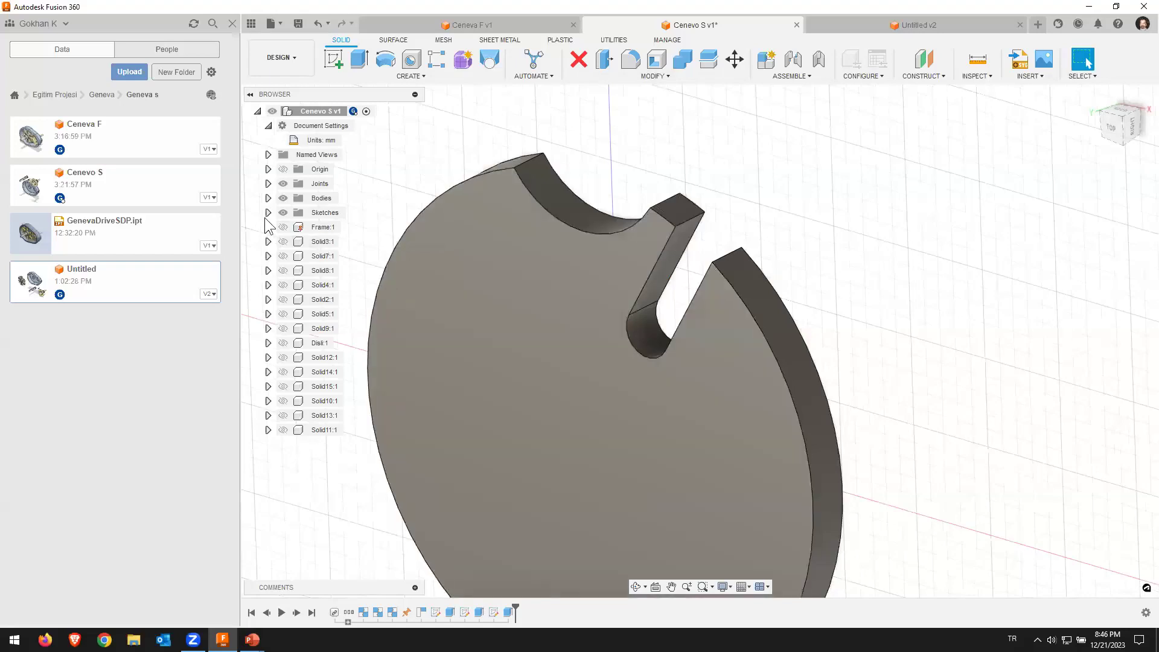
Step: Show Sketch3 from the browser's Sketches folder
left_click(268, 214)
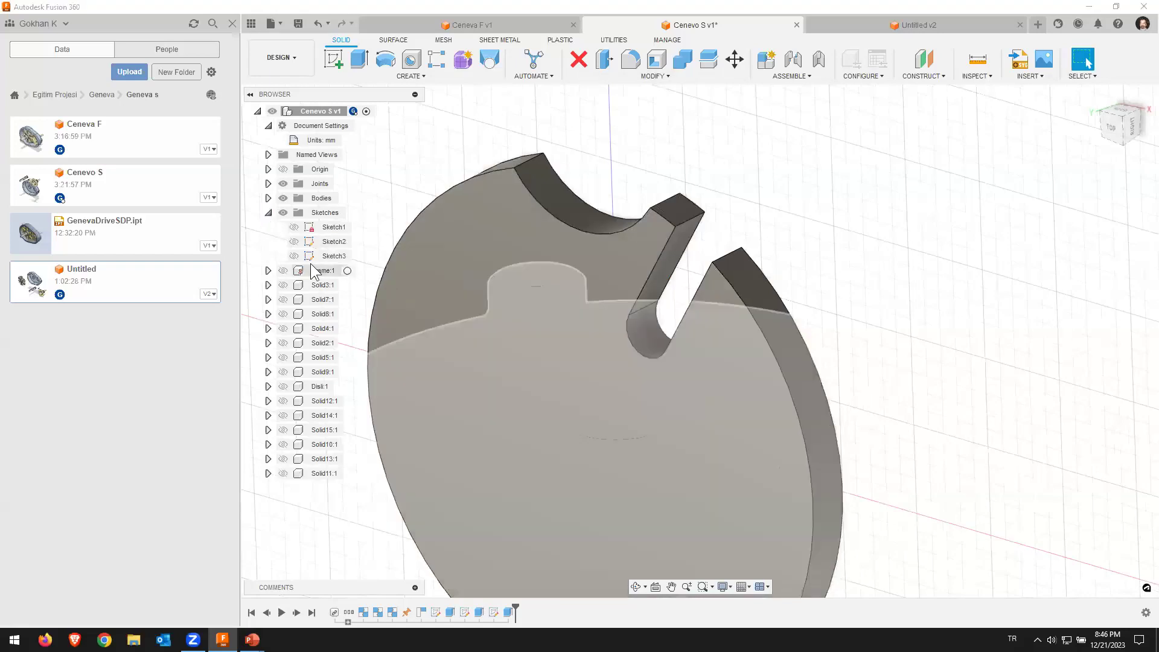
left_click(300, 257)
left_click(294, 256)
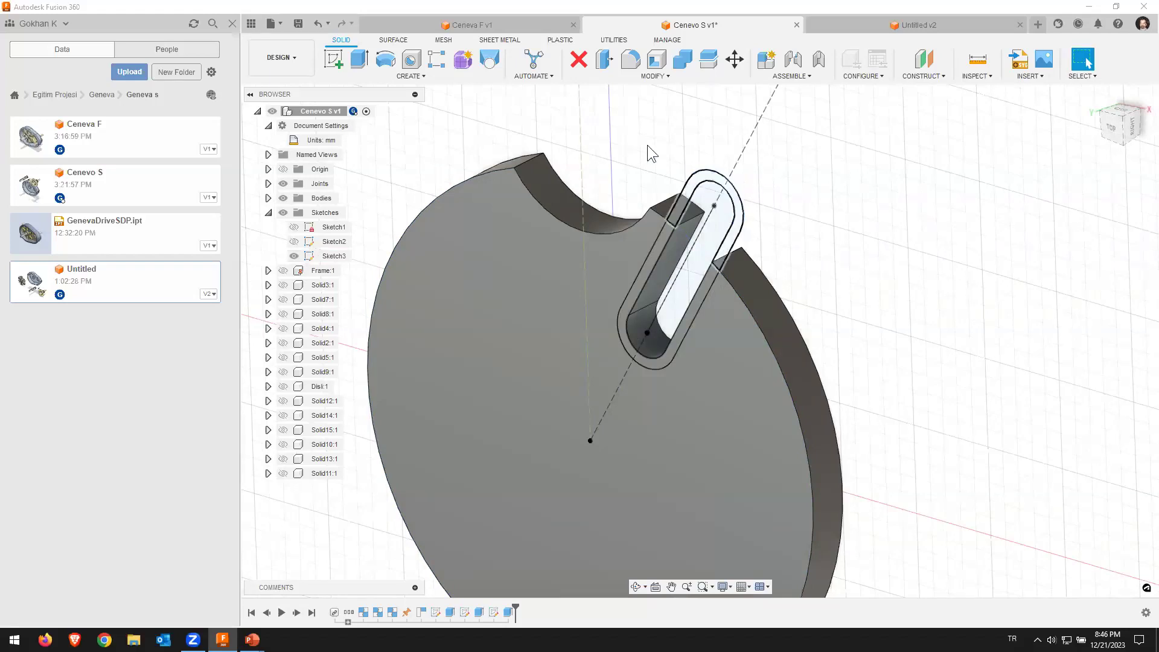
Step: Set up a distance-based Extrude Cut on the U-shaped band around the slot
left_click(364, 60)
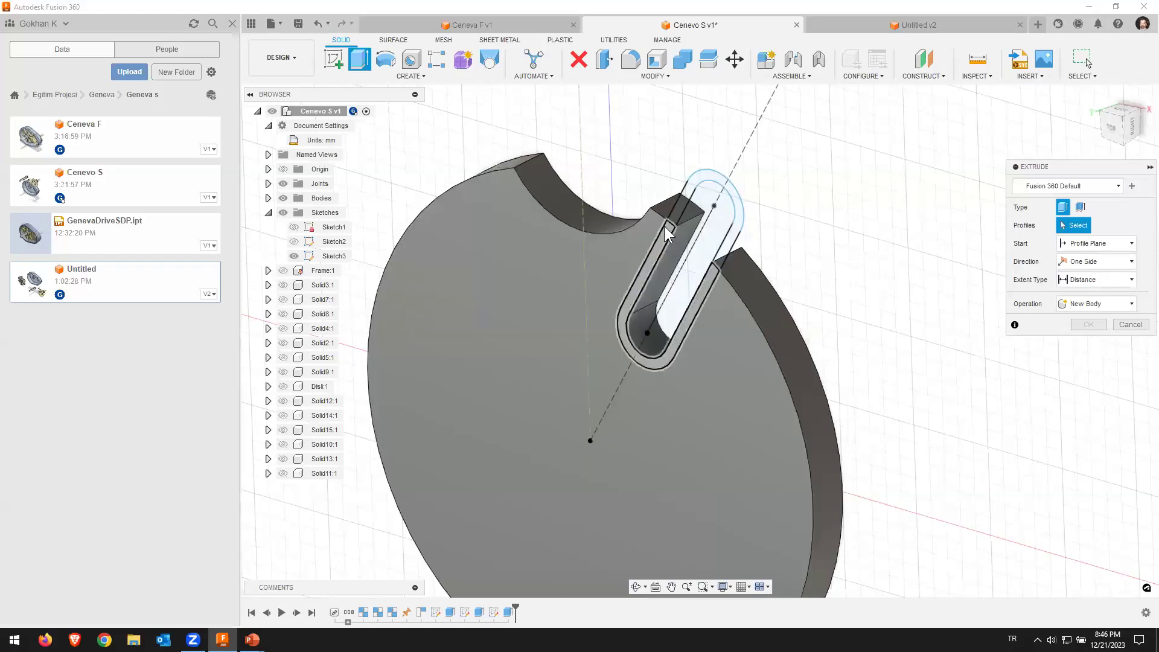
left_click(667, 231)
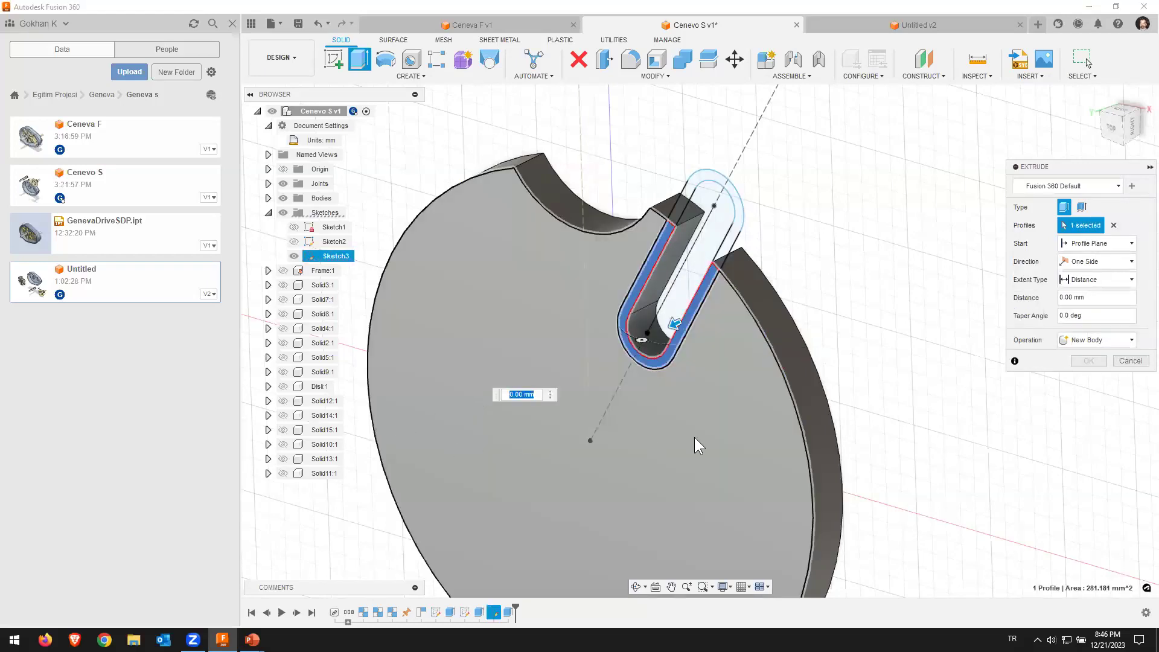
left_click(1092, 285)
left_click(1110, 295)
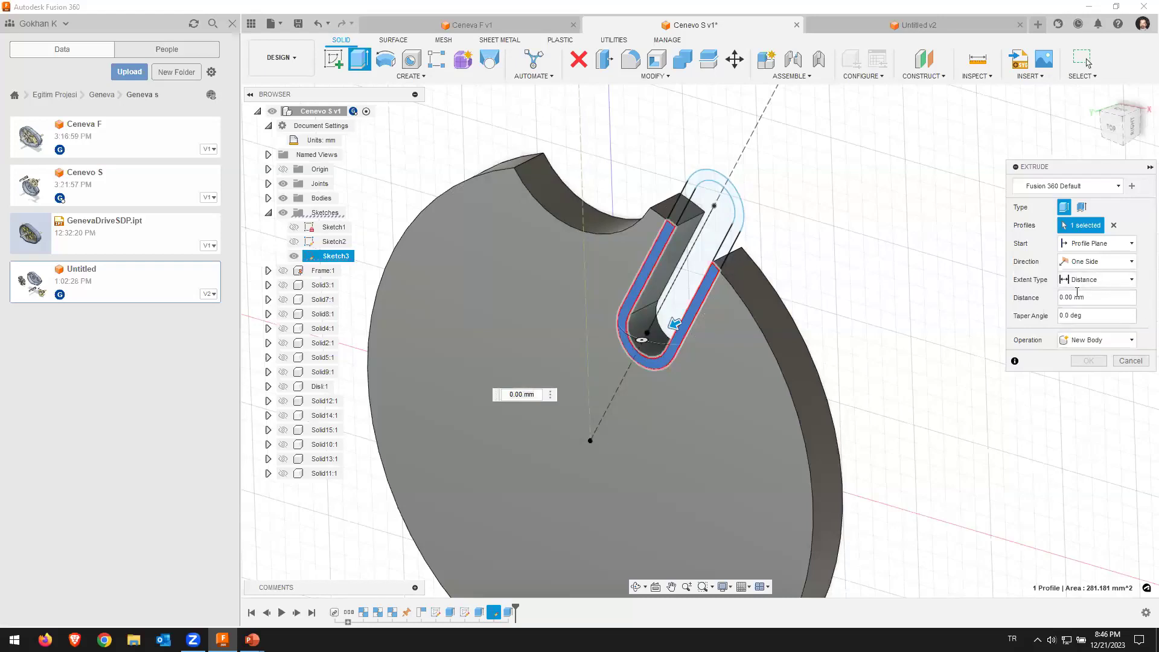
left_click(1090, 340)
left_click(1083, 368)
Step: Set the cut distance to -3 mm and apply it
left_click(1088, 297)
type("3")
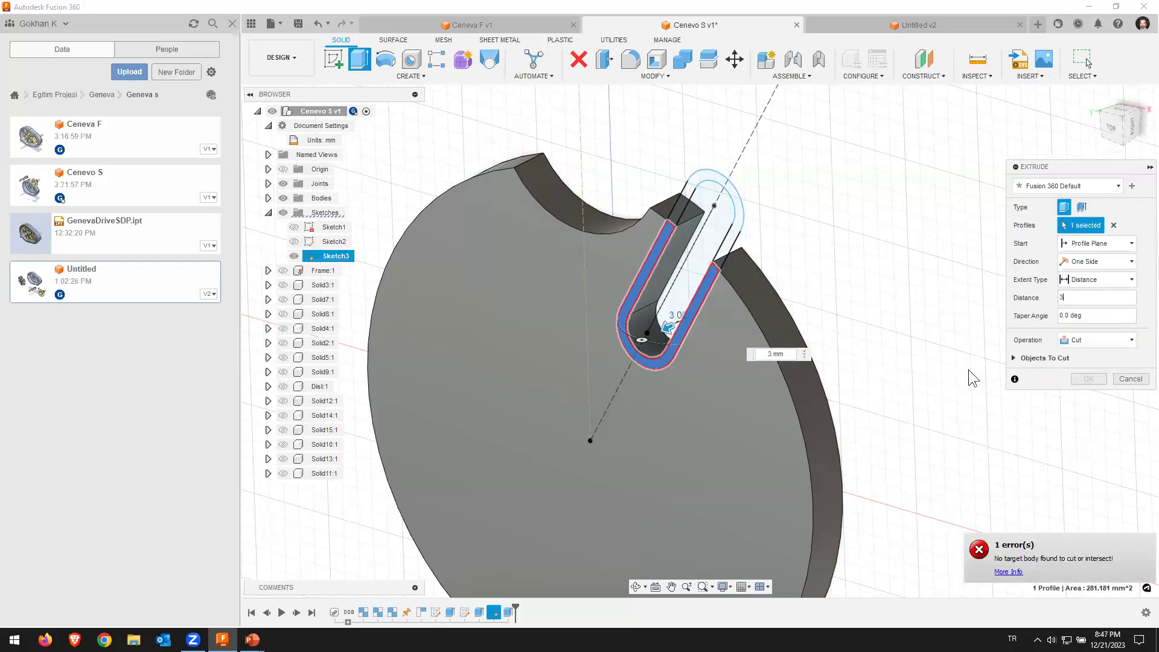
scroll(687, 270, "down", 1)
middle_click_drag(686, 270, 681, 386, "shift")
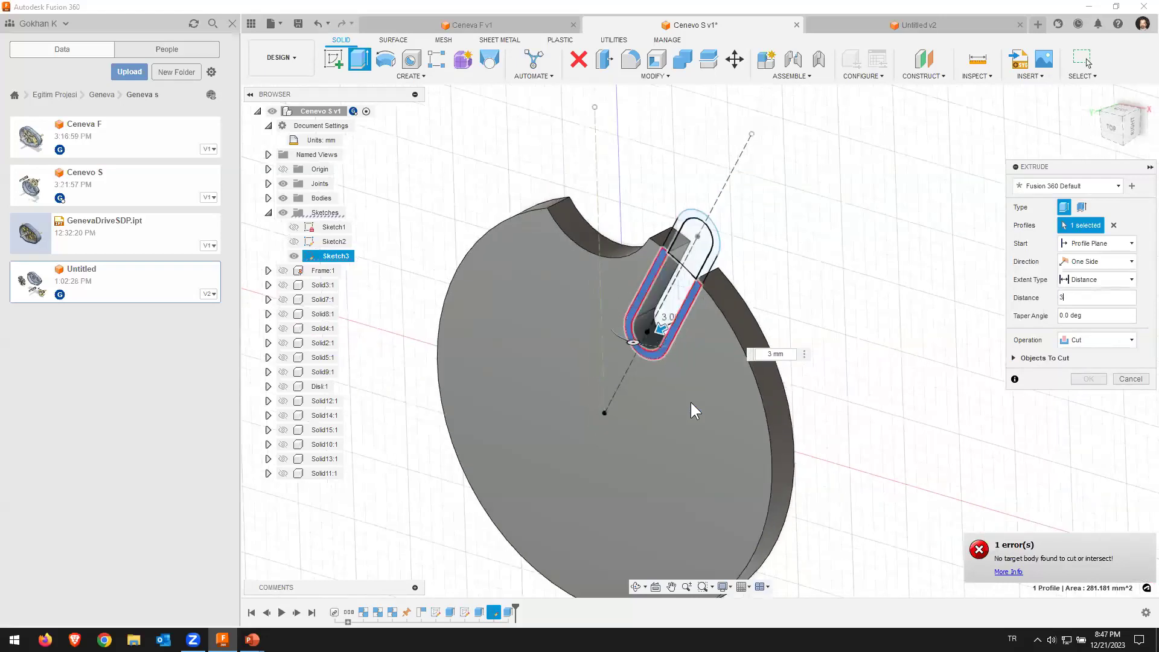
scroll(625, 438, "up", 3)
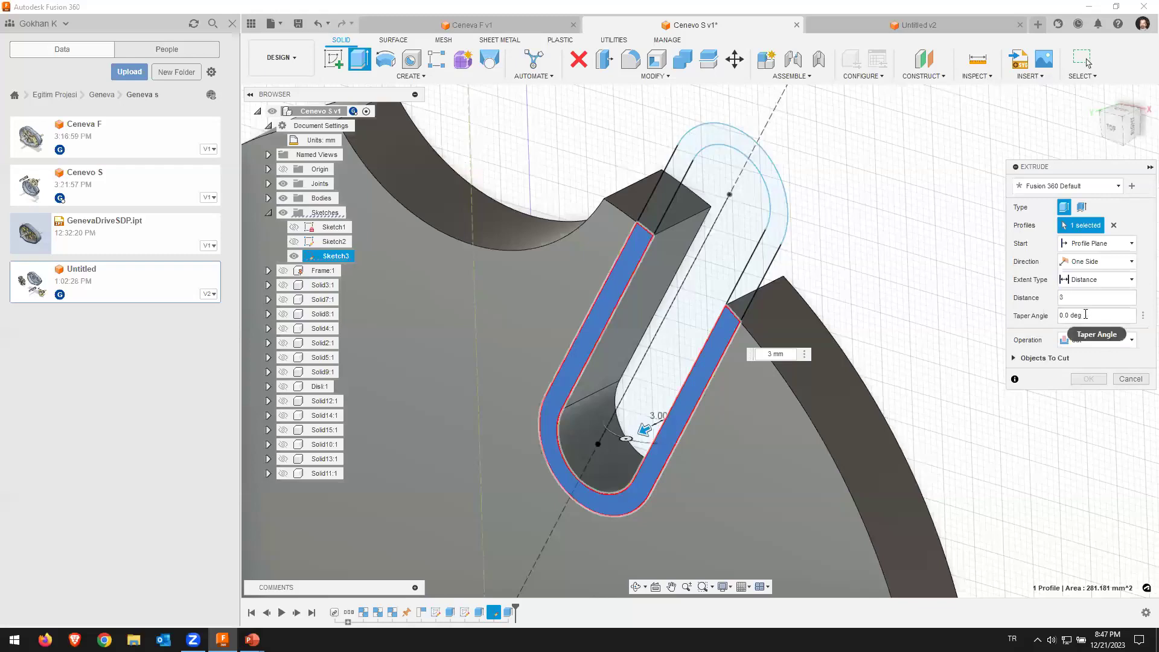
type("-")
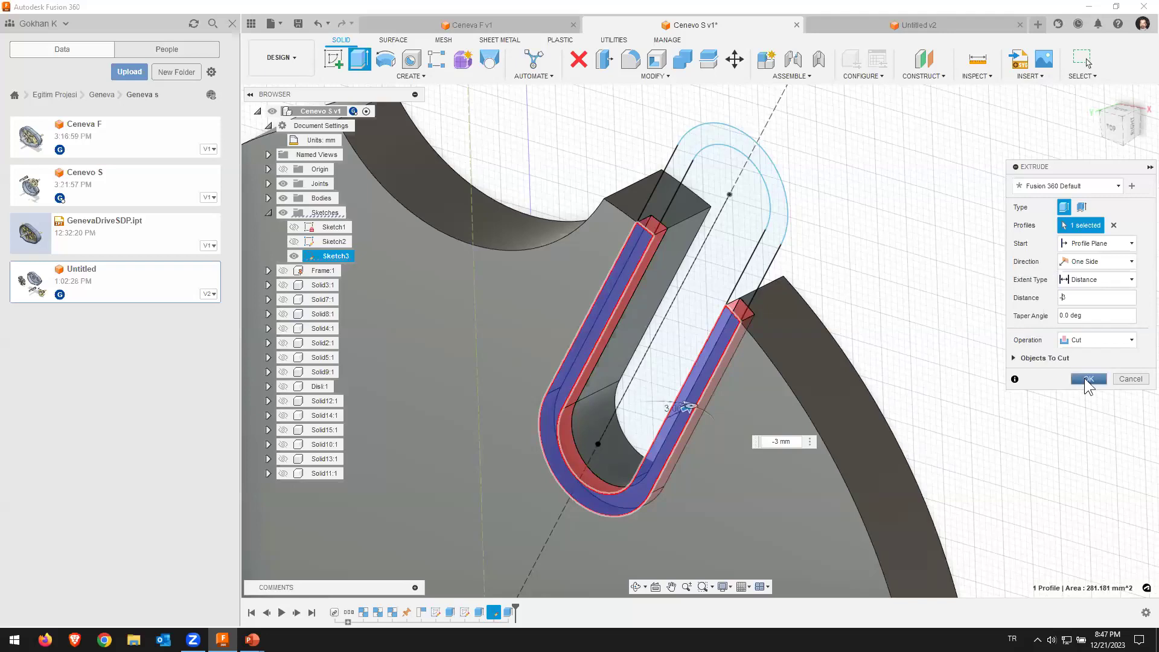
left_click(1087, 379)
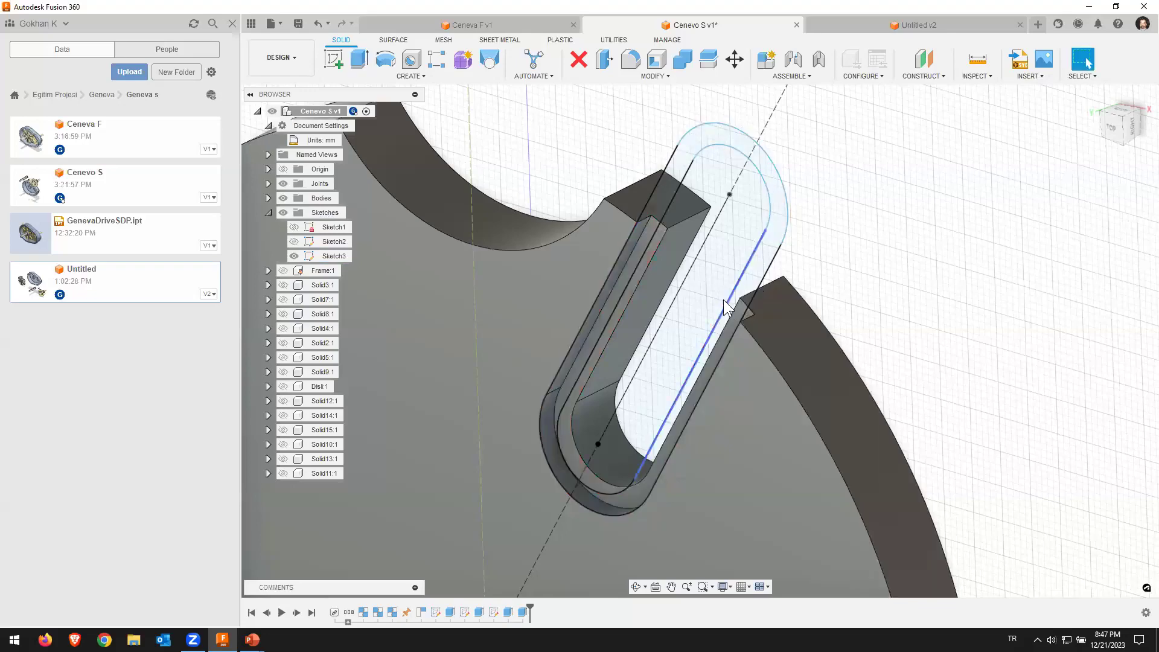
middle_click_drag(716, 310, 704, 265)
Step: Switch to the Top view and hide Sketch3
scroll(703, 264, "down", 2)
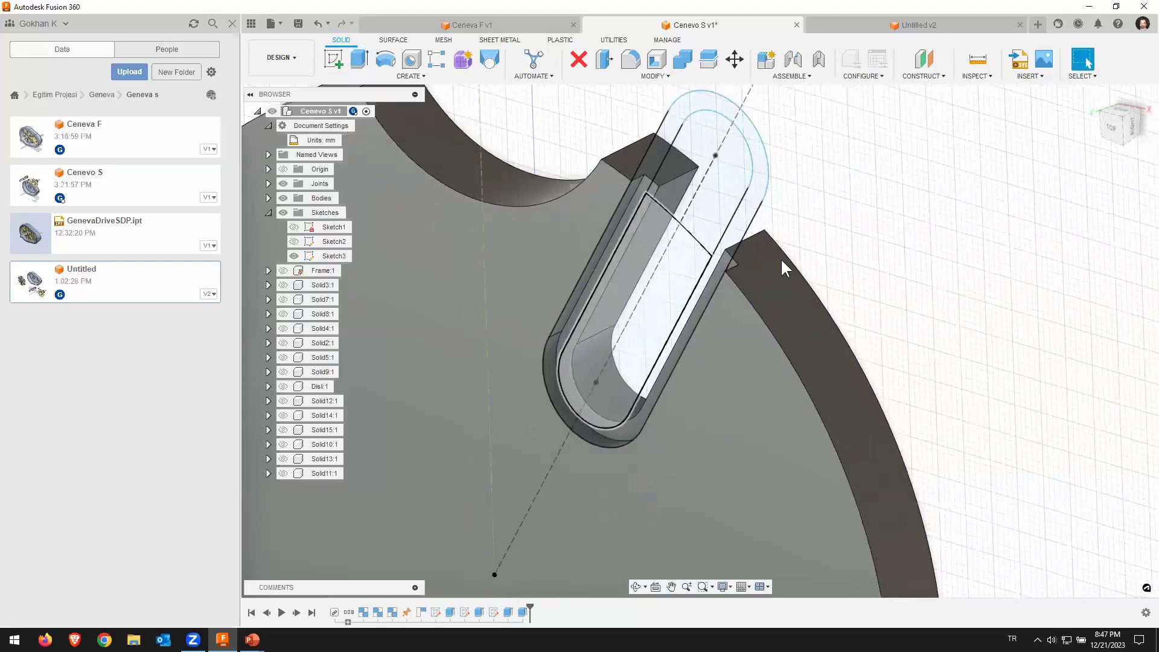
scroll(778, 262, "down", 4)
left_click_drag(802, 265, 1117, 121)
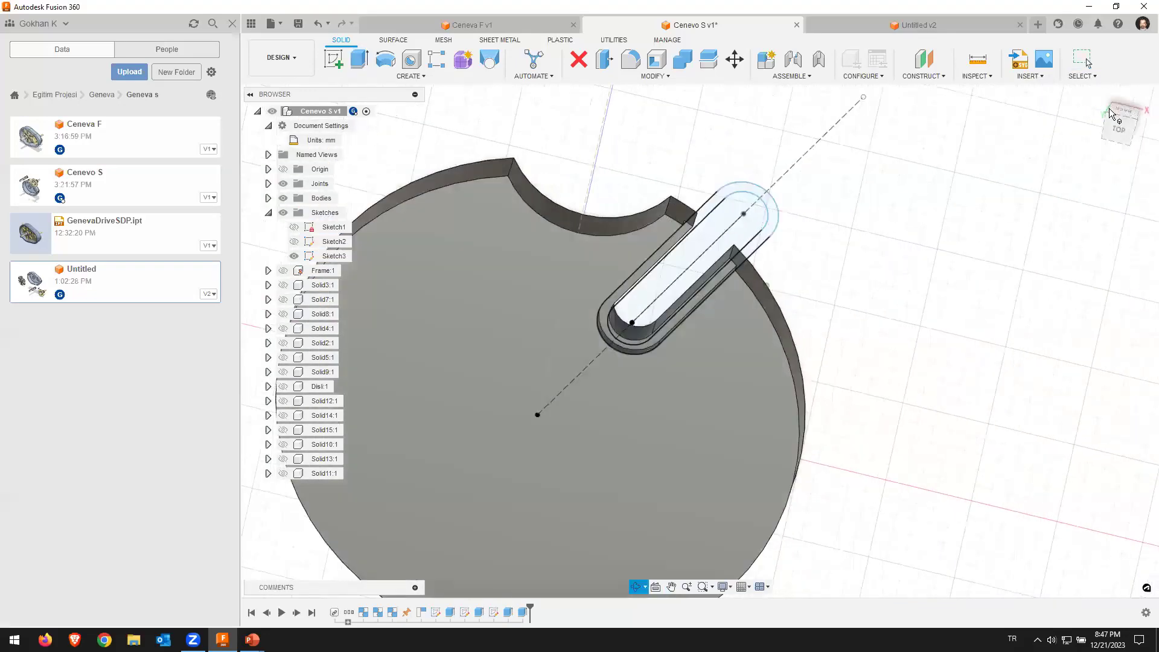
left_click(1121, 128)
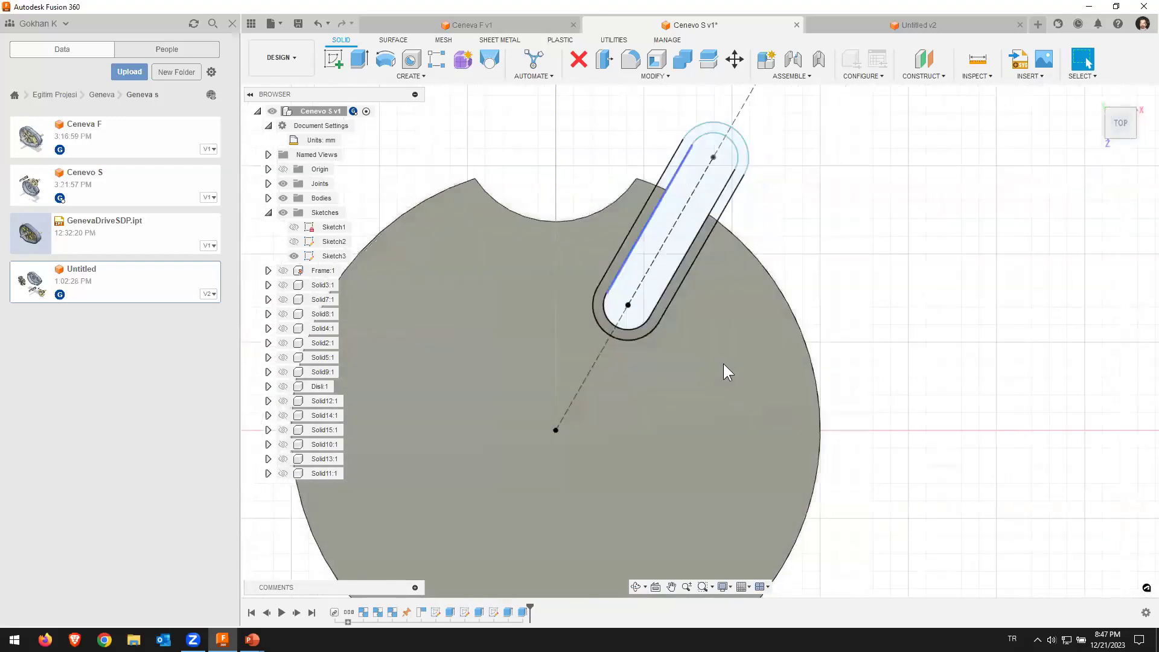
left_click(293, 256)
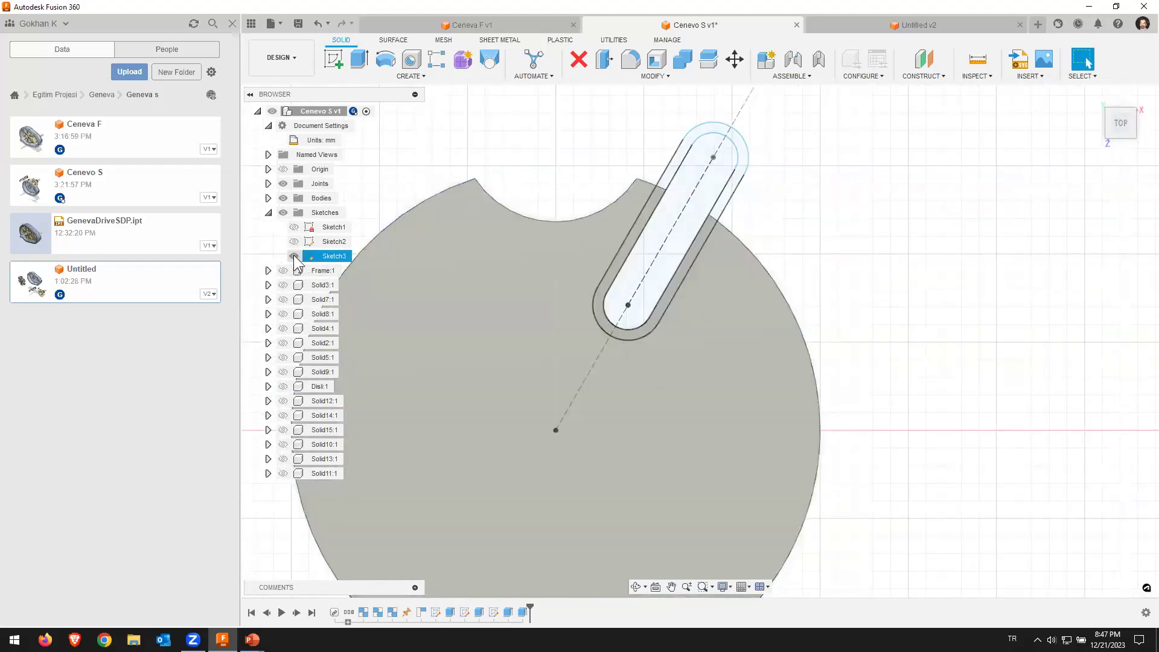
left_click(293, 255)
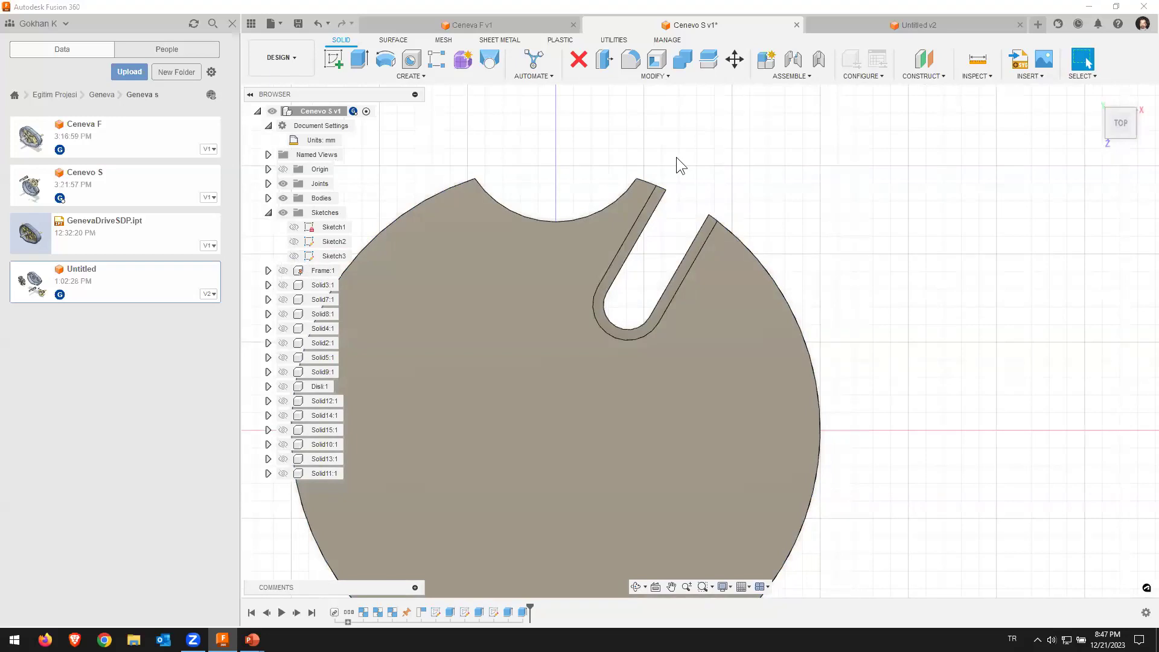
Step: Orbit and zoom to inspect the 3 mm stepped ledge around the slot
middle_click_drag(676, 154, 762, 218, "shift")
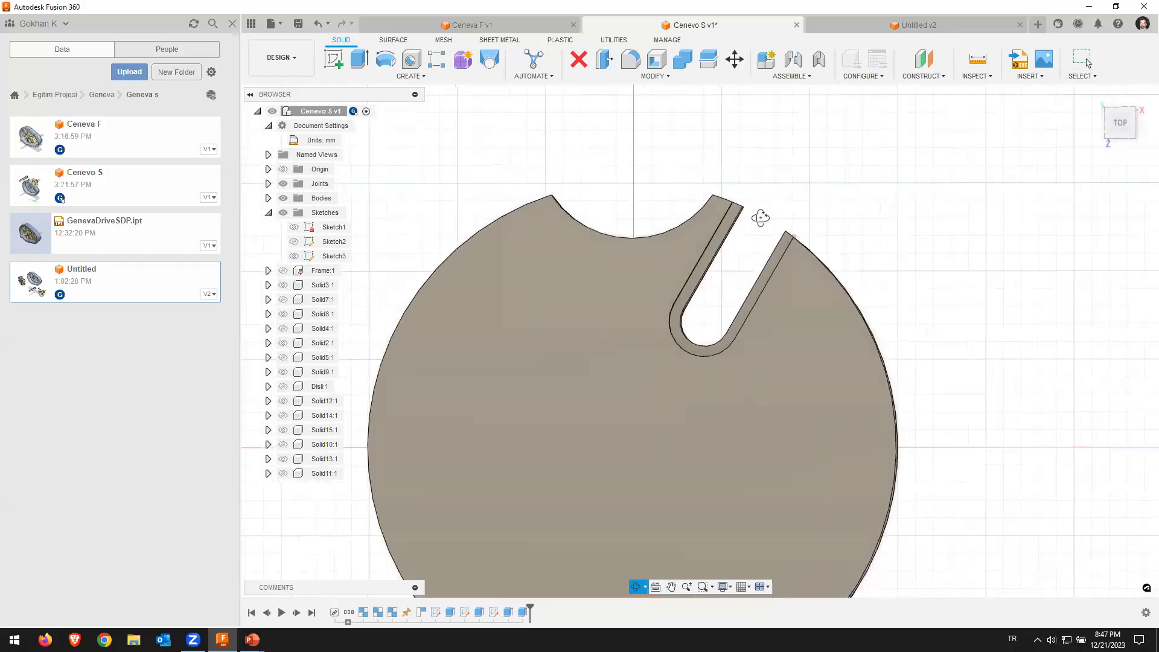
middle_click_drag(762, 218, 567, 410, "shift")
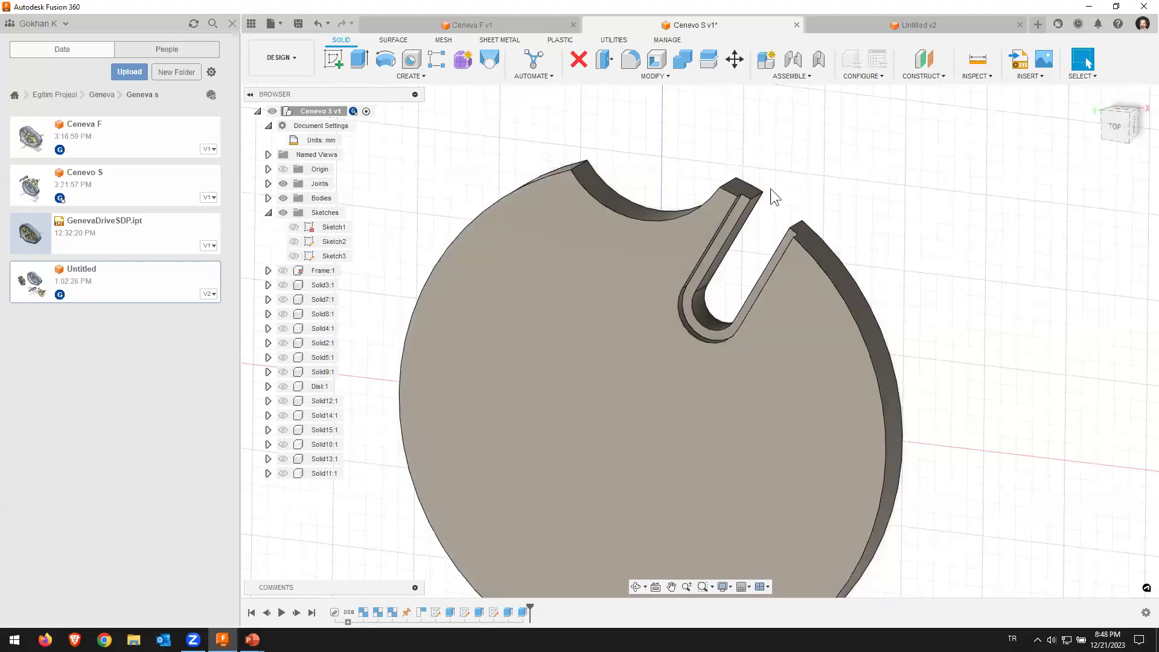
scroll(760, 201, "up", 2)
scroll(759, 202, "up", 2)
scroll(773, 169, "up", 2)
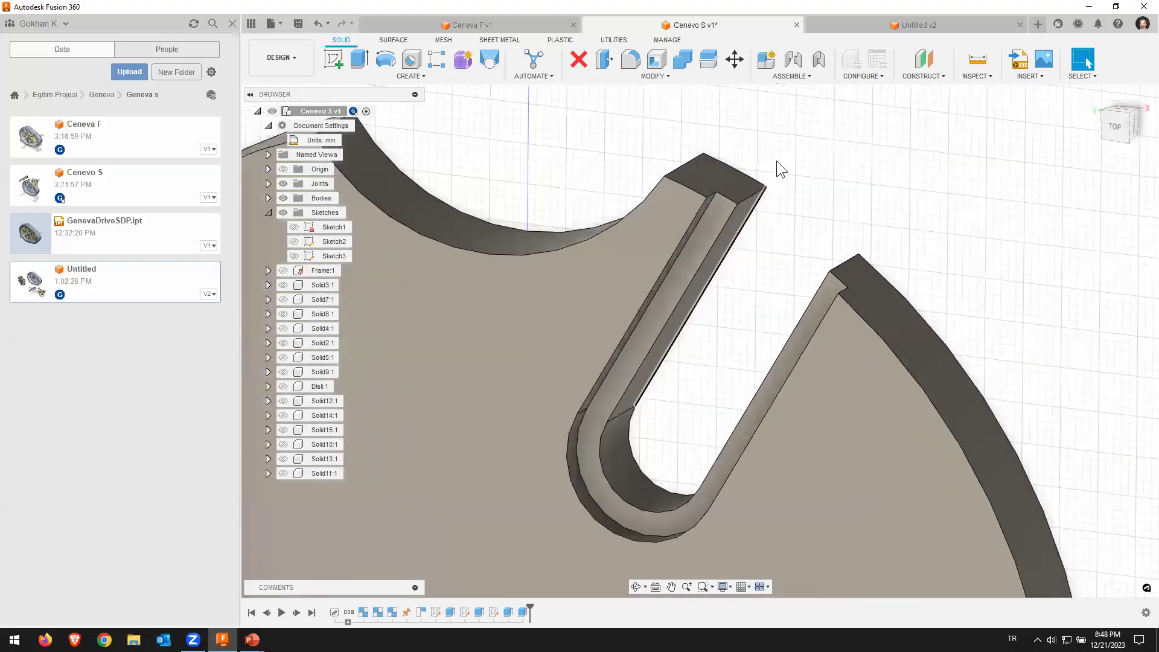
scroll(770, 172, "up", 3)
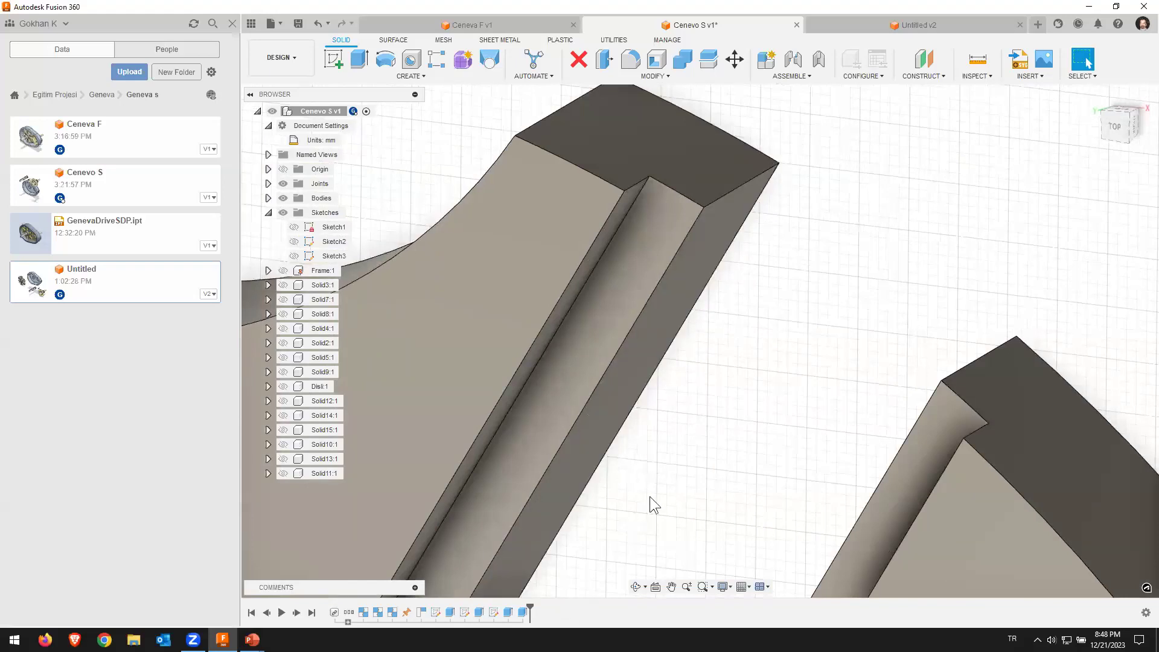
scroll(742, 209, "down", 2)
scroll(741, 216, "down", 1)
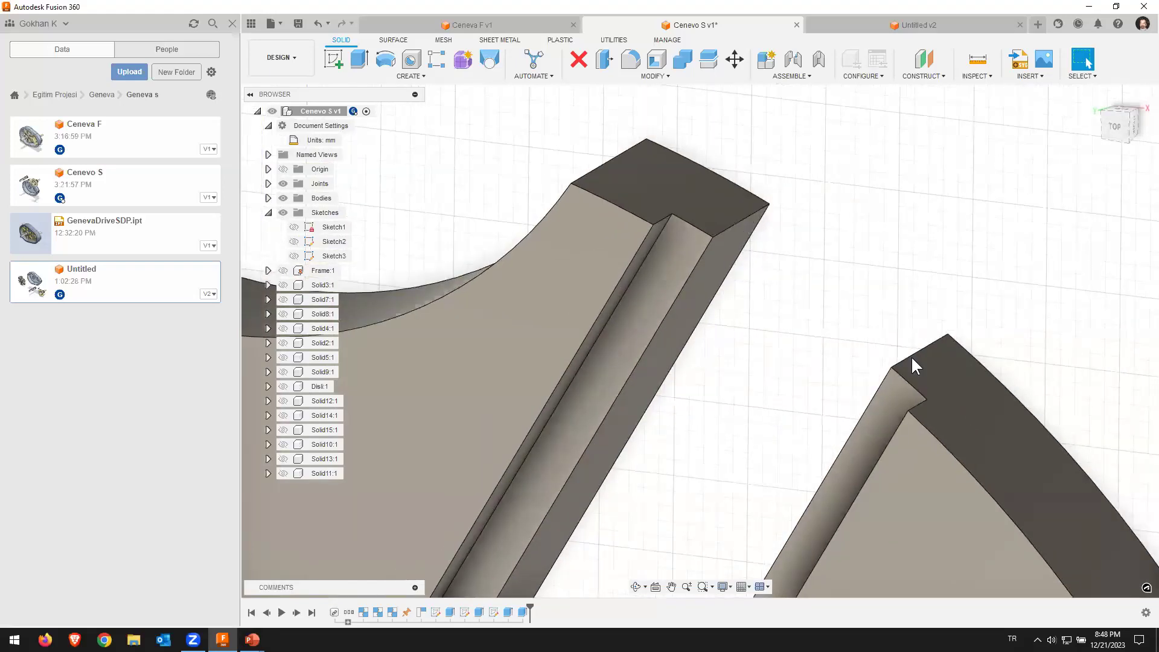
scroll(814, 291, "down", 1)
scroll(851, 288, "down", 1)
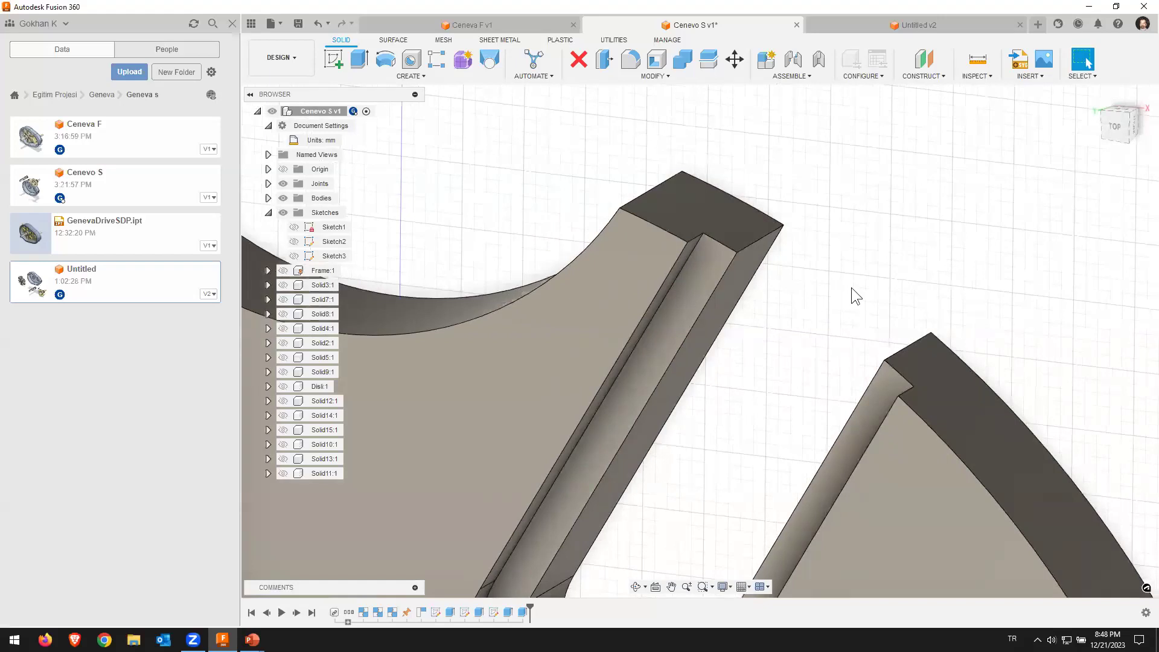
scroll(788, 221, "down", 1)
scroll(778, 222, "down", 2)
scroll(768, 223, "down", 1)
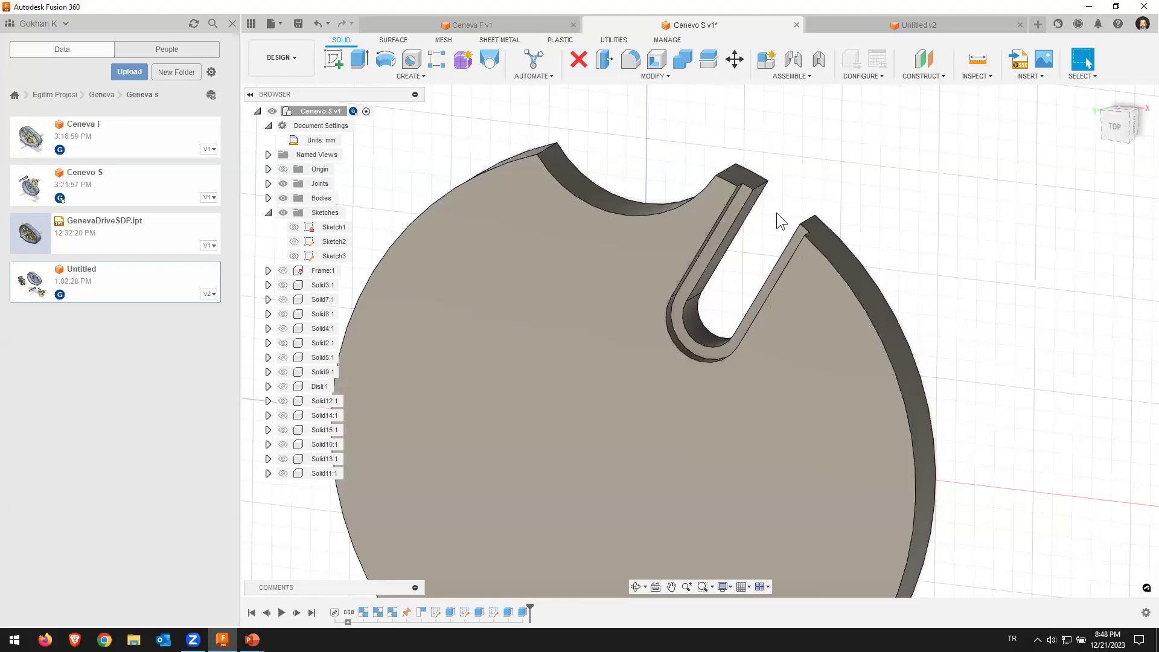
scroll(764, 185, "up", 1)
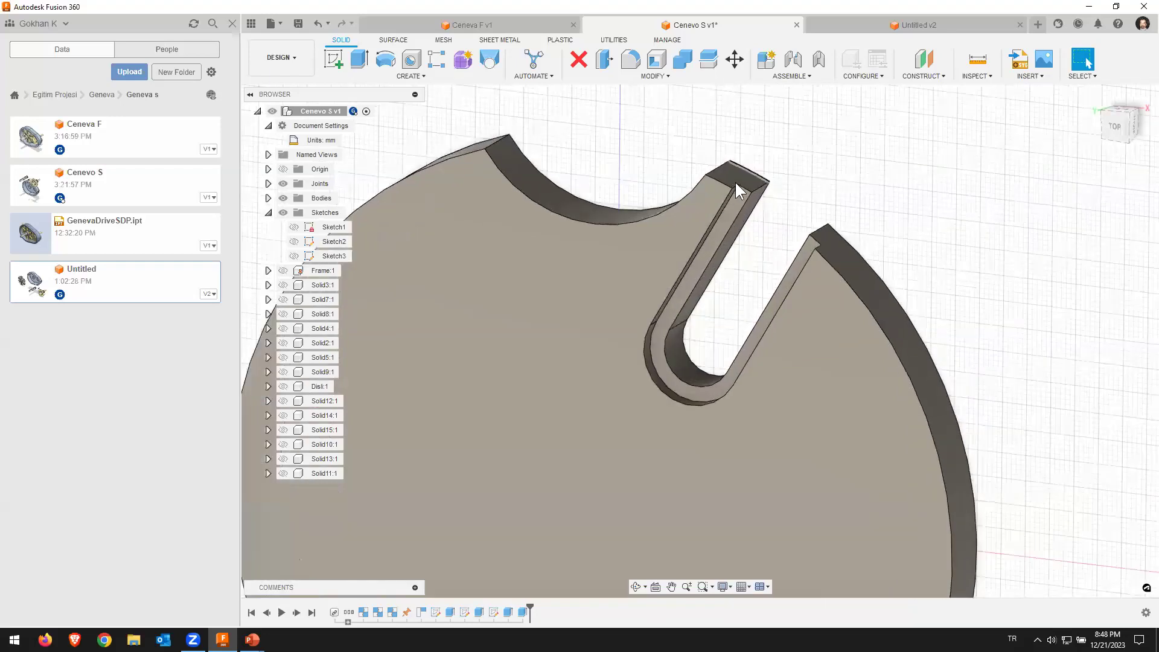
scroll(736, 182, "up", 2)
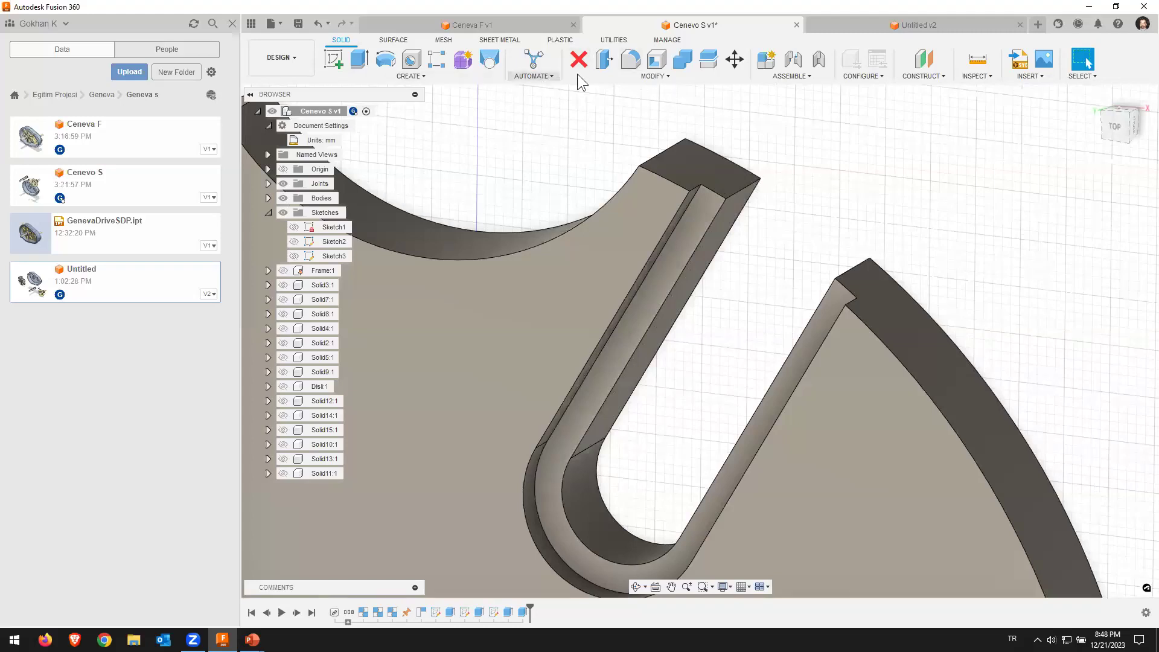
left_click(613, 75)
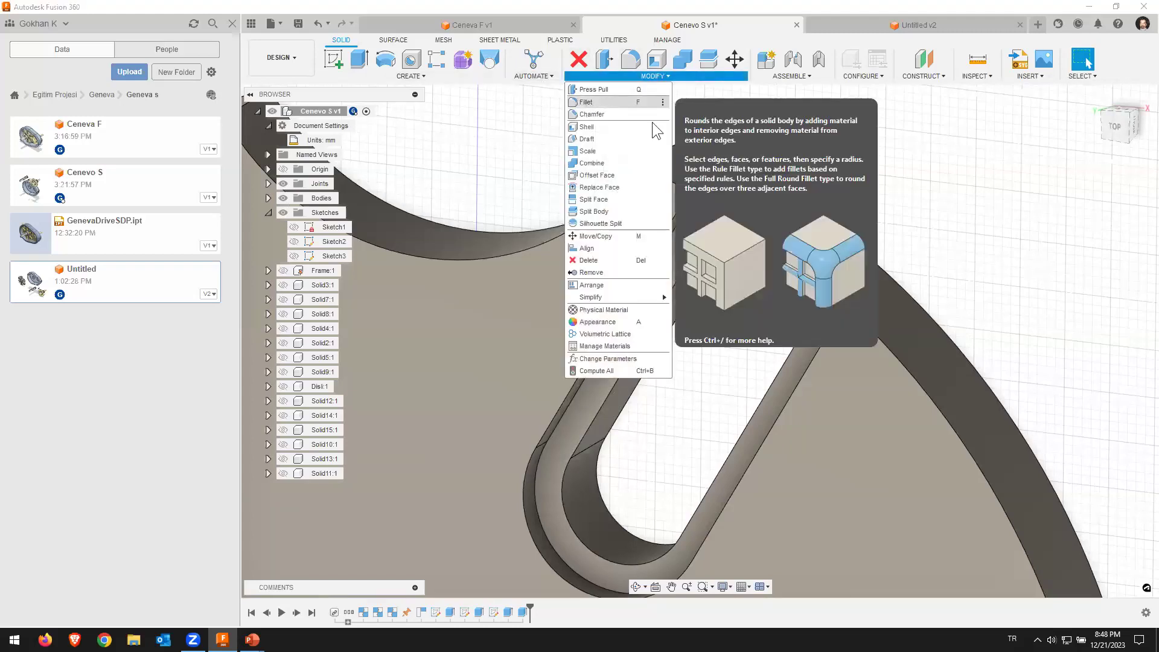
Step: Fillet the left and right top edges at the slot's outer tips with 2 mm radius
left_click(594, 102)
left_click(741, 188)
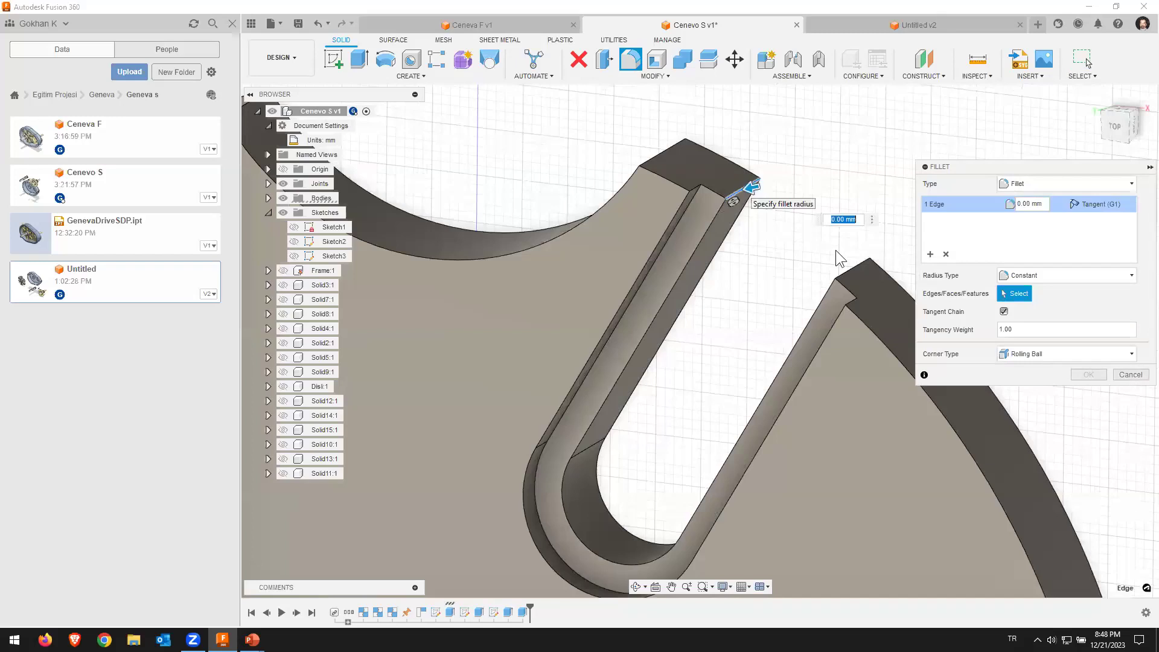
left_click(850, 273)
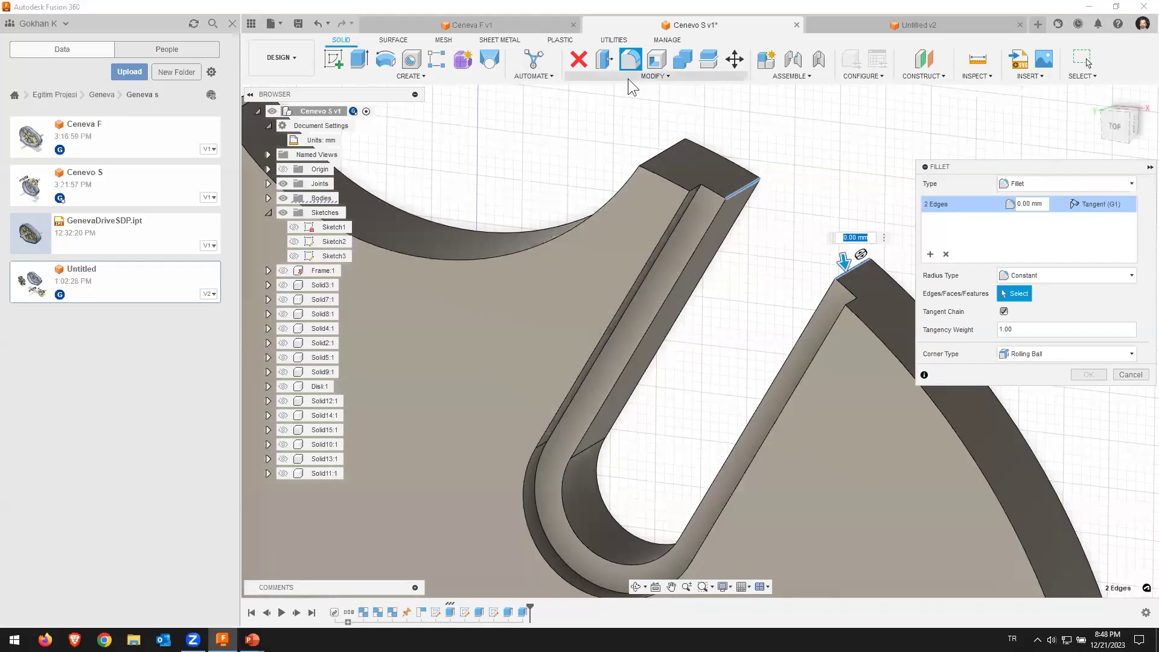
left_click(1047, 203)
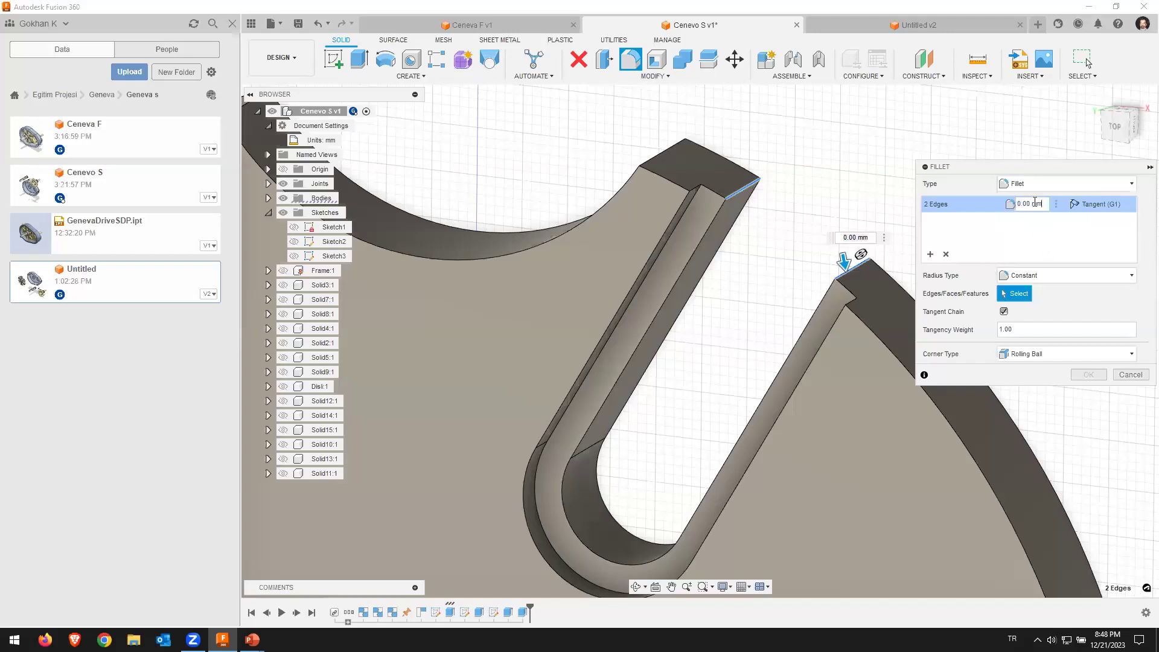
left_click_drag(1047, 204, 1016, 204)
type("2")
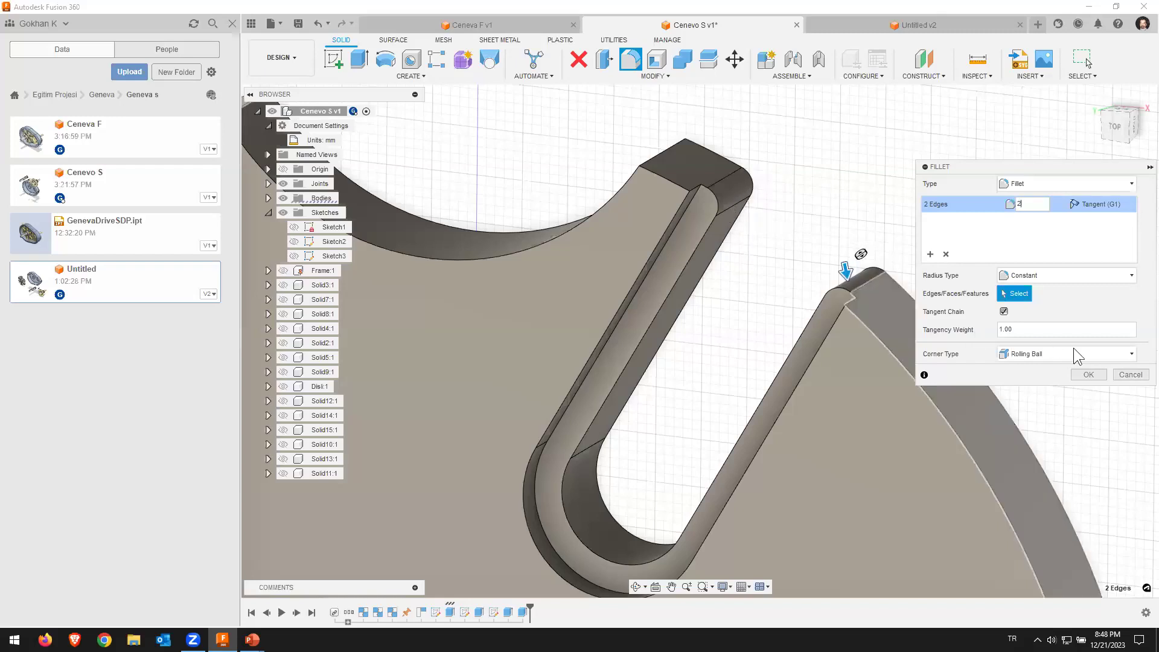
left_click(1083, 374)
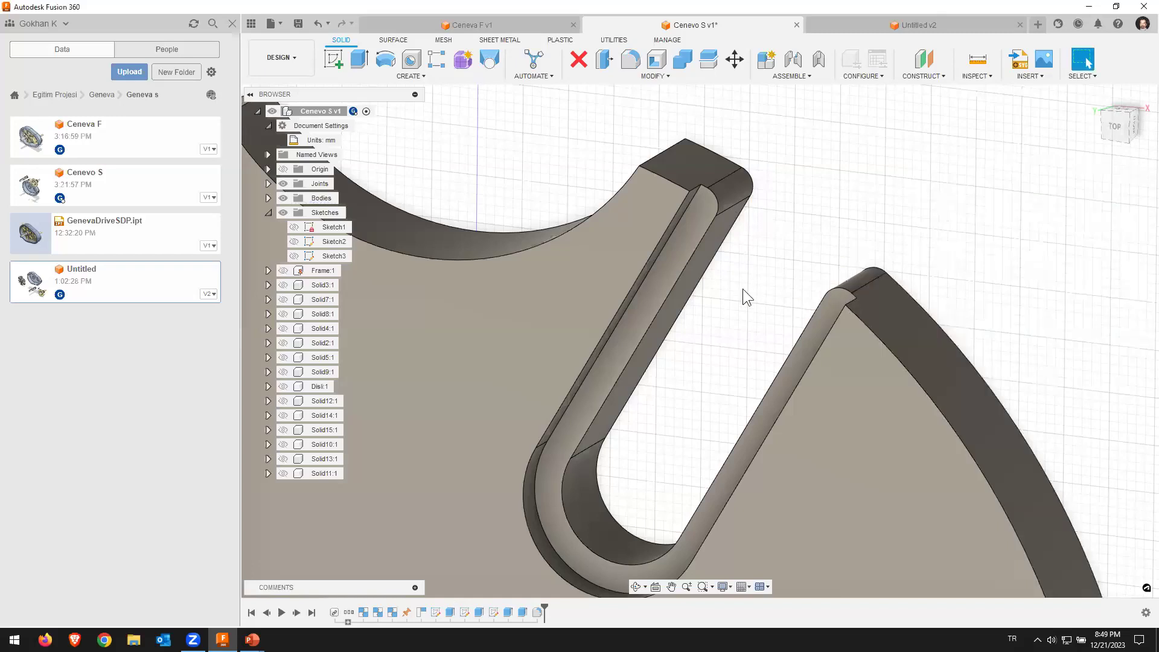
scroll(717, 330, "down", 2)
scroll(717, 330, "down", 5)
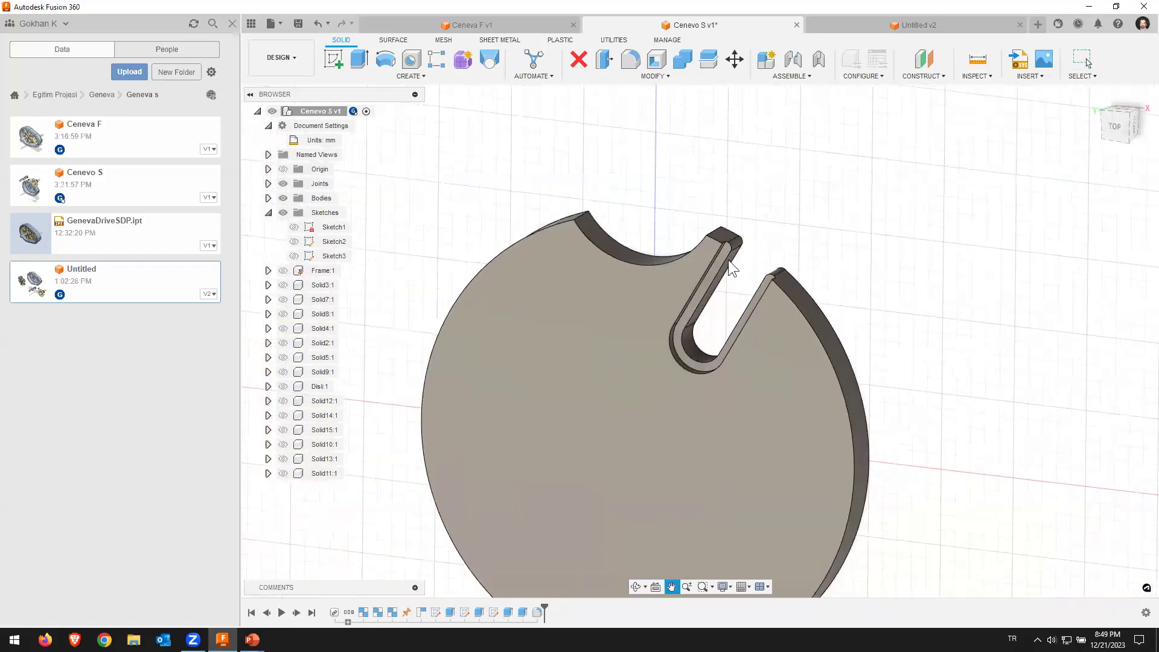
middle_click_drag(751, 295, 746, 291, "shift")
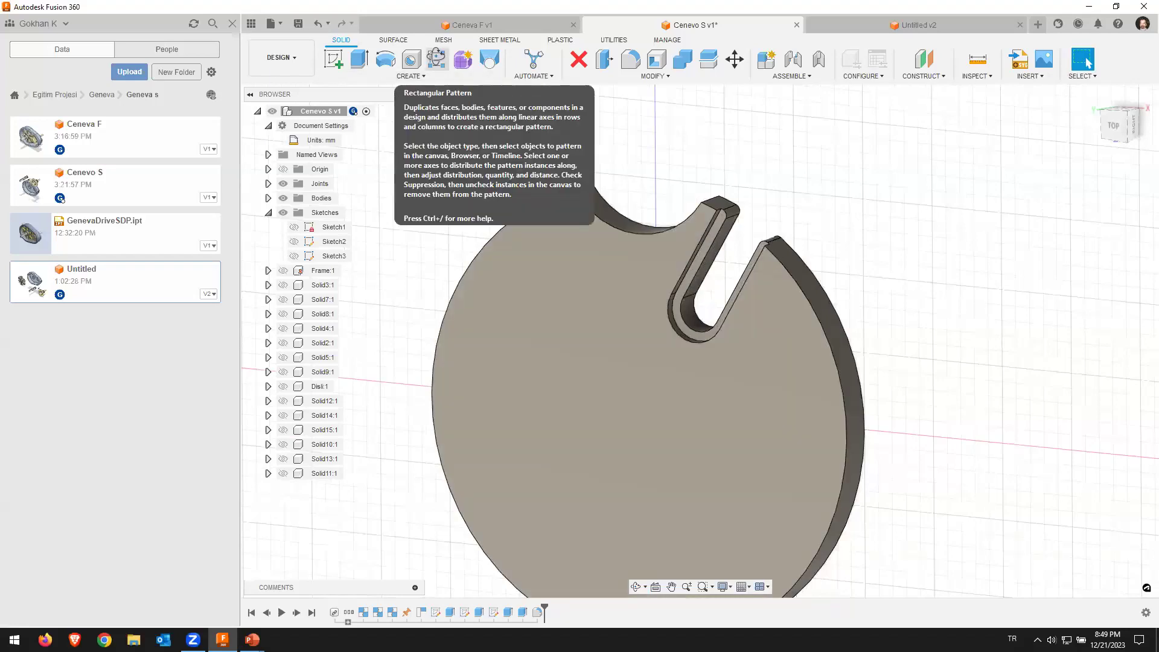
Step: Start a Circular Pattern with Object Type set to Features
left_click(436, 58)
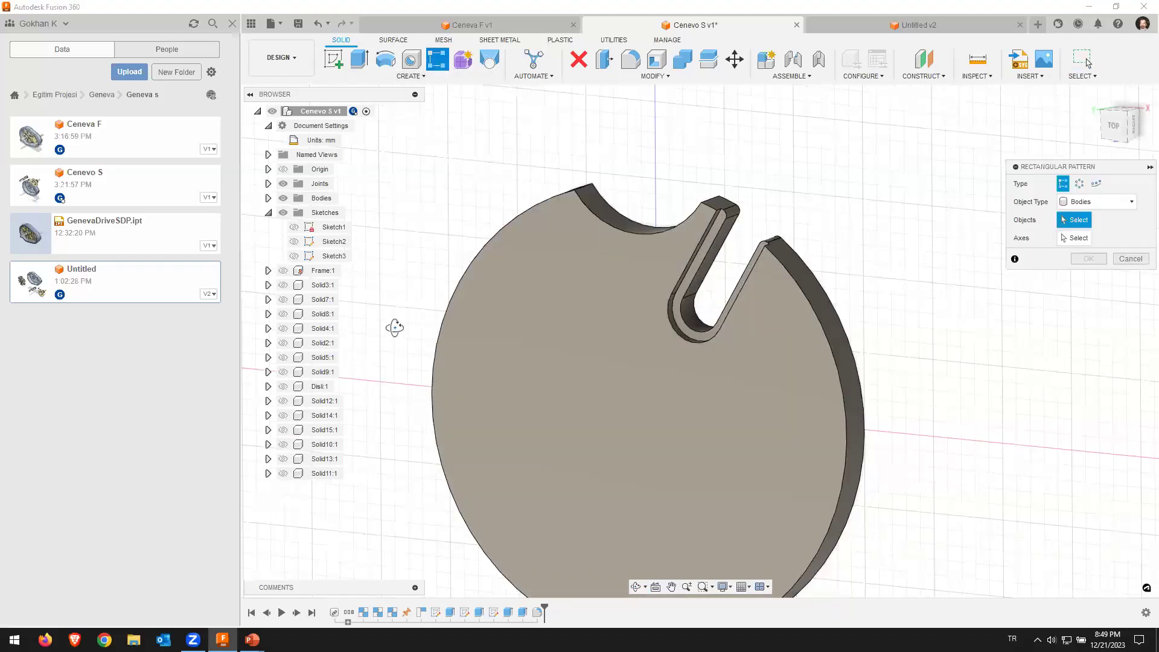
left_click(410, 76)
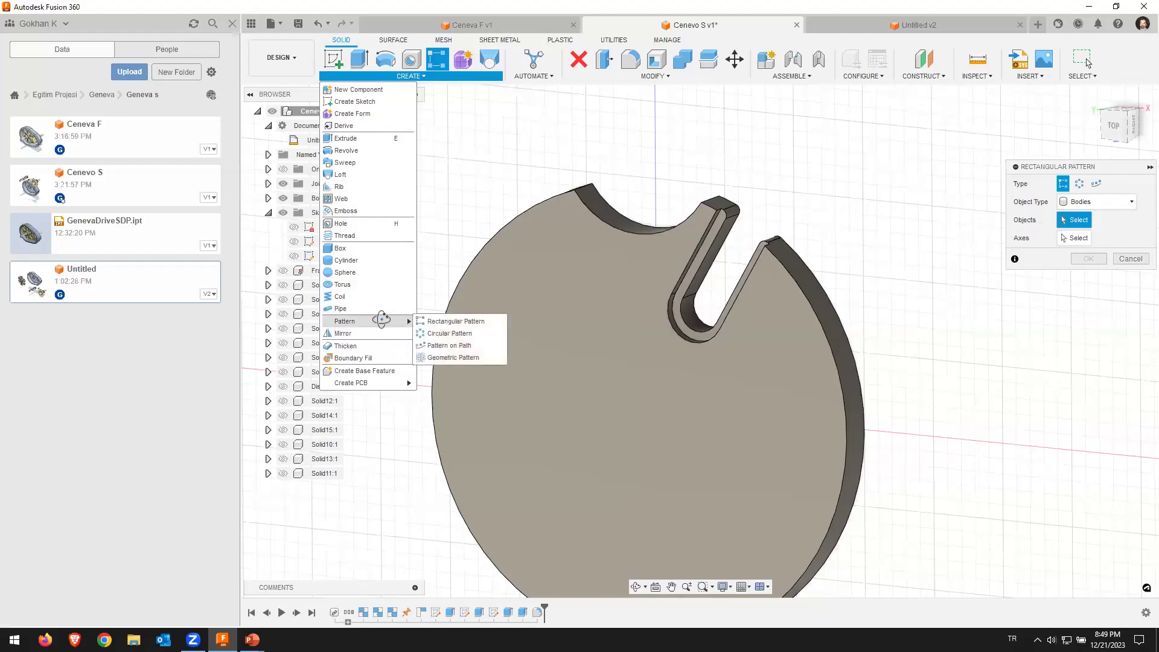
mouse_move(345, 320)
left_click(1080, 184)
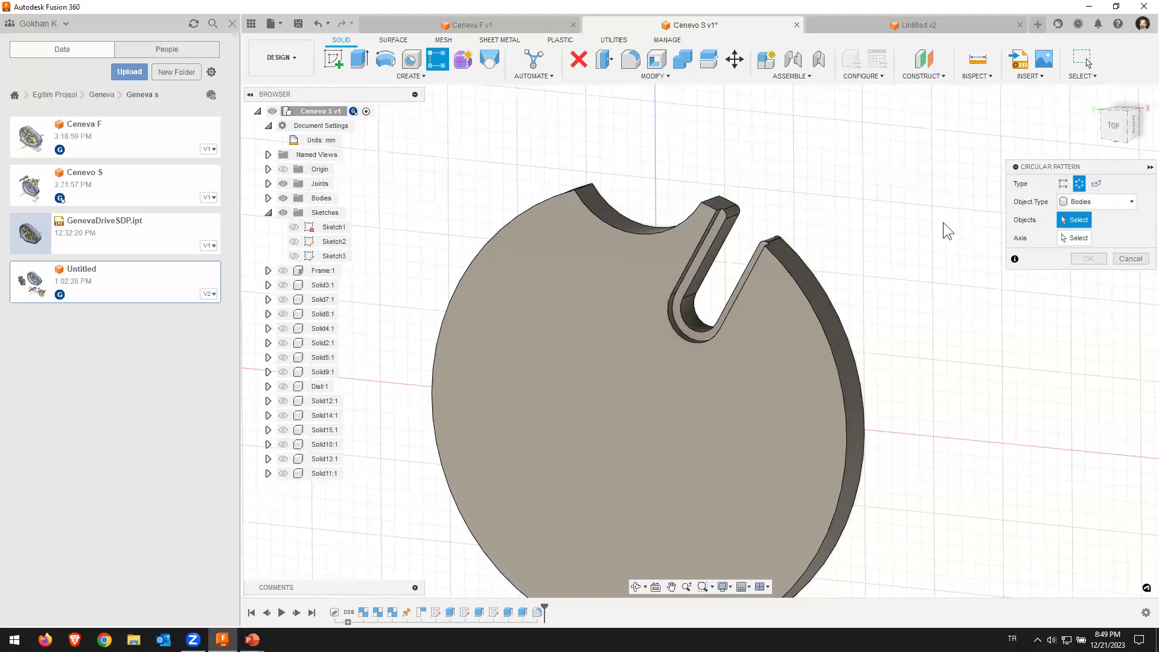
middle_click_drag(805, 219, 776, 215)
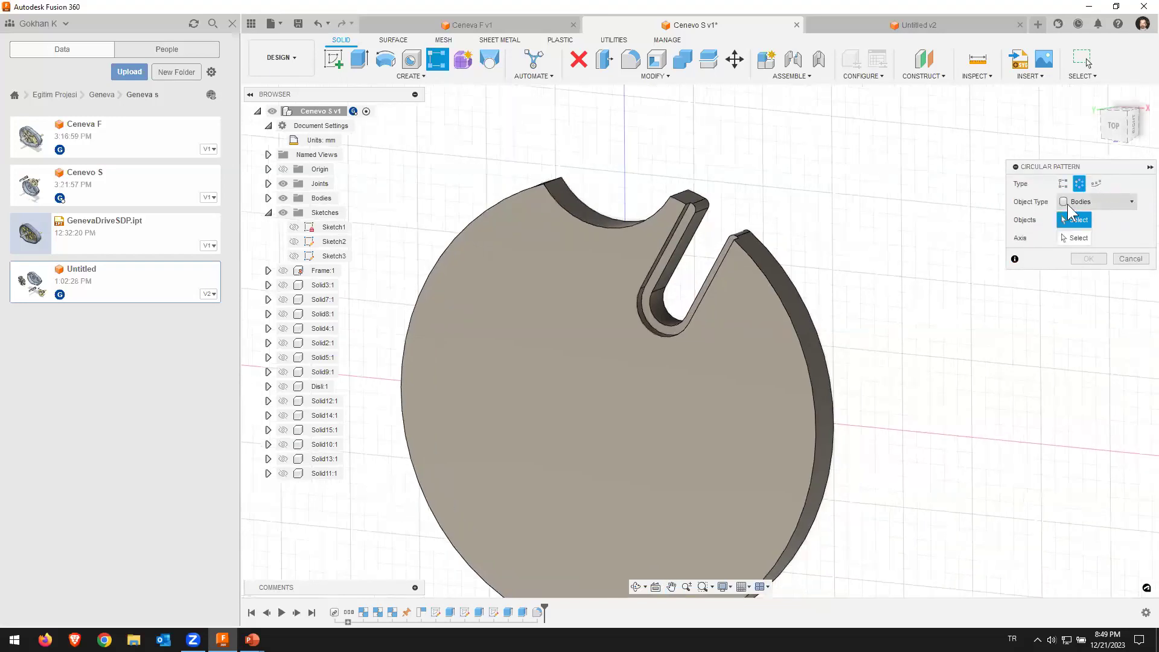
left_click(1085, 201)
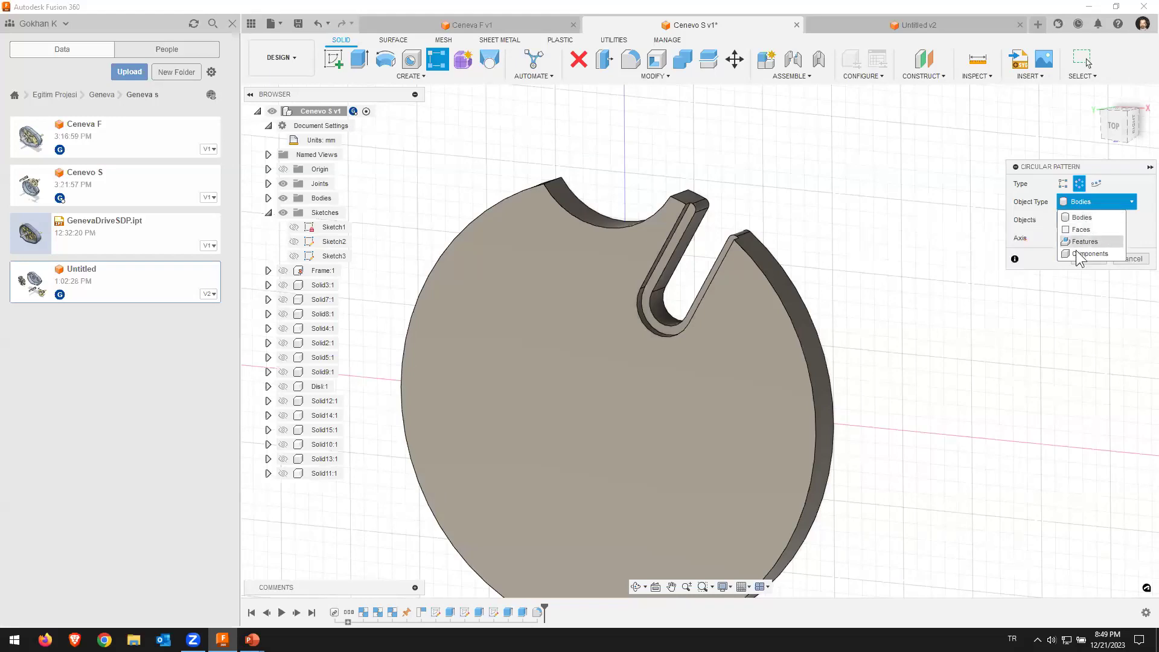
left_click(1085, 241)
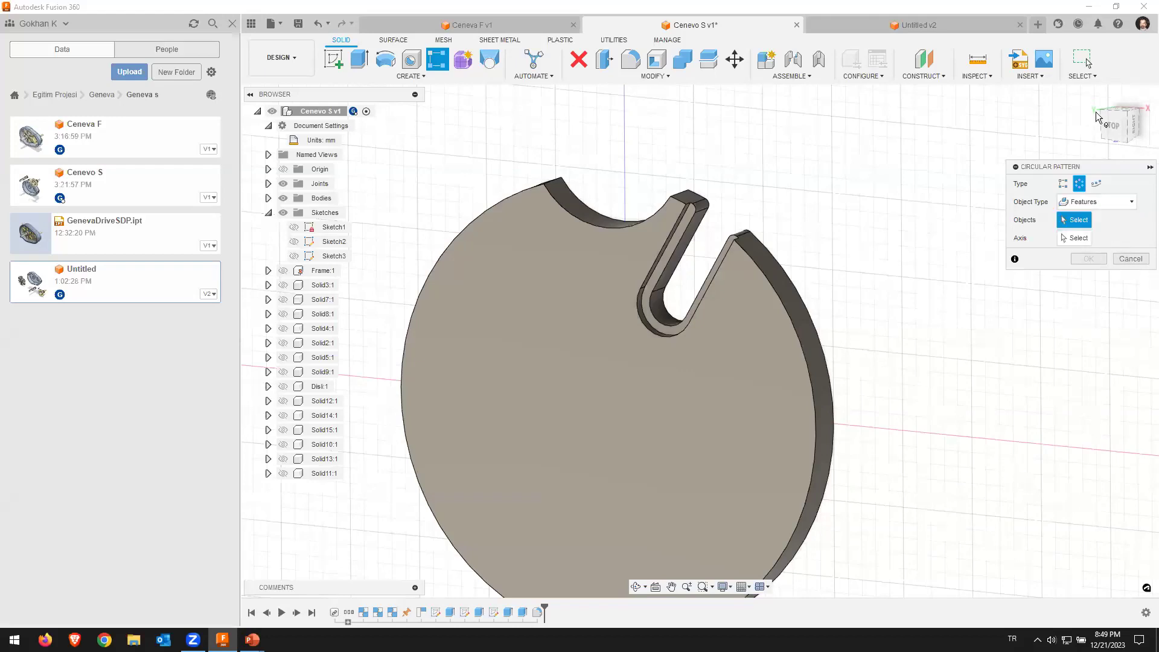
left_click_drag(1082, 169, 1015, 133)
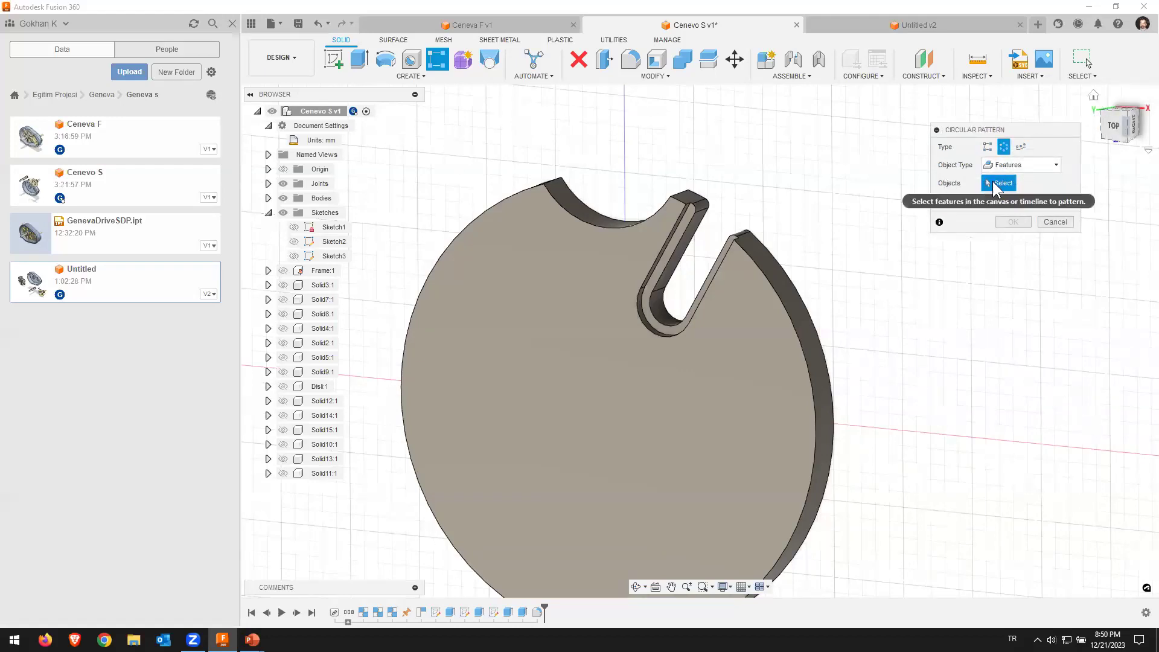
Step: Select the slot cut, its two fillets and the arc notch, plus the centre axis
scroll(699, 221, "up", 2)
scroll(705, 187, "up", 2)
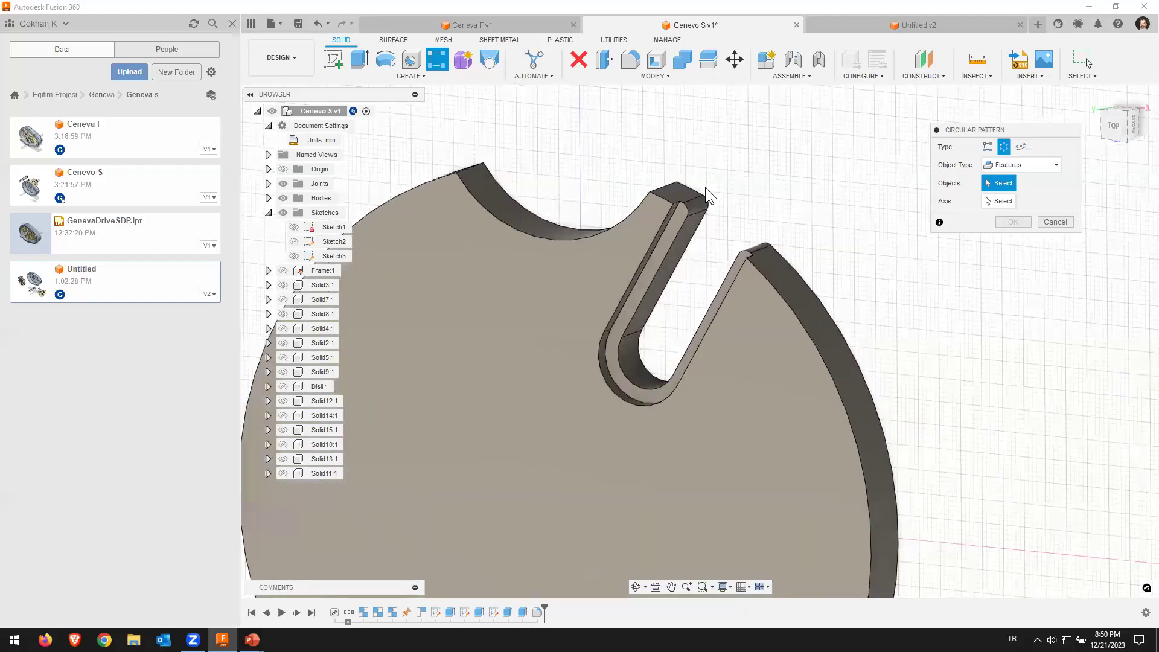
scroll(705, 187, "up", 3)
left_click(705, 187)
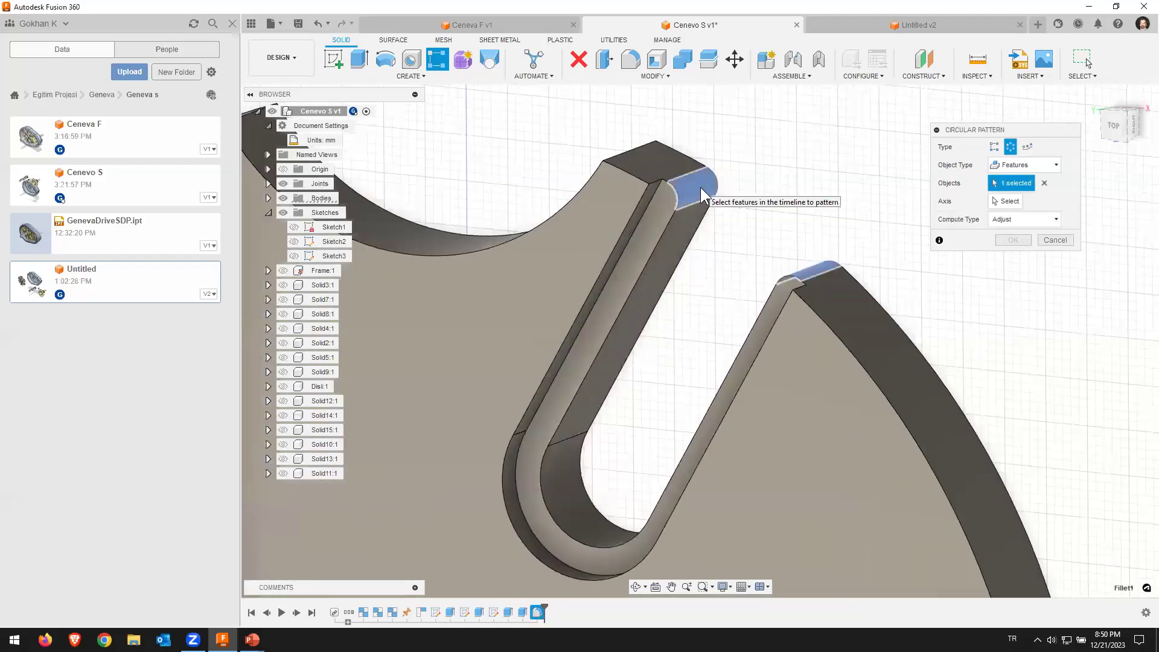
left_click(669, 197)
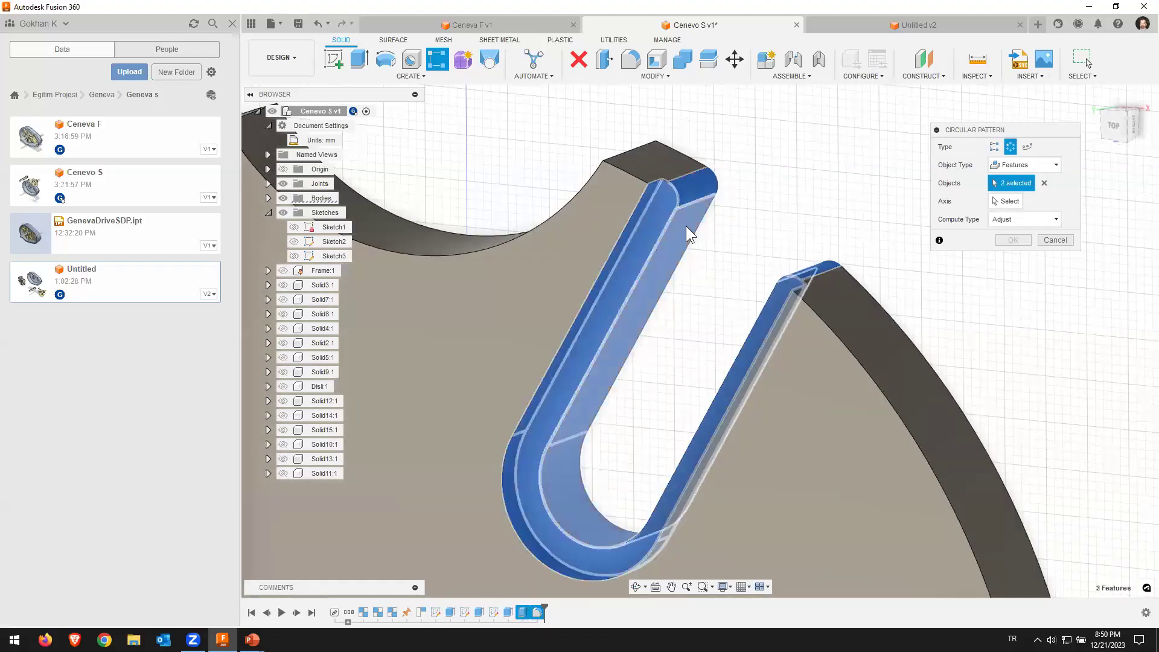
left_click(607, 256)
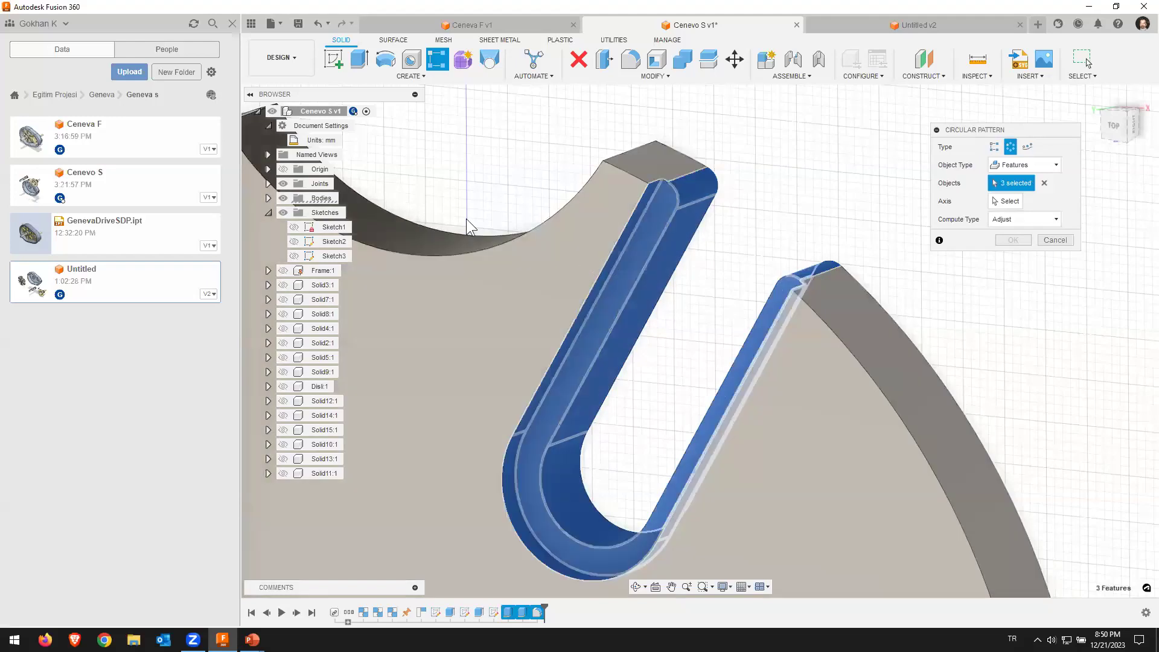
scroll(466, 220, "down", 1)
scroll(420, 207, "down", 1)
left_click(422, 201)
scroll(550, 184, "down", 1)
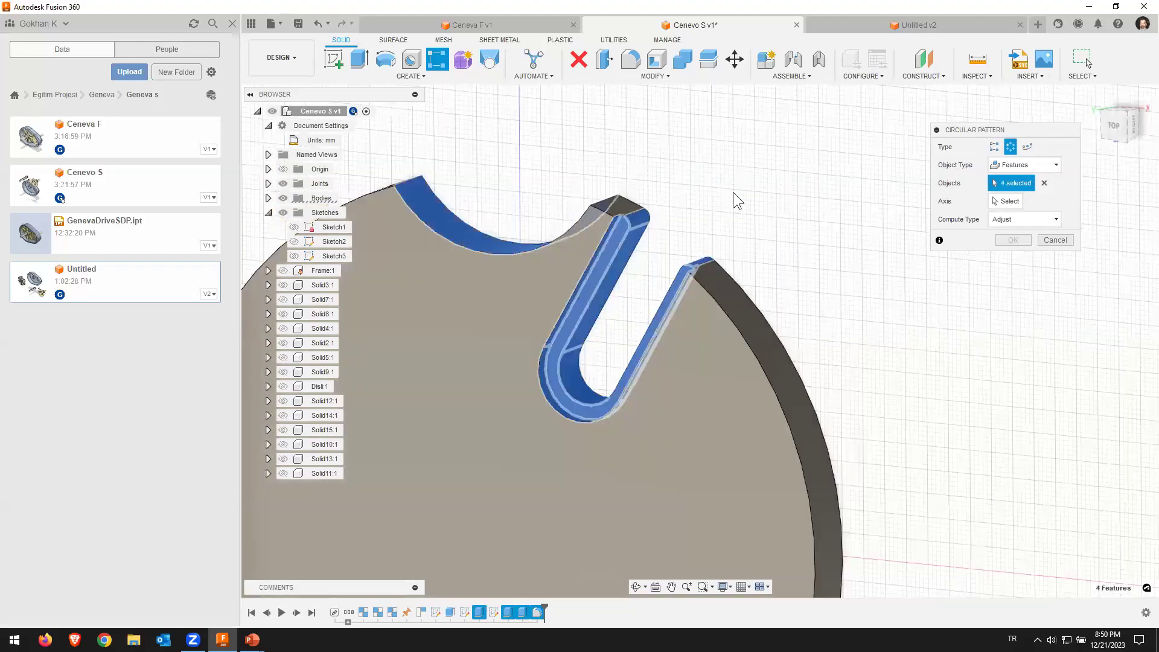
scroll(762, 201, "down", 1)
scroll(906, 206, "down", 2)
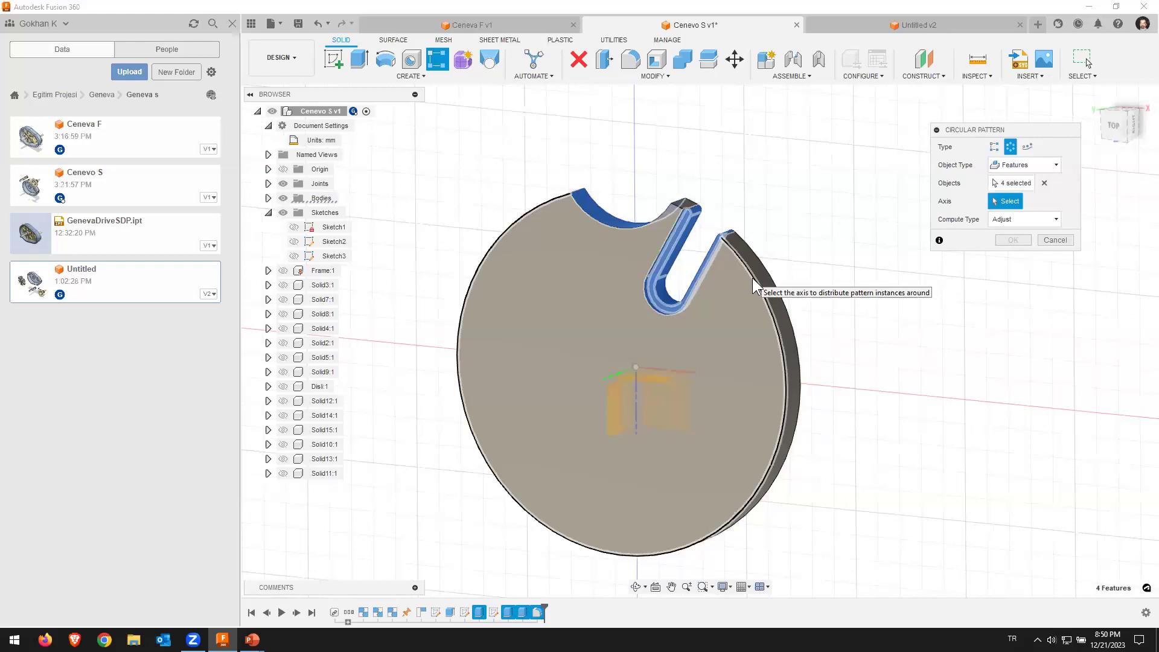
left_click(752, 278)
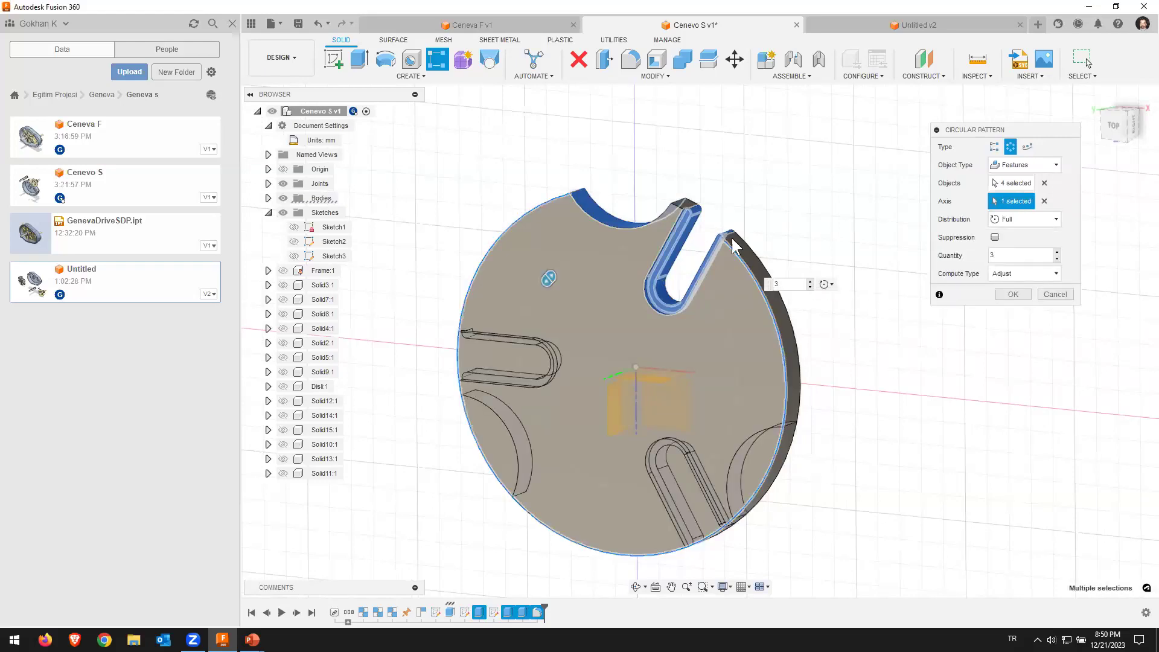
Step: Set the pattern to 6 copies, Full distribution, Adjust compute type, with suppression off
double_click(1017, 257)
type("6")
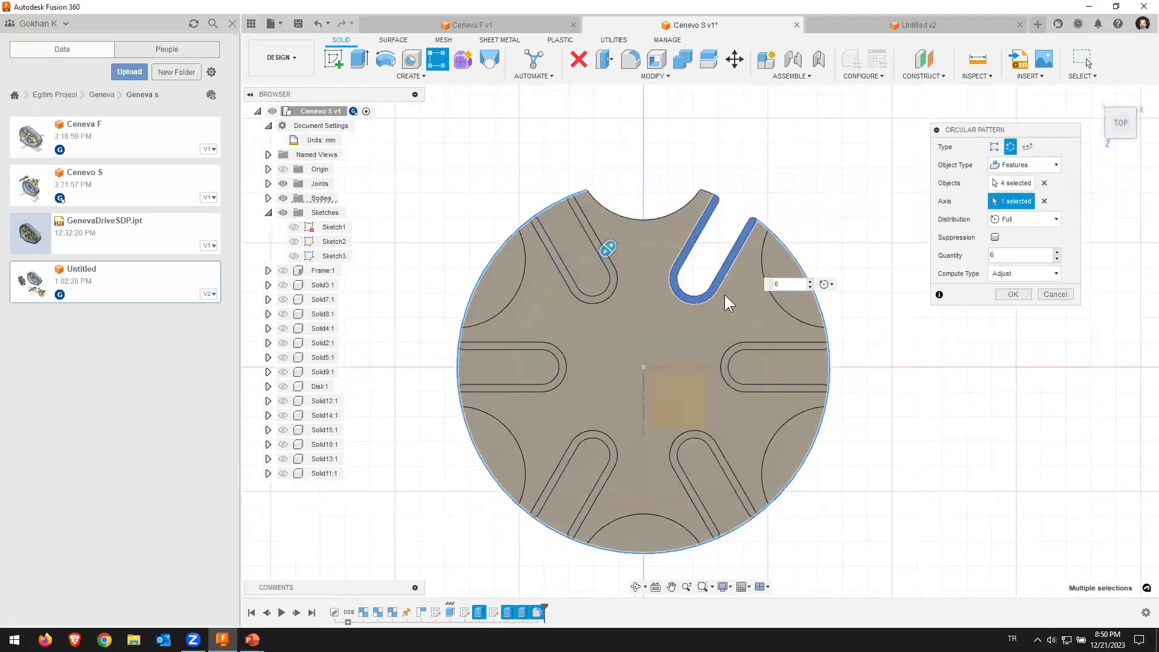
middle_click_drag(714, 296, 645, 295)
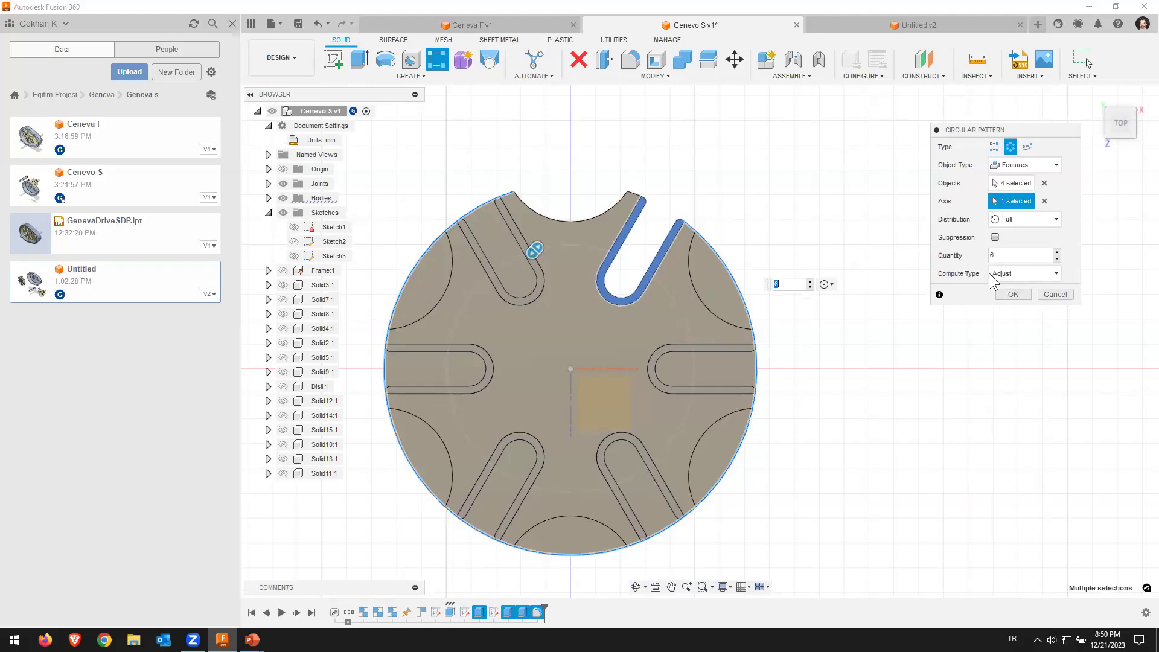
left_click(1026, 275)
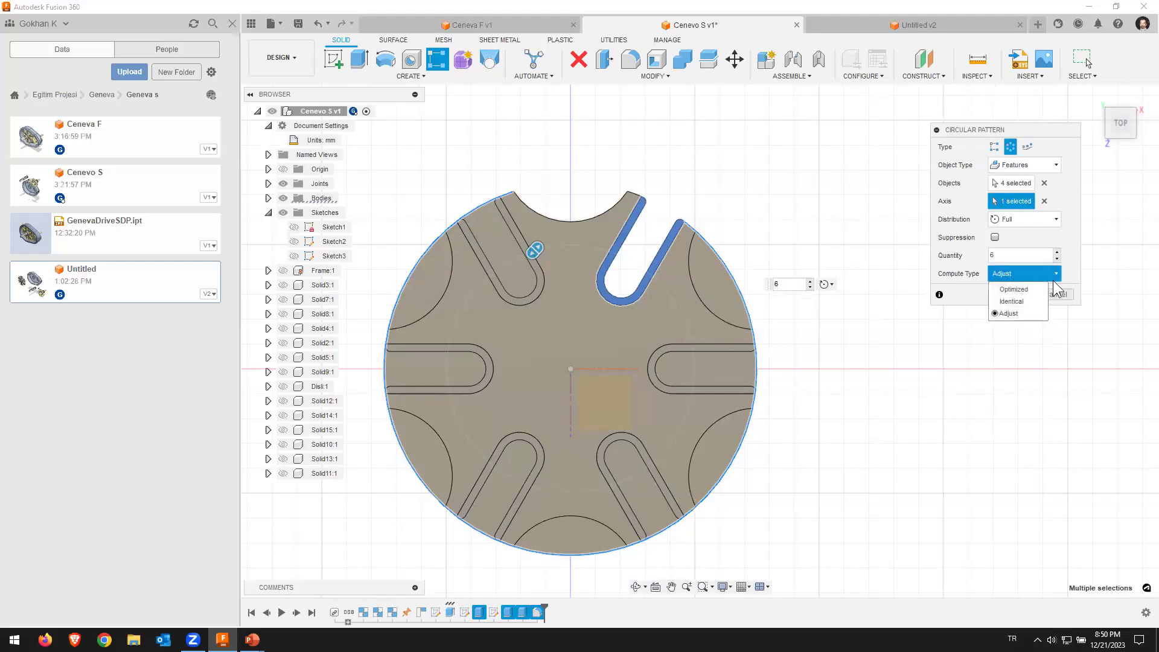
left_click(1022, 231)
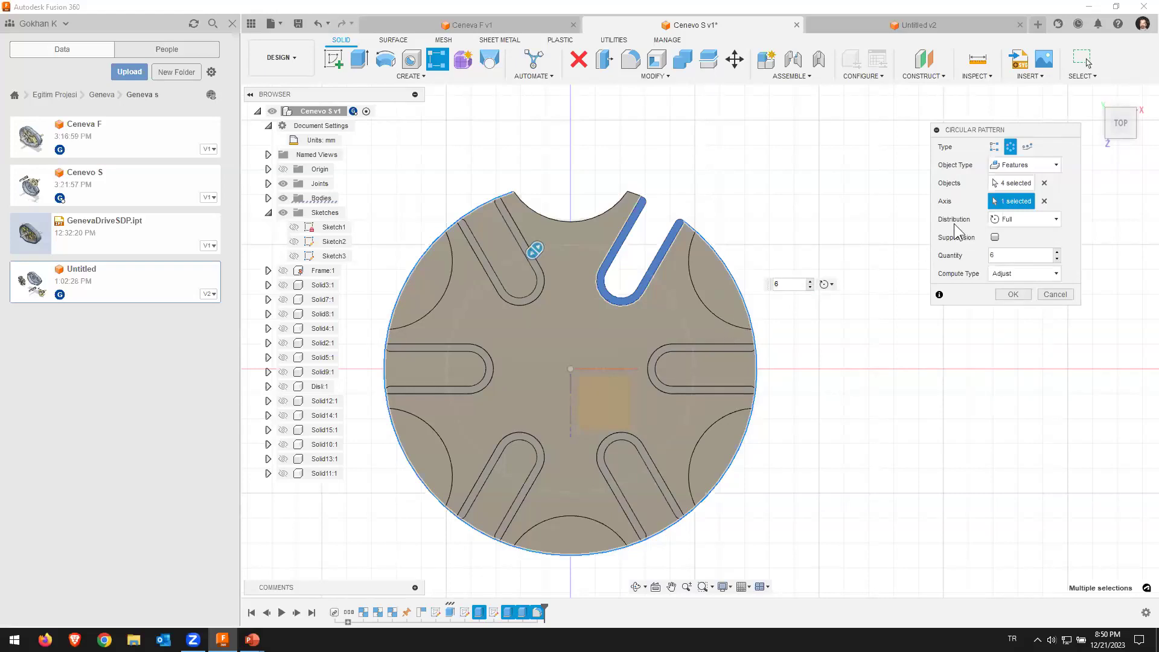
left_click(1008, 226)
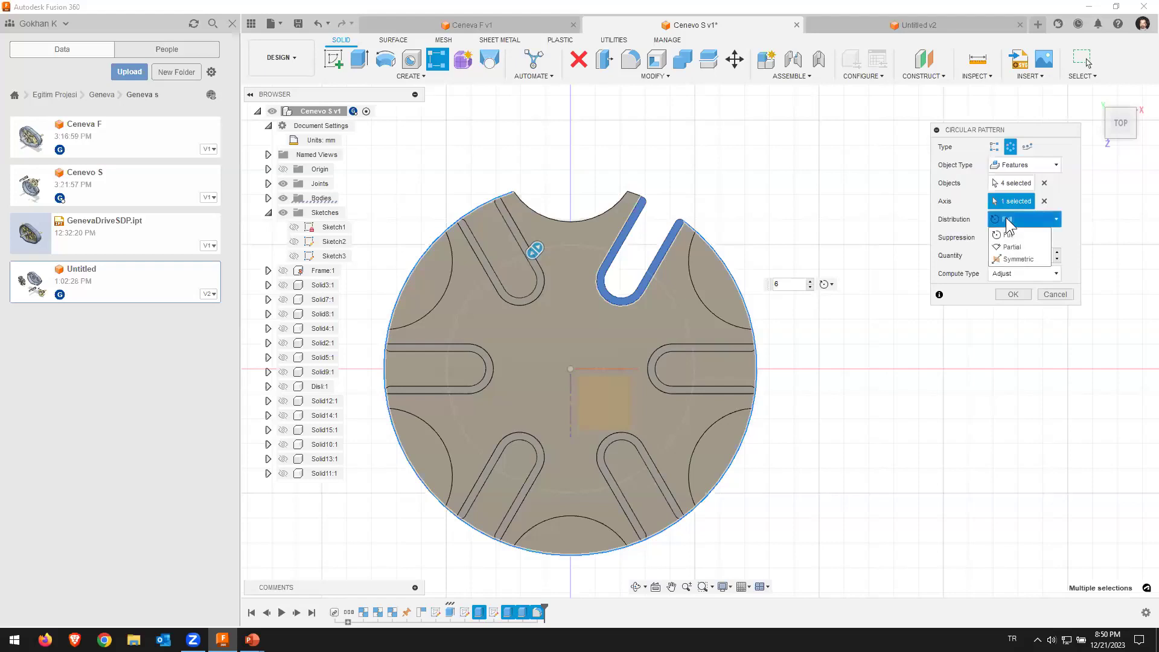
left_click(1007, 233)
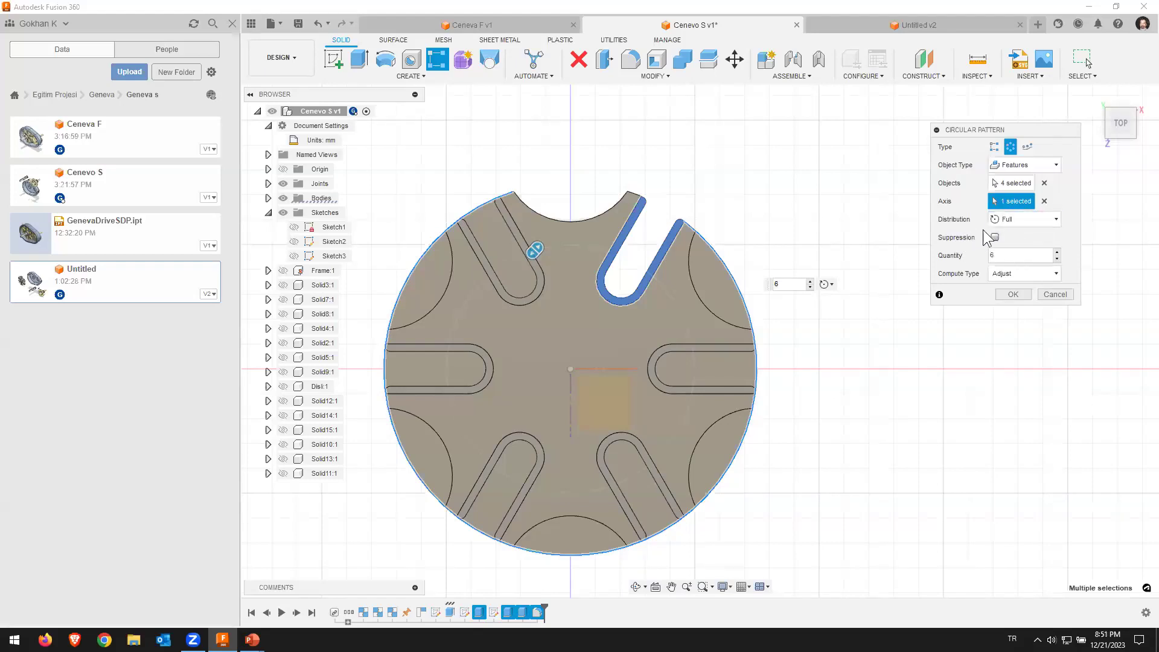
left_click(995, 237)
left_click(473, 277)
left_click(473, 276)
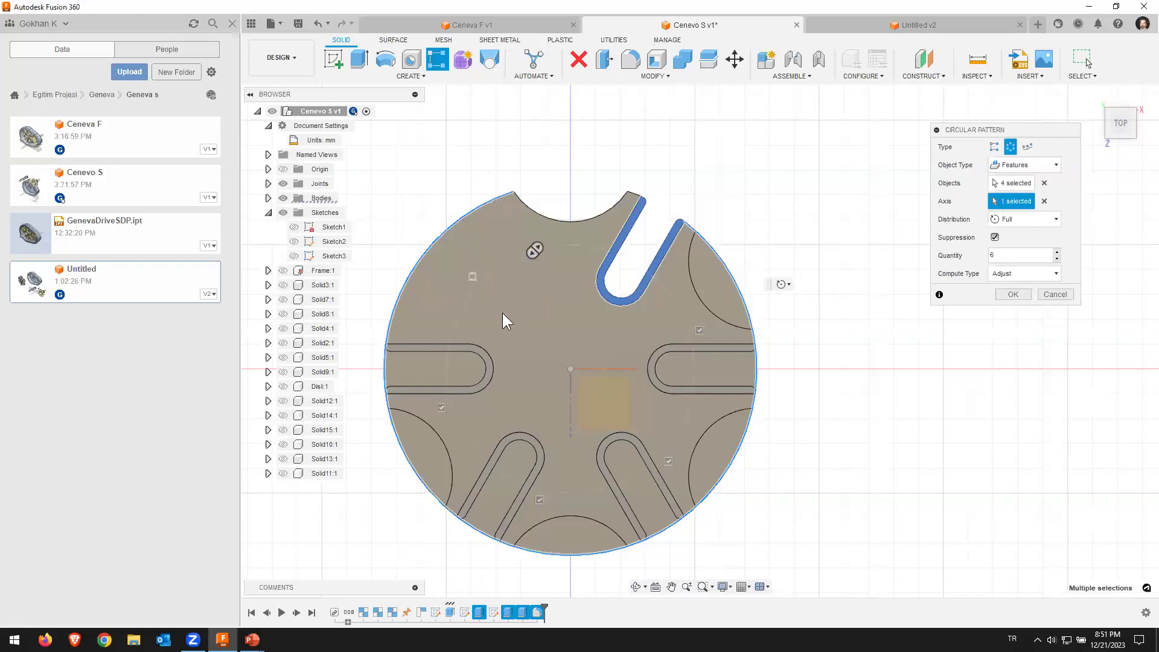
left_click(994, 237)
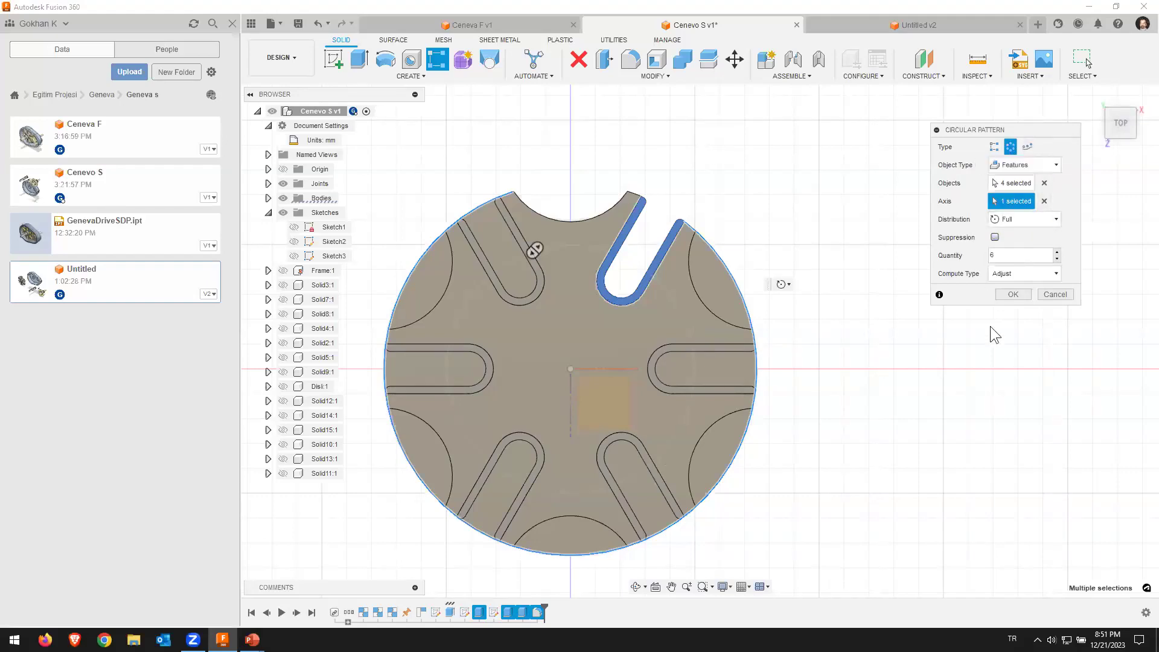
left_click(1021, 294)
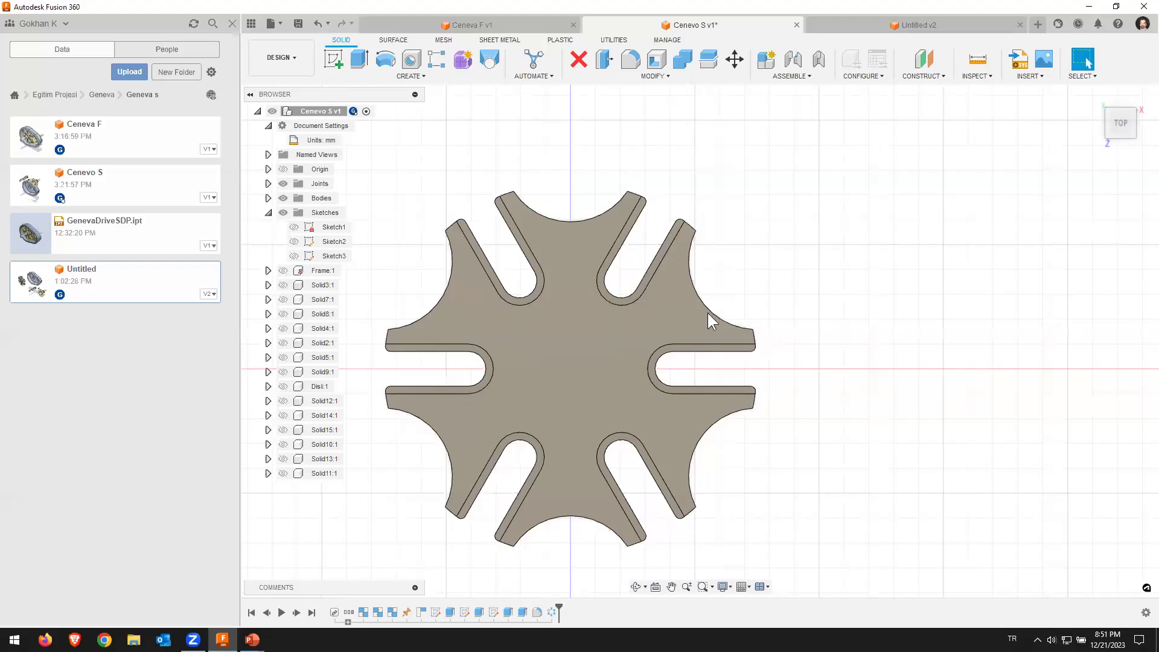
Step: Begin a new sketch on the Geneva wheel's flat face
mouse_move(758, 381)
middle_mouse_down("shift")
mouse_move(673, 336)
mouse_move(698, 430)
mouse_move(751, 377)
mouse_move(732, 381)
middle_mouse_up("shift")
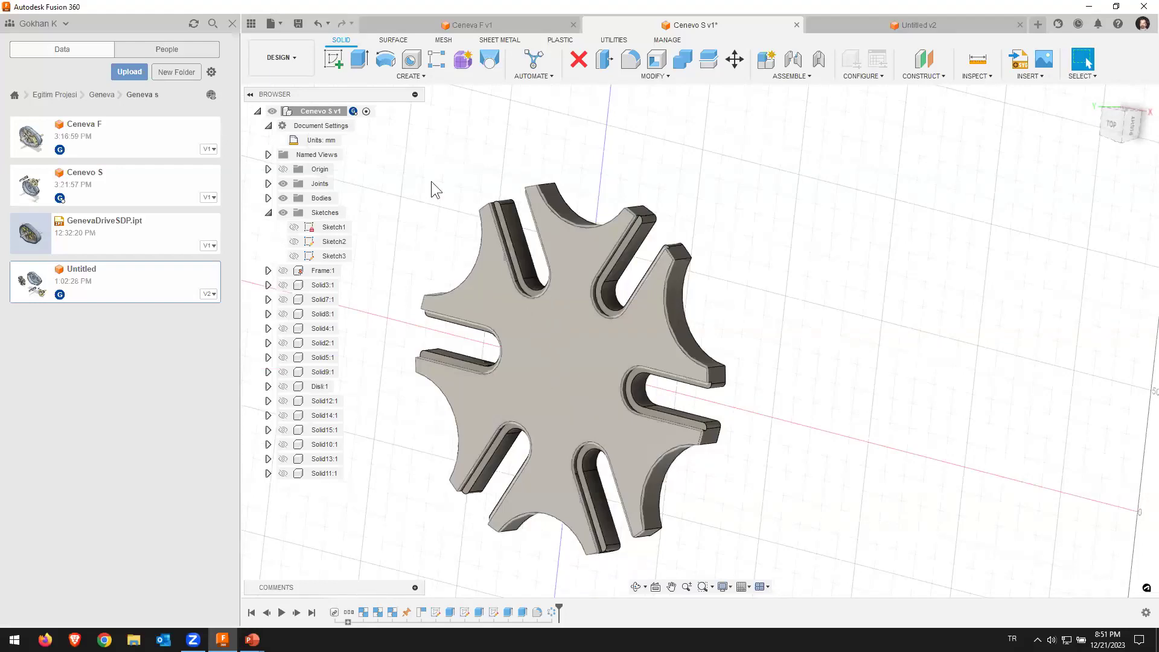
left_click(340, 59)
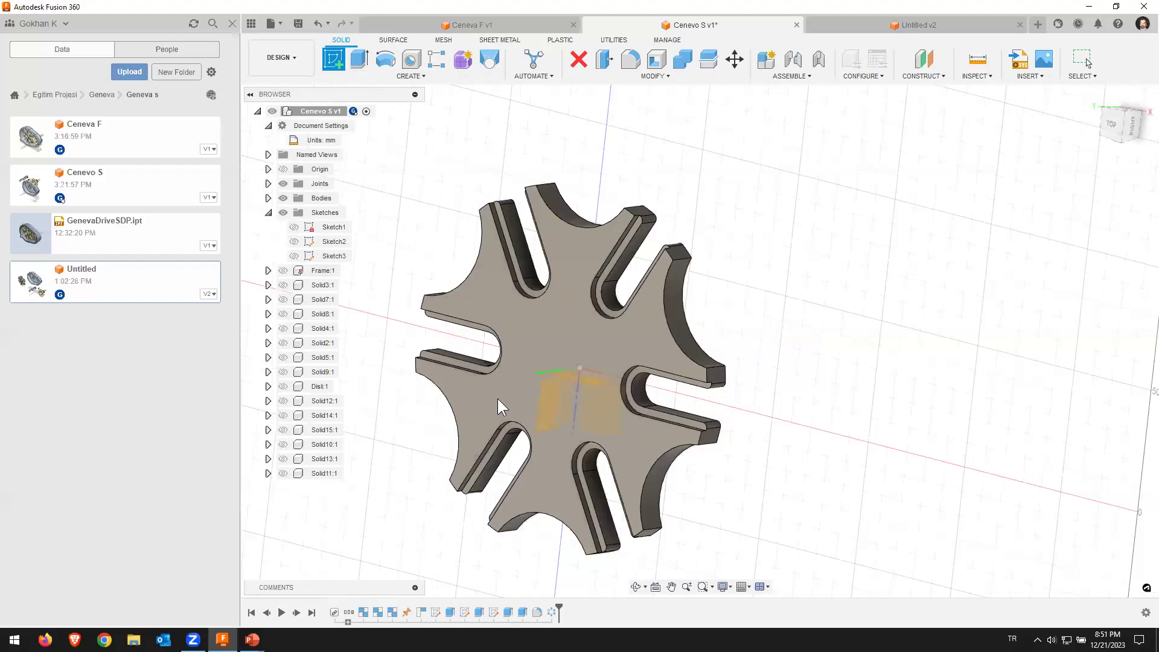
left_click(564, 314)
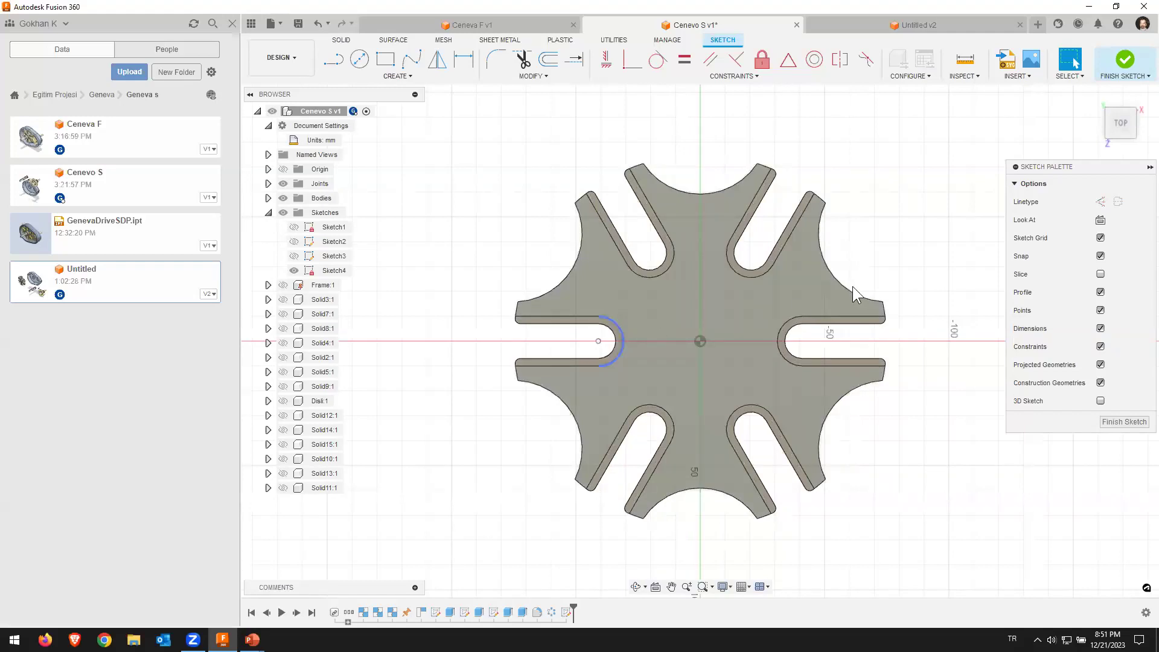
Step: Draw a Ø50 mm circle centred on the sketch origin and finish the sketch
left_click(360, 60)
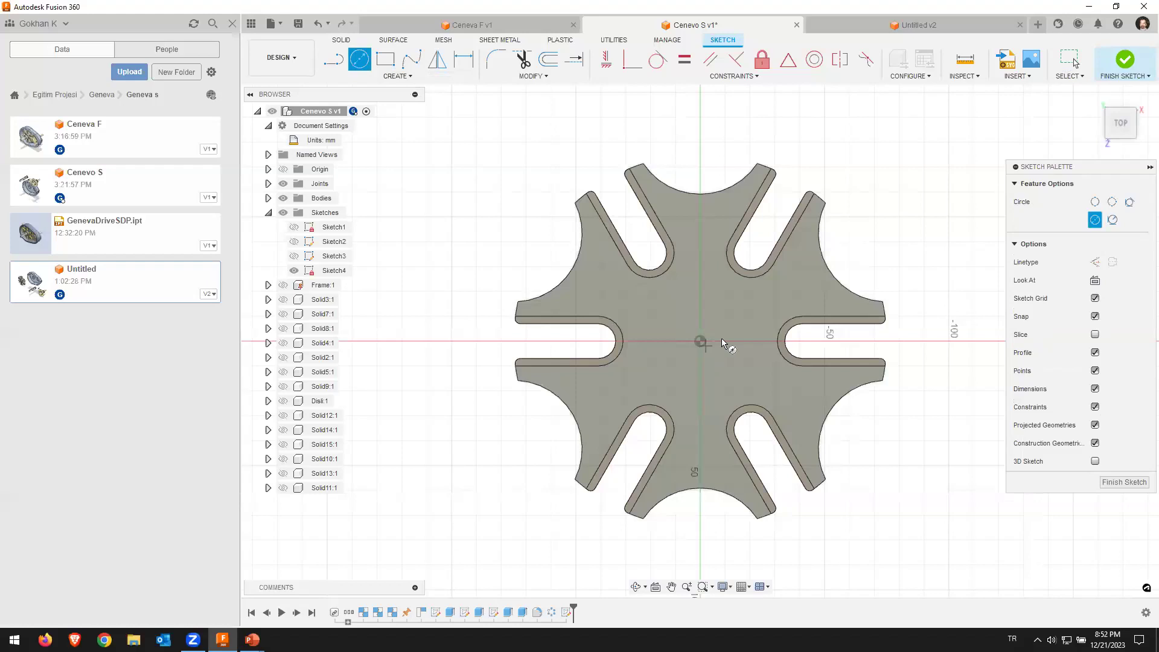
left_click(700, 342)
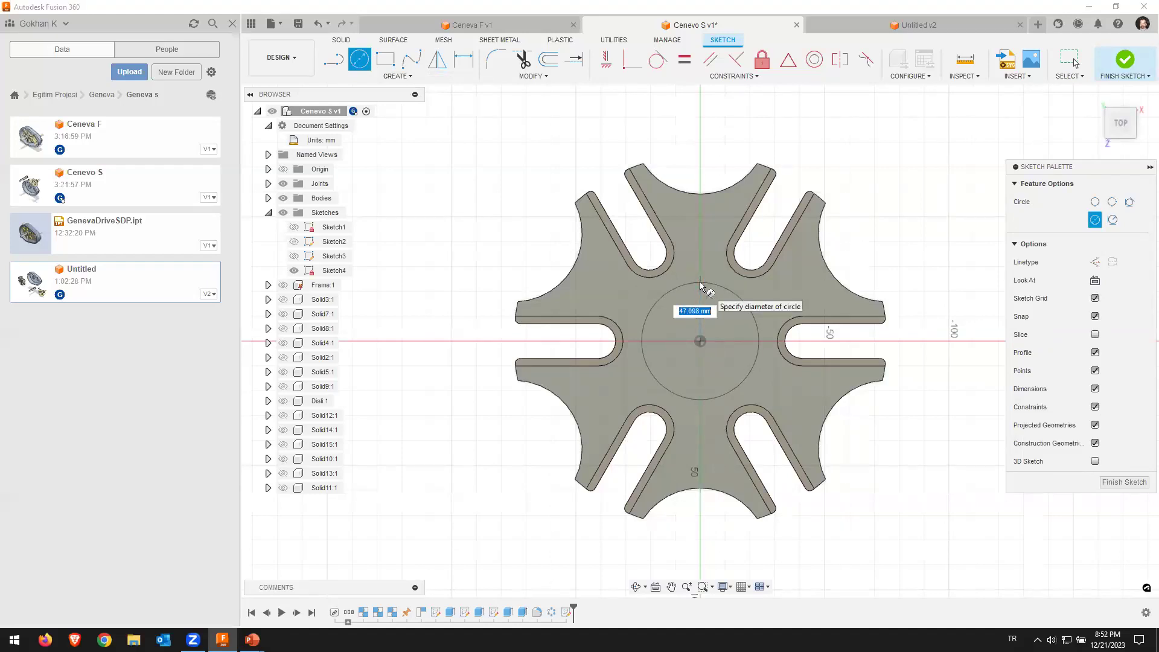
type("50")
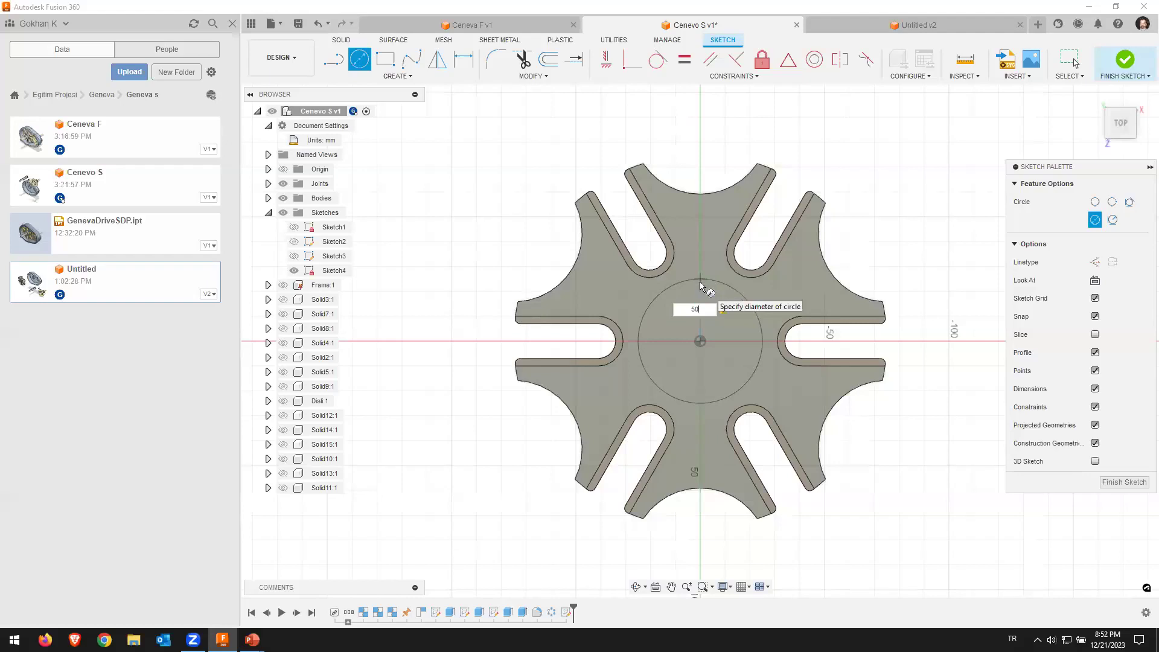
key("Return")
key("Escape")
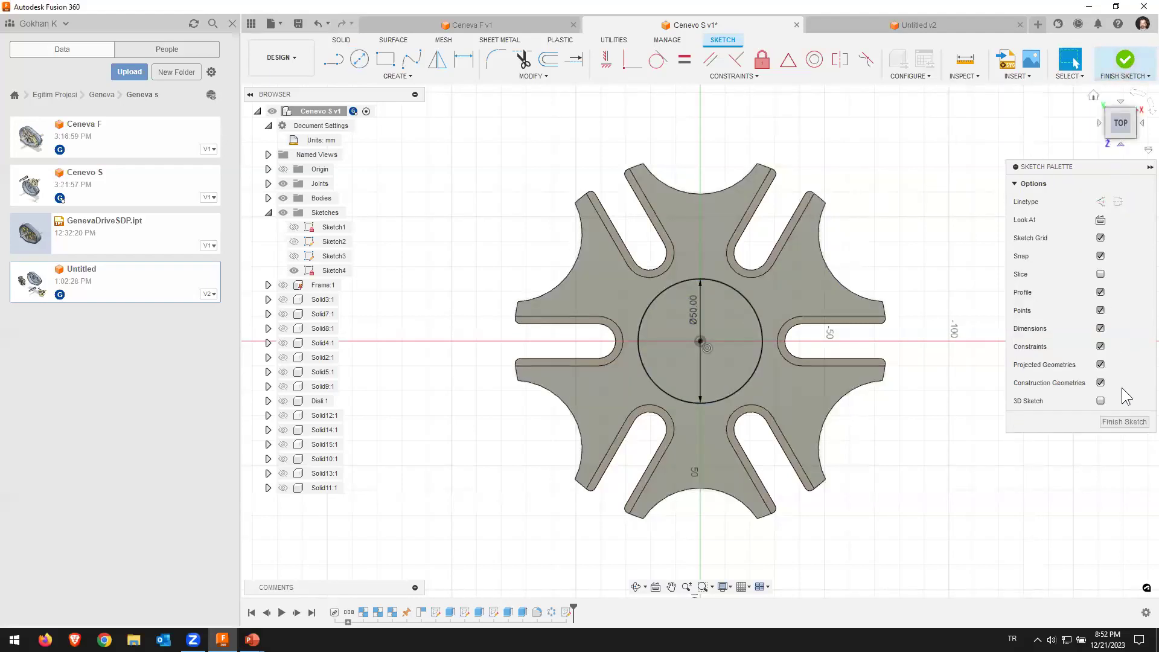
left_click(1124, 422)
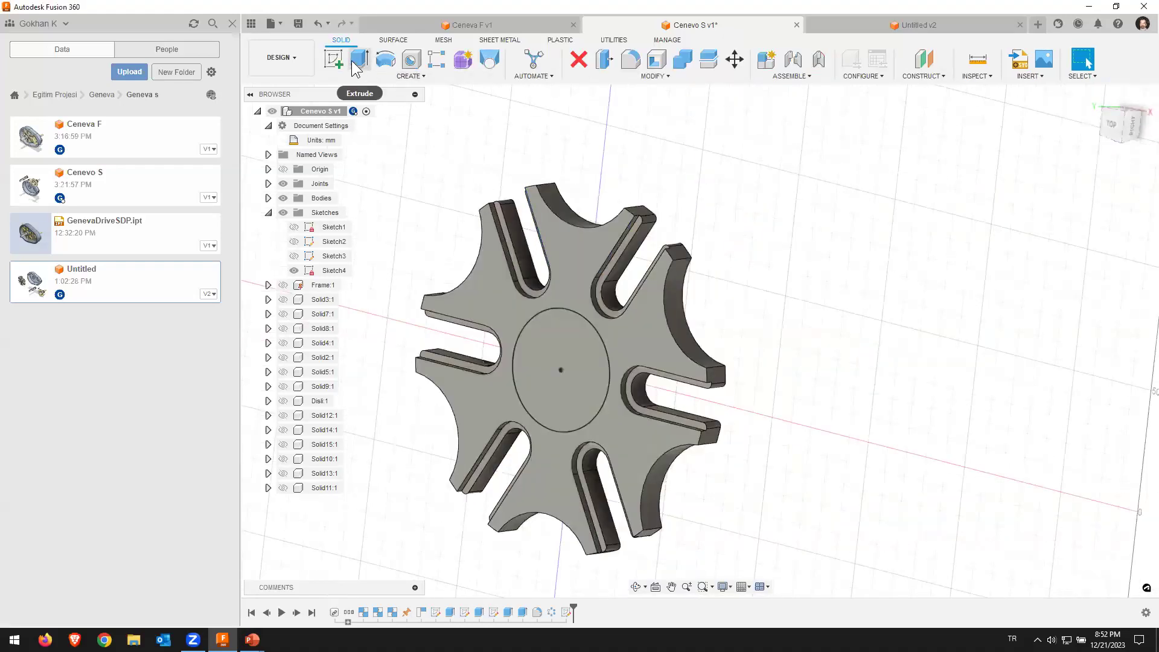
mouse_move(358, 60)
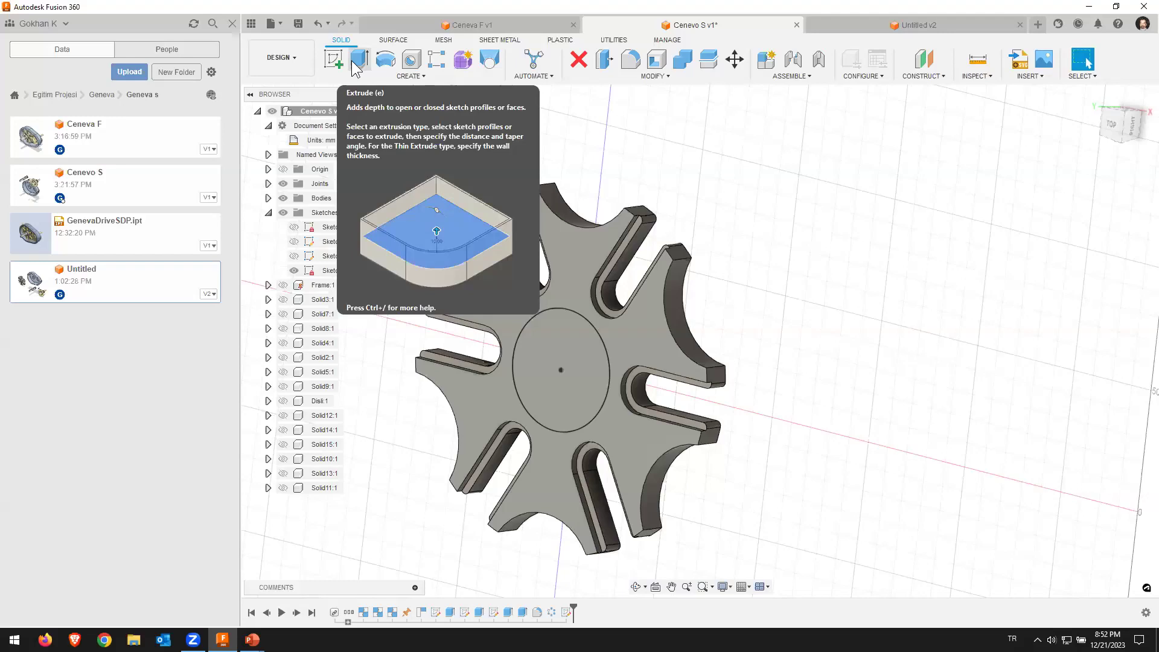
Step: Extrude the Ø50 mm circle 13 mm as a Join to form the hub boss
left_click(358, 65)
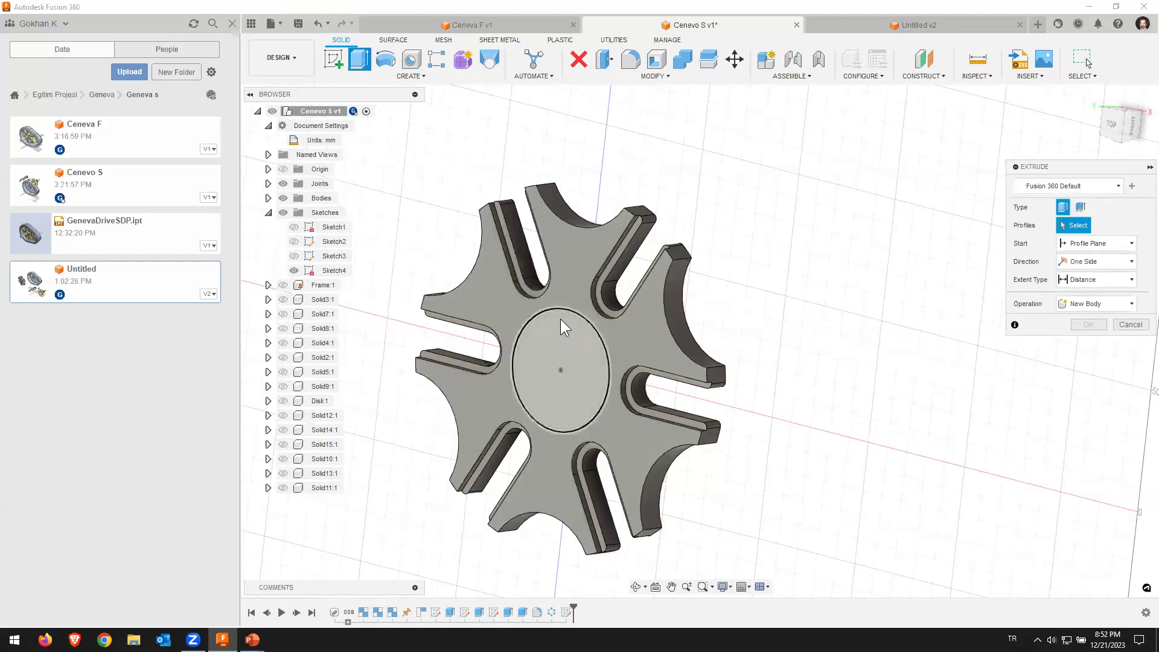
left_click(560, 319)
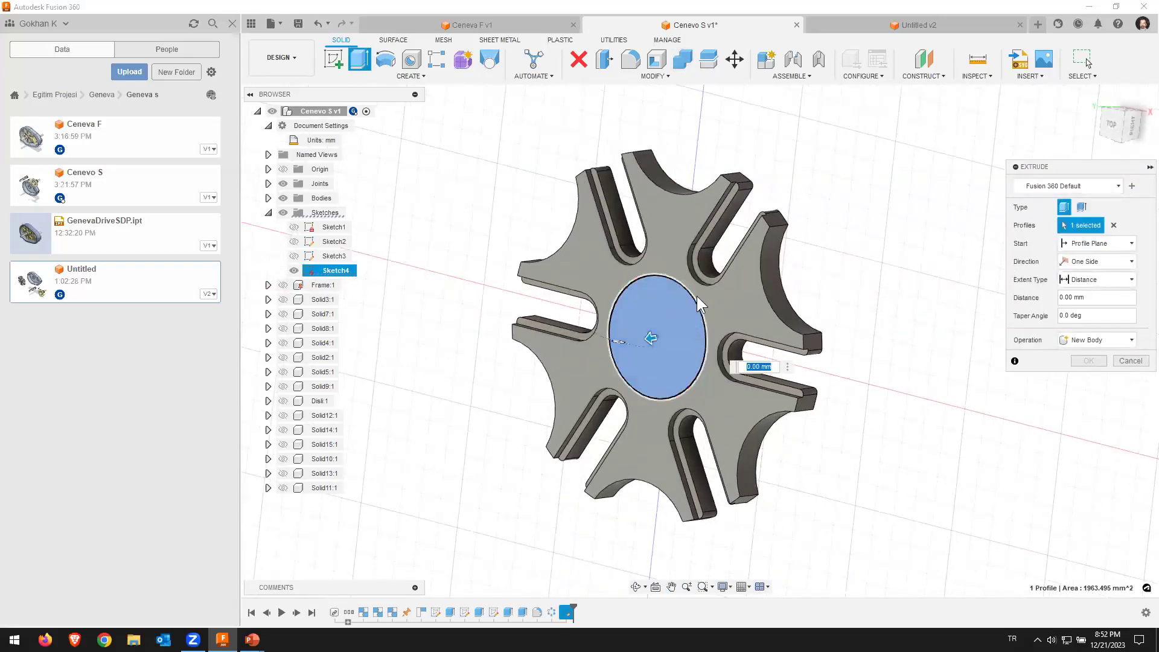
middle_click_drag(809, 249, 833, 260, "shift")
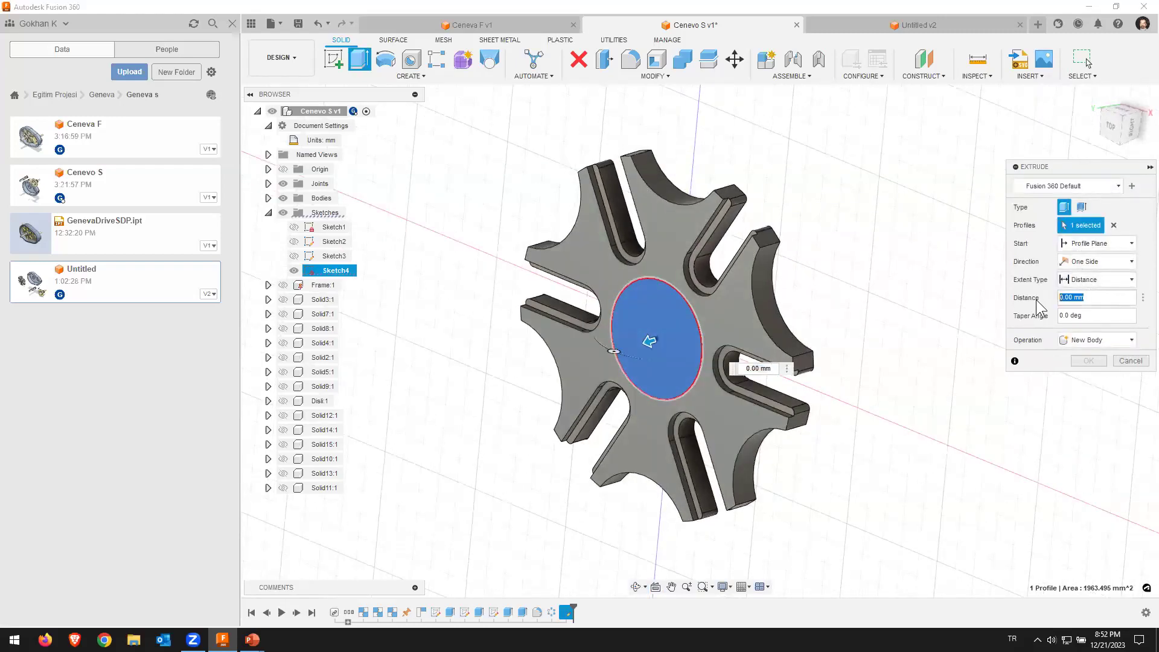
type("13")
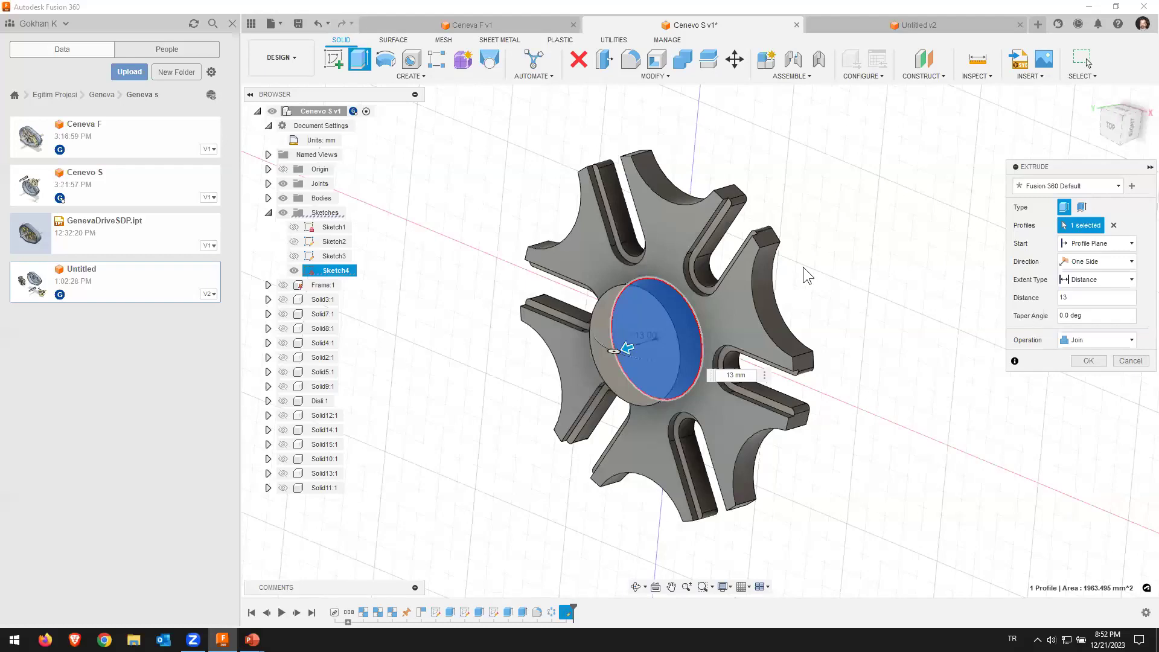
left_click(1090, 338)
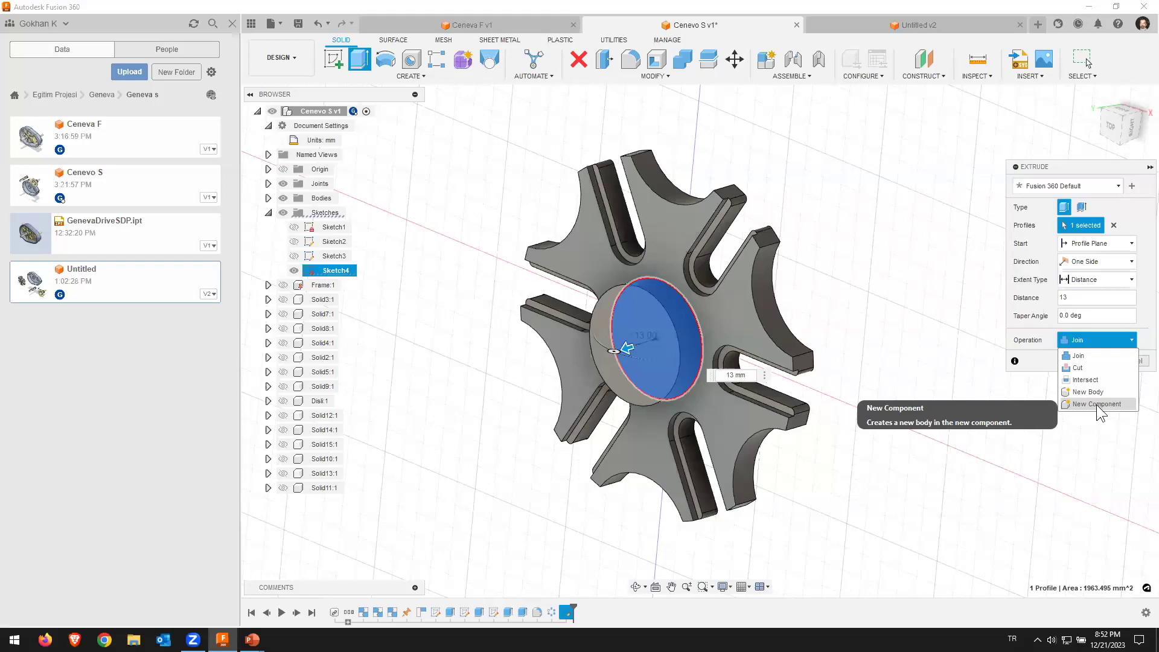
left_click(1089, 342)
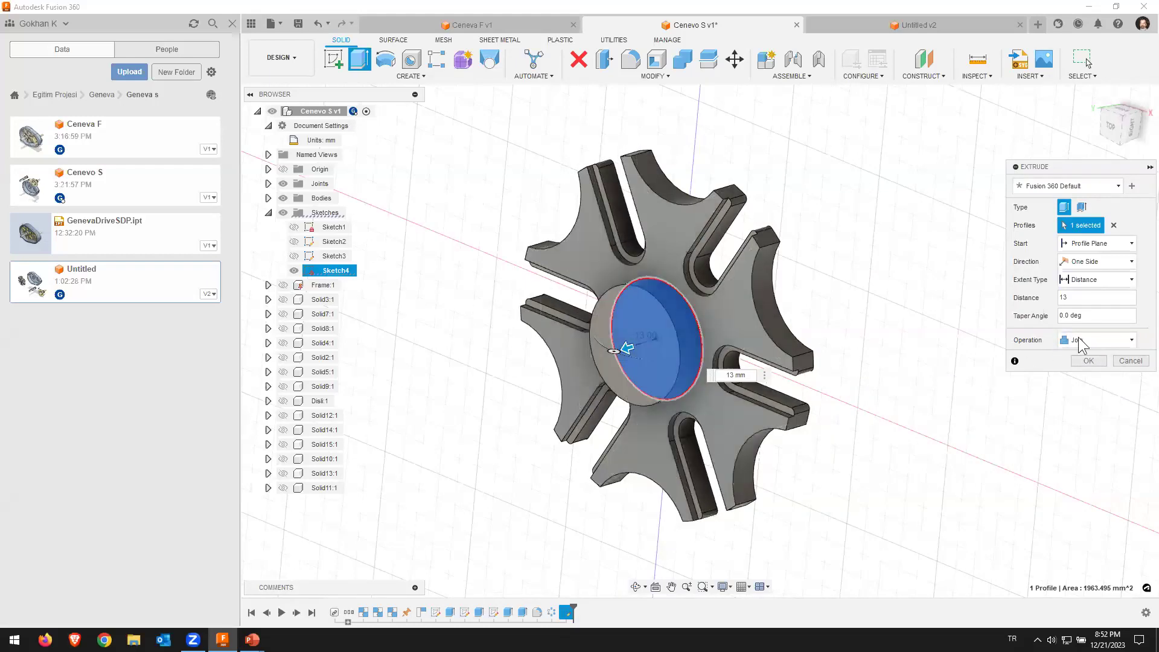
left_click(1092, 360)
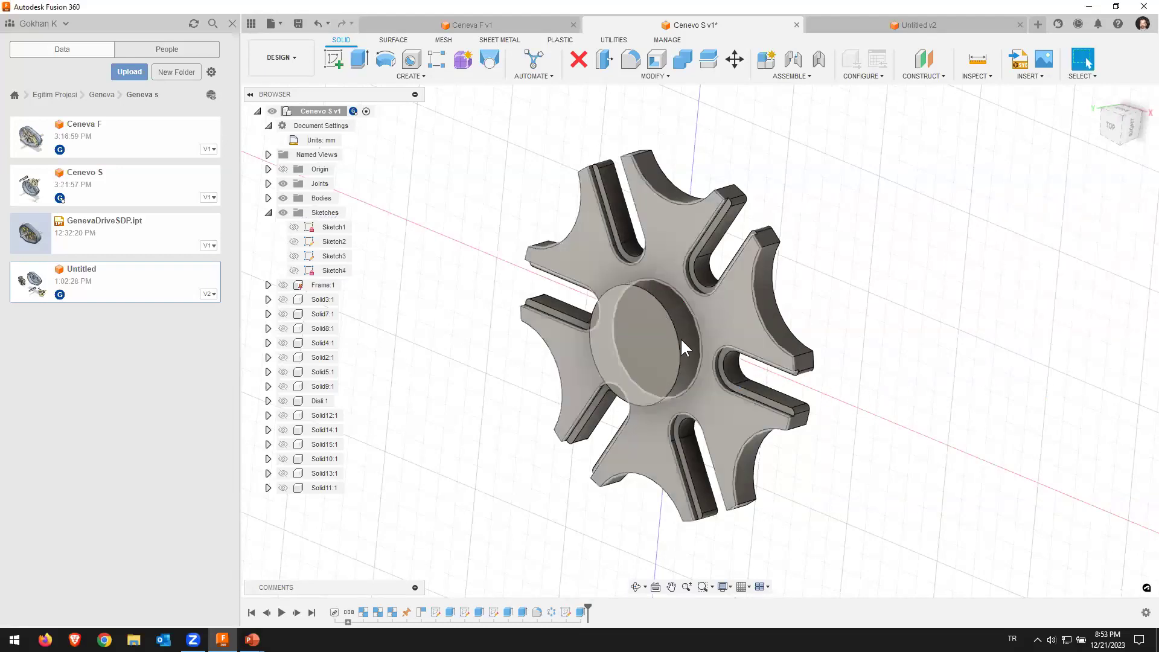
Step: Bevel the top circular edge of the hub boss with a 1 mm chamfer
mouse_move(644, 336)
middle_mouse_down("shift")
mouse_move(655, 356)
mouse_move(723, 331)
middle_mouse_up("shift")
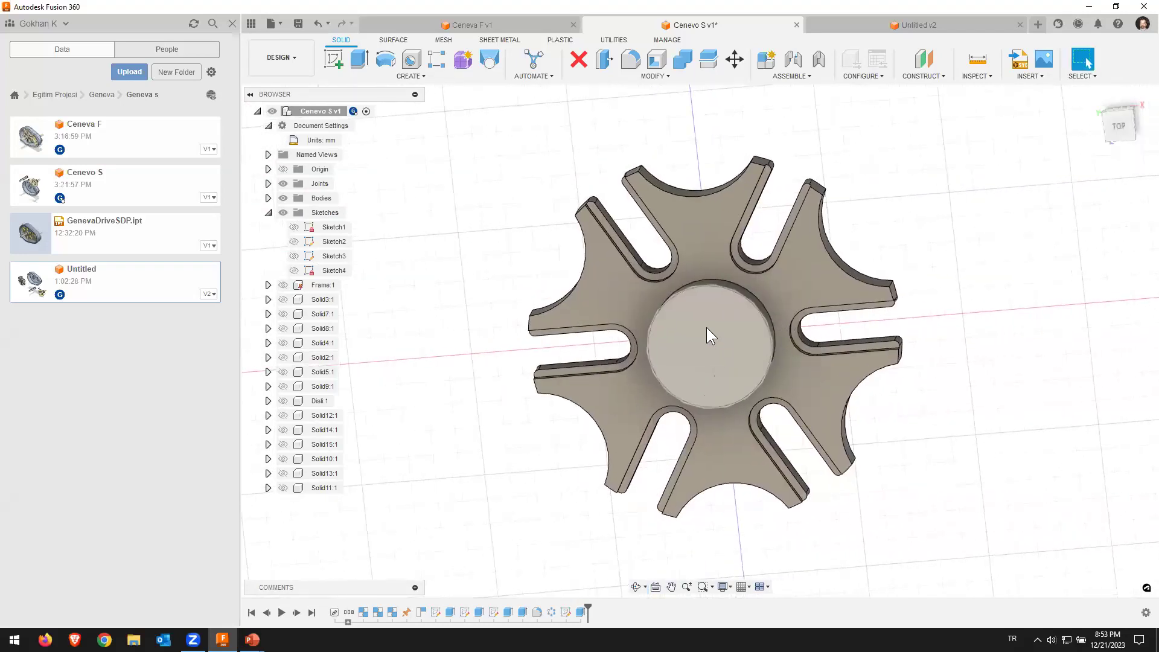
mouse_move(692, 325)
middle_mouse_down("shift")
mouse_move(780, 319)
mouse_move(696, 301)
middle_mouse_up("shift")
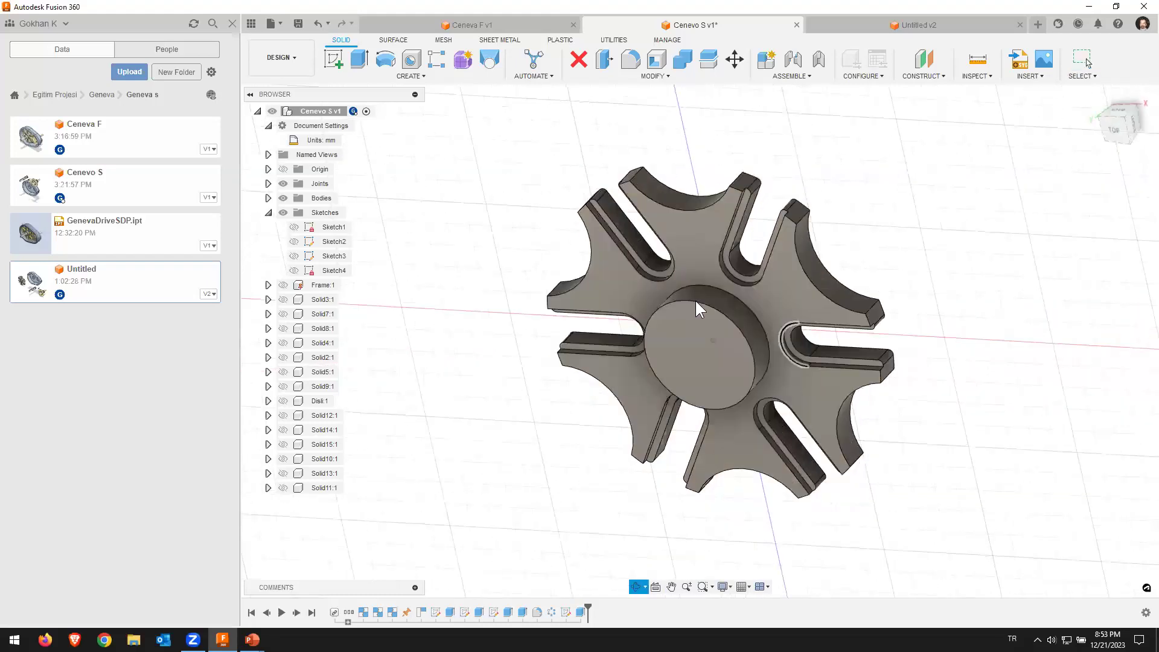
scroll(746, 290, "up", 2)
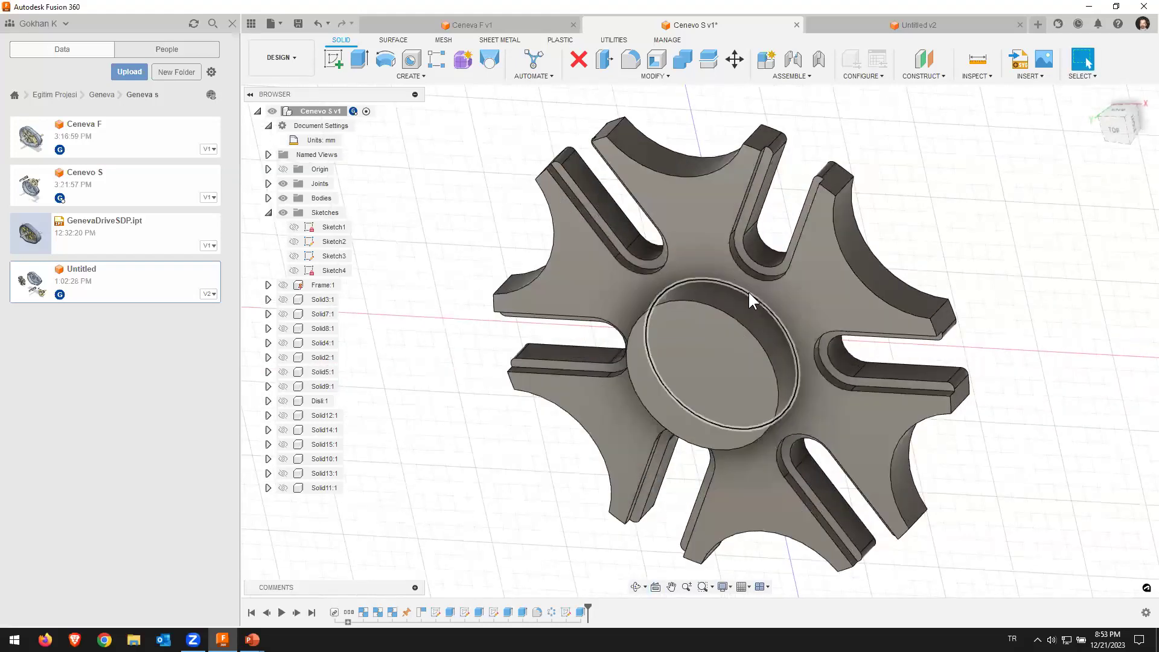
left_click(649, 76)
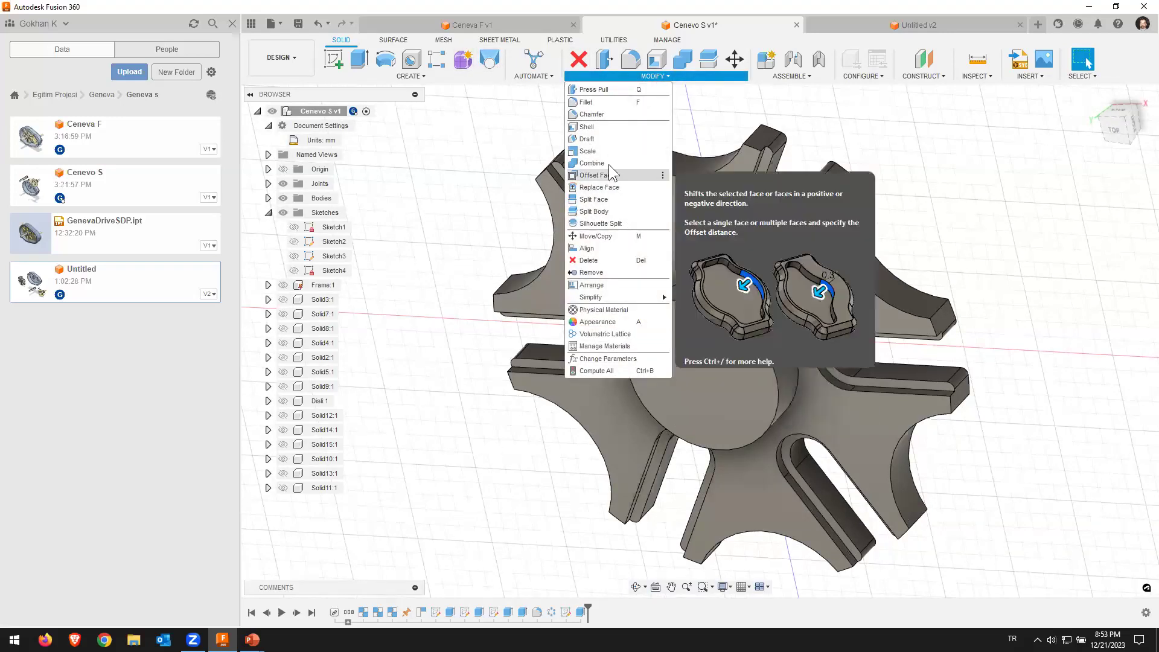
left_click(597, 115)
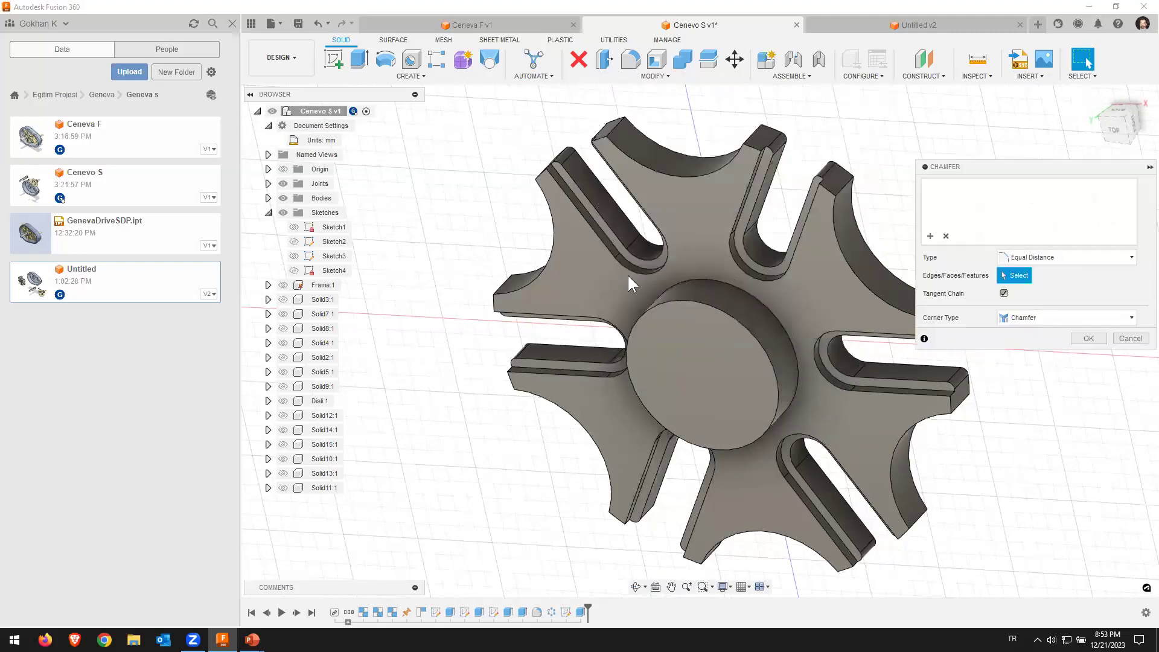
left_click(749, 330)
left_click(1034, 186)
type("1")
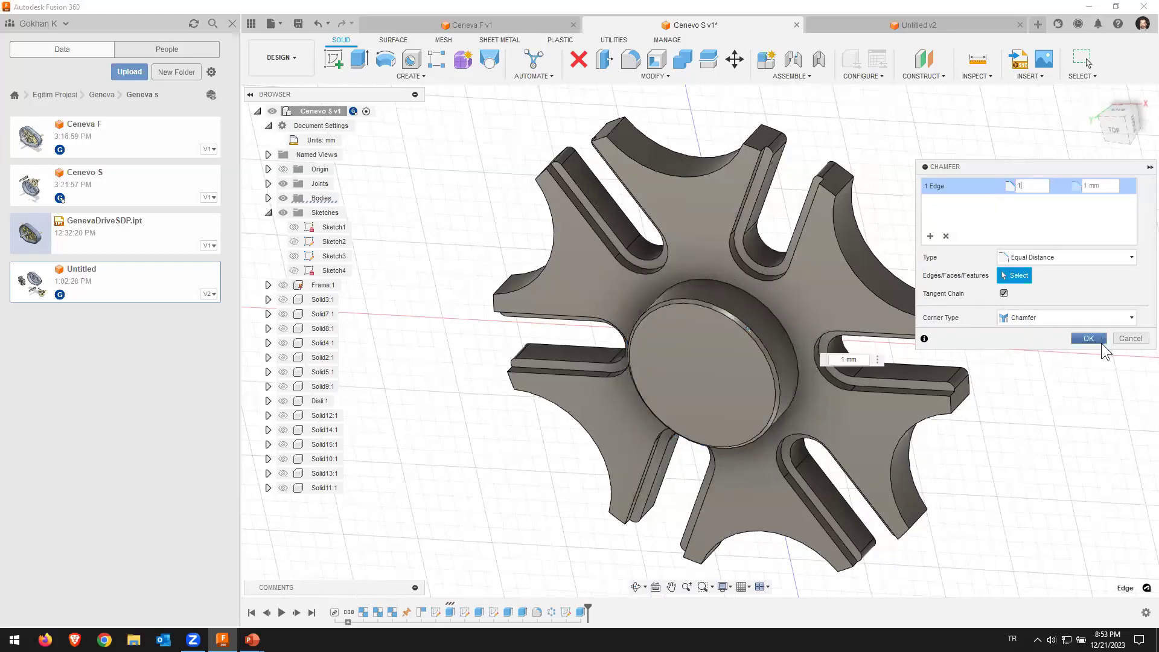
left_click(1097, 337)
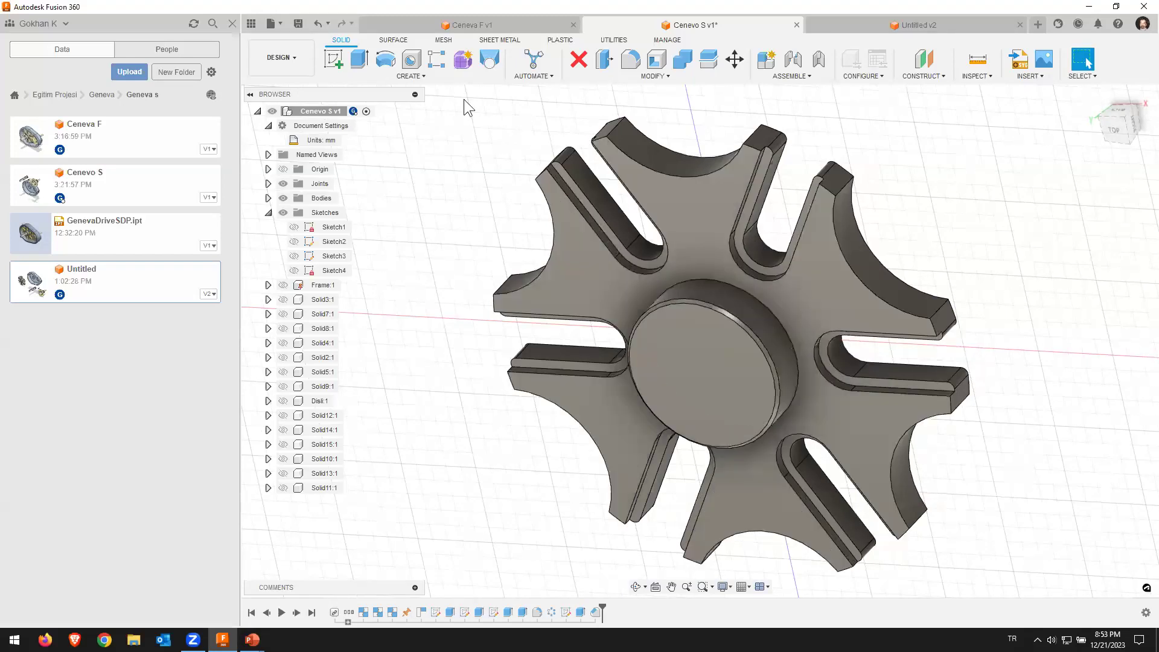
Step: Fillet the circular edge at the base of the hub boss with a 3 mm radius
left_click(631, 59)
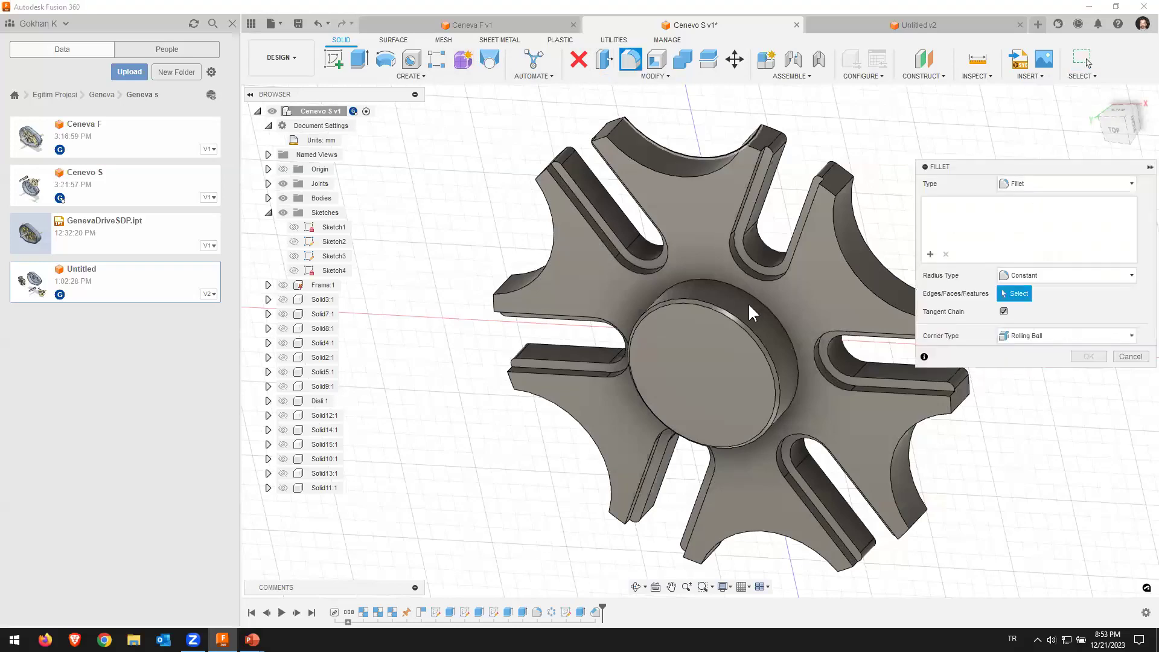
left_click(751, 296)
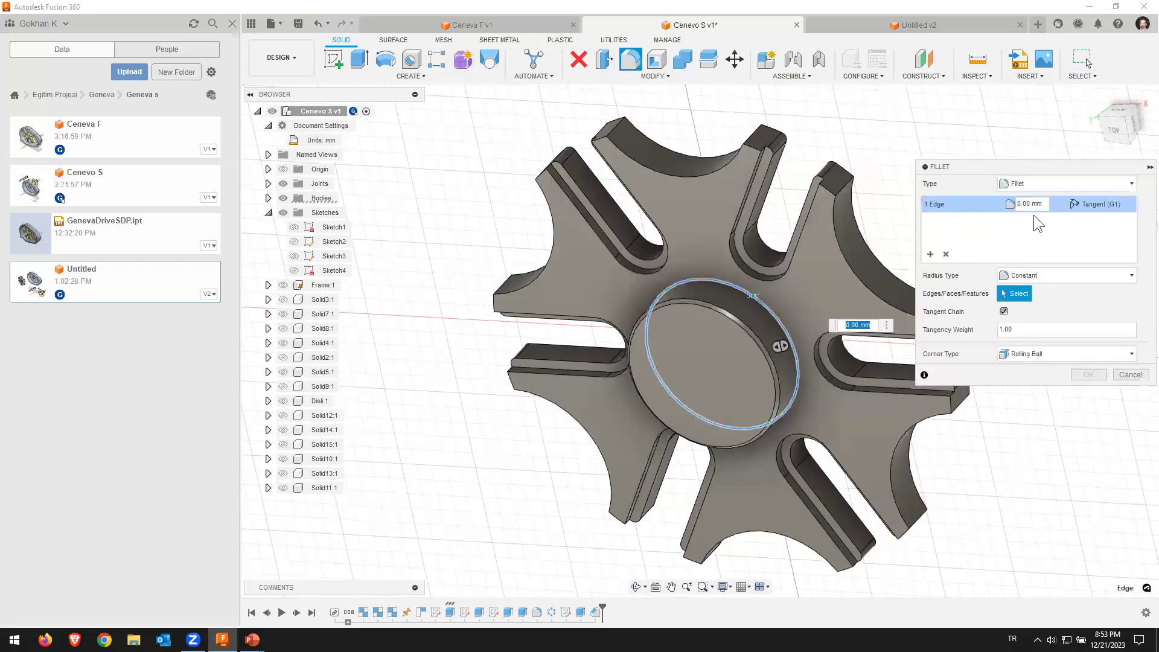
left_click(1041, 204)
key("BackSpace")
key("BackSpace")
key("BackSpace")
key("BackSpace")
key("BackSpace")
key("BackSpace")
key("BackSpace")
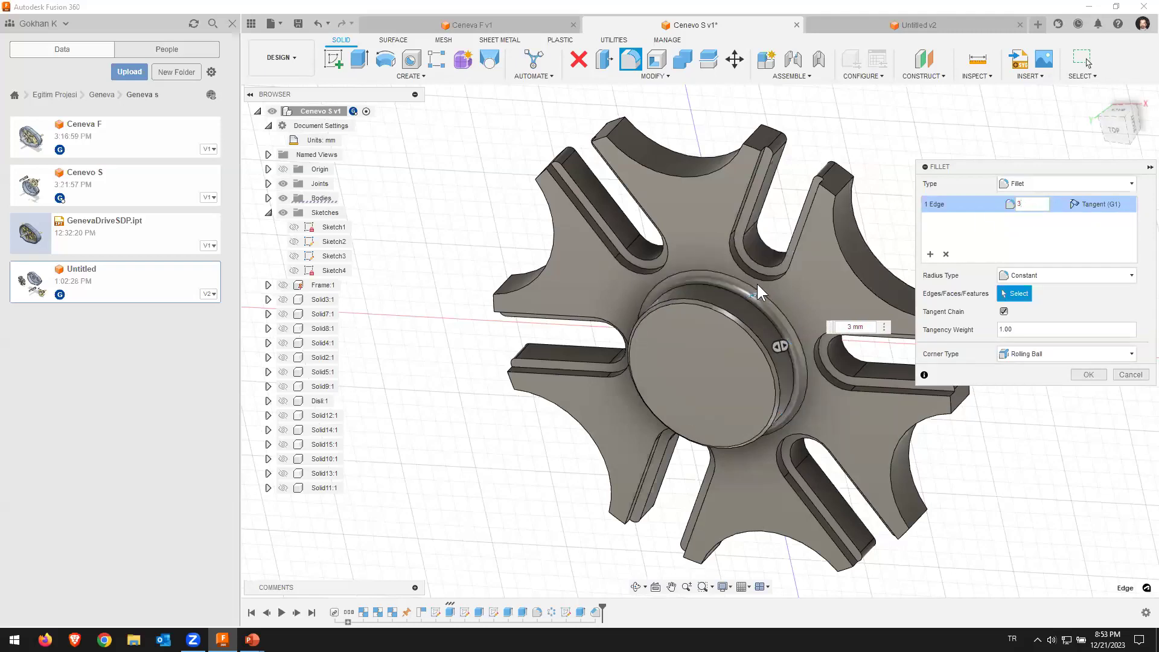
scroll(759, 310, "up", 2)
scroll(759, 310, "up", 3)
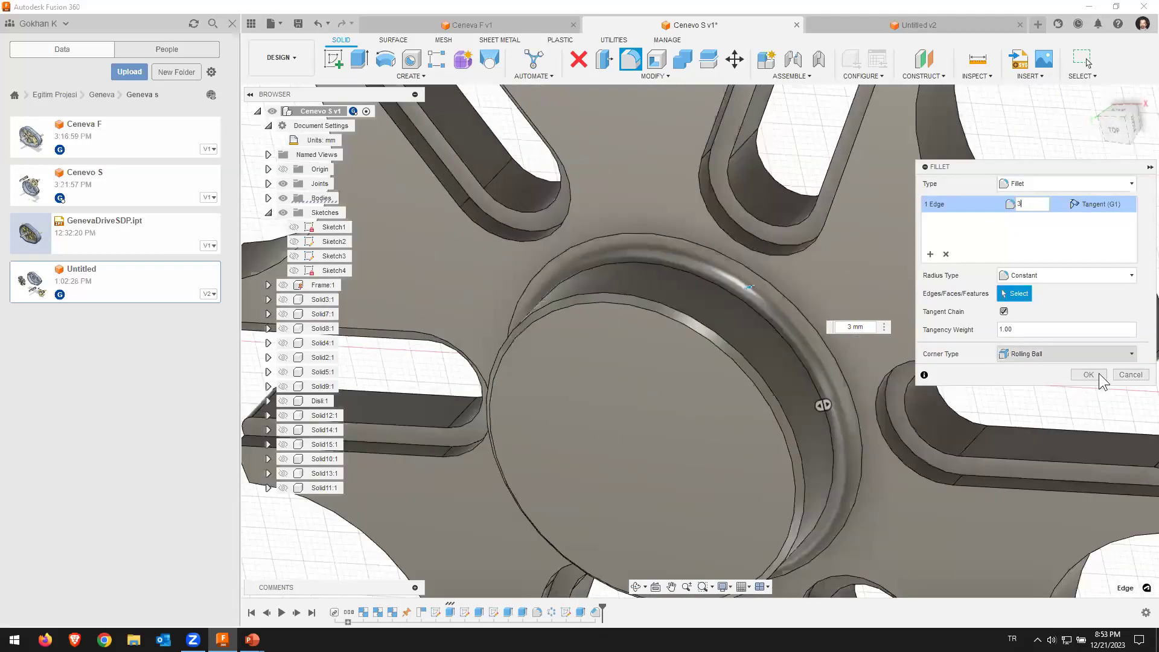
left_click(1097, 374)
Step: Adjust the view and select the top face of the hub boss
scroll(694, 305, "down", 1)
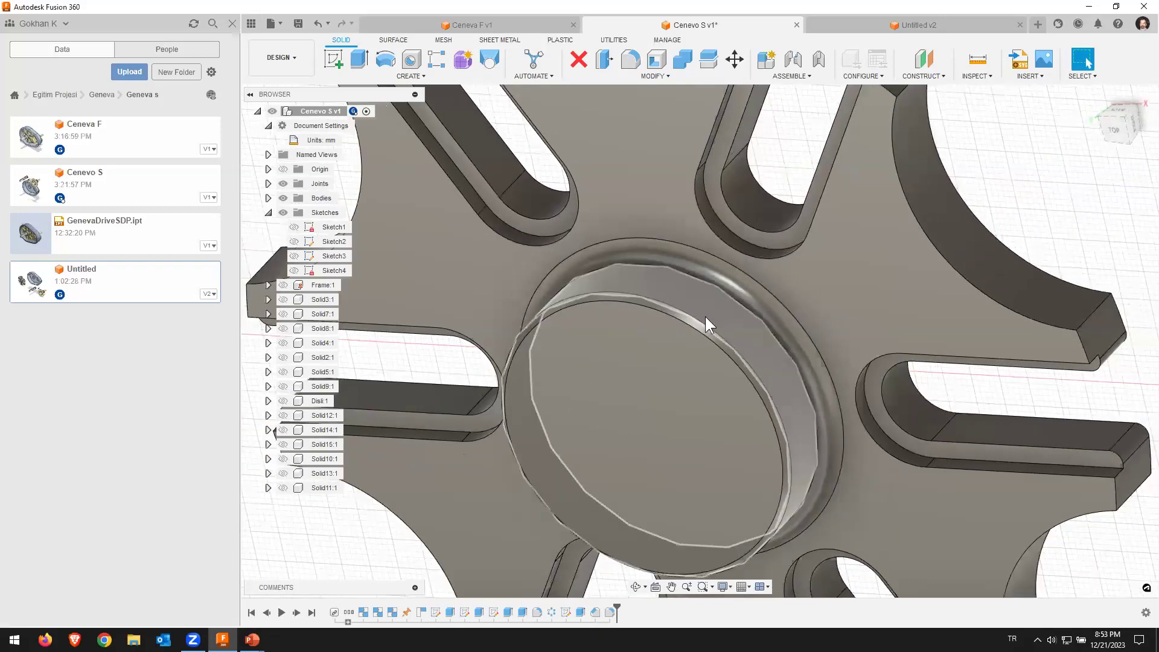
scroll(686, 295, "down", 2)
scroll(678, 281, "down", 2)
scroll(675, 276, "up", 2)
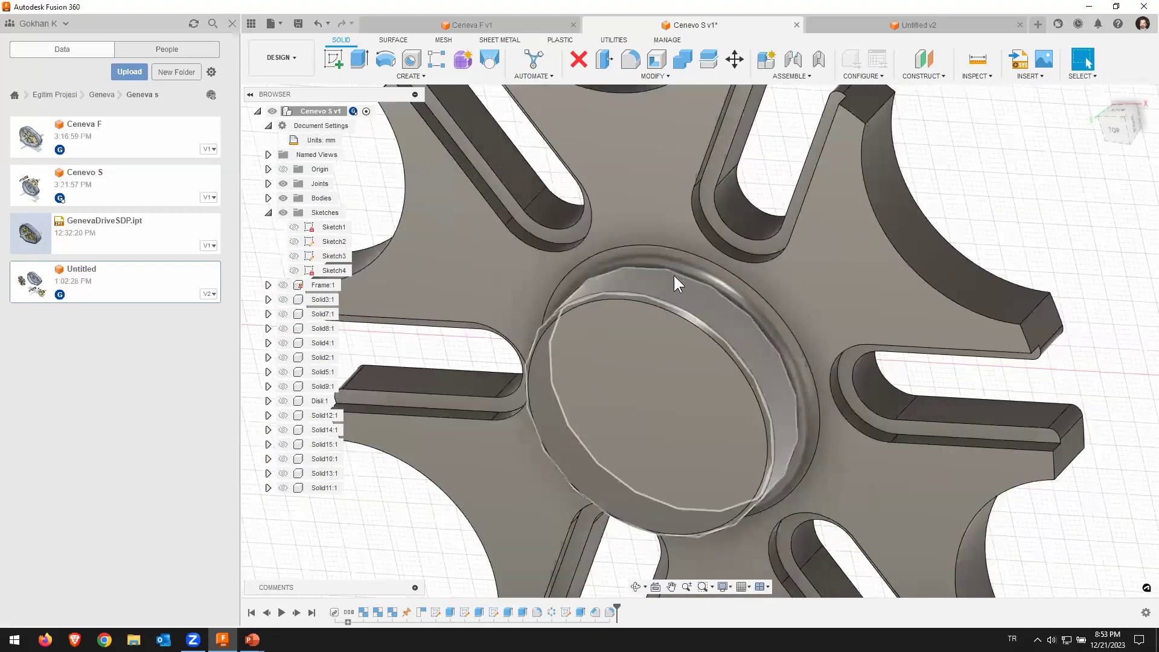
scroll(674, 276, "up", 2)
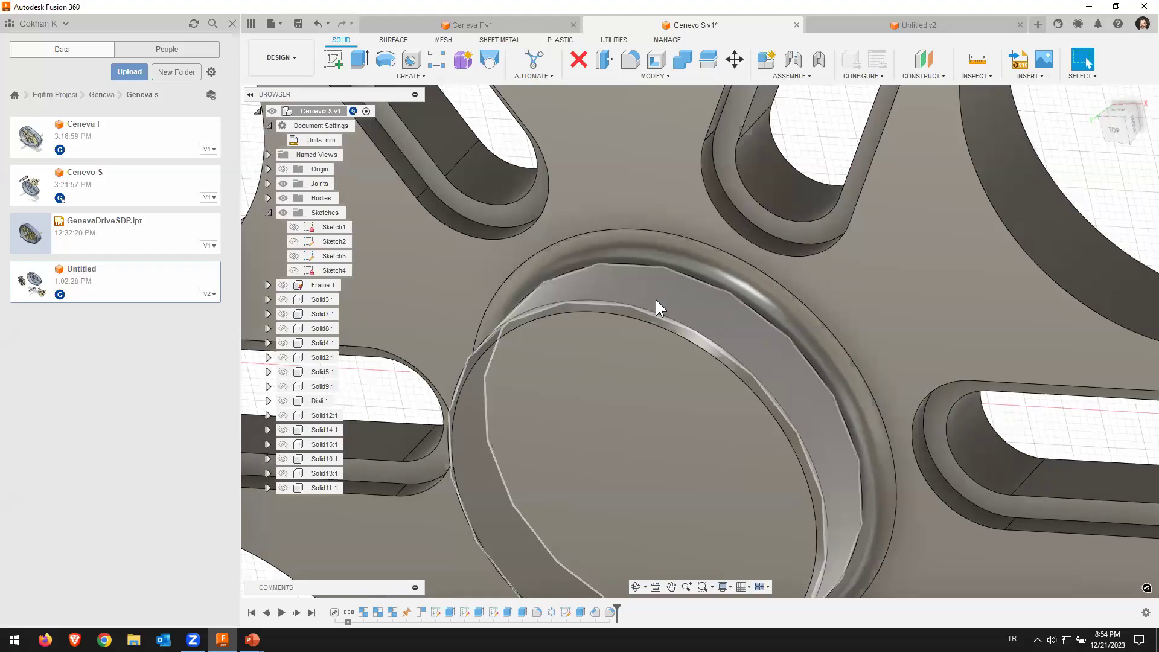
left_click_drag(656, 300, 650, 336)
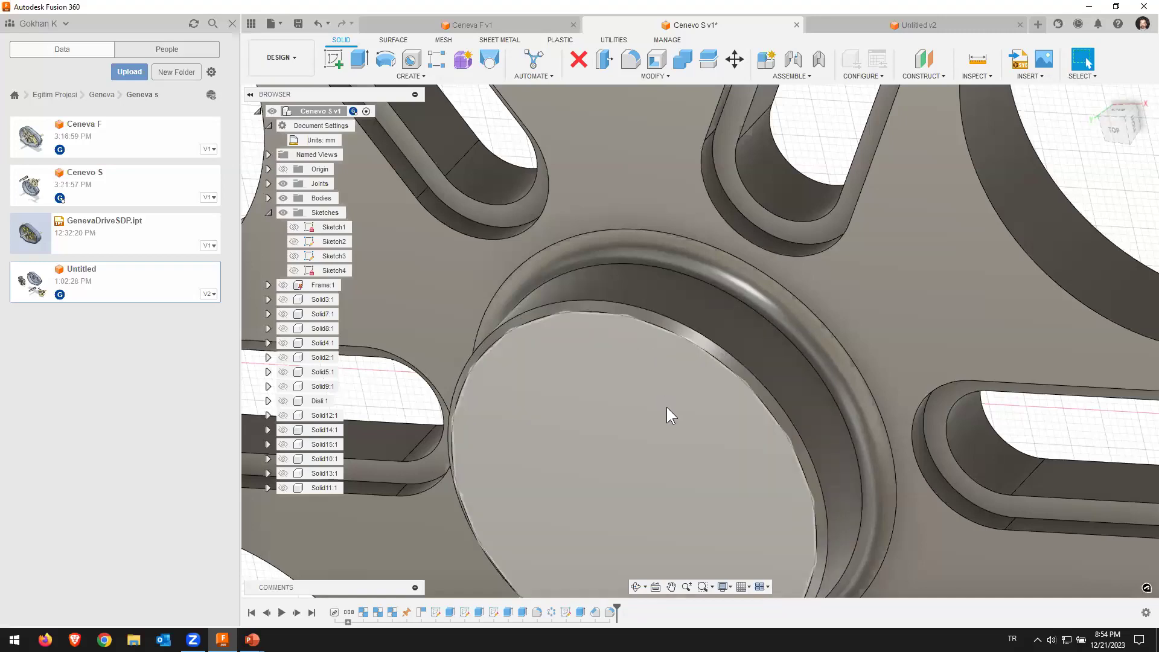
scroll(667, 410, "down", 3)
scroll(658, 425, "down", 3)
scroll(676, 437, "down", 3)
scroll(694, 446, "down", 2)
left_click(688, 445)
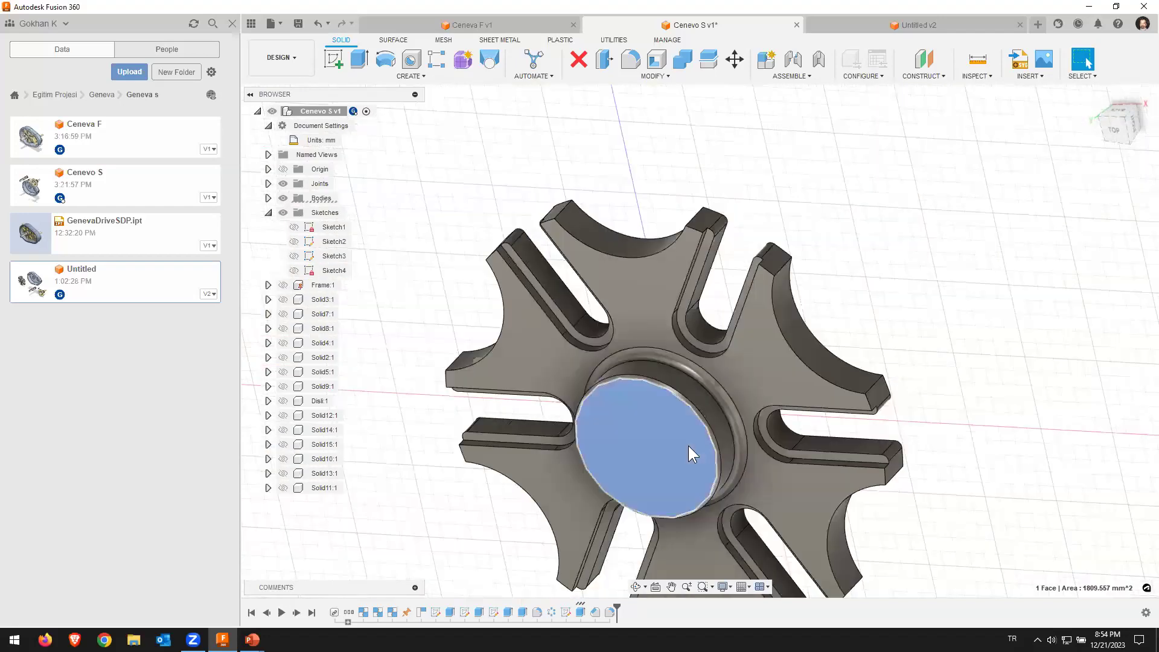
Step: On the boss top face, sketch a 35 mm centre-diameter circle at the origin and finish the sketch
middle_click_drag(722, 397, 740, 306)
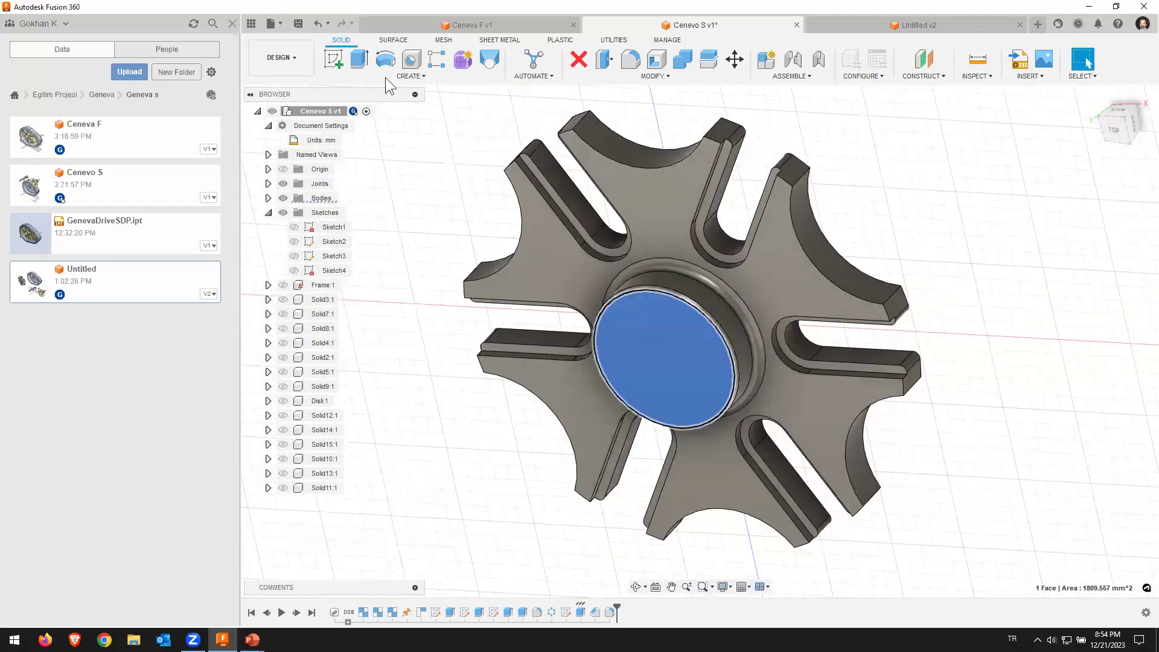
left_click(341, 56)
left_click(618, 273)
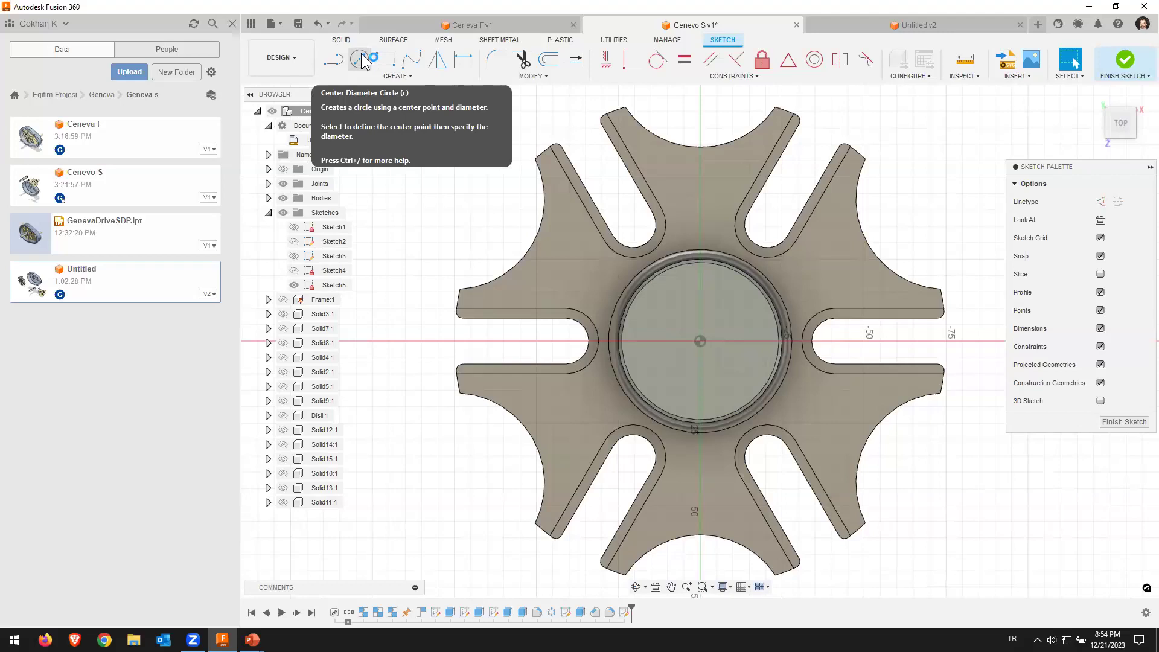
left_click(360, 60)
left_click(701, 340)
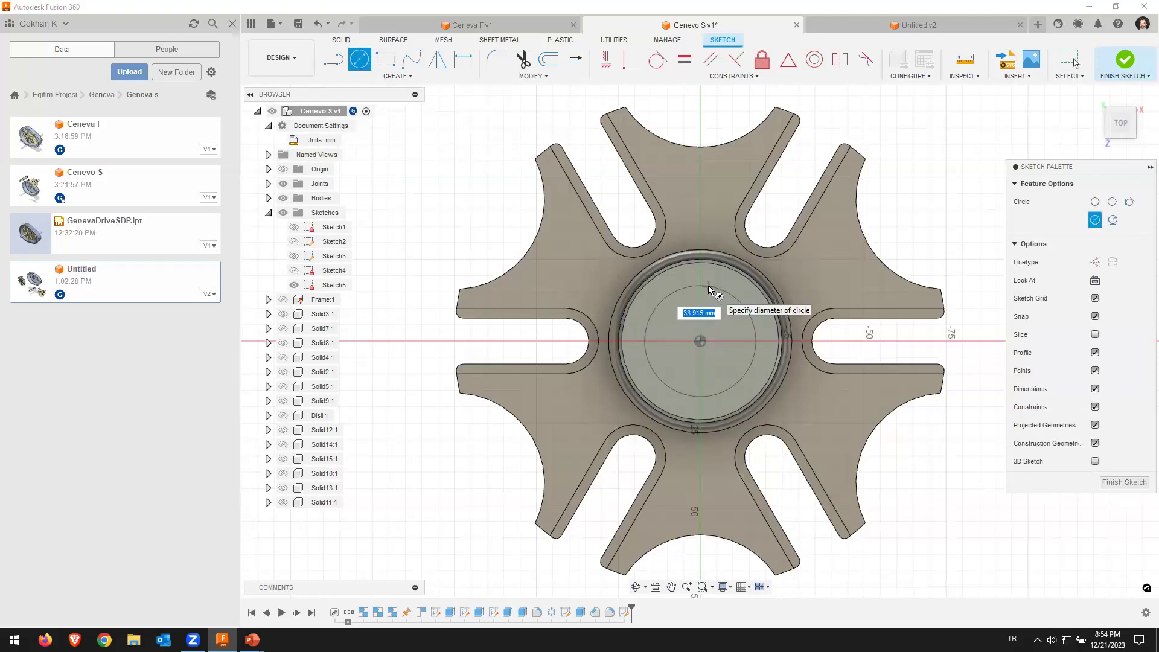
type("35")
key("Return")
key("Escape")
left_click(820, 160)
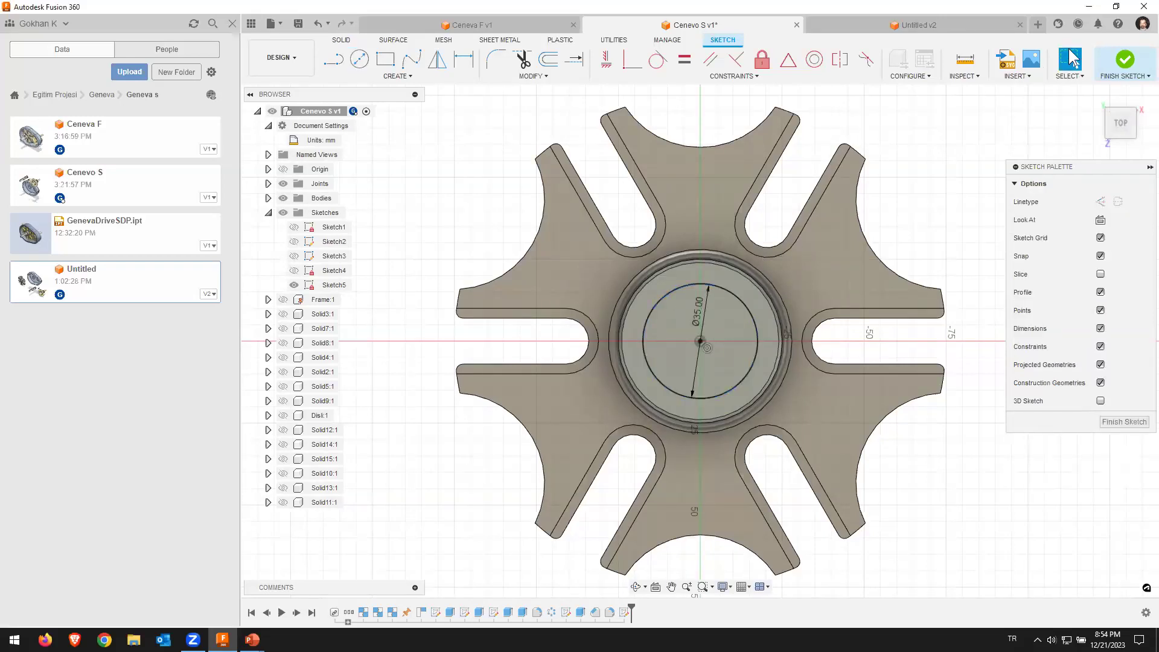
left_click(1112, 428)
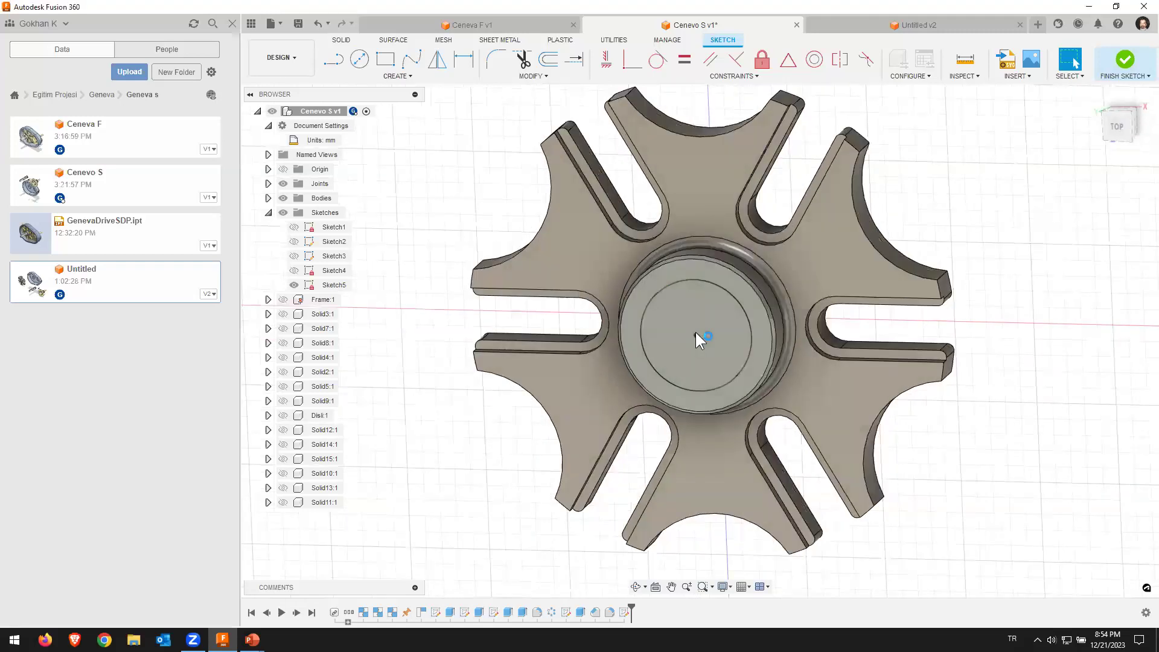
key("e")
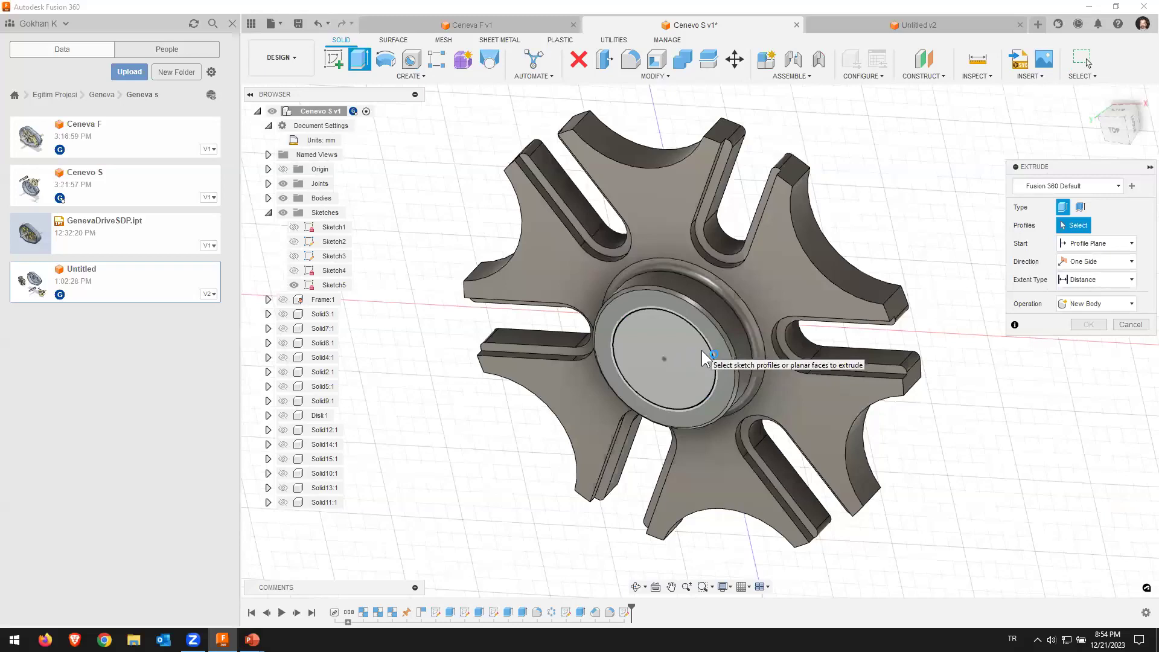
Step: Cut the 35 mm circle profile with extent All to bore through the hub
left_click(677, 335)
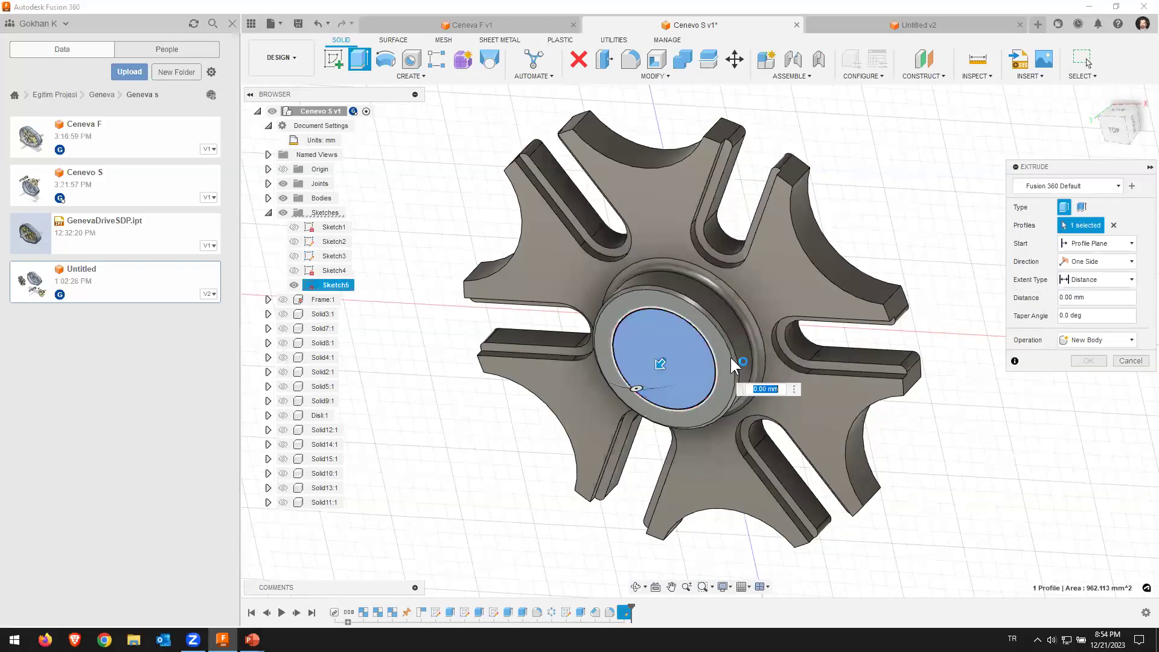
left_click(1091, 281)
left_click(1079, 320)
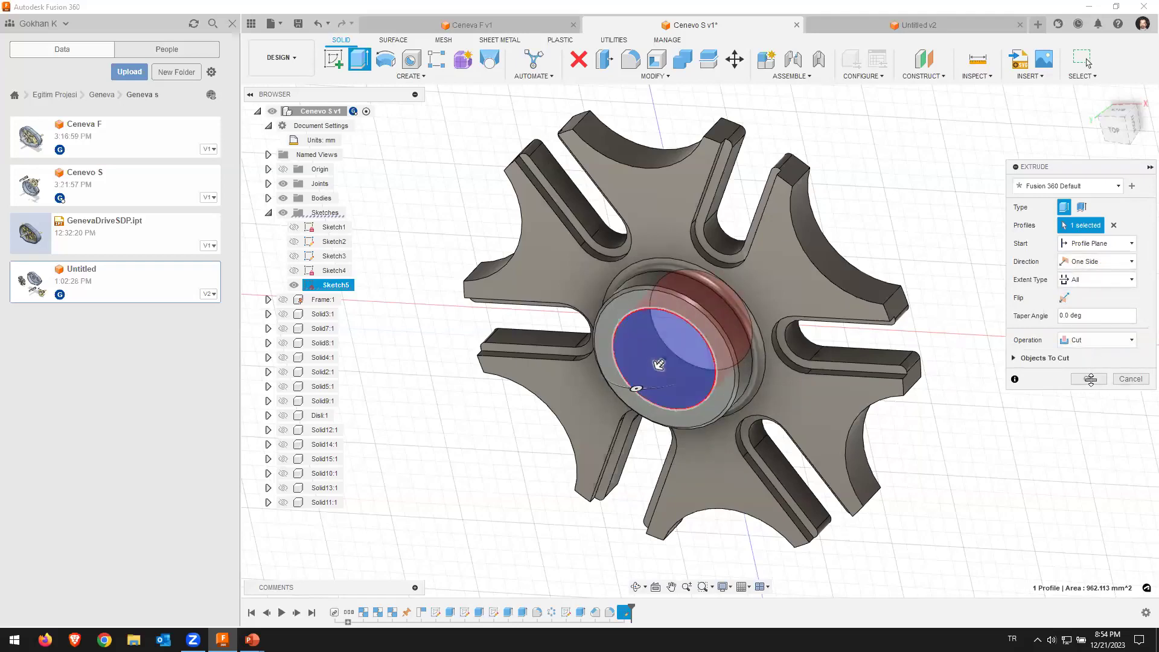
left_click(1089, 379)
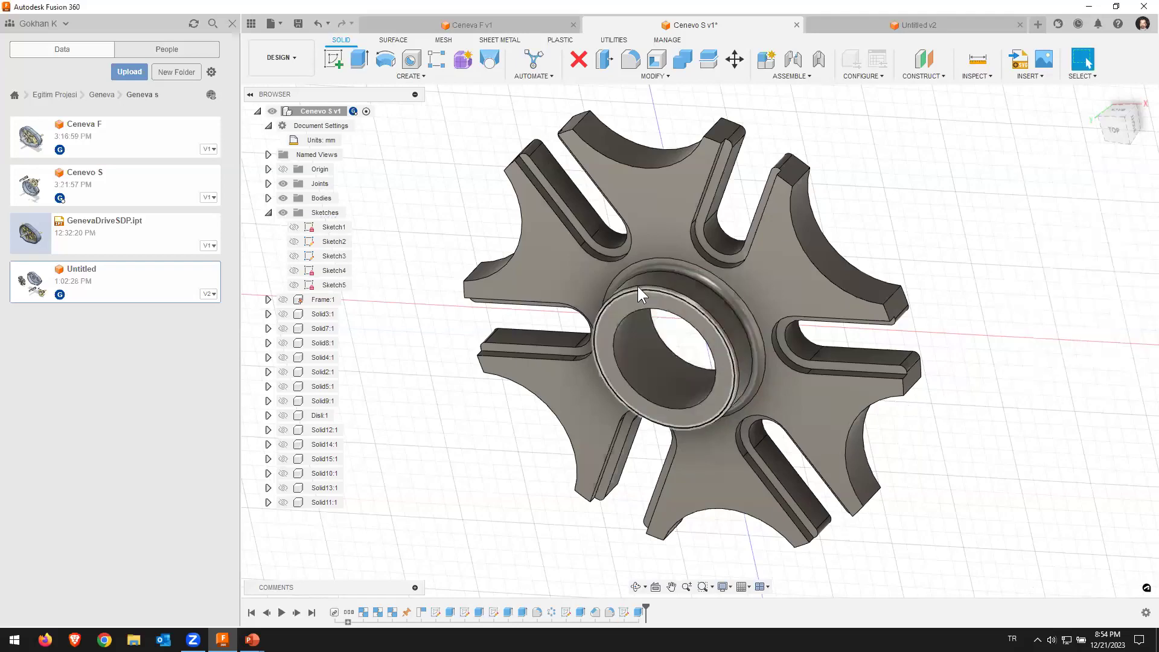
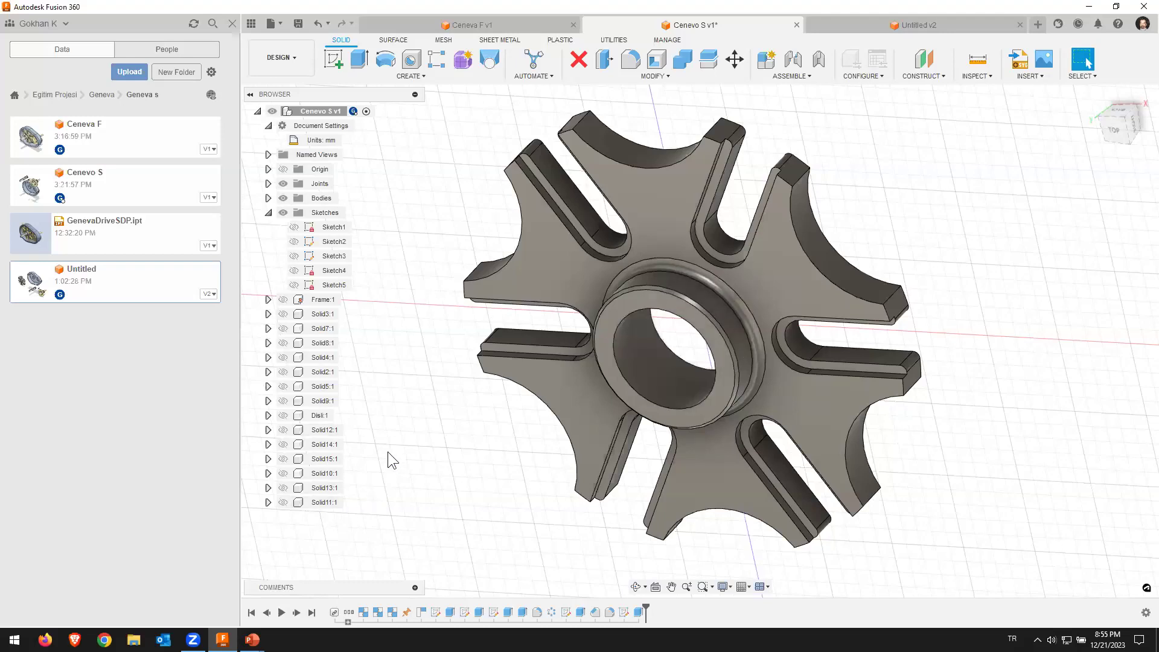
Step: Reopen the hub's bore cut feature (Extrude6) from the timeline for editing
mouse_move(561, 468)
middle_mouse_down("shift")
mouse_move(593, 437)
mouse_move(628, 459)
middle_mouse_up("shift")
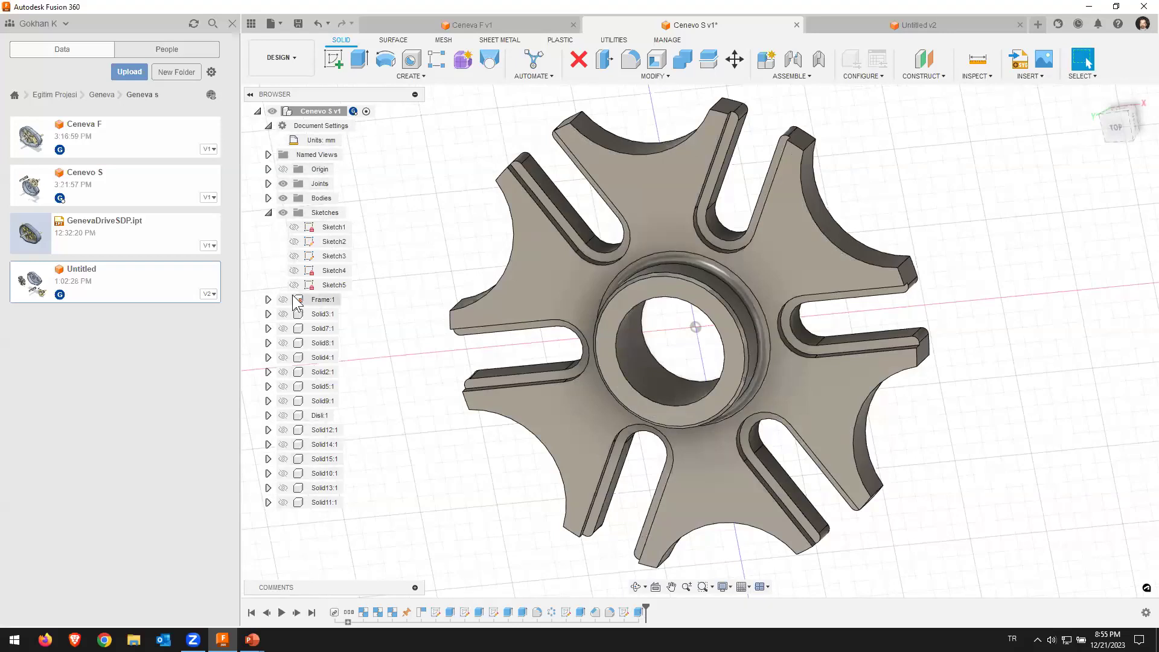
left_click(641, 612)
right_click(640, 613)
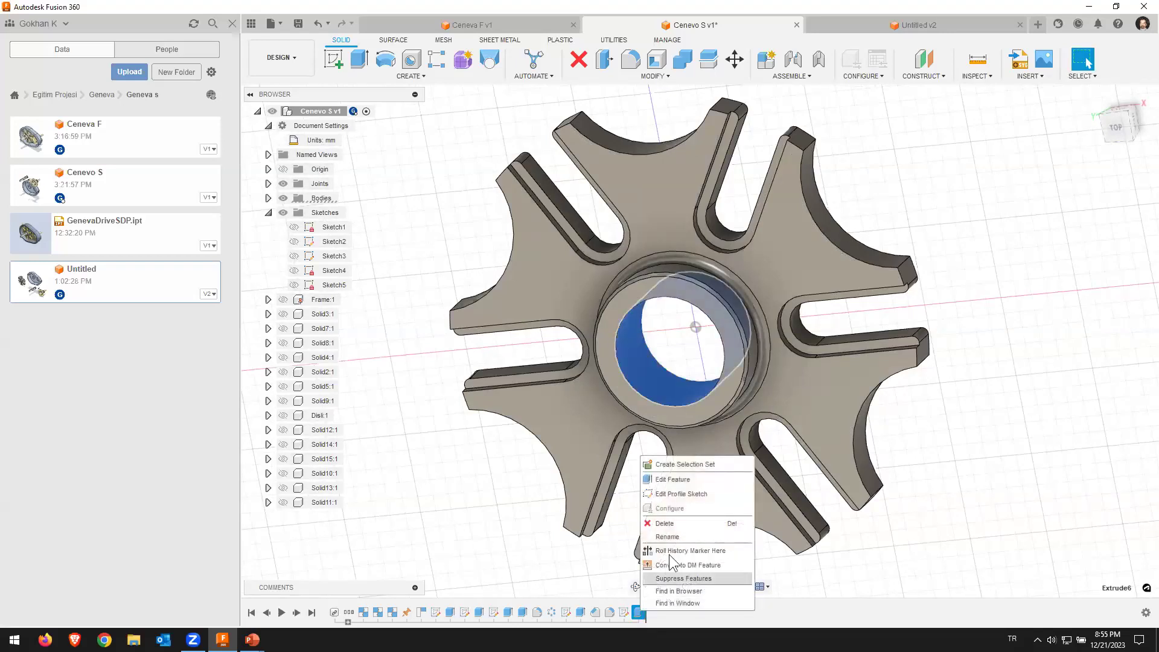
left_click(672, 479)
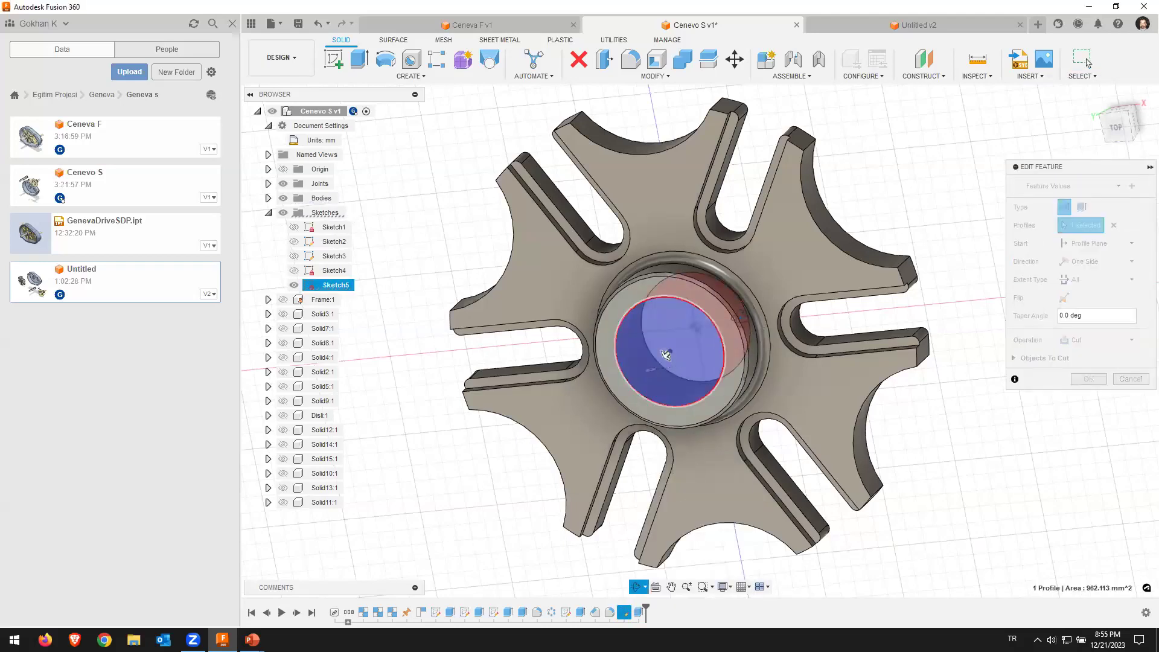
middle_click_drag(732, 330, 640, 359, "shift")
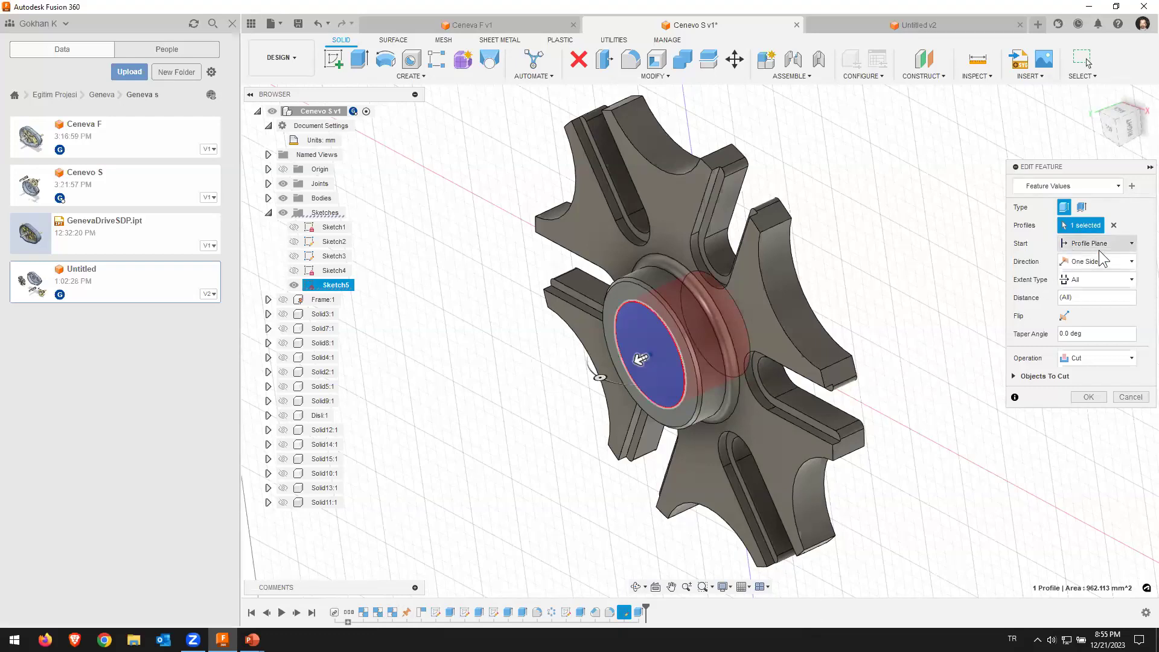
Step: Change the cut's extent from through-all to a 5 mm distance and apply it
left_click(1090, 282)
left_click(1087, 317)
left_click(1084, 296)
type("5")
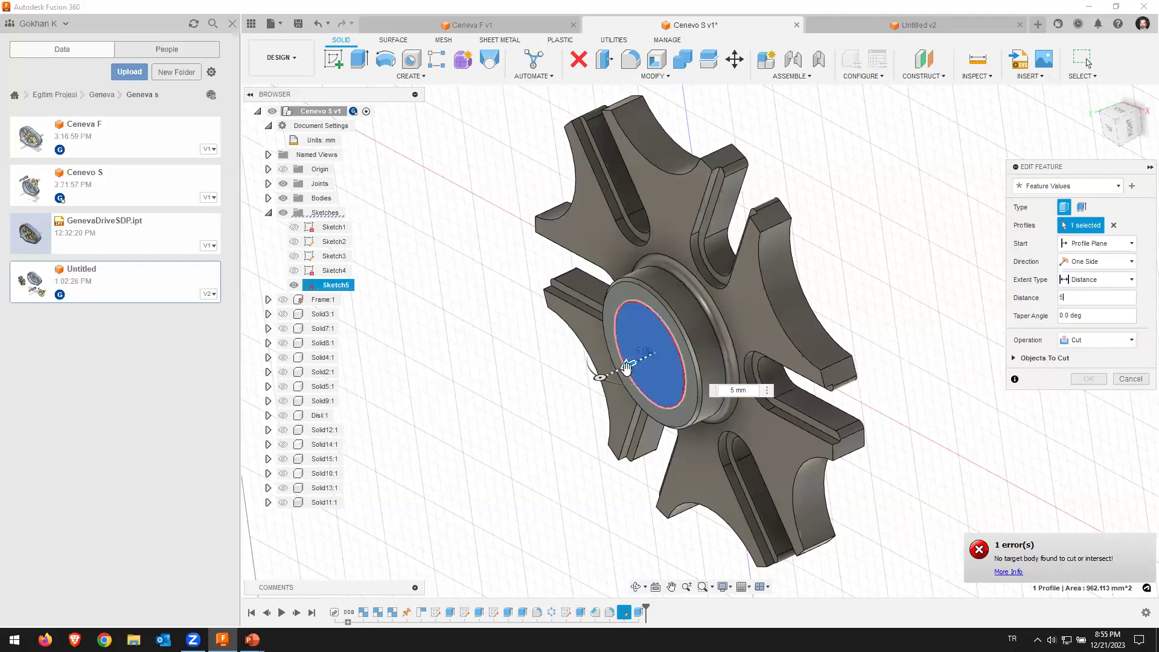
left_click_drag(628, 367, 652, 360)
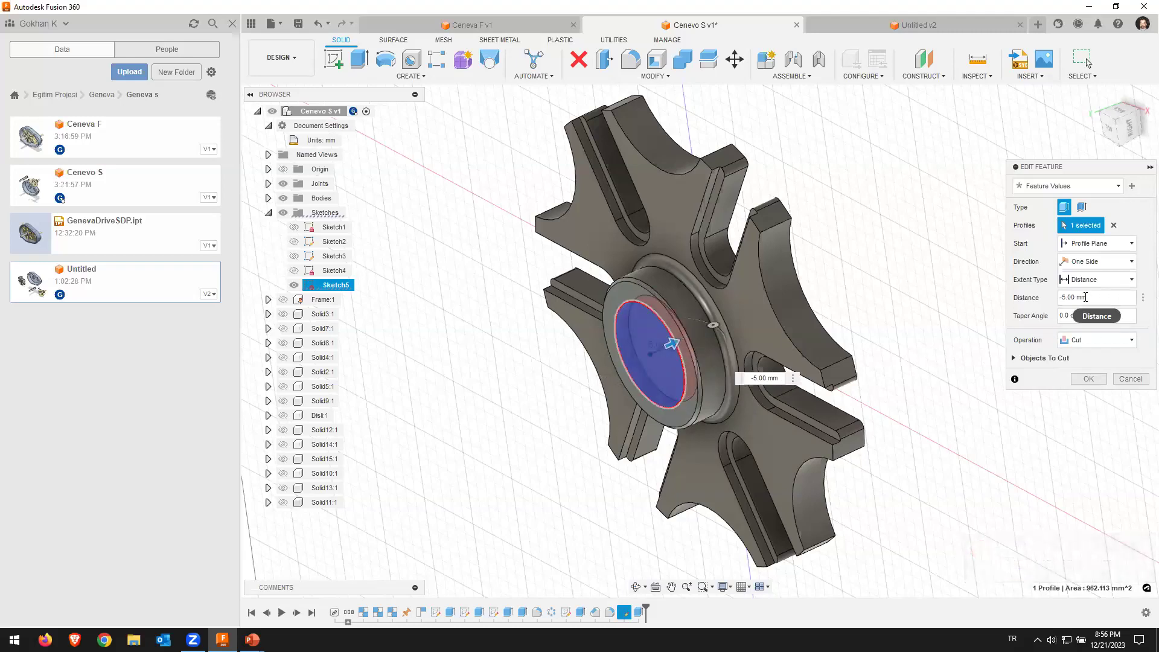
left_click(1065, 297)
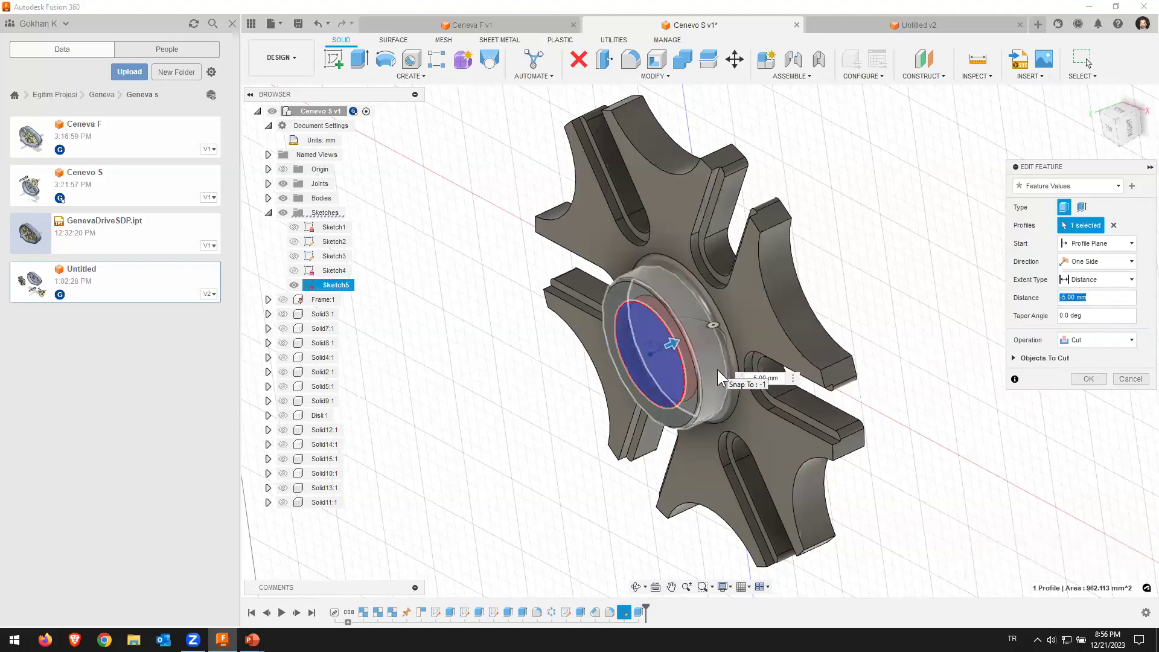
left_click(1098, 281)
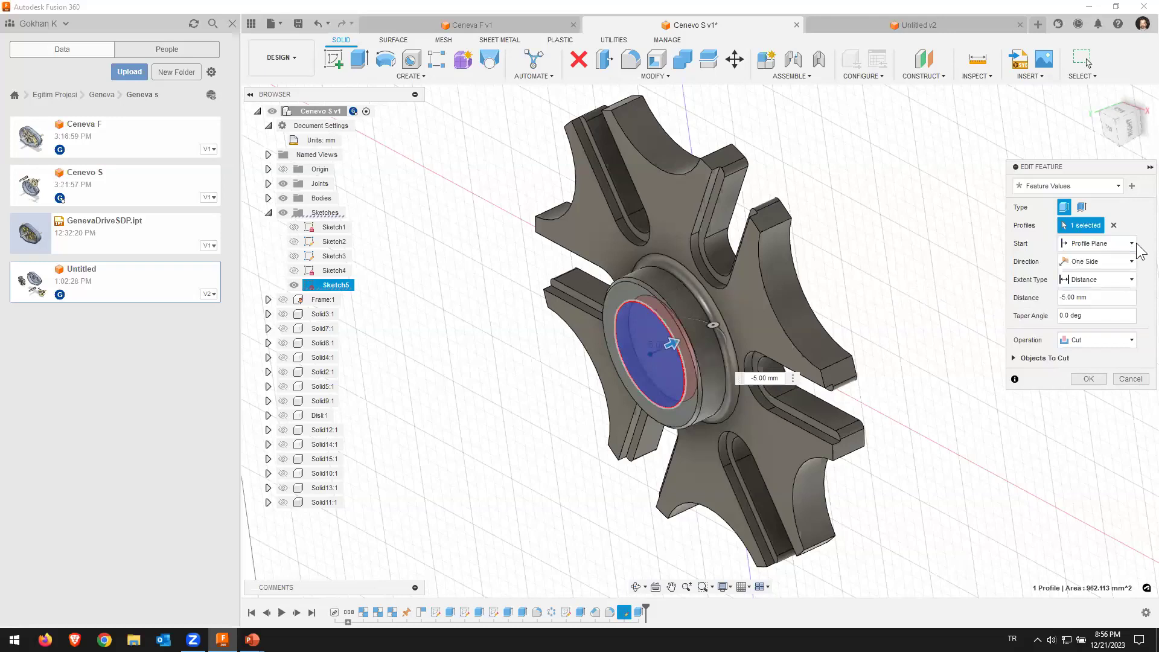
left_click(1085, 288)
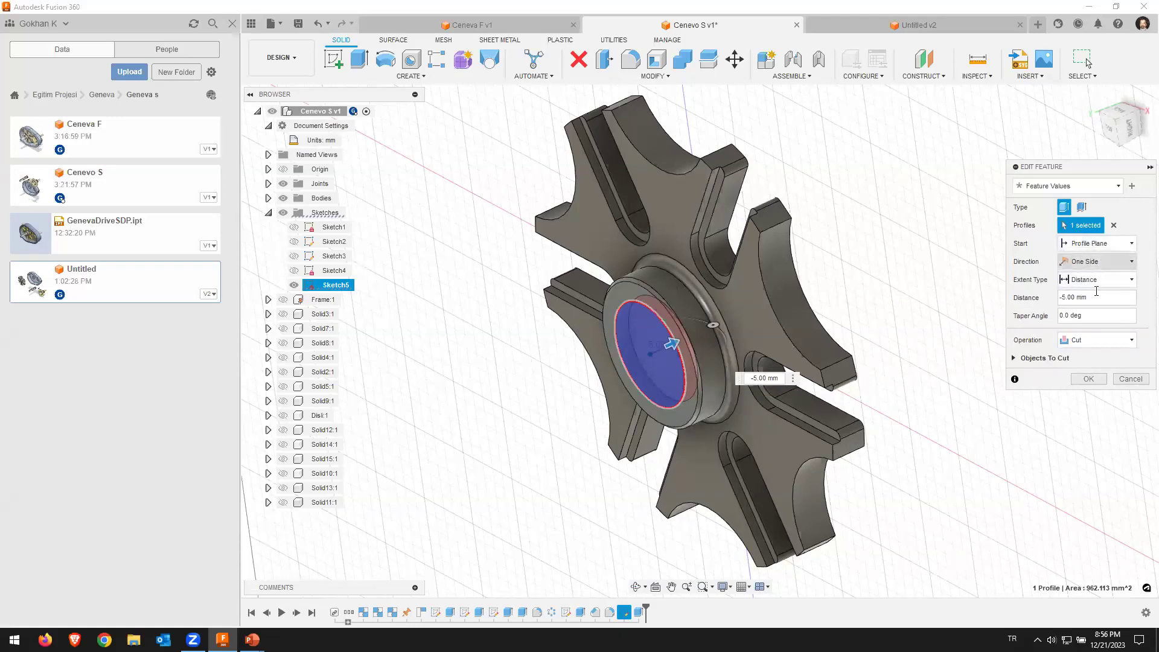
left_click(1094, 380)
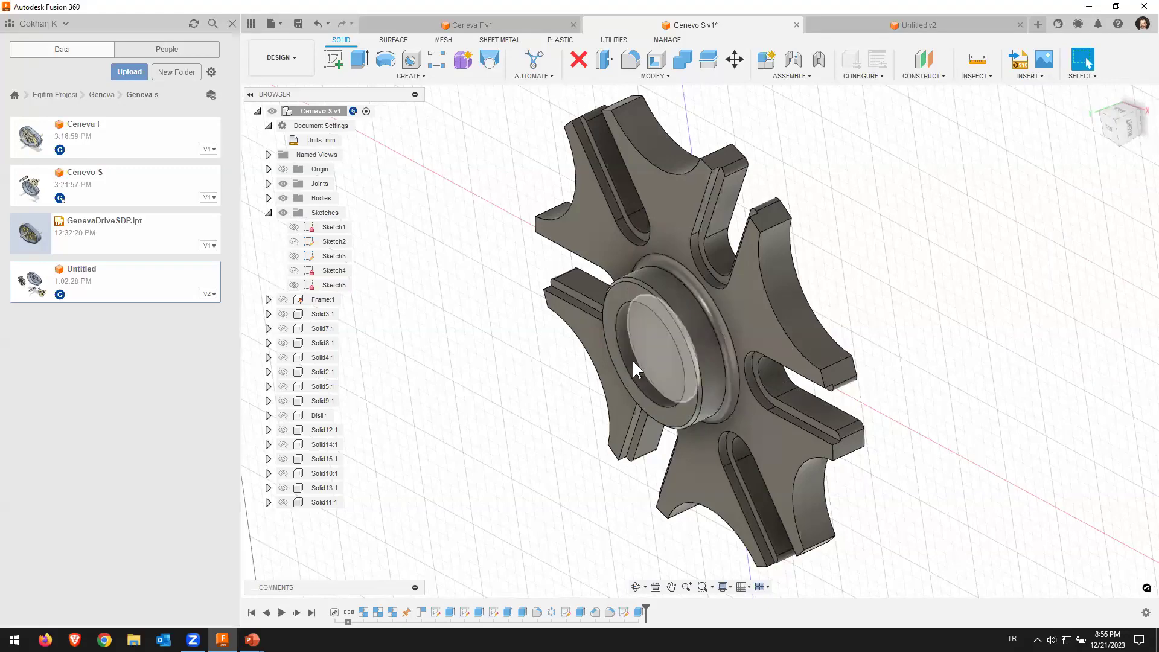
Step: View the wheel from the top and select the hub's flat centre face
middle_click_drag(632, 360, 658, 368, "shift")
left_click(1087, 62)
left_click(1120, 121)
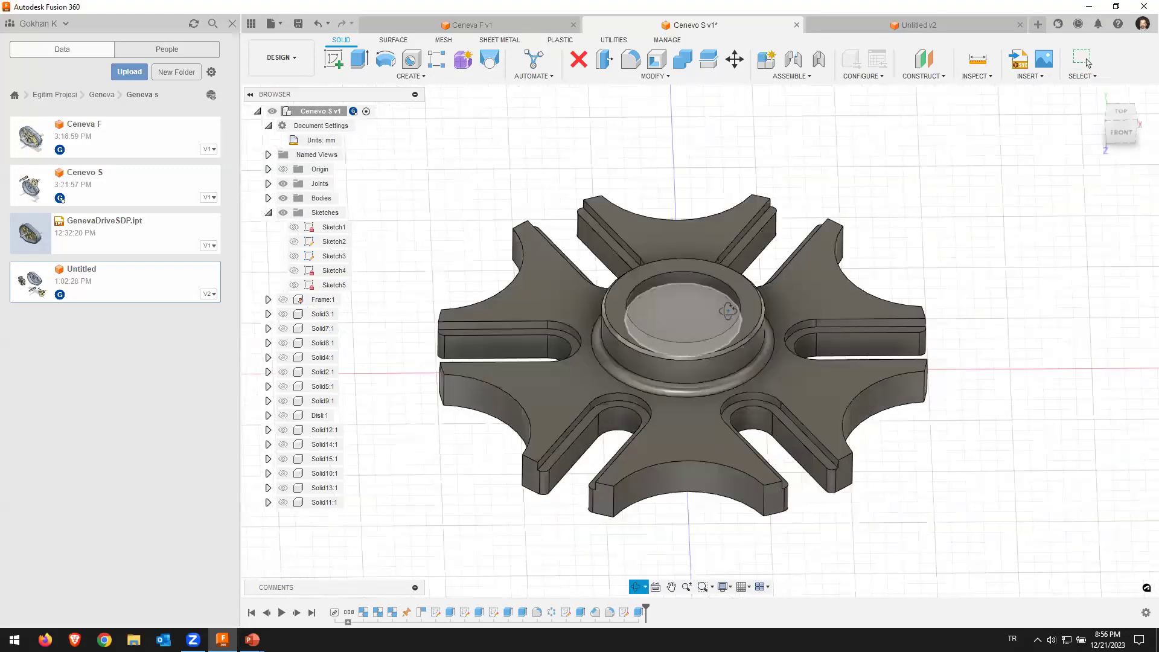
Step: On the hub's centre face, sketch a 27 mm diameter circle centred on the origin
left_click(704, 337)
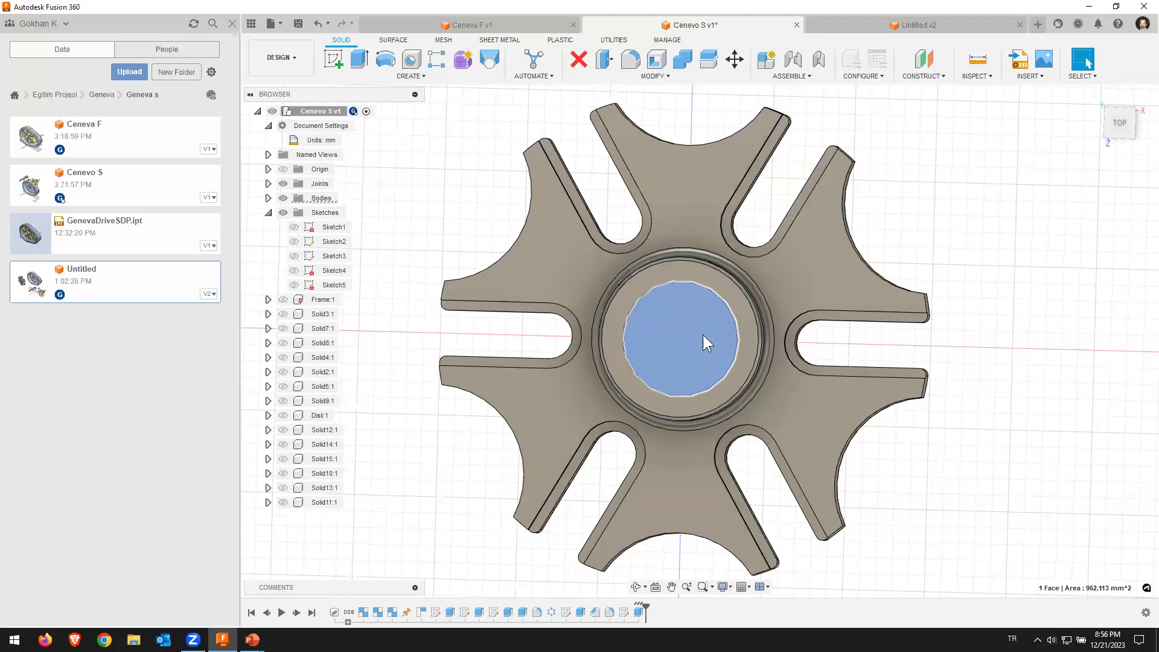
left_click(333, 58)
left_click(701, 349)
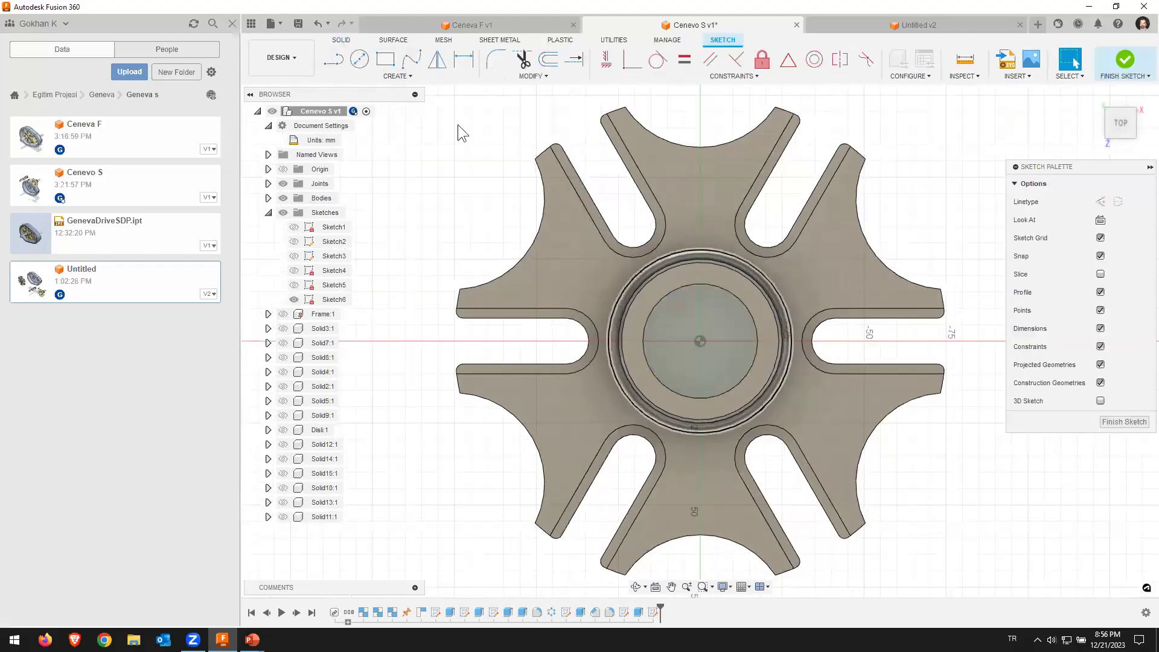
left_click(359, 59)
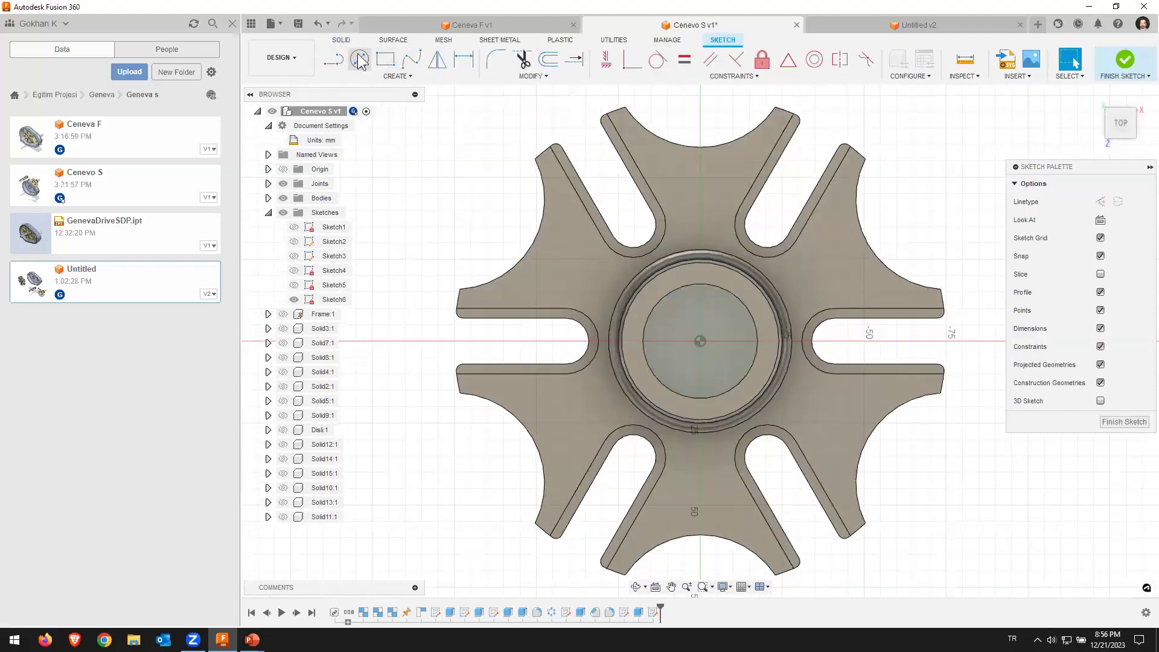
left_click(700, 341)
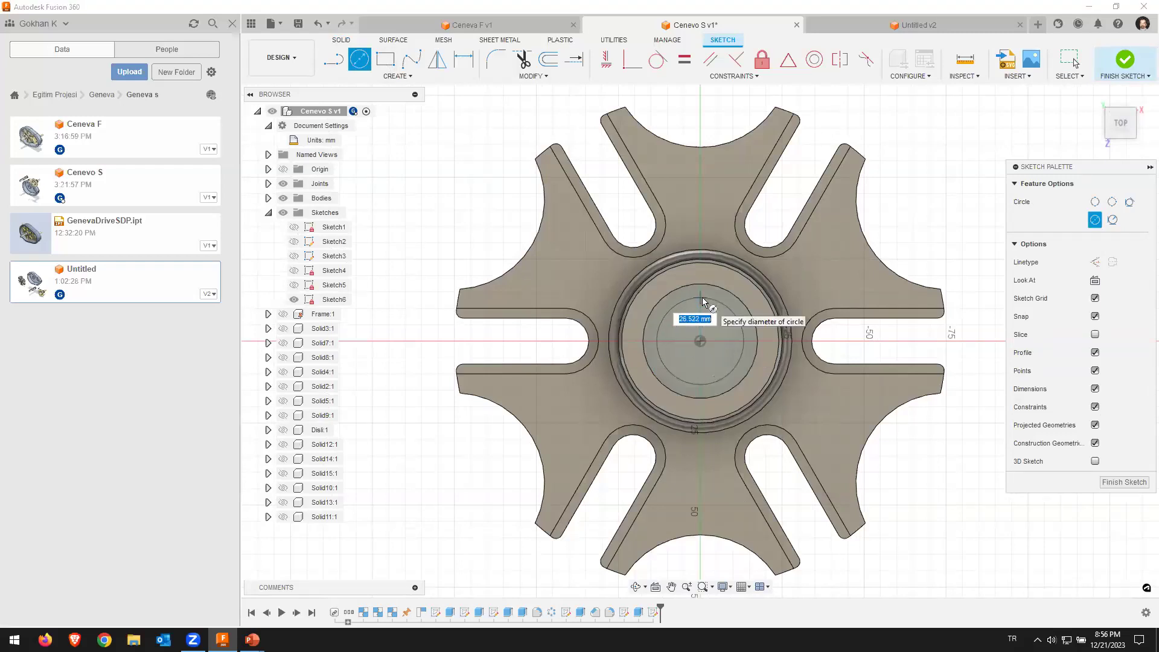
type("7")
key("Return")
key("Escape")
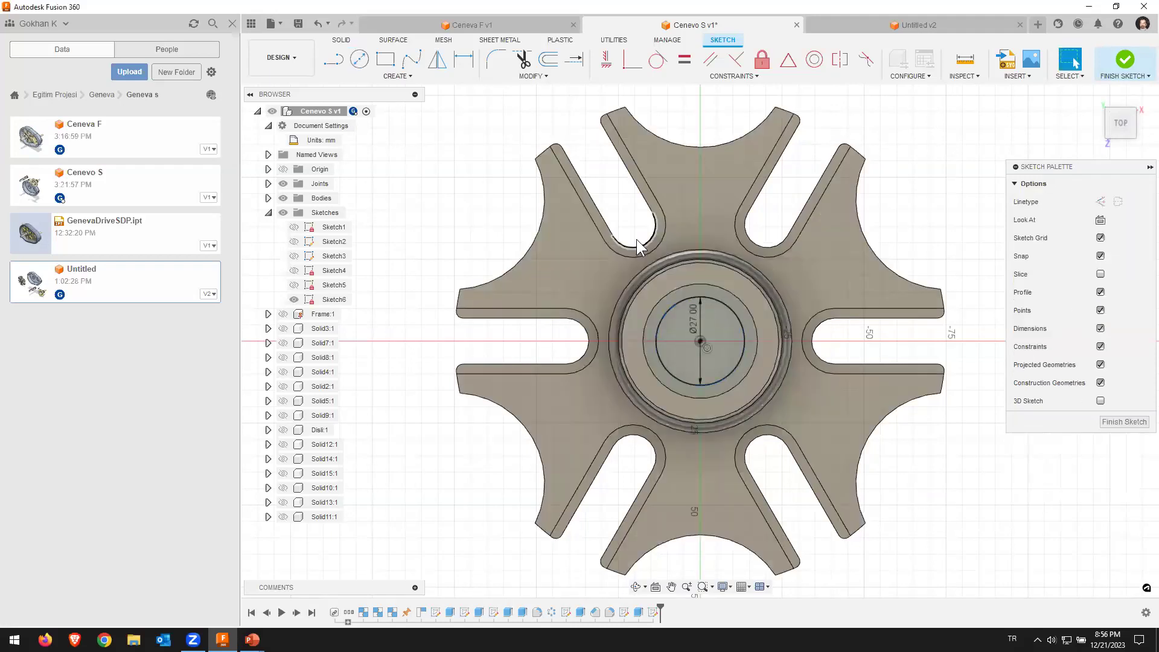
mouse_move(763, 296)
middle_mouse_down("shift")
mouse_move(727, 304)
mouse_move(910, 322)
mouse_move(828, 307)
middle_mouse_up("shift")
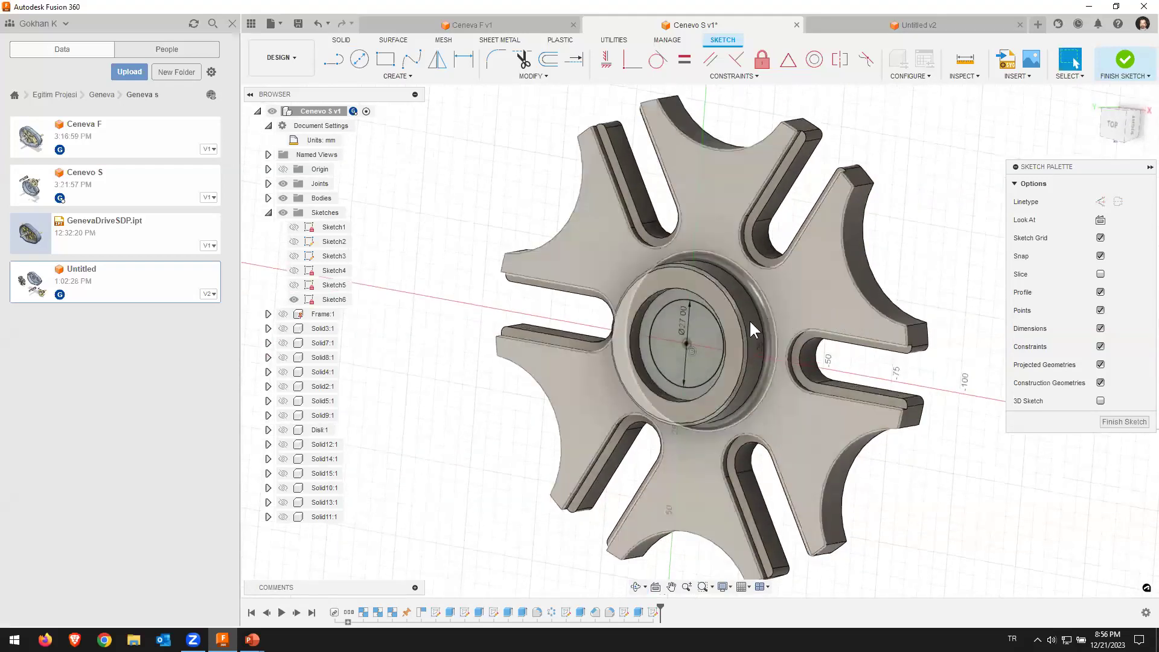
Step: Extrude the 27 mm circle as a flipped, through-all cut through the wheel
key("e")
left_click(701, 326)
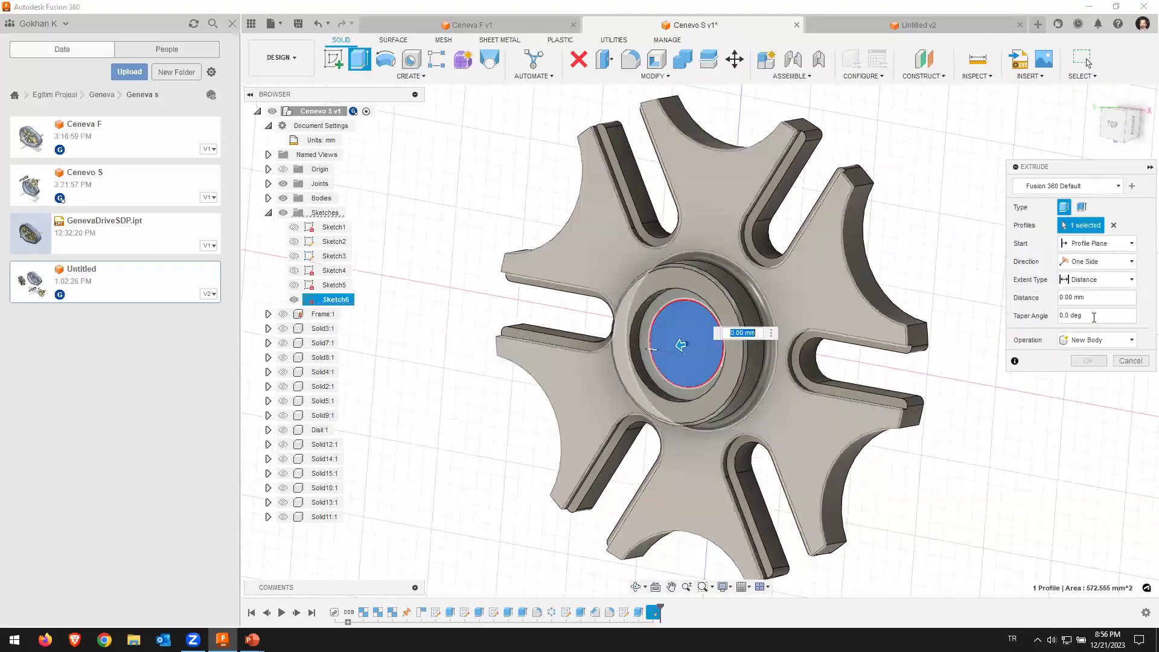
left_click(1096, 280)
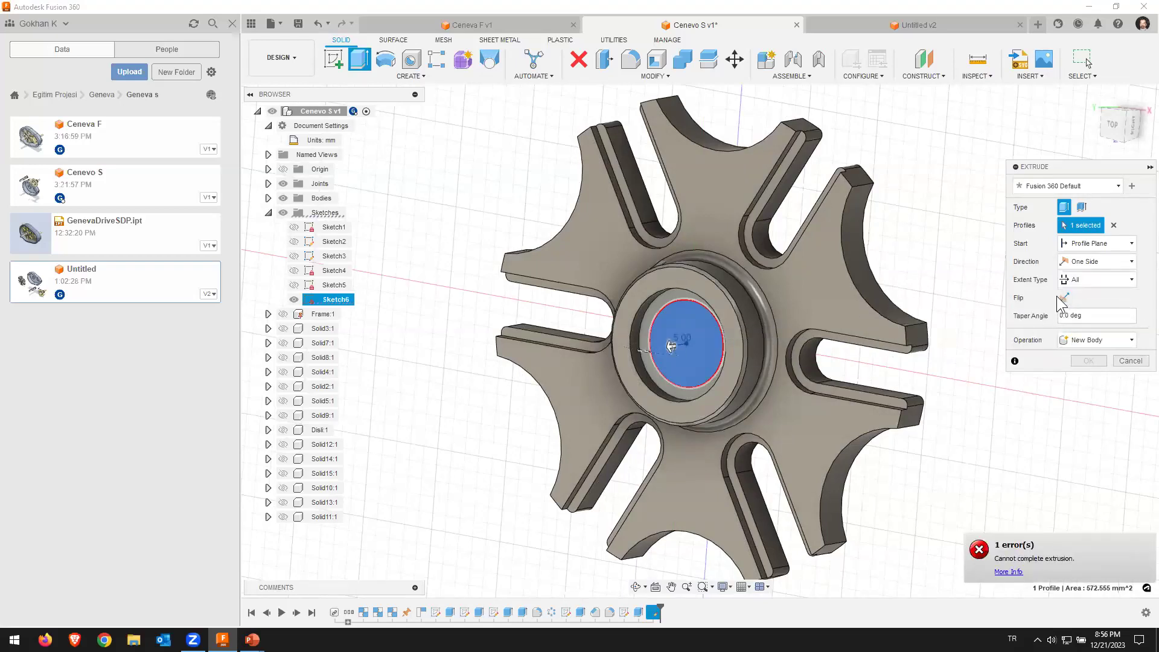
left_click(1097, 340)
left_click(1084, 368)
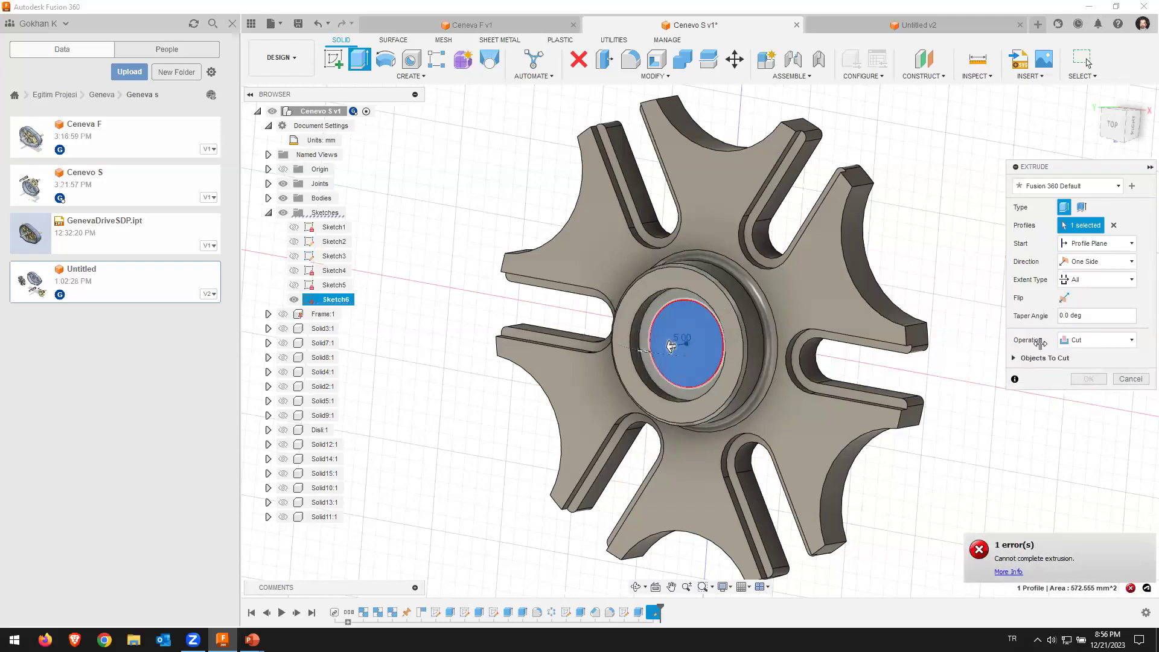
left_click(1065, 298)
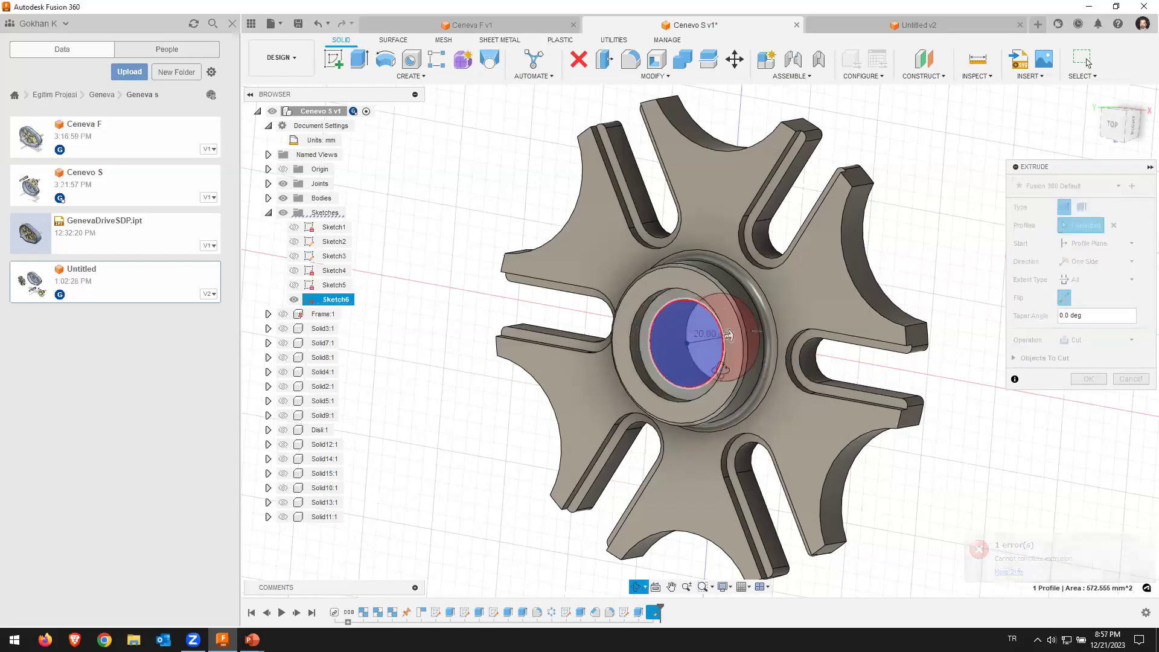
mouse_move(810, 373)
middle_mouse_down("shift")
mouse_move(762, 383)
mouse_move(815, 401)
middle_mouse_up("shift")
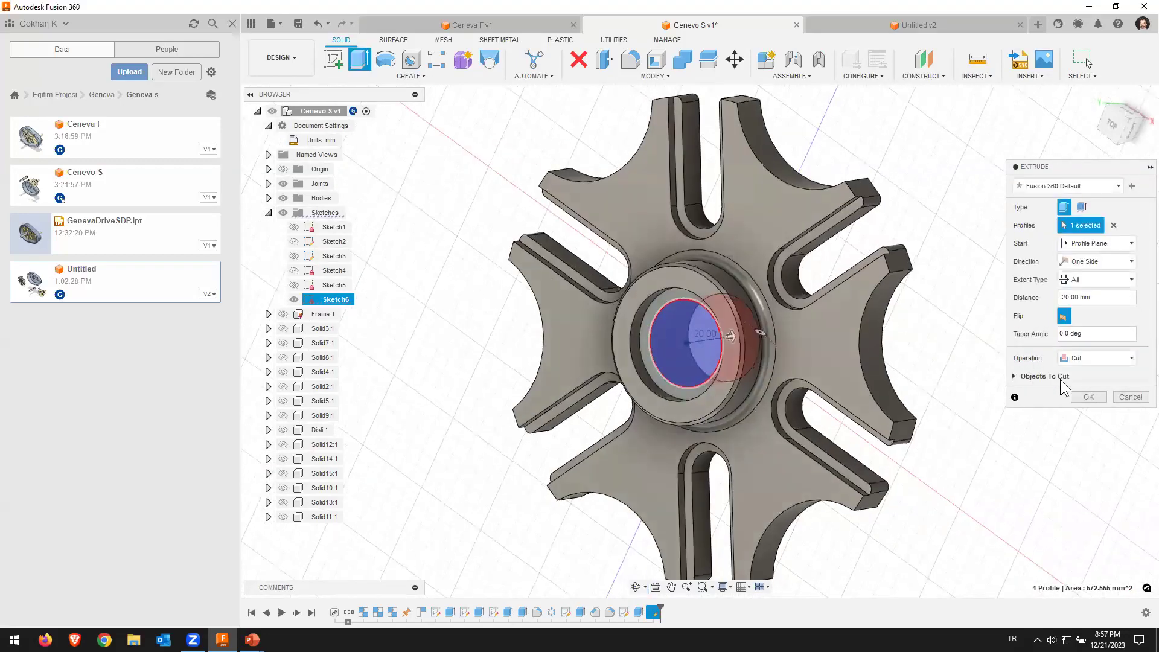
left_click(1088, 397)
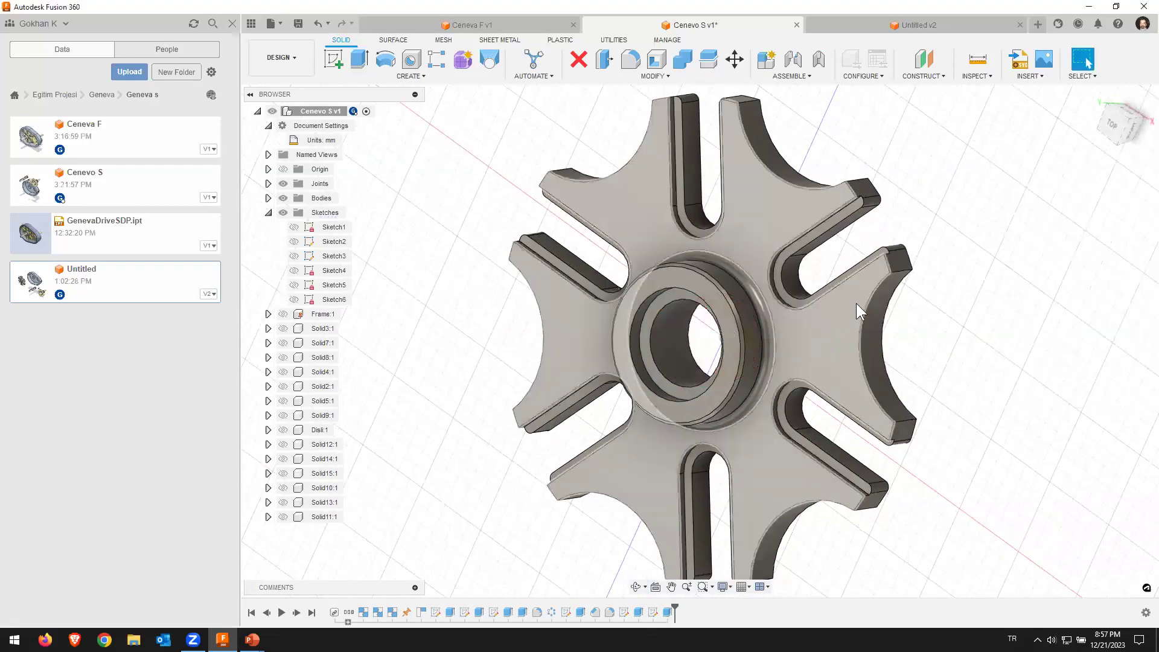
mouse_move(815, 310)
middle_mouse_down("shift")
mouse_move(633, 337)
mouse_move(862, 312)
middle_mouse_up("shift")
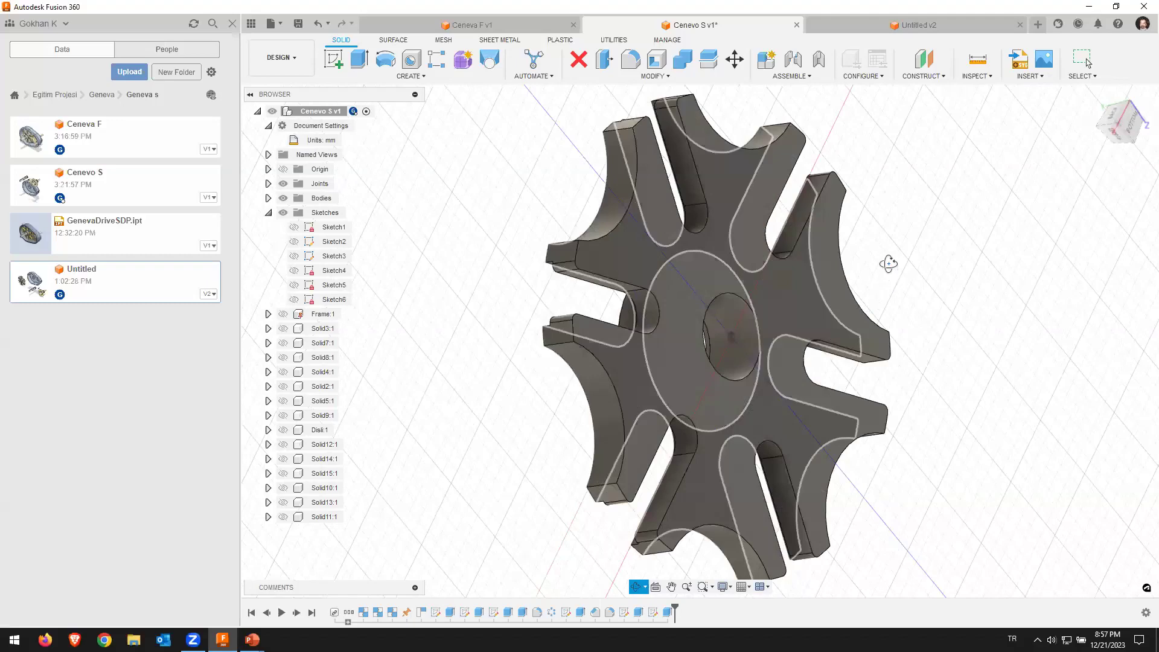
middle_click_drag(888, 267, 902, 307, "shift")
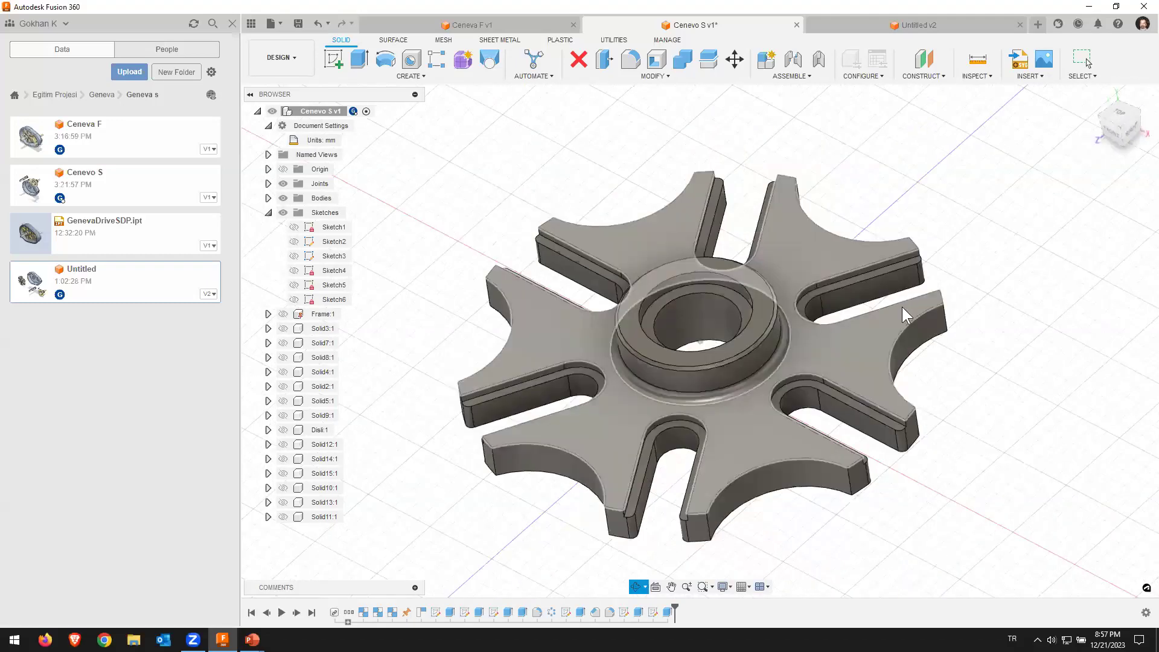
left_click(1122, 125)
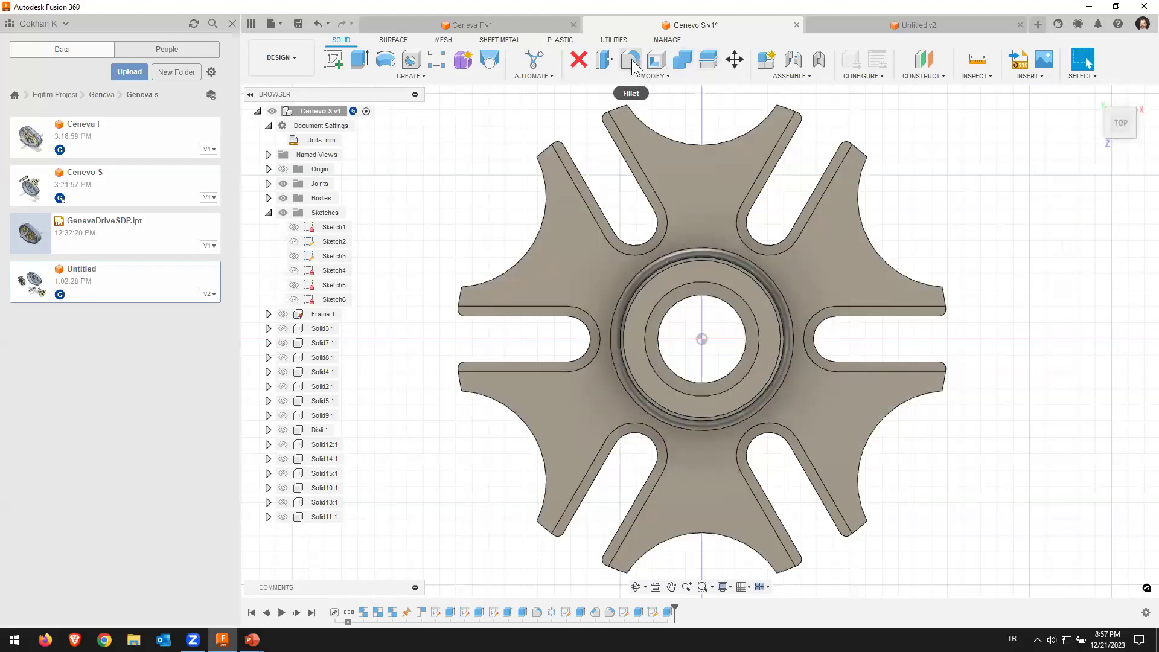
Step: Chamfer the inner edge of the hub's bore hole
left_click(652, 76)
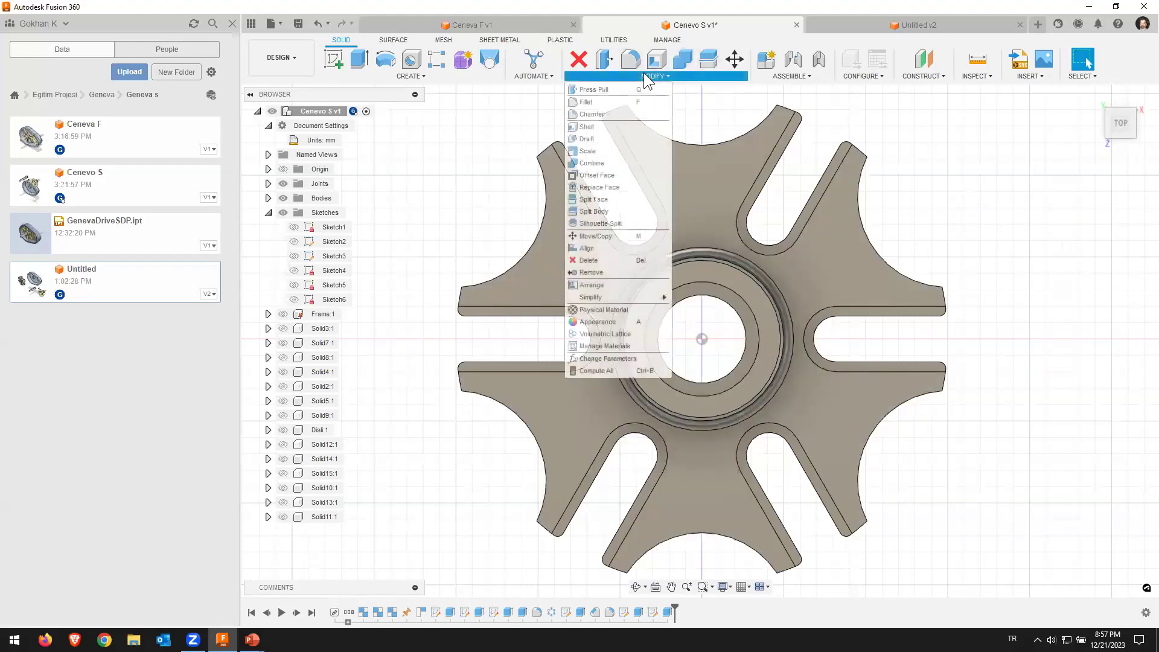
left_click(593, 114)
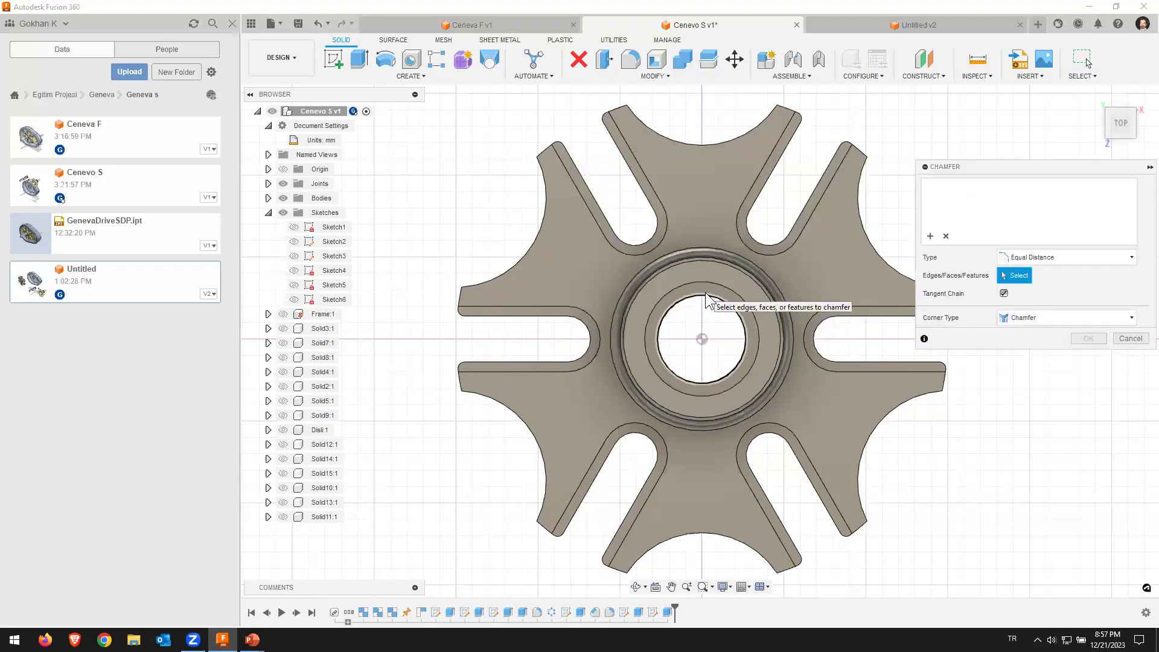
left_click(702, 295)
left_click(1034, 187)
type("1")
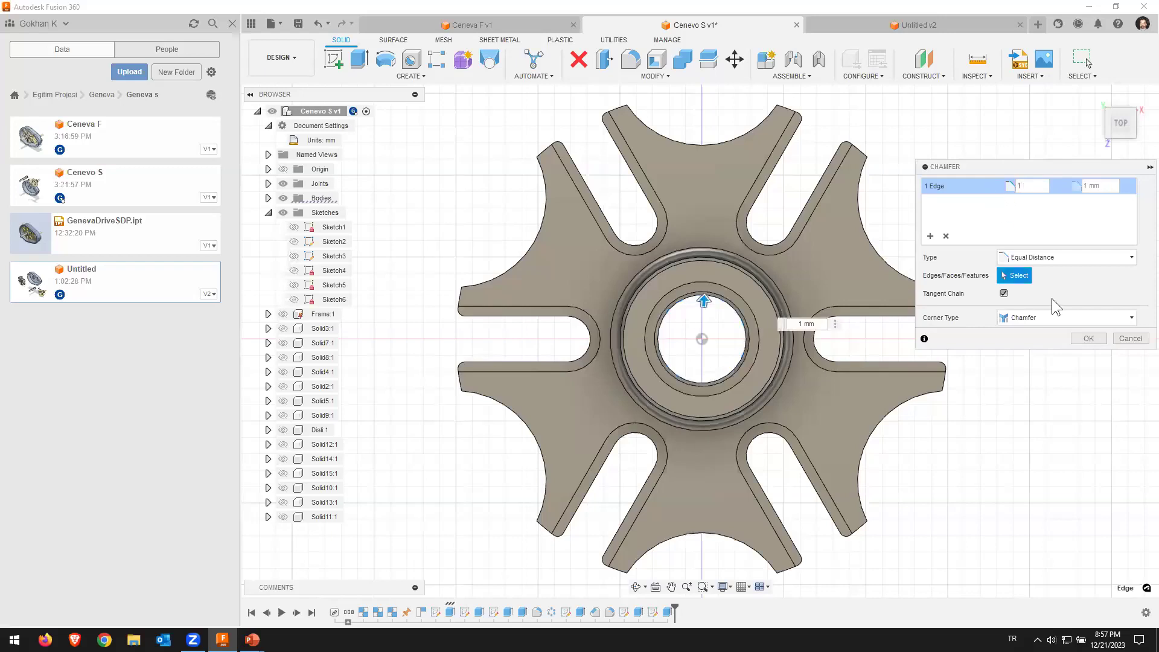
left_click(1098, 335)
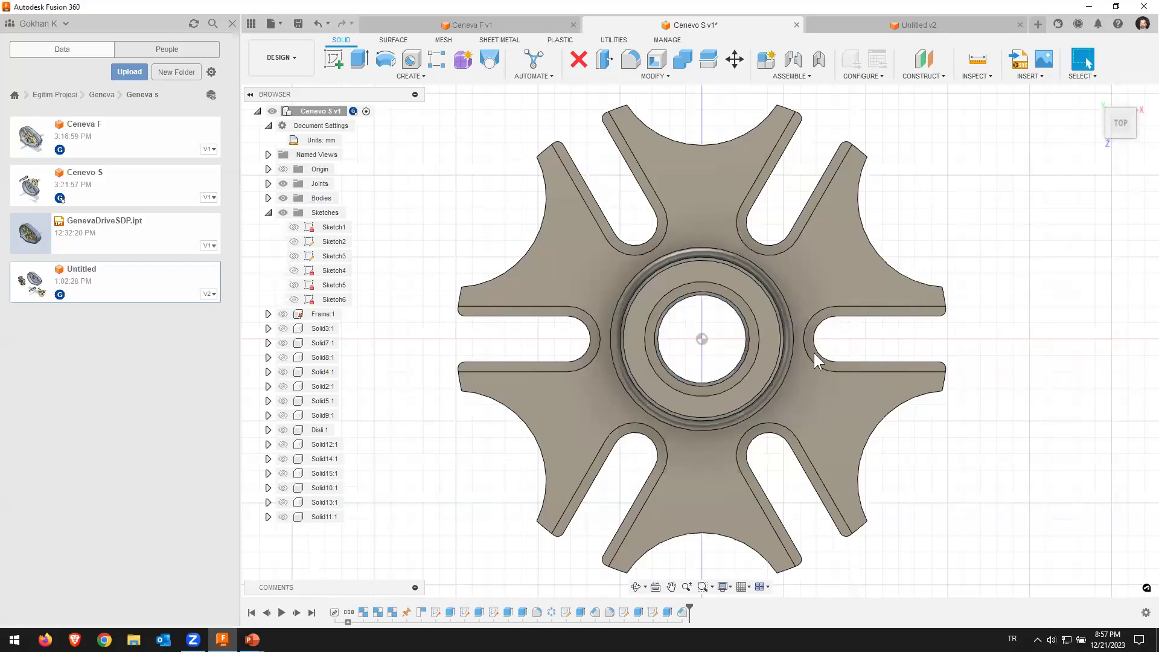
Step: Inspect the stepped bore, select the inner hub face, and view it from Top
middle_click_drag(780, 356, 667, 317, "shift")
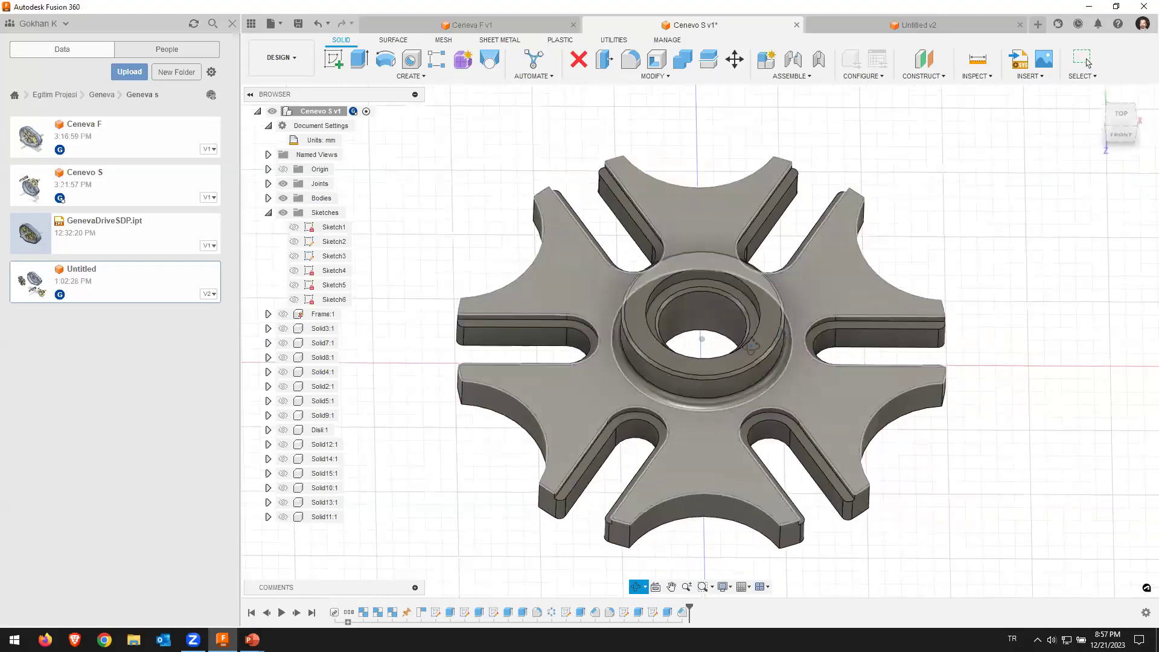
scroll(668, 296, "up", 1)
scroll(672, 299, "up", 2)
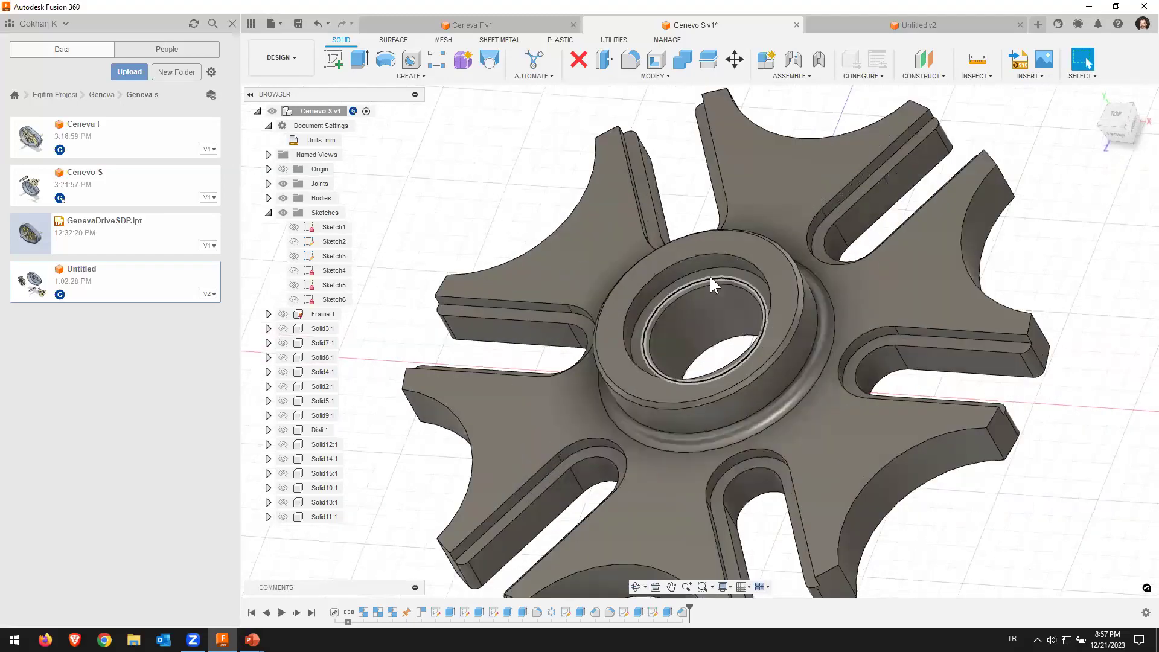
scroll(743, 270, "up", 2)
scroll(748, 241, "up", 3)
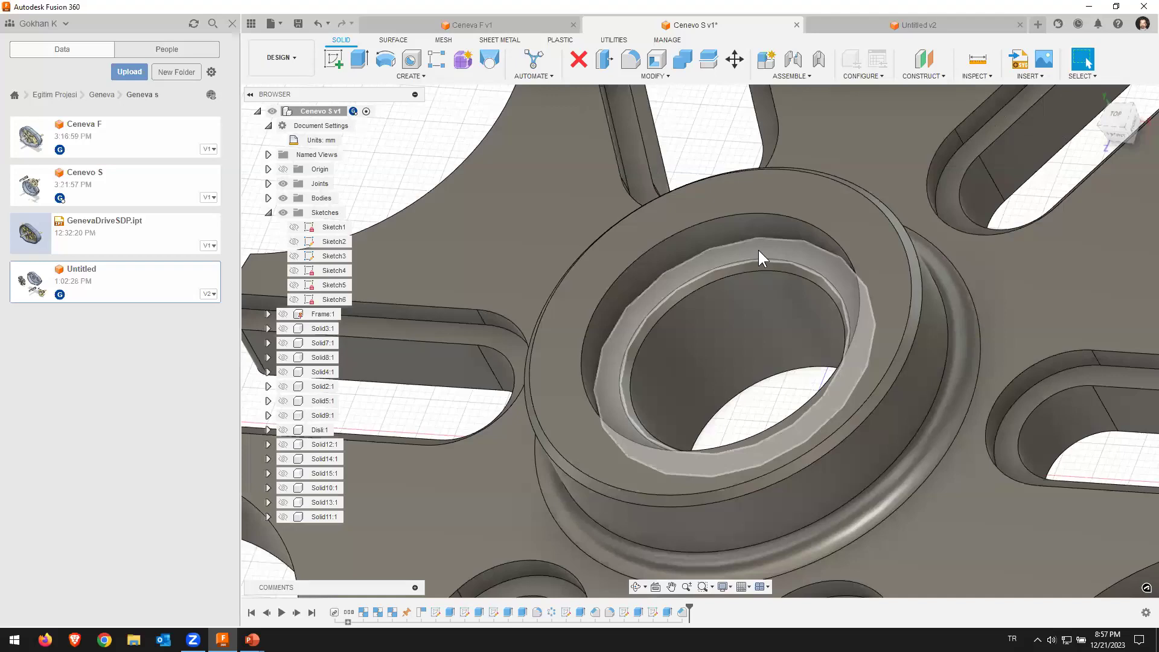
scroll(709, 265, "down", 1)
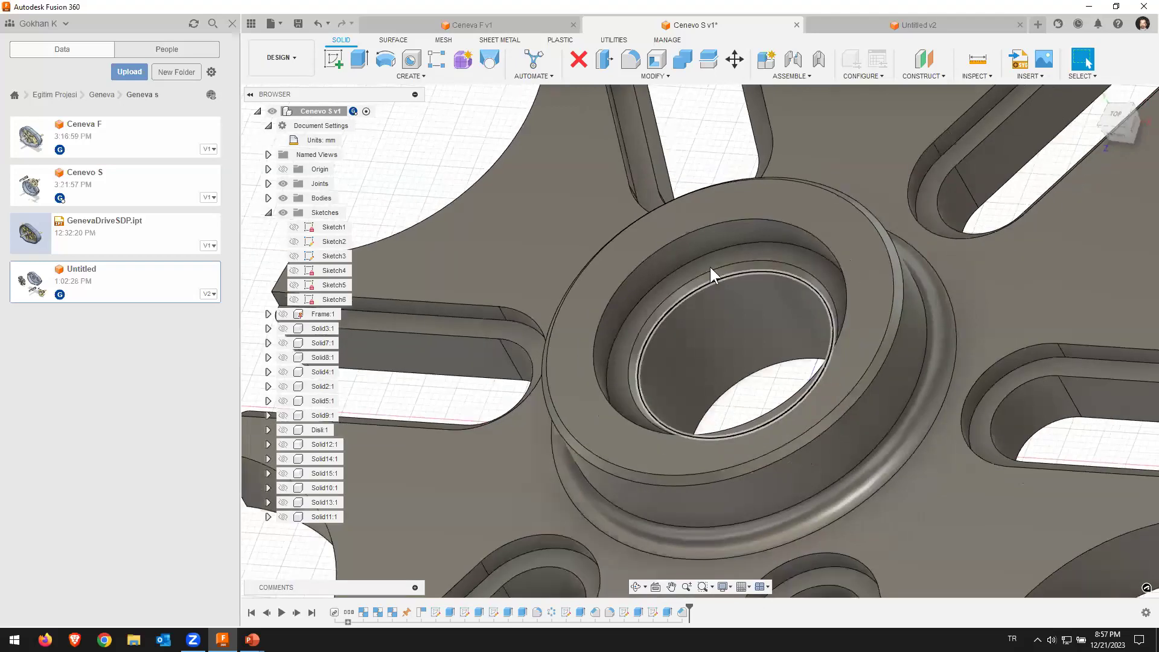
scroll(737, 263, "down", 1)
scroll(763, 266, "down", 3)
left_click(765, 271)
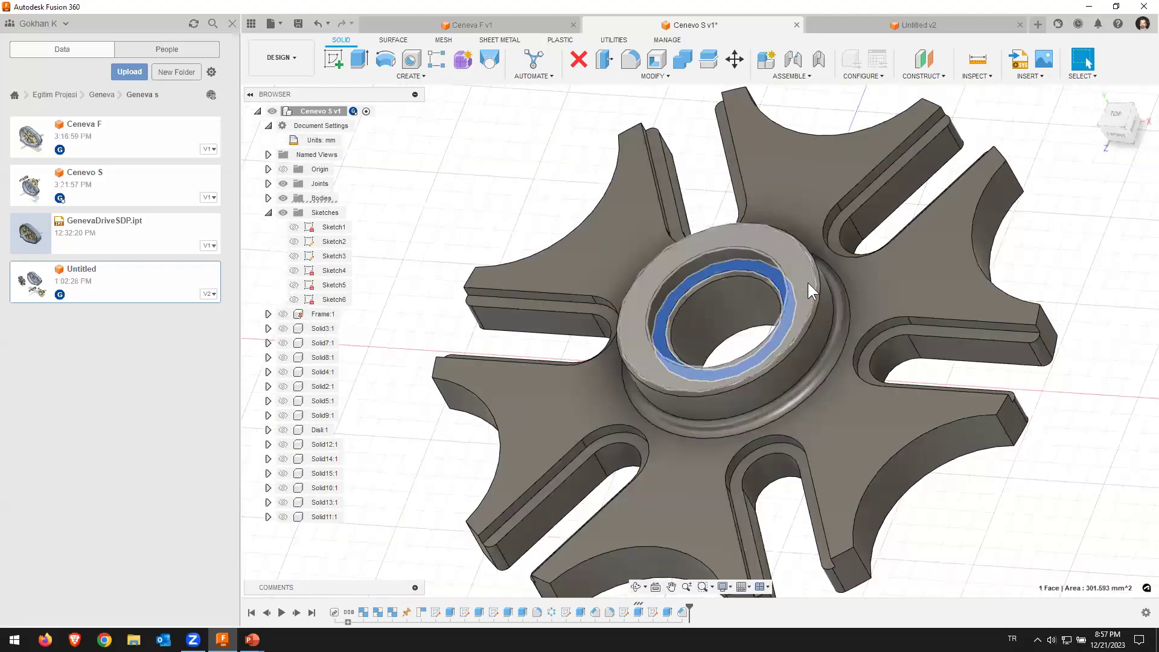
left_click(1115, 114)
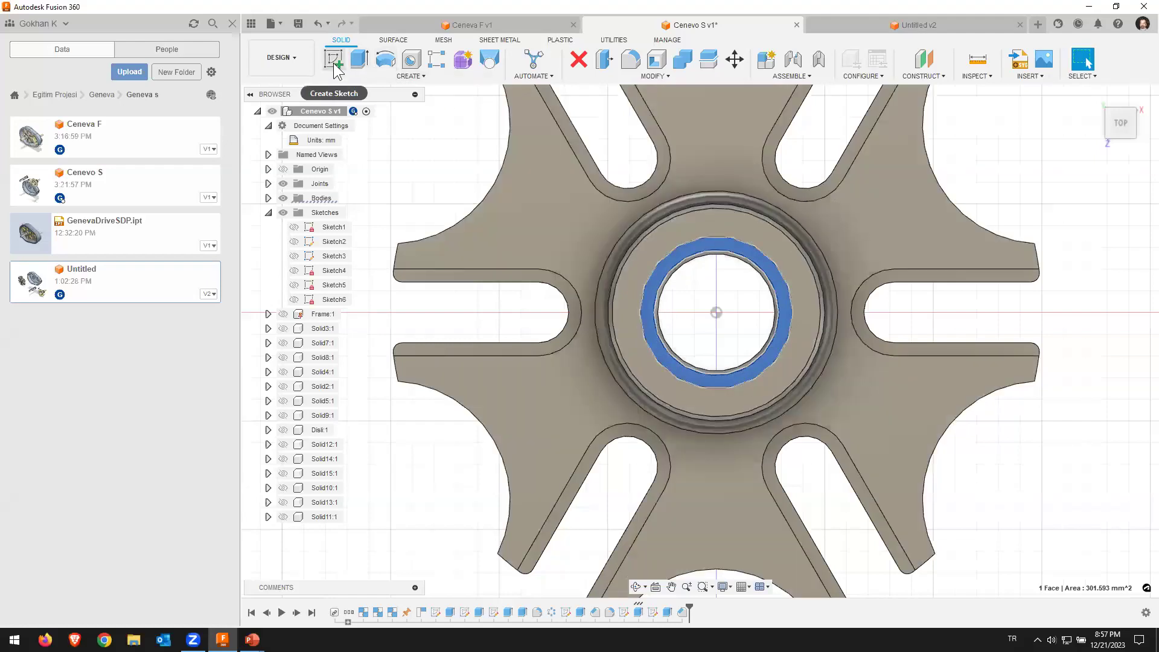
Step: Start a sketch on the hub face with a two-point rectangle reaching into the bore
left_click(334, 63)
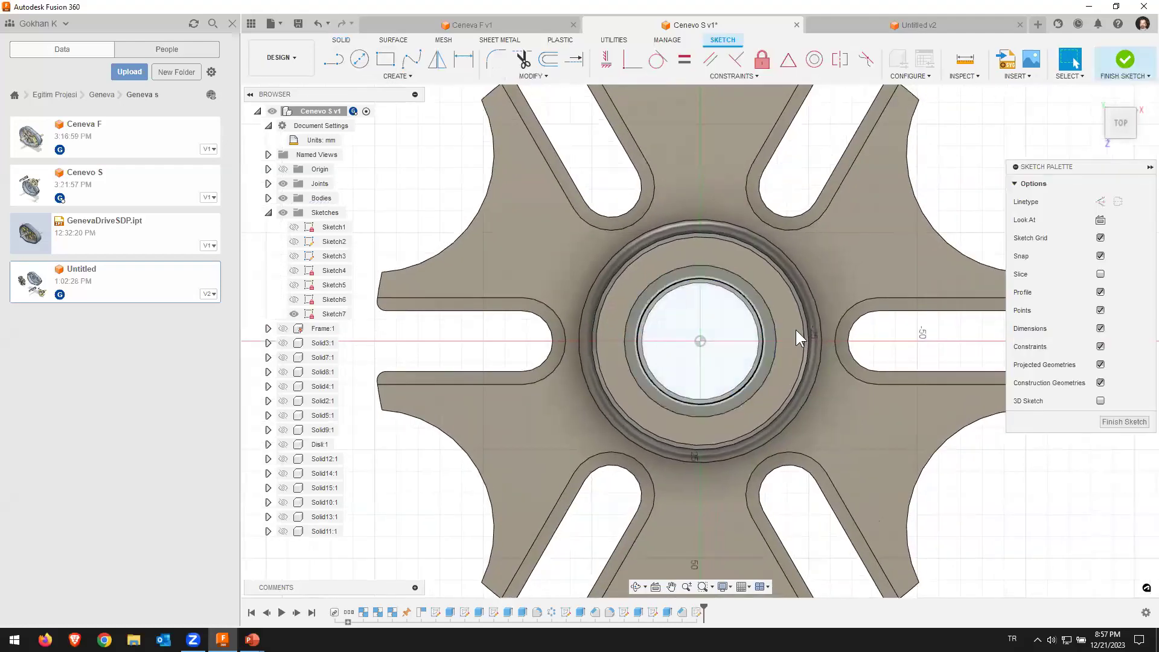
left_click(385, 59)
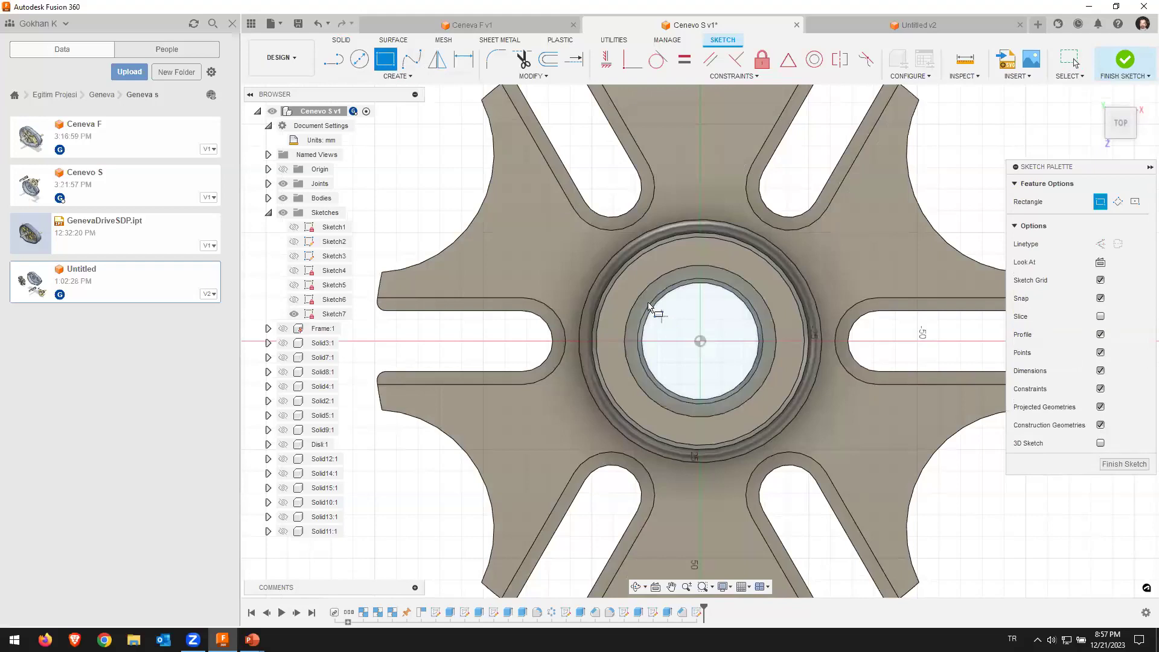
left_click(626, 323)
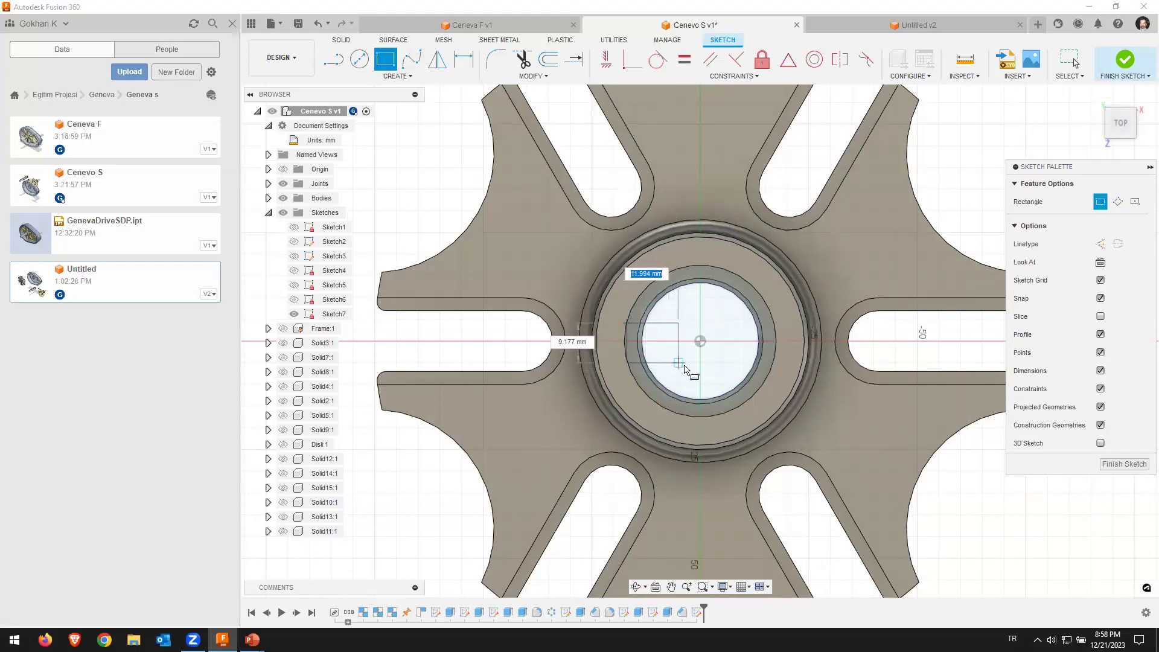
left_click(687, 359)
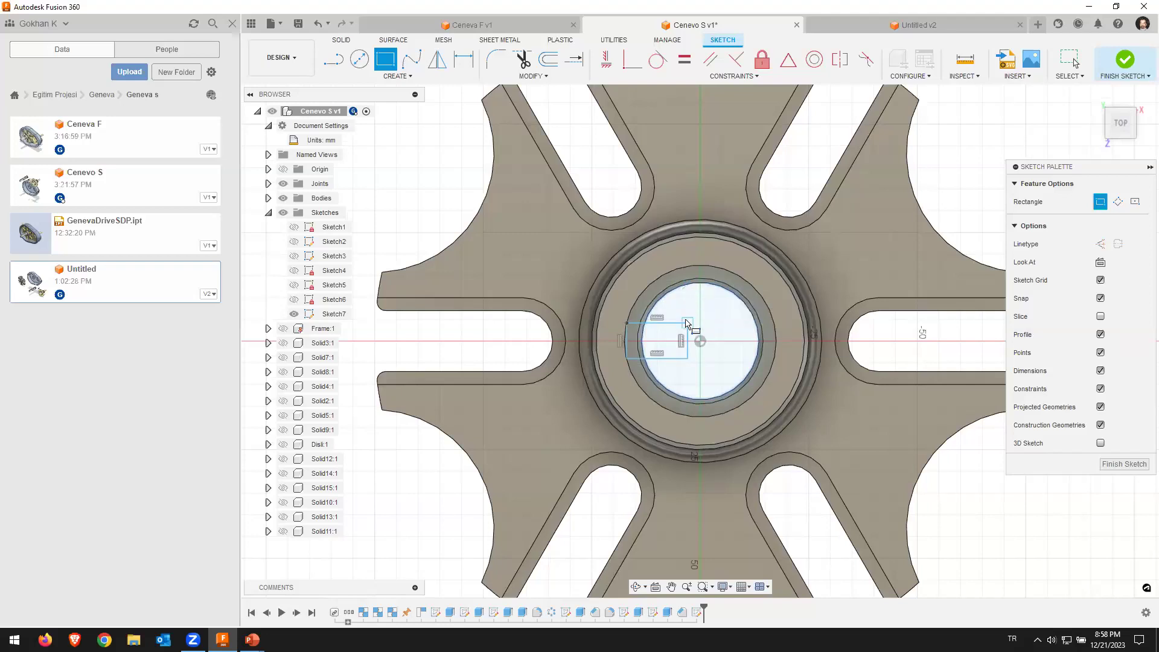
scroll(688, 323, "down", 1)
scroll(682, 329, "down", 1)
scroll(651, 338, "up", 3)
scroll(651, 338, "up", 2)
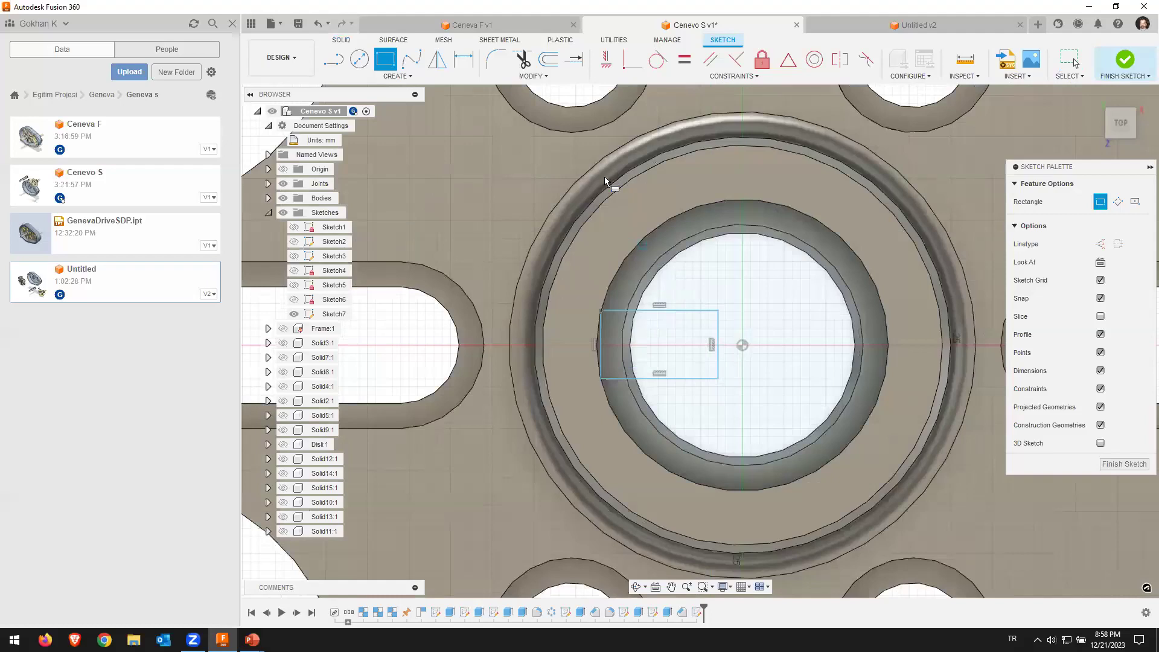
Step: Dimension the rectangle's height to 8 mm
key("d")
left_click(719, 335)
left_click(772, 351)
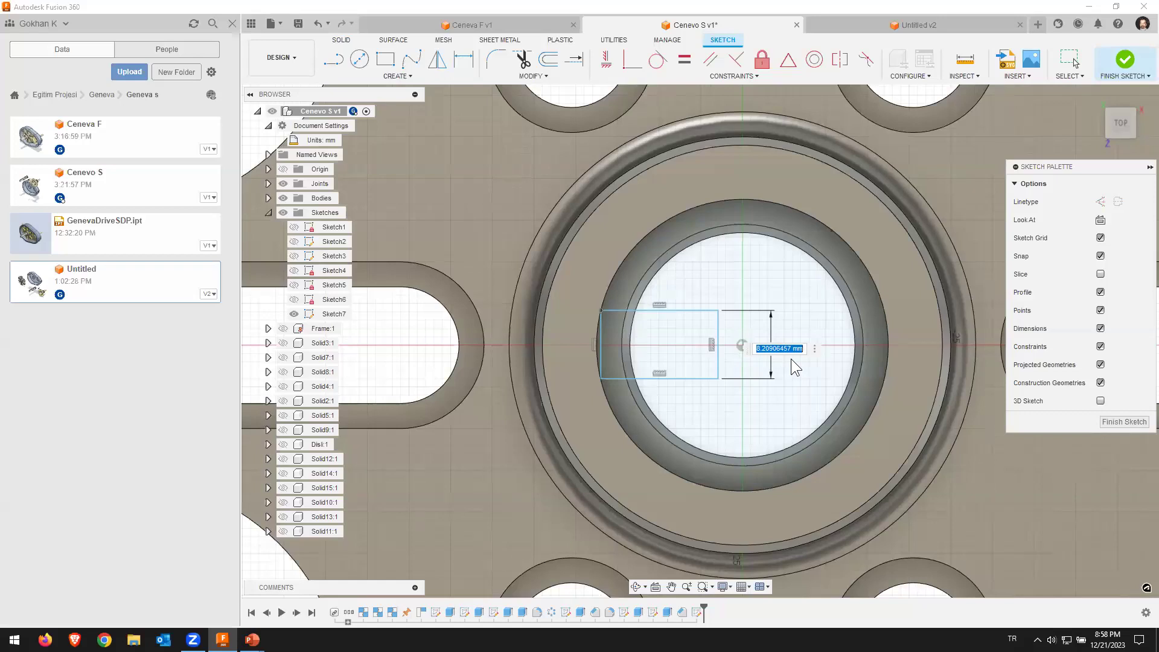
type("8")
key("Return")
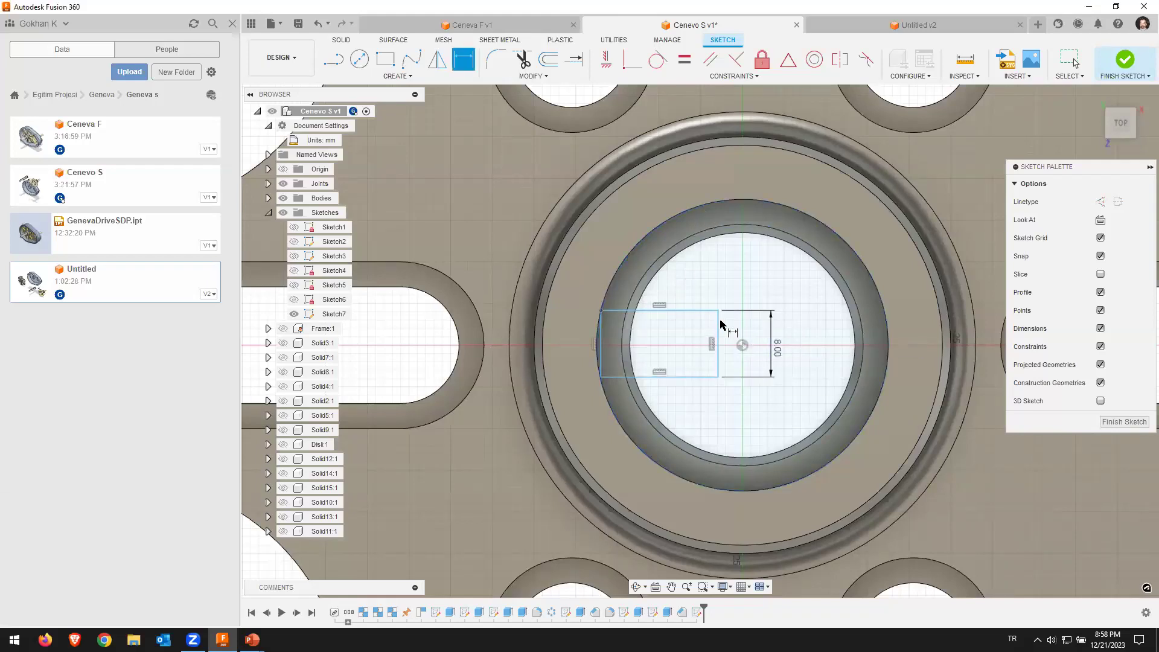
Step: Dimension the rectangle's top edge to the bore centre as half the height (d32/2, 4 mm)
left_click(839, 59)
left_click(606, 60)
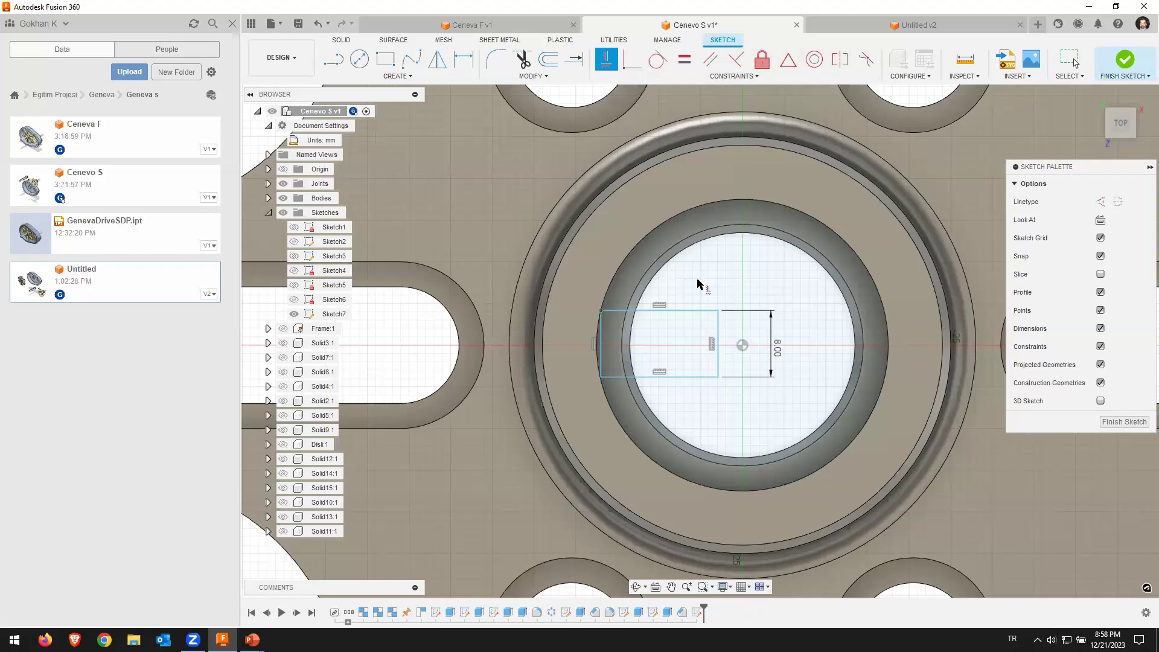
left_click(743, 346)
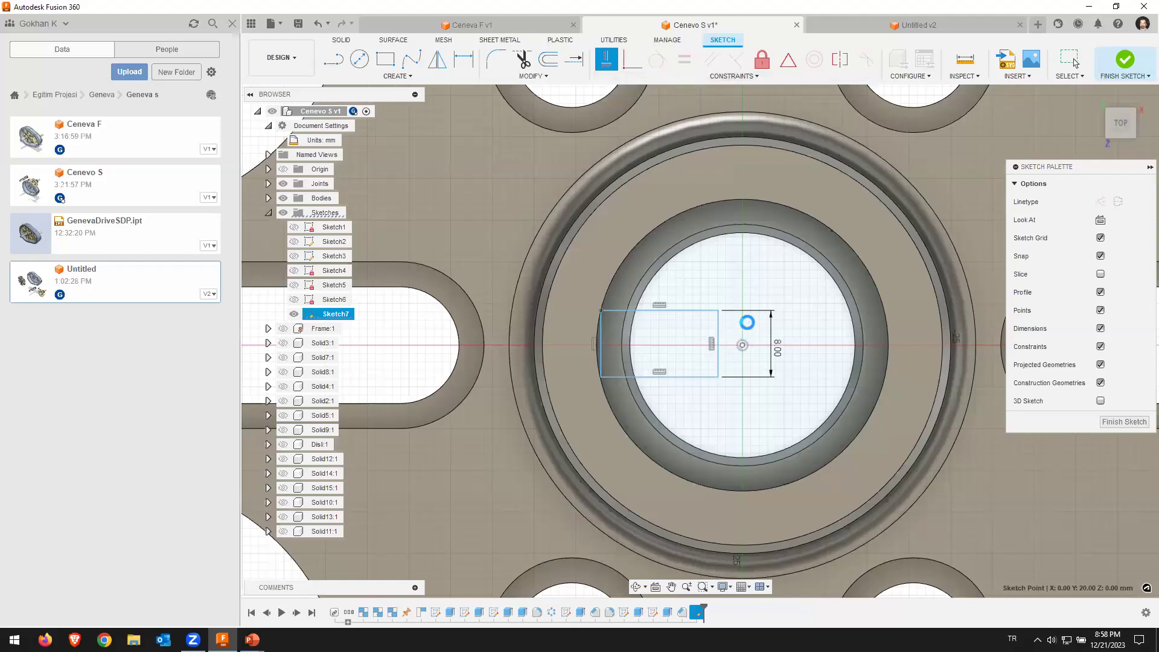
left_click(723, 225)
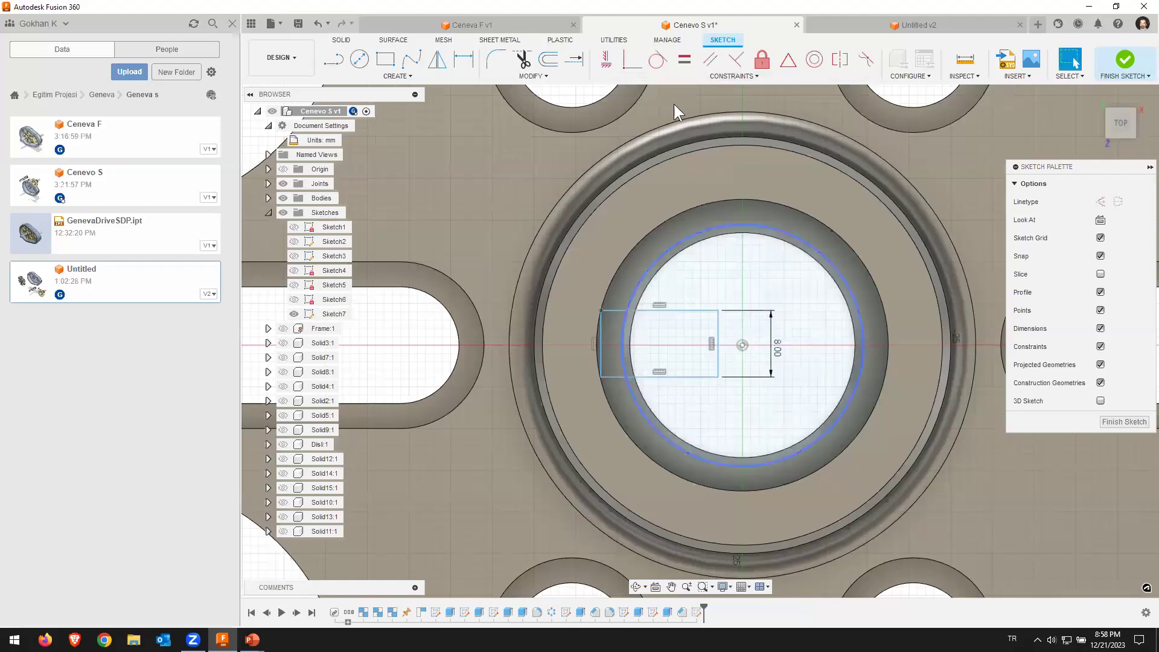
left_click(464, 59)
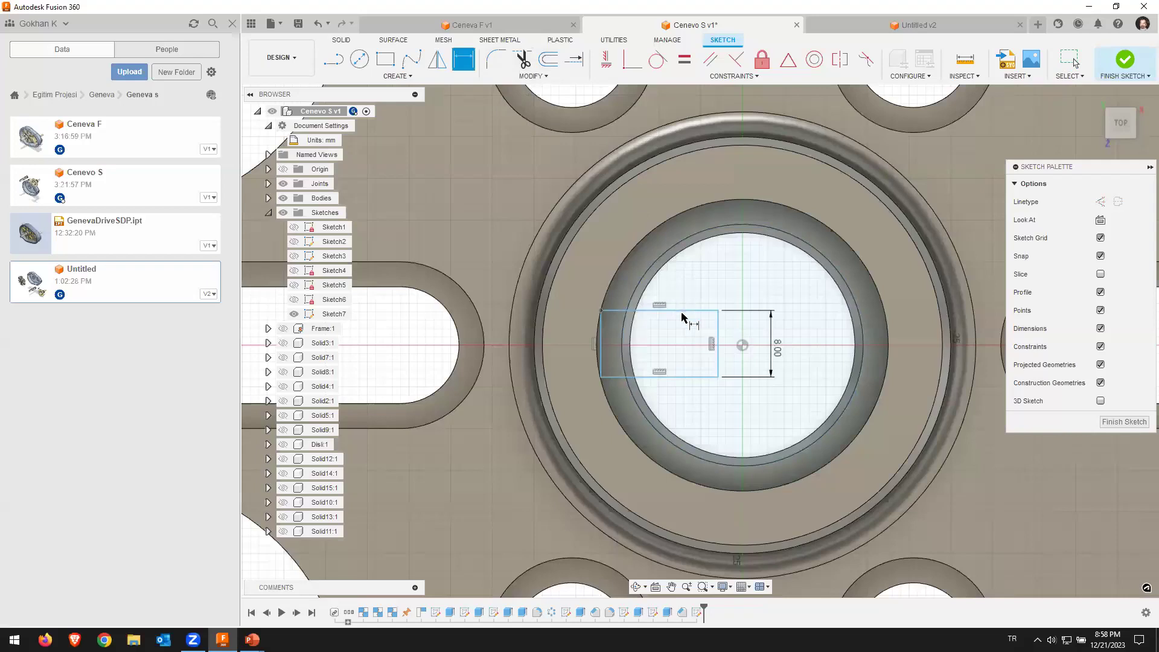
left_click(700, 311)
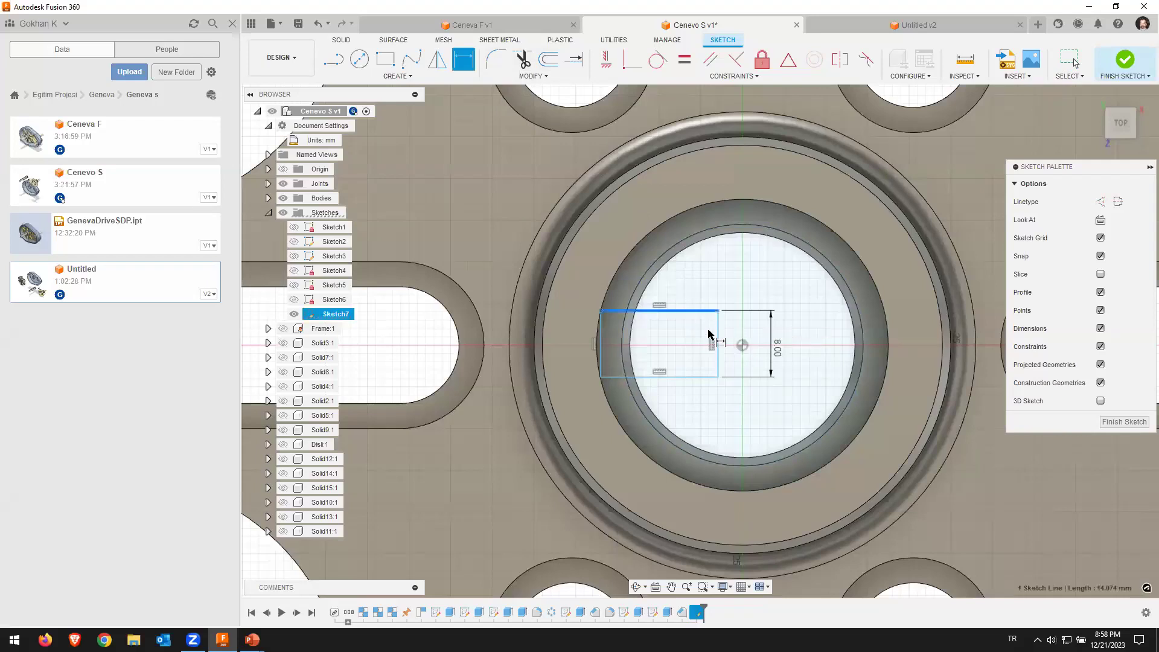
left_click(743, 345)
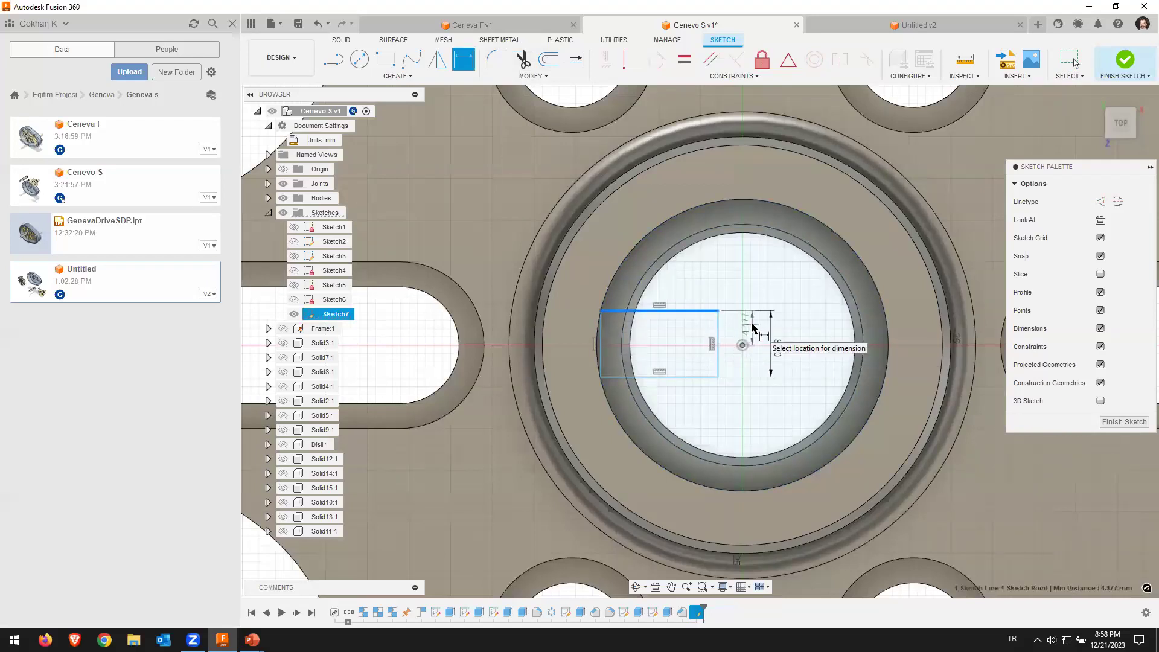
left_click(750, 325)
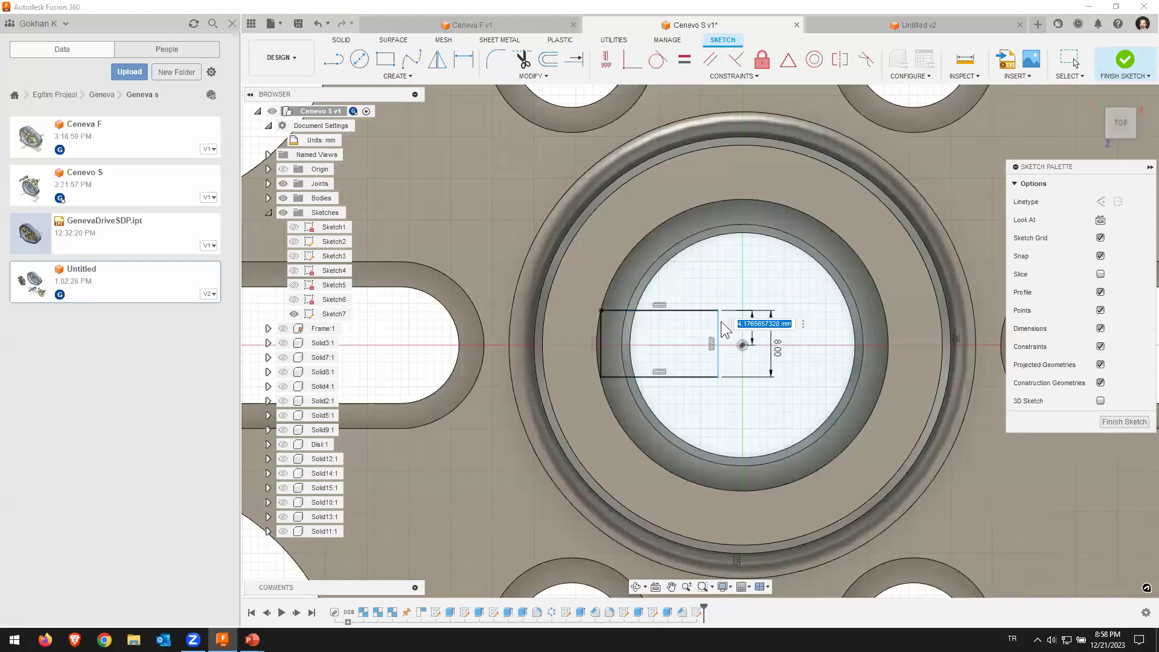
left_click(778, 356)
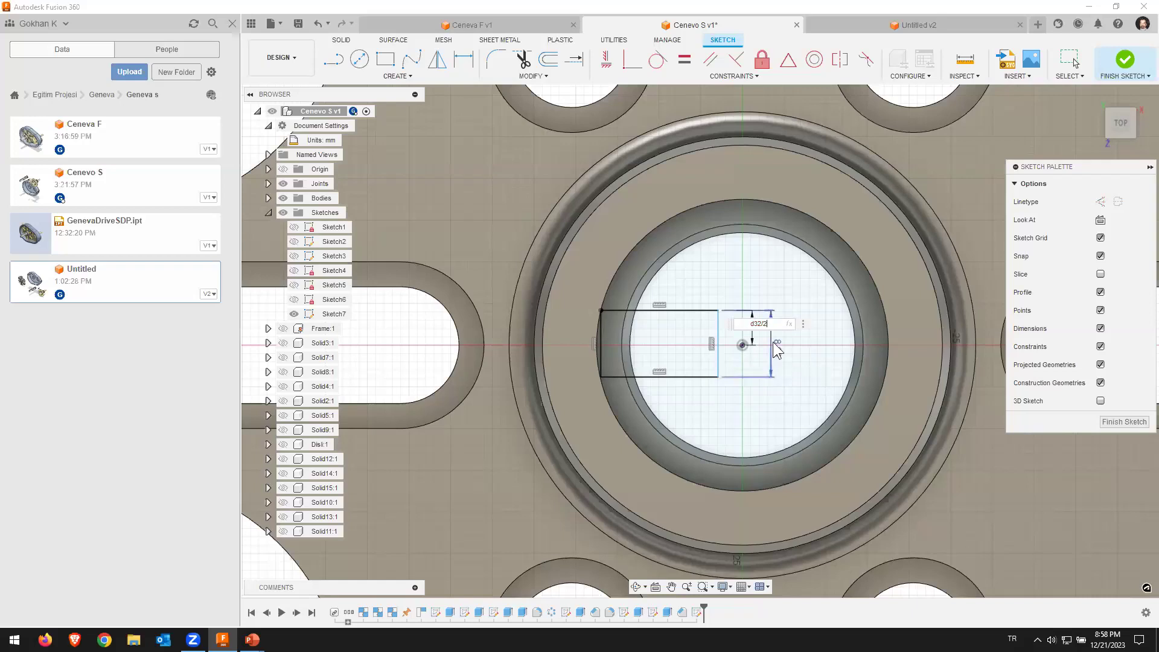
key("Return")
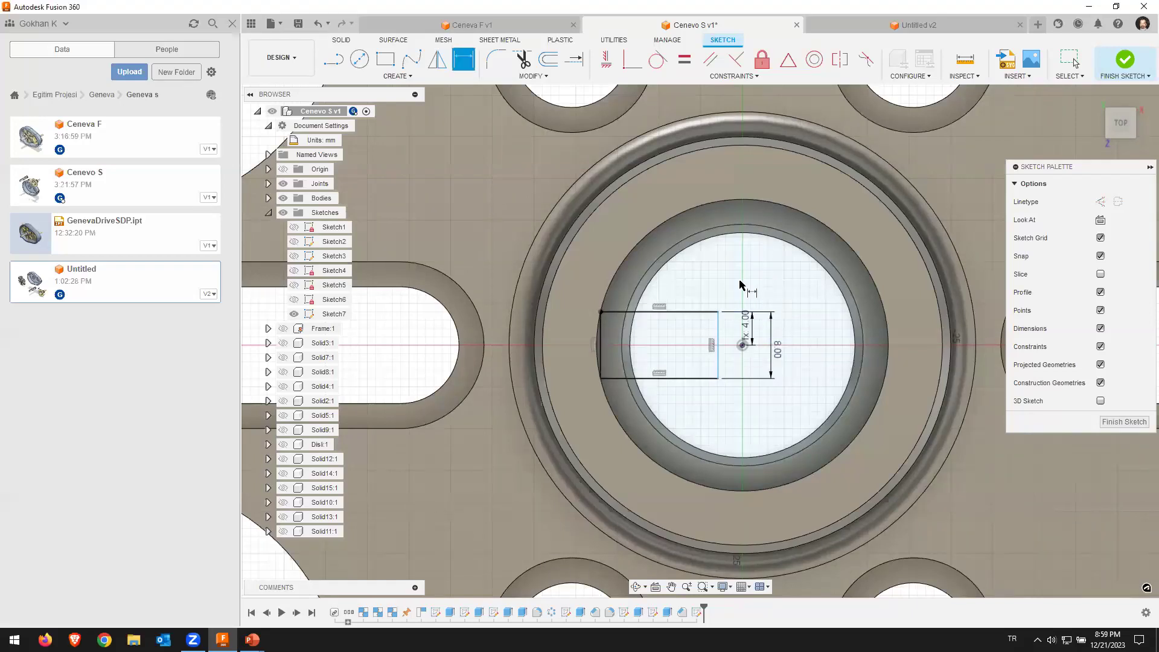
scroll(634, 326, "up", 2)
scroll(637, 341, "up", 2)
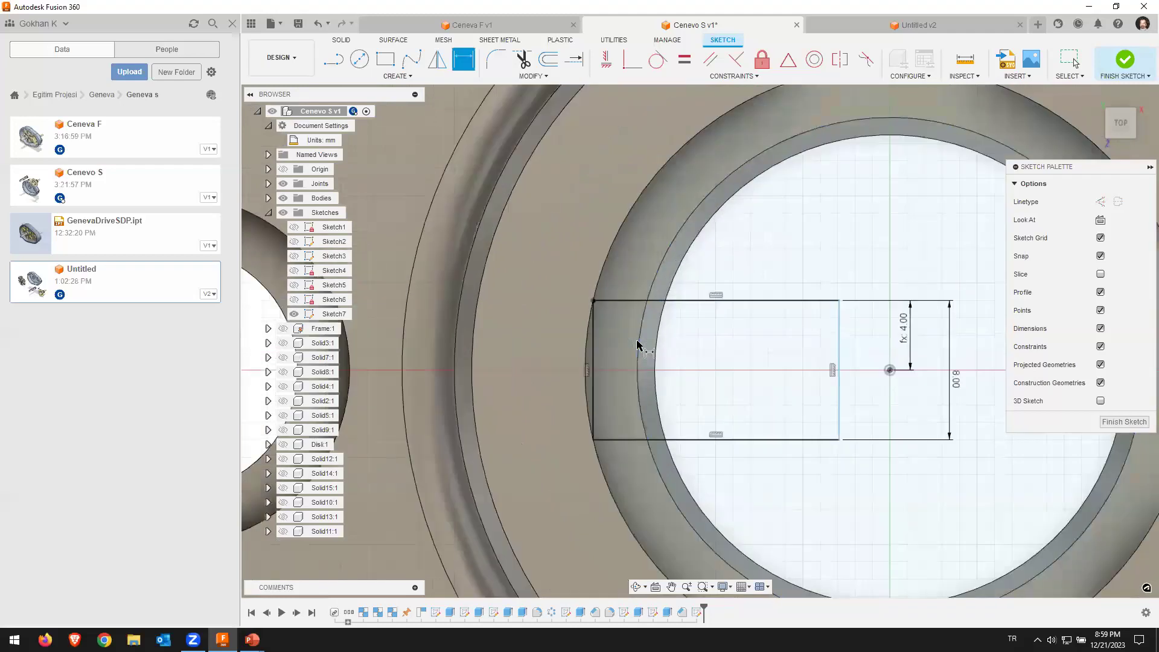
scroll(637, 343, "down", 2)
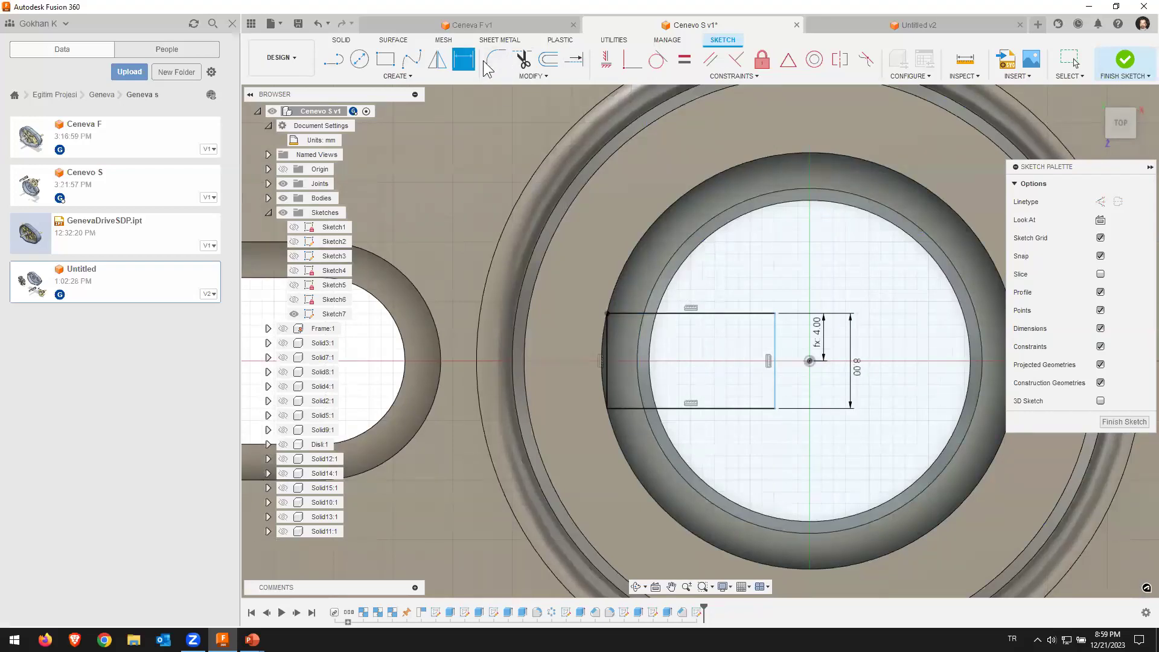
Step: Attempt a horizontal dimension from the left edge to the centre, then cancel it
left_click(607, 363)
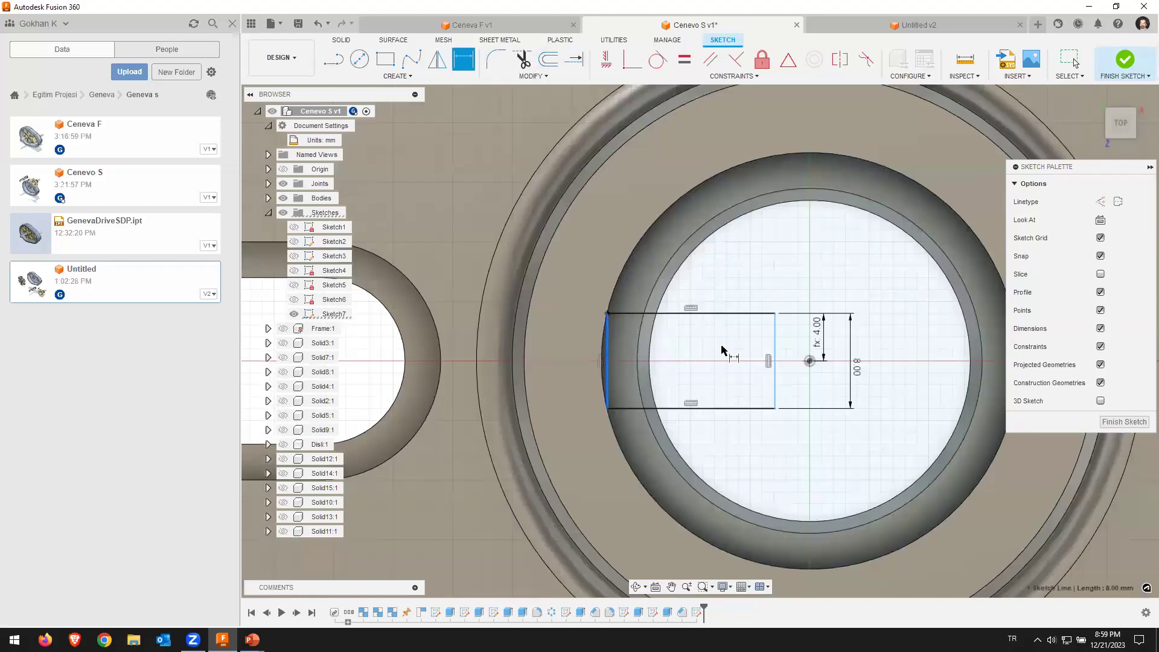
left_click(811, 361)
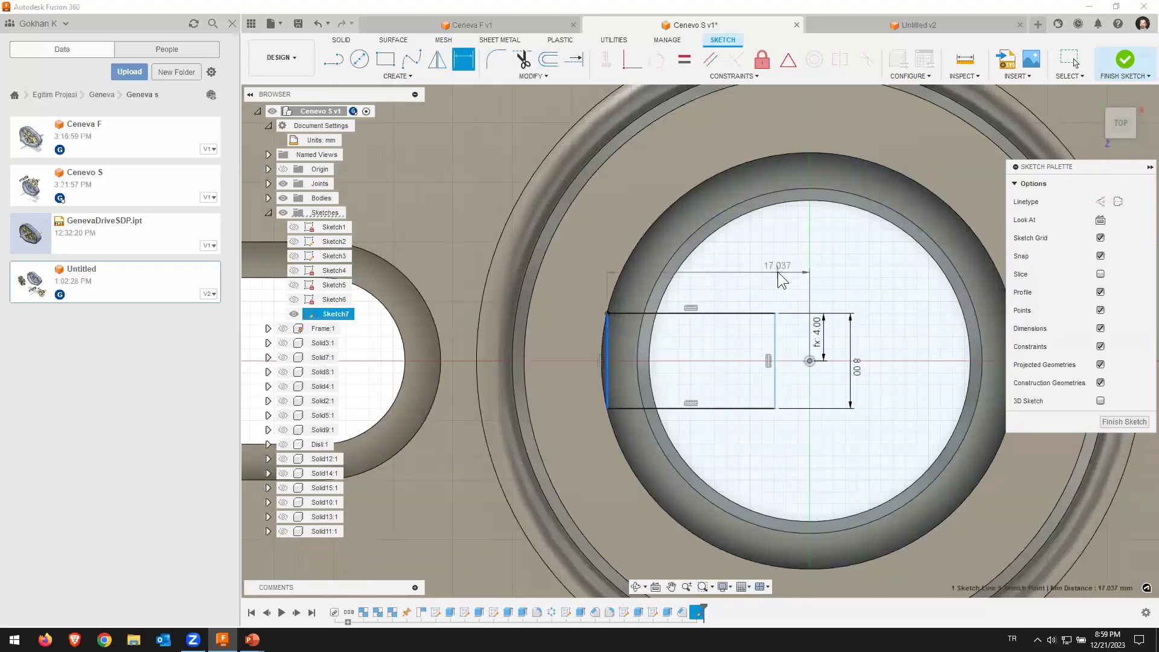
left_click(778, 275)
left_click(696, 358)
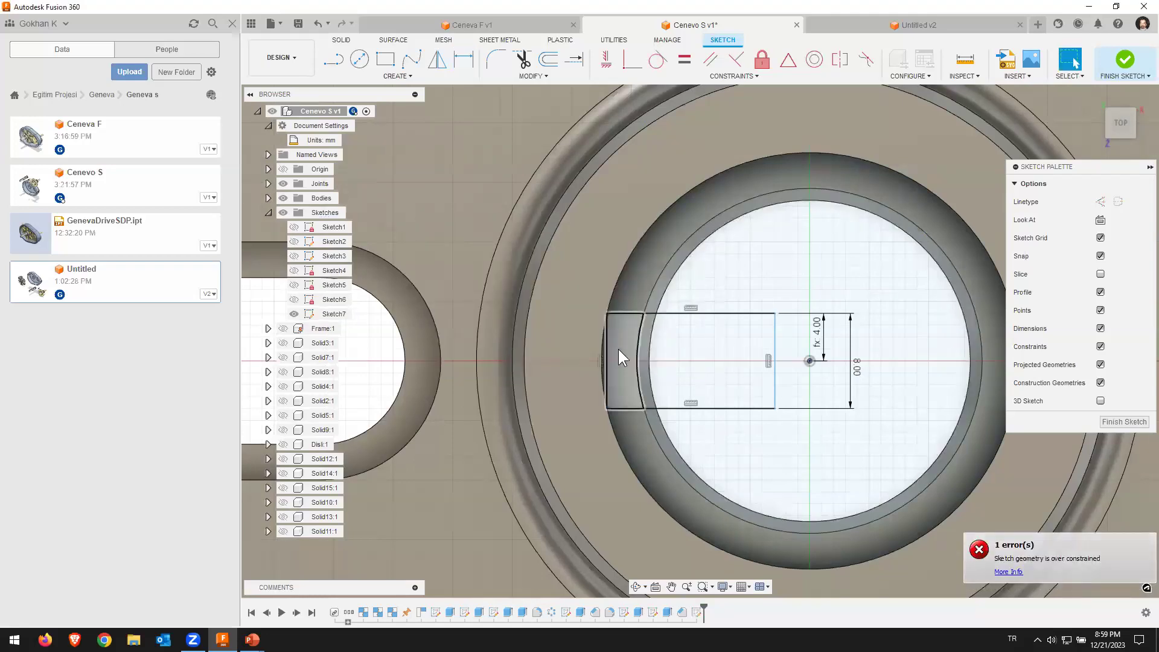
Step: Select the rectangle's left edge and corner, then enable Slice at the sketch plane
mouse_move(745, 364)
middle_mouse_down("shift")
mouse_move(713, 350)
mouse_move(617, 360)
middle_mouse_up("shift")
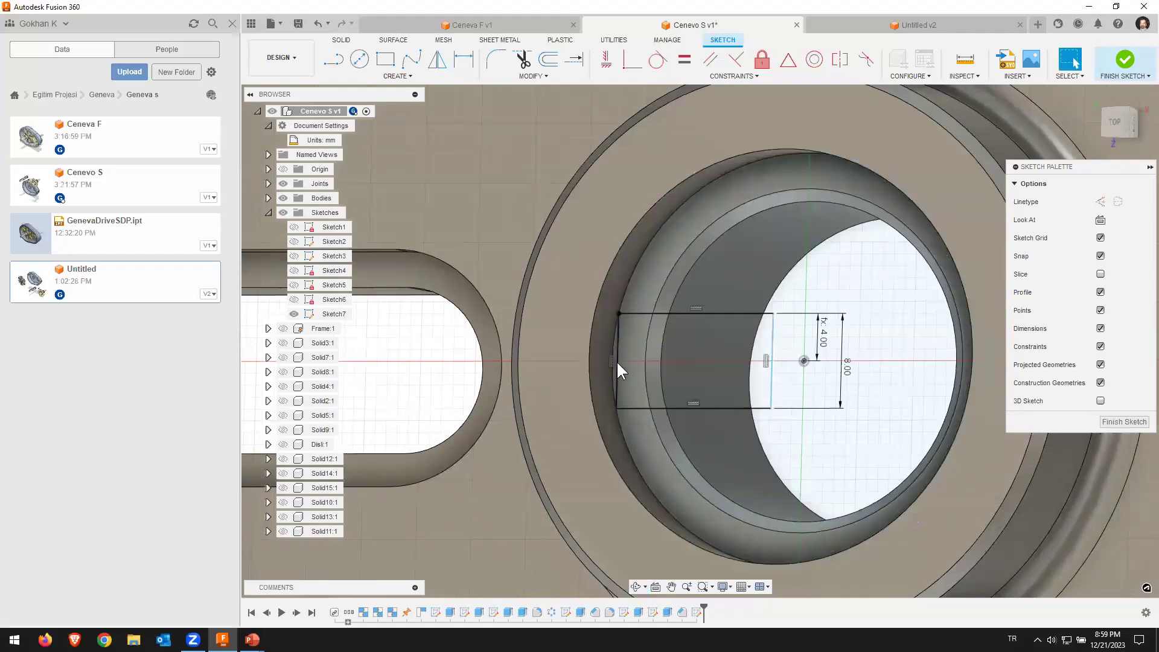
left_click(617, 360)
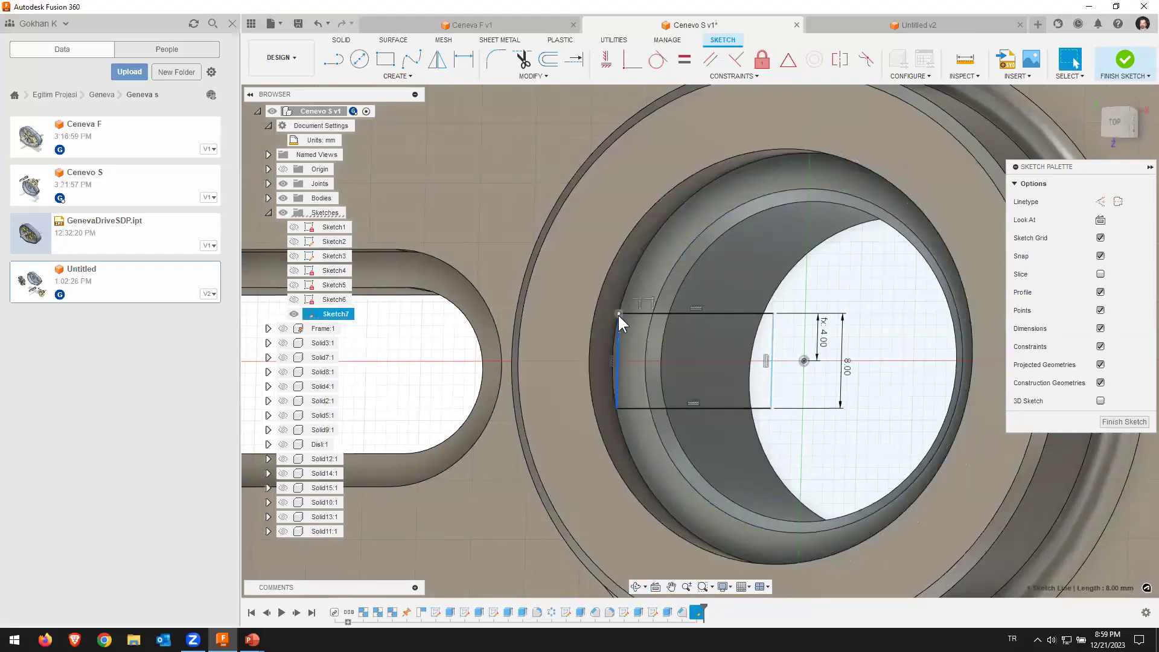
left_click(618, 313)
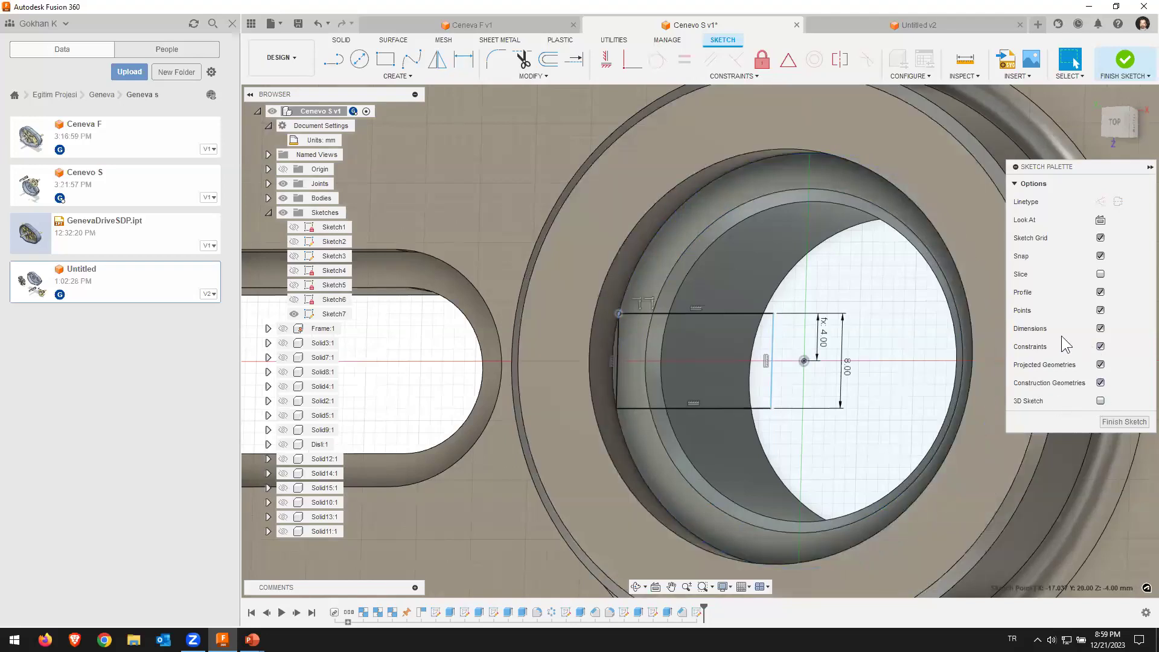
left_click(1100, 274)
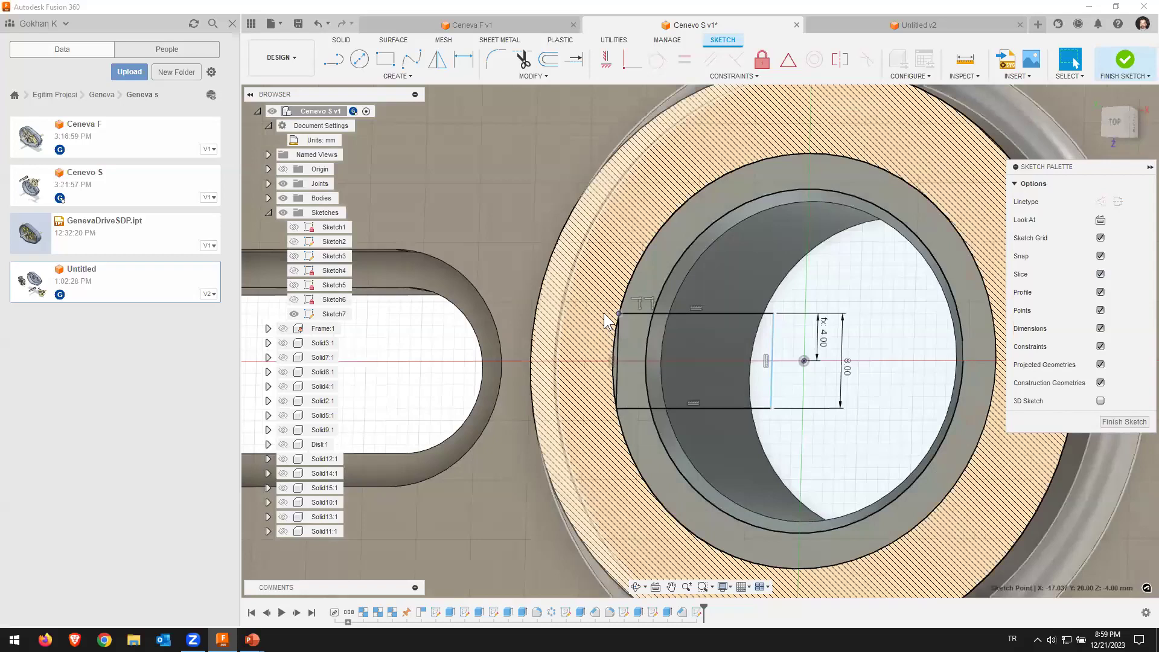
Step: In Top view, select the rectangle's left edge and delete it
left_click(1102, 126)
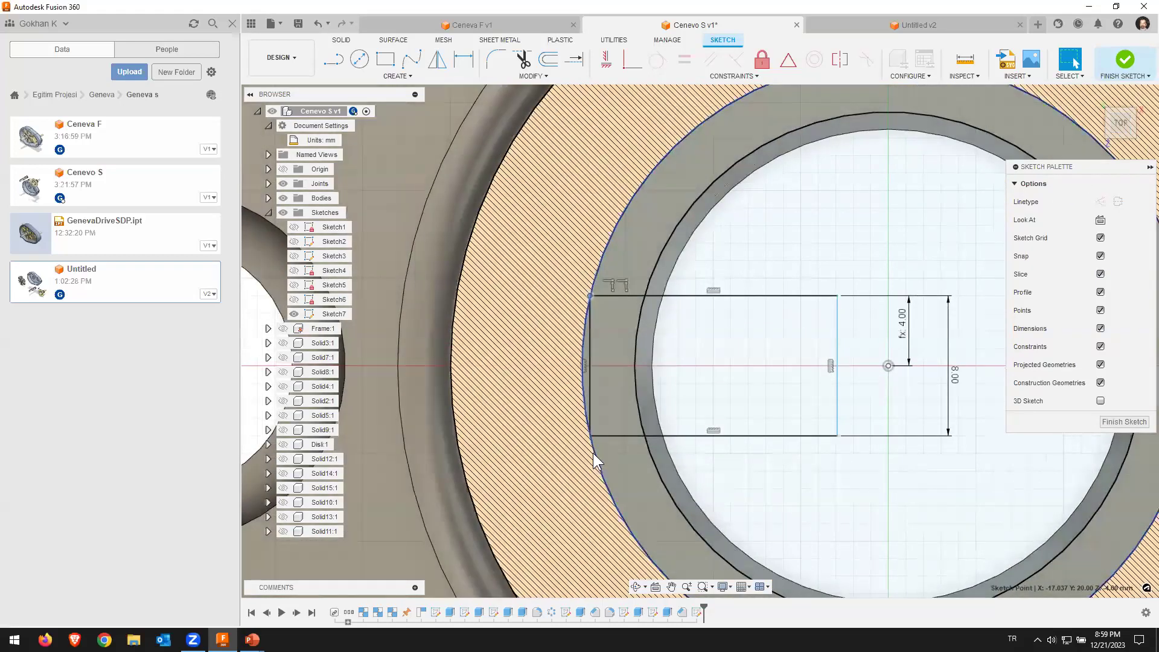
left_click(589, 295)
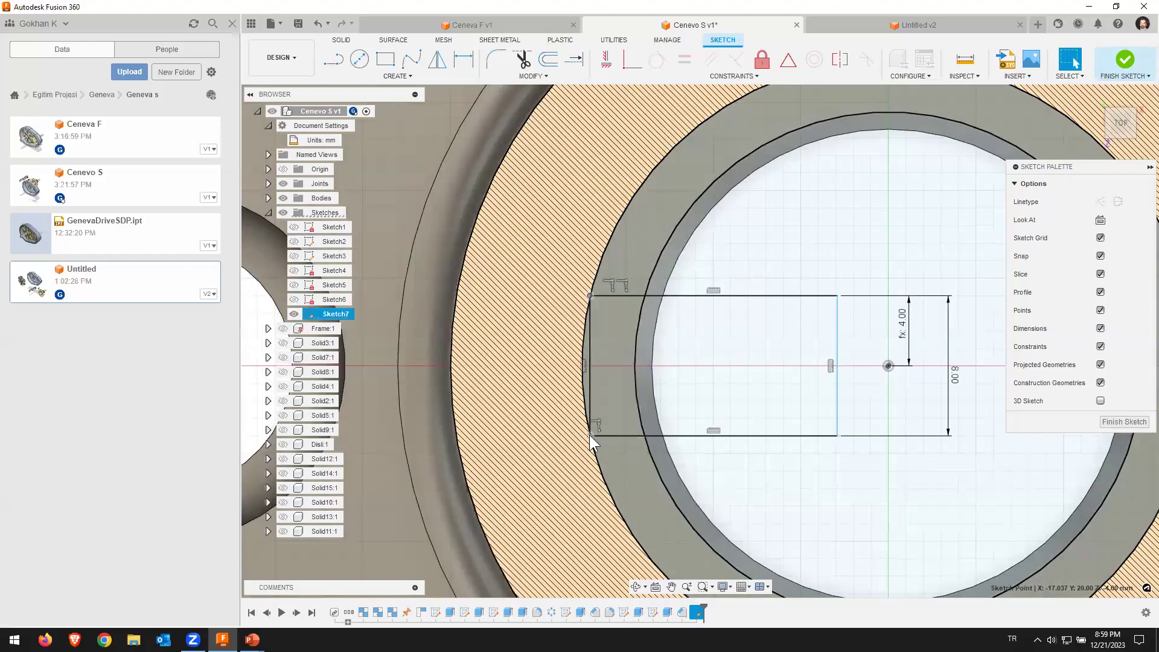
left_click(590, 297)
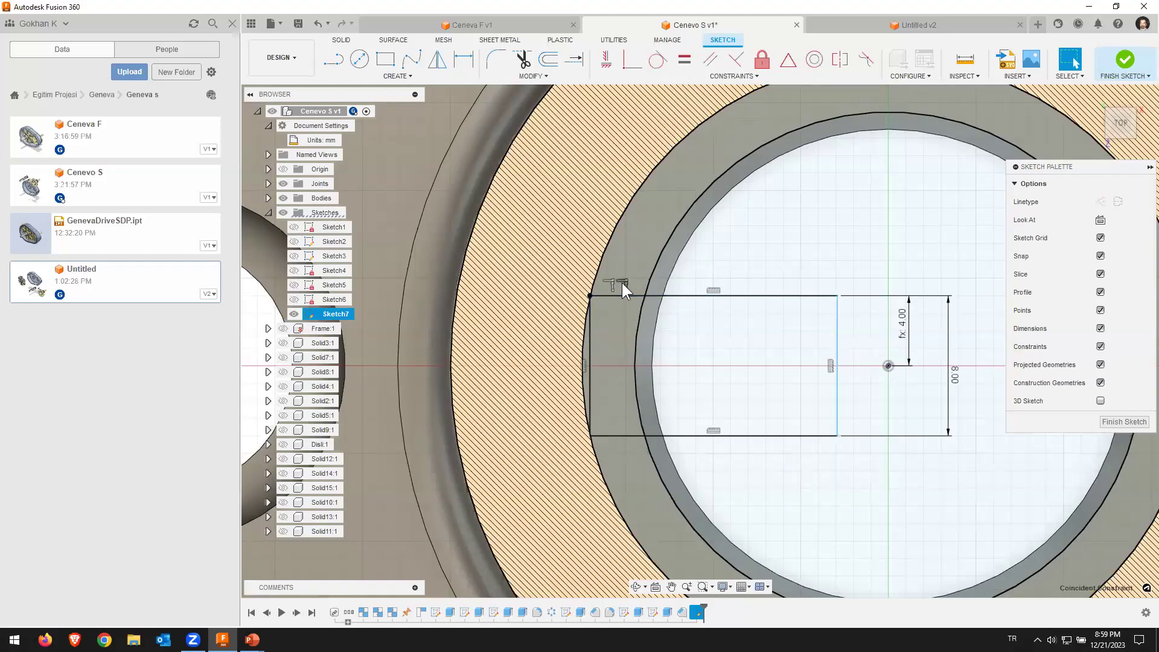
right_click(622, 283)
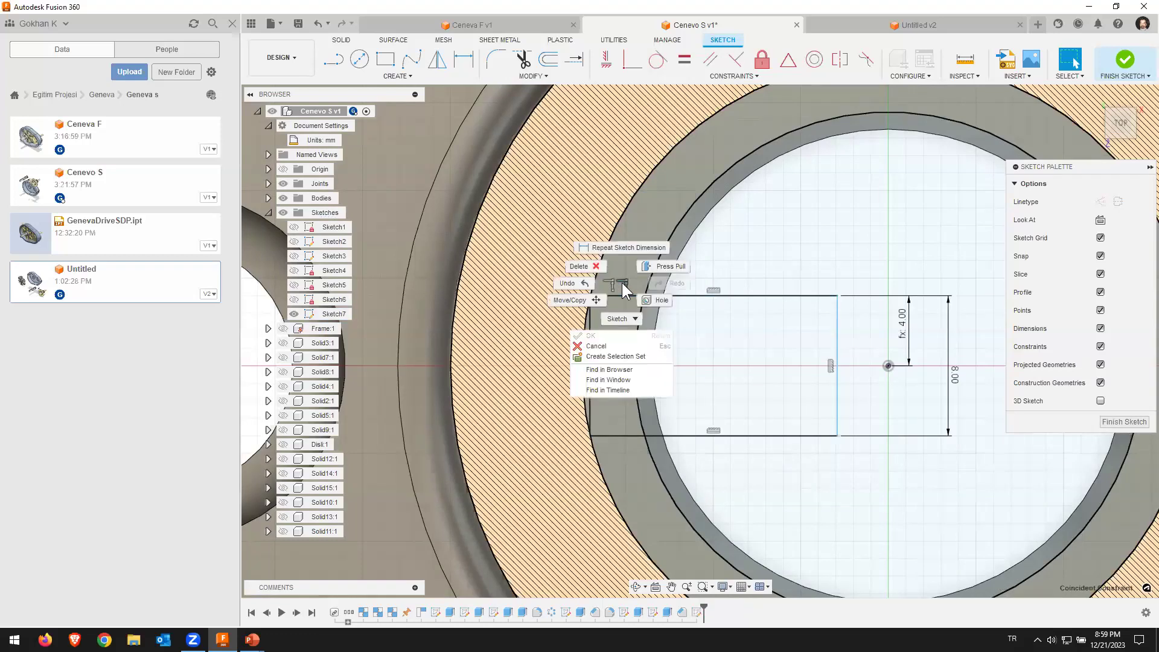
left_click(620, 348)
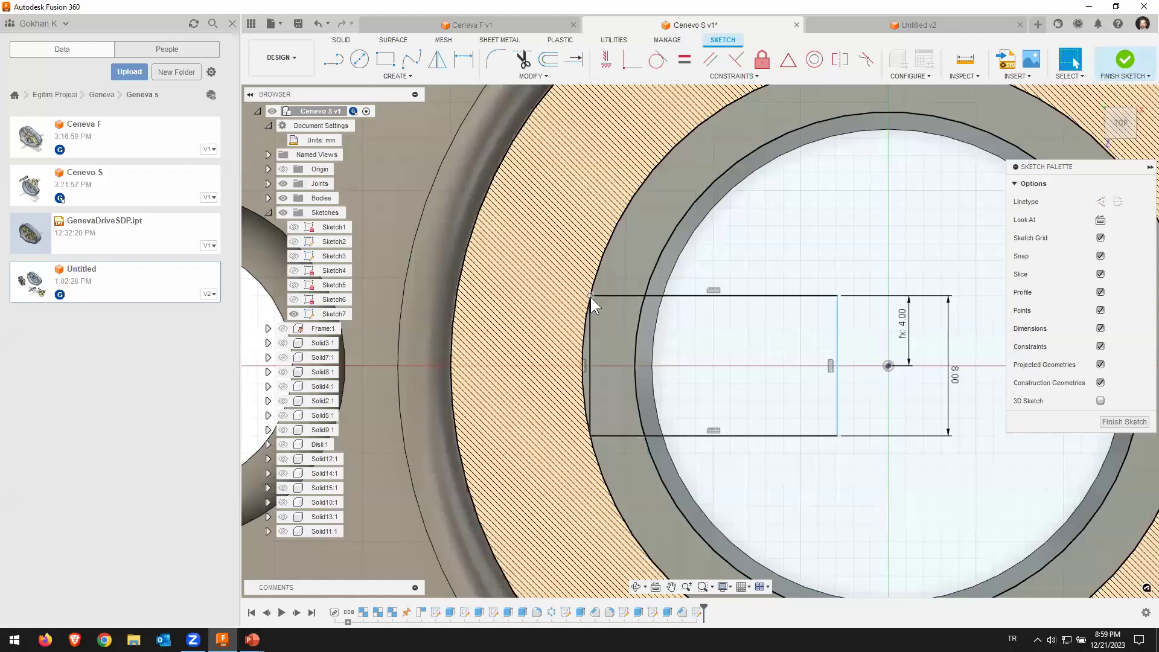
left_click(590, 329)
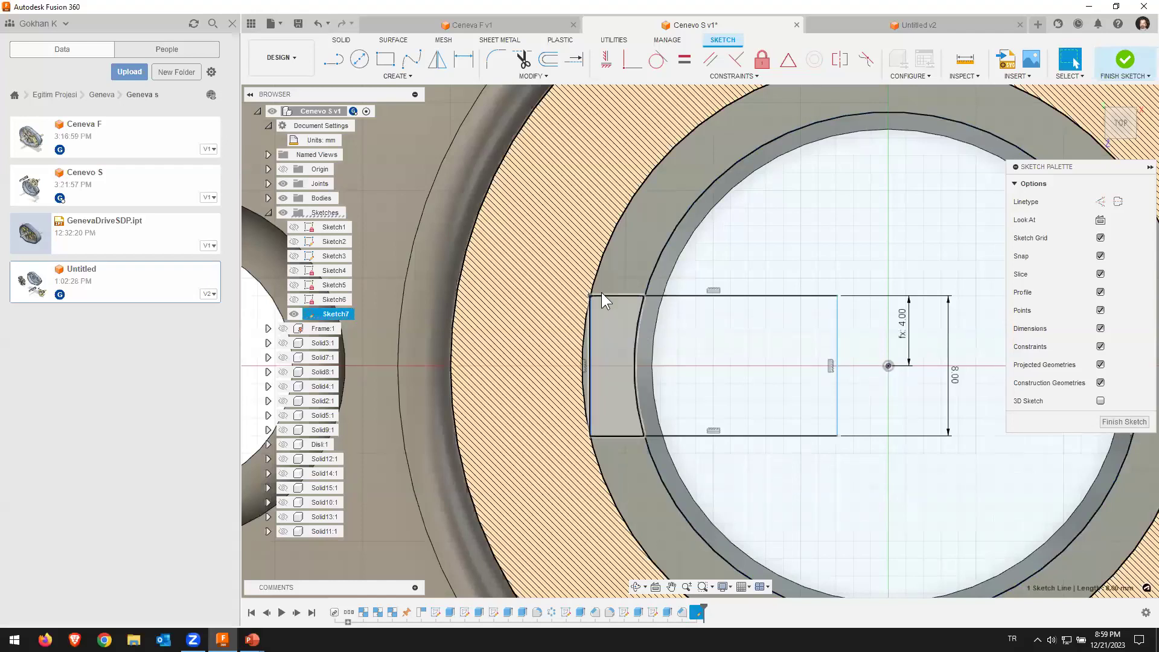
left_click(592, 348)
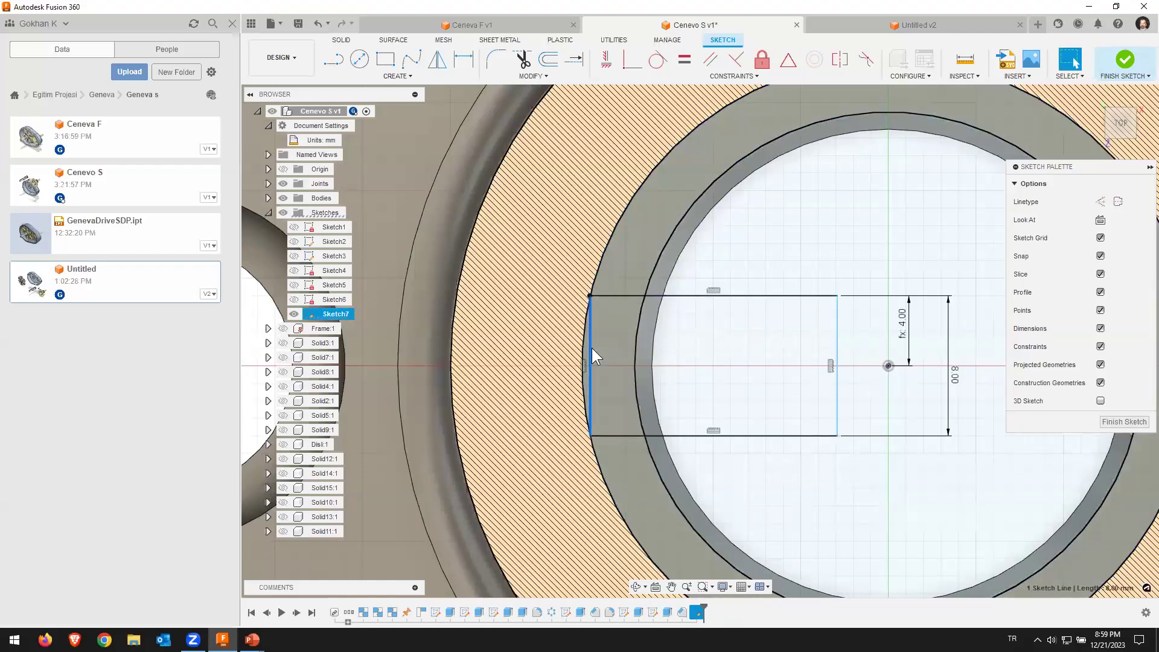
key("Delete")
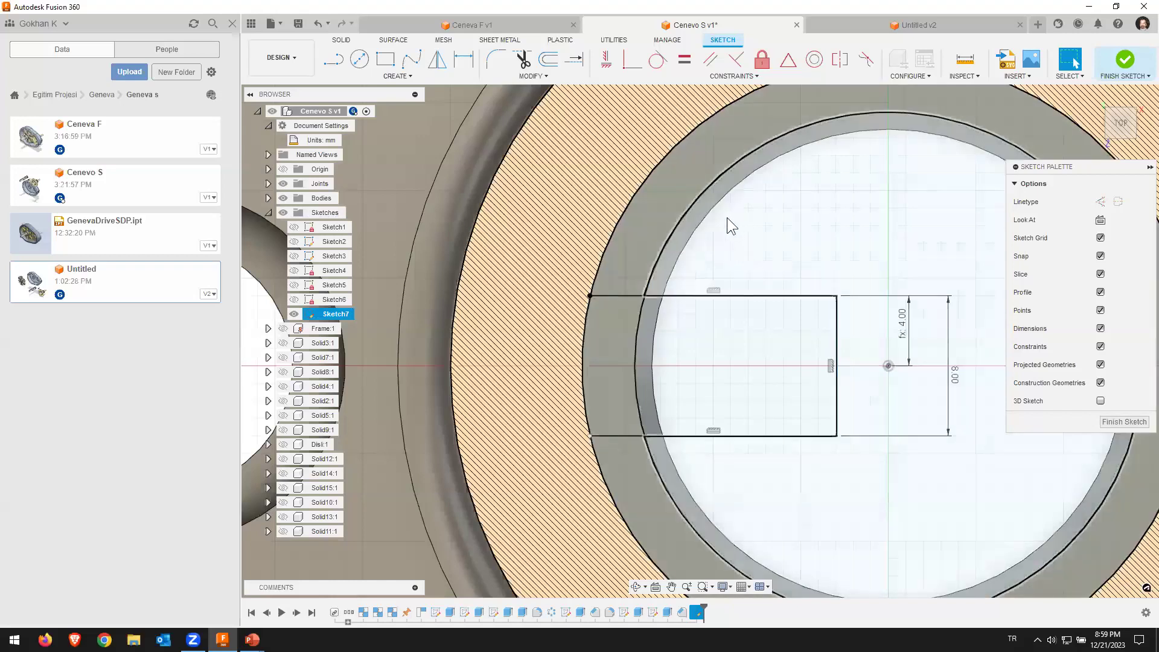
left_click(334, 59)
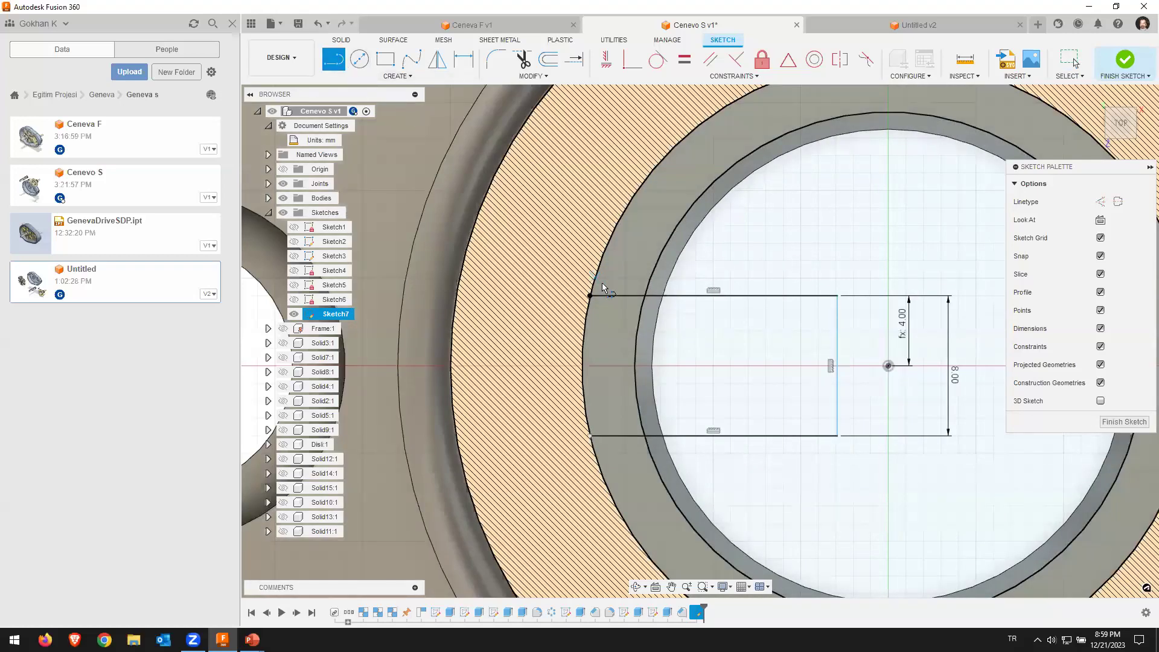
Step: Draw a vertical line from the top edge to the bottom edge to close the rectangle
left_click(610, 297)
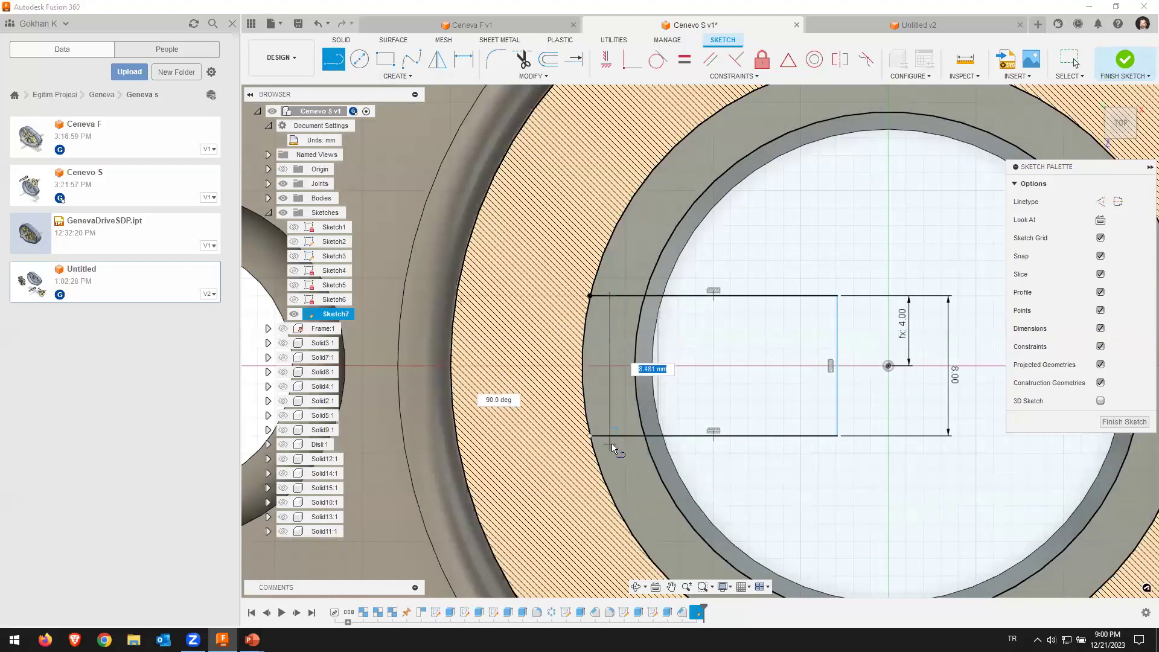
left_click(611, 435)
right_click(755, 344)
left_click(679, 329)
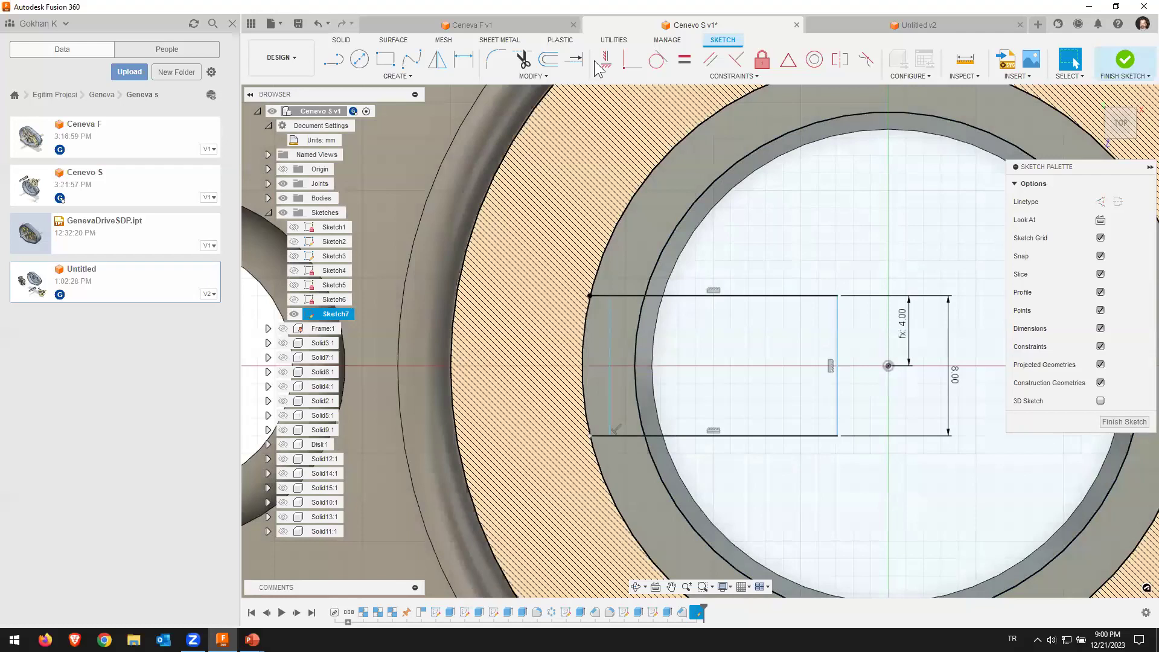
key("d")
left_click(838, 342)
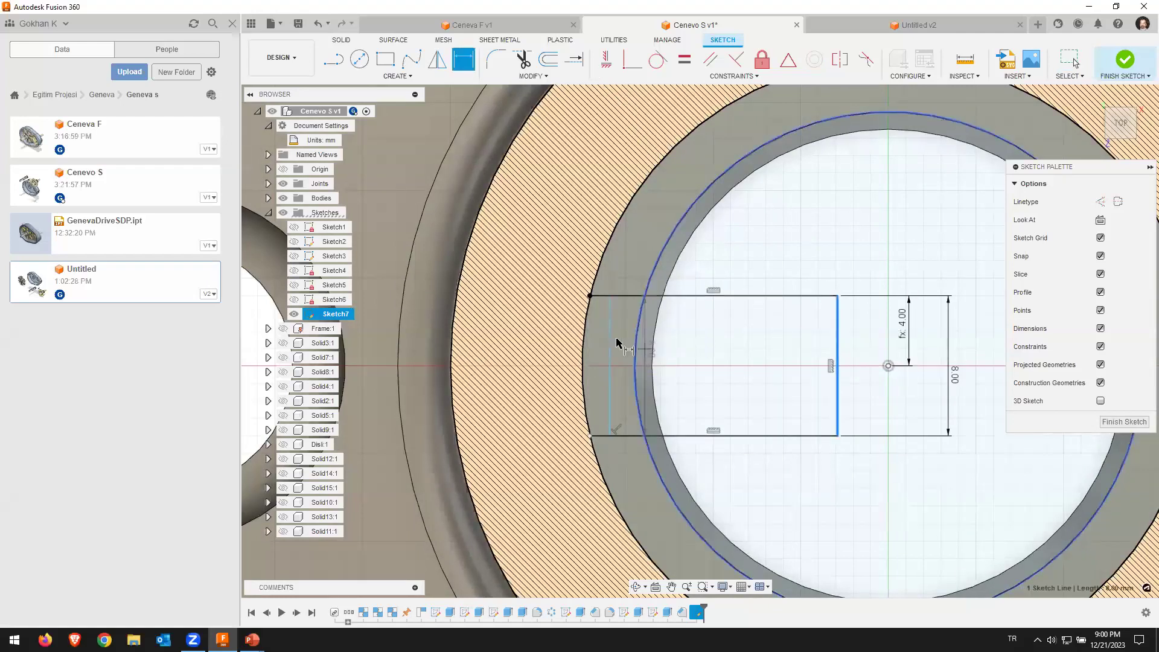
key("Escape")
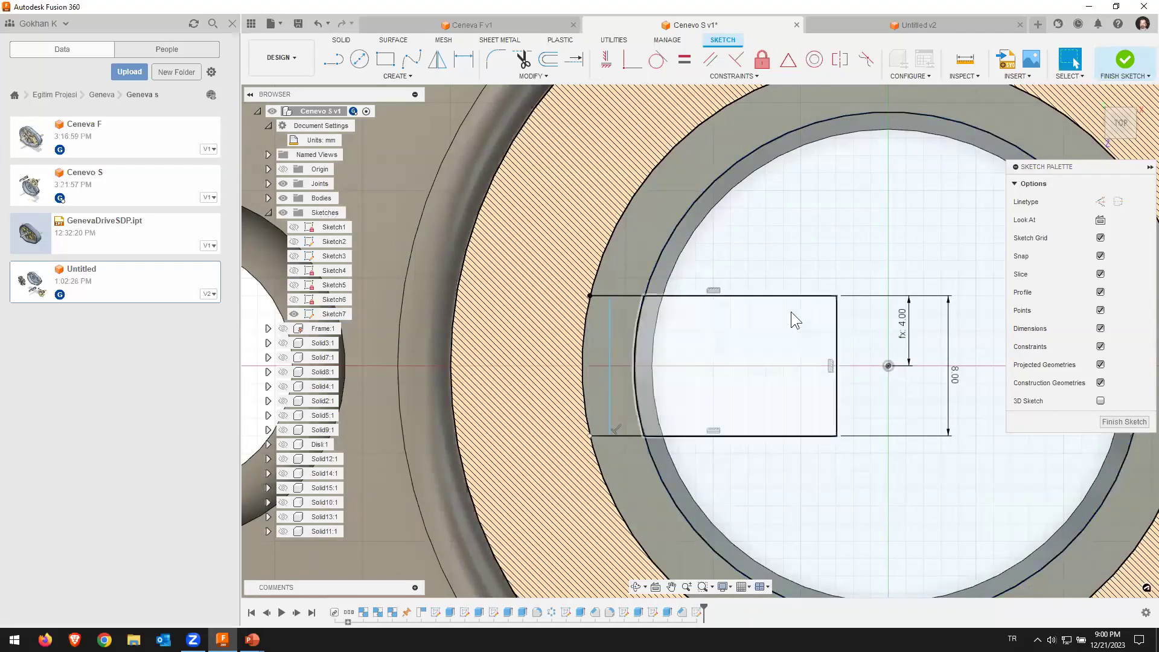
Step: Dimension the new left line 15.80 mm from the bore centre and finish the sketch
left_click(610, 340)
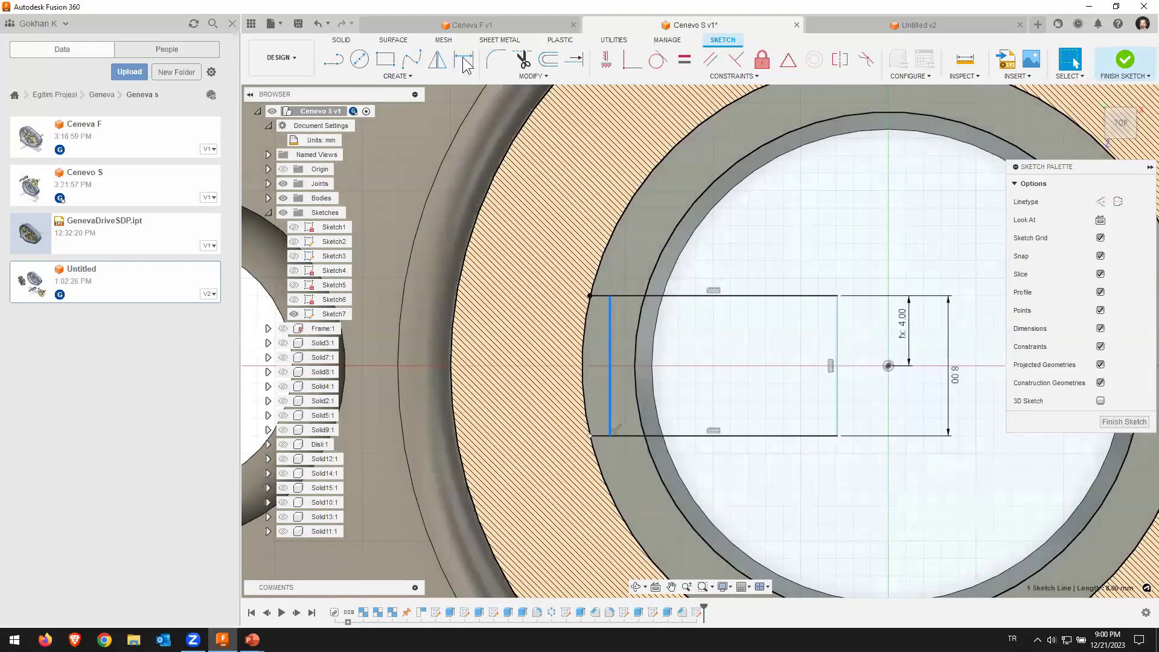
left_click(463, 59)
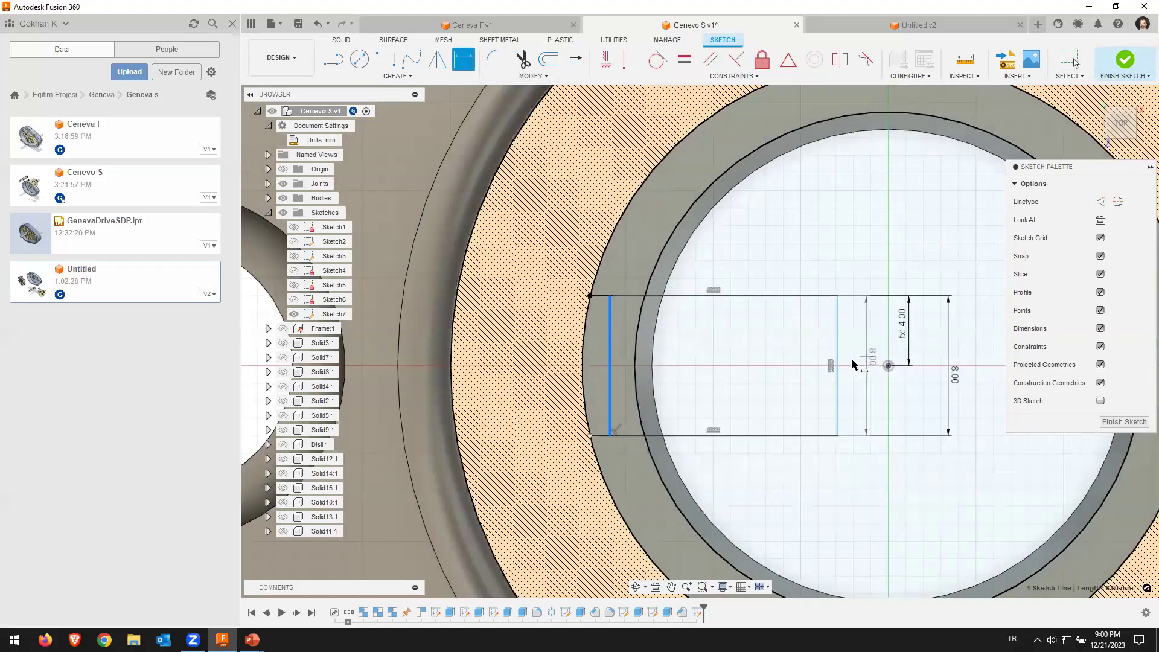
left_click(888, 367)
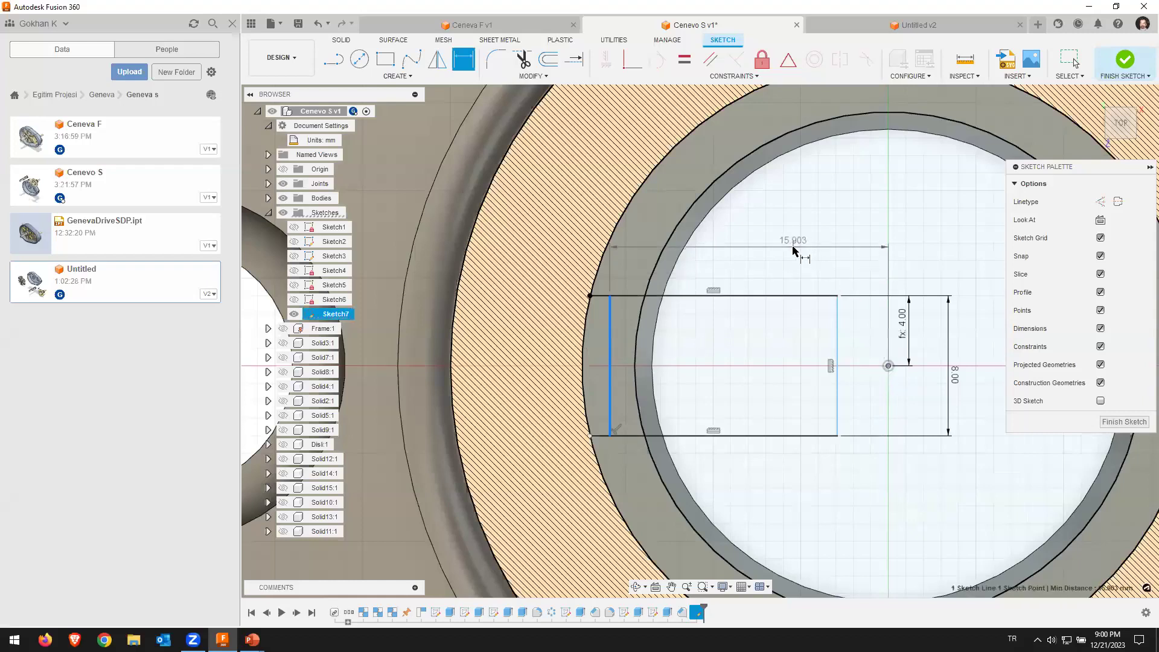
left_click(794, 248)
type("15,8")
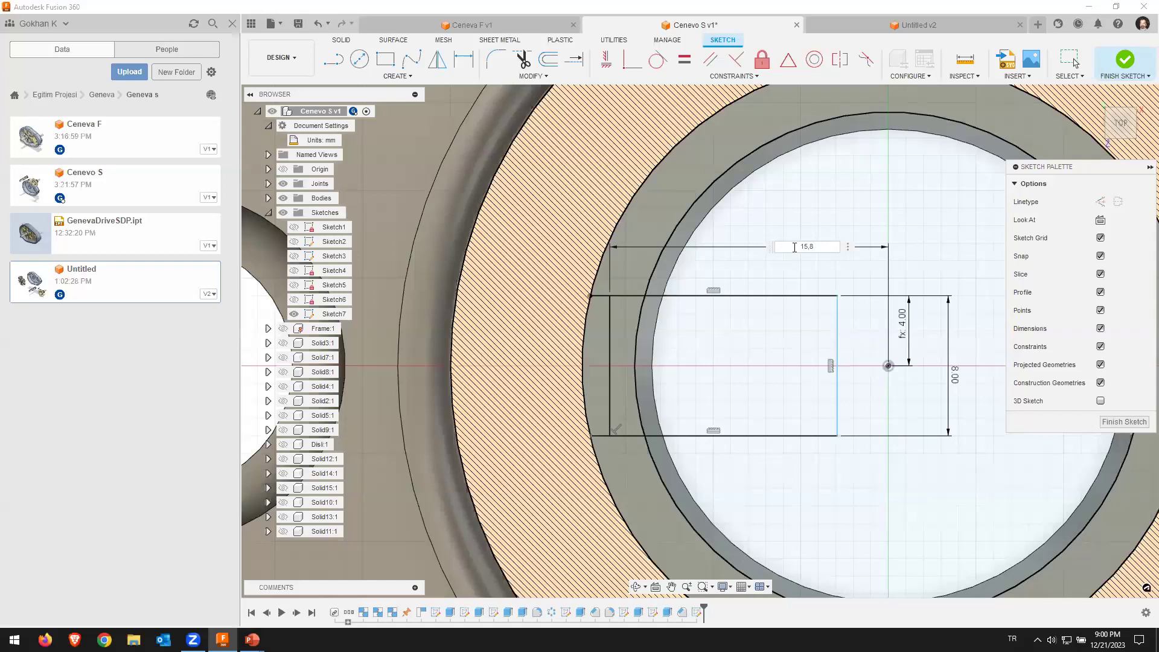
key("Return")
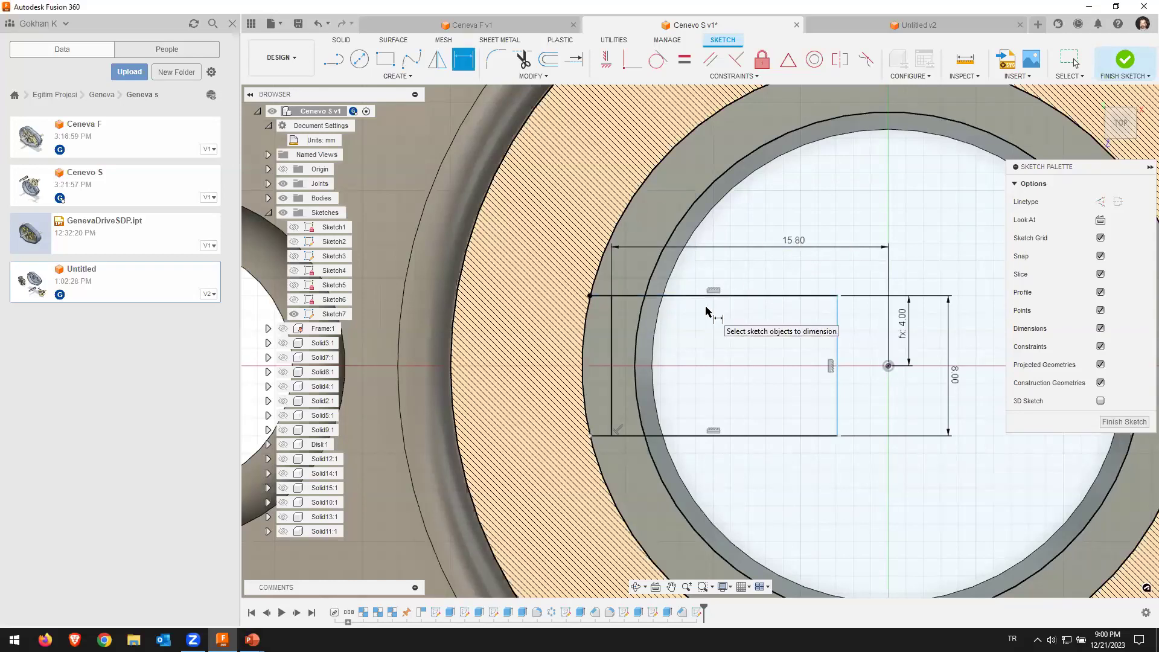
left_click(1124, 422)
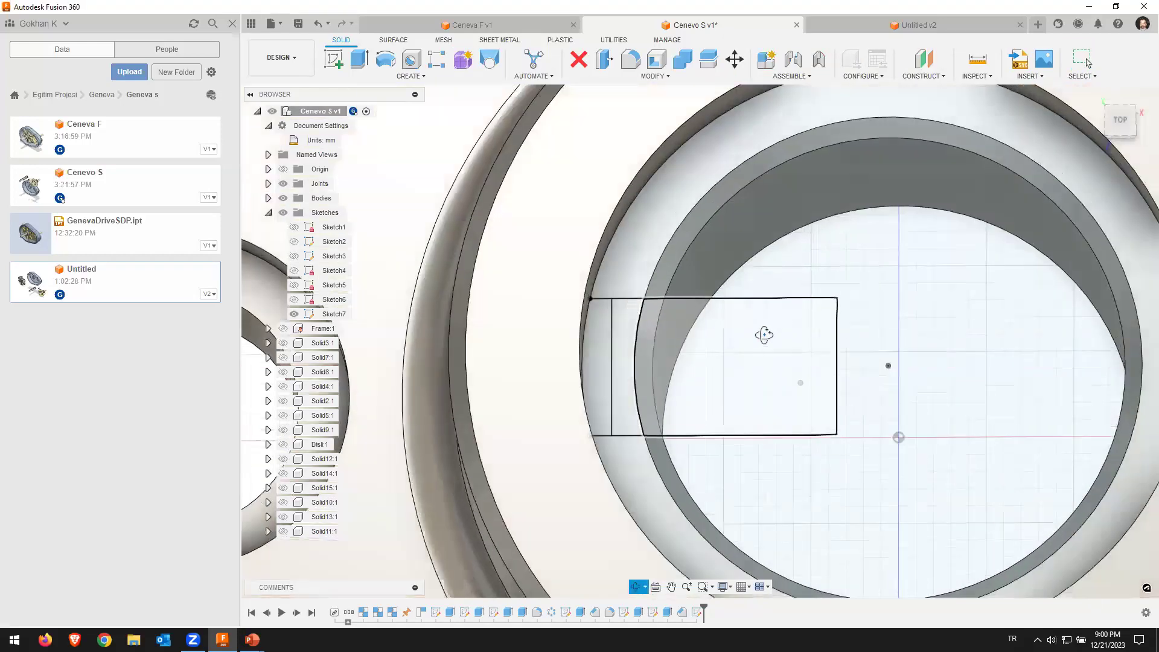
Step: Extrude both sketch profiles as a through-all cut, forming the rectangular keyway slot
middle_click_drag(798, 367, 414, 155, "shift")
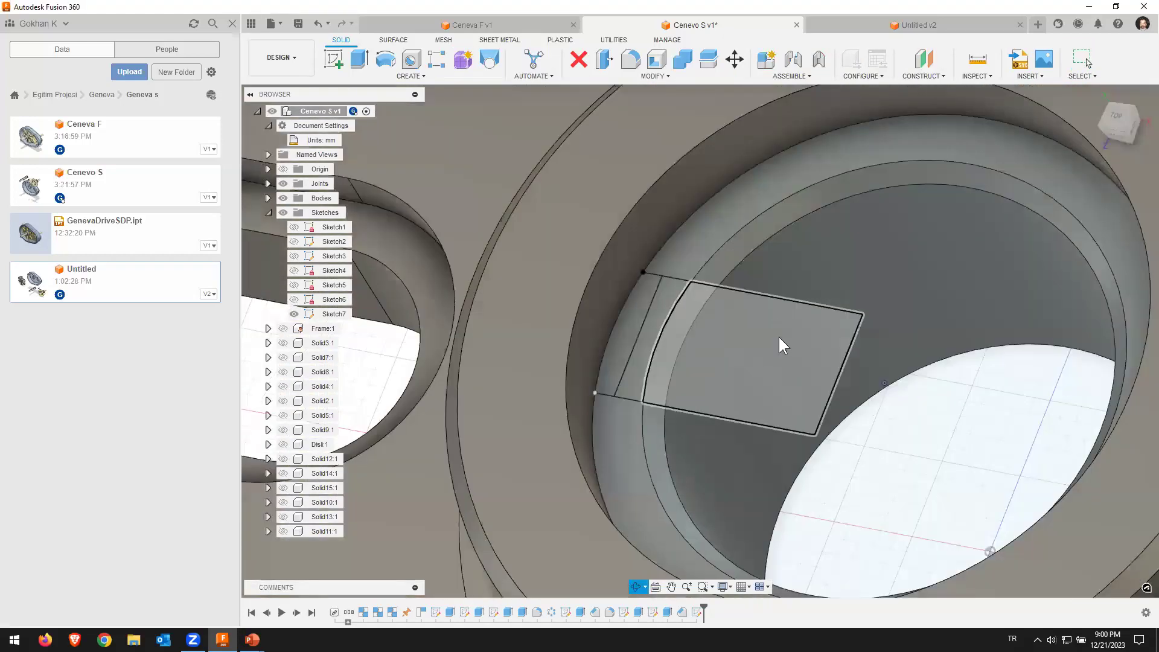
key("e")
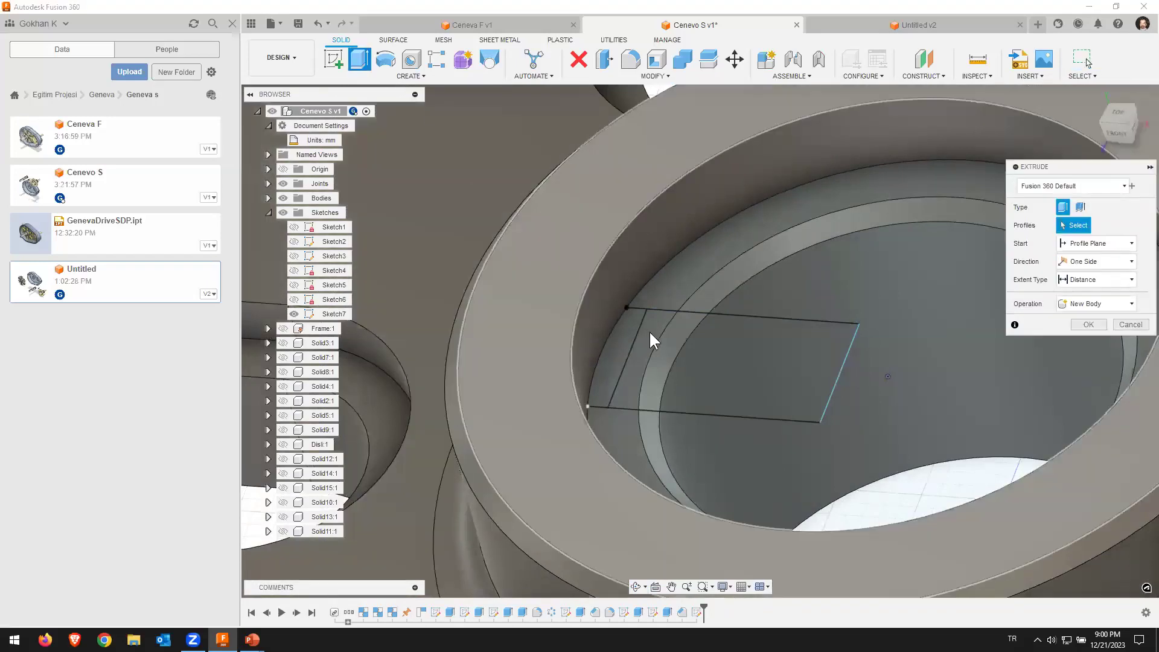
left_click(649, 332)
left_click(695, 344)
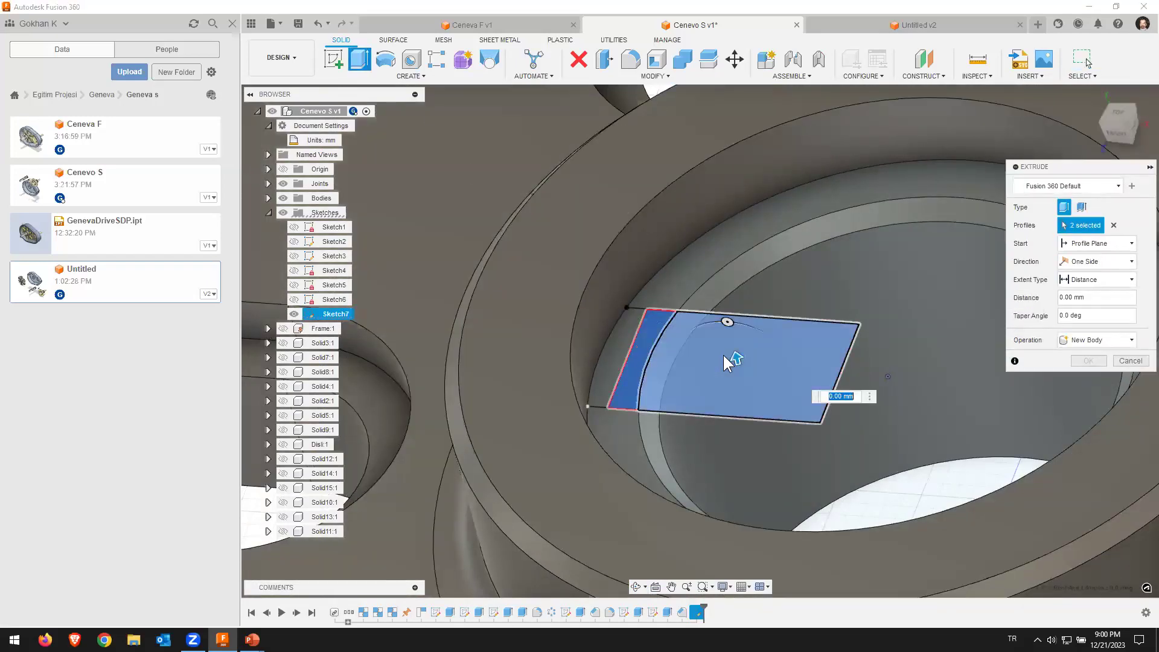
left_click(1096, 340)
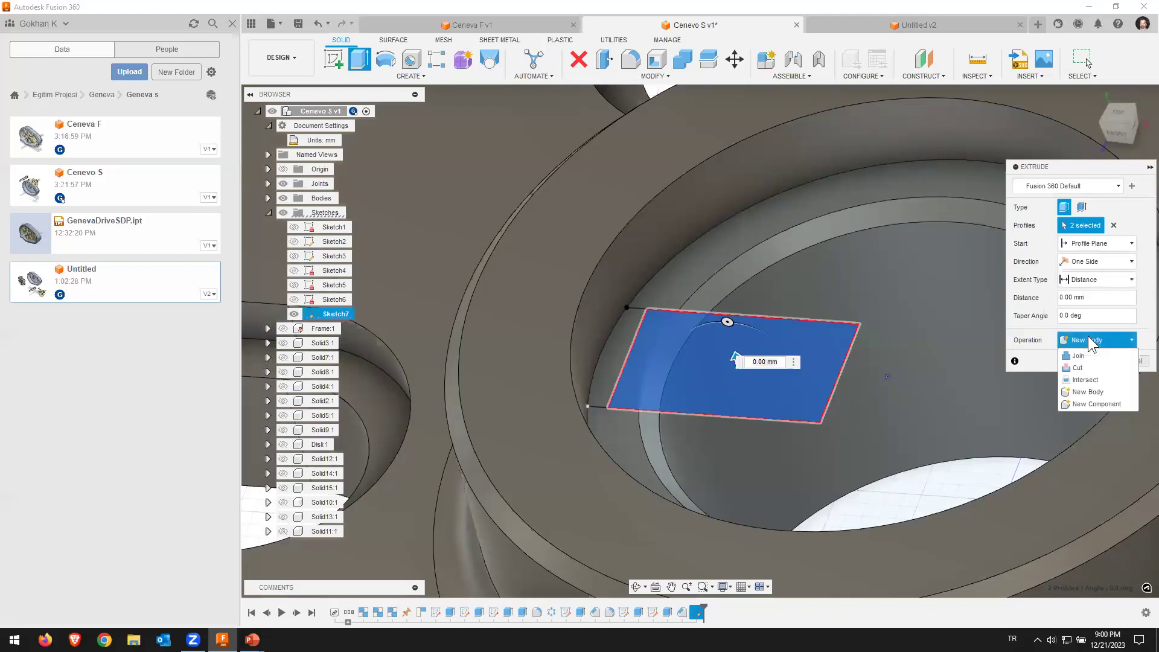
left_click(1079, 367)
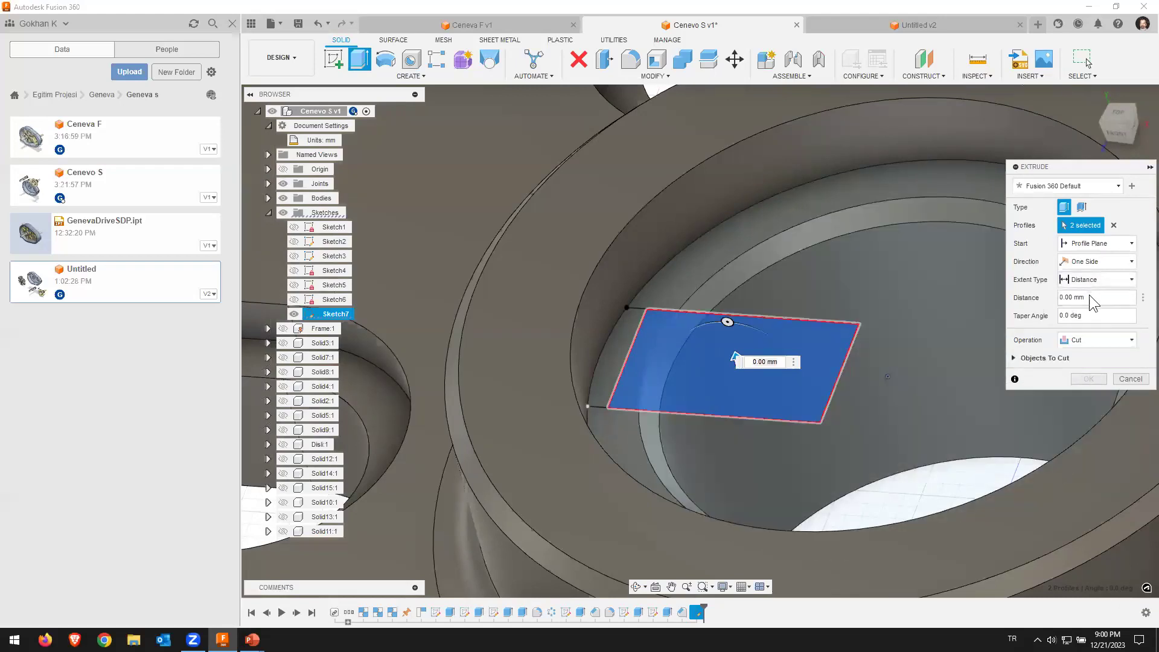
left_click(1088, 297)
left_click(1094, 280)
left_click(1083, 321)
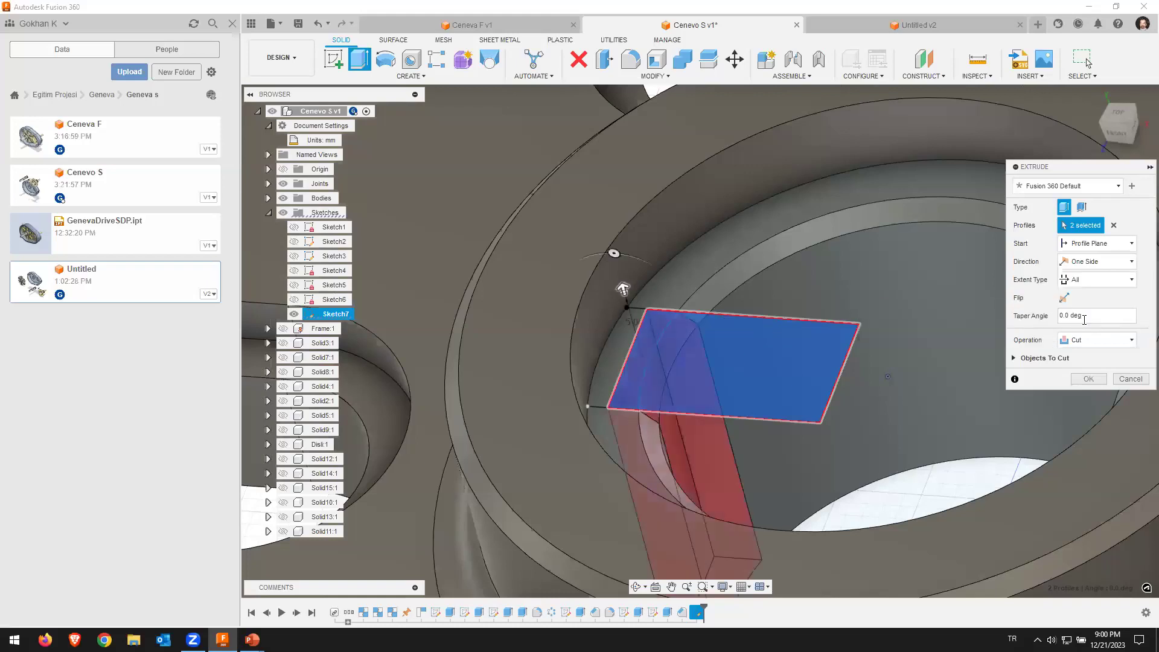
scroll(715, 382, "down", 3)
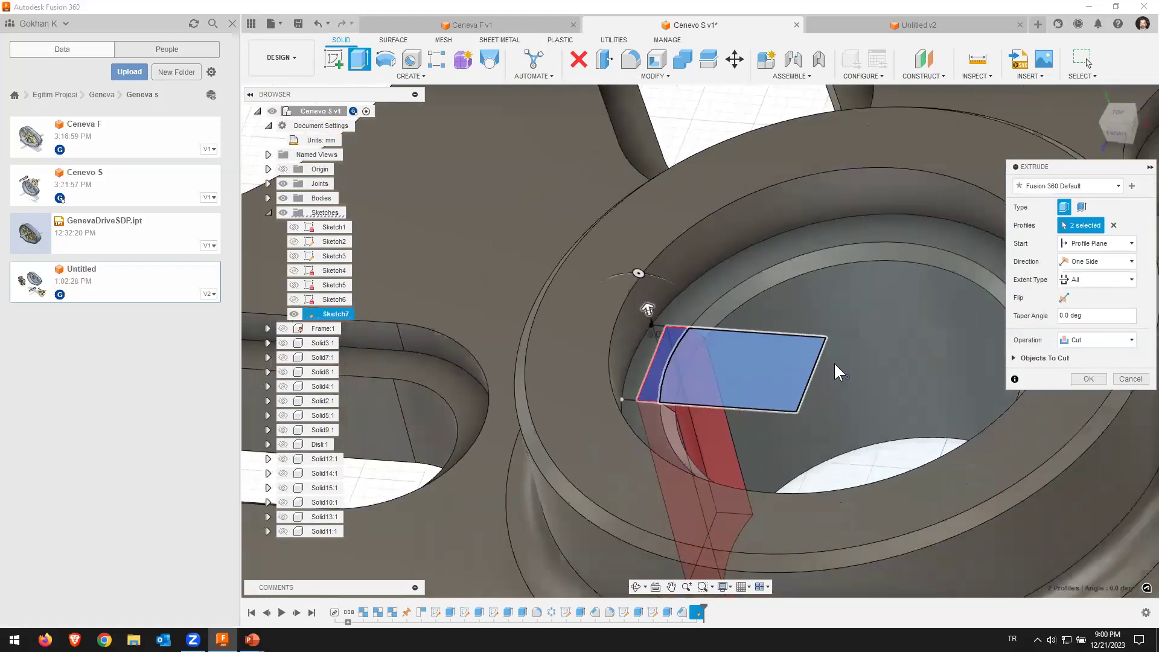
left_click(1088, 379)
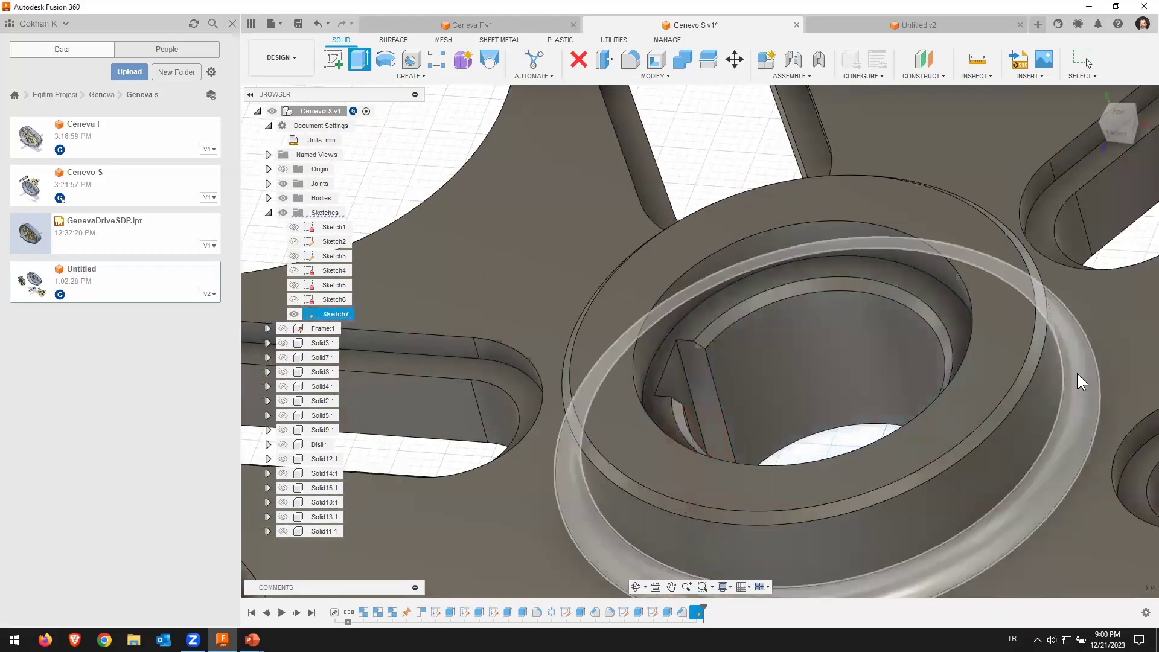
Step: Roll the design timeline back to Sketch4
mouse_move(740, 371)
middle_mouse_down("shift")
mouse_move(730, 408)
mouse_move(607, 390)
mouse_move(741, 314)
mouse_move(708, 486)
middle_mouse_up("shift")
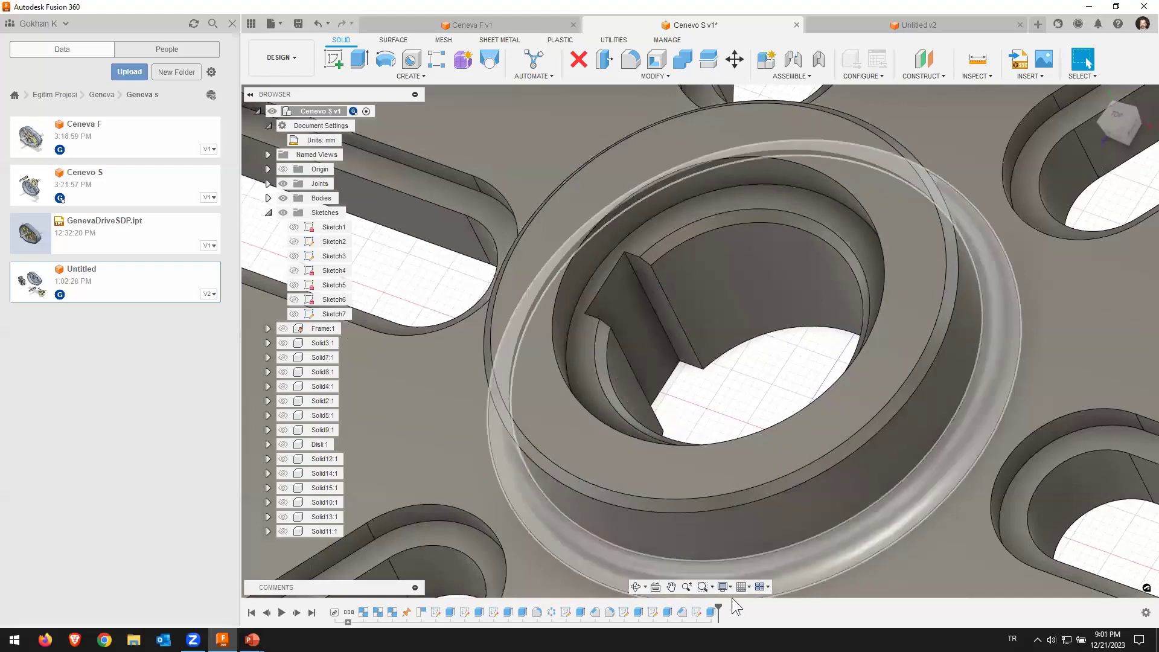
left_click_drag(716, 605, 584, 602)
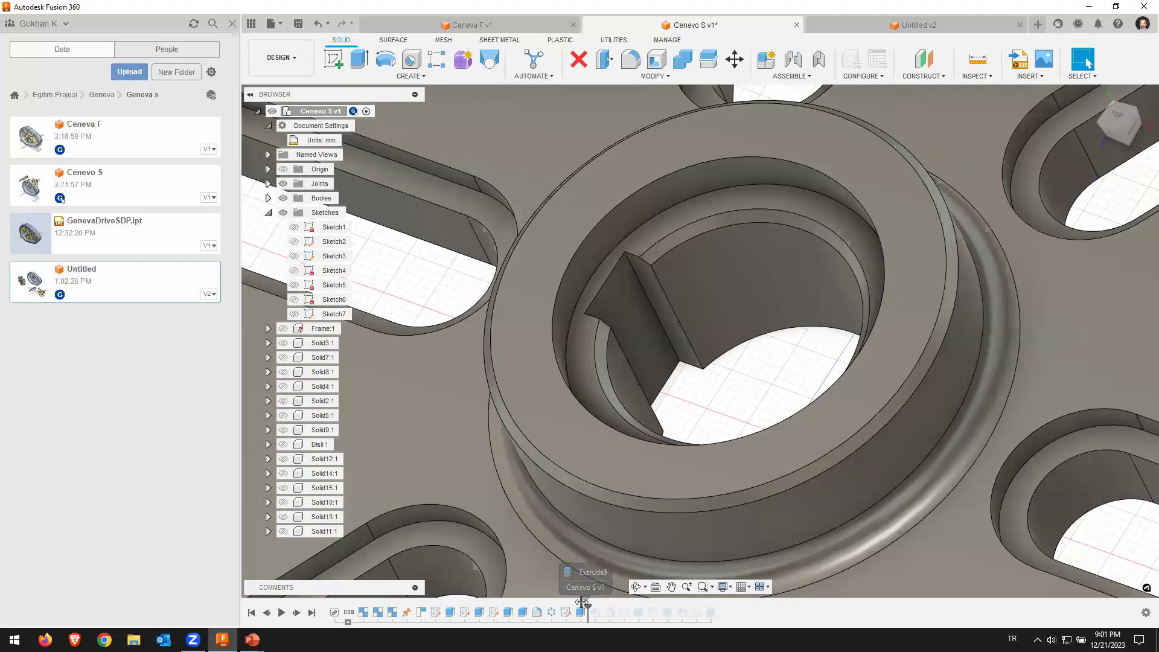
left_click_drag(577, 602, 556, 602)
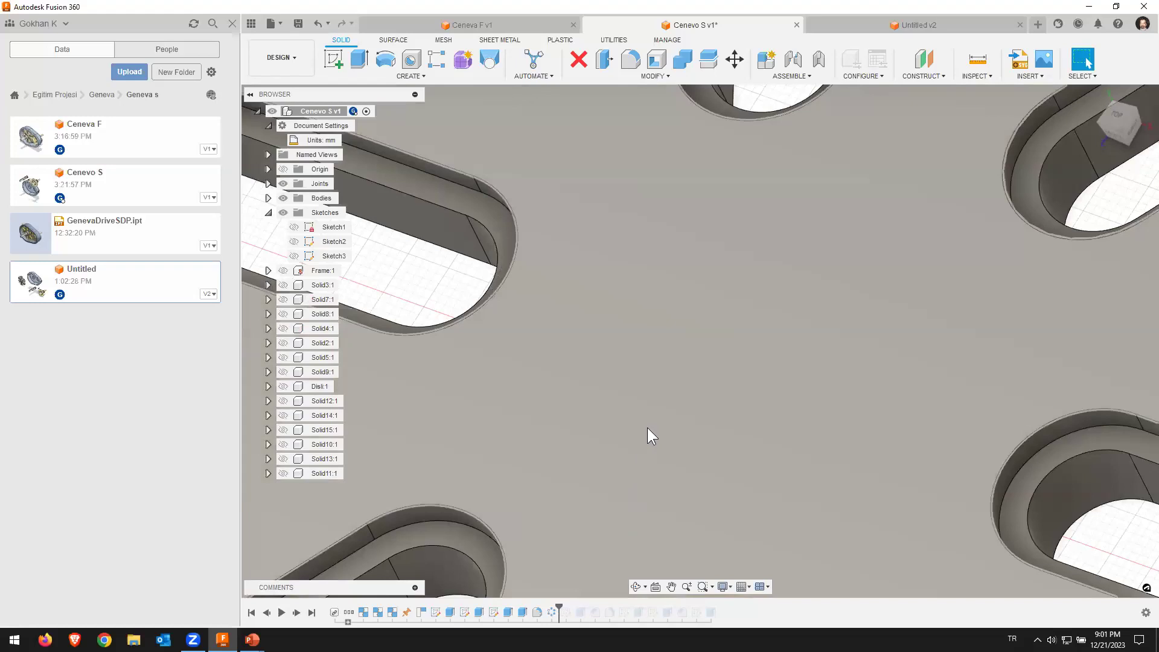
scroll(647, 427, "down", 2)
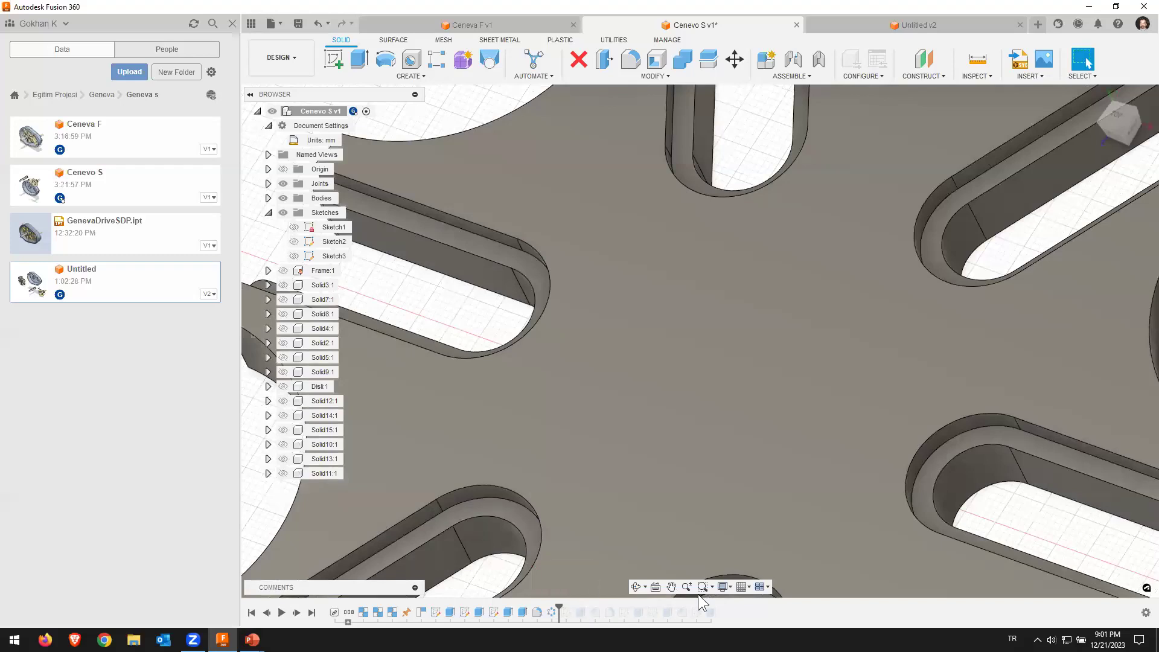
scroll(757, 431, "down", 2)
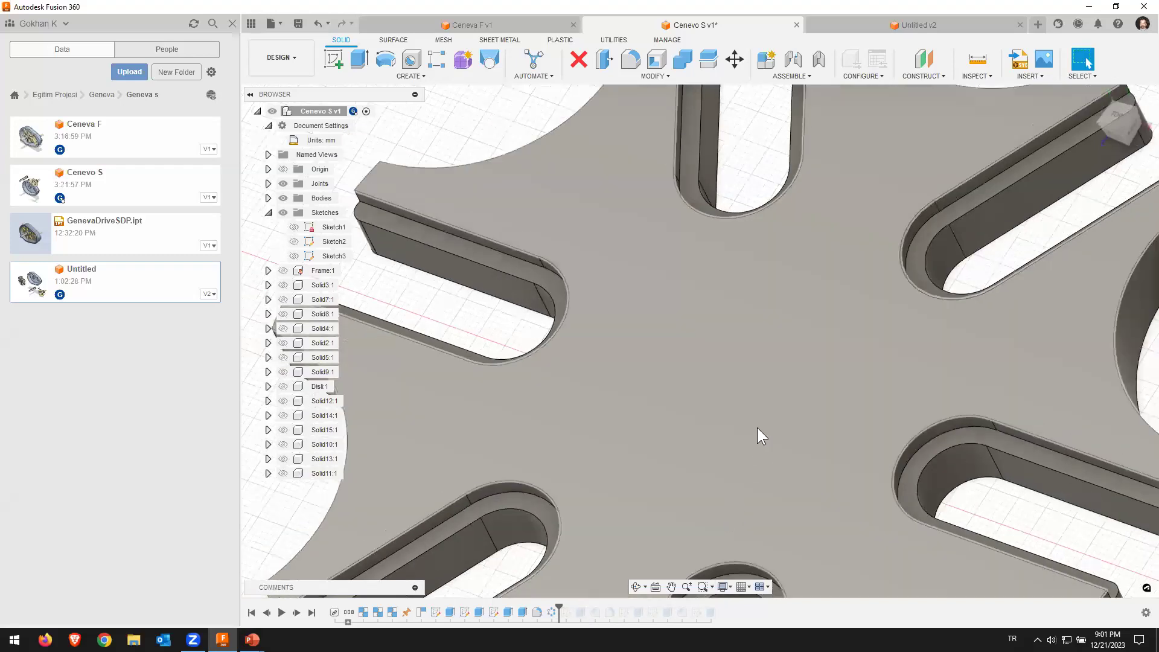
scroll(755, 416, "down", 3)
scroll(752, 405, "down", 3)
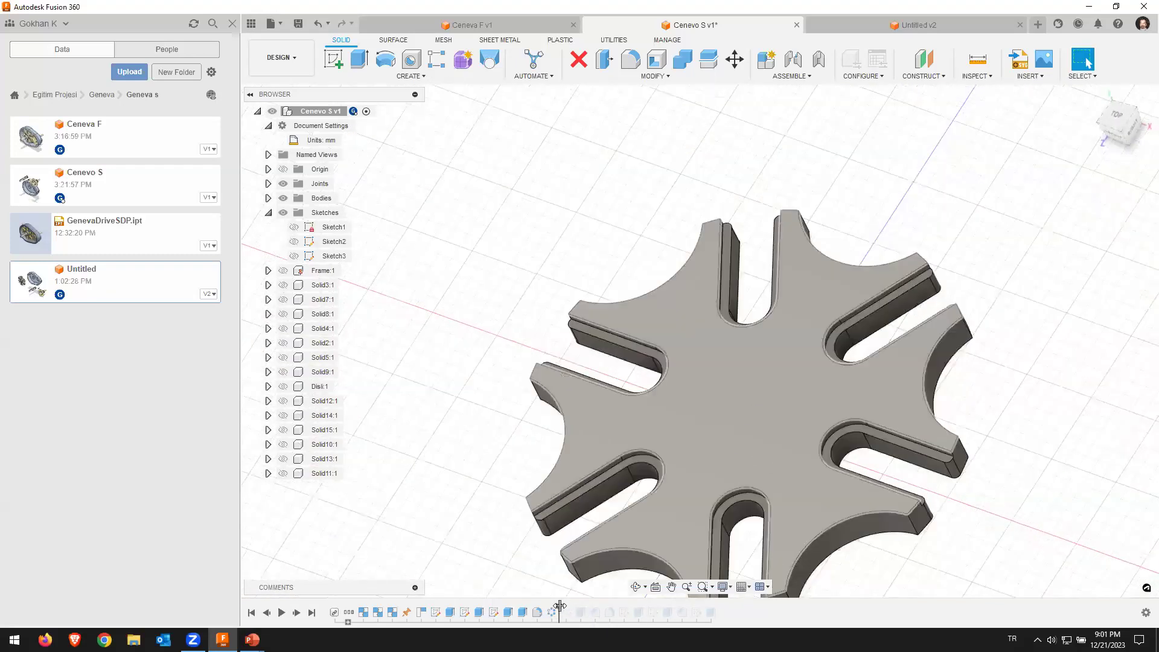
Step: Step the timeline forward to just after the boss recess and orbit to the wheel's back face
left_click_drag(562, 601, 570, 607)
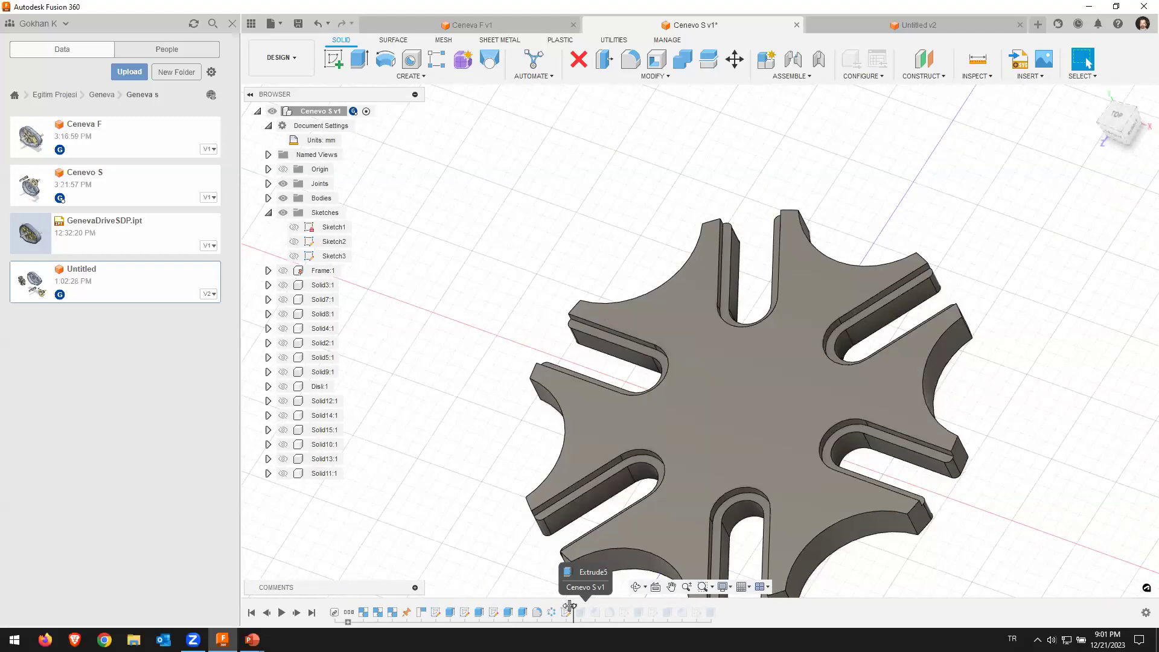
left_click_drag(579, 606, 586, 606)
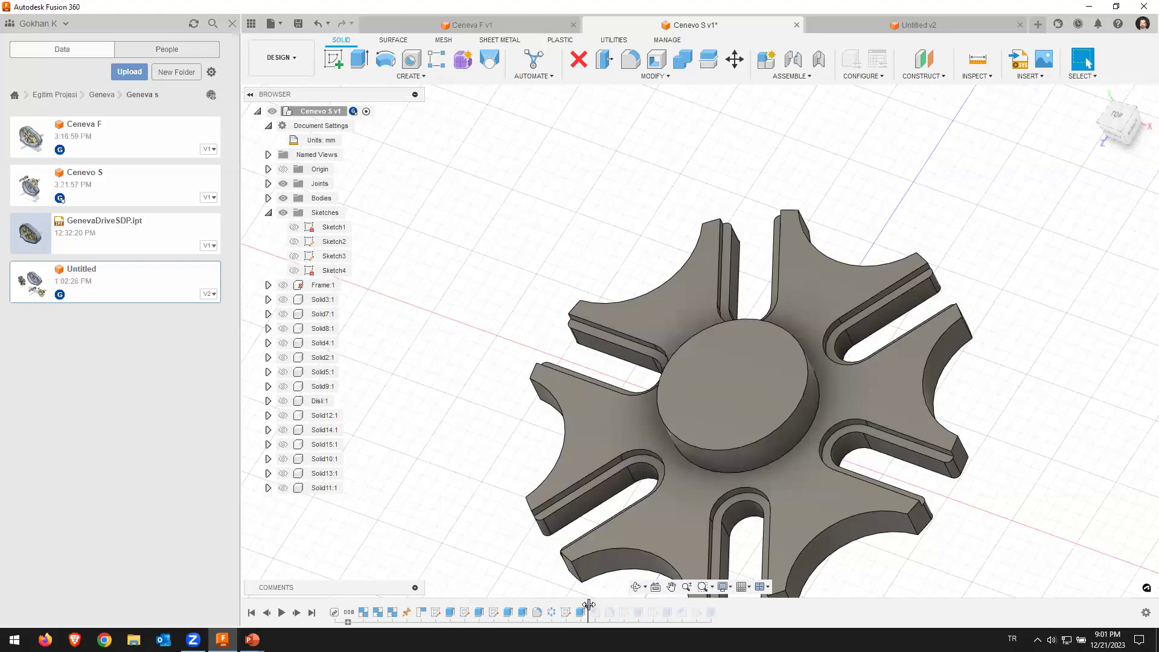
left_click_drag(608, 605, 618, 605)
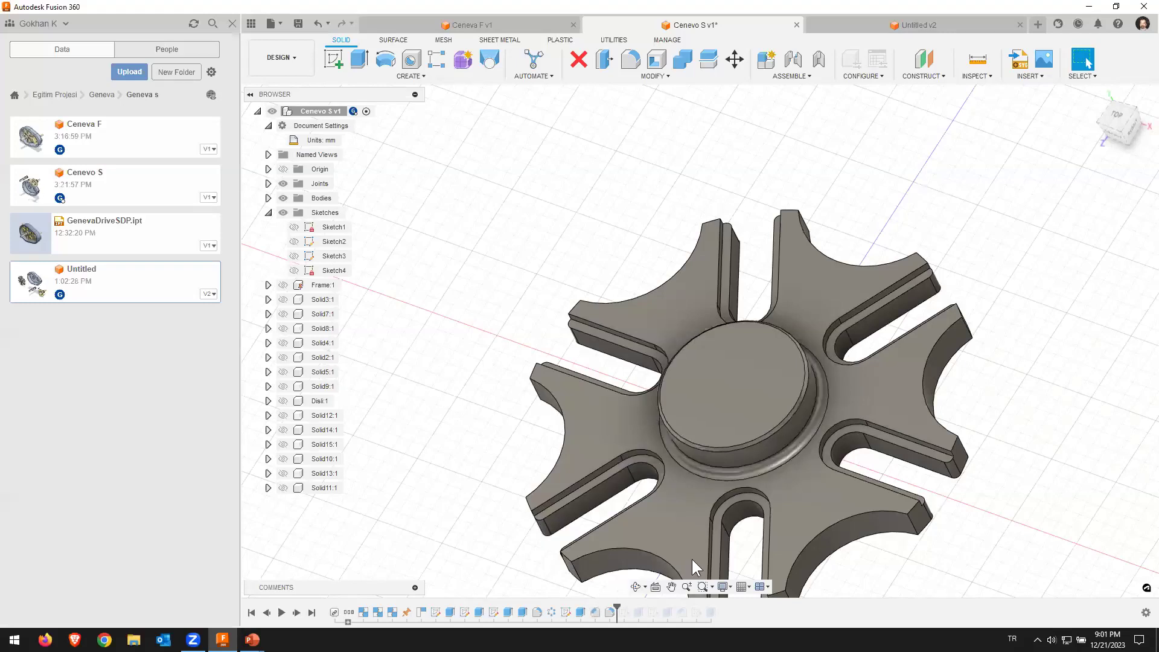
left_click_drag(618, 604, 671, 599)
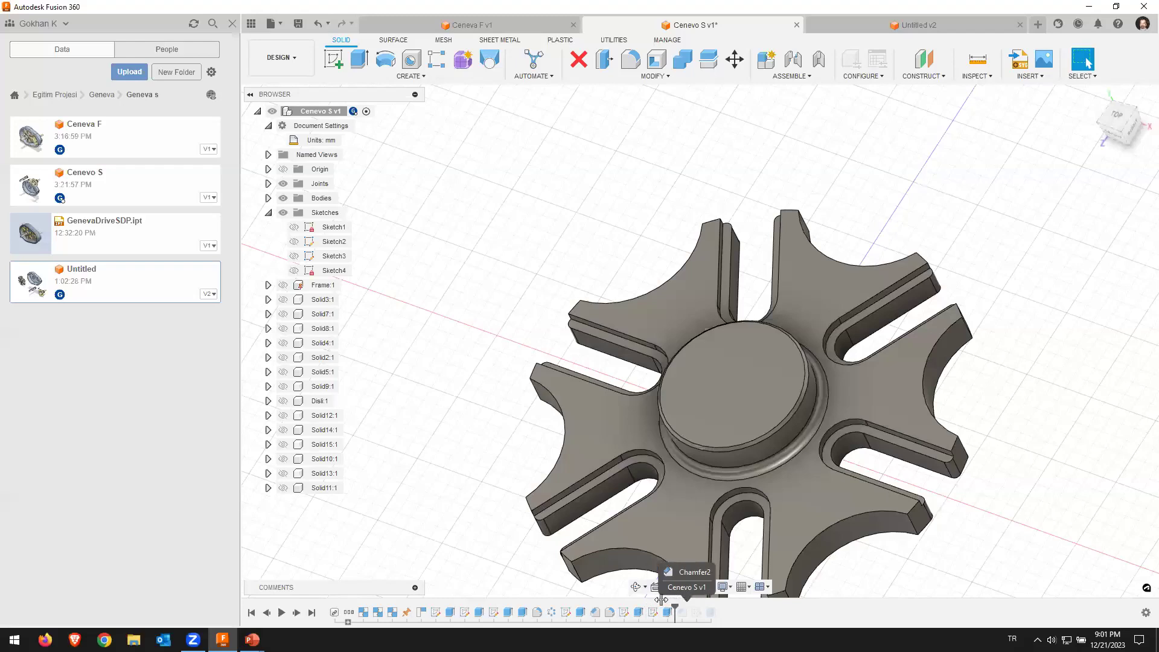
left_click_drag(664, 599, 660, 604)
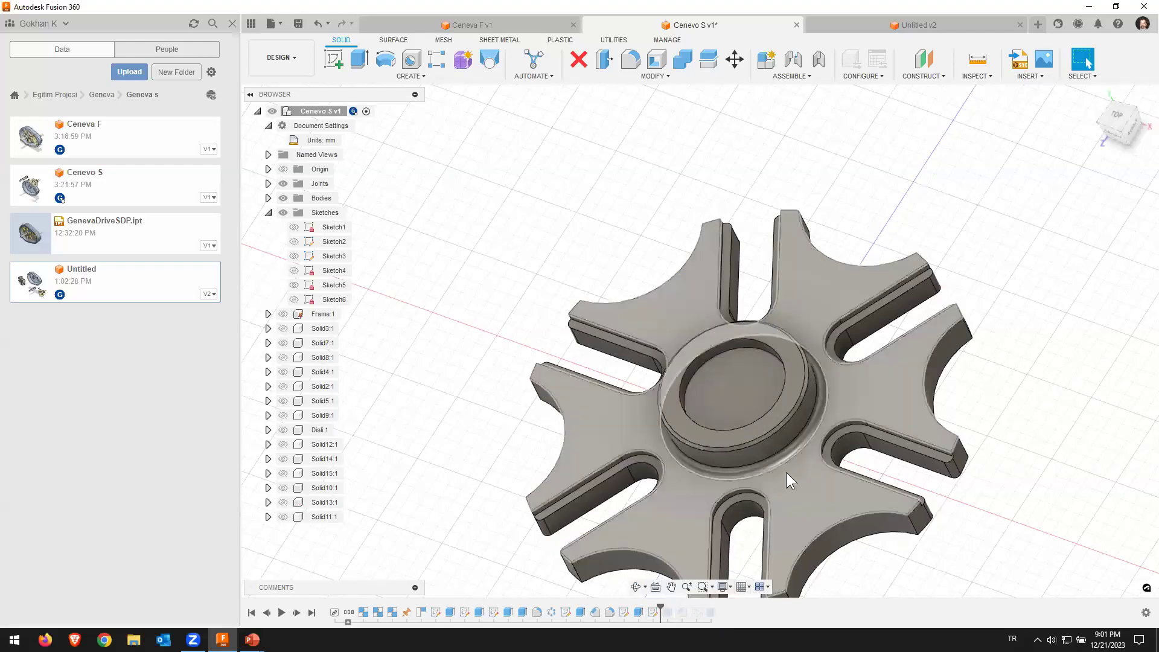
mouse_move(769, 484)
middle_mouse_down("shift")
mouse_move(801, 360)
mouse_move(801, 429)
middle_mouse_up("shift")
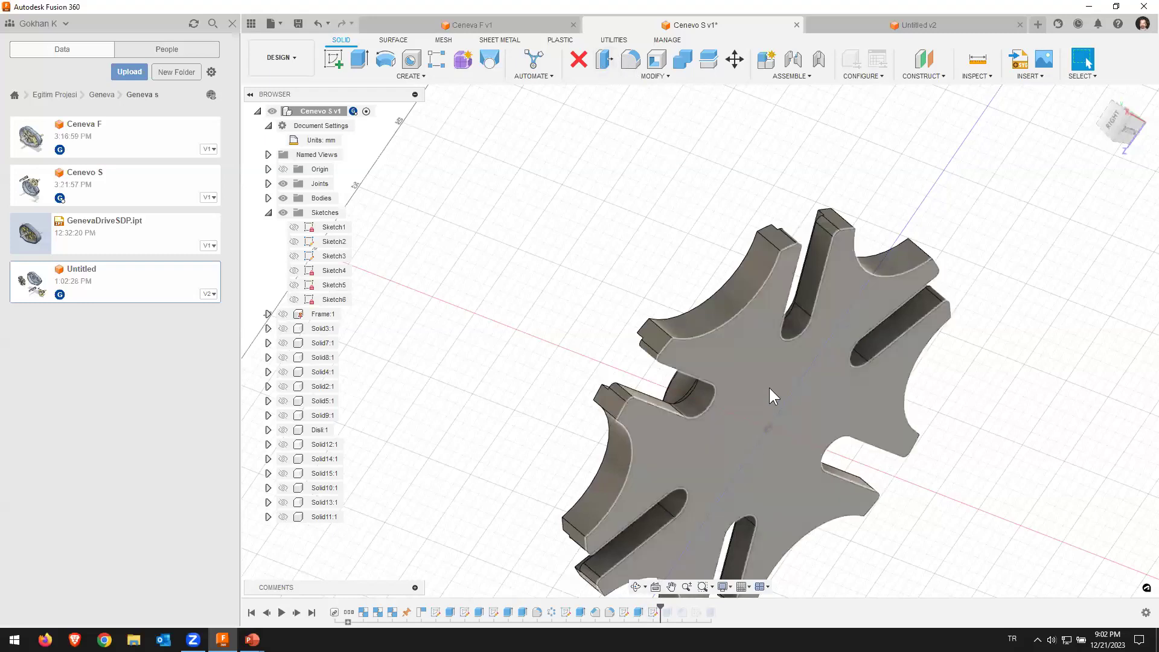
Step: Sketch a 50 mm diameter circle at the origin on the wheel's back face
left_click(904, 253)
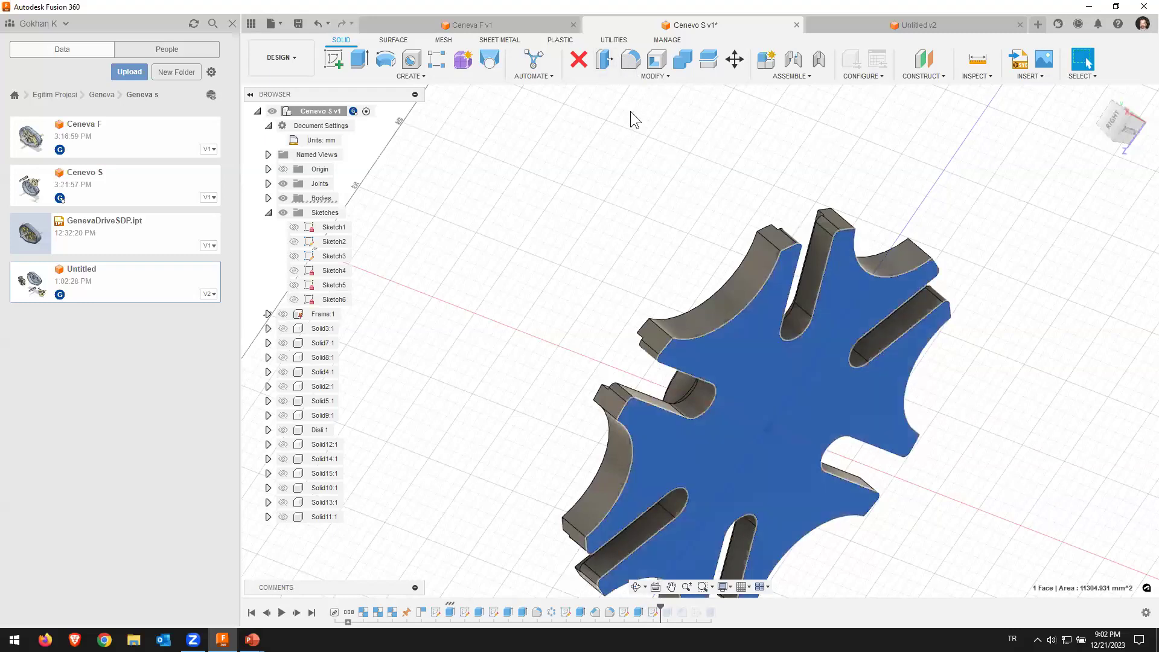
left_click(333, 59)
left_click(785, 294)
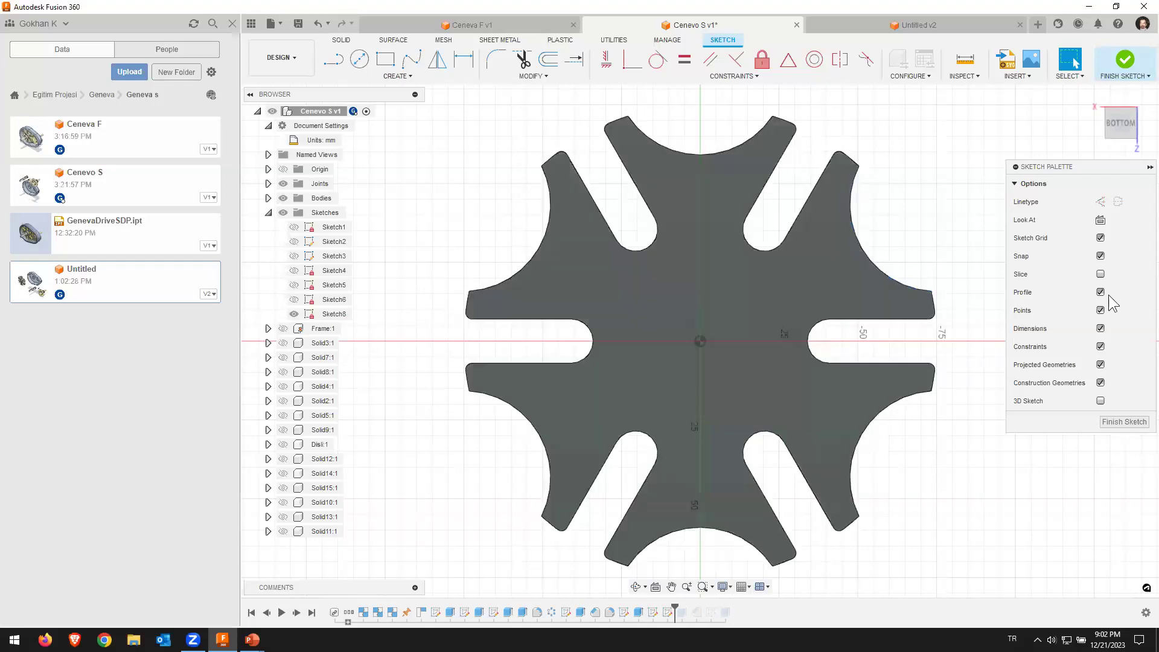
left_click(359, 60)
left_click(699, 341)
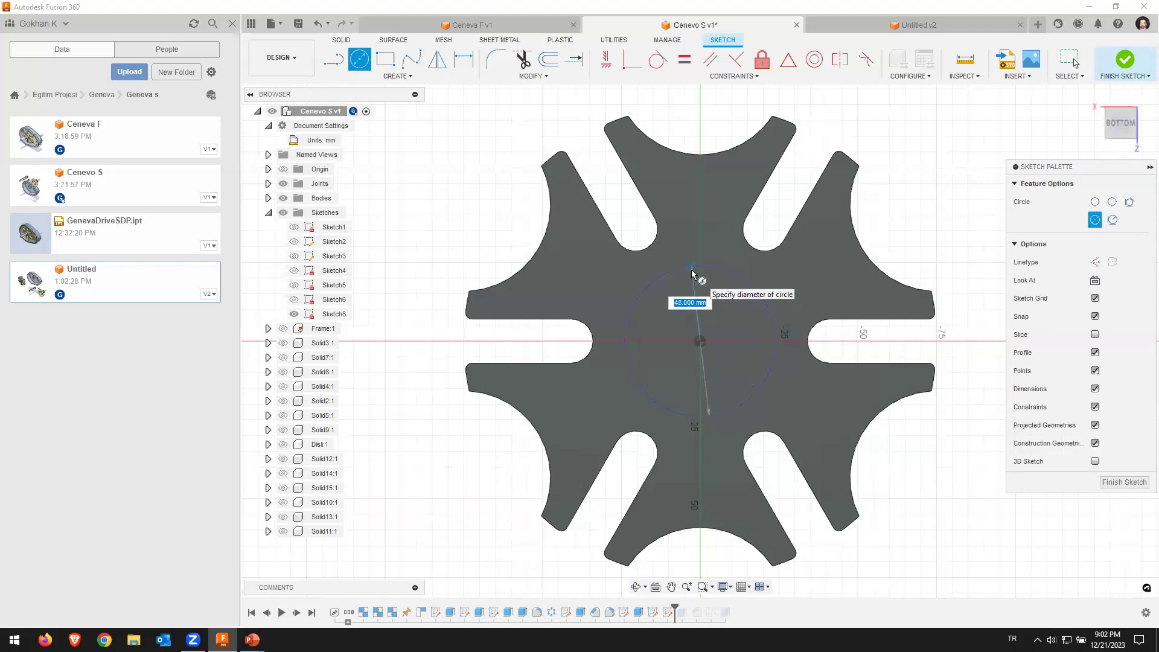
type("50")
key("Return")
key("Escape")
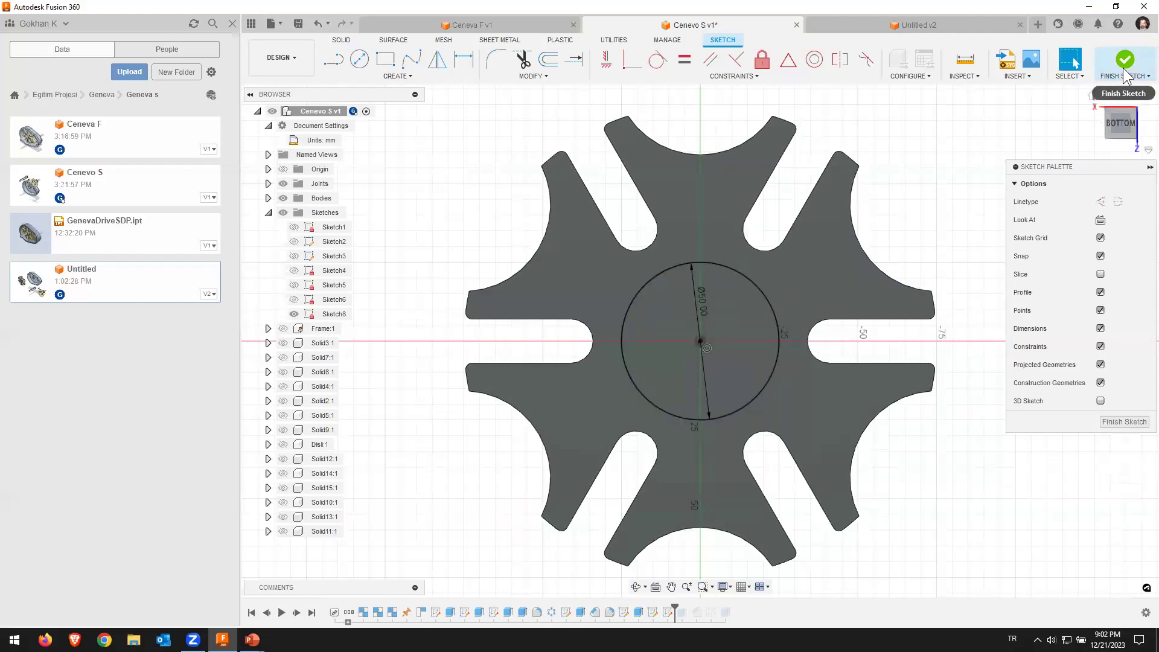
Step: Extrude the circle 4 mm as a Join onto the wheel
middle_click_drag(764, 393, 756, 386, "shift")
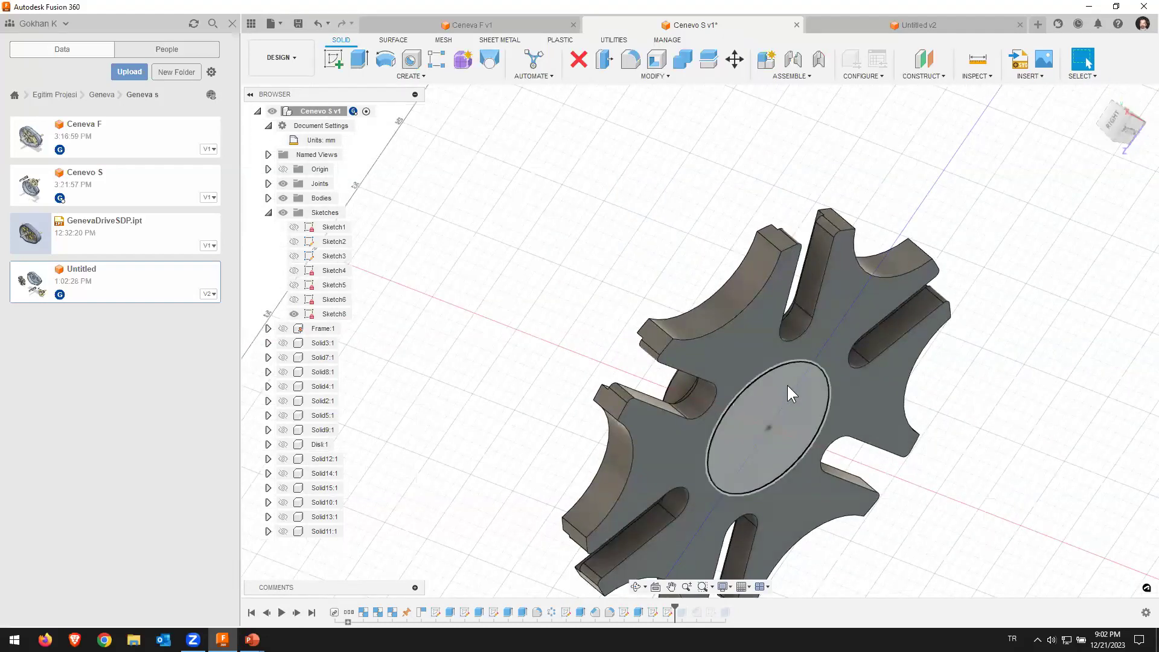
key("e")
left_click(1074, 297)
type("4")
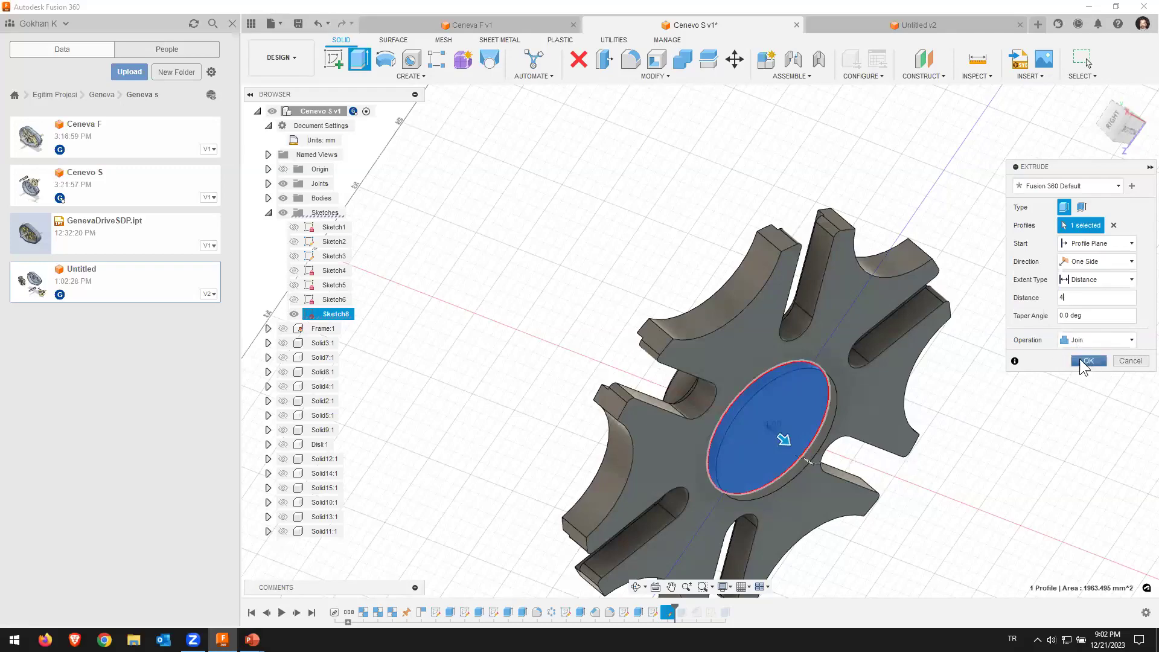
left_click(1079, 359)
middle_click_drag(706, 249, 622, 167)
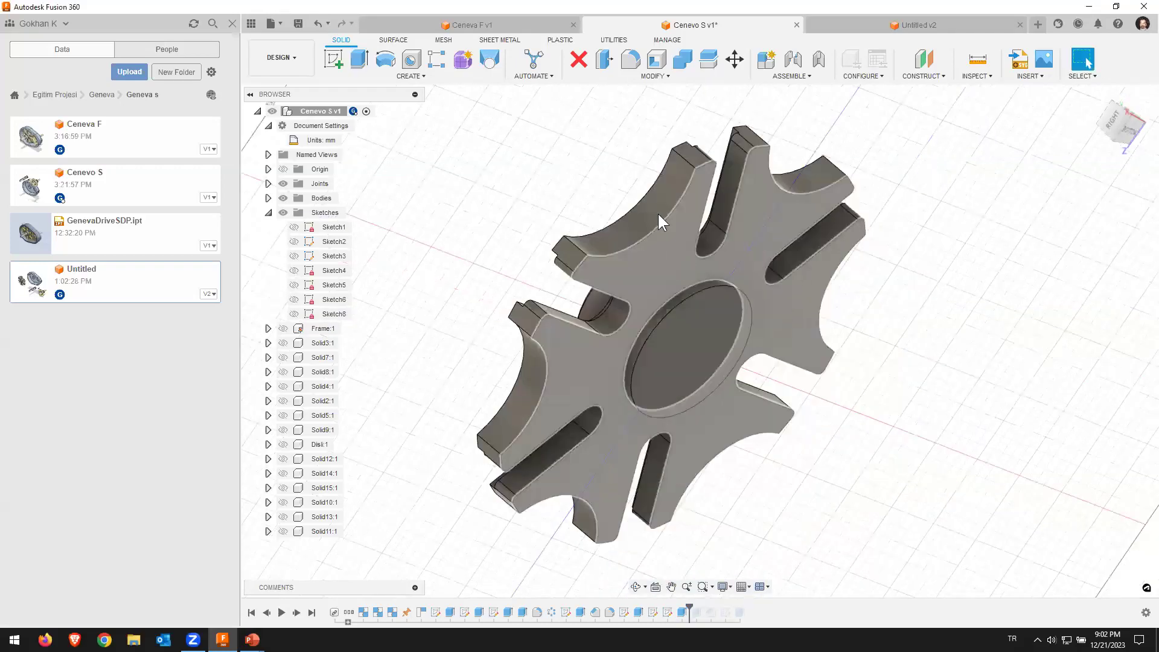
Step: Round the boss's circular edge with a 3 mm fillet
left_click(631, 59)
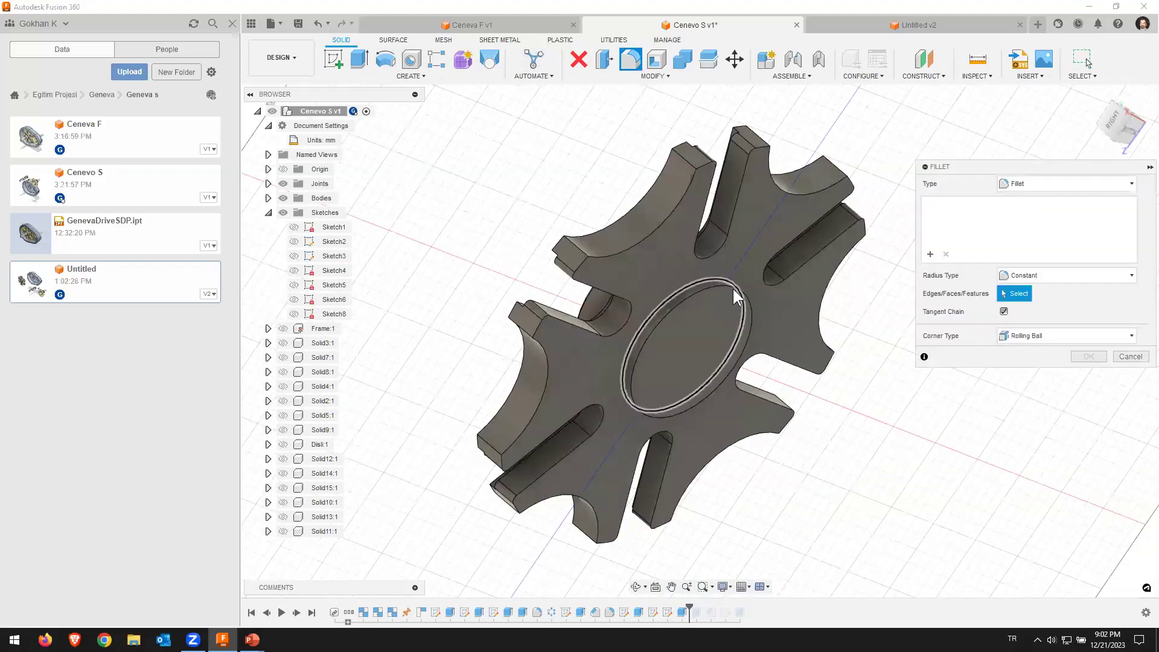
left_click(735, 288)
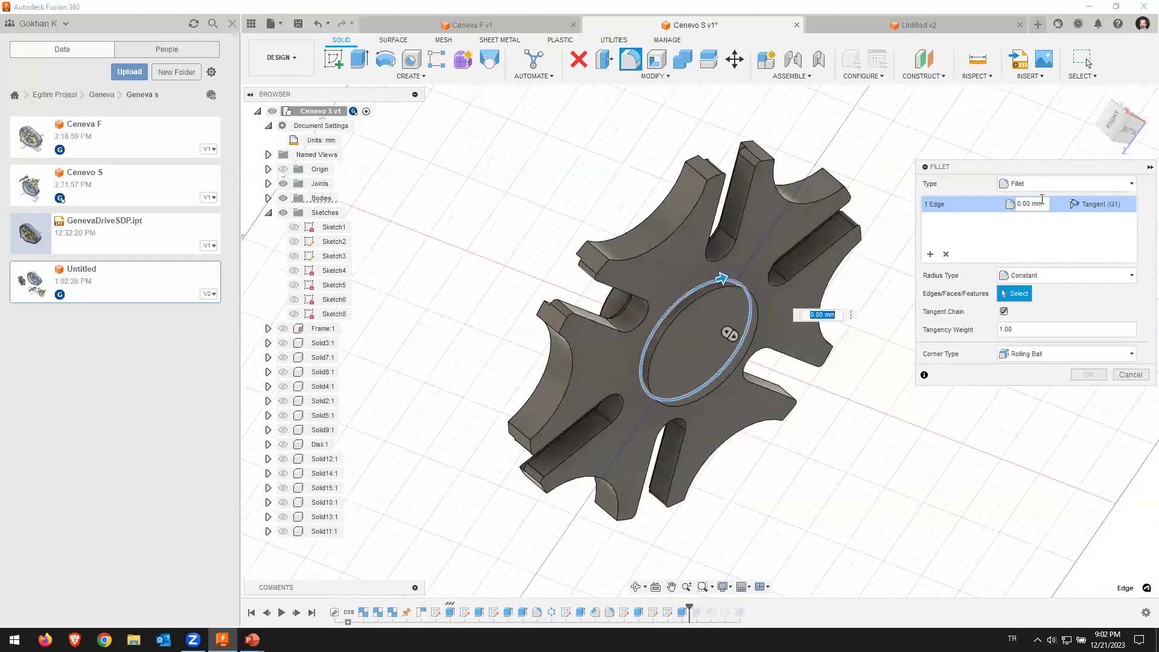
scroll(785, 271, "up", 3)
type("3")
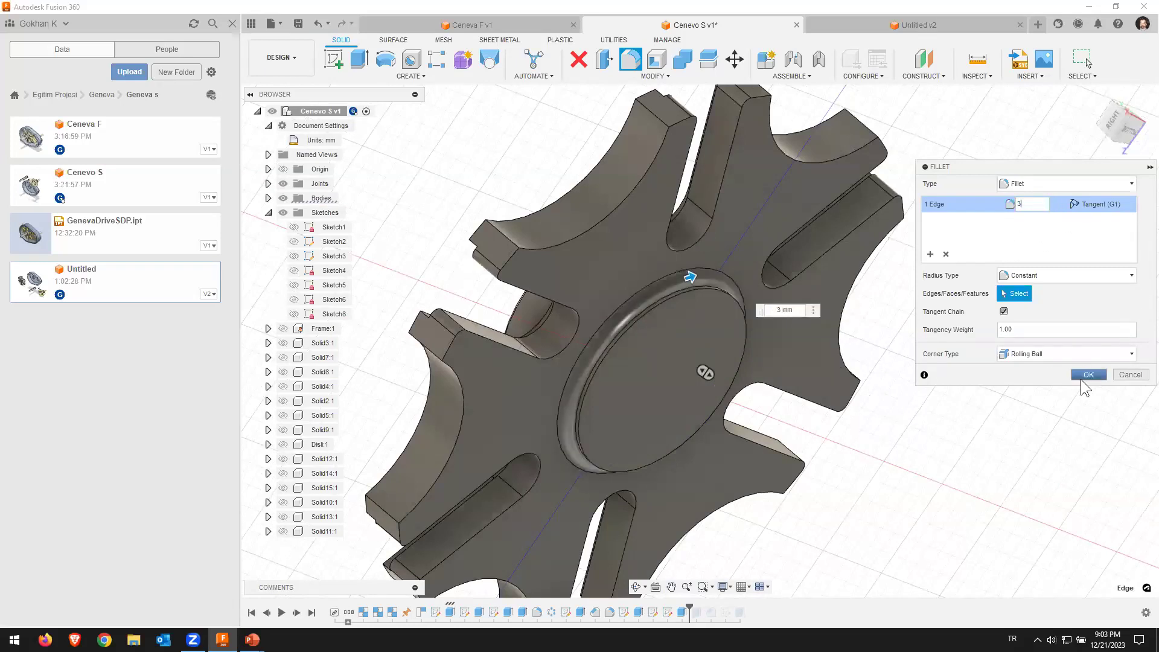
left_click(1082, 376)
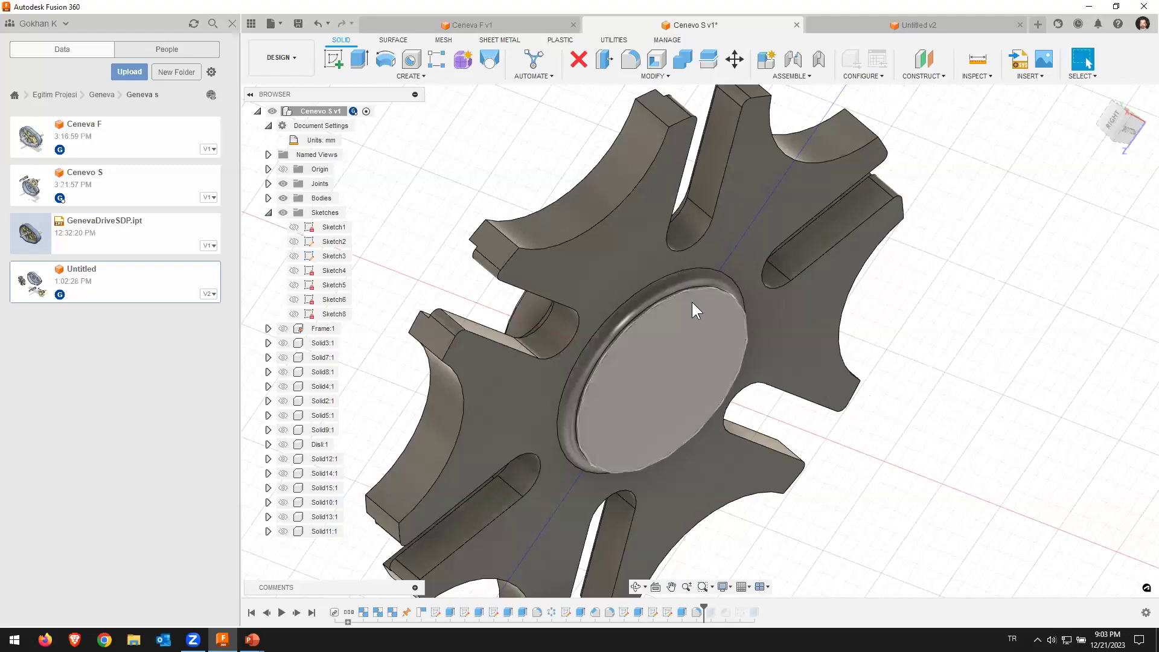
Step: Chamfer the boss's 50 mm rim edge by 1 mm equal distance
scroll(707, 284, "up", 2)
scroll(724, 275, "up", 2)
scroll(723, 278, "up", 3)
left_click(723, 277)
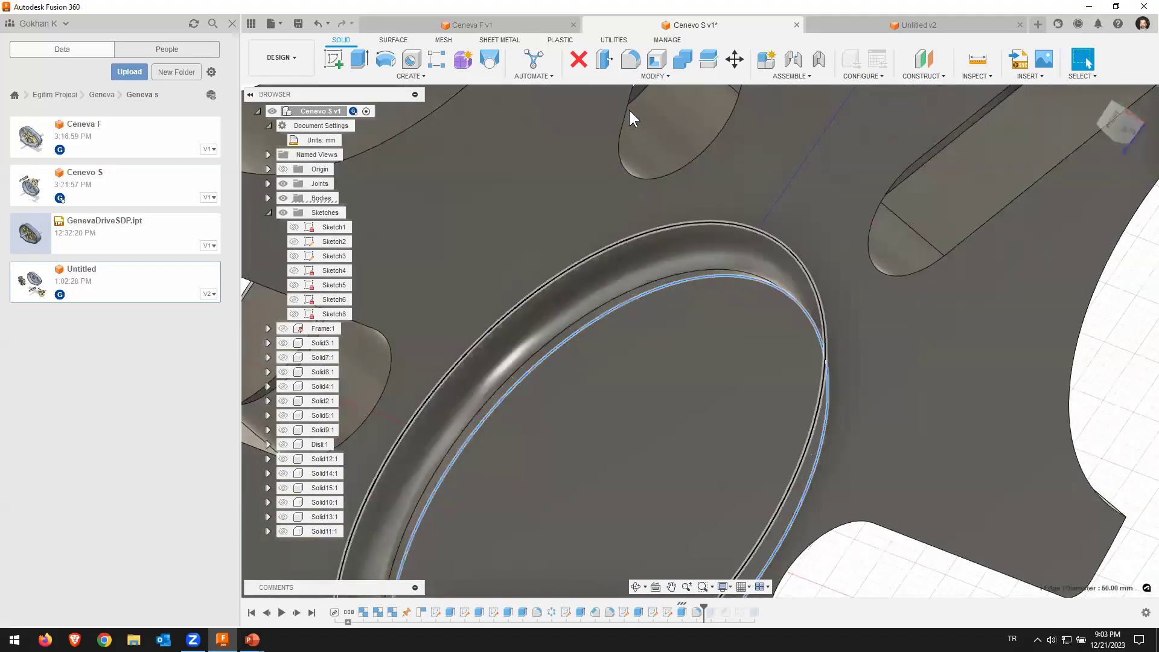
left_click(652, 76)
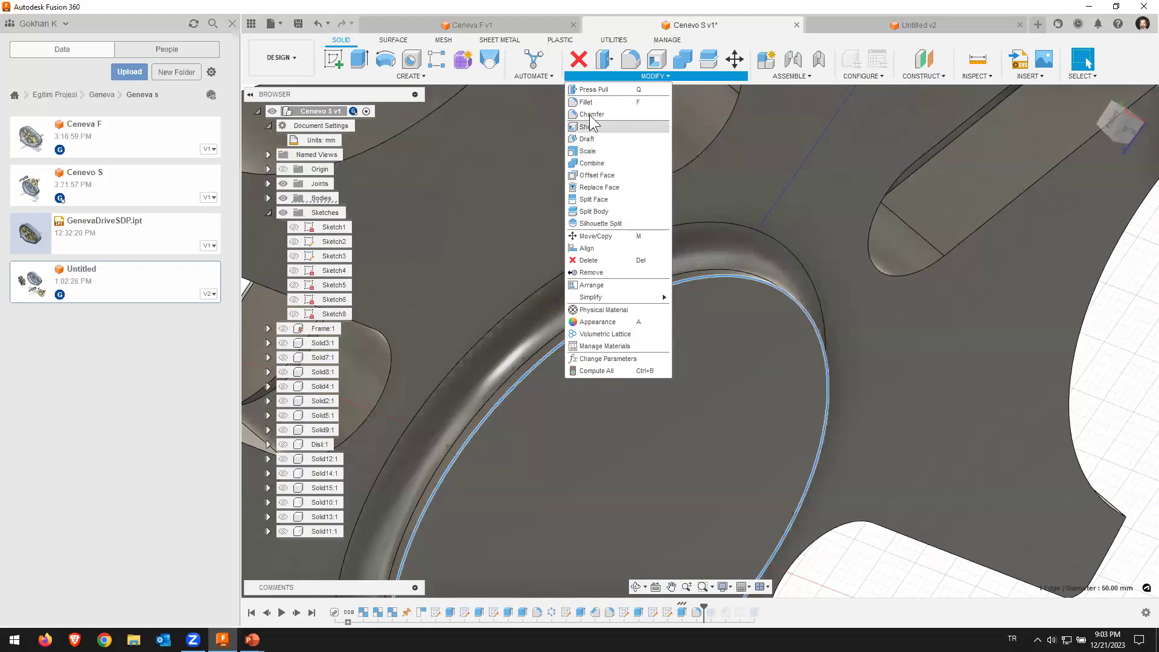
left_click(590, 114)
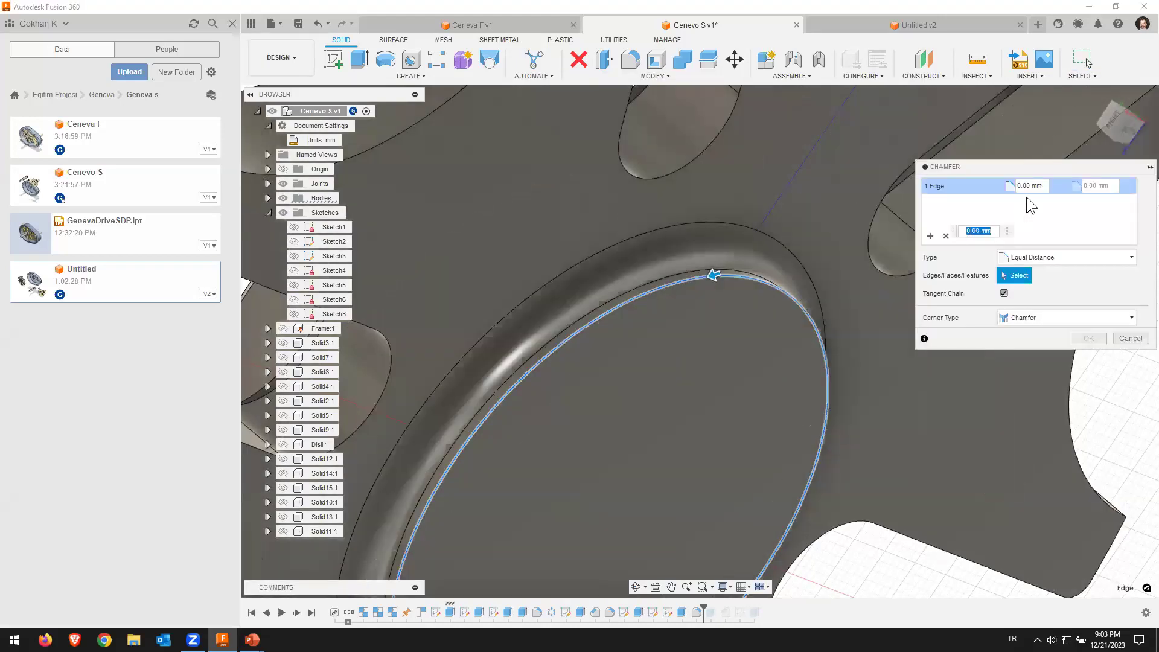
left_click(1043, 185)
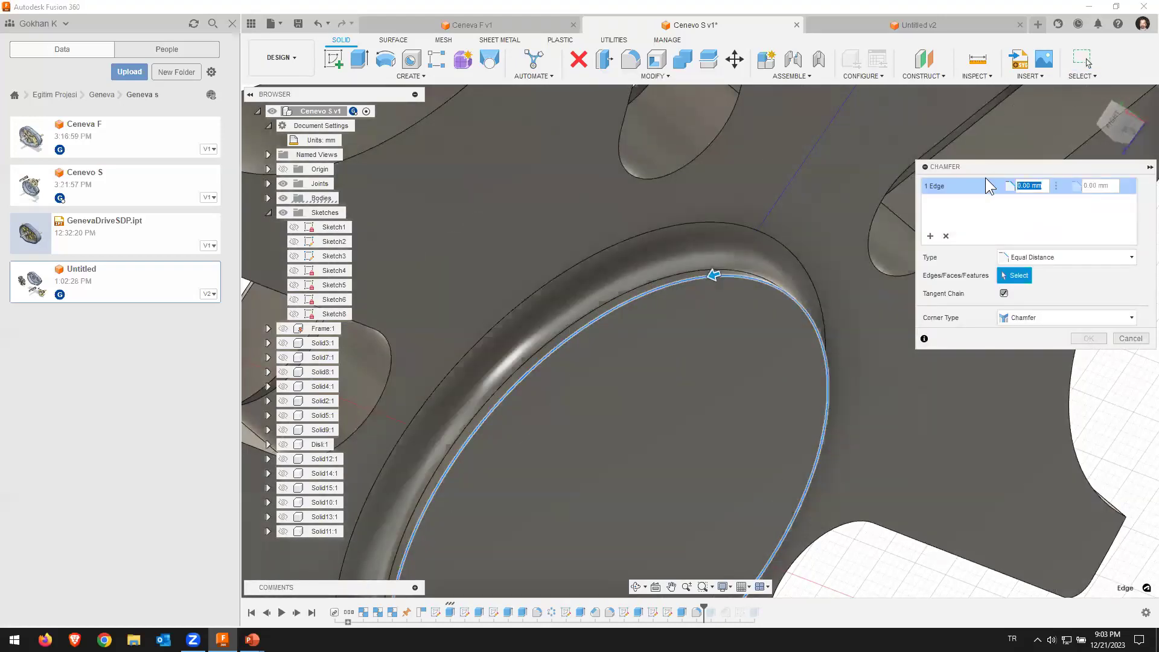
type("1")
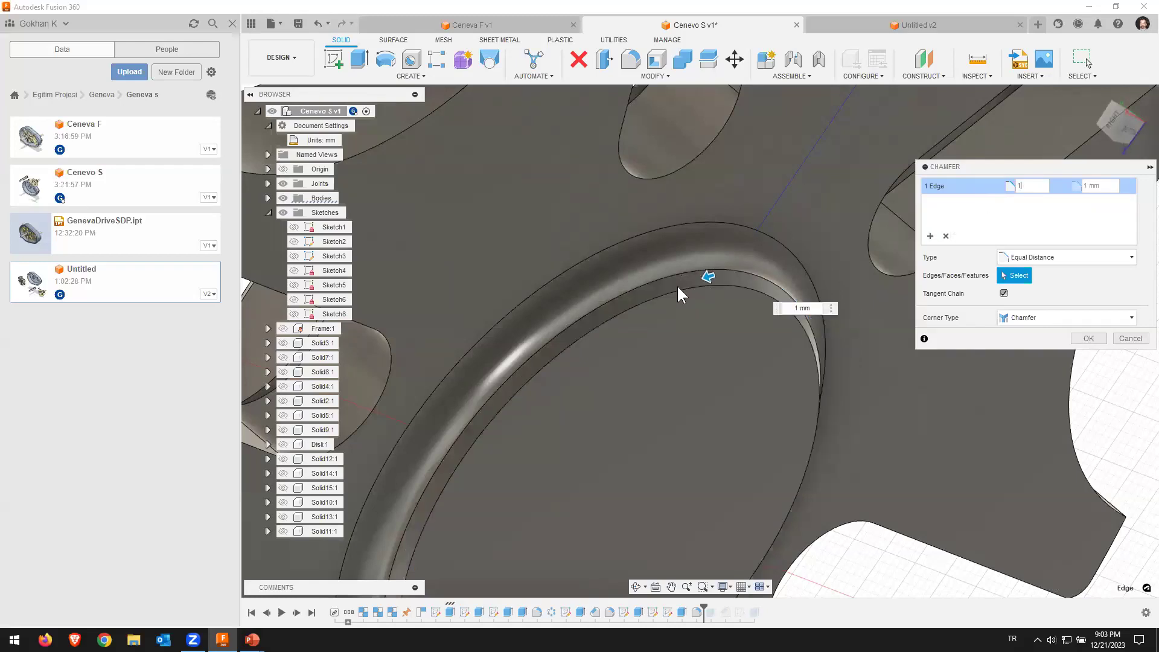
left_click(1092, 341)
middle_click_drag(737, 339, 617, 321, "shift")
scroll(600, 361, "down", 2)
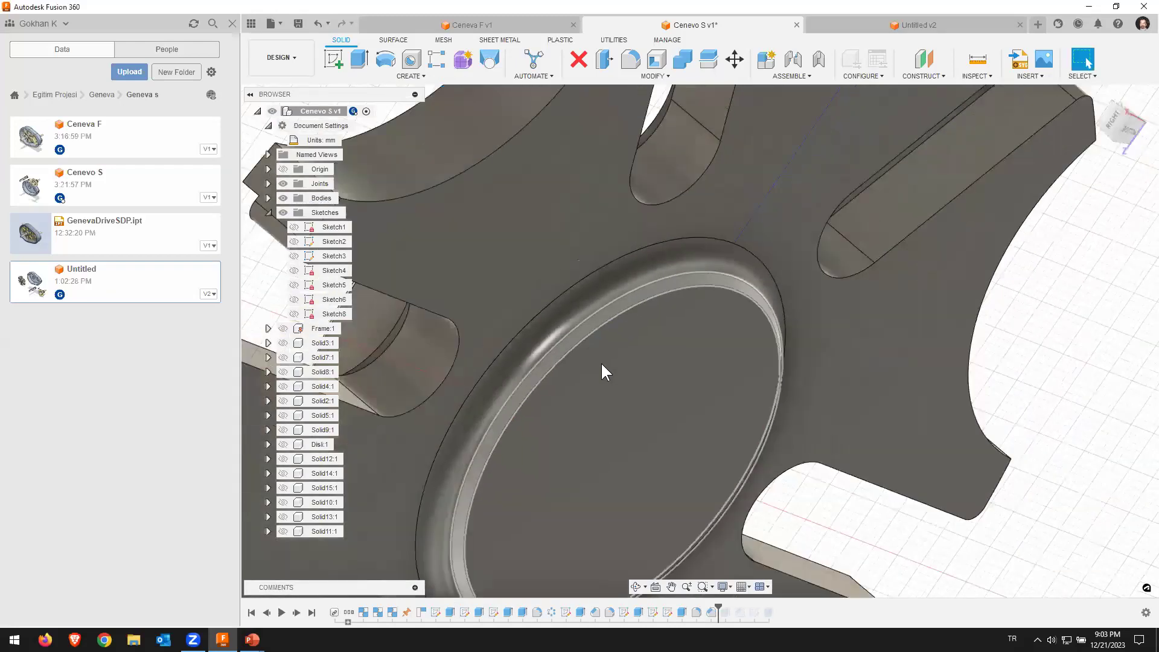
Step: Roll the timeline to the end so the keyed bore reappears, then orbit to inspect
scroll(611, 364, "down", 2)
mouse_move(689, 325)
middle_mouse_down("shift")
mouse_move(740, 291)
mouse_move(703, 293)
middle_mouse_up("shift")
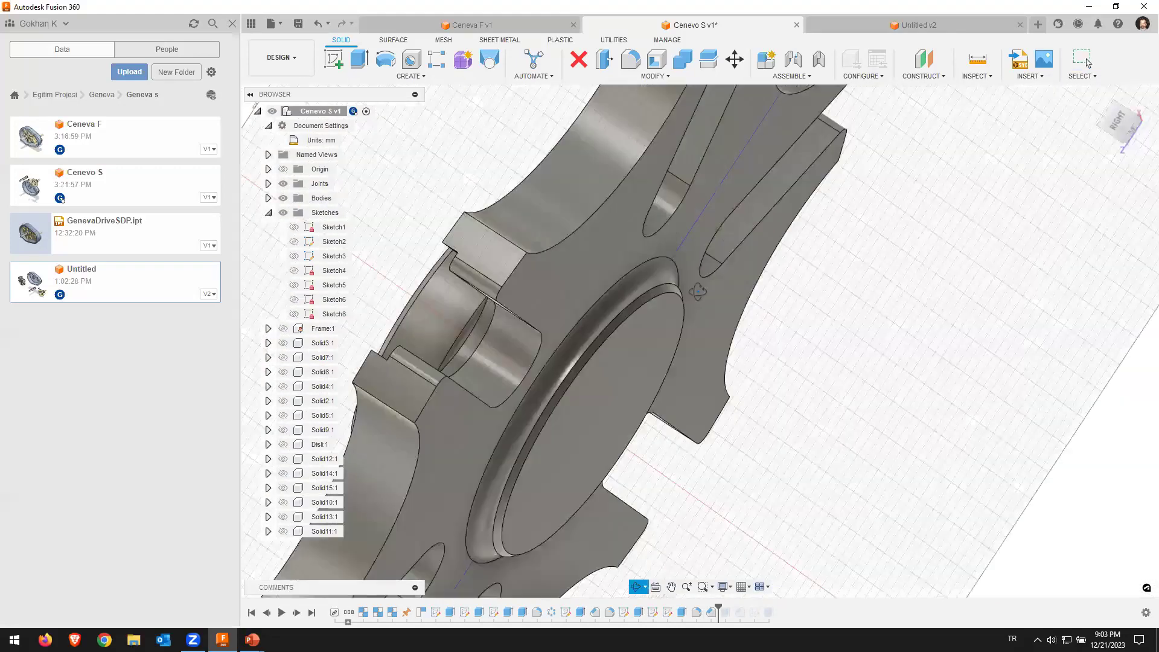
scroll(588, 346, "up", 3)
middle_click_drag(588, 345, 635, 306, "shift")
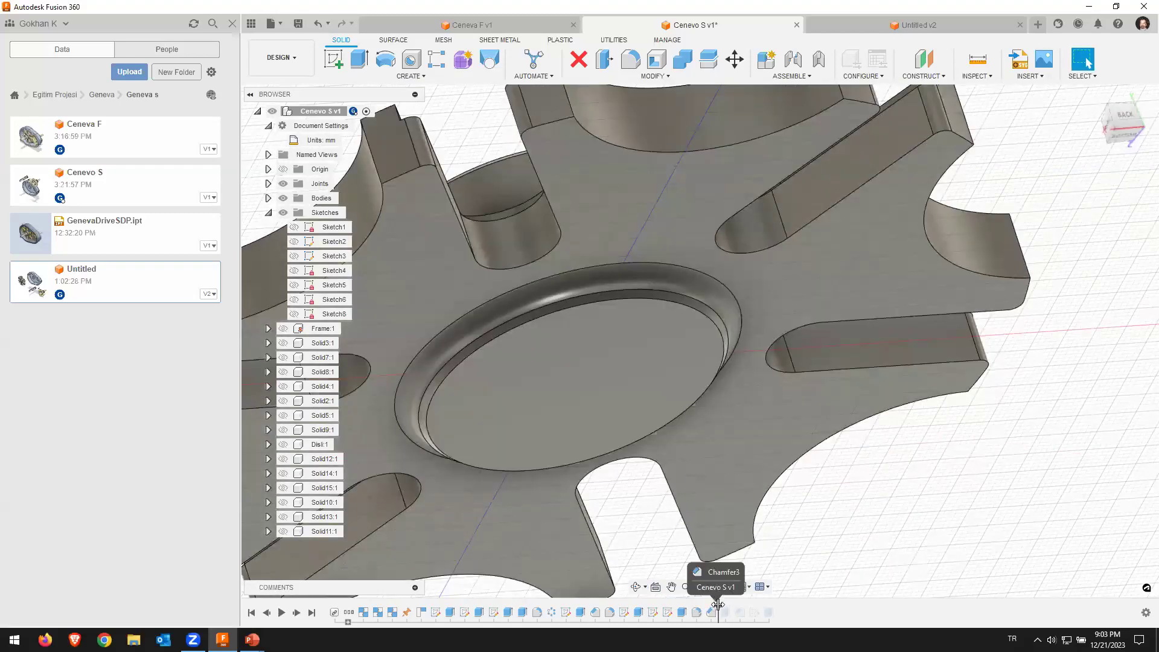
left_click_drag(718, 605, 785, 608)
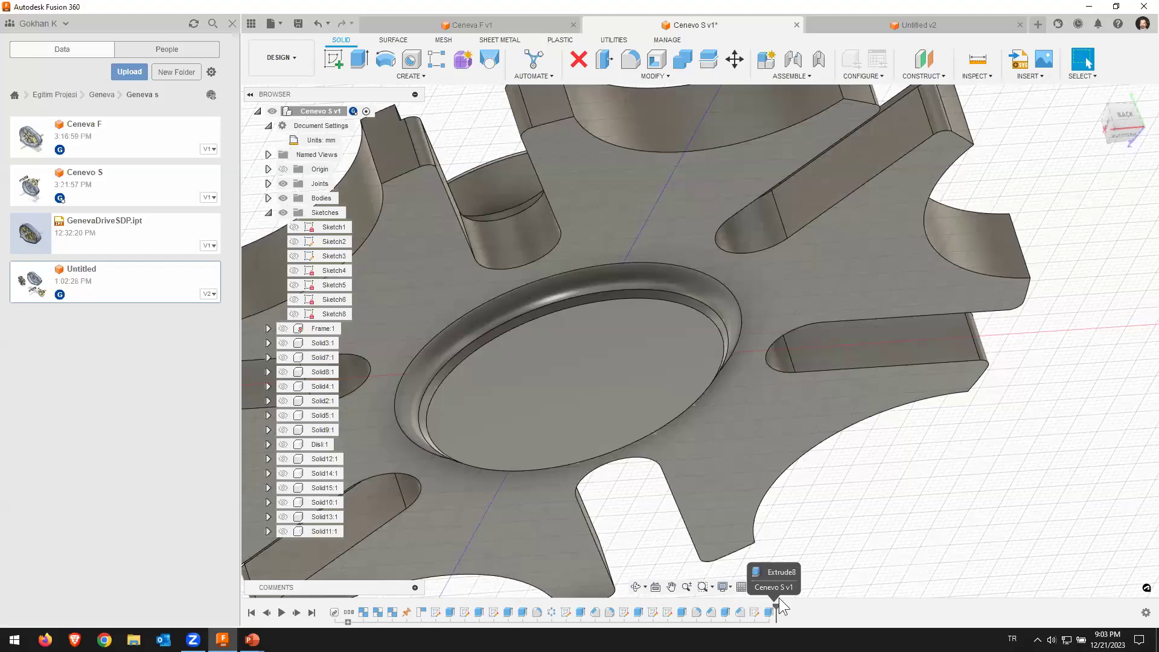
middle_click_drag(669, 334, 649, 330, "shift")
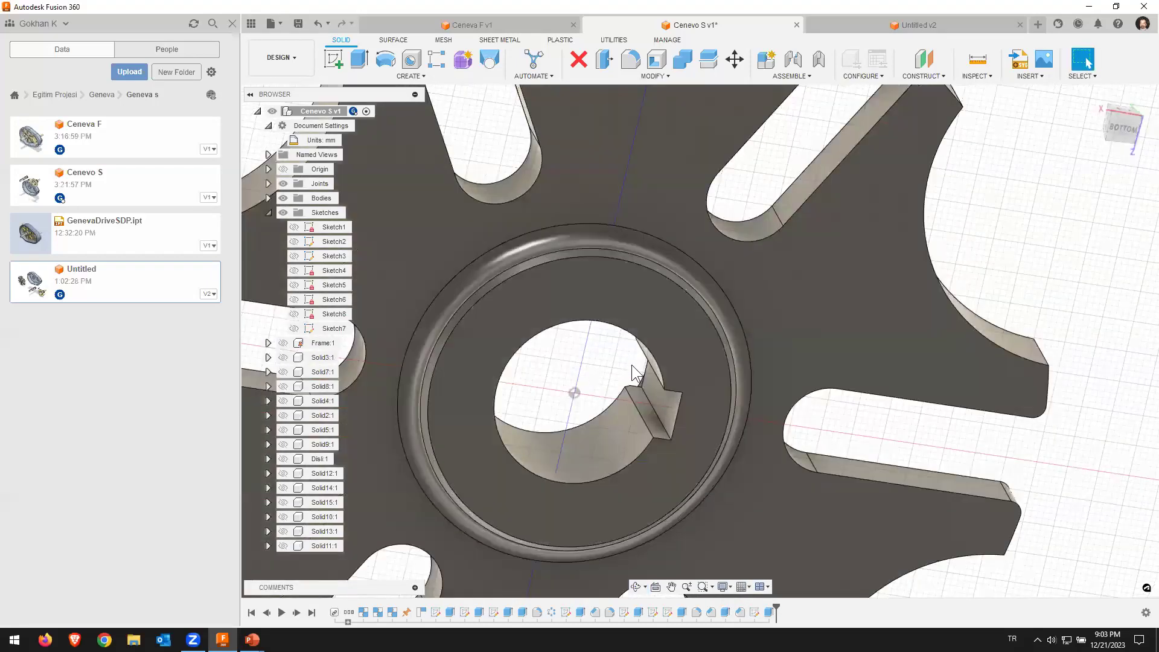
scroll(633, 373, "down", 1)
scroll(632, 373, "down", 2)
mouse_move(704, 347)
middle_mouse_down("shift")
mouse_move(736, 414)
mouse_move(589, 492)
mouse_move(578, 302)
mouse_move(723, 356)
mouse_move(691, 340)
middle_mouse_up("shift")
mouse_move(708, 398)
middle_mouse_down("shift")
mouse_move(790, 334)
mouse_move(737, 335)
middle_mouse_up("shift")
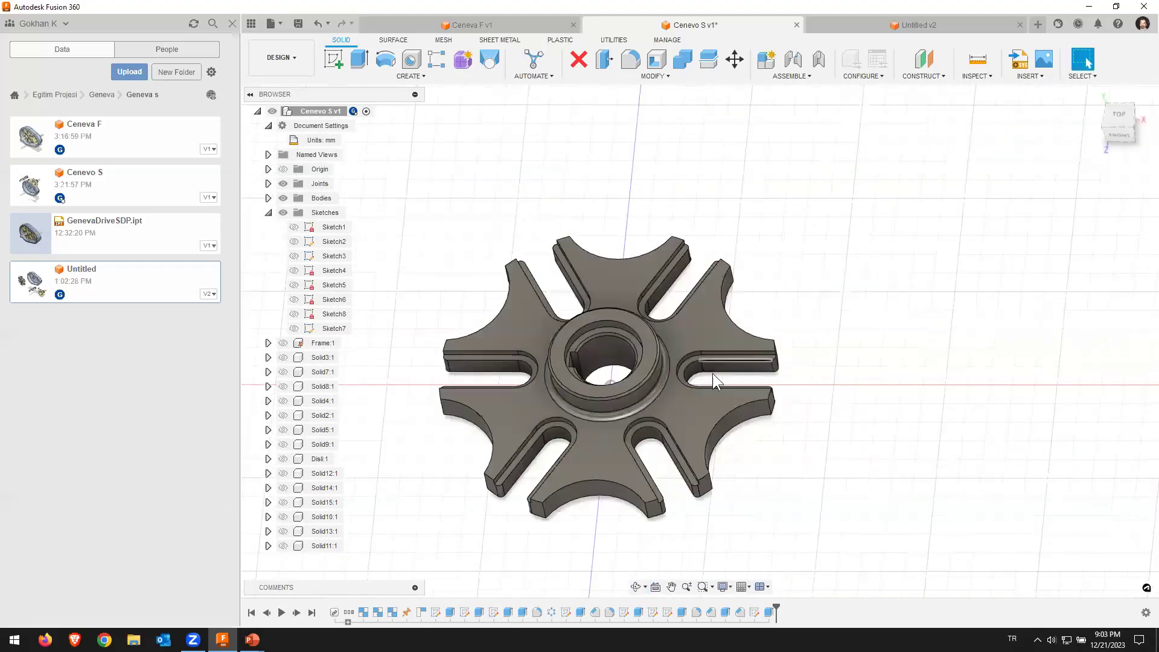
mouse_move(771, 294)
middle_mouse_down("shift")
mouse_move(718, 335)
mouse_move(748, 326)
mouse_move(752, 318)
mouse_move(672, 338)
mouse_move(693, 284)
mouse_move(833, 128)
mouse_move(570, 145)
middle_mouse_up("shift")
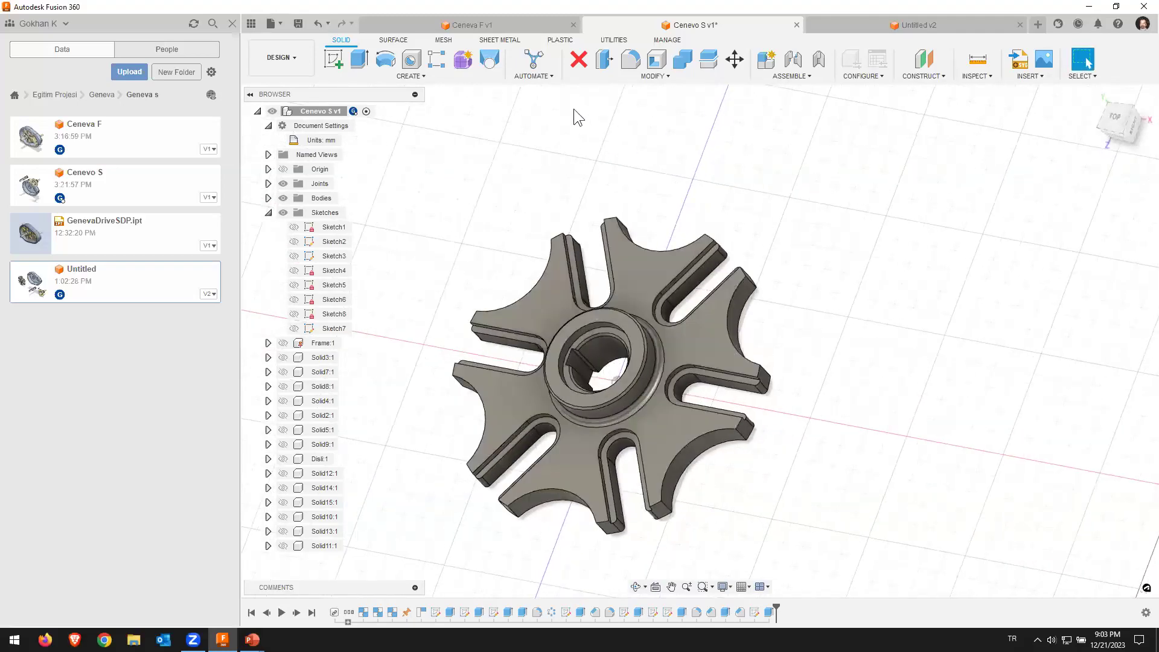
Step: Toggle Display Component Colors from the Utilities tools
right_click(517, 168)
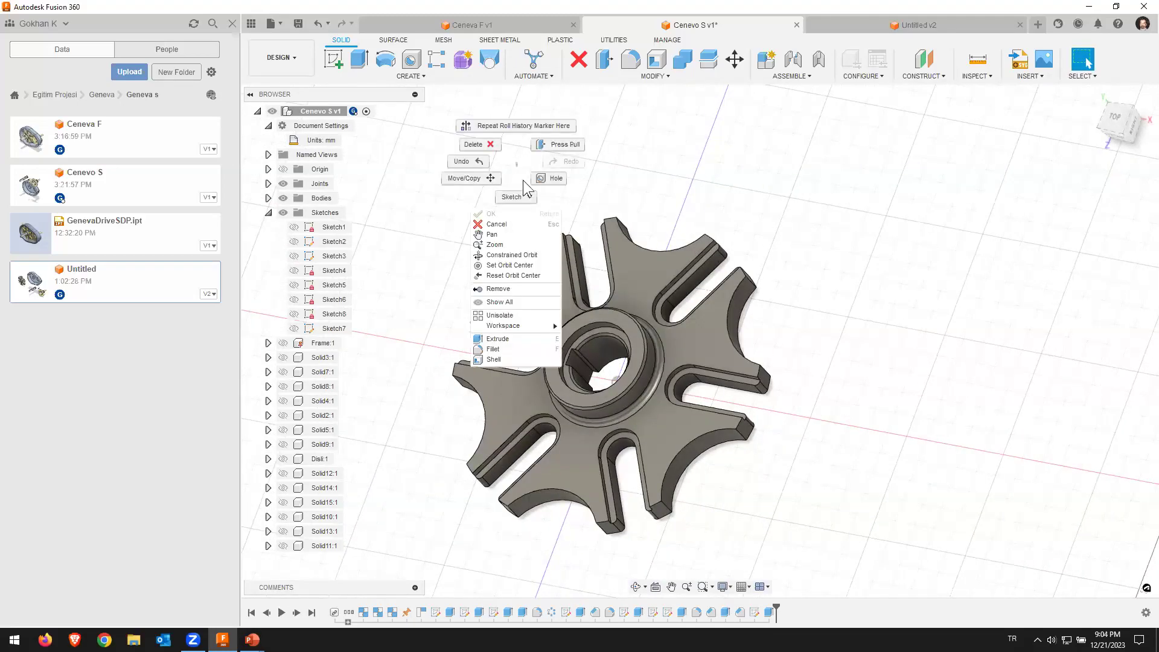
left_click(778, 138)
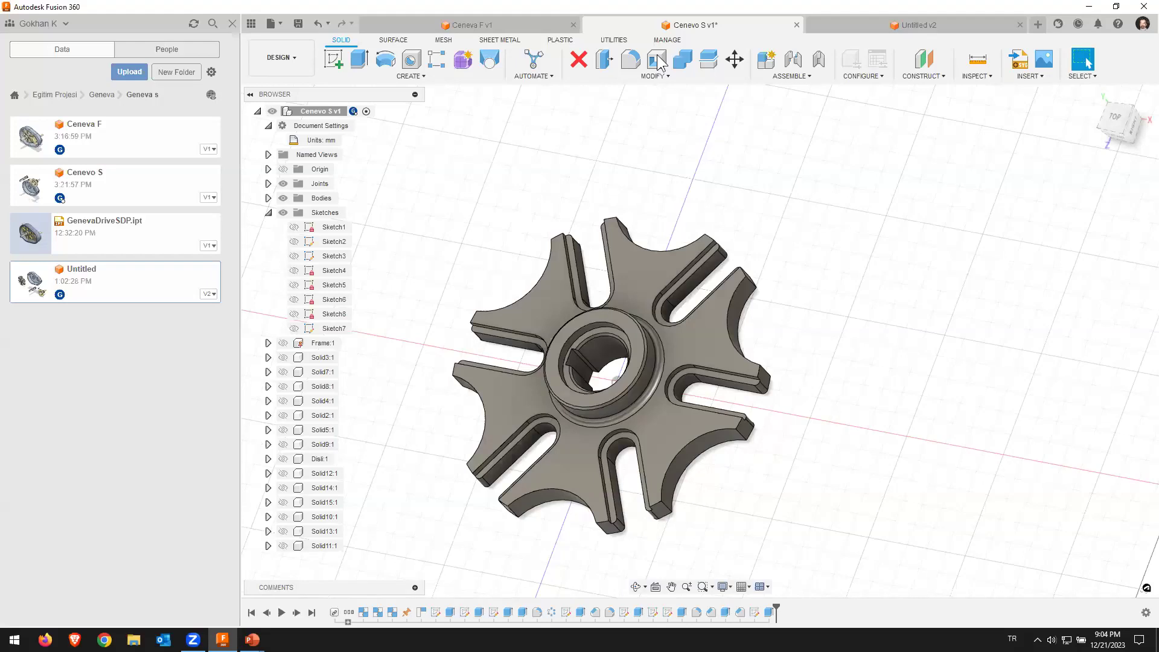
left_click(617, 40)
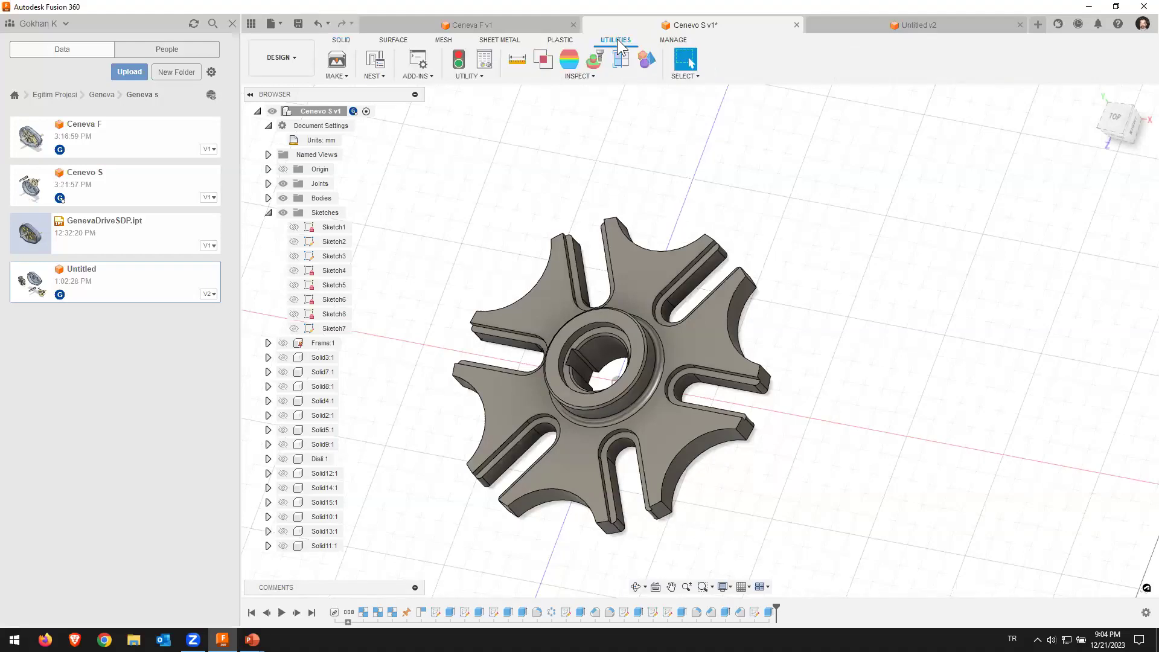
left_click(647, 60)
Step: Open Physical Material from the Solid Modify menu
left_click(344, 41)
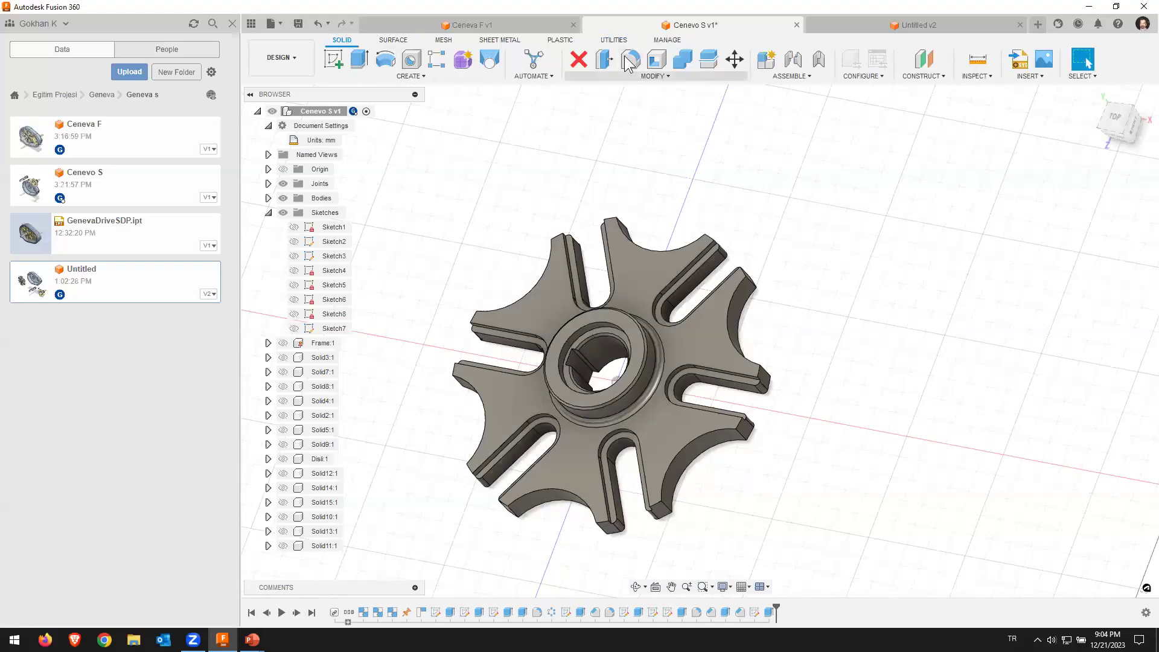
left_click(652, 76)
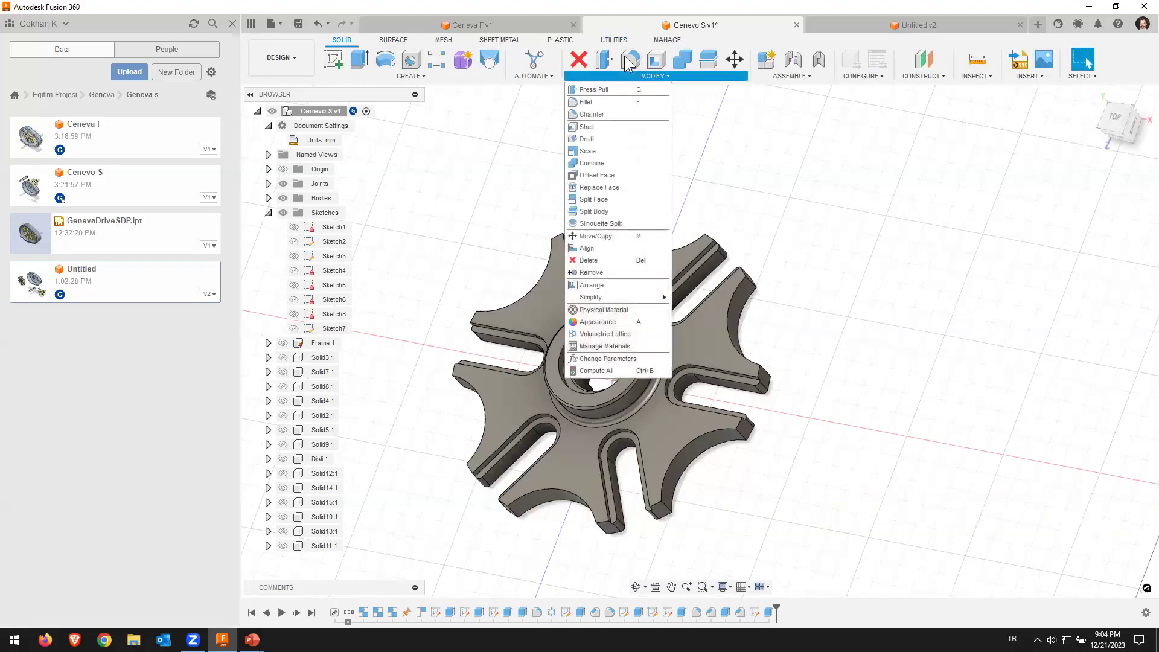
left_click(595, 322)
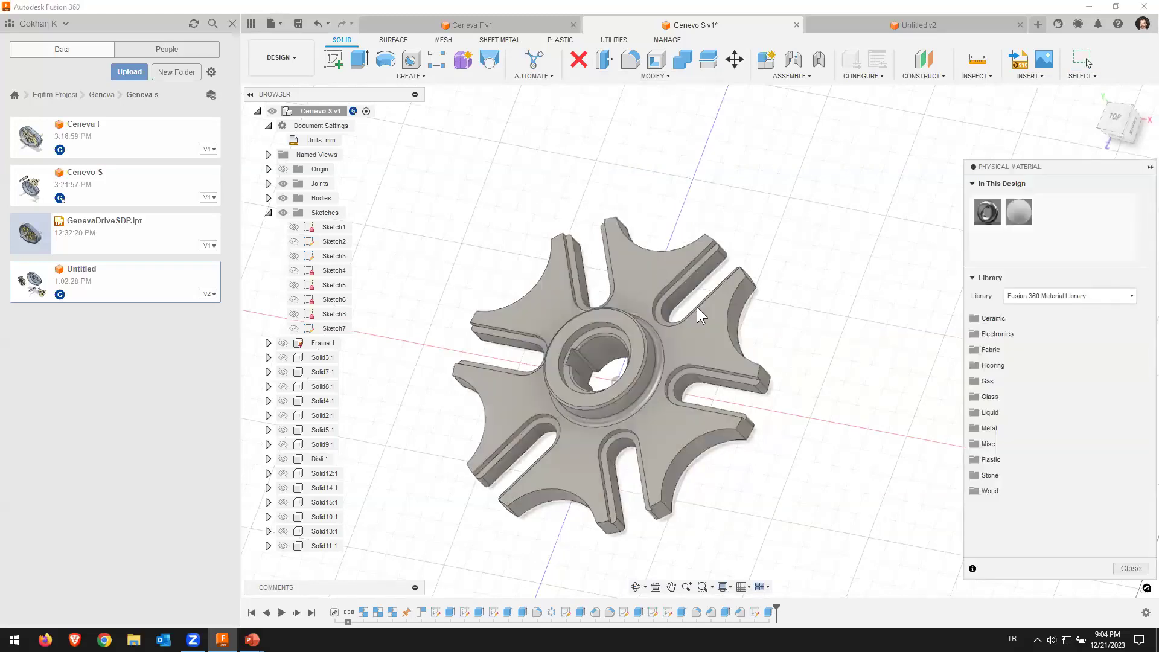
Step: Drag Iron, Cast from the Fusion 360 Material Library's Metal folder onto the wheel
left_click(1042, 297)
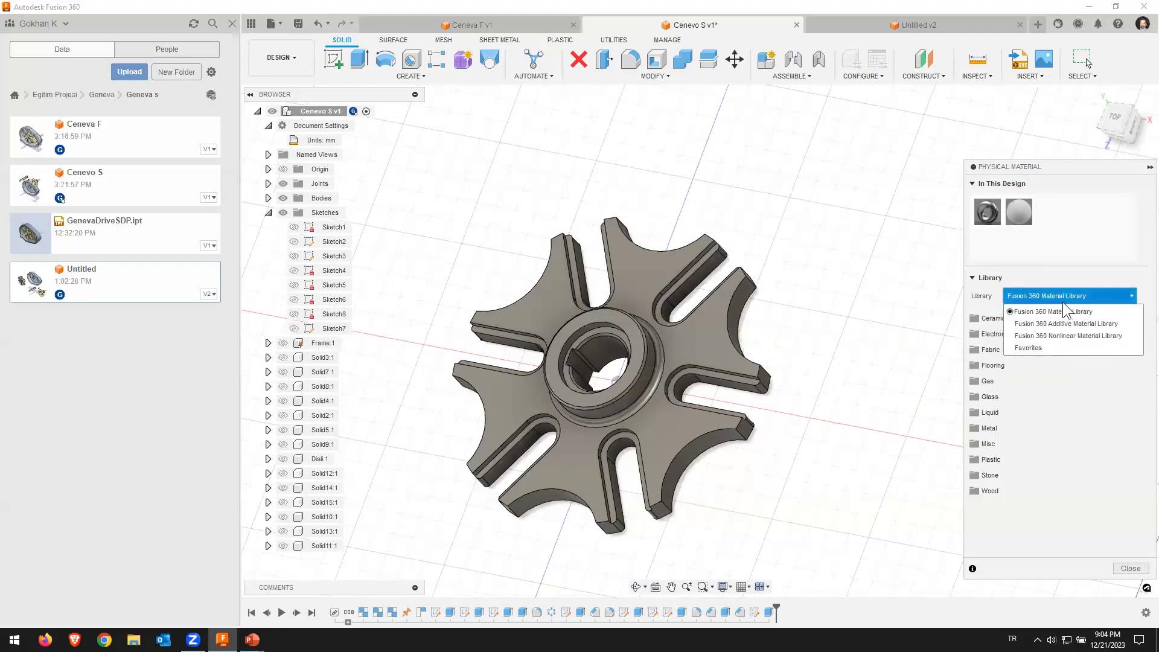
left_click(1061, 302)
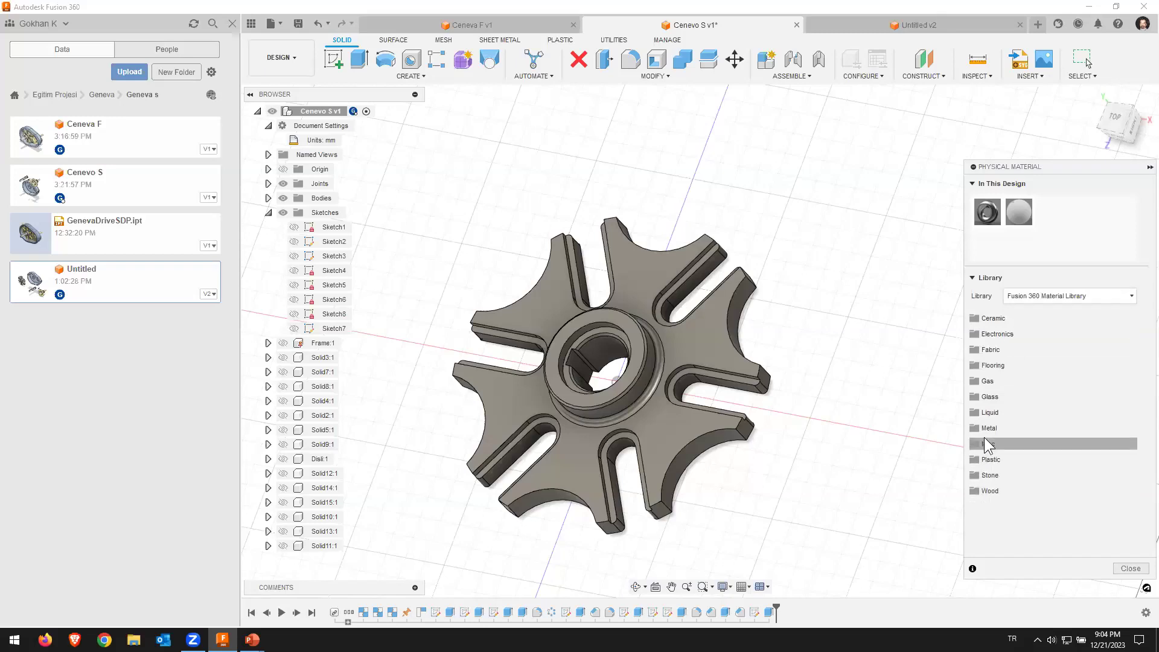
left_click(978, 428)
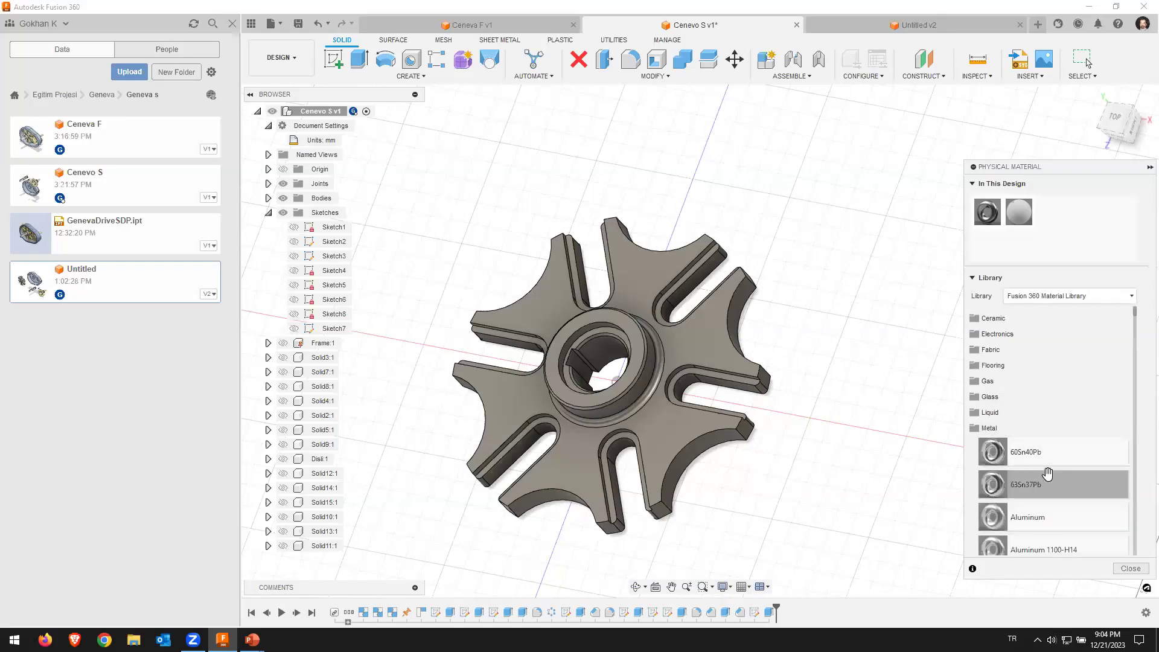
scroll(1047, 477, "down", 2)
scroll(1041, 482, "down", 2)
scroll(1032, 486, "down", 2)
scroll(1028, 488, "down", 2)
scroll(1020, 478, "down", 3)
scroll(1020, 478, "down", 3)
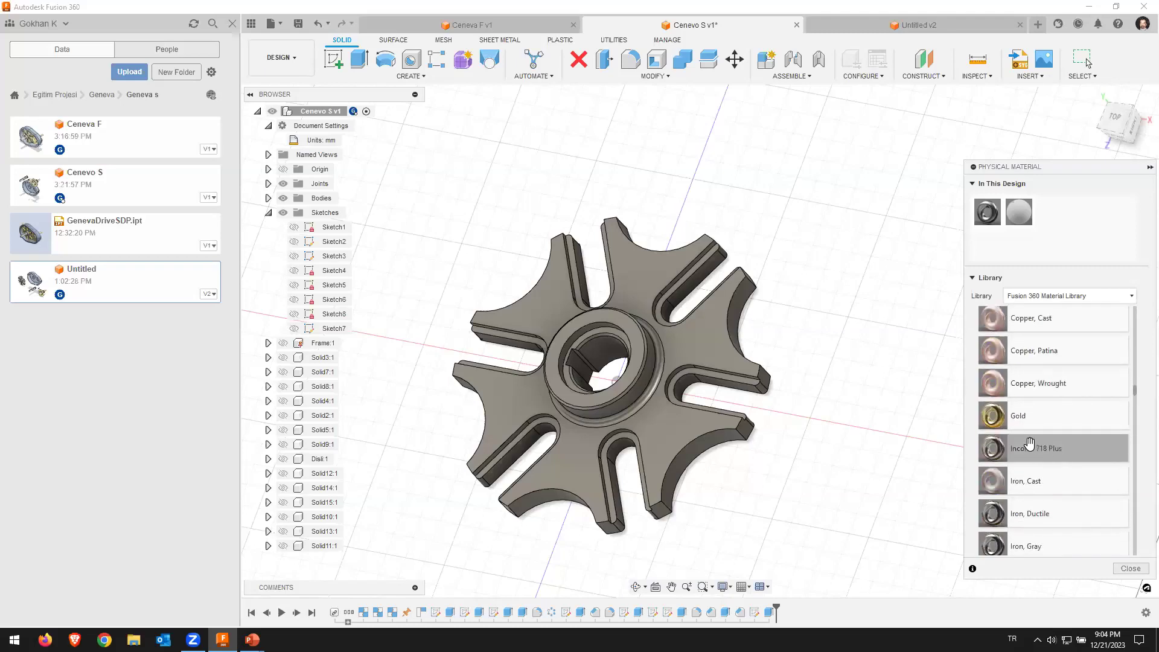
scroll(1043, 462, "down", 3)
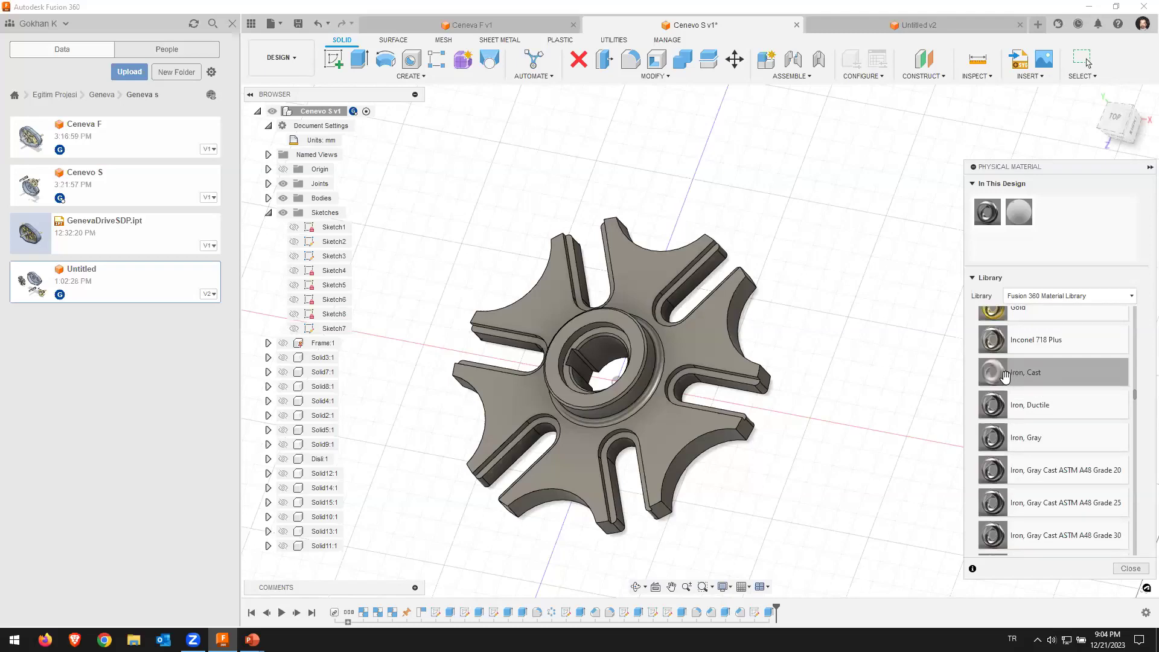
left_click_drag(1005, 376, 728, 337)
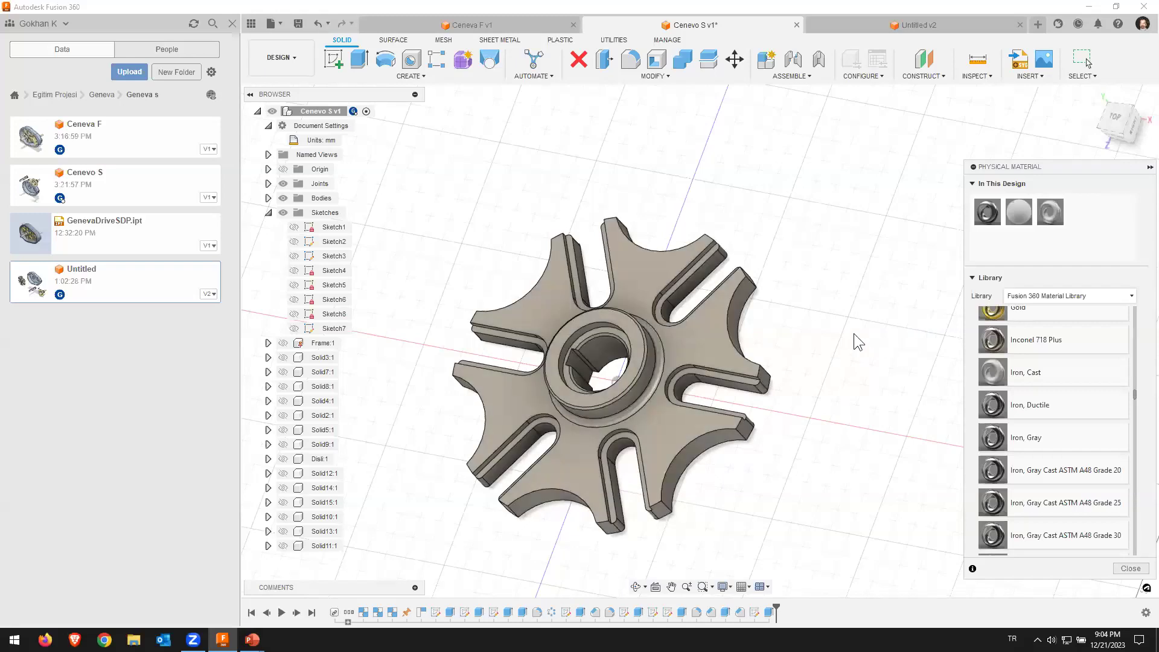
left_click(1129, 569)
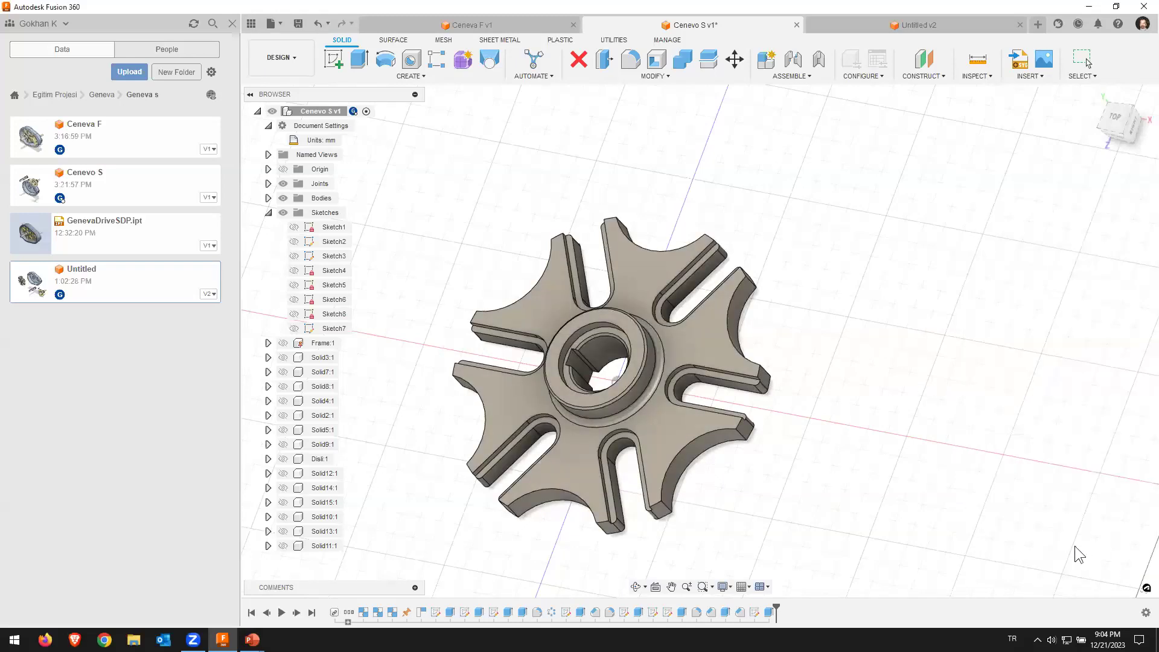
middle_click_drag(670, 274, 703, 281)
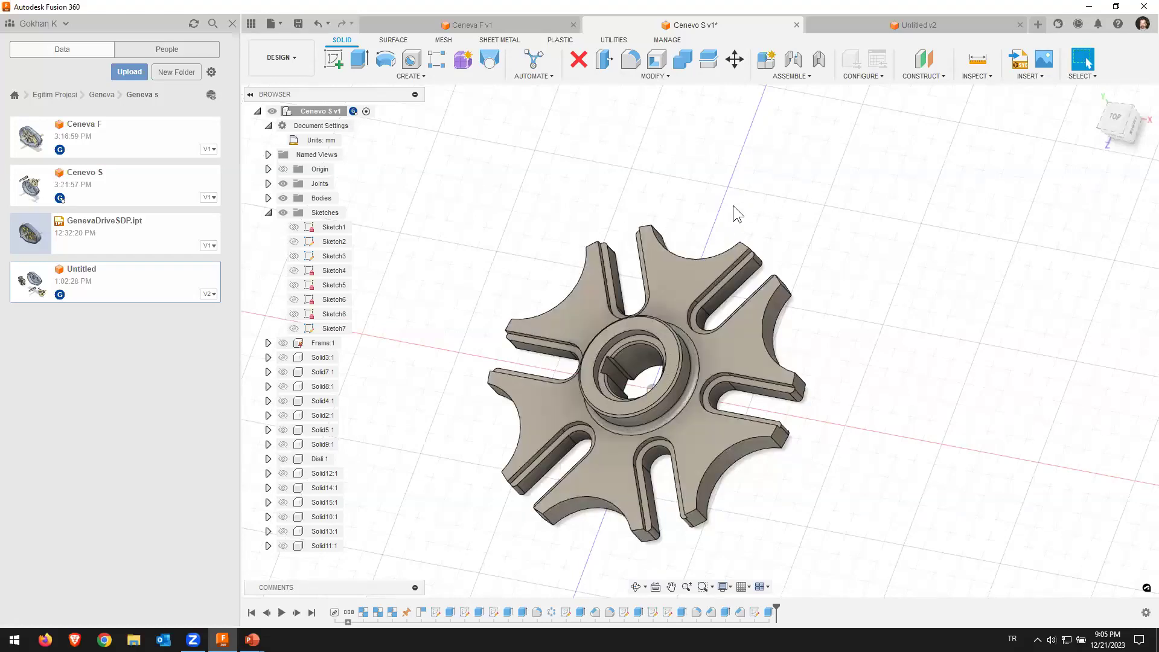
left_click(655, 75)
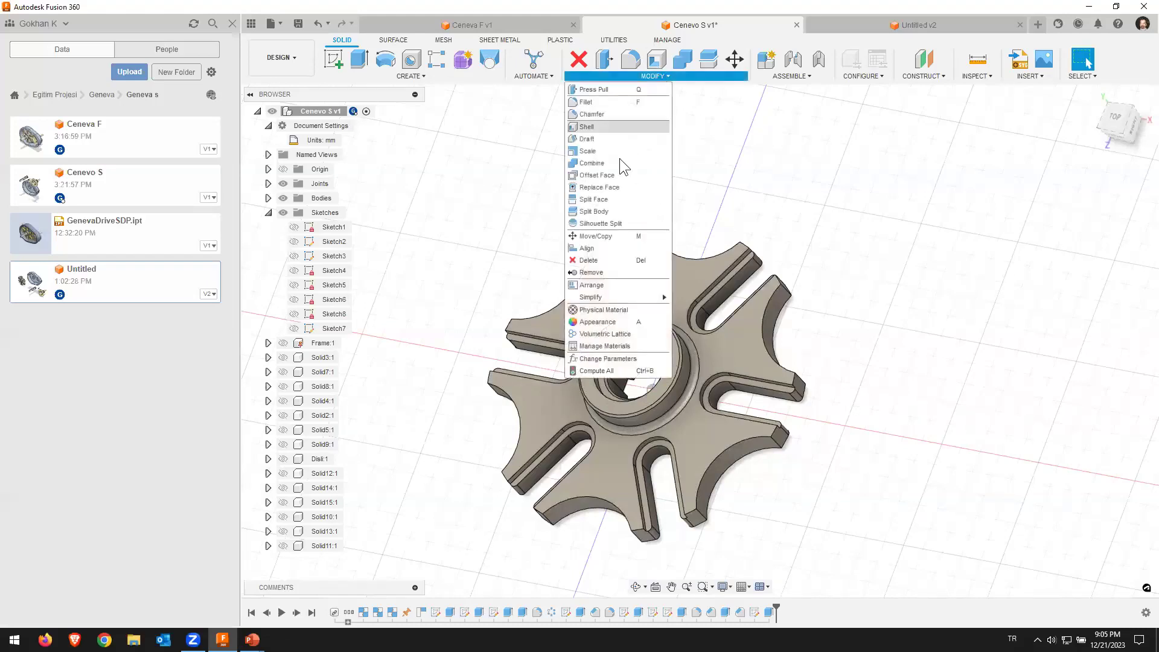
left_click(613, 322)
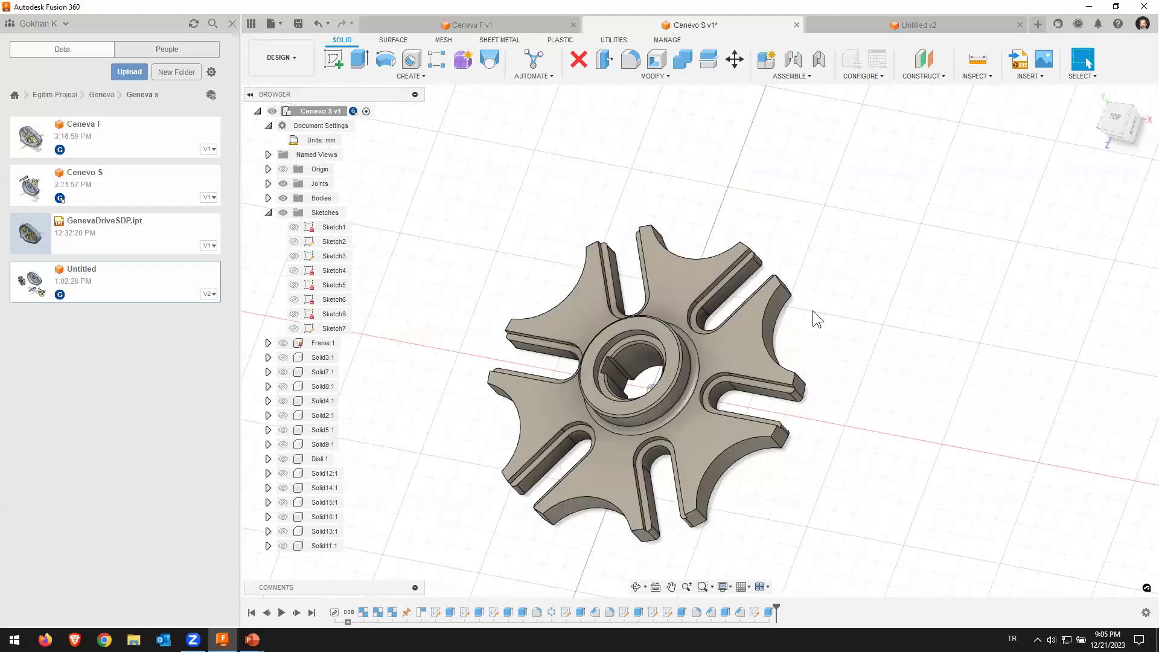
left_click(986, 415)
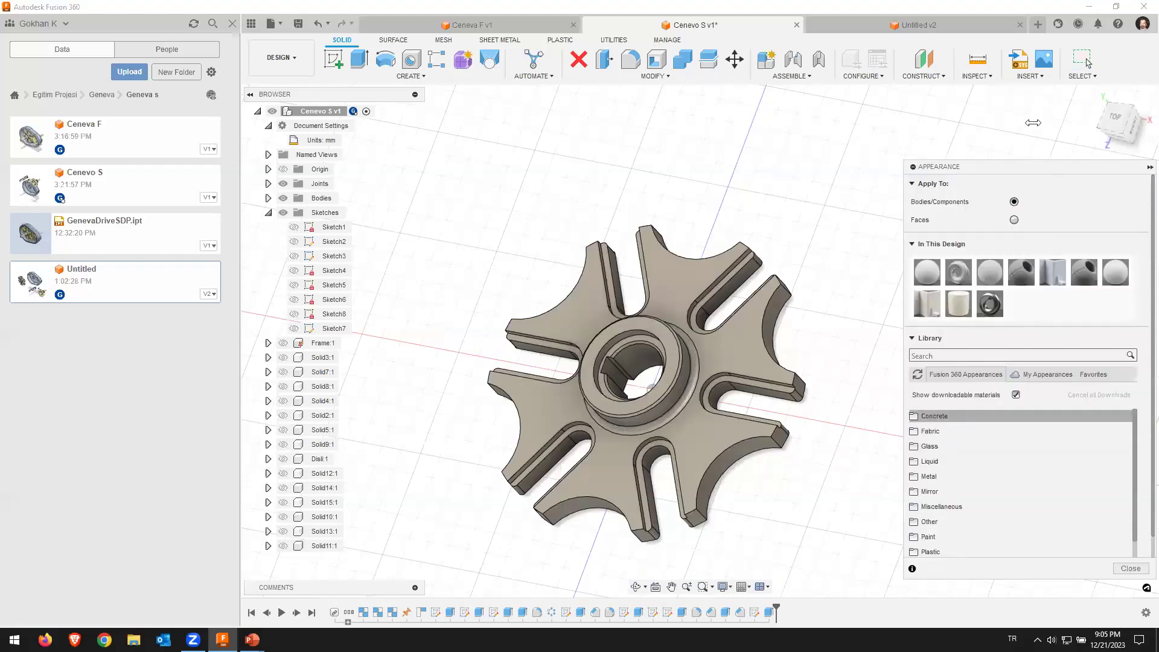
Step: Expand Paint > Metal Flake and drag the blue metal flake paint onto the wheel
left_click_drag(1034, 170, 1033, 123)
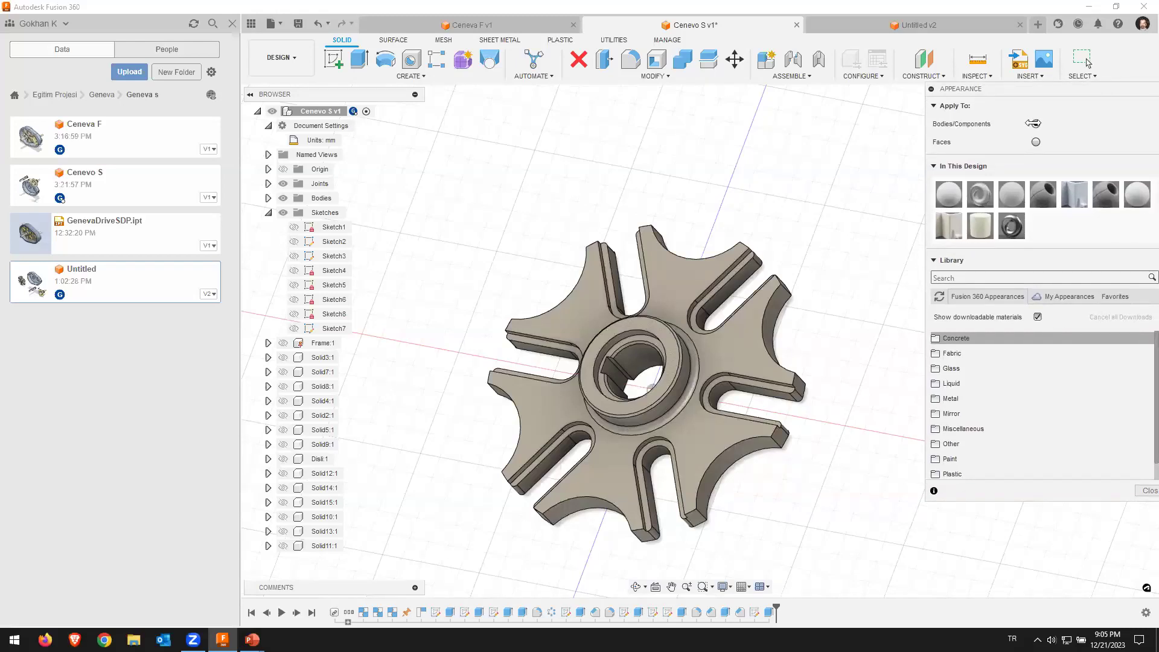
left_click(947, 399)
scroll(990, 448, "down", 3)
scroll(990, 448, "down", 5)
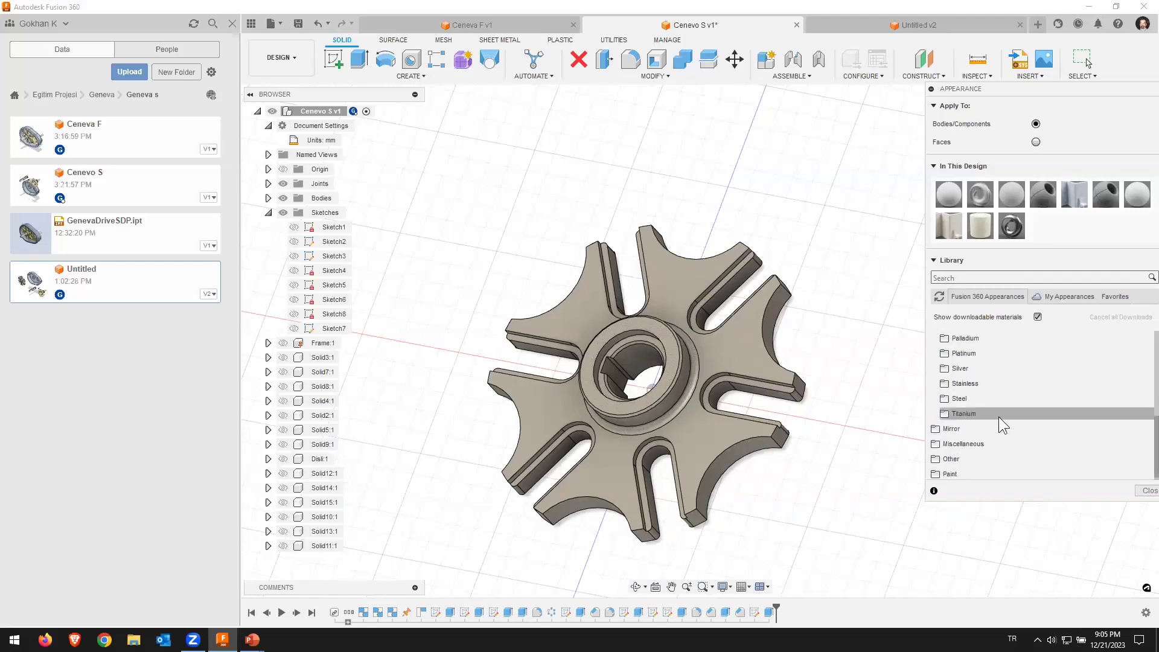
left_click(966, 471)
scroll(966, 462, "down", 3)
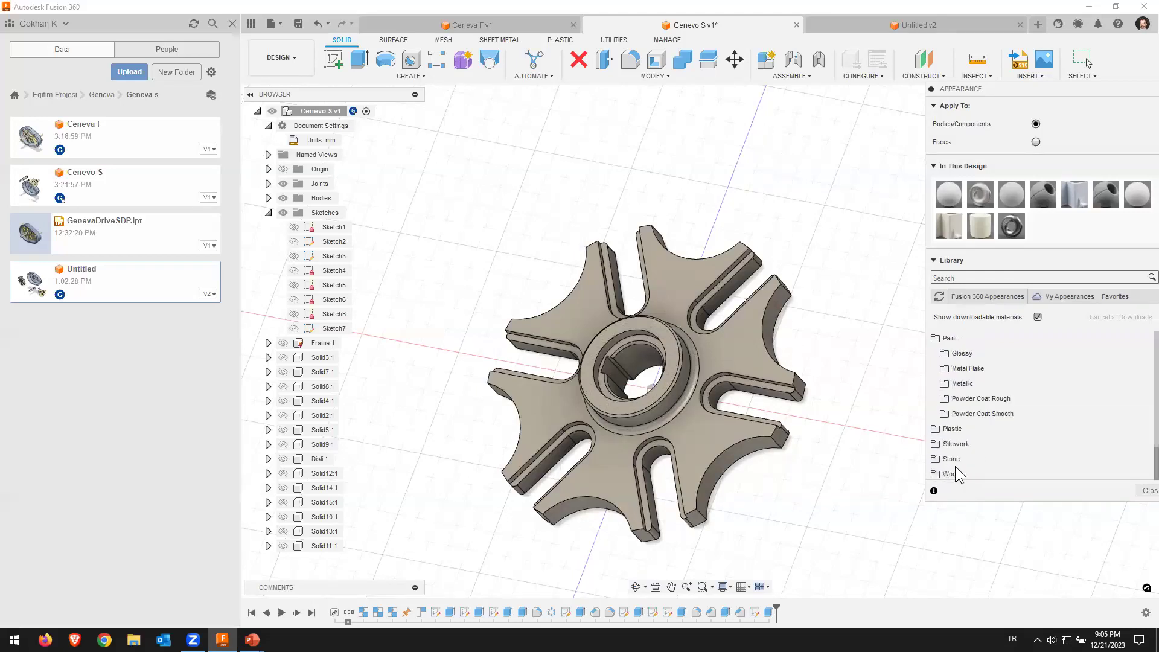
left_click(965, 367)
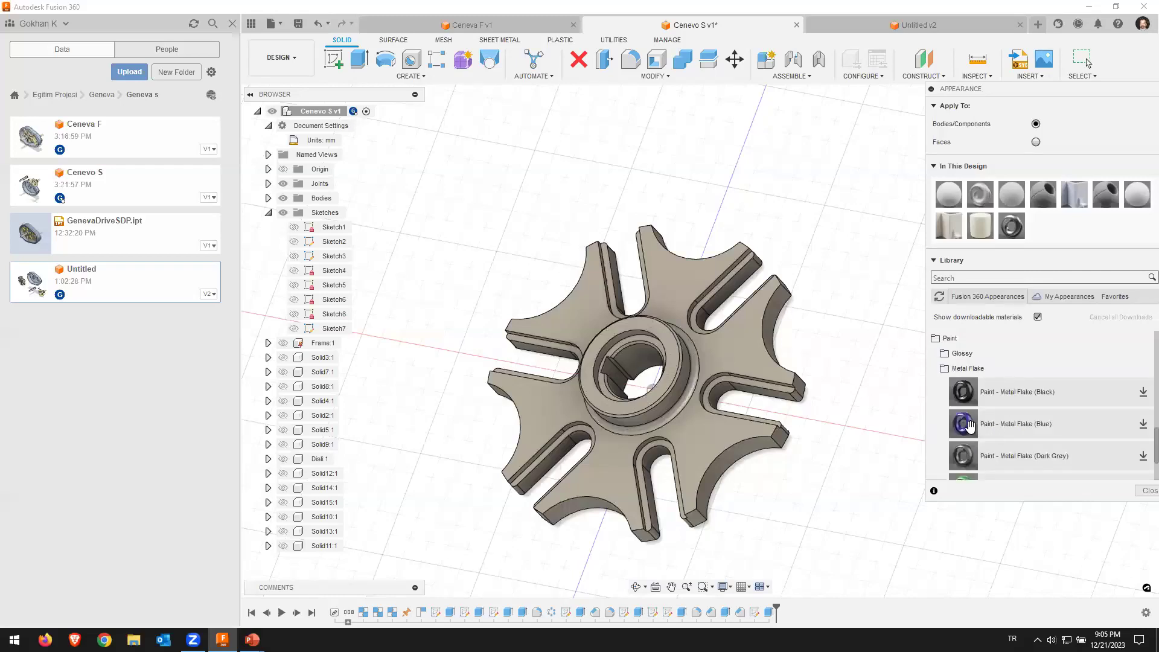
left_click_drag(968, 424, 760, 357)
left_click_drag(745, 349, 746, 350)
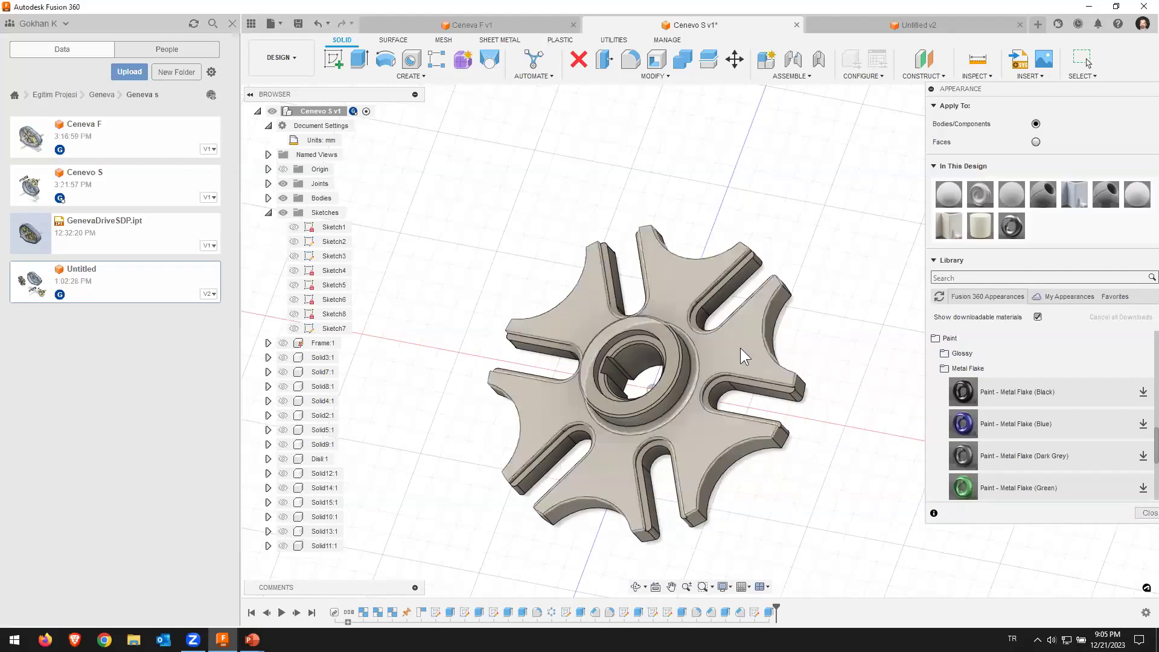
Step: Retry the blue metal flake paint, then set appearances to apply to faces
left_click(740, 351)
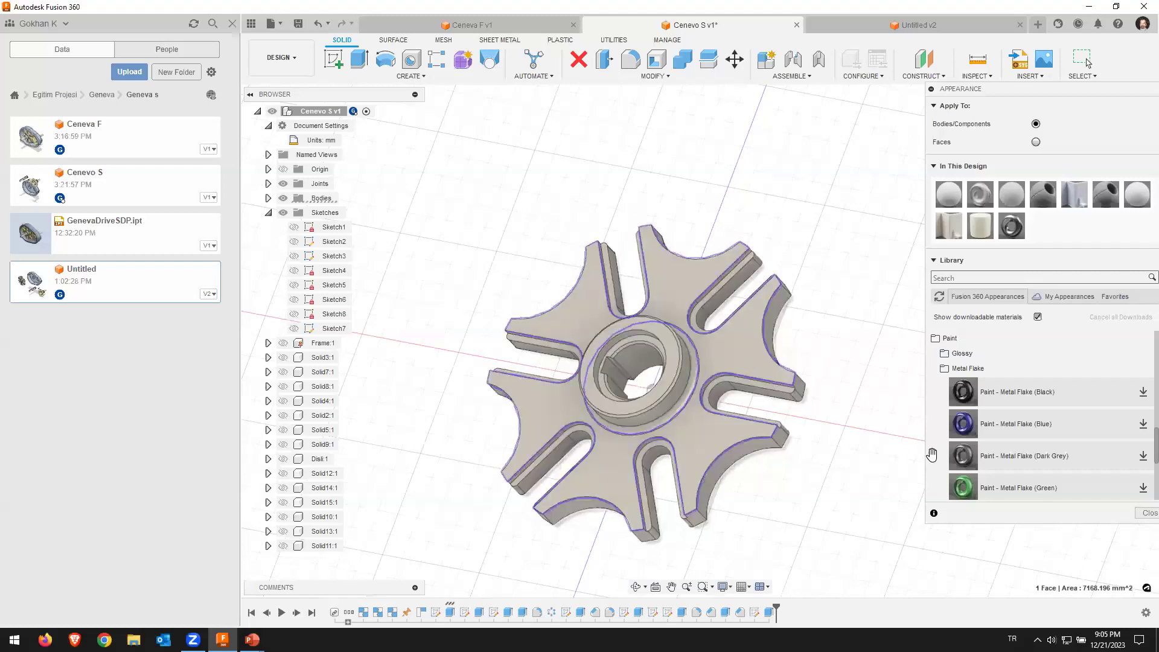
left_click_drag(972, 425, 742, 350)
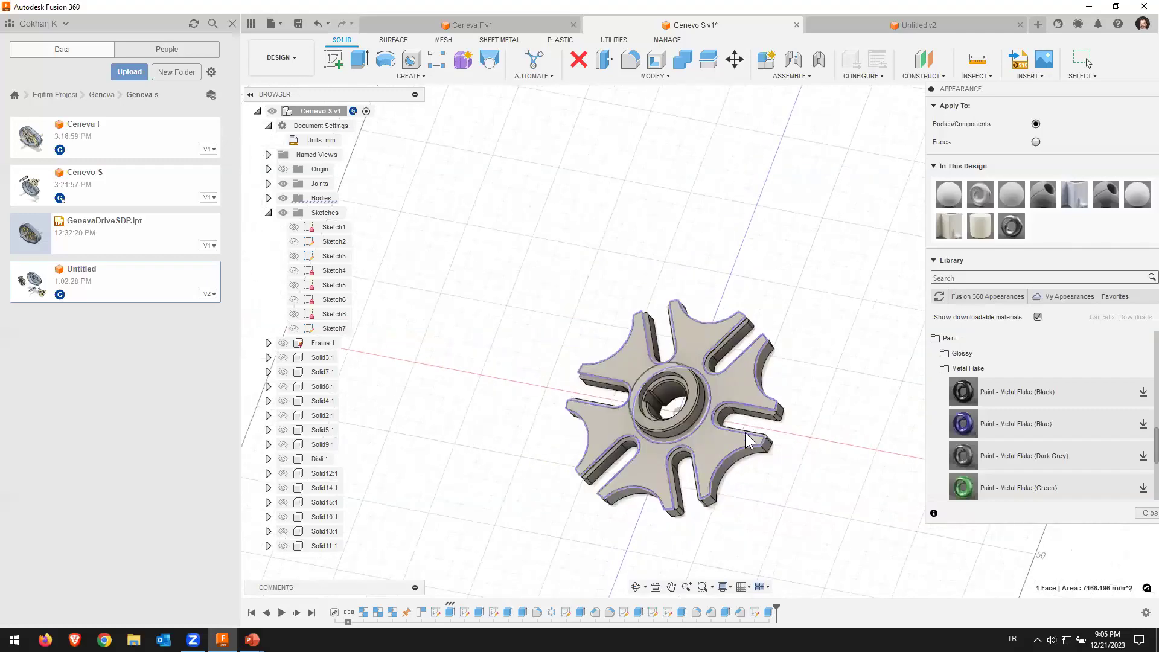
scroll(698, 368, "up", 2)
scroll(723, 301, "up", 5)
key("F6")
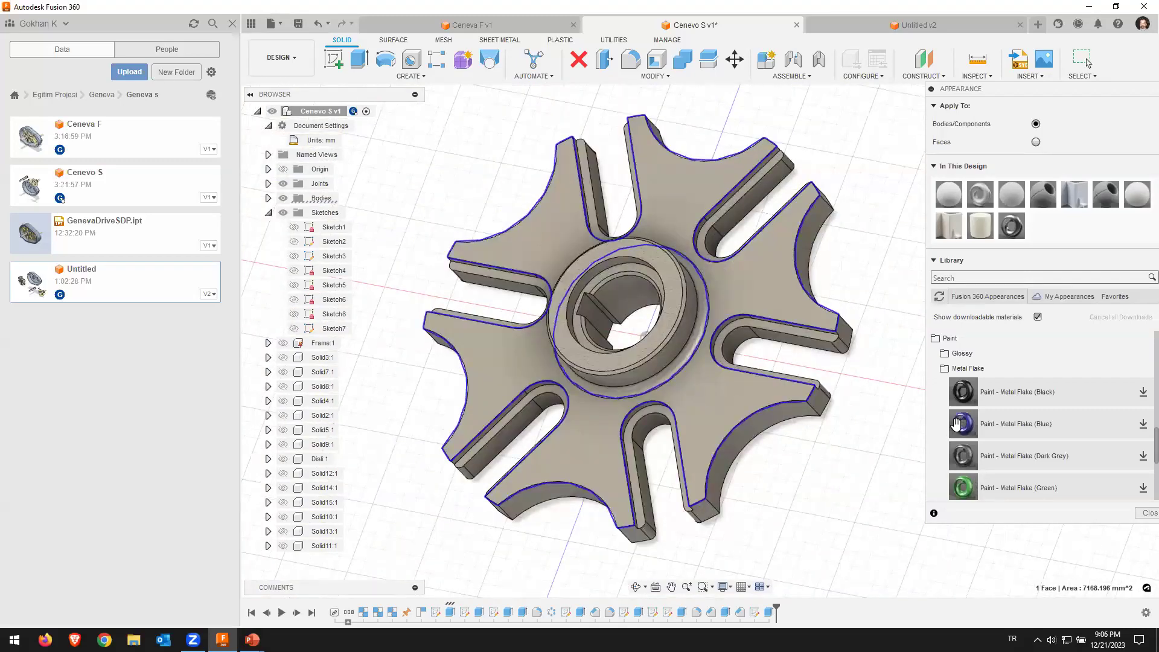
left_click_drag(964, 426, 672, 280)
left_click(1036, 142)
Step: Drag Paint - Metallic (Blue) from the Metallic collection onto the wheel's top face
left_click(774, 274)
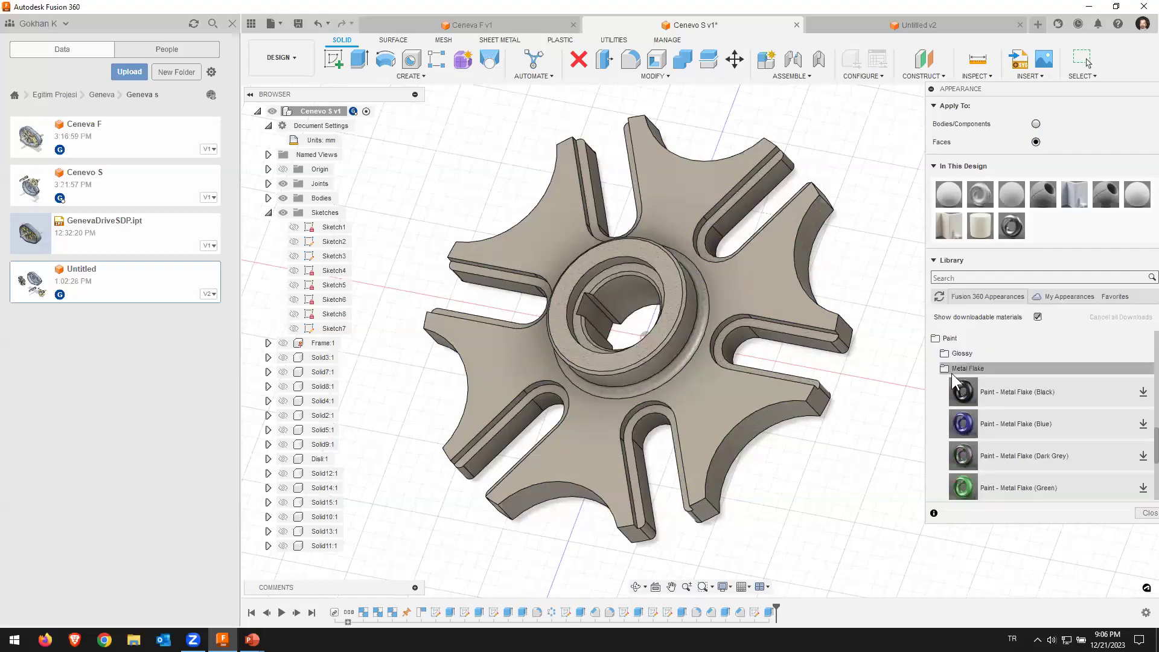
left_click(949, 369)
left_click(960, 384)
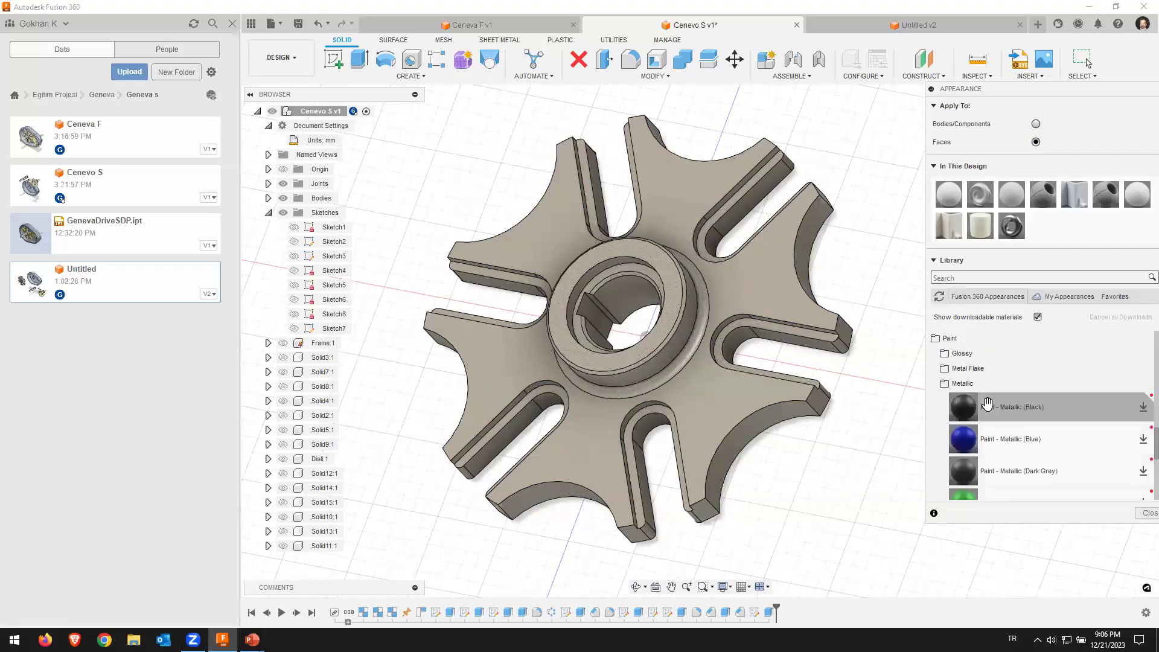
scroll(987, 436, "down", 3)
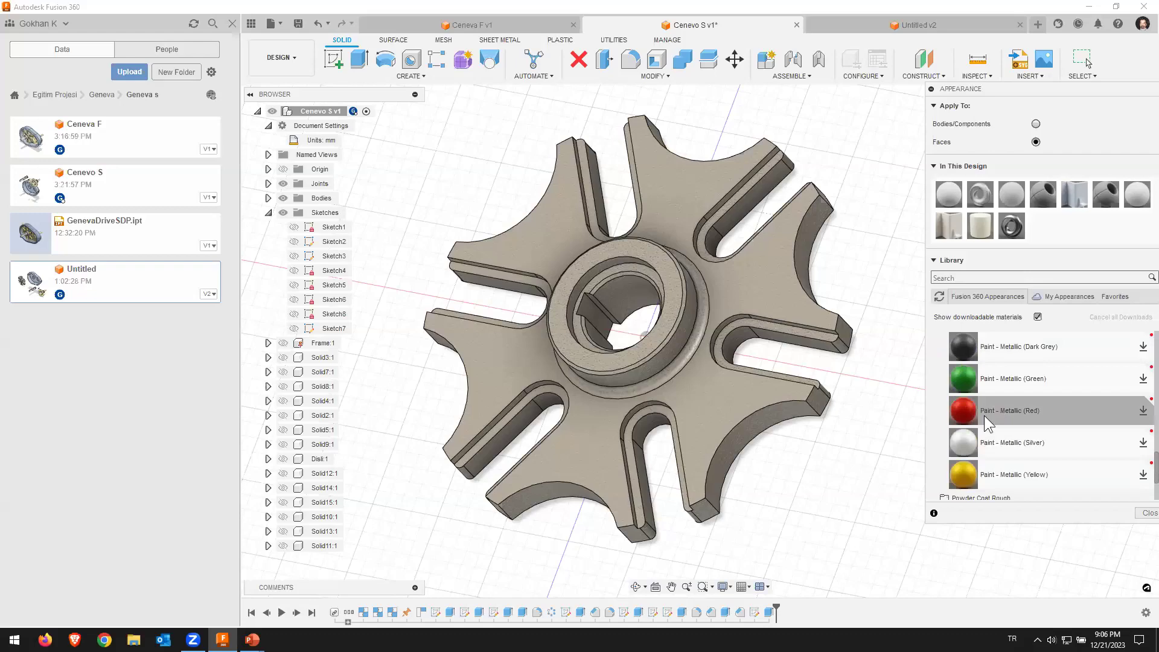
scroll(986, 419, "up", 2)
mouse_move(965, 379)
left_mouse_down()
mouse_move(833, 331)
mouse_move(784, 281)
left_mouse_up()
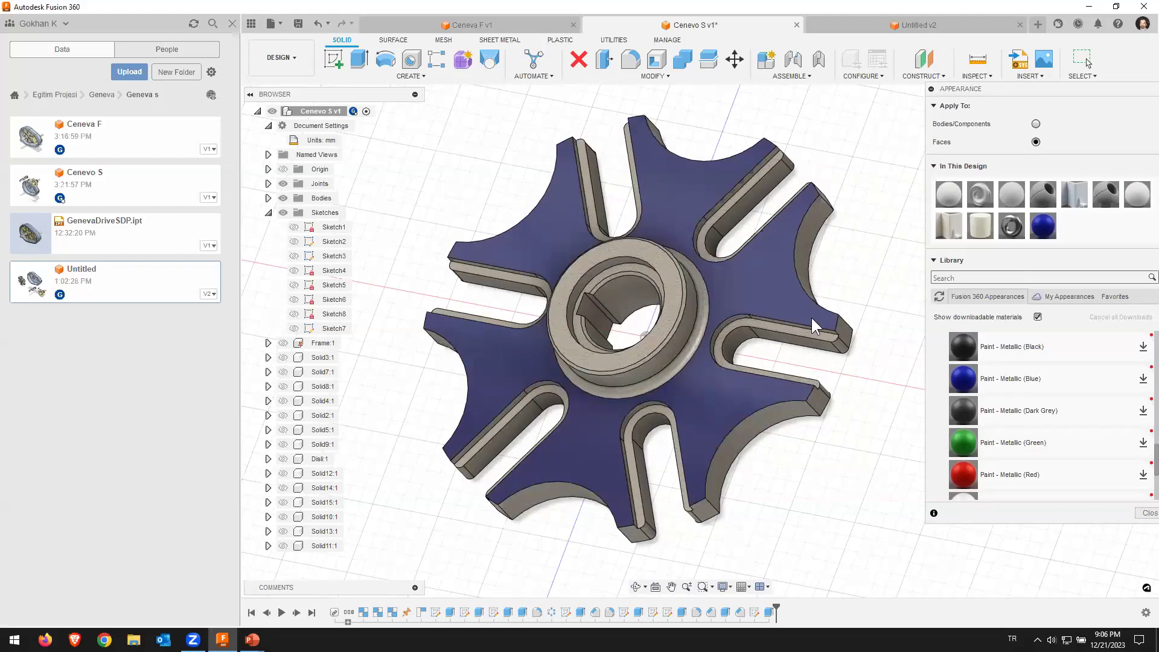
Step: Paint the wheel's underside and hub ring faces with Paint - Metallic (Blue)
mouse_move(964, 379)
left_mouse_down()
mouse_move(697, 296)
mouse_move(978, 392)
left_mouse_up()
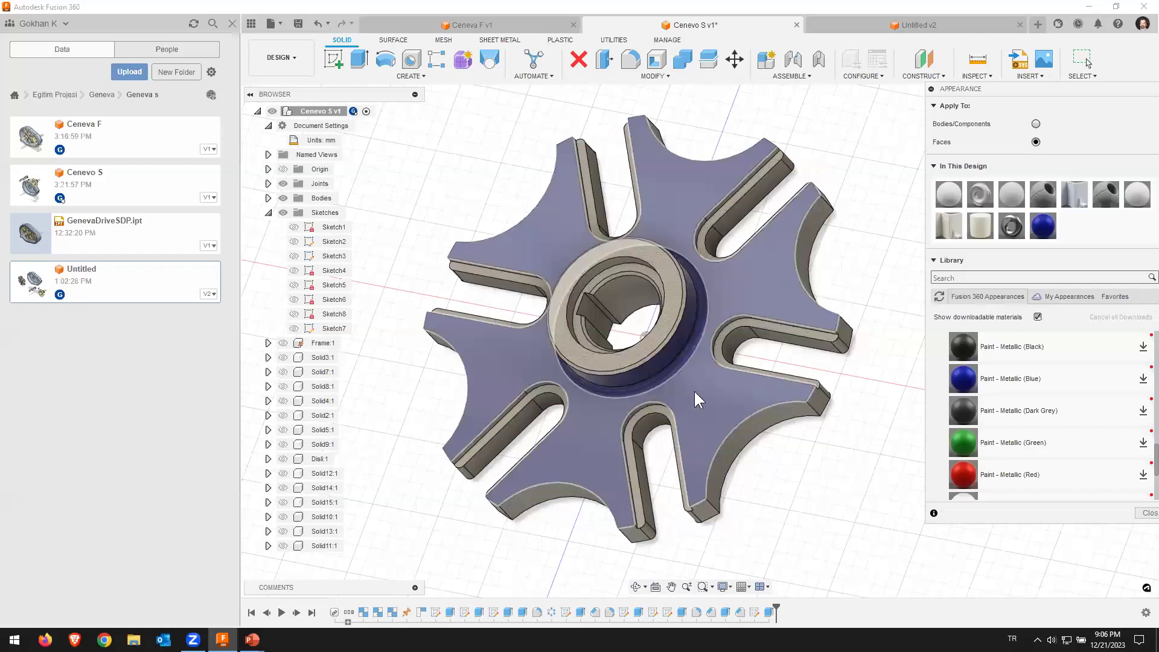
middle_click_drag(693, 400, 966, 375, "shift")
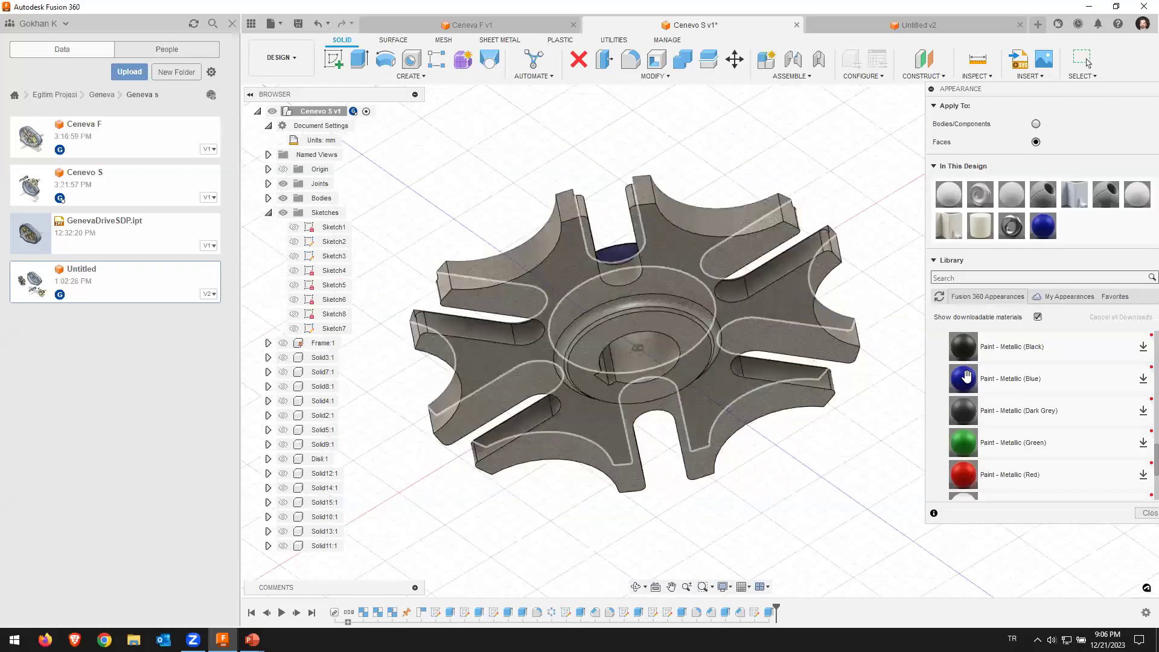
left_click_drag(966, 376, 687, 211)
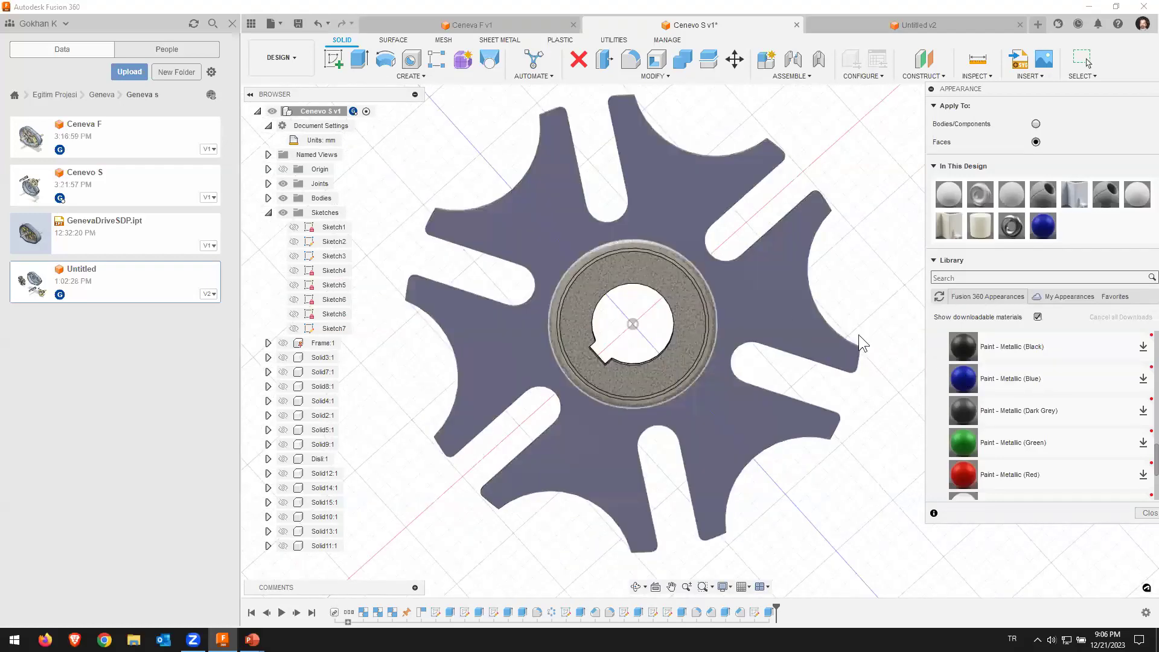
left_click_drag(964, 379, 683, 313)
middle_click_drag(766, 274, 733, 328, "shift")
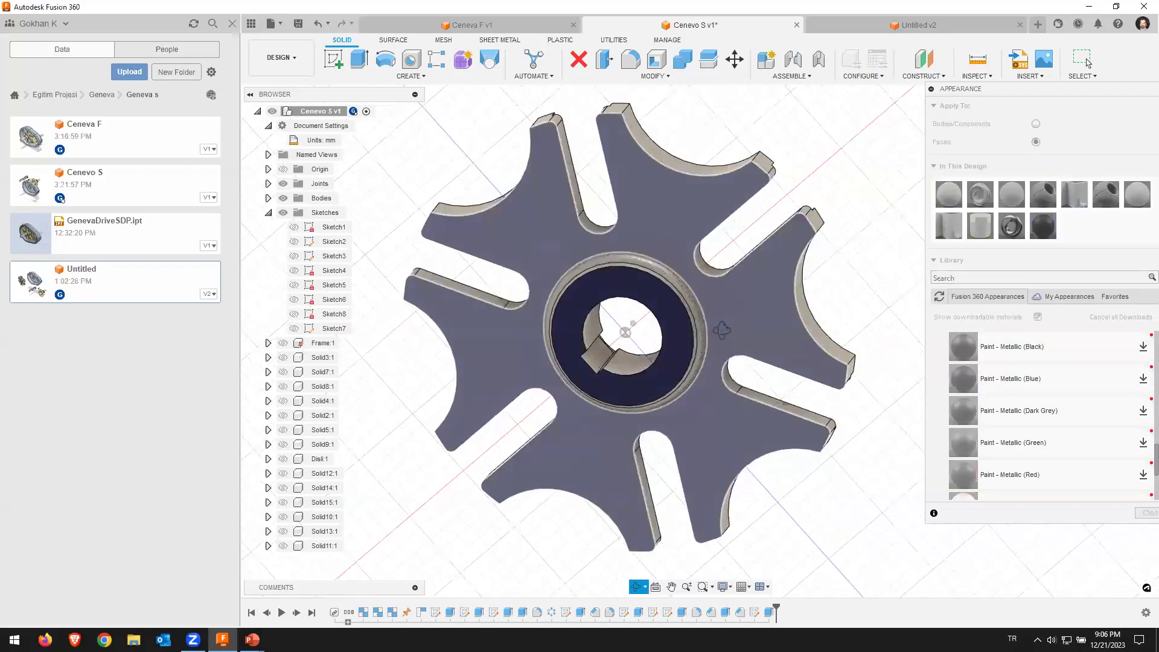
left_click_drag(964, 378, 621, 319)
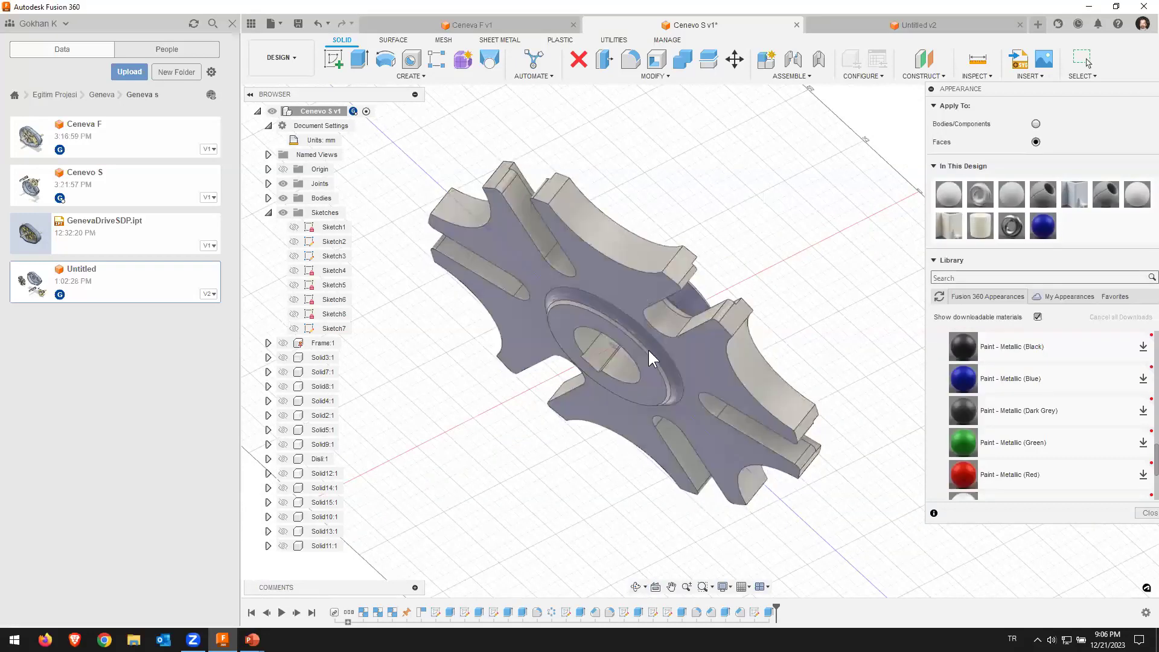
scroll(686, 361, "up", 2)
scroll(787, 320, "up", 2)
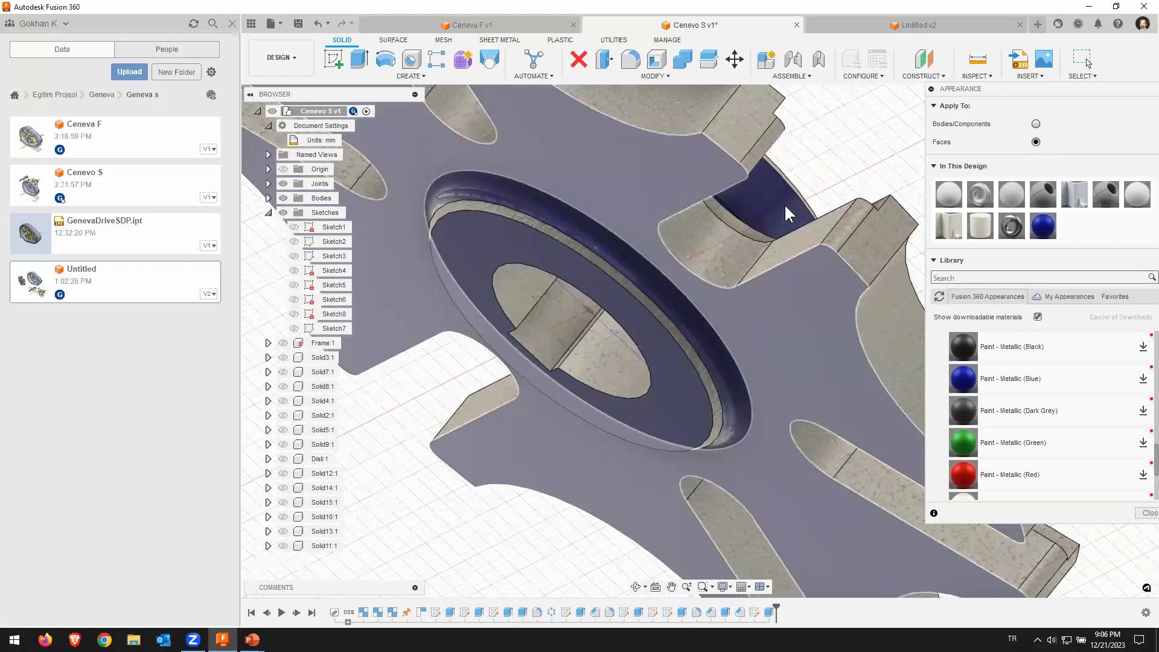
scroll(784, 204, "down", 5)
mouse_move(778, 294)
middle_mouse_down("shift")
mouse_move(727, 277)
mouse_move(668, 341)
mouse_move(722, 337)
mouse_move(645, 390)
mouse_move(724, 300)
mouse_move(901, 258)
middle_mouse_up("shift")
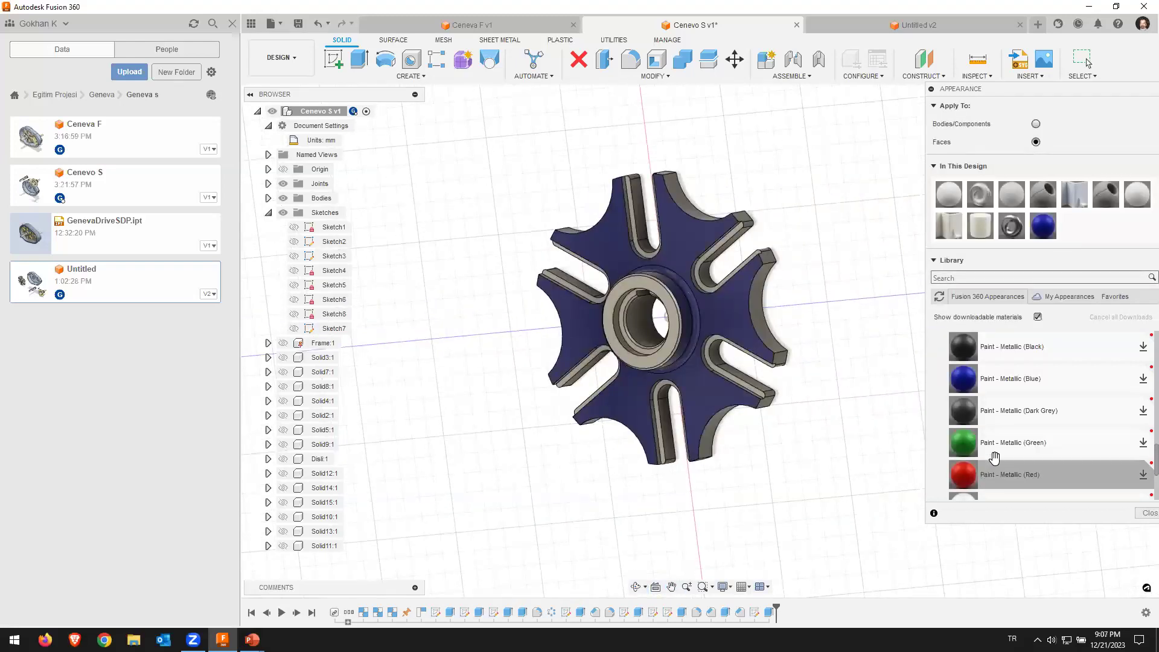
scroll(988, 440, "down", 5)
Step: Drag Paint - Metallic (Silver) onto the wheel's tooth and slot side faces
scroll(987, 422, "up", 3)
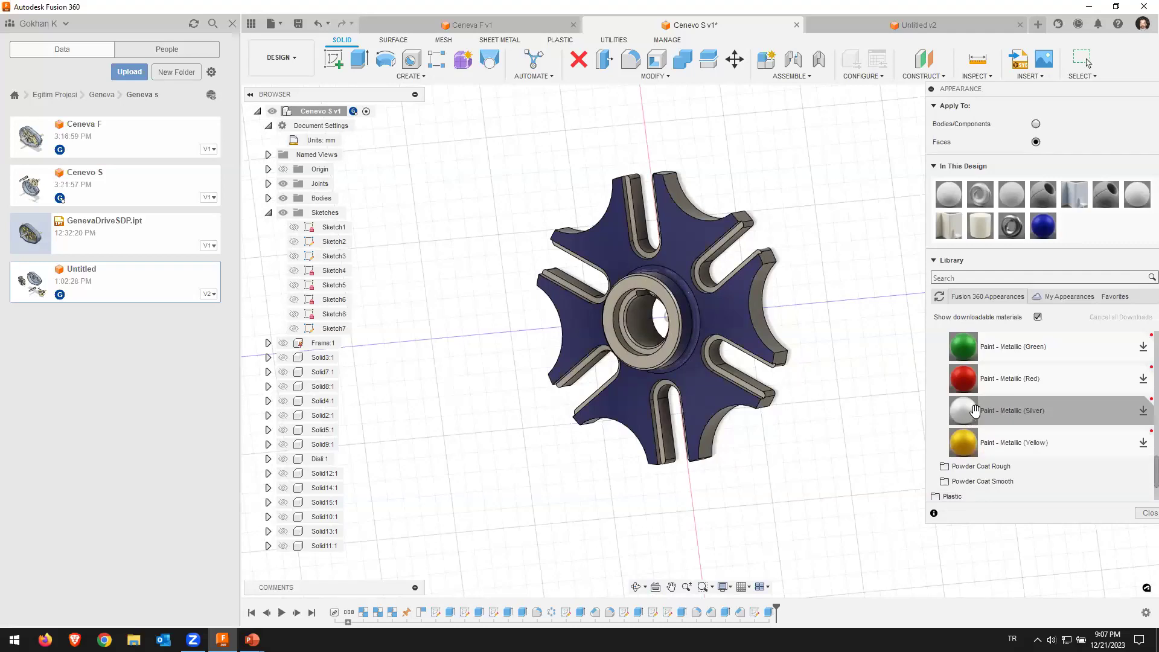
mouse_move(968, 416)
left_mouse_down()
mouse_move(809, 299)
mouse_move(754, 298)
left_mouse_up()
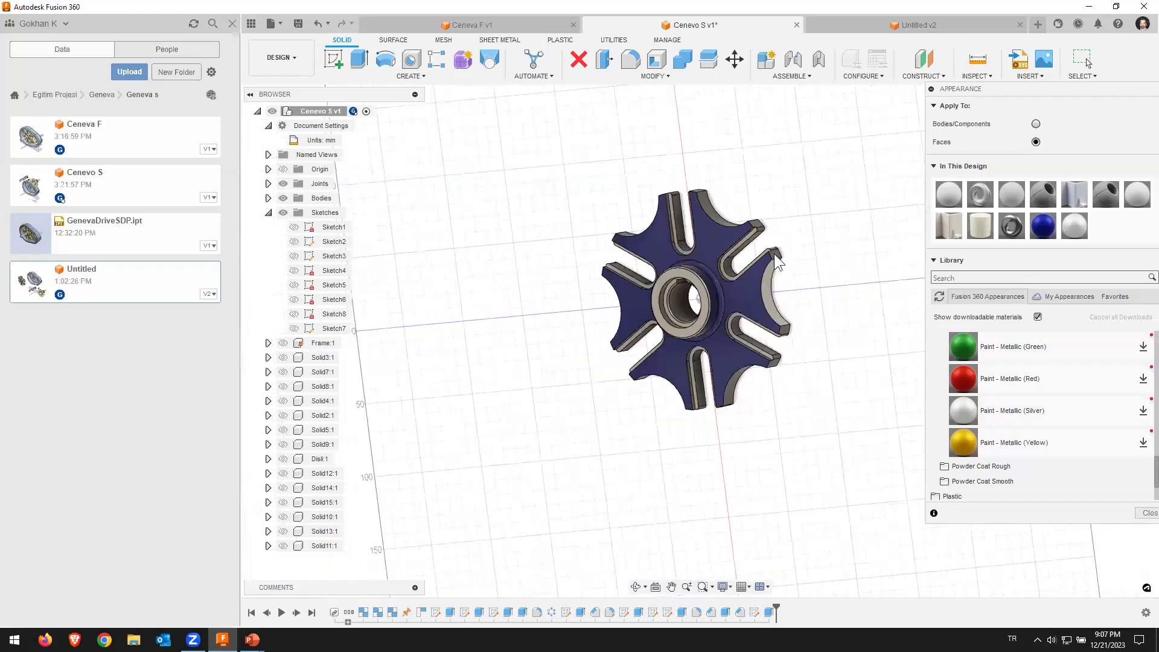
scroll(785, 253, "up", 5)
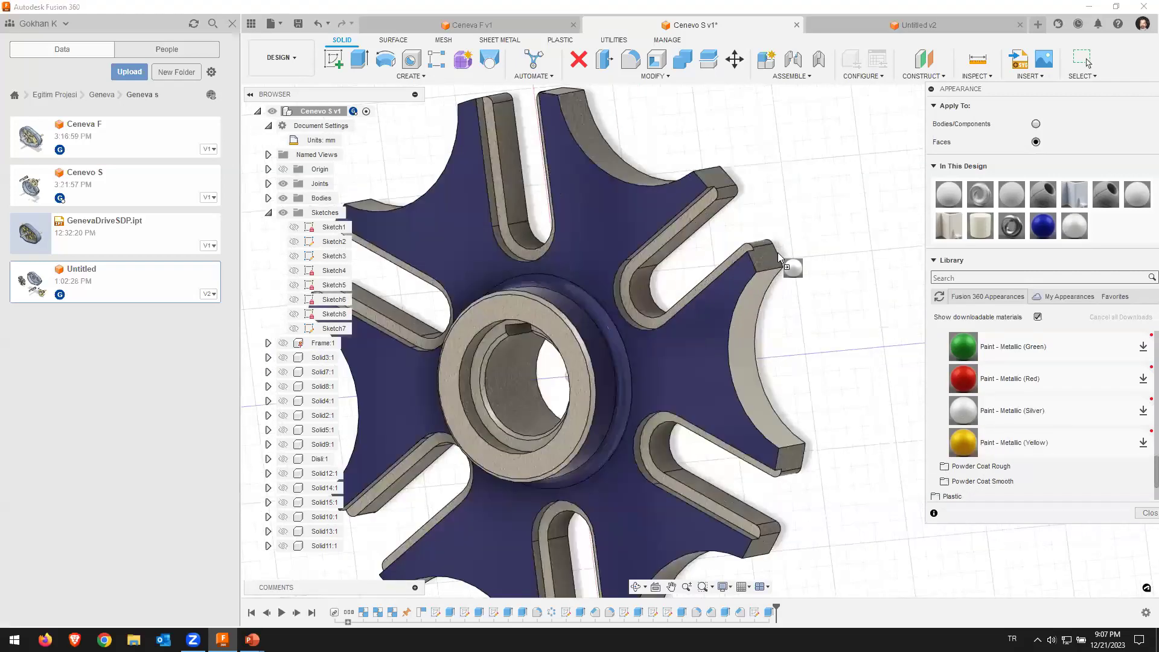
left_click_drag(964, 410, 720, 177)
left_click_drag(963, 411, 597, 145)
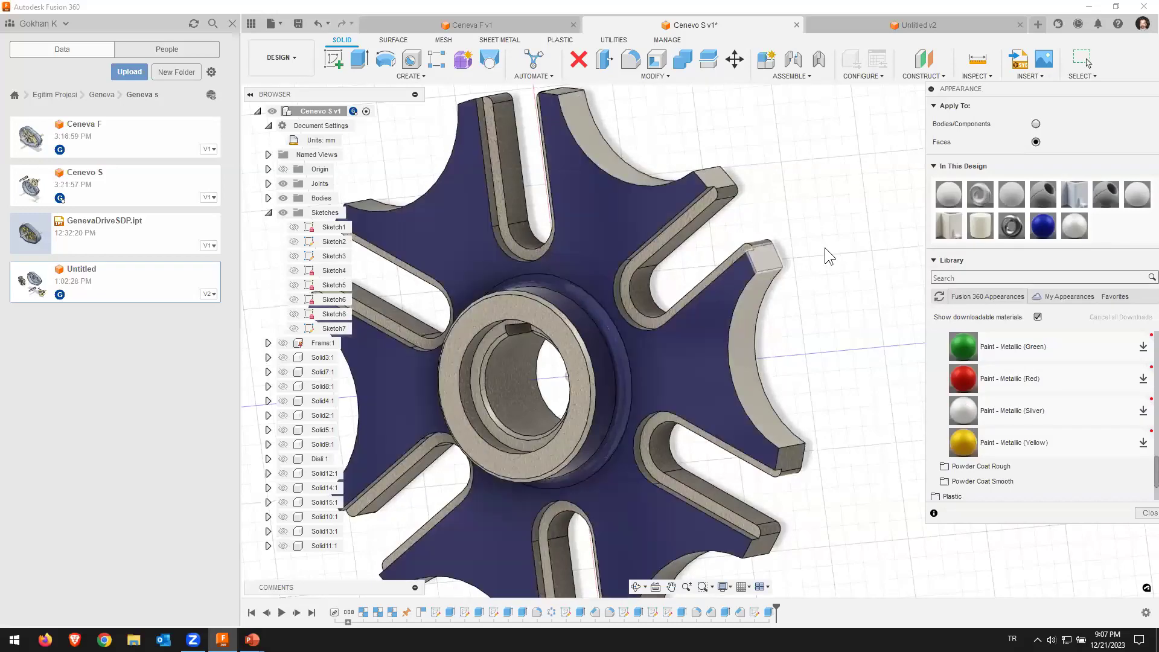
mouse_move(971, 414)
left_mouse_down()
mouse_move(658, 297)
mouse_move(636, 263)
left_mouse_up()
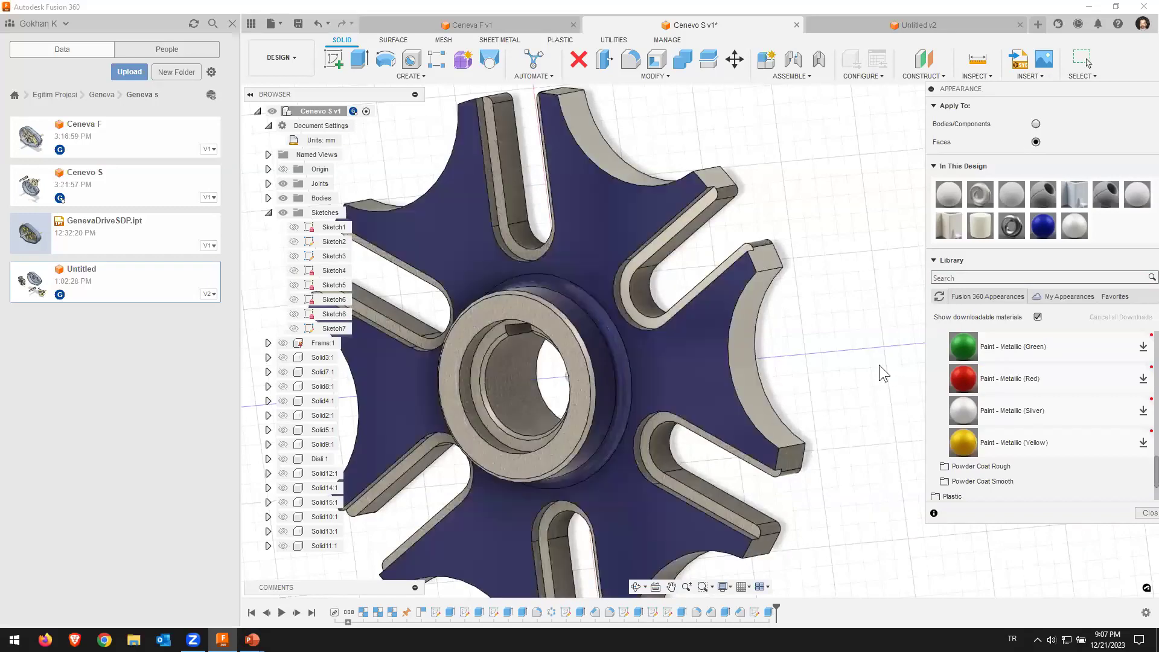
left_click_drag(954, 410, 497, 190)
left_click_drag(497, 189, 499, 189)
left_click(511, 169)
Step: Collapse the Sketches folder in the Browser and close the Appearance dialog
scroll(642, 284, "down", 1)
scroll(650, 290, "down", 2)
scroll(651, 290, "down", 3)
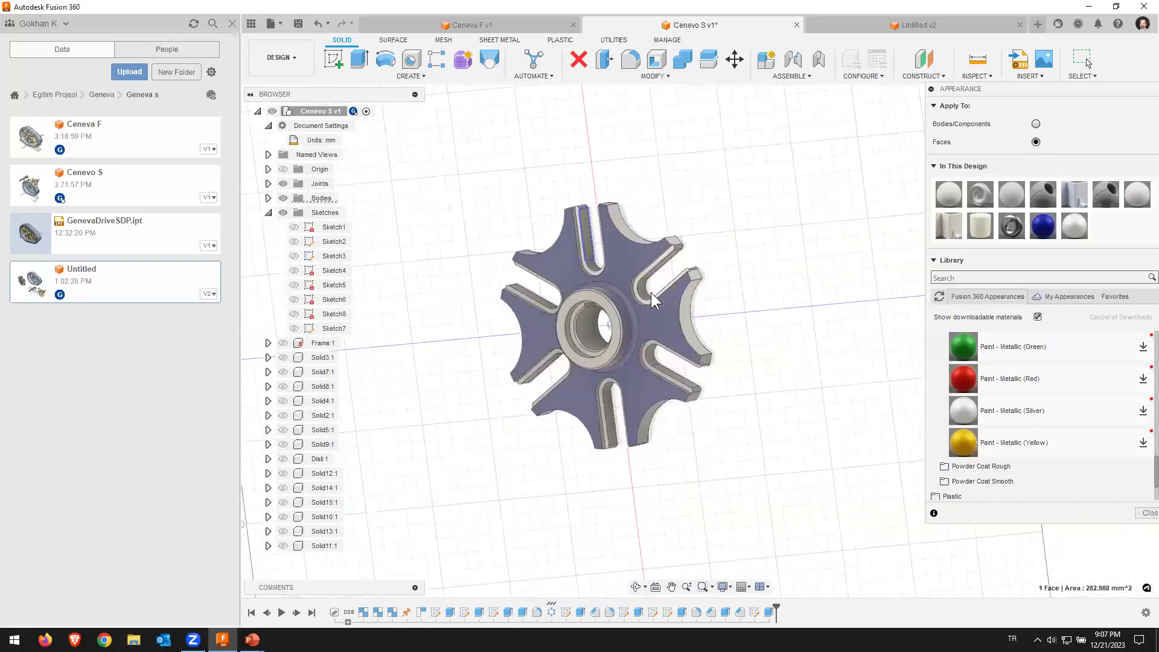
mouse_move(668, 284)
middle_mouse_down("shift")
mouse_move(712, 260)
mouse_move(660, 228)
mouse_move(699, 433)
mouse_move(666, 492)
mouse_move(658, 332)
mouse_move(468, 218)
middle_mouse_up("shift")
scroll(493, 159, "up", 2)
middle_click_drag(529, 157, 567, 187, "shift")
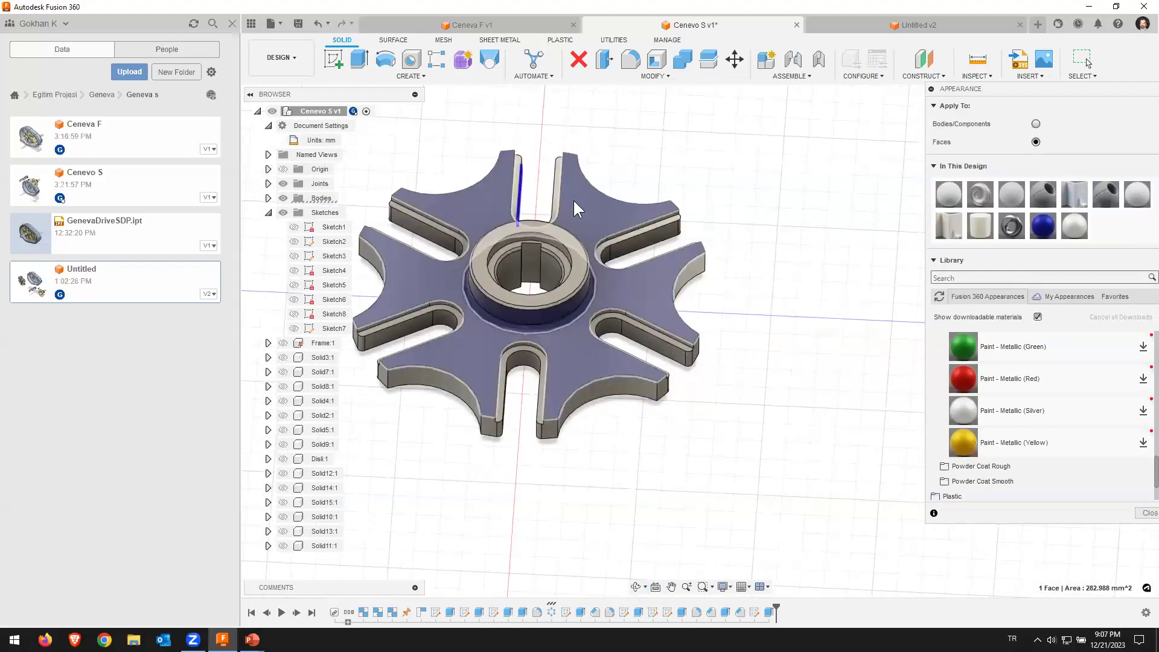
mouse_move(594, 230)
middle_mouse_down()
mouse_move(661, 316)
mouse_move(687, 264)
middle_mouse_up()
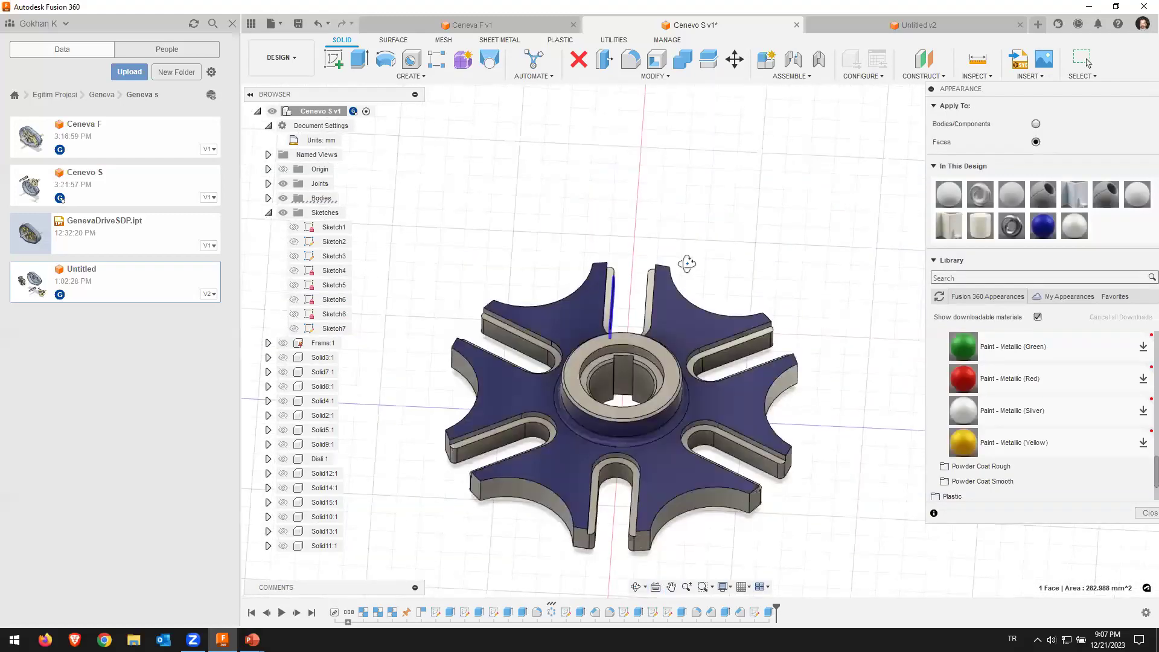
middle_click_drag(669, 309, 652, 321, "shift")
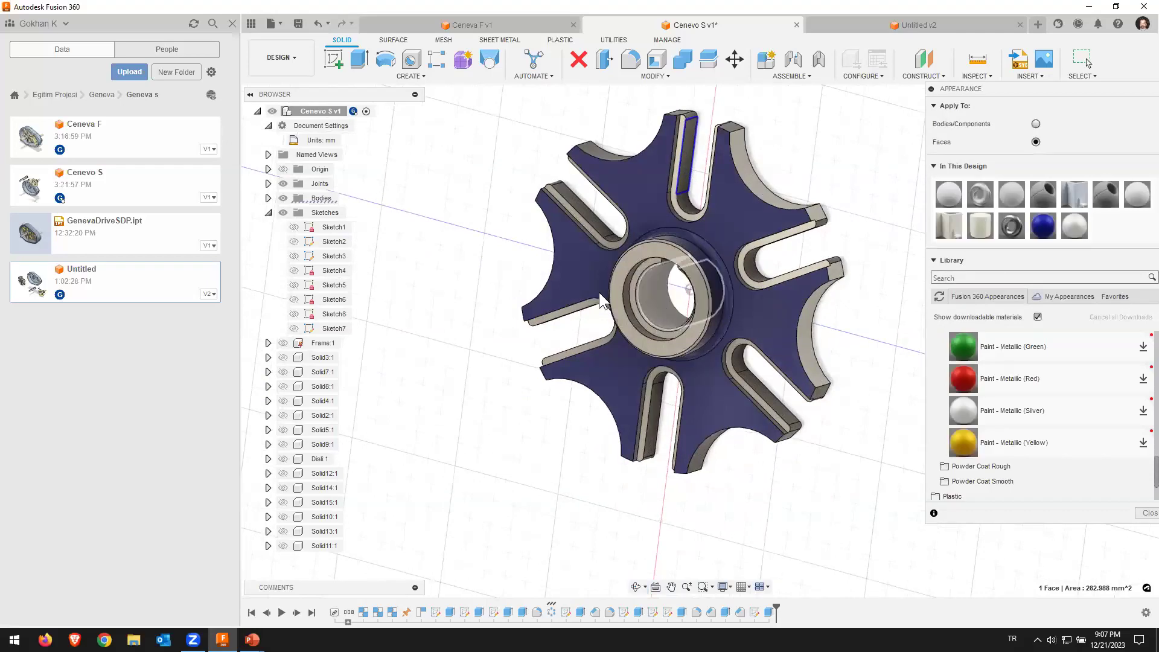
left_click(269, 213)
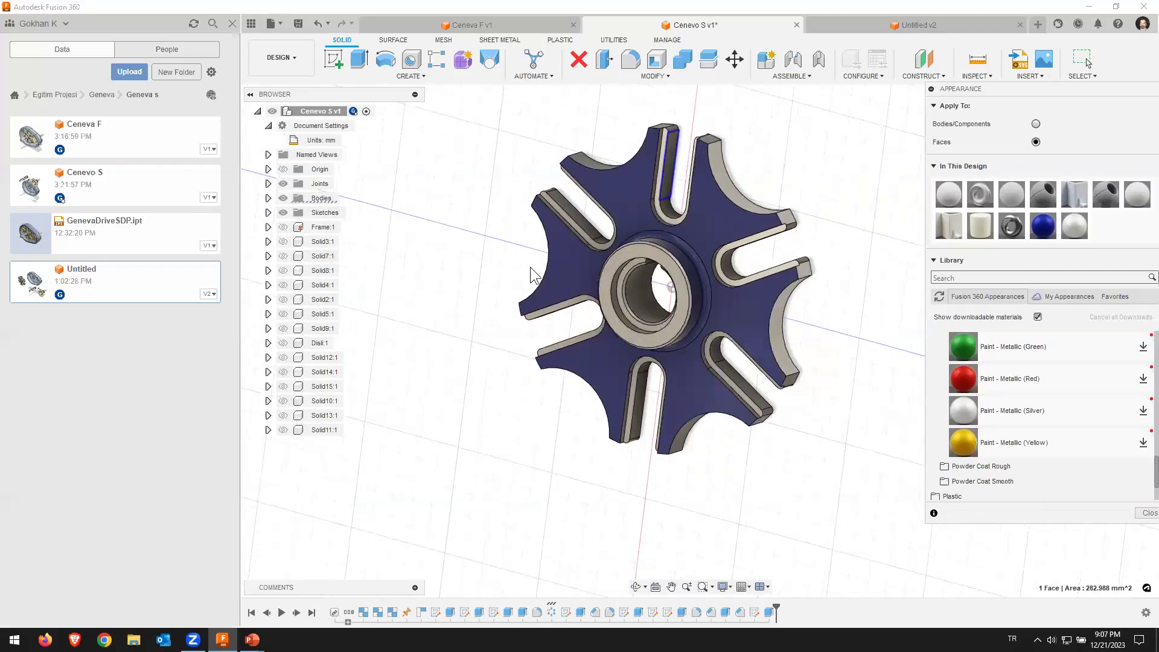
scroll(530, 267, "down", 5)
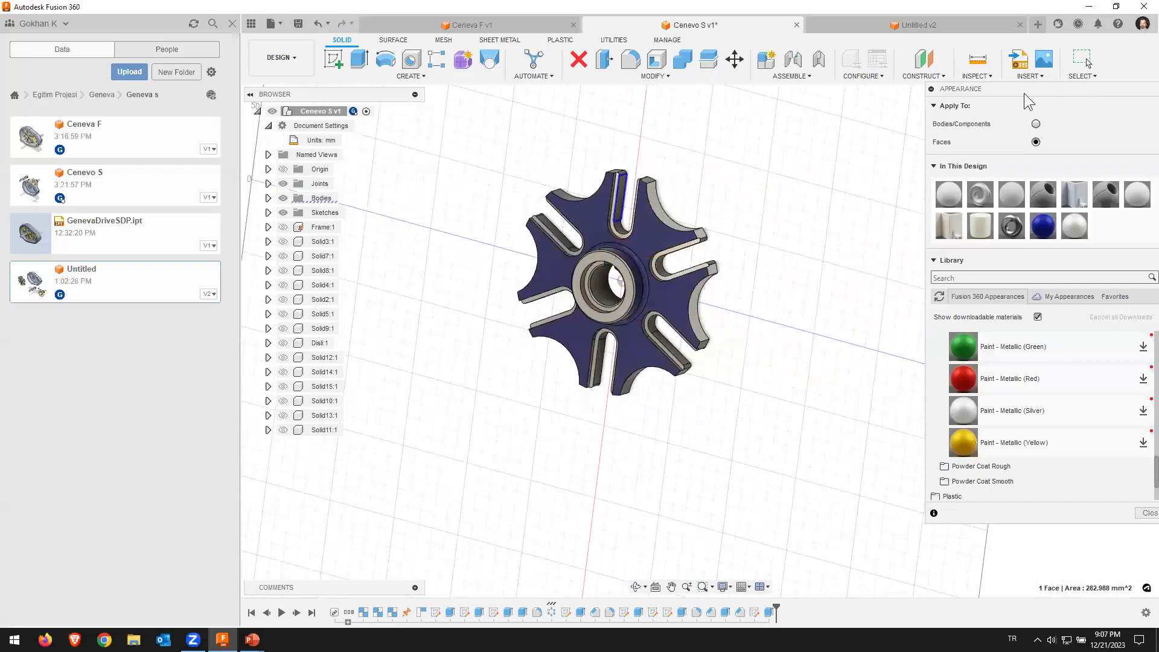
left_click(1137, 514)
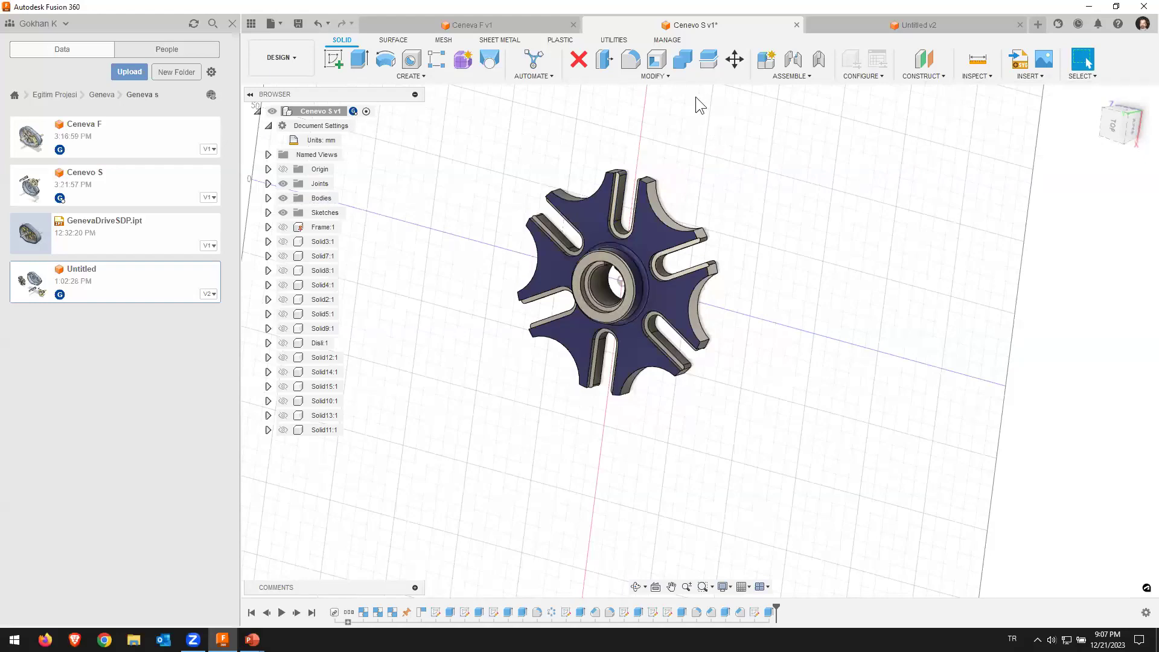
Step: Rename Body16 under Bodies to 'Cenevo dislisi' and select it
left_click(267, 197)
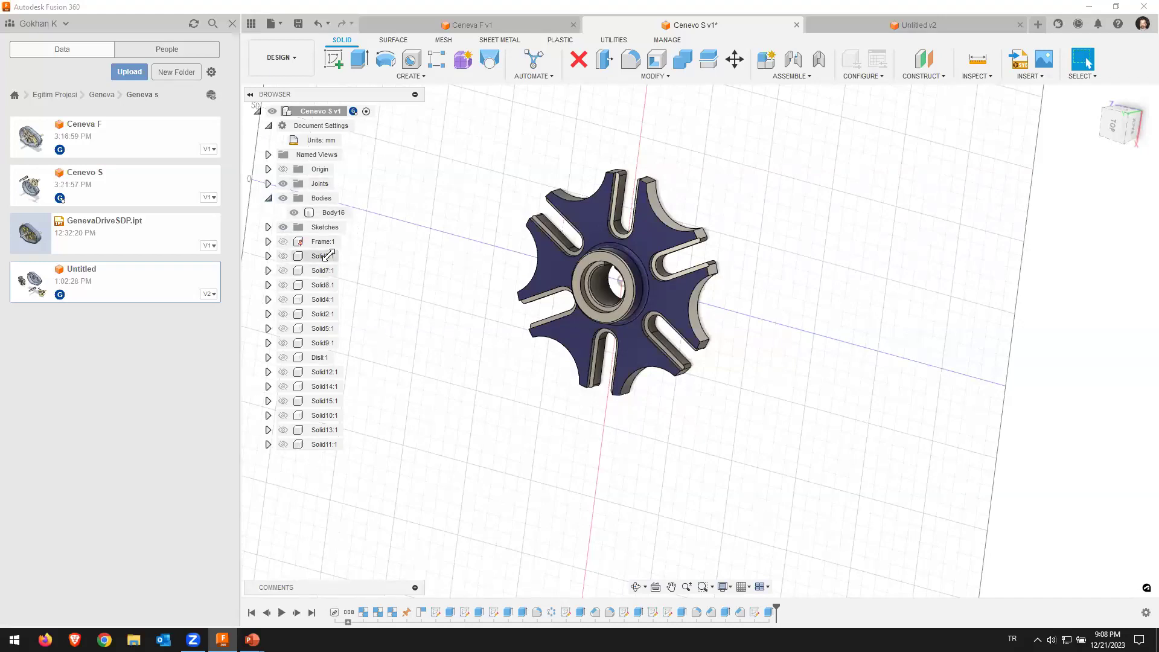
double_click(327, 216)
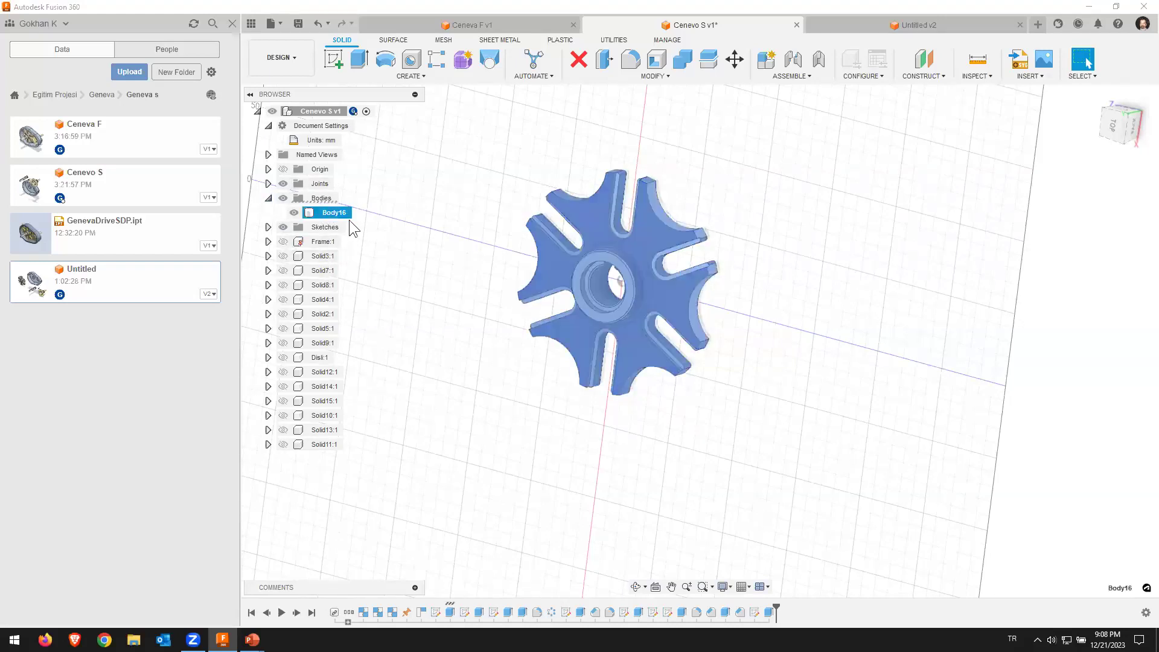
type("Cenevo dislis")
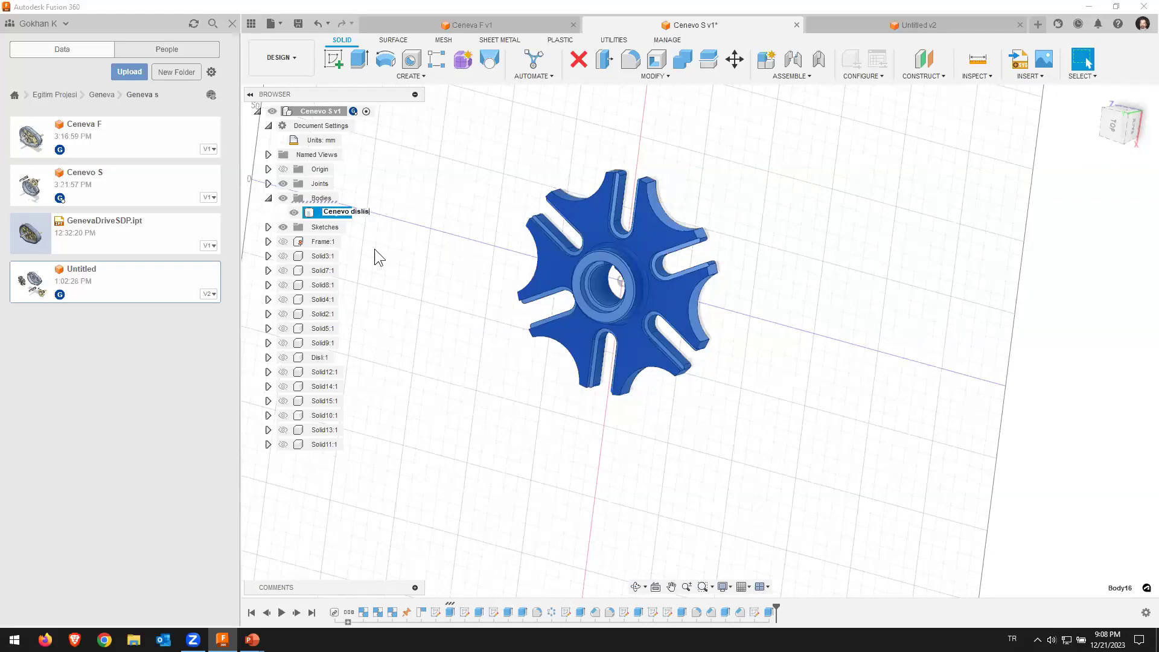
left_click(396, 173)
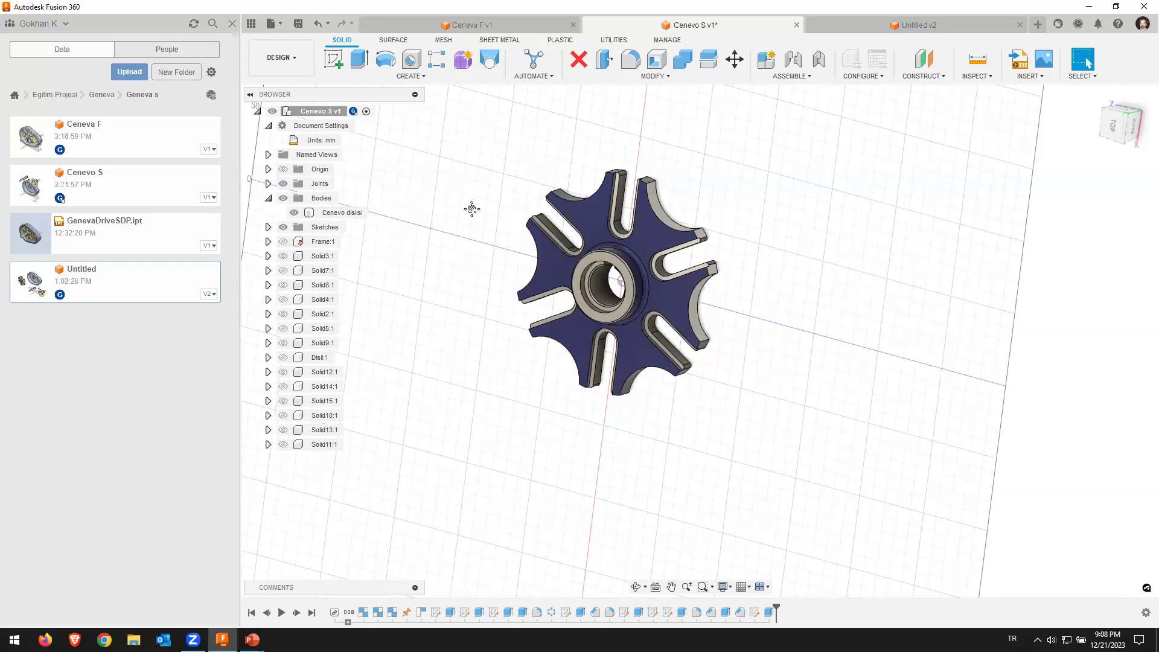
middle_click_drag(440, 223, 485, 167)
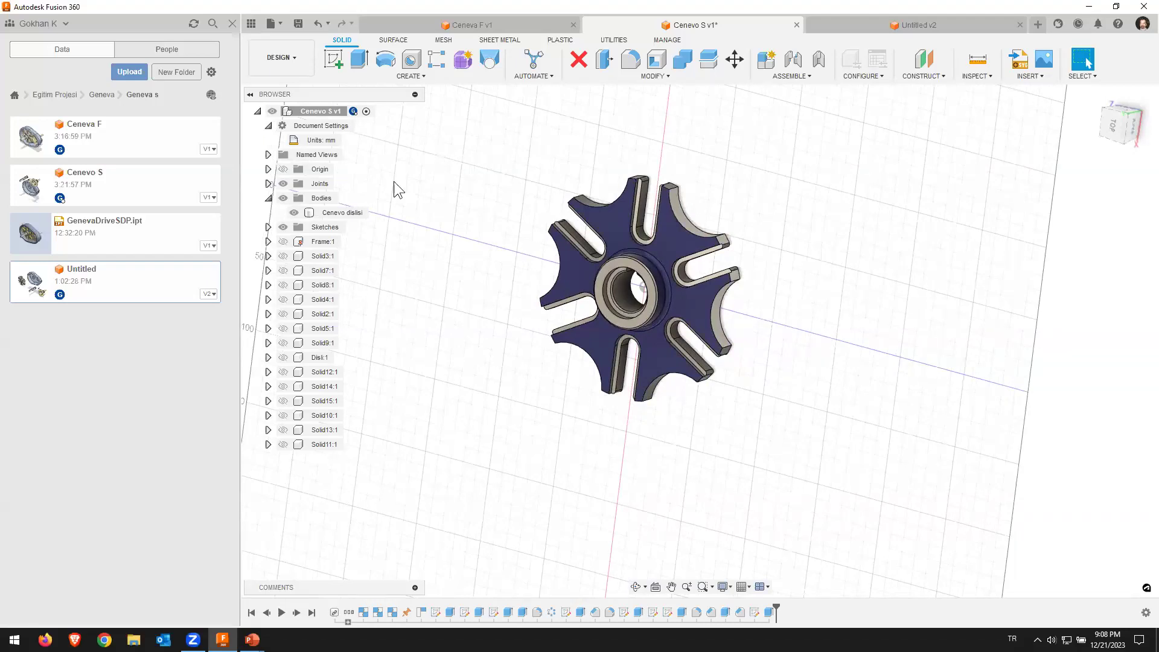
left_click(320, 214)
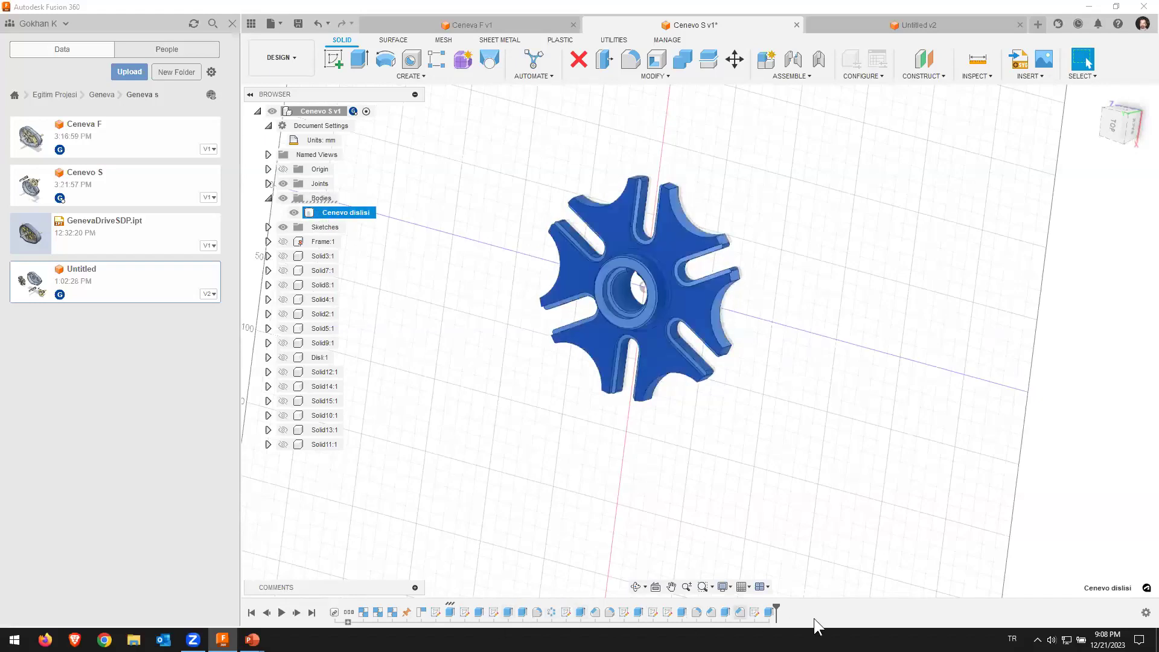
Step: Turn the Cenevo dislisi body into a component and select it
right_click(327, 216)
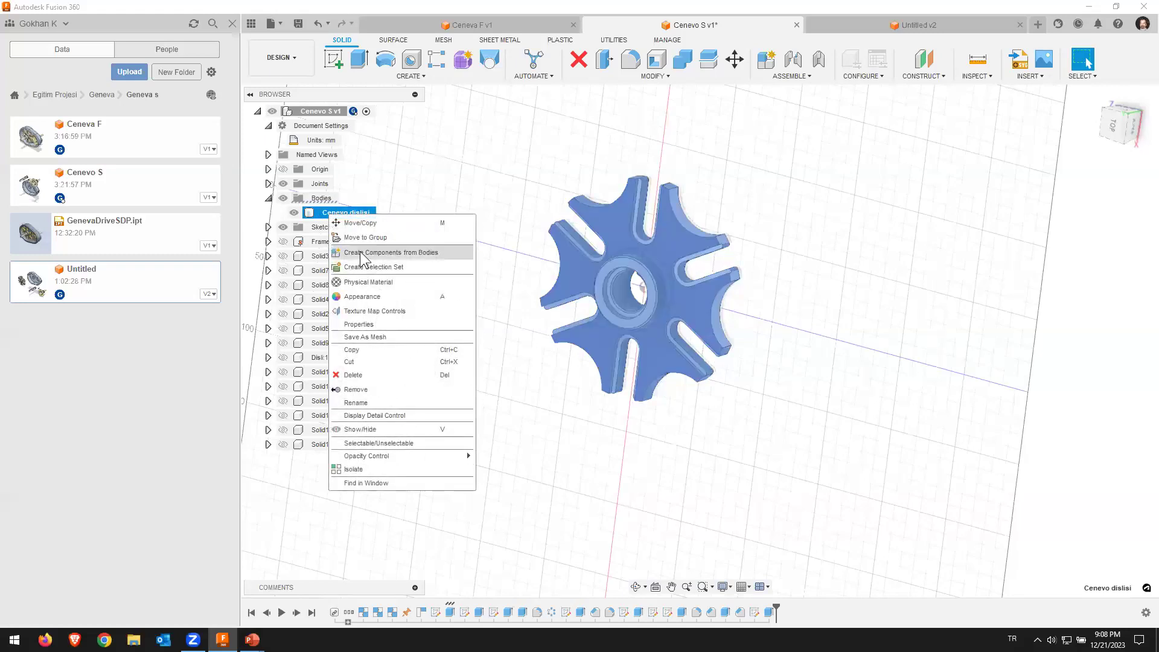
left_click(405, 252)
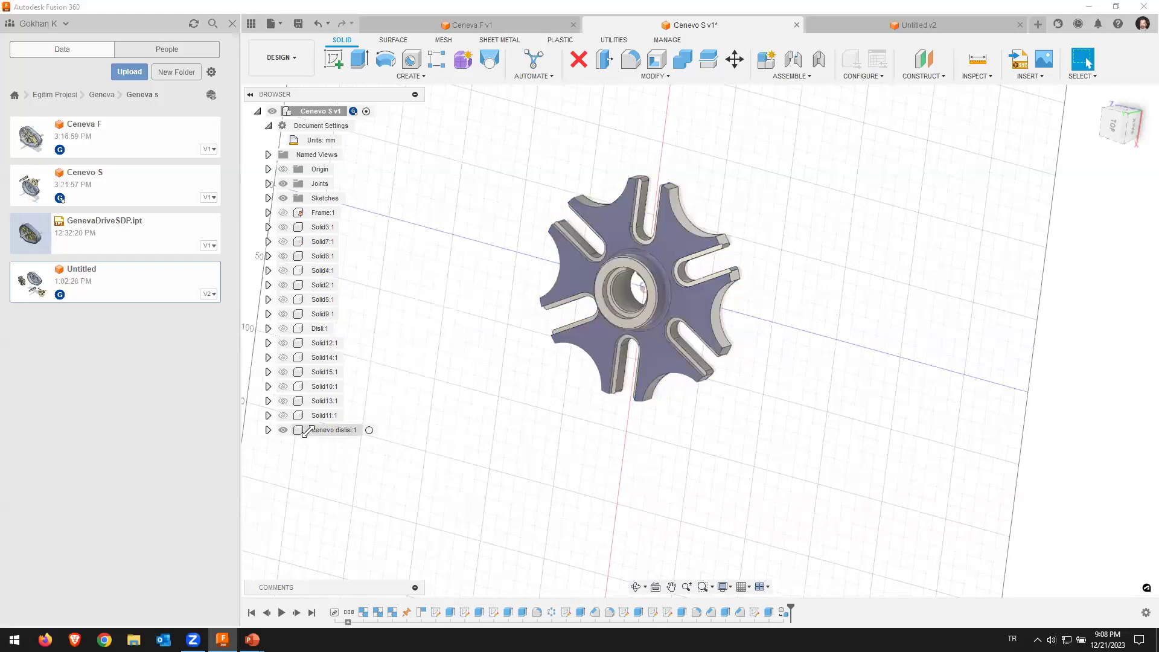
left_click(303, 430)
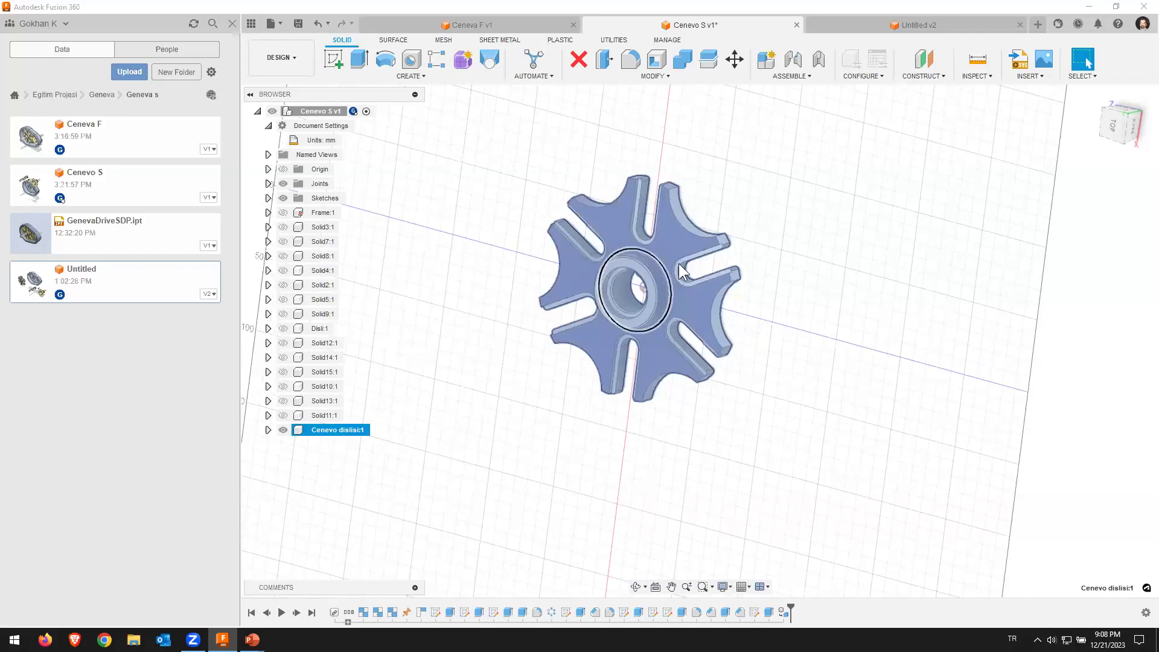
Step: Drag the Geneva wheel to a new spot on the grid and tilt the view
mouse_move(665, 223)
left_mouse_down()
mouse_move(631, 302)
mouse_move(774, 300)
left_mouse_up()
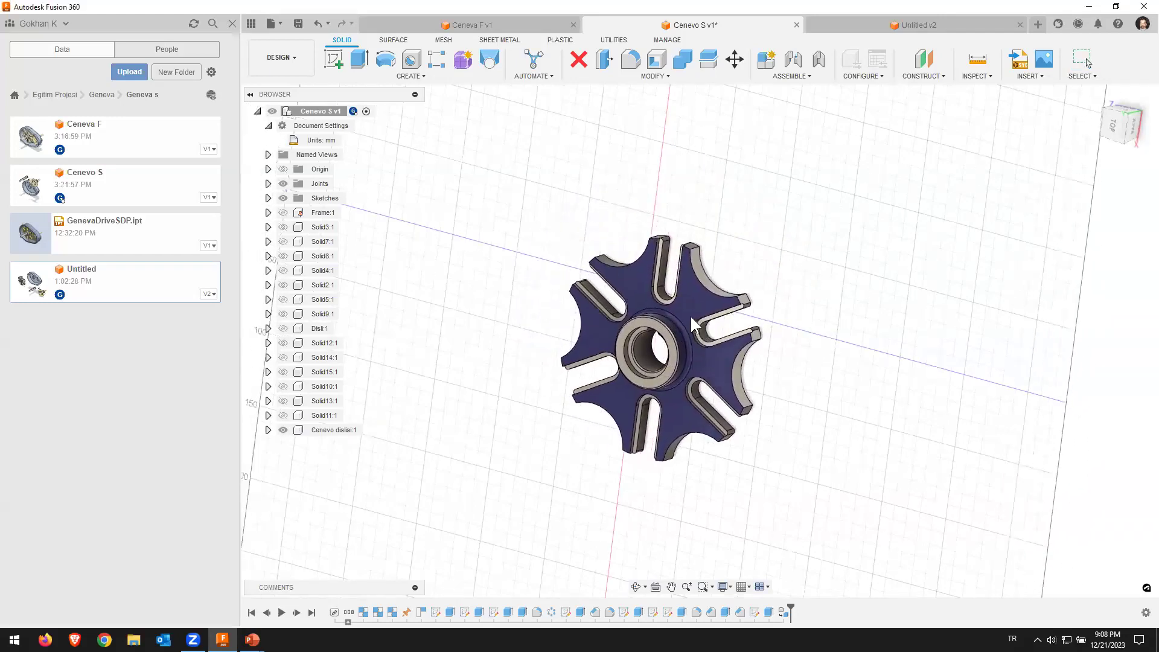
left_click_drag(774, 300, 827, 276)
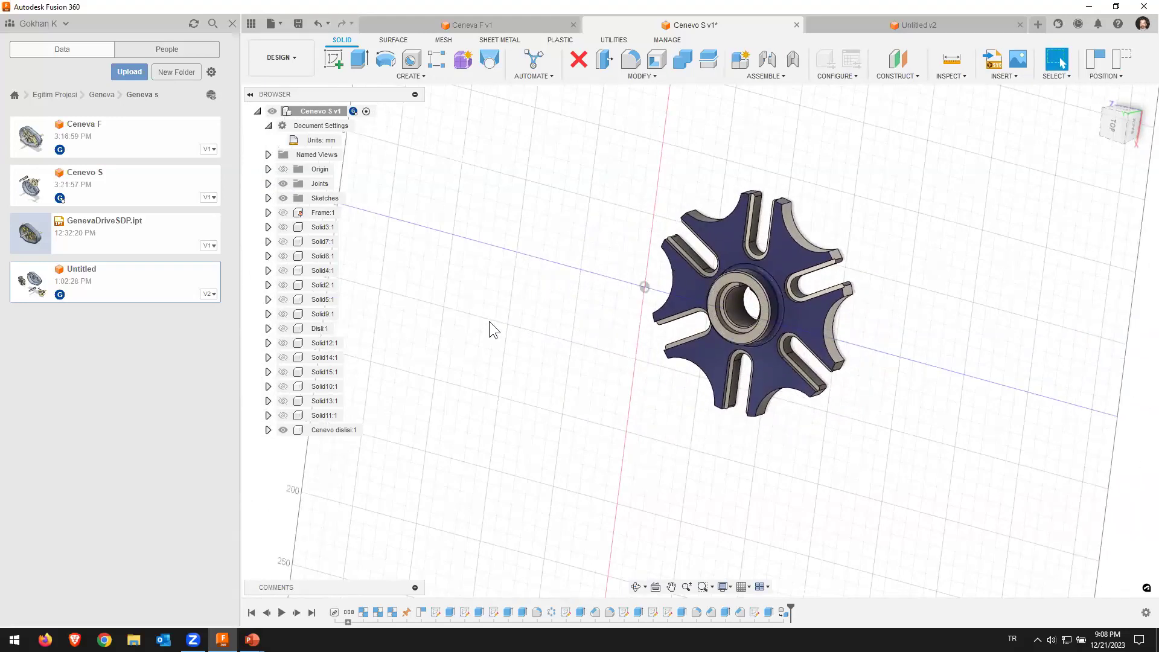
mouse_move(619, 404)
middle_mouse_down("shift")
mouse_move(407, 329)
mouse_move(352, 327)
middle_mouse_up("shift")
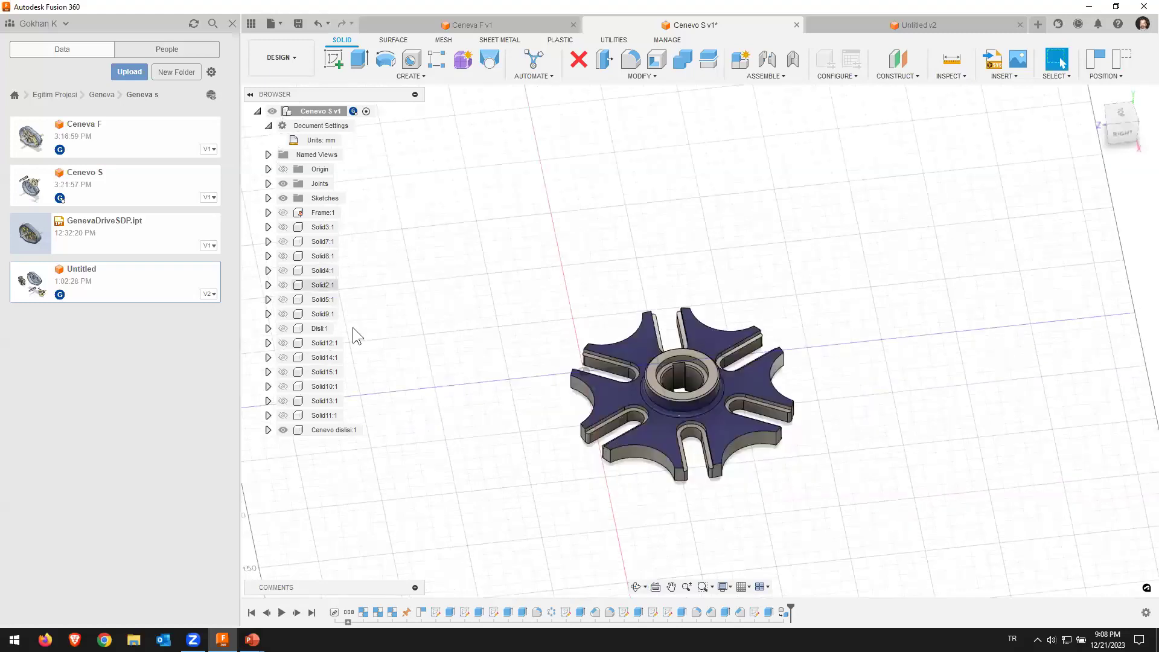
Step: Open and dismiss Disli:1's menu, then show Frame:1, Solid3, Solid7, Solid8 and Solid4
left_click(299, 331)
right_click(299, 330)
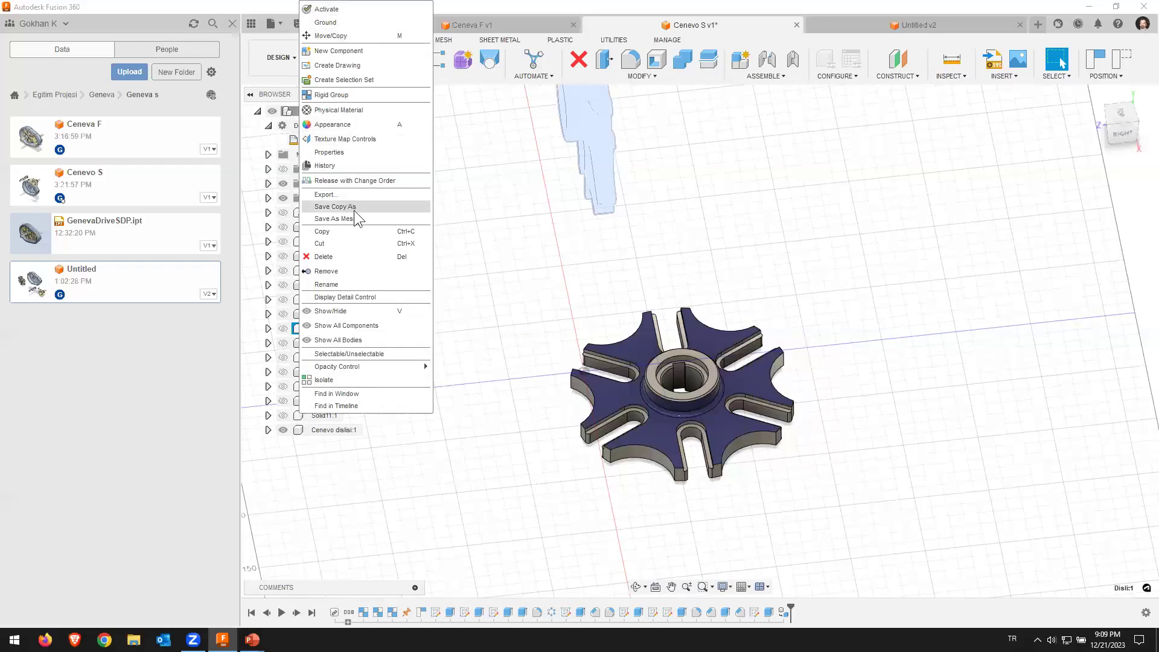
left_click(479, 275)
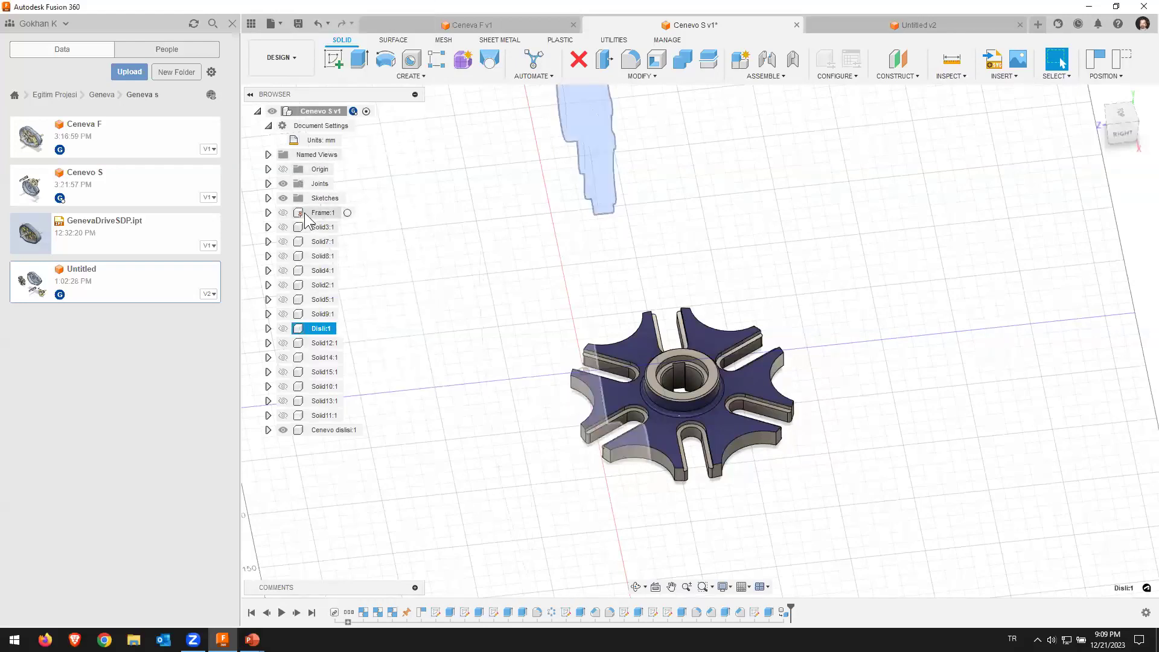
left_click(283, 212)
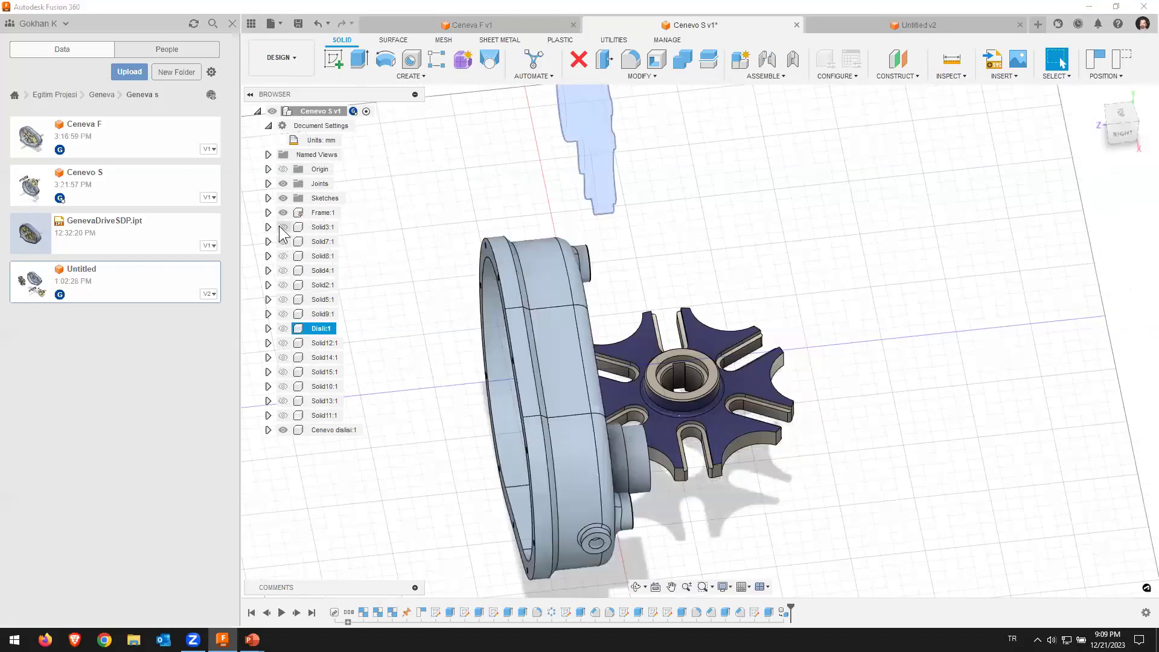
left_click(282, 242)
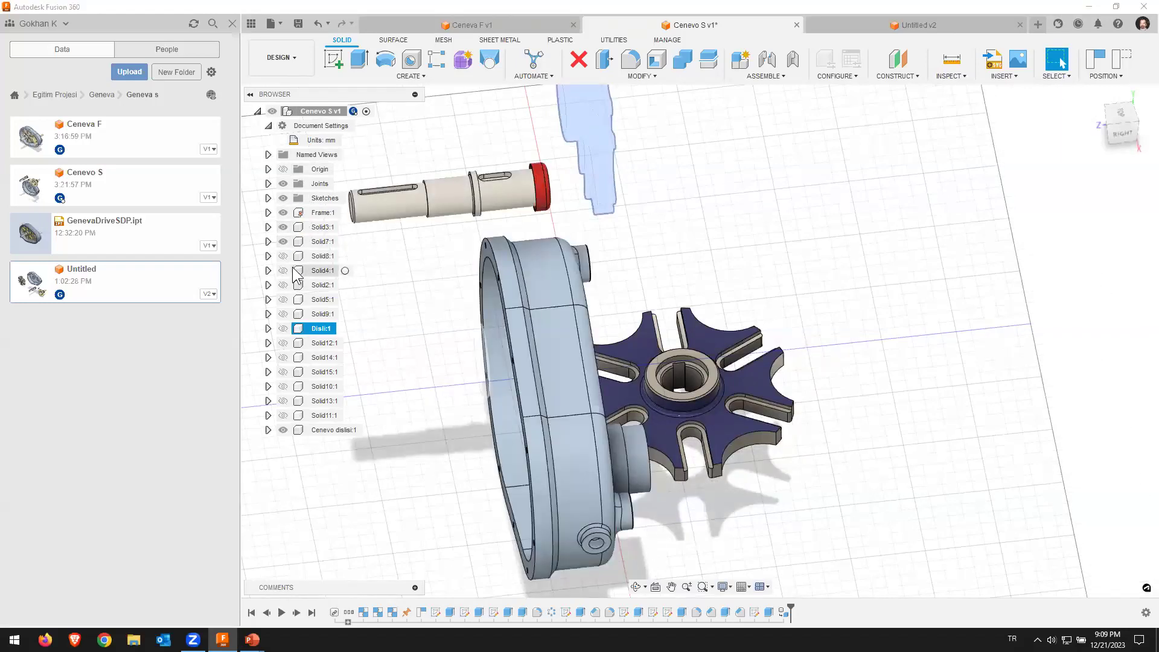
left_click(282, 256)
left_click(283, 271)
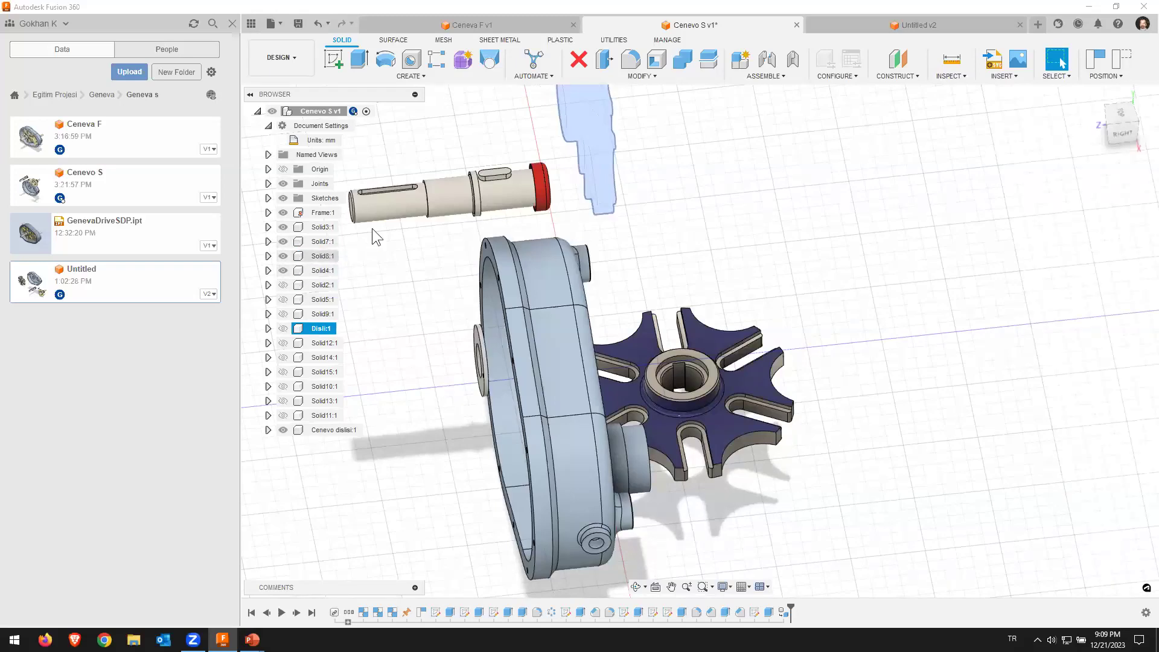
Step: Show Solid2, Solid5, Solid9, Solid12, Solid14, Solid15, Solid10, Solid13 and Solid11
left_click_drag(403, 209, 402, 218)
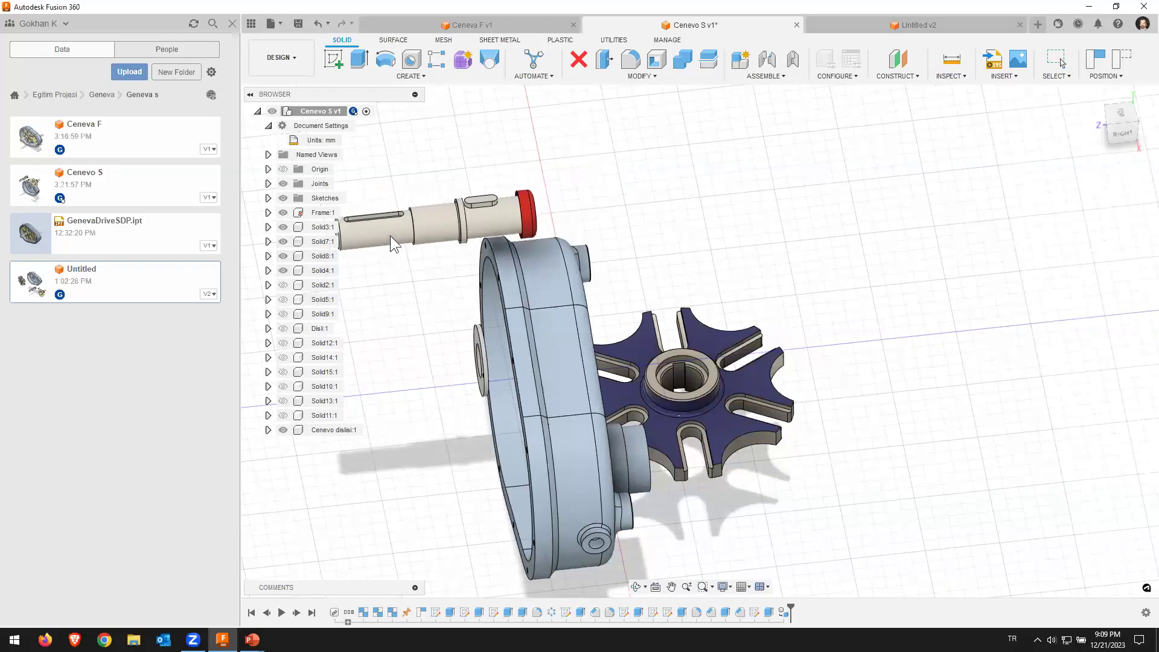
left_click(282, 285)
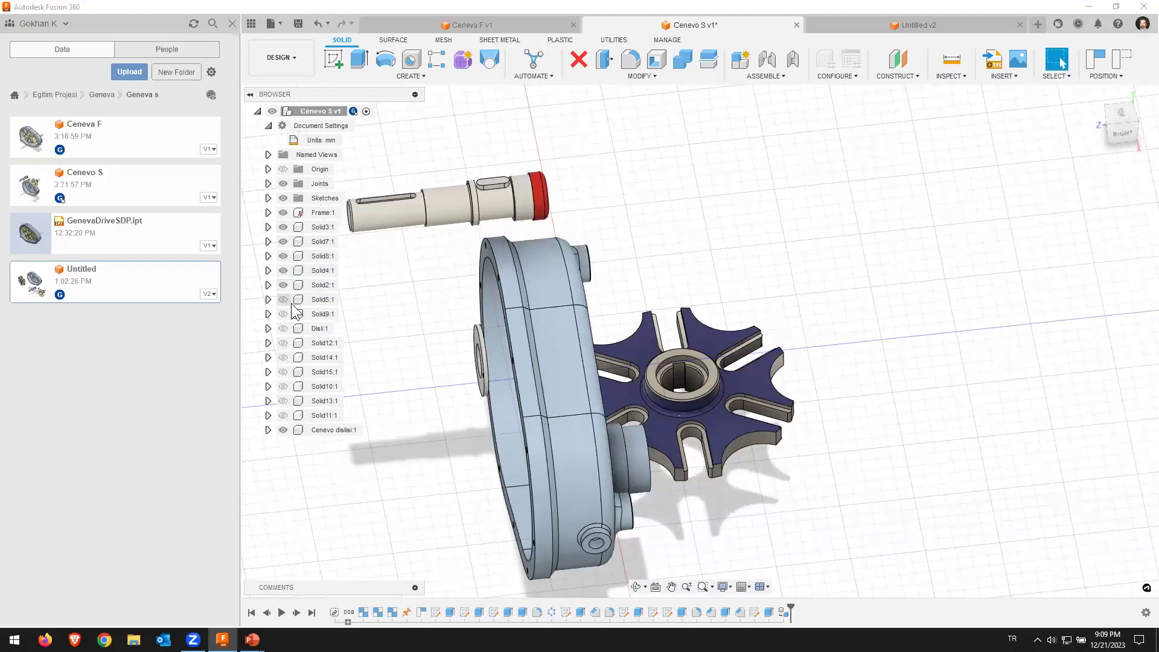
left_click(282, 299)
left_click(282, 314)
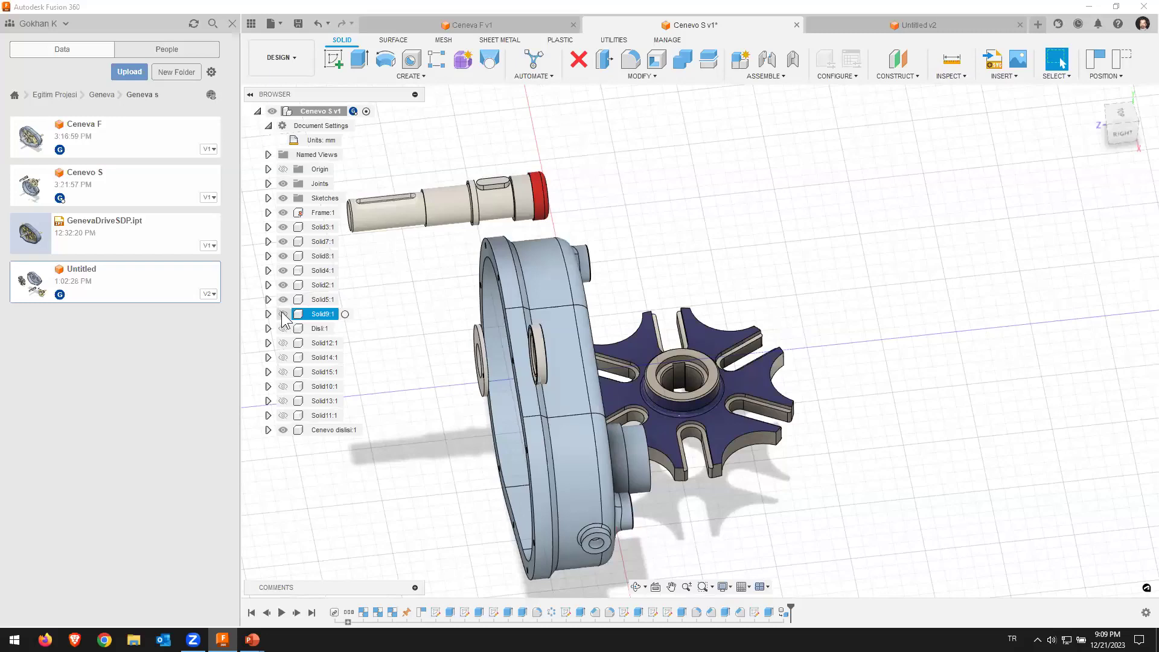
left_click(283, 343)
left_click(283, 372)
left_click(283, 386)
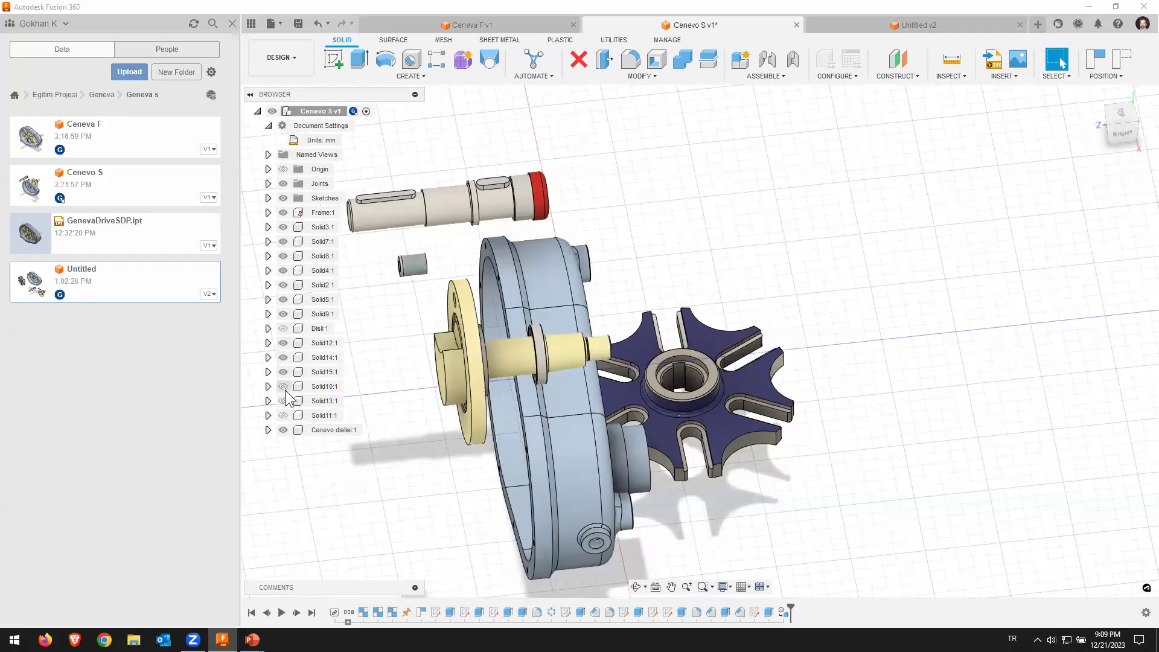
left_click(282, 401)
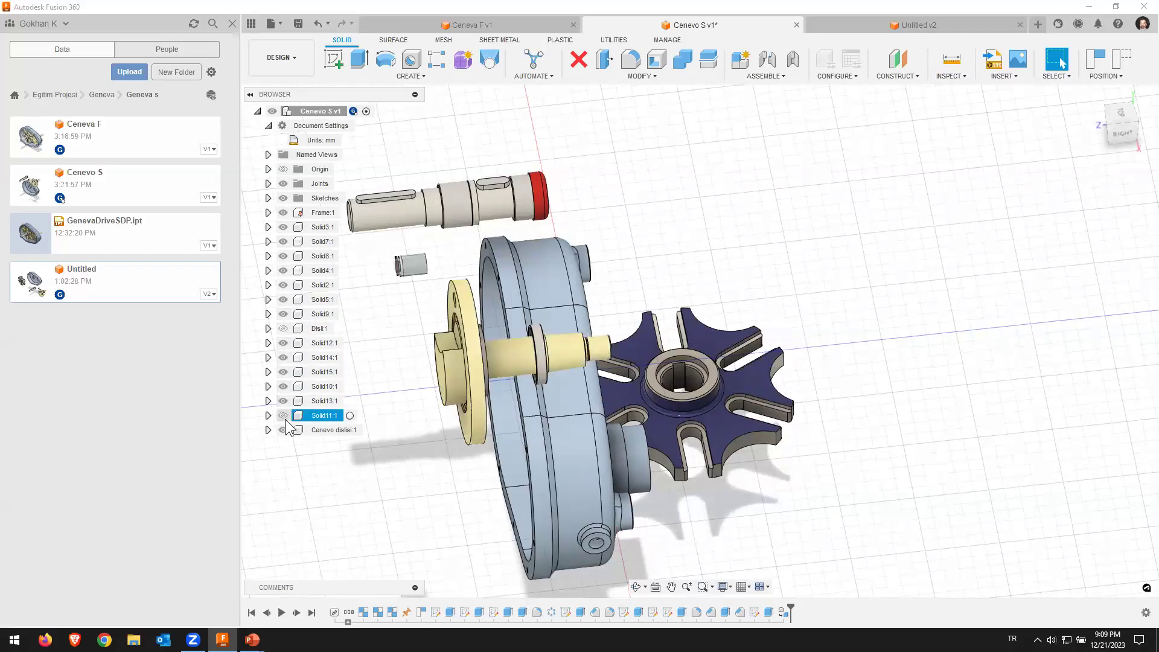
Step: Orbit around the housing, shafts and Geneva wheel to inspect them from several angles
mouse_move(619, 288)
middle_mouse_down("shift")
mouse_move(625, 203)
mouse_move(536, 211)
mouse_move(546, 214)
middle_mouse_up("shift")
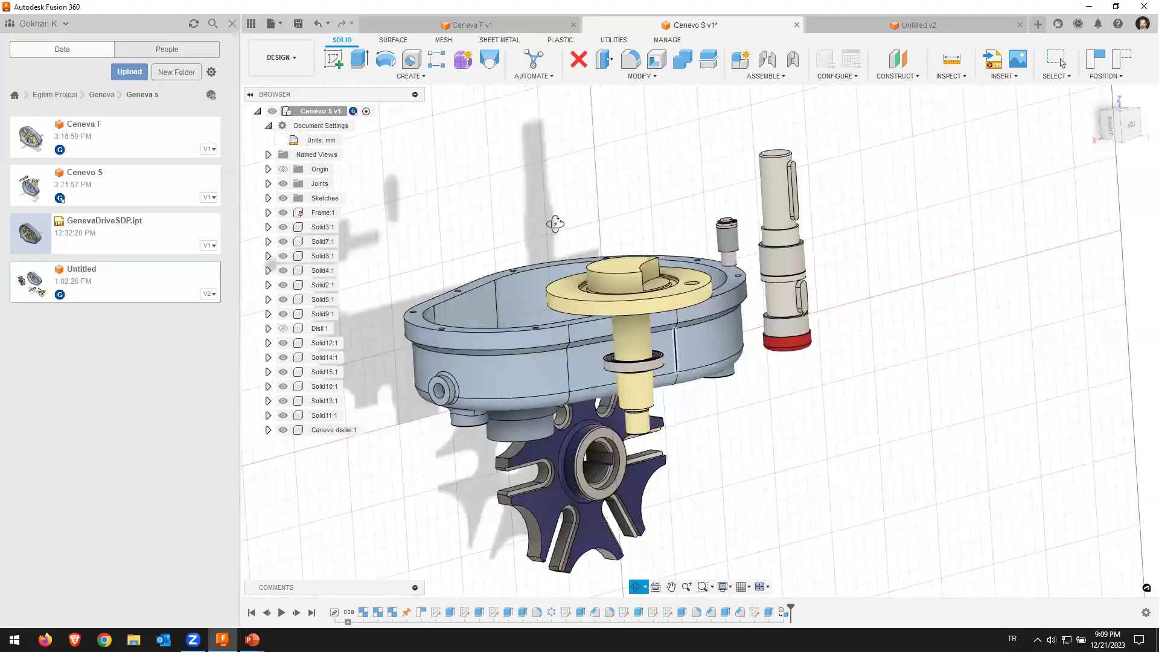
middle_click_drag(514, 394, 519, 455, "shift")
left_click_drag(519, 455, 865, 367)
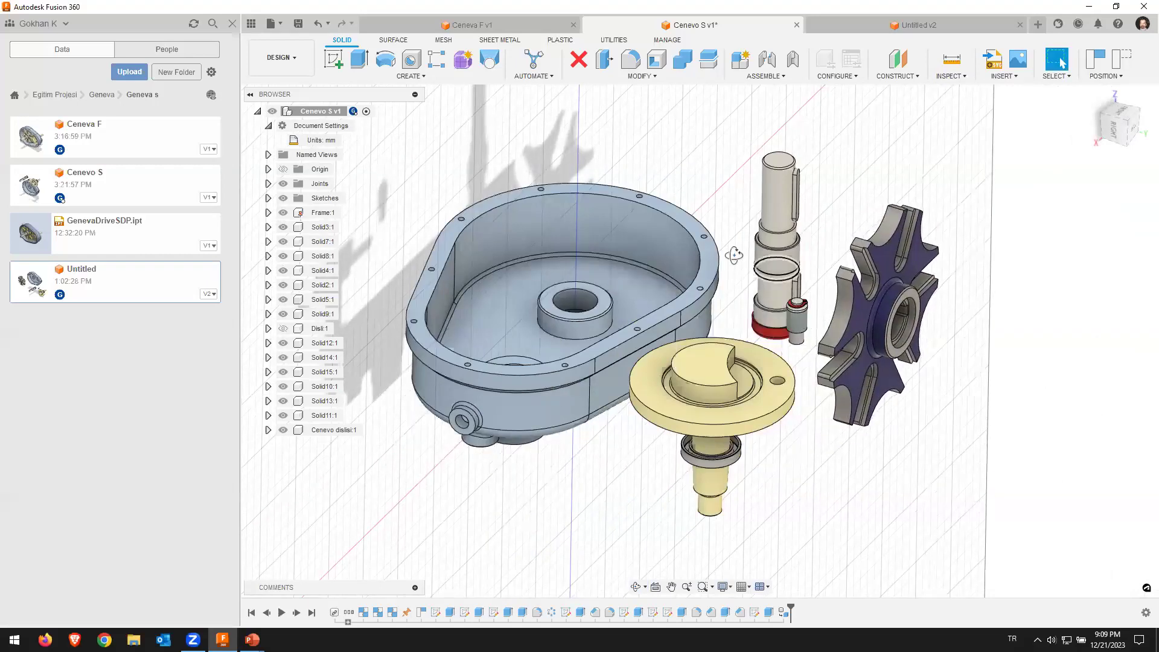
middle_click_drag(783, 281, 766, 280, "shift")
middle_click_drag(831, 240, 802, 217, "shift")
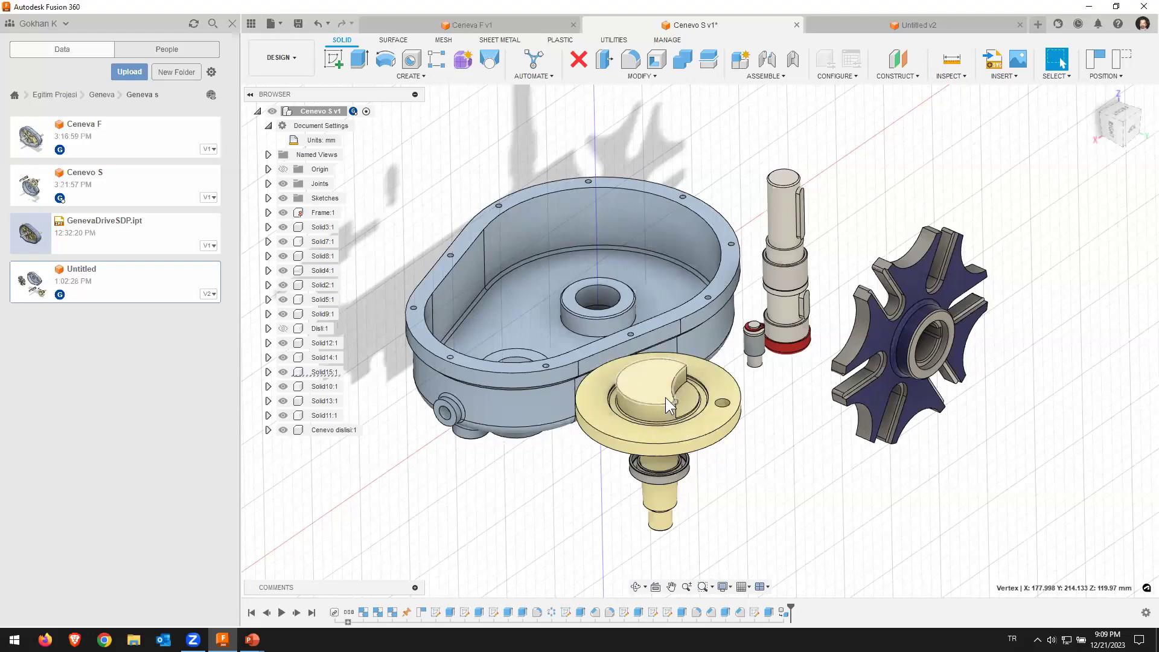
mouse_move(693, 407)
middle_mouse_down("shift")
mouse_move(710, 403)
mouse_move(647, 418)
mouse_move(603, 357)
mouse_move(788, 208)
mouse_move(722, 170)
middle_mouse_up("shift")
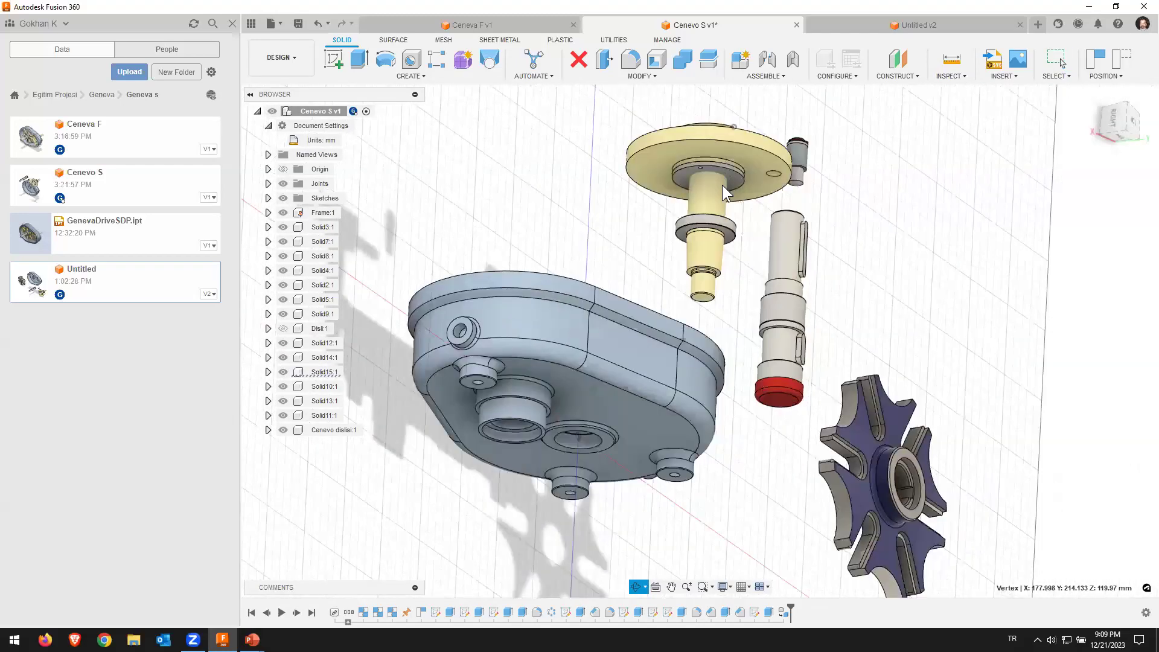
Step: Zoom in and select the recessed ring face around the flange shaft
scroll(746, 182, "up", 5)
left_click(747, 179)
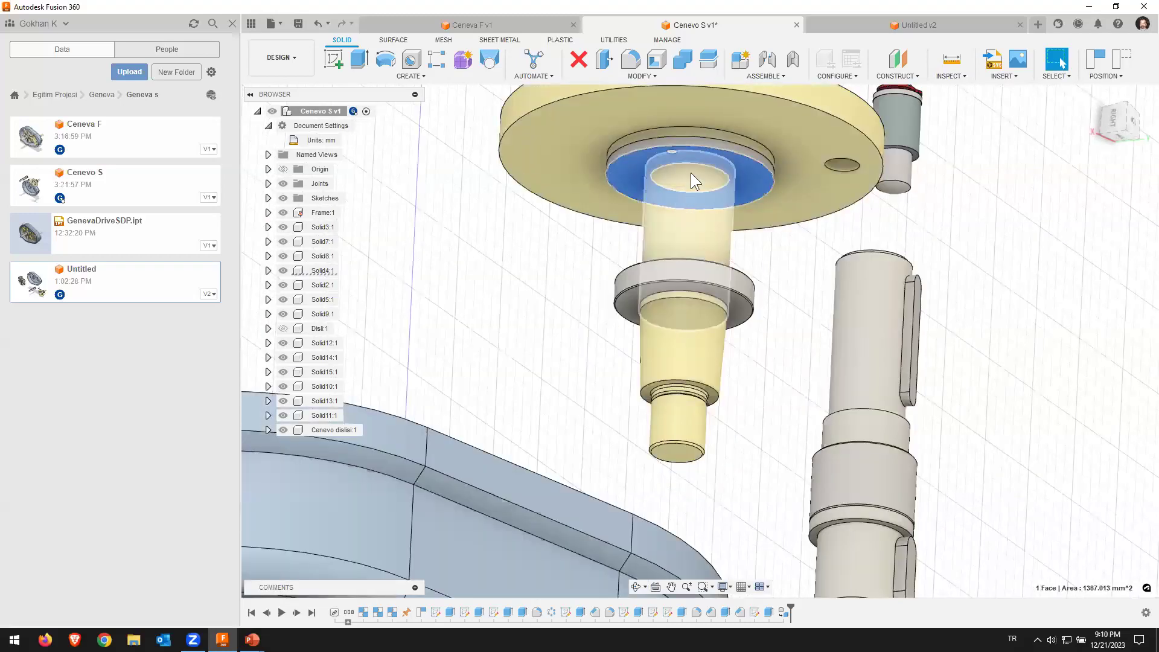
mouse_move(499, 221)
middle_mouse_down("shift")
mouse_move(518, 311)
mouse_move(483, 385)
mouse_move(615, 251)
mouse_move(515, 358)
middle_mouse_up("shift")
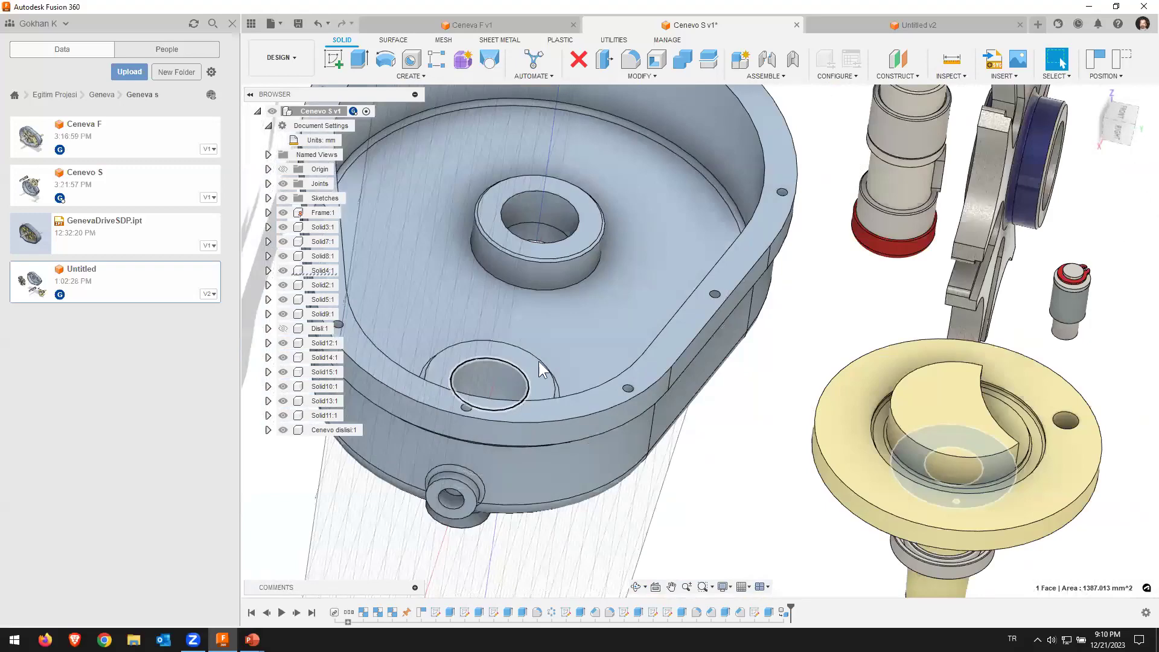
mouse_move(590, 302)
middle_mouse_down("shift")
mouse_move(588, 272)
mouse_move(661, 267)
mouse_move(668, 378)
mouse_move(652, 393)
mouse_move(685, 138)
middle_mouse_up("shift")
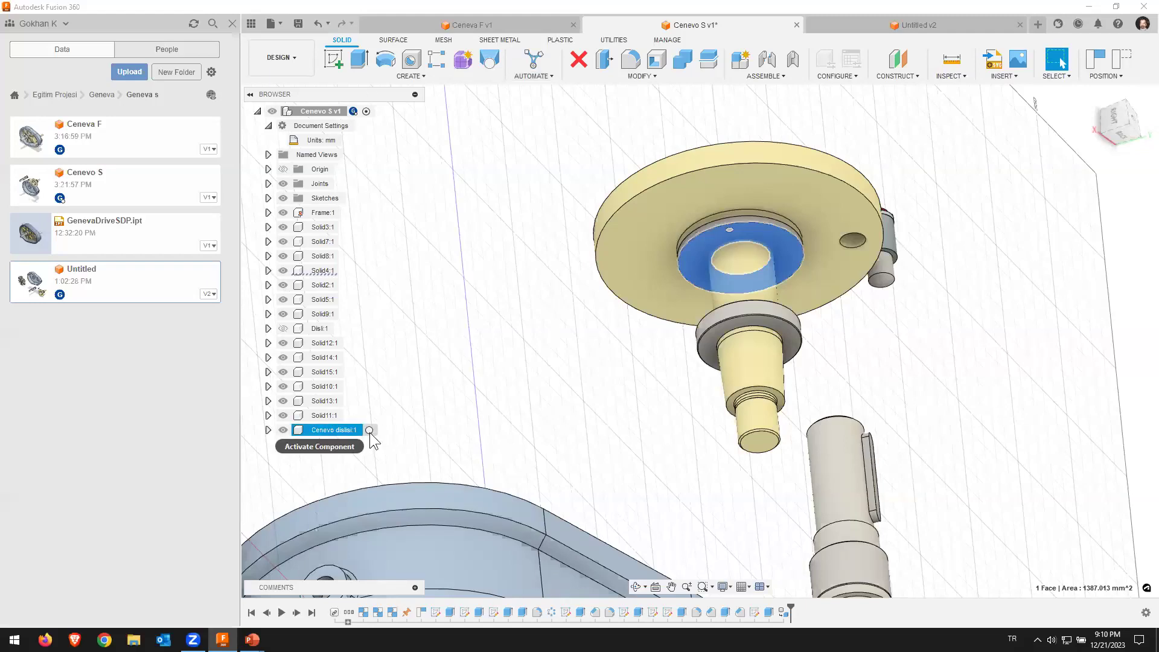
left_click(369, 432)
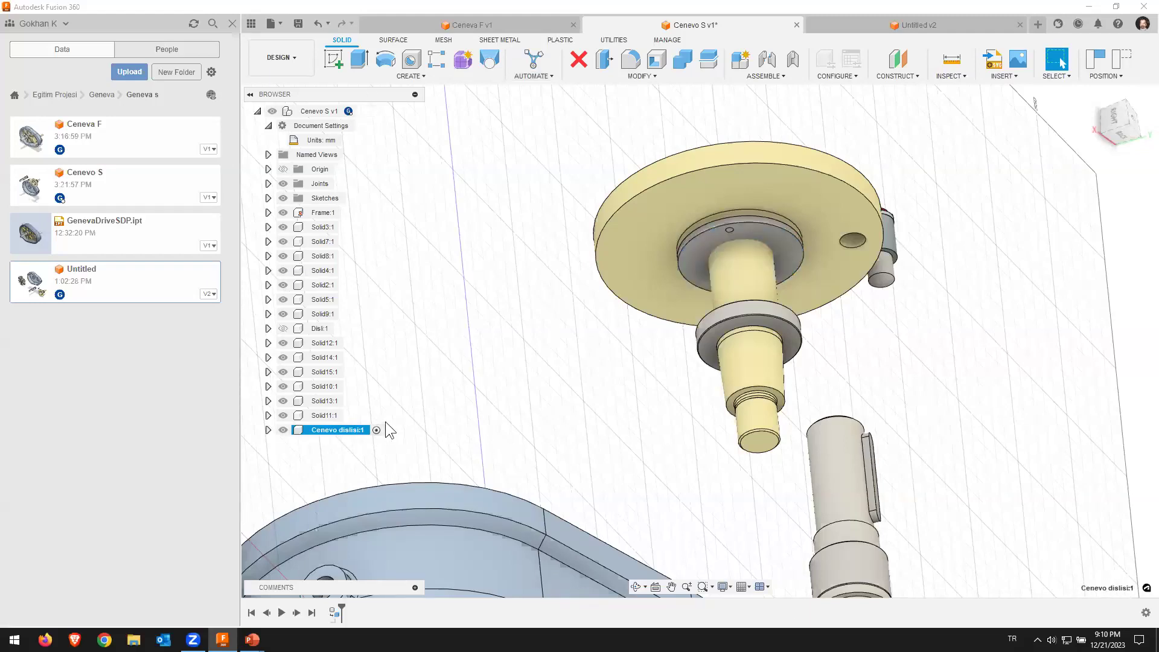
scroll(780, 286, "down", 3)
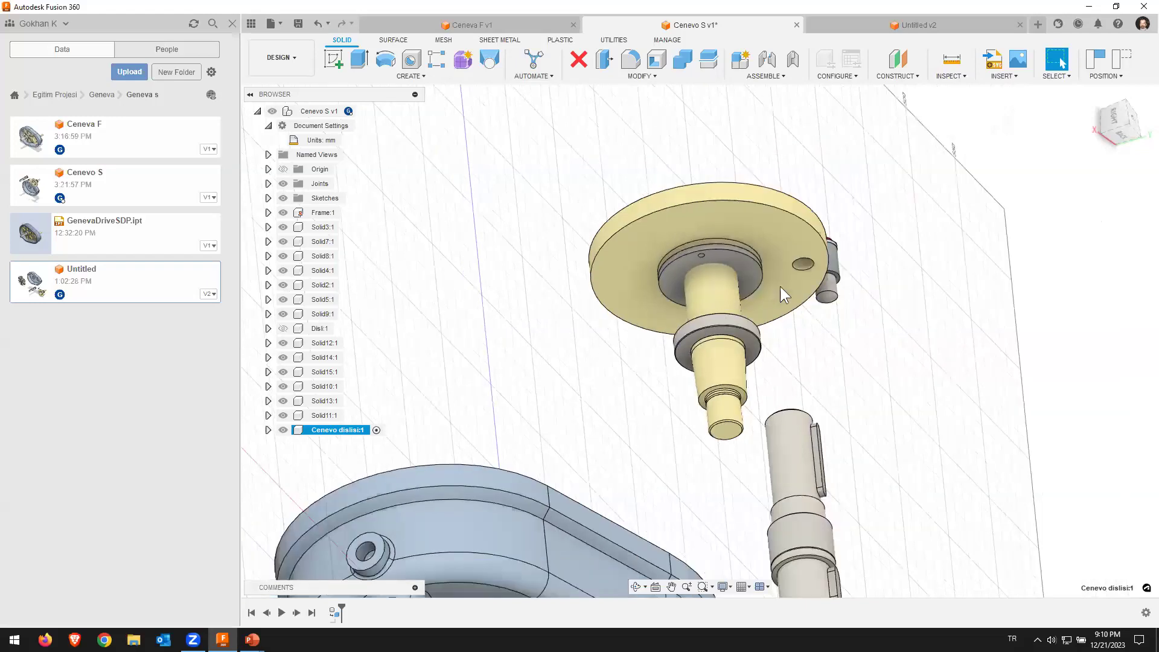
scroll(828, 269, "down", 2)
mouse_move(828, 269)
middle_mouse_down("shift")
mouse_move(919, 354)
mouse_move(848, 399)
middle_mouse_up("shift")
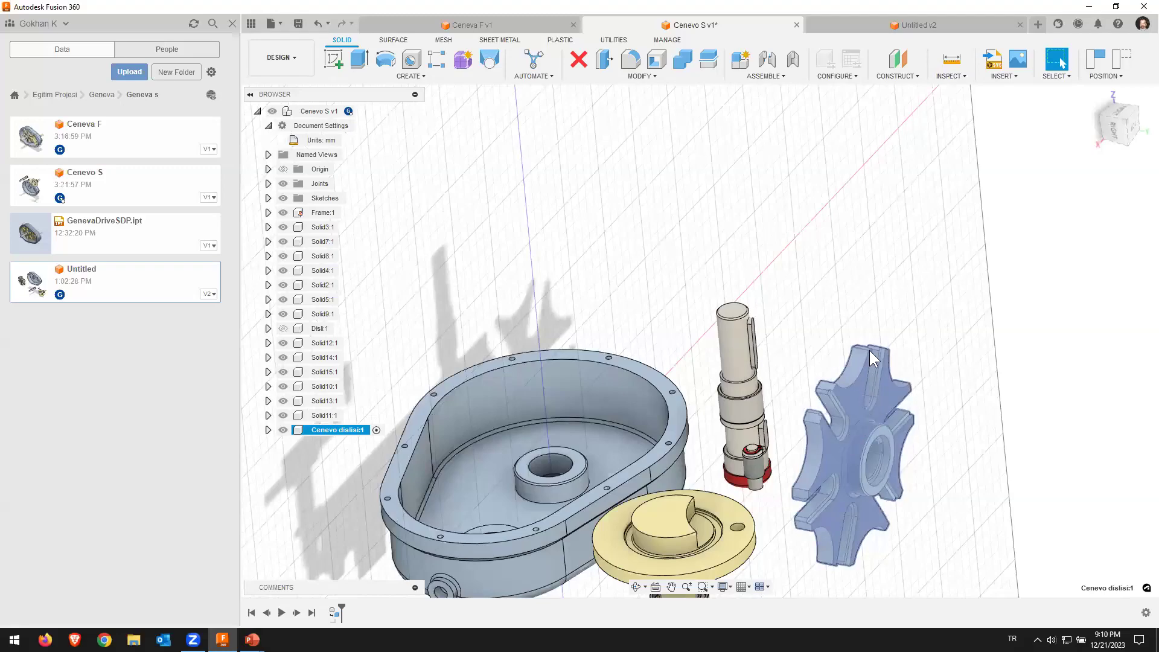
middle_click_drag(870, 350, 853, 333)
middle_click_drag(463, 295, 381, 127)
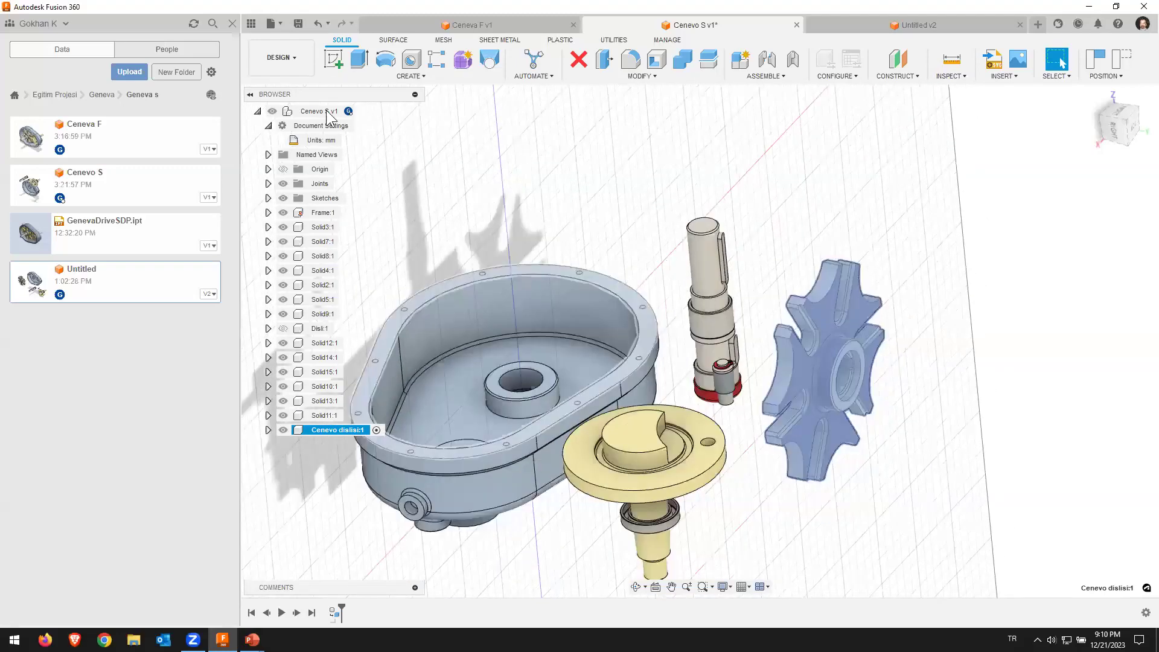
left_click(362, 111)
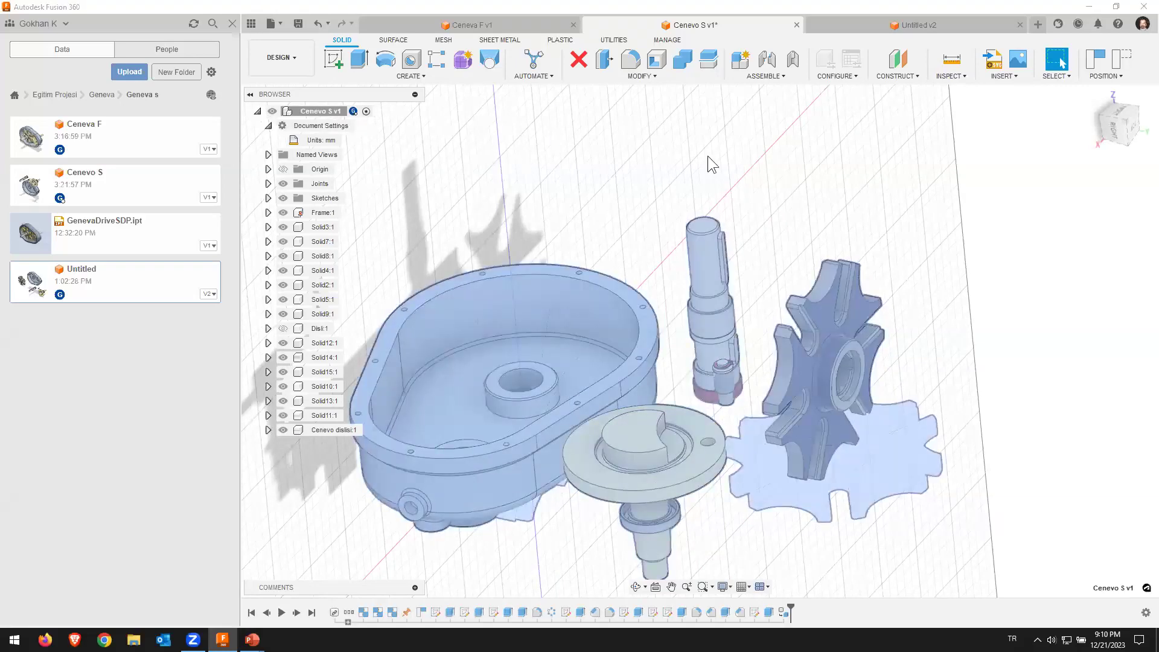
left_click(739, 279)
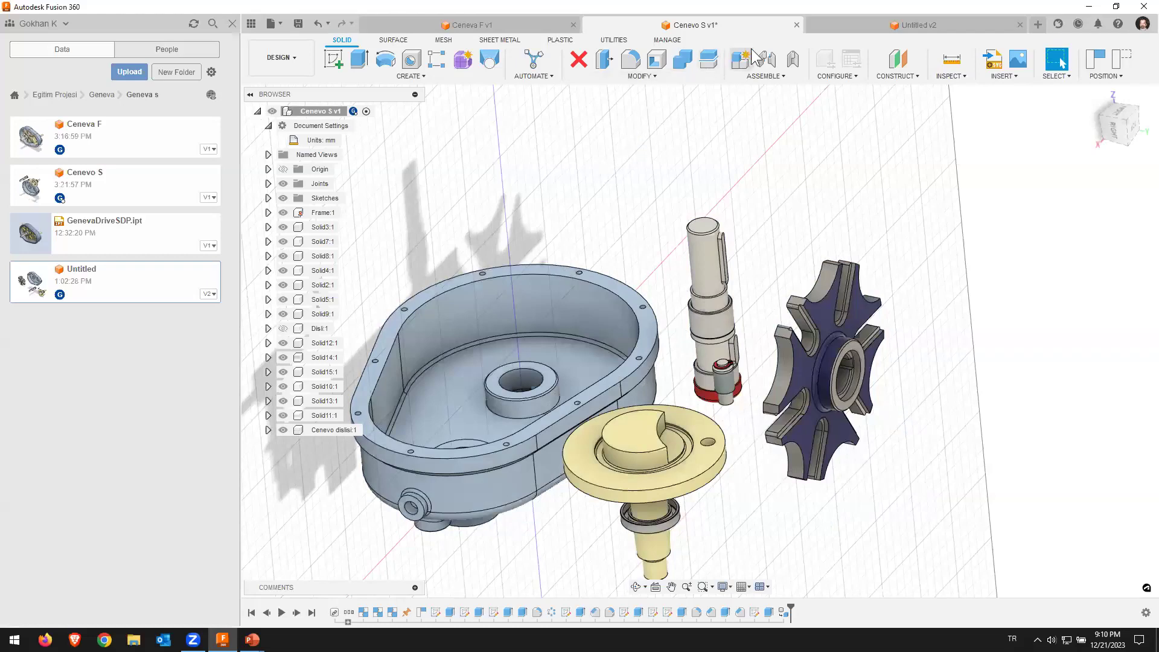
Step: Start a joint with the Solid4 disc shaft's centre point as Component 1
left_click(769, 57)
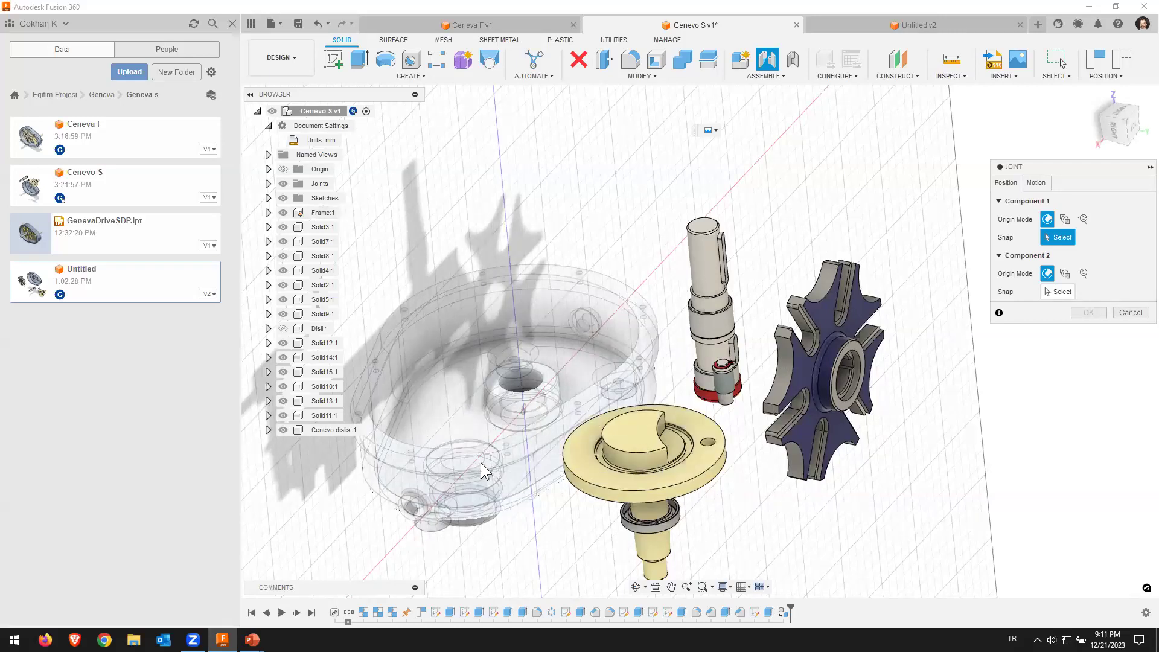
middle_click_drag(711, 511, 586, 175, "shift")
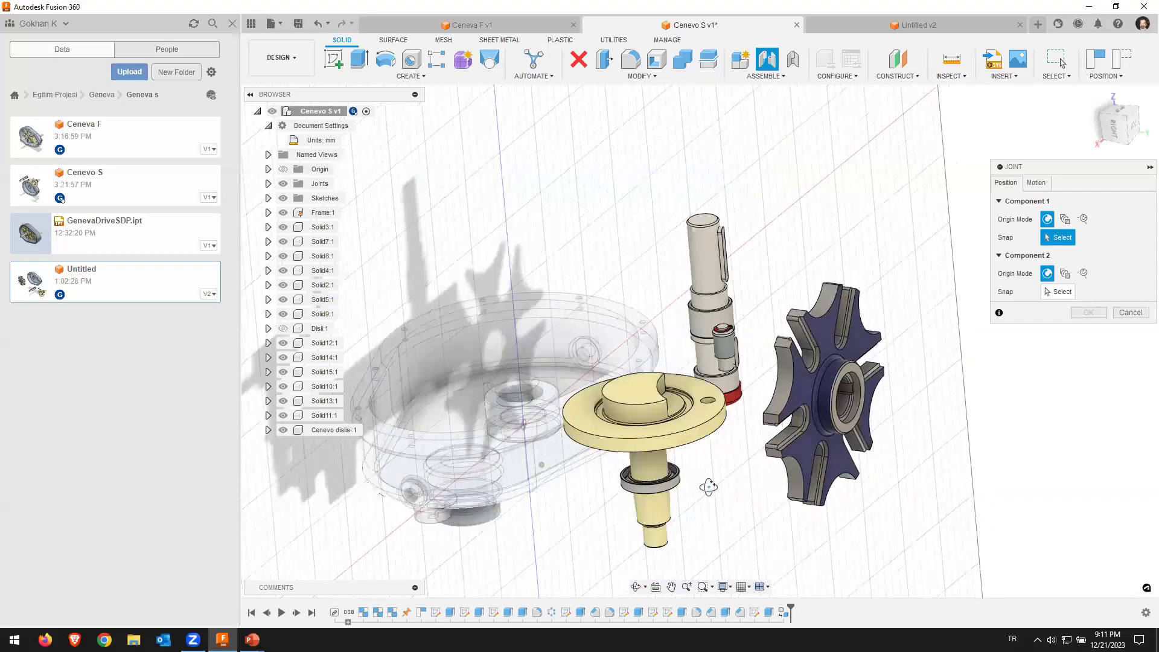
middle_click_drag(575, 121, 658, 217, "shift")
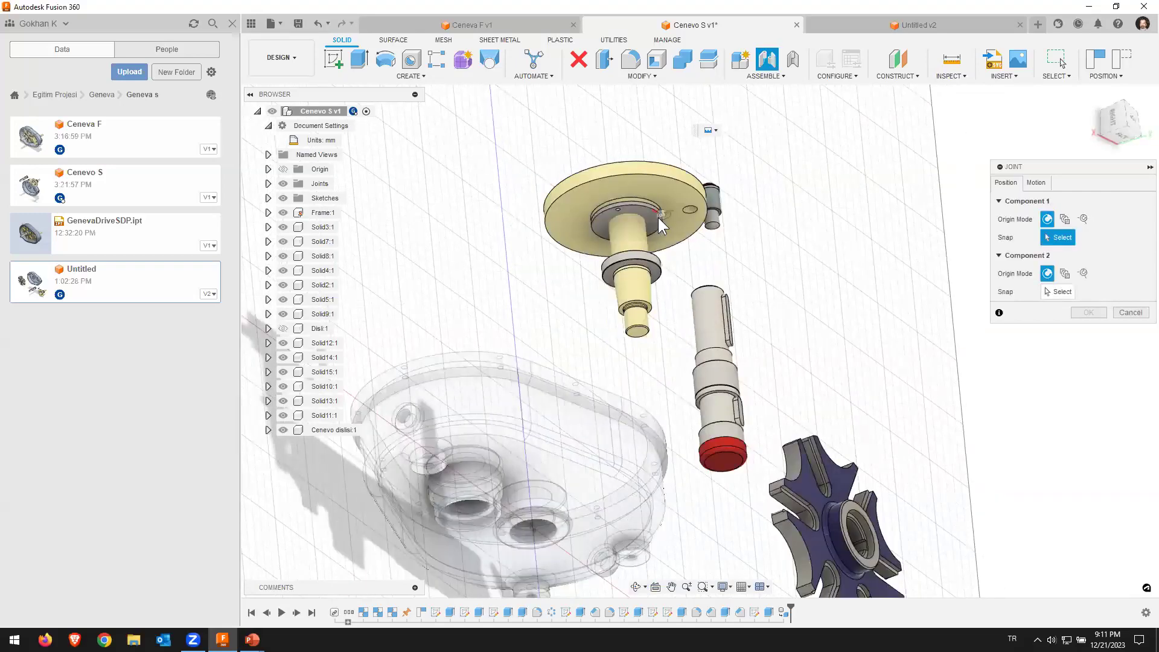
scroll(651, 223, "down", 2)
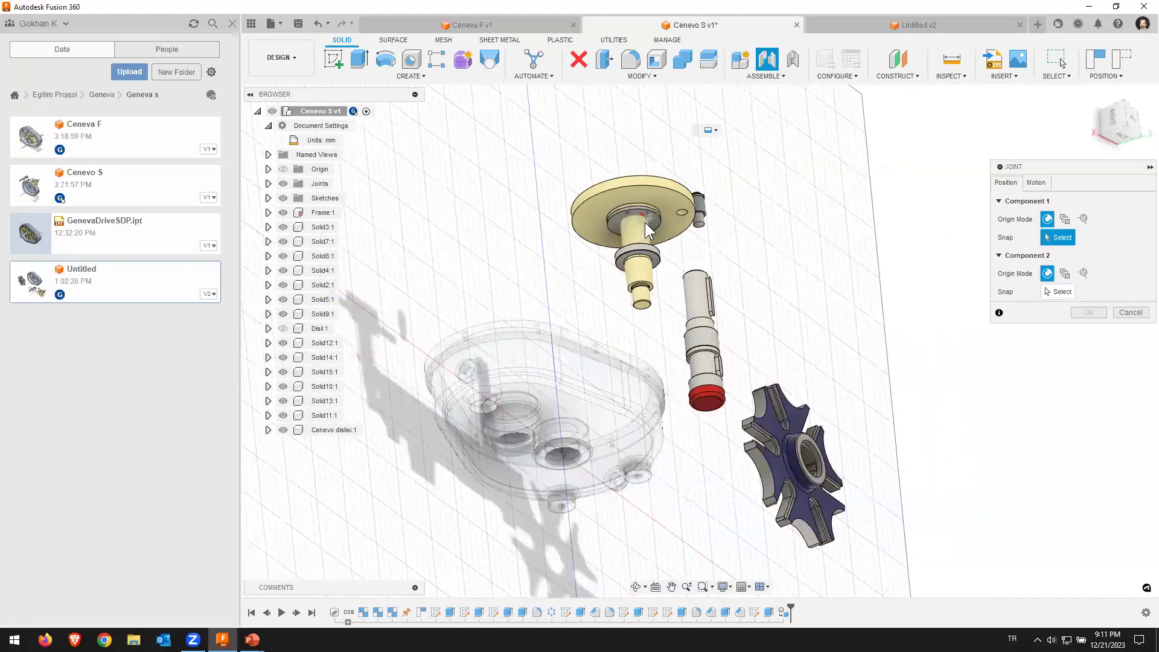
scroll(645, 222, "up", 3)
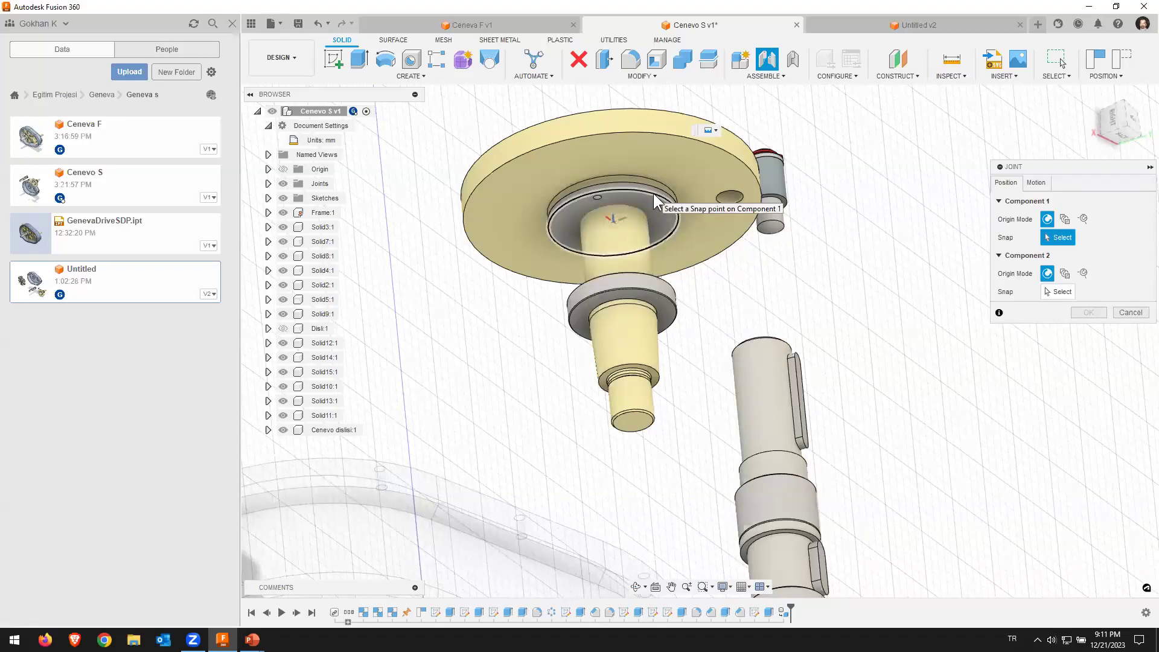
left_click(653, 194)
Step: Snap the joint's Component 2 to the Frame:1 housing's lower bearing hole centre
scroll(519, 371, "down", 3)
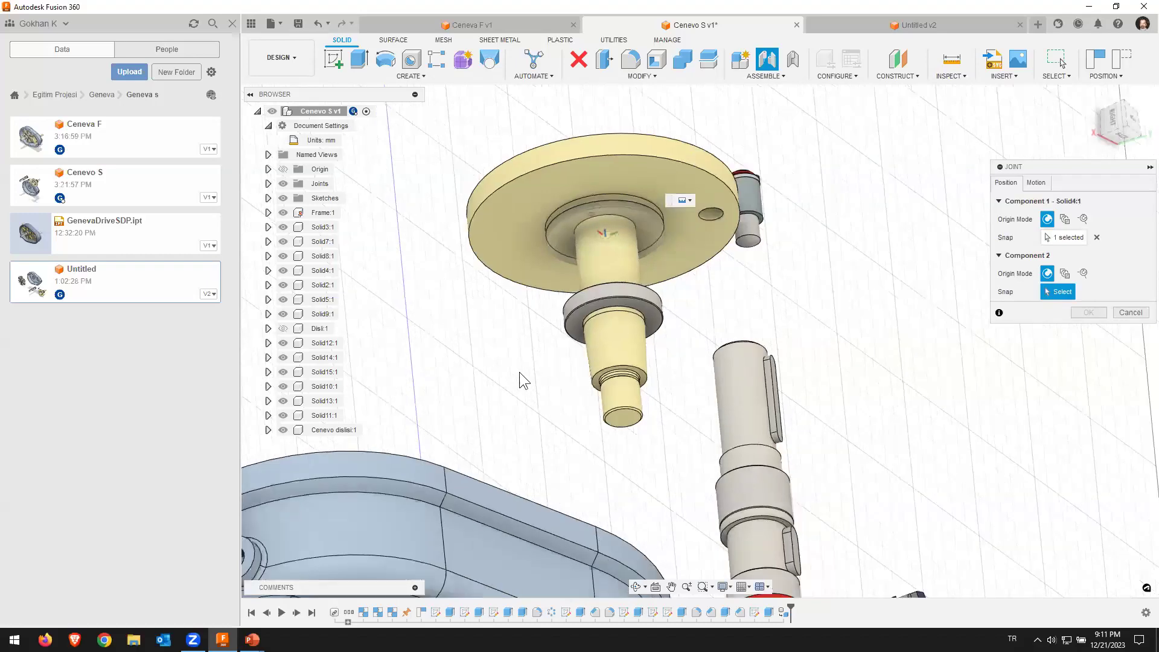
middle_click_drag(502, 379, 510, 380, "shift")
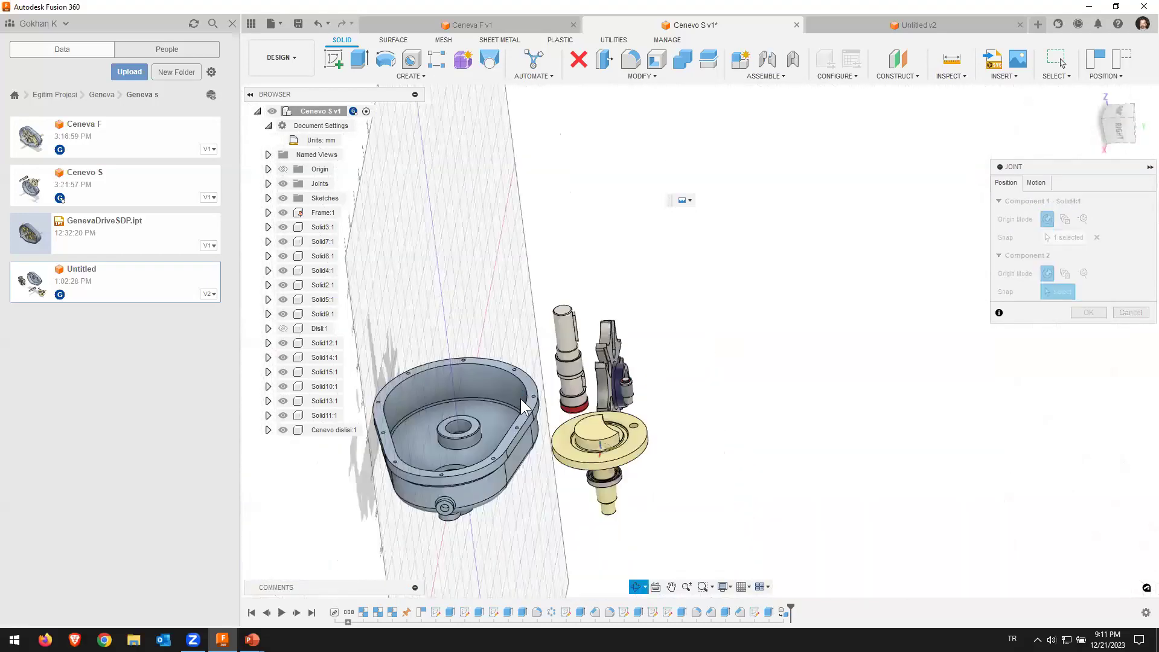
scroll(473, 483, "up", 2)
scroll(449, 476, "up", 2)
scroll(462, 472, "up", 3)
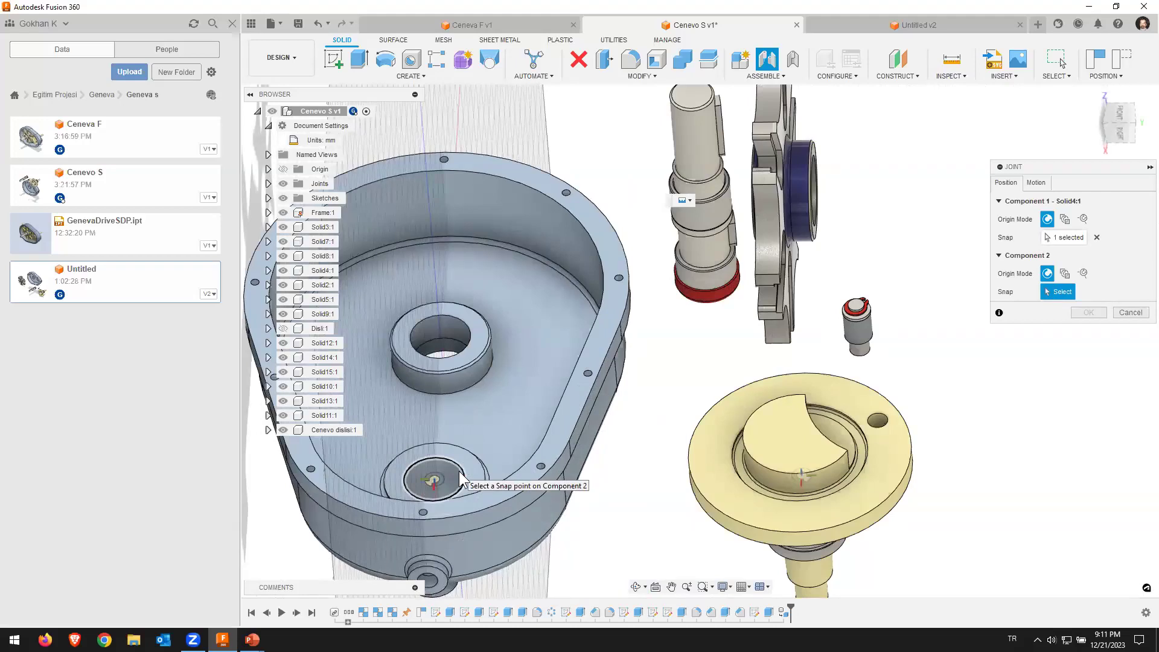
left_click(460, 477)
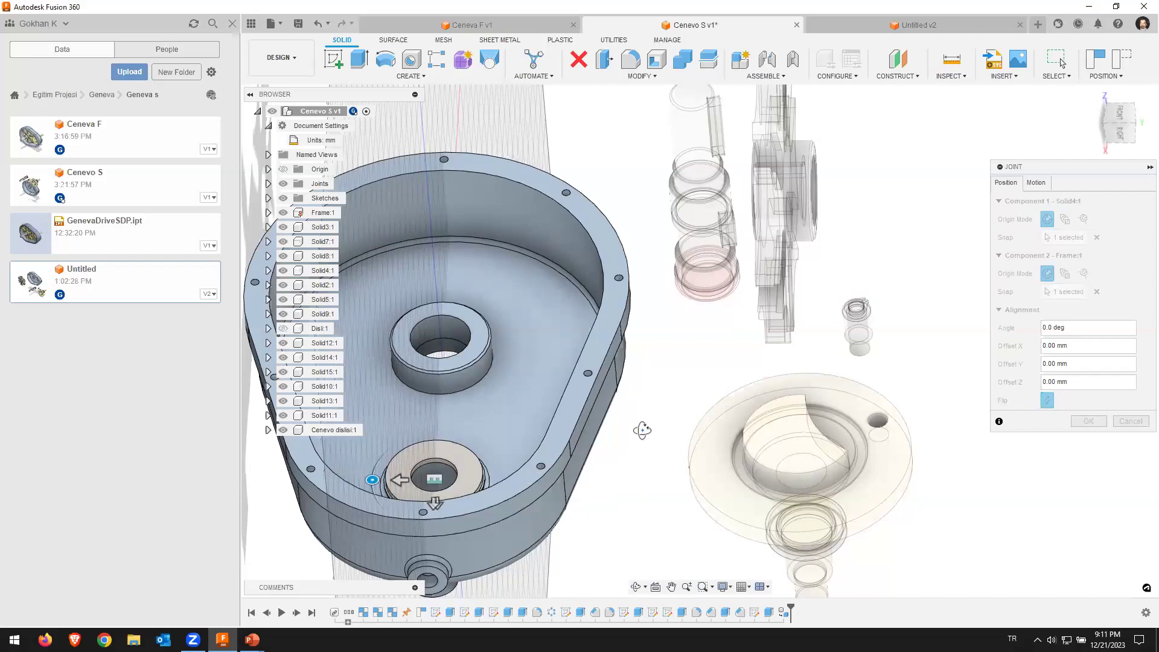
Step: Toggle Flip on and back off, then move to the joint's Motion settings
middle_click_drag(642, 466, 627, 412, "shift")
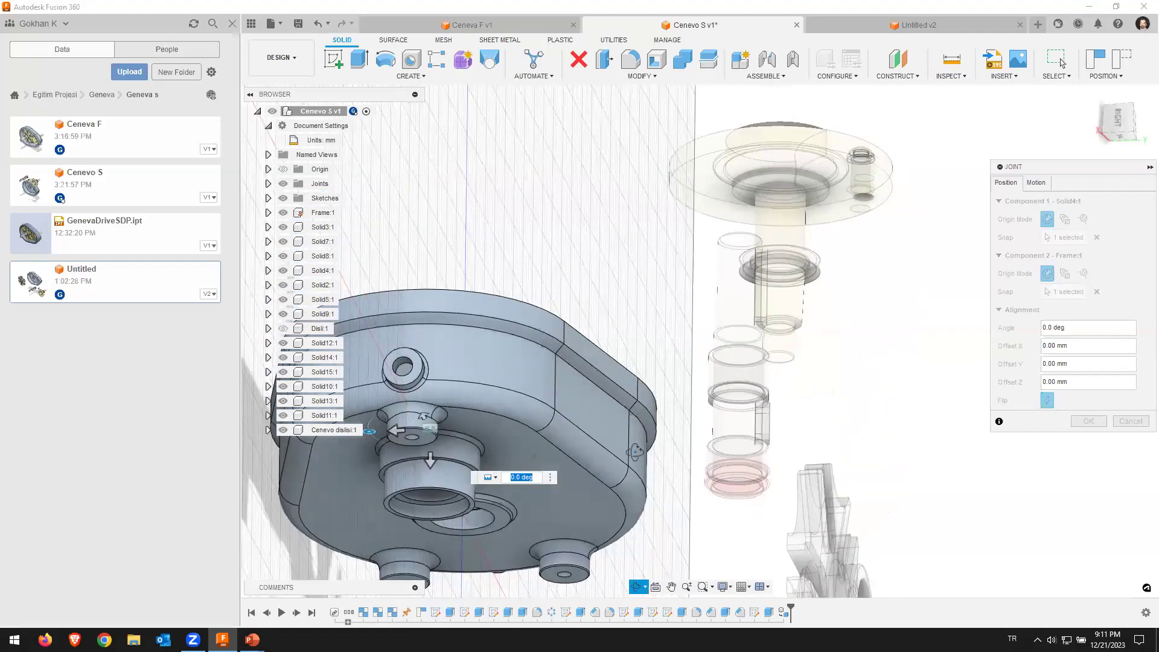
middle_click_drag(627, 412, 436, 451, "shift")
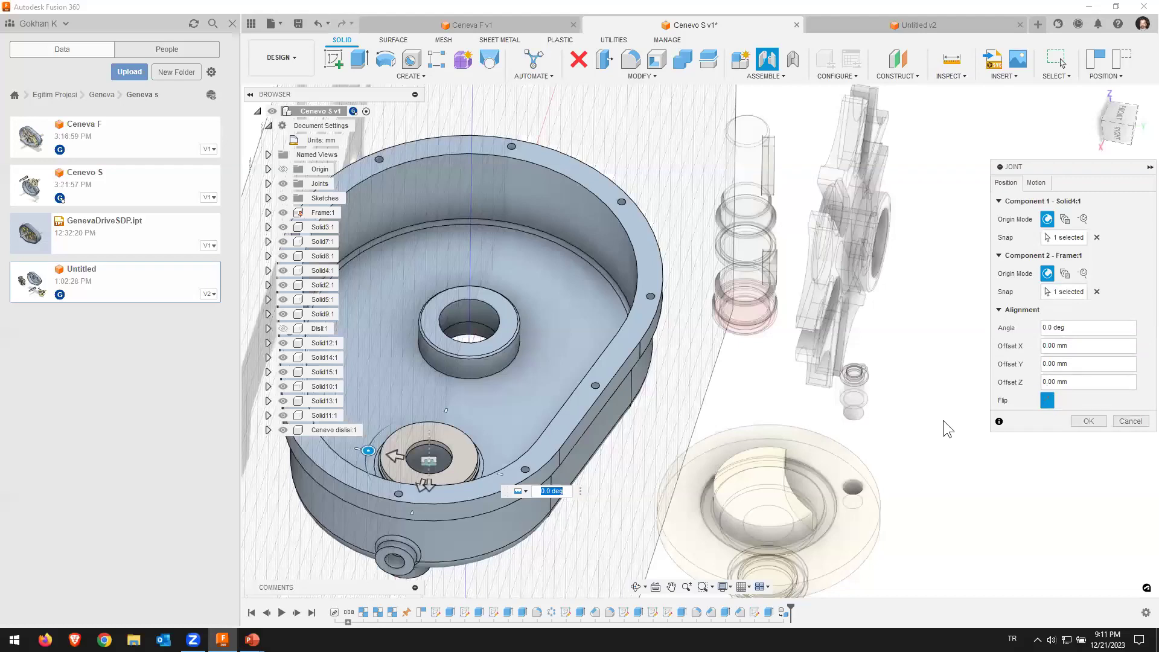
left_click(1048, 401)
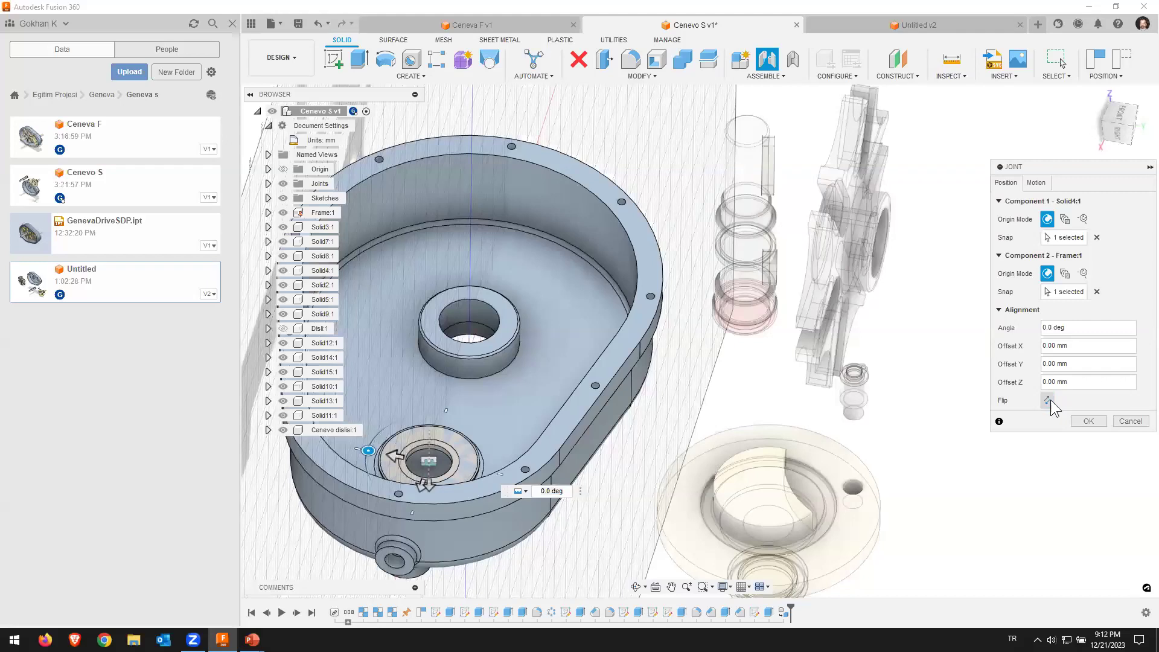
left_click(1049, 400)
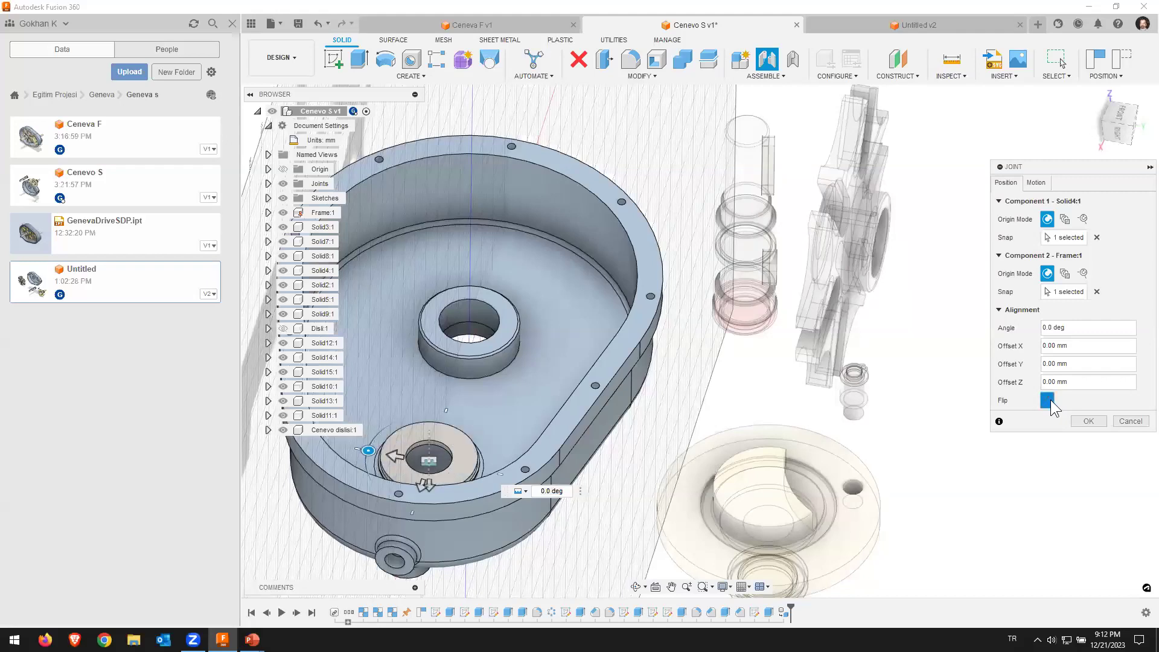
left_click(1036, 183)
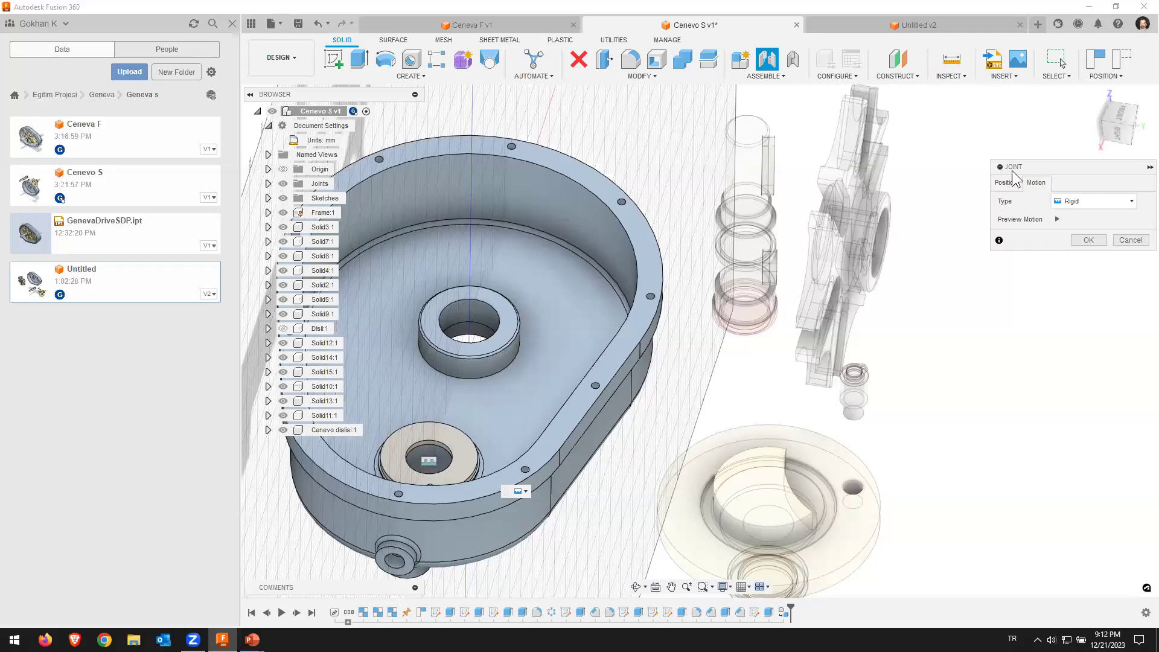
Step: Make the joint Revolute and, after trying X, Y and Custom axes, rotate about Z Axis
left_click(1078, 200)
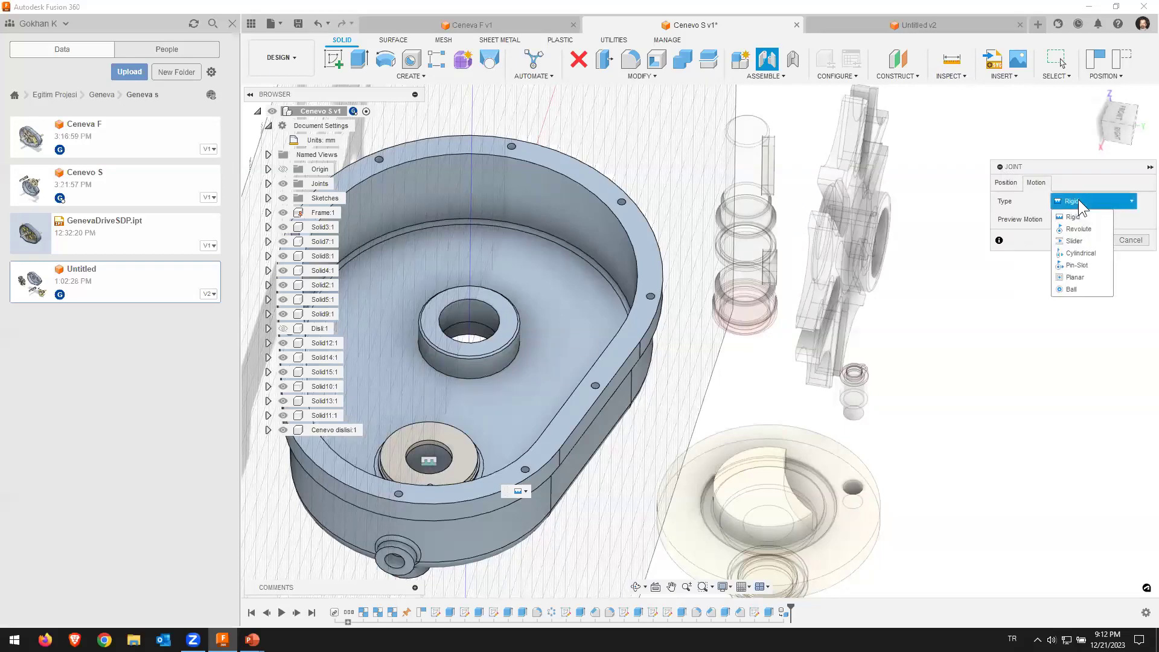
left_click(1088, 230)
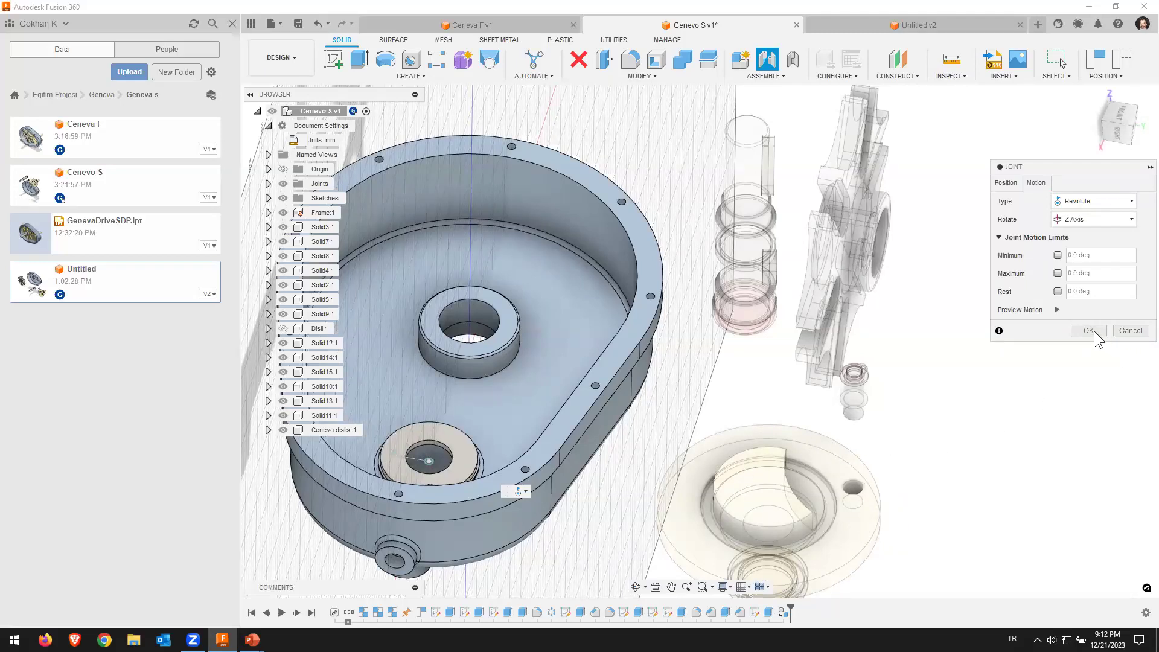
left_click(1091, 222)
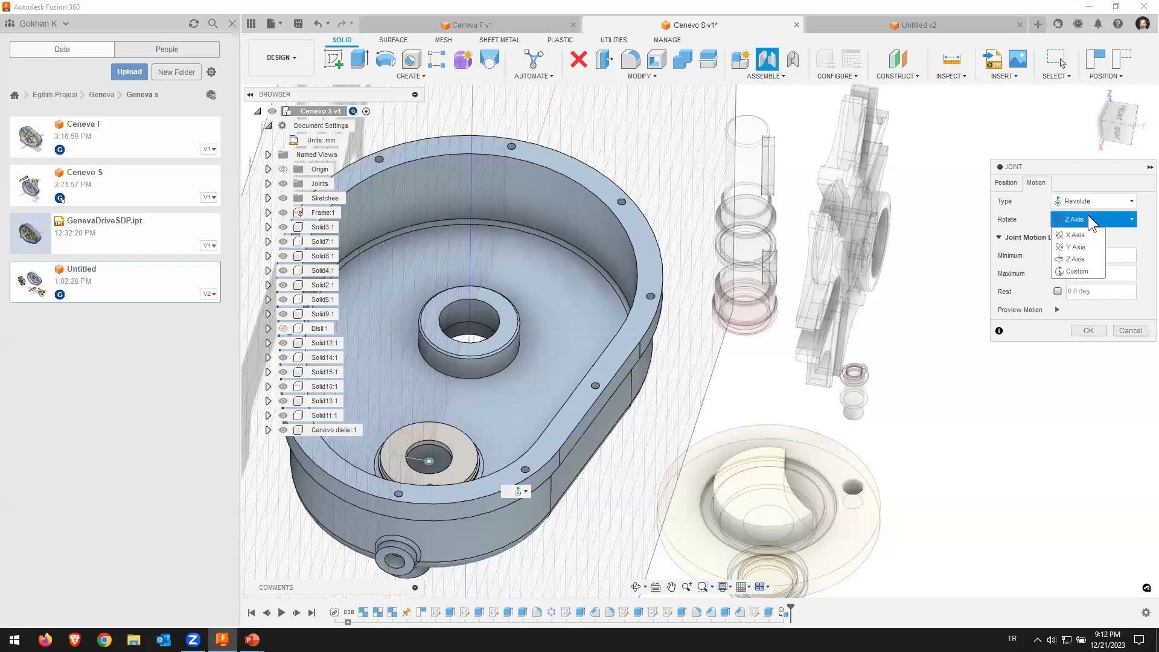
left_click(1082, 235)
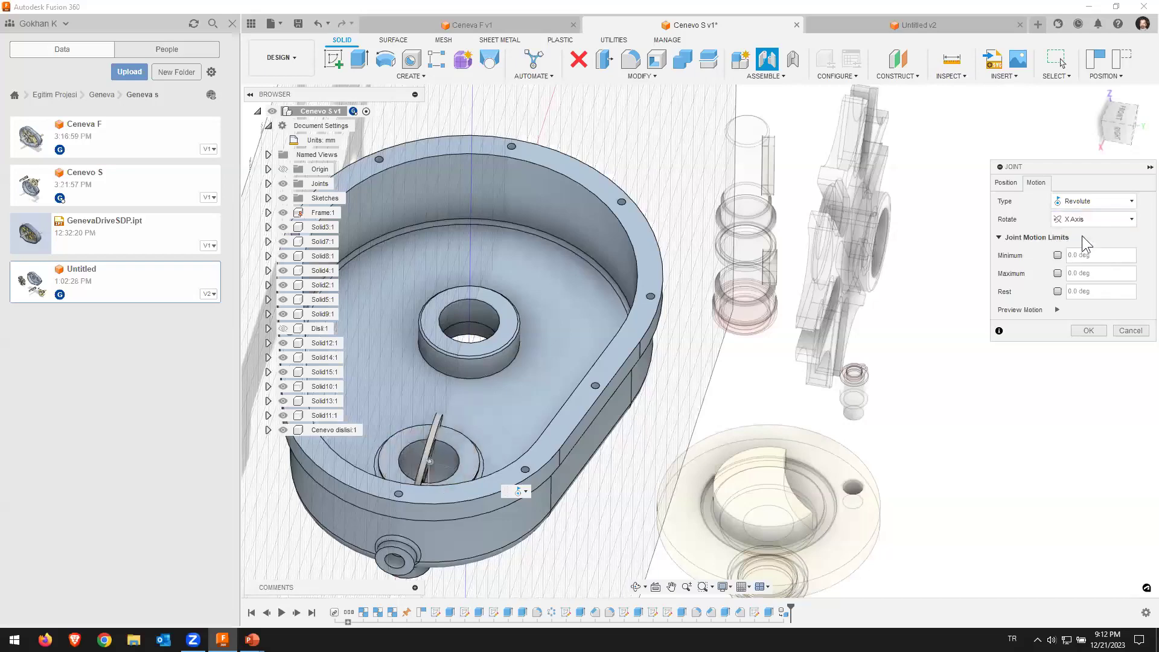
left_click(1090, 220)
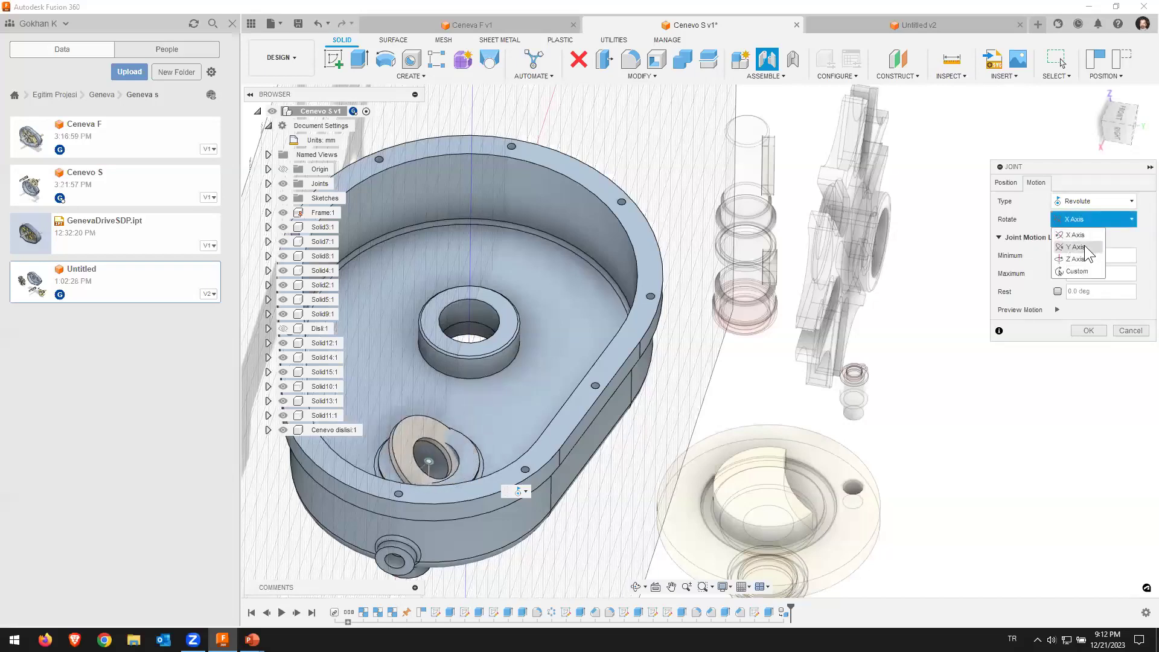
left_click(1084, 245)
left_click(1088, 222)
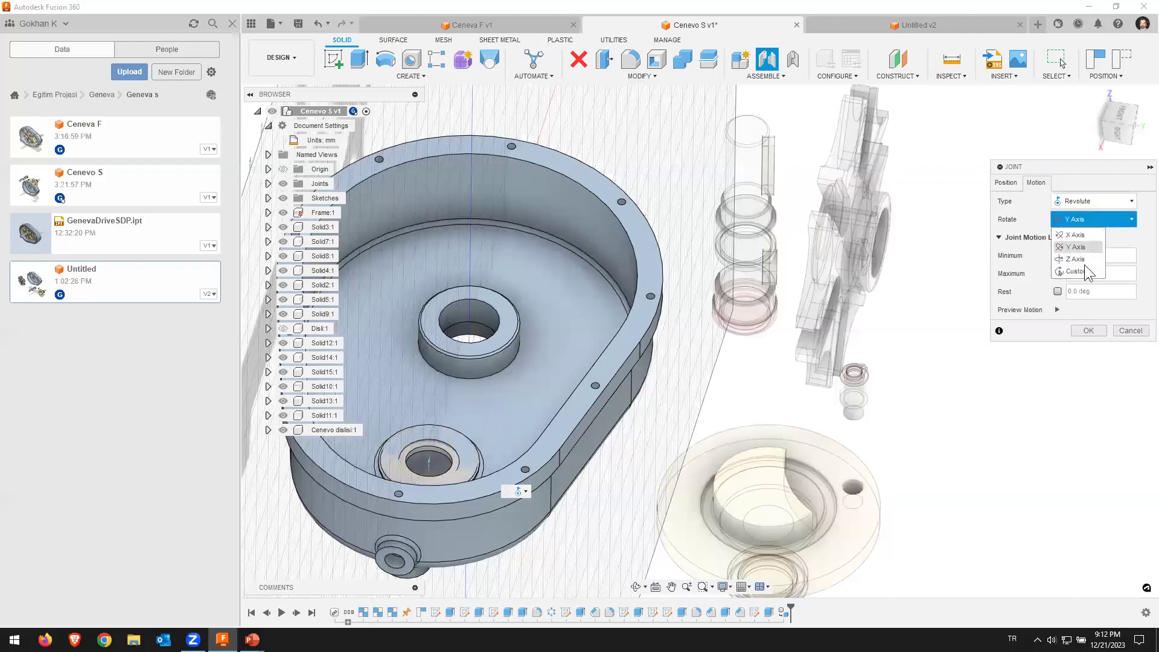
left_click(1081, 259)
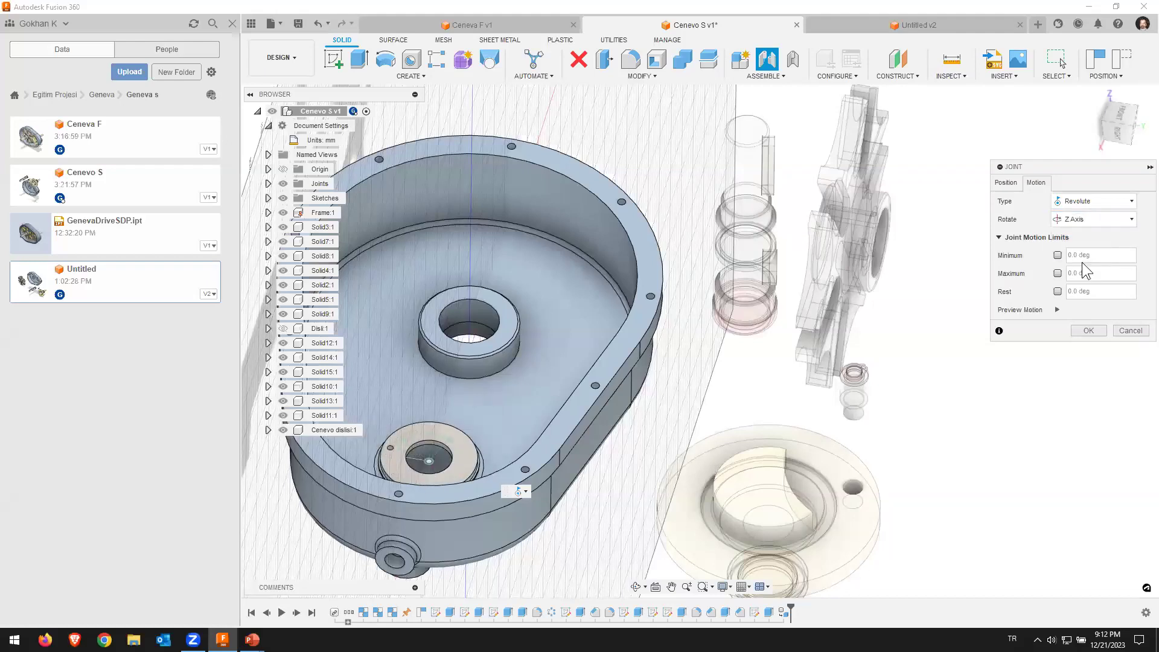
left_click(1089, 219)
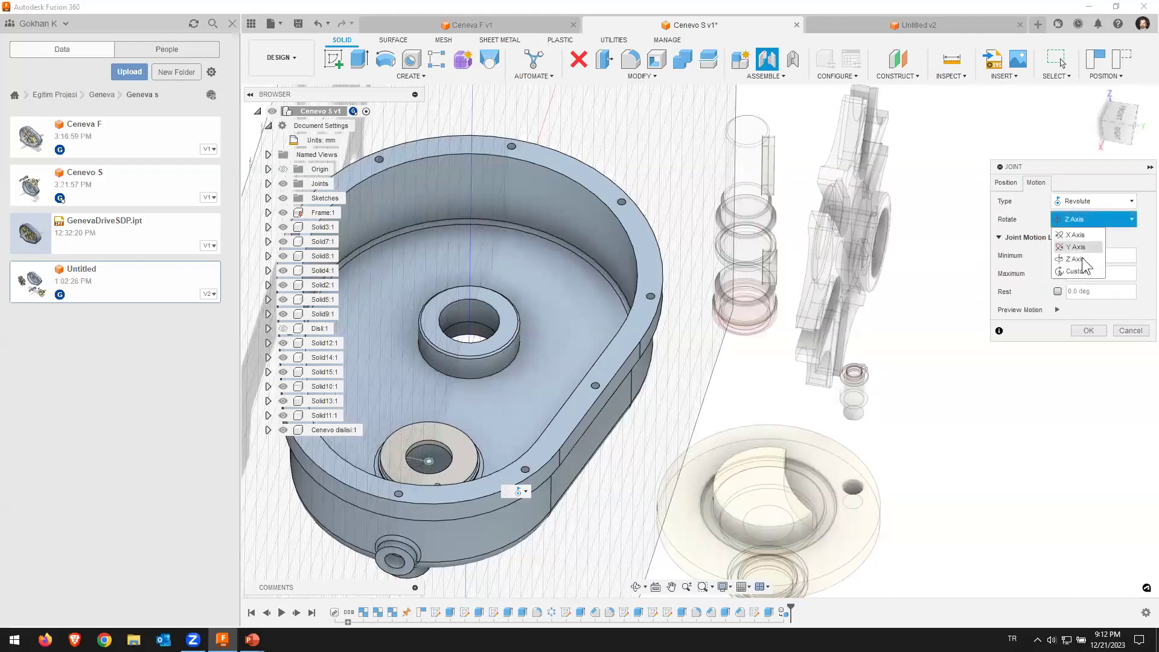
left_click(1080, 272)
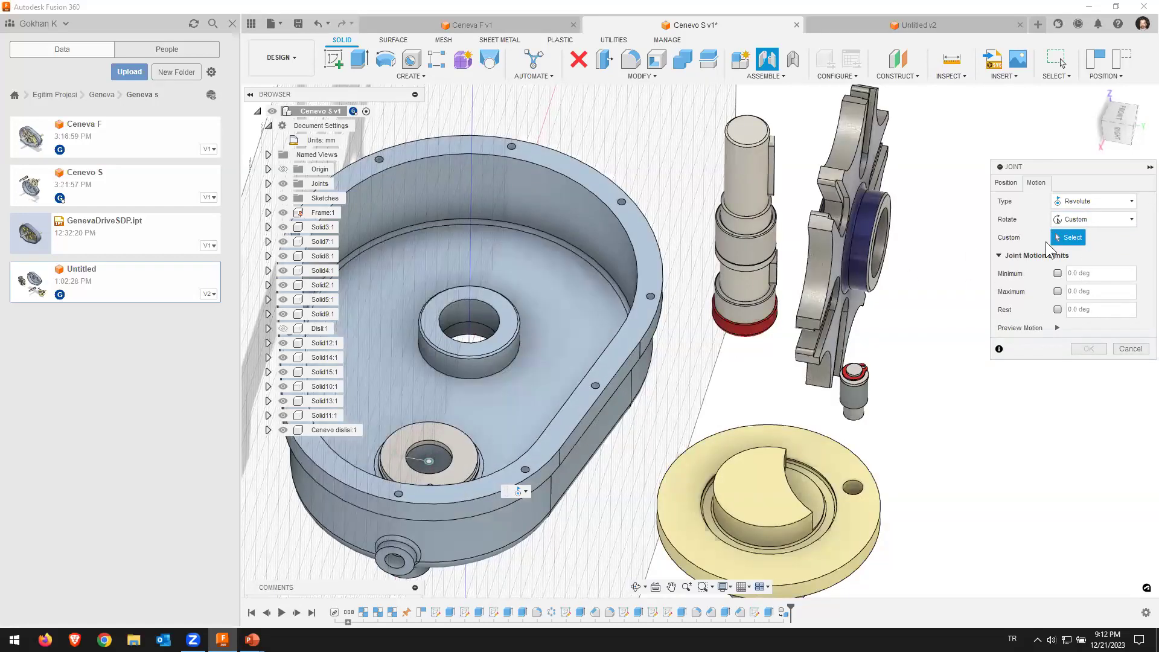
left_click(1080, 223)
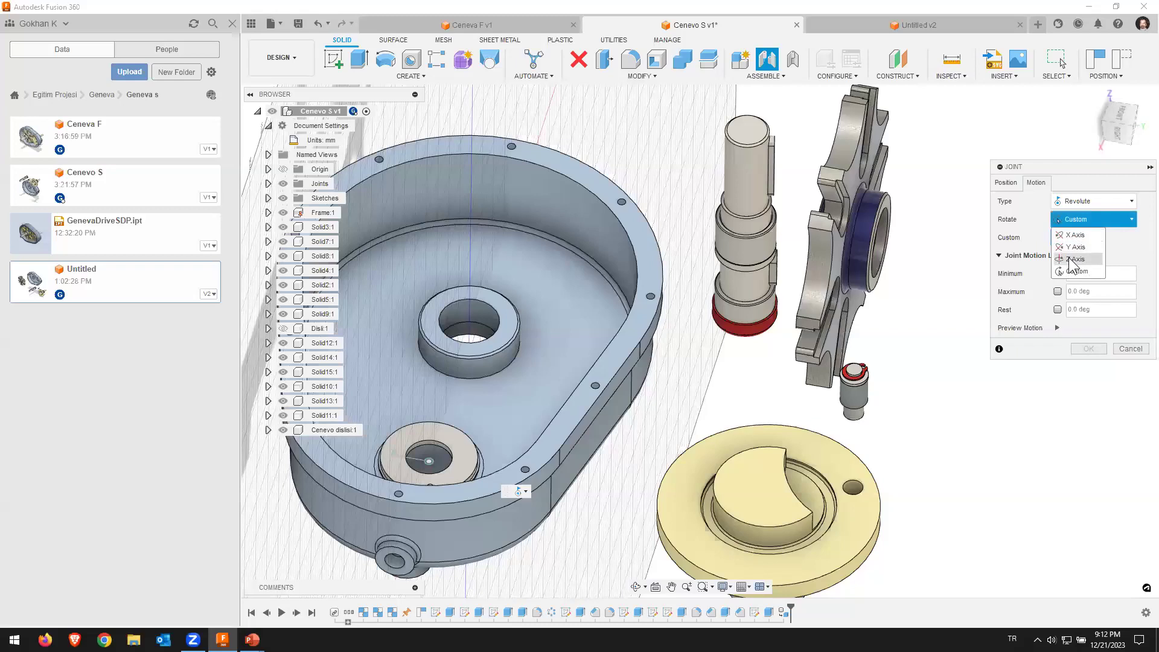
left_click(1073, 260)
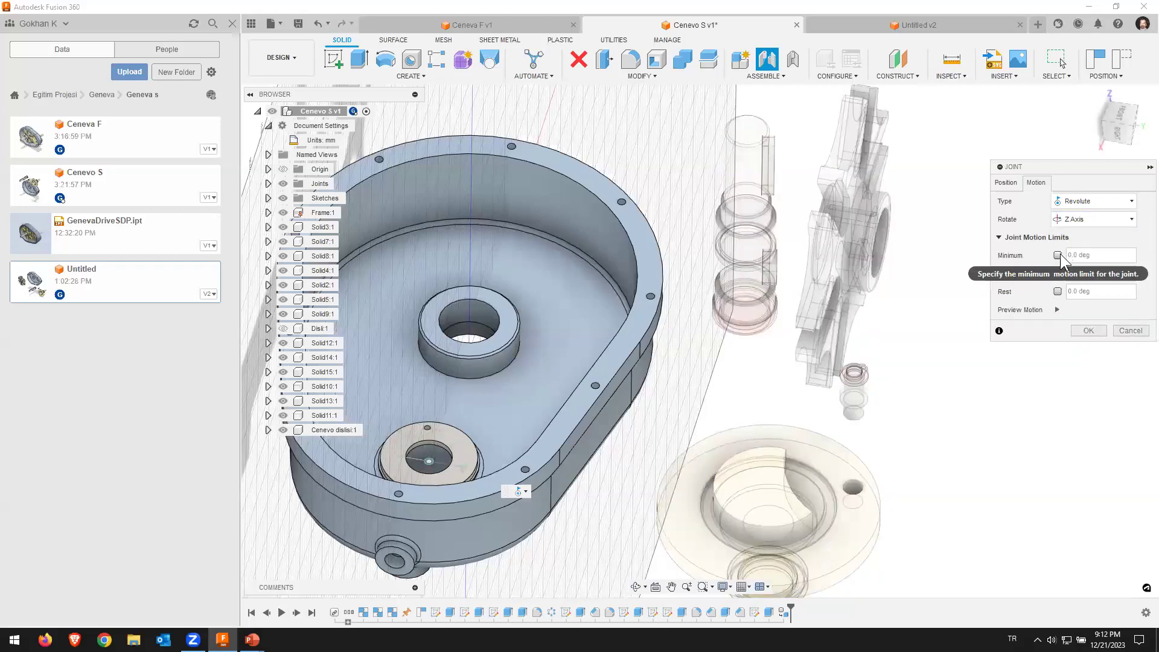
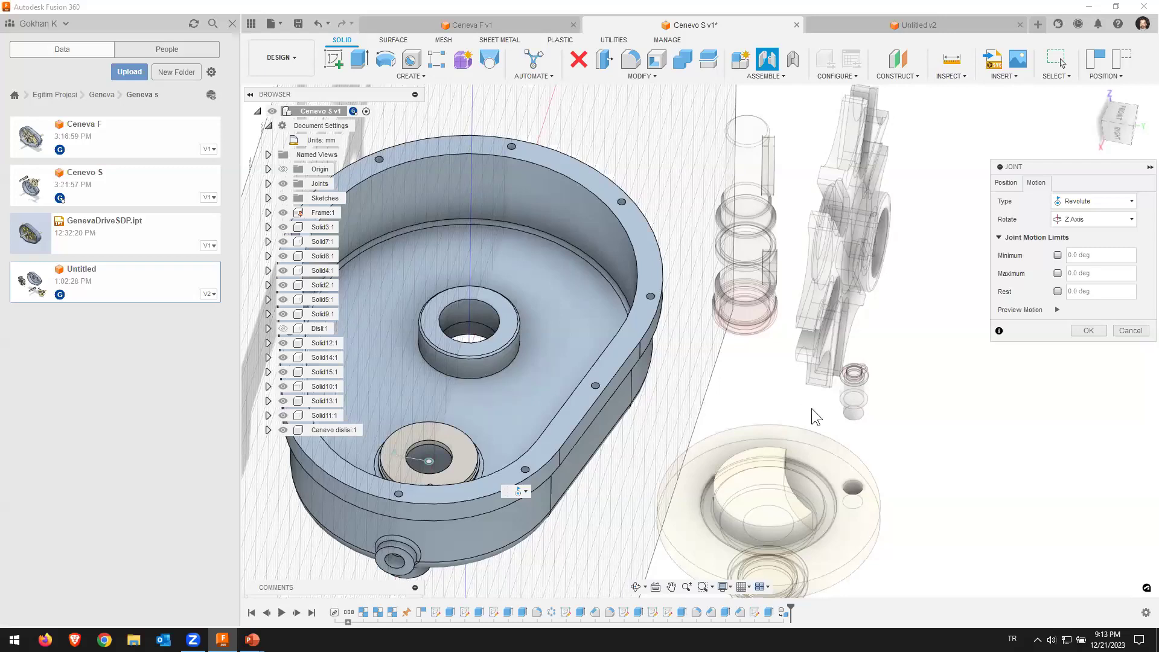
Step: Confirm the revolute joint and orbit around to inspect the housing
left_click(1096, 330)
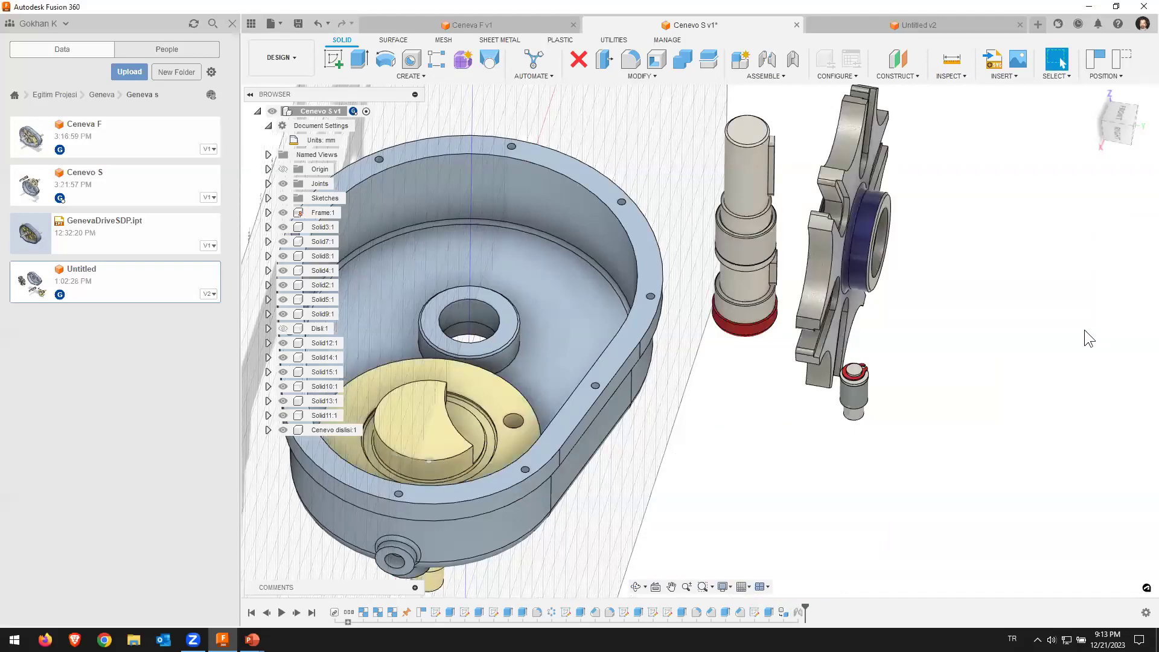
mouse_move(729, 373)
middle_mouse_down("shift")
mouse_move(610, 313)
mouse_move(641, 419)
middle_mouse_up("shift")
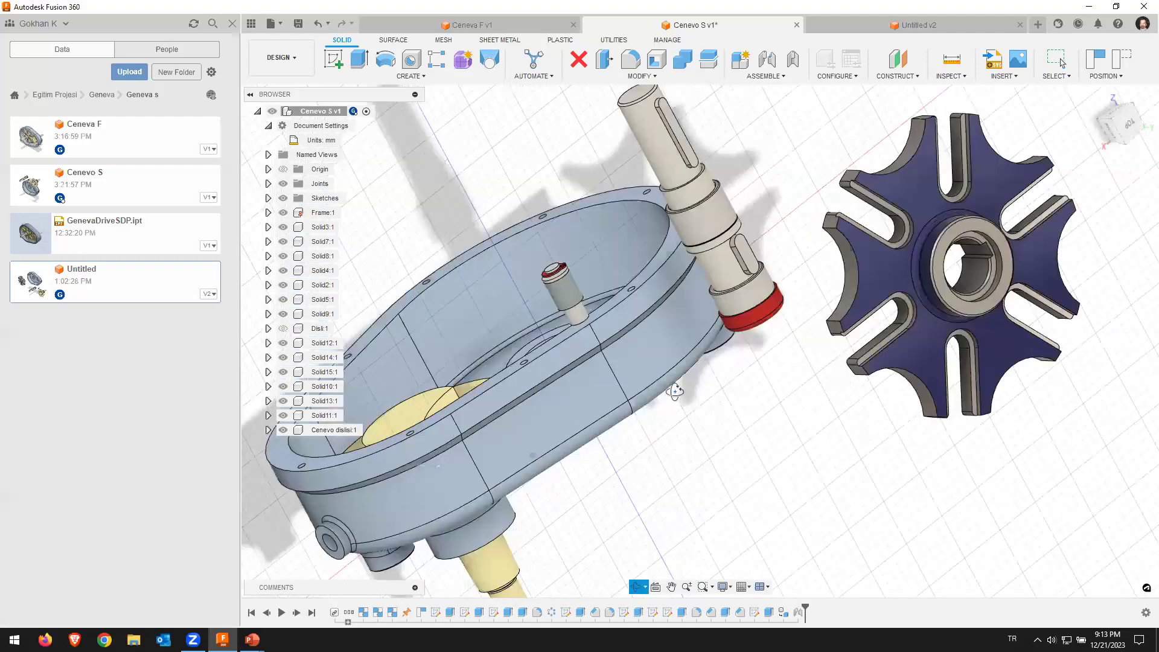
mouse_move(690, 383)
middle_mouse_down("shift")
mouse_move(686, 352)
mouse_move(669, 357)
middle_mouse_up("shift")
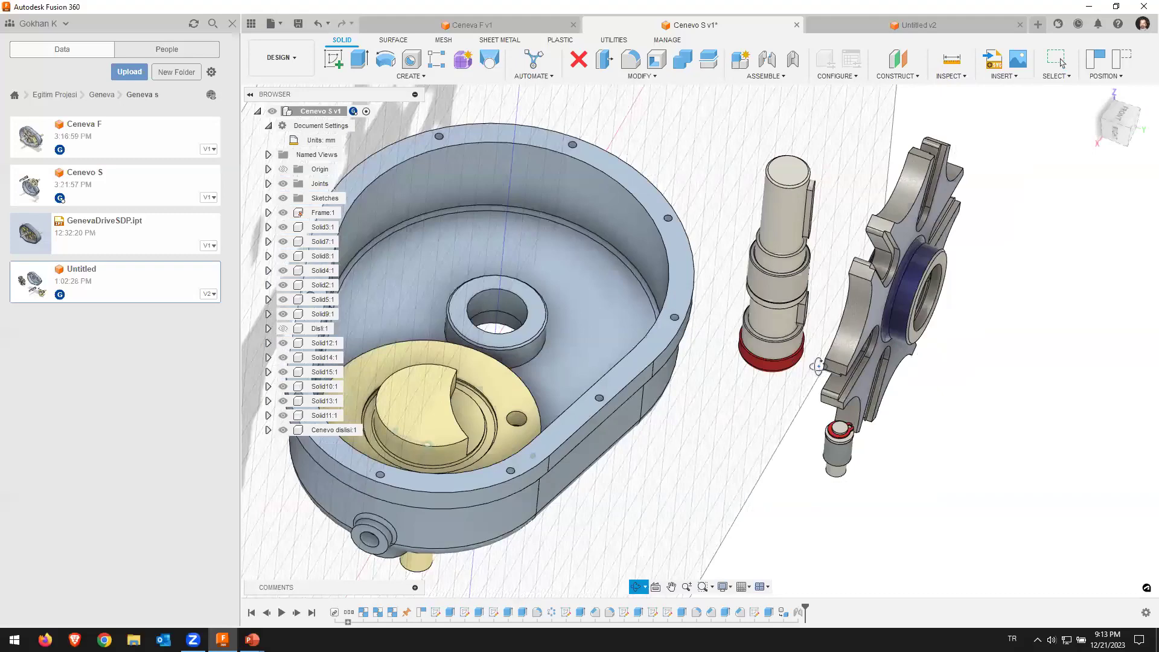
middle_click_drag(825, 372, 533, 363, "shift")
middle_click_drag(523, 406, 535, 420, "shift")
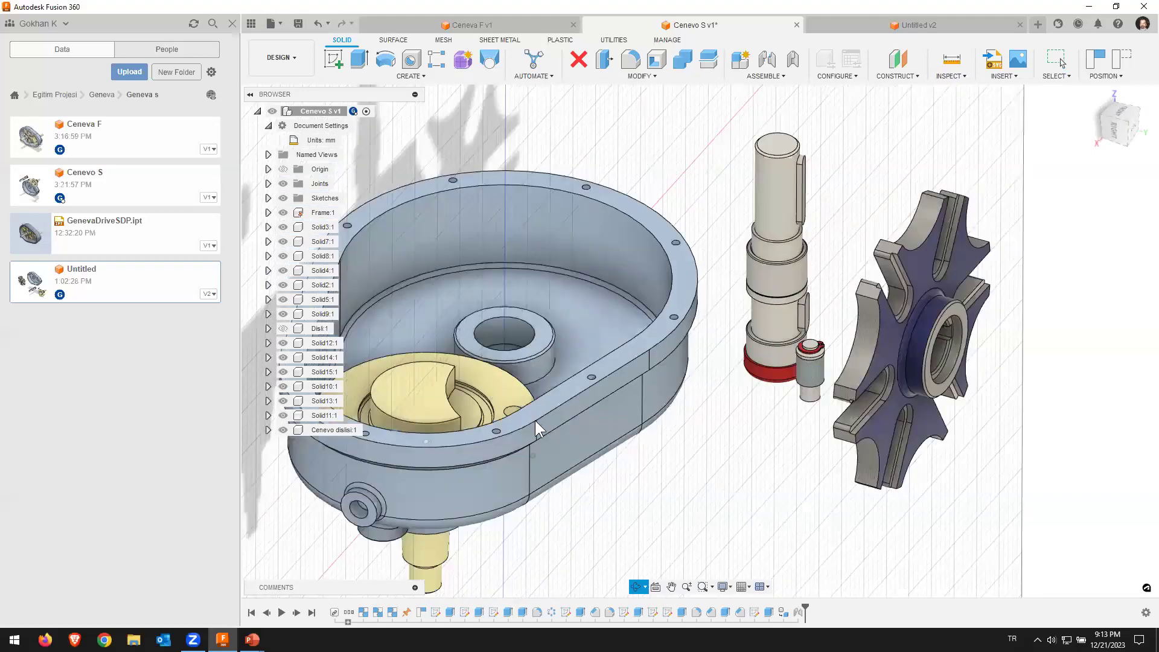
Step: Start a new joint with the small pin as Component 1
left_click(765, 63)
middle_click_drag(947, 446, 922, 377, "shift")
left_click(919, 357)
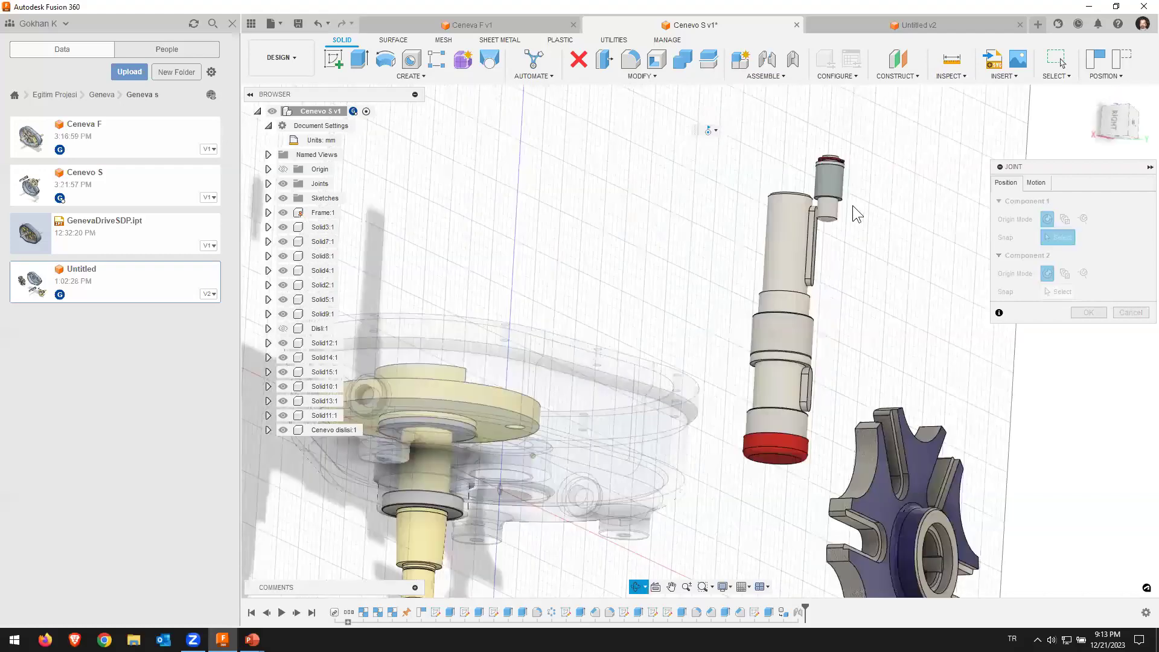
Step: Snap the small pin onto the yellow driving disc's hole as Component 2
scroll(846, 165, "up", 3)
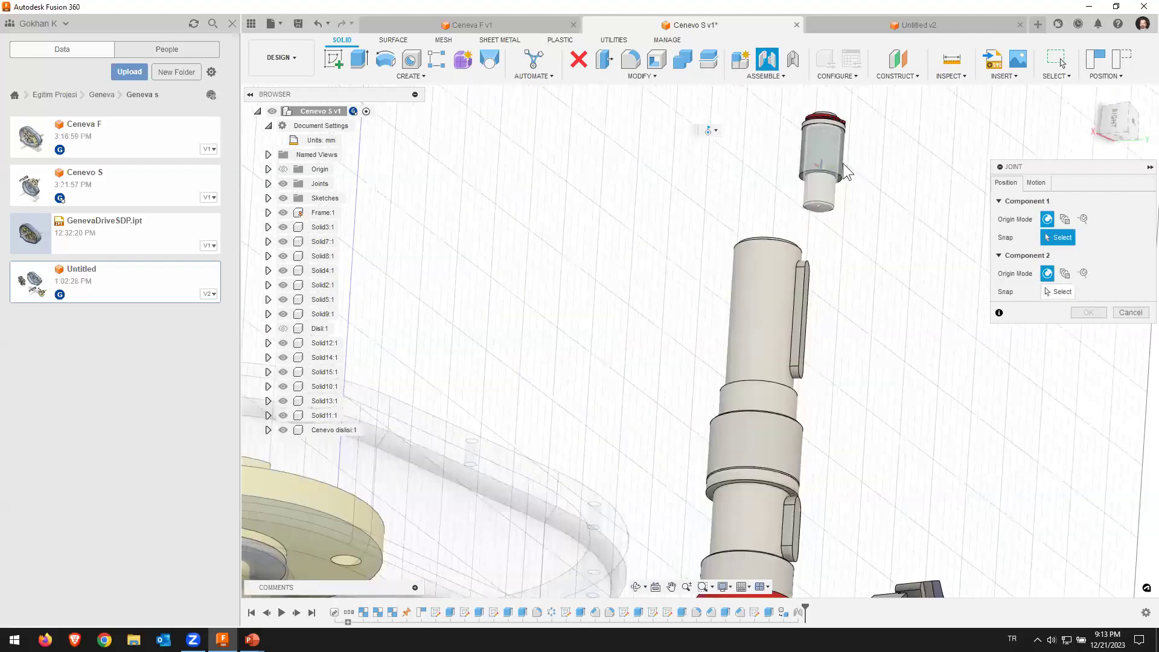
scroll(846, 169, "up", 3)
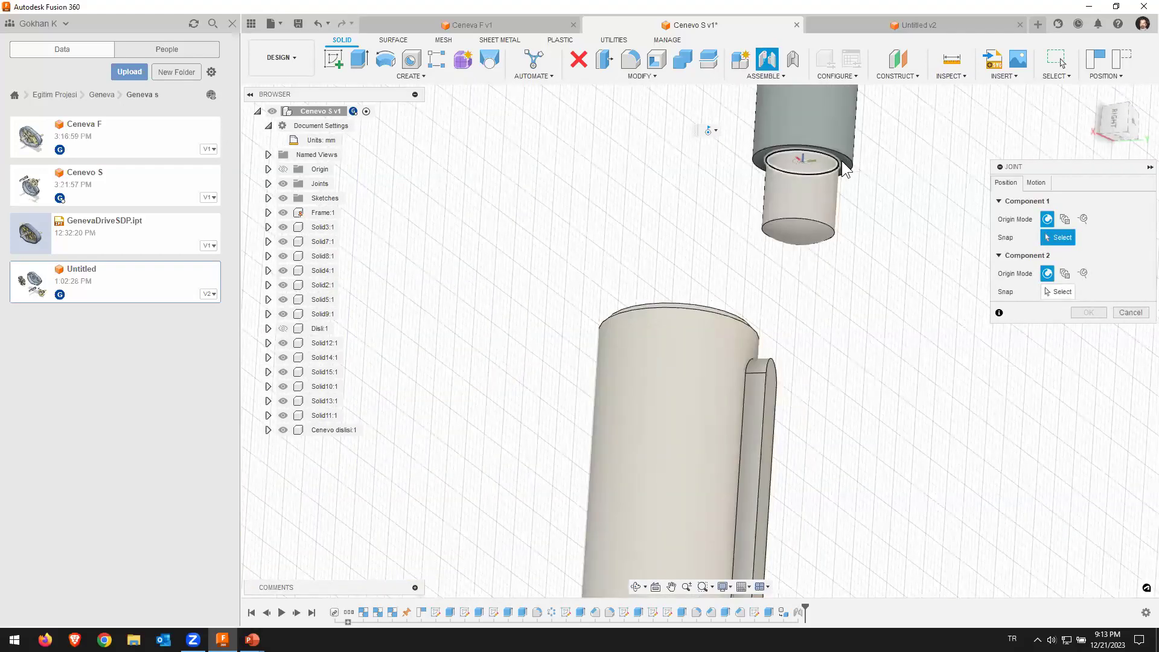
scroll(717, 267, "down", 3)
scroll(625, 290, "down", 3)
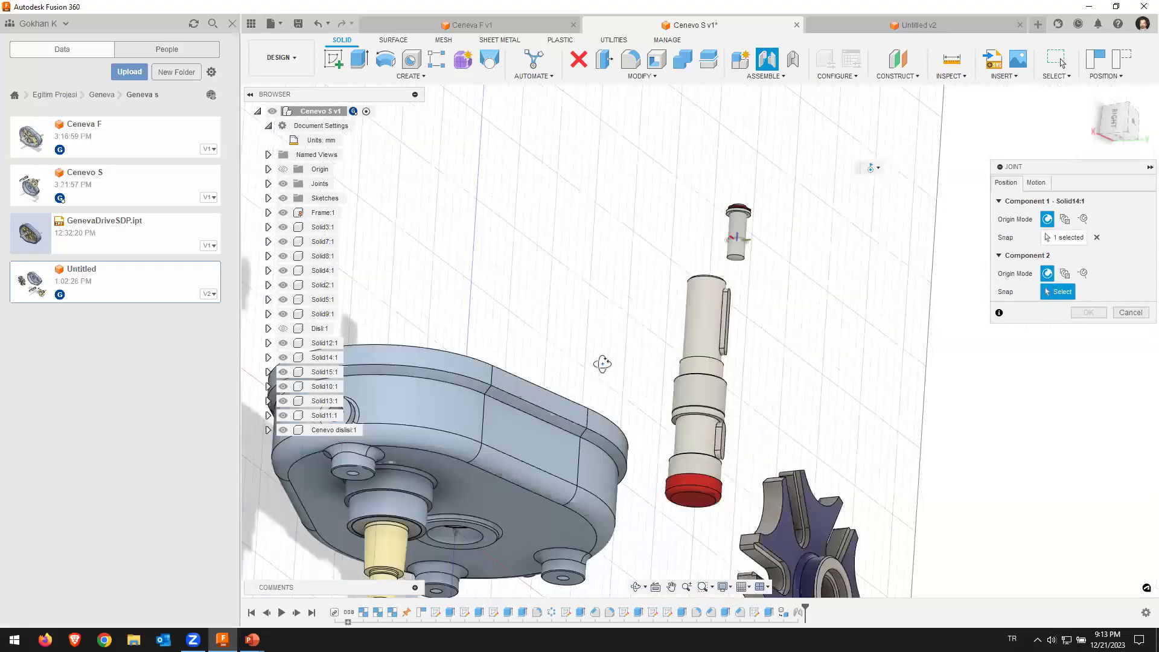
scroll(511, 445, "down", 2)
scroll(479, 461, "up", 3)
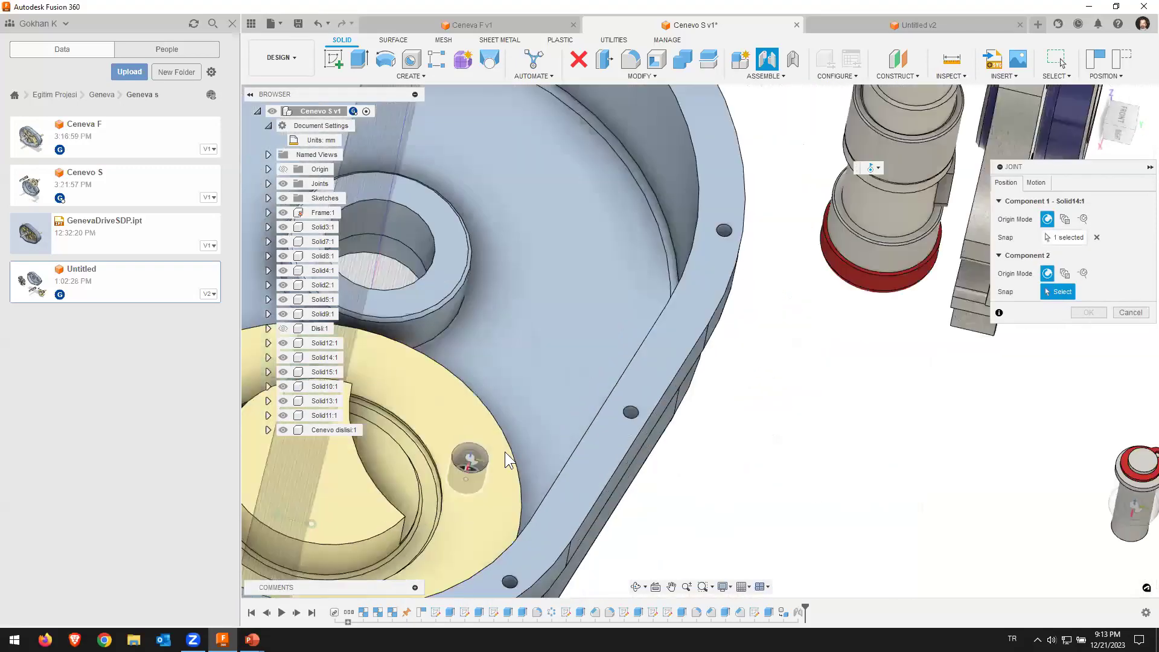
scroll(505, 452, "up", 2)
left_click(488, 459)
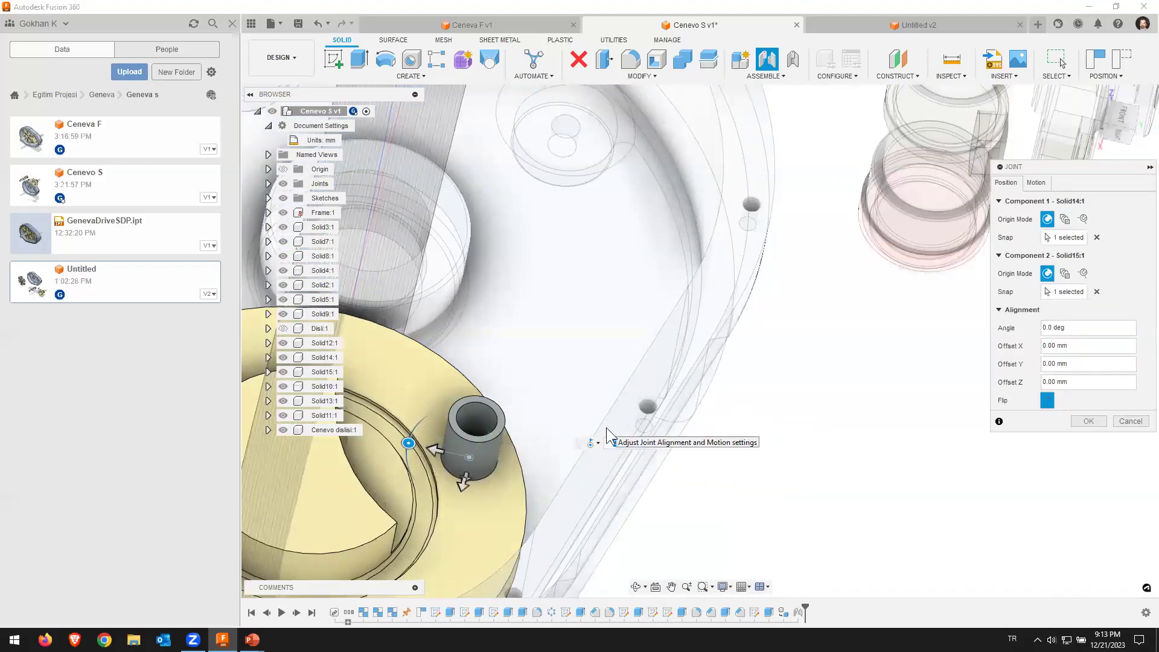
scroll(606, 427, "down", 1)
scroll(620, 427, "down", 1)
scroll(681, 406, "down", 3)
middle_click_drag(681, 406, 706, 369, "shift")
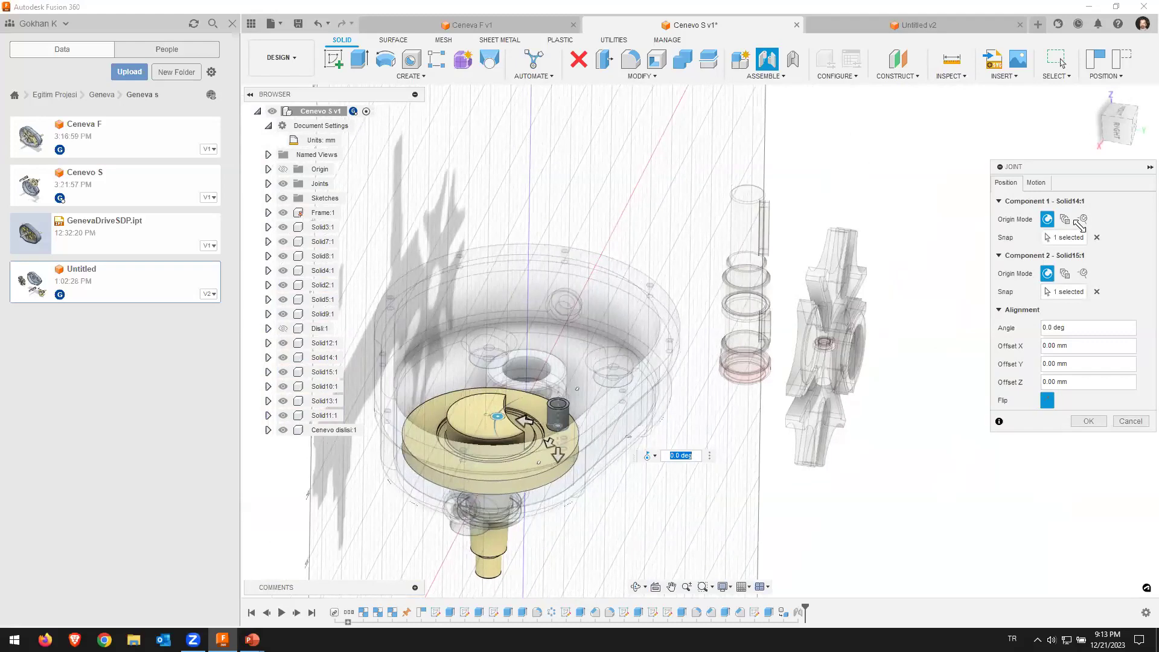
Step: Set the pin joint's motion type to Rigid and apply it
left_click(1036, 183)
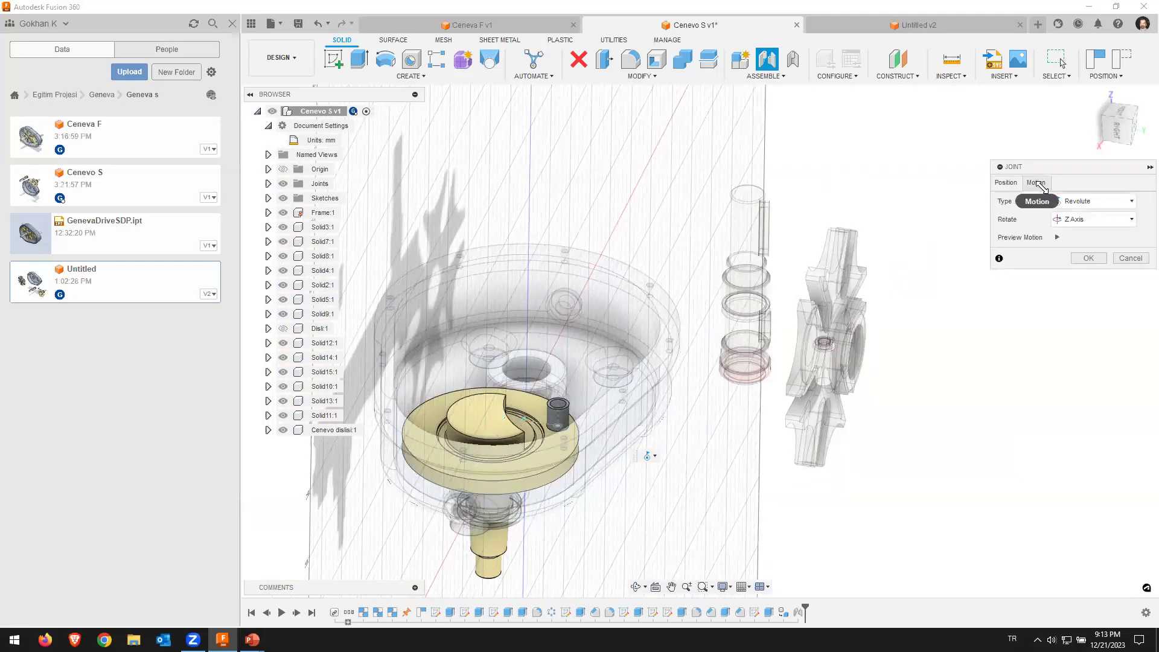
left_click(1072, 202)
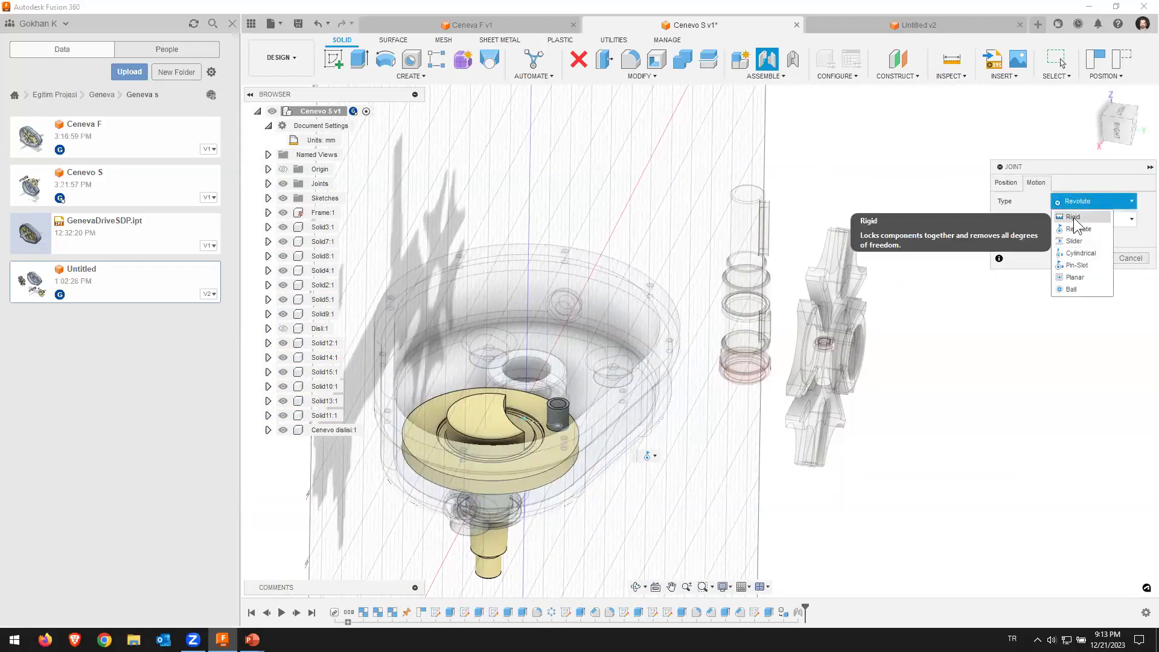
left_click(1073, 217)
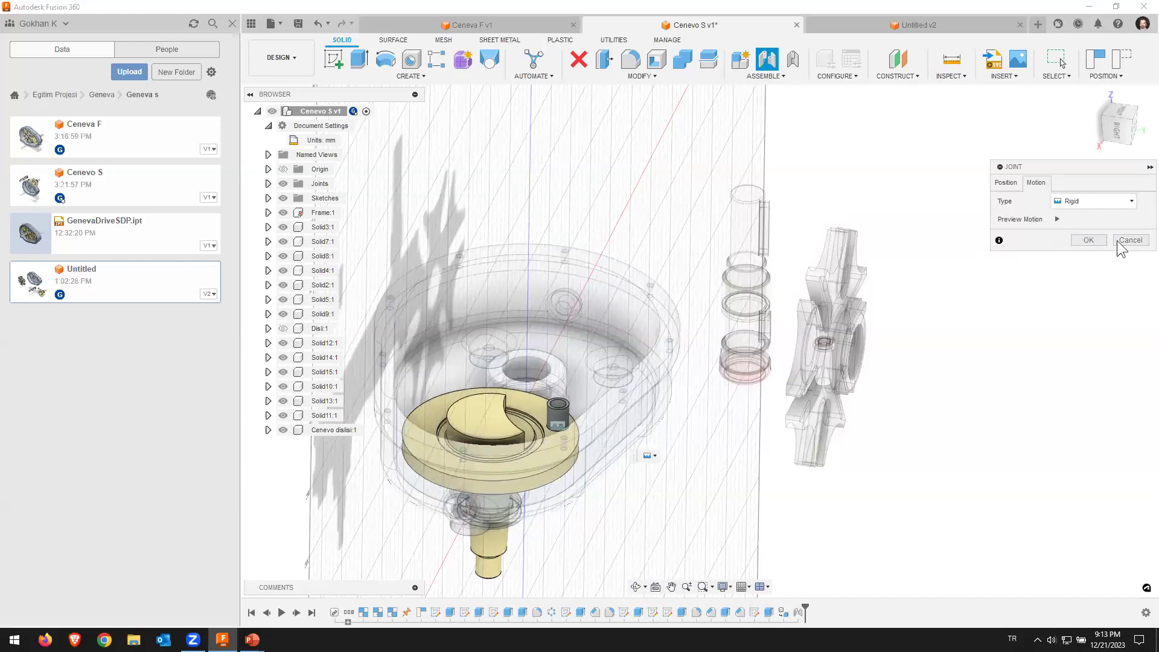
left_click(1097, 240)
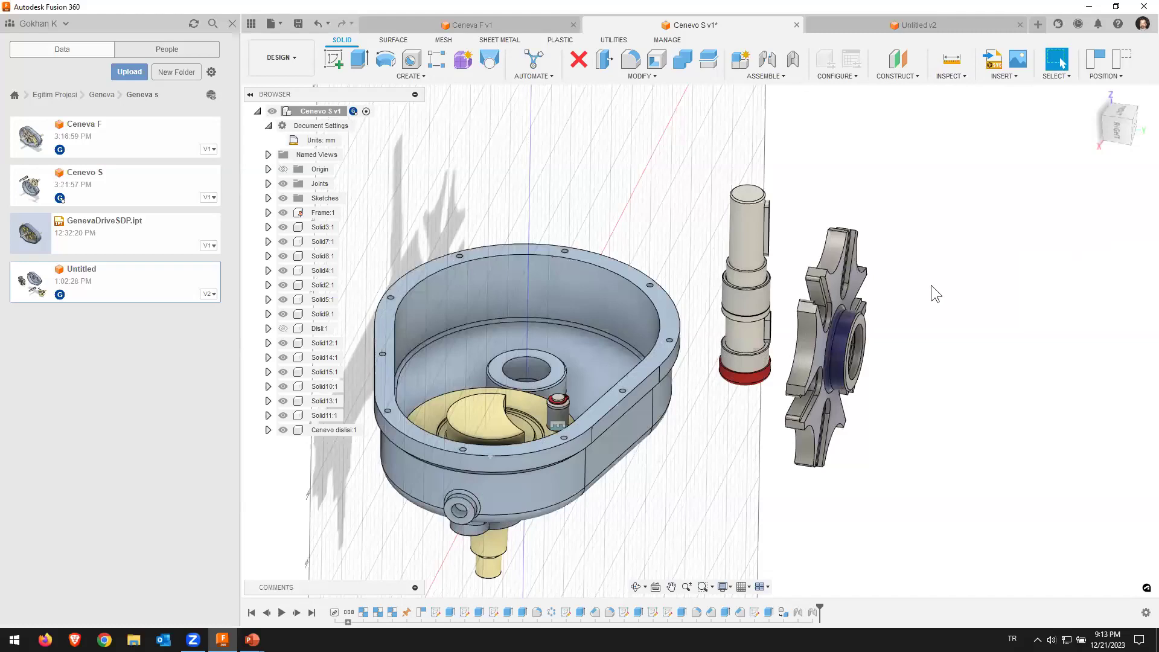
scroll(560, 410, "up", 2)
scroll(562, 400, "up", 4)
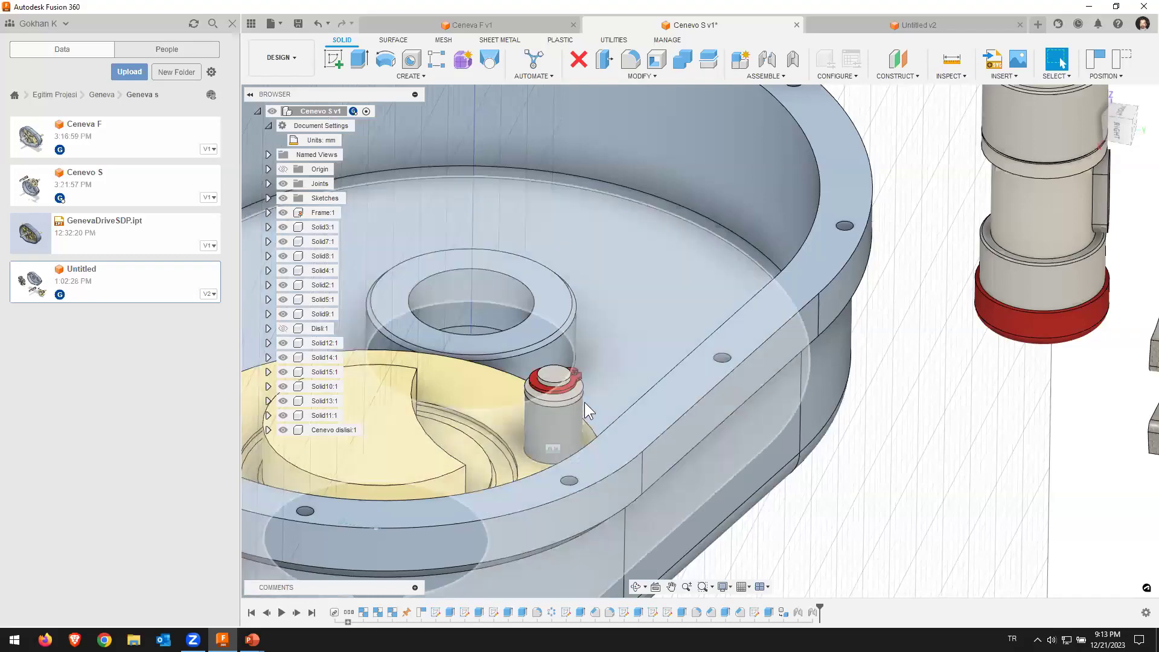
scroll(586, 399, "down", 1)
scroll(598, 386, "down", 2)
scroll(664, 374, "down", 4)
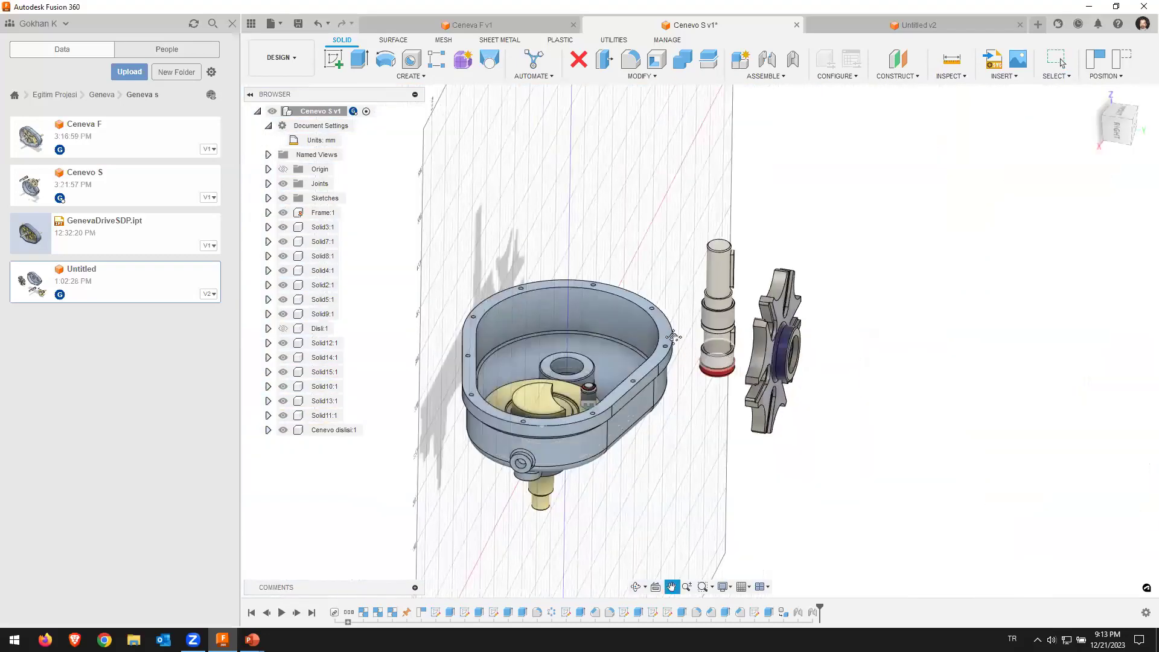
scroll(686, 338, "down", 2)
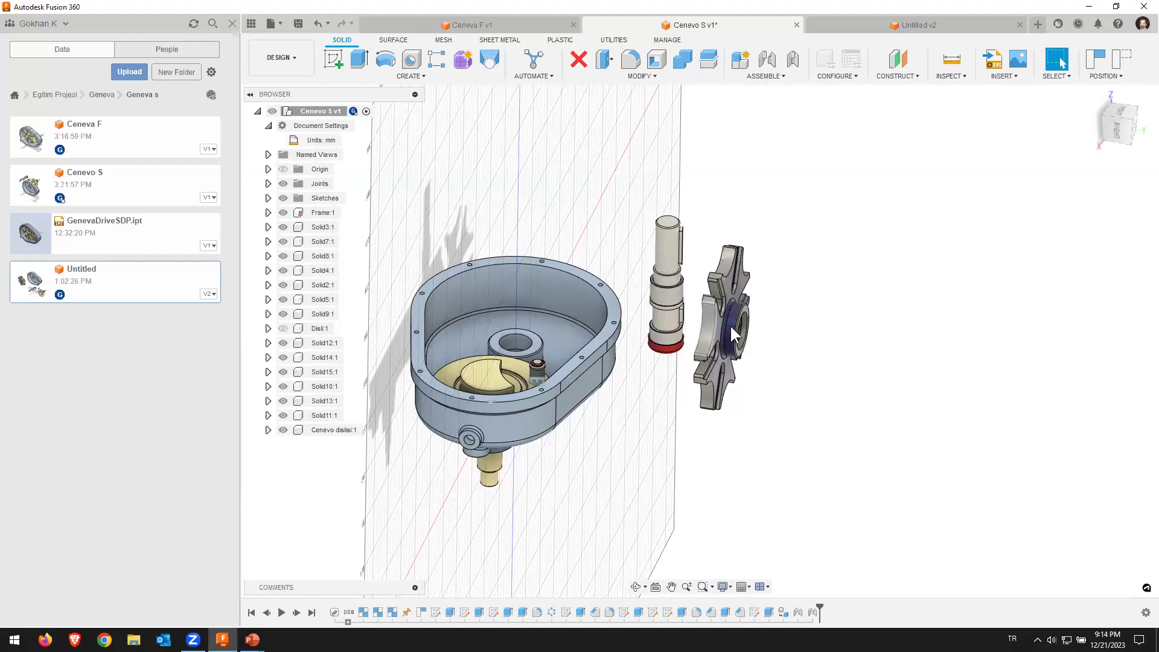
Step: Start a joint from shaft Solid2:1 and snap it to the Geneva wheel's hub
left_click(766, 60)
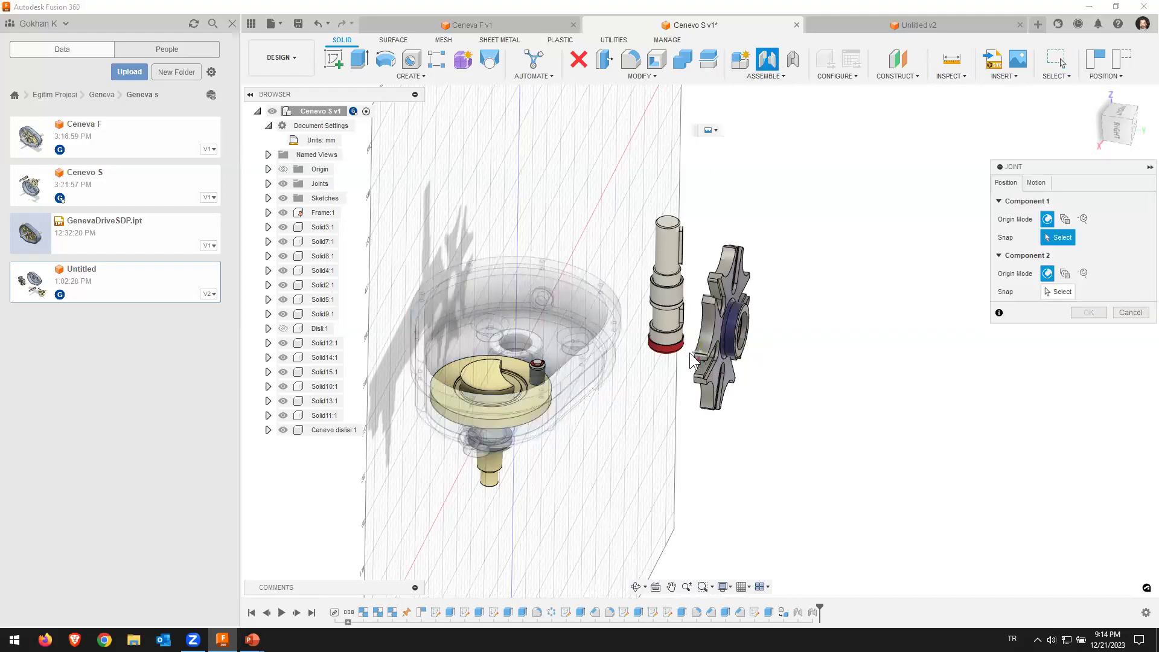
scroll(690, 329, "up", 3)
scroll(712, 302, "up", 6)
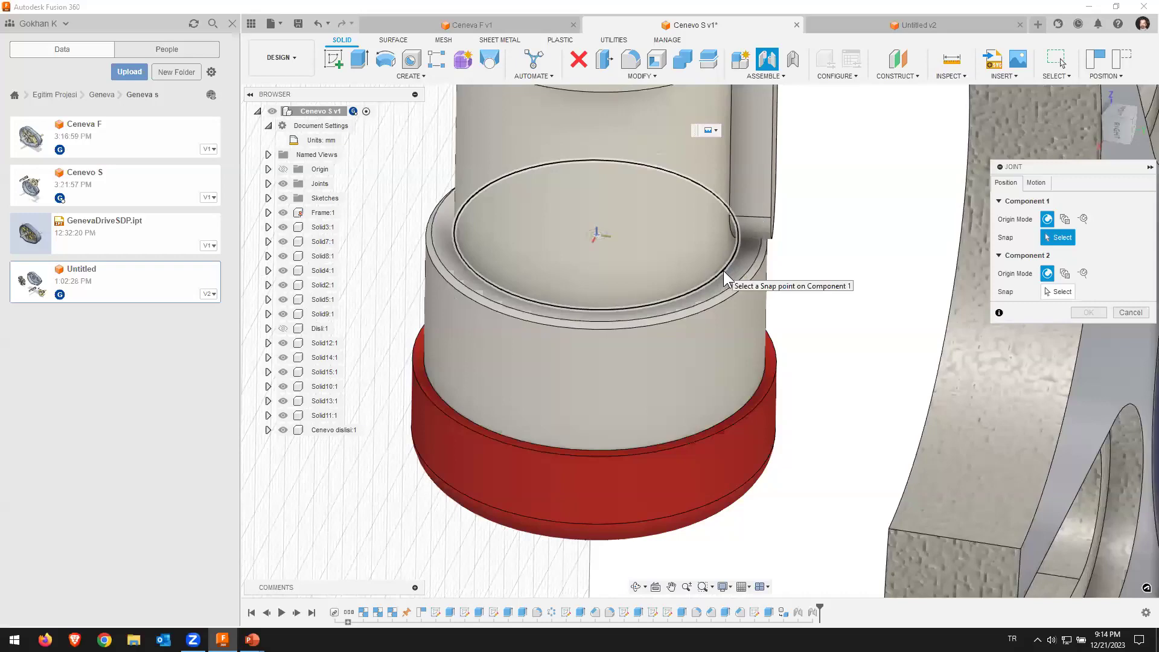
left_click(724, 271)
scroll(845, 320, "down", 2)
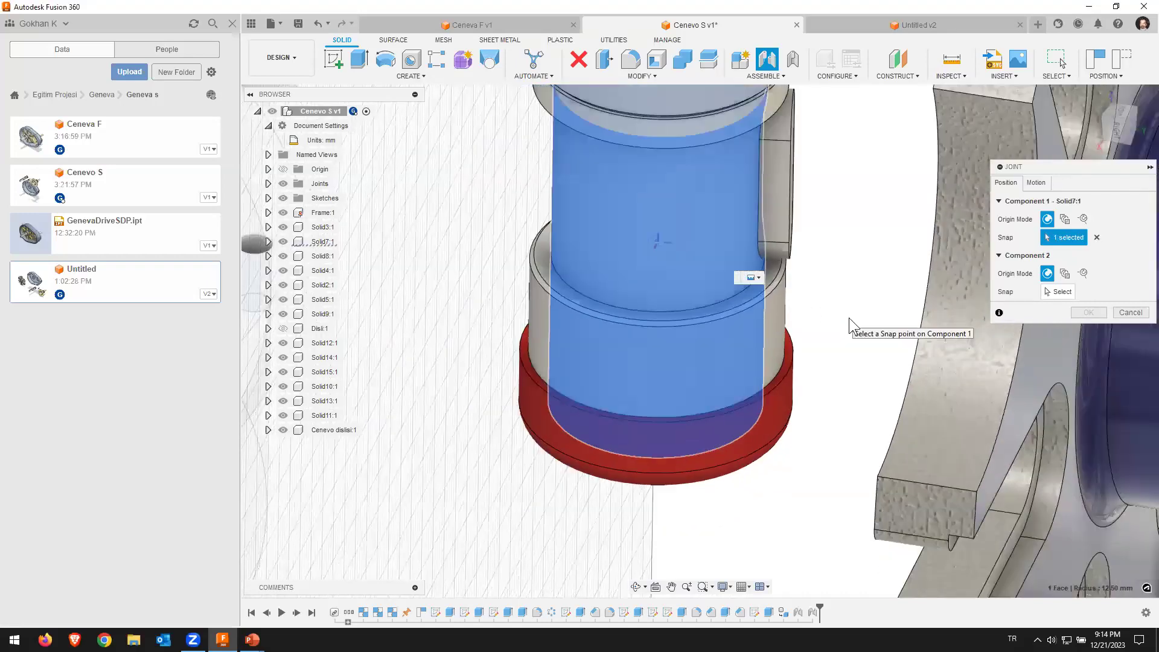
scroll(833, 313, "down", 2)
scroll(797, 300, "down", 2)
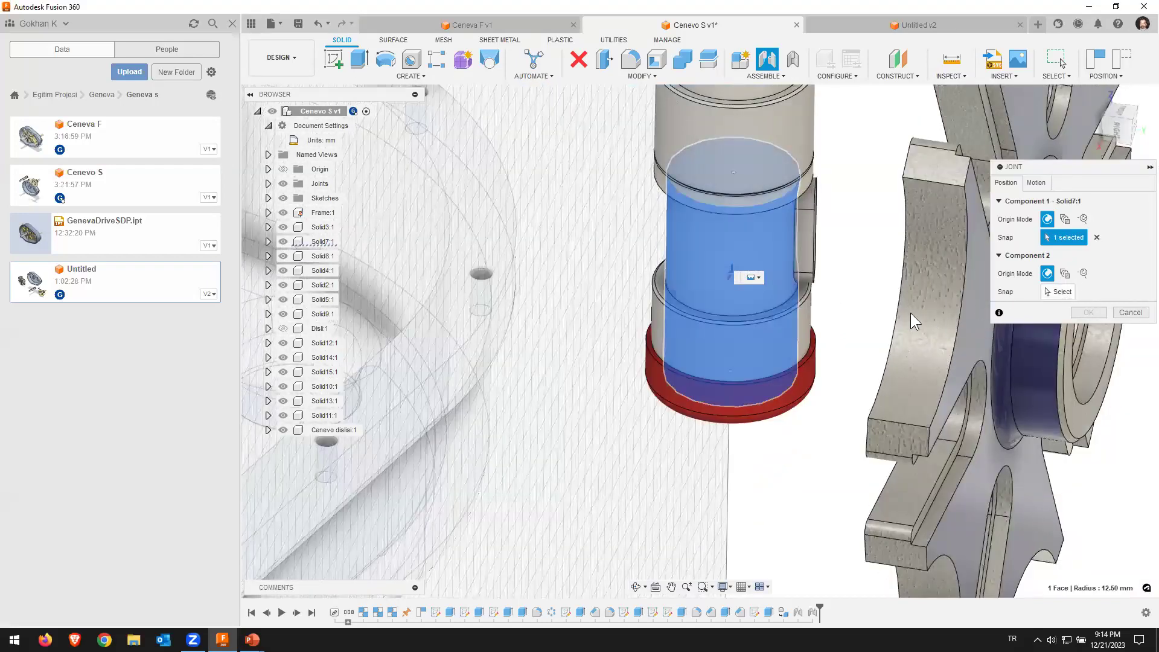
middle_click_drag(926, 318, 843, 229)
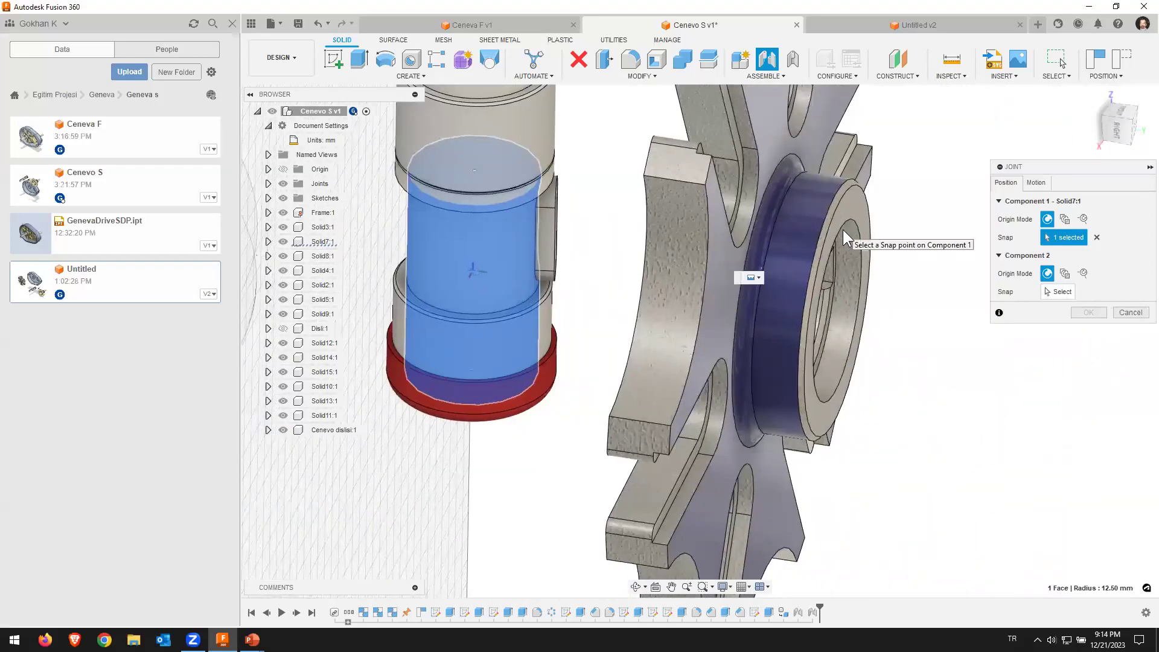
scroll(788, 277, "down", 2)
mouse_move(839, 298)
middle_mouse_down("shift")
mouse_move(852, 302)
mouse_move(882, 443)
middle_mouse_up("shift")
scroll(678, 279, "up", 3)
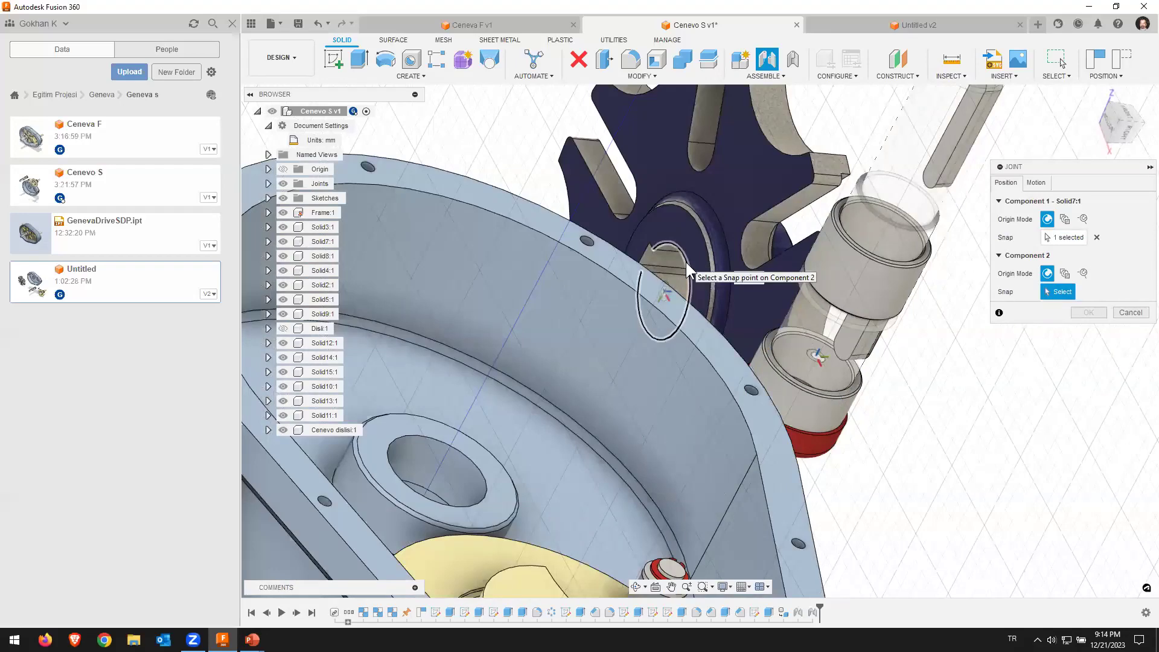
left_click(685, 262)
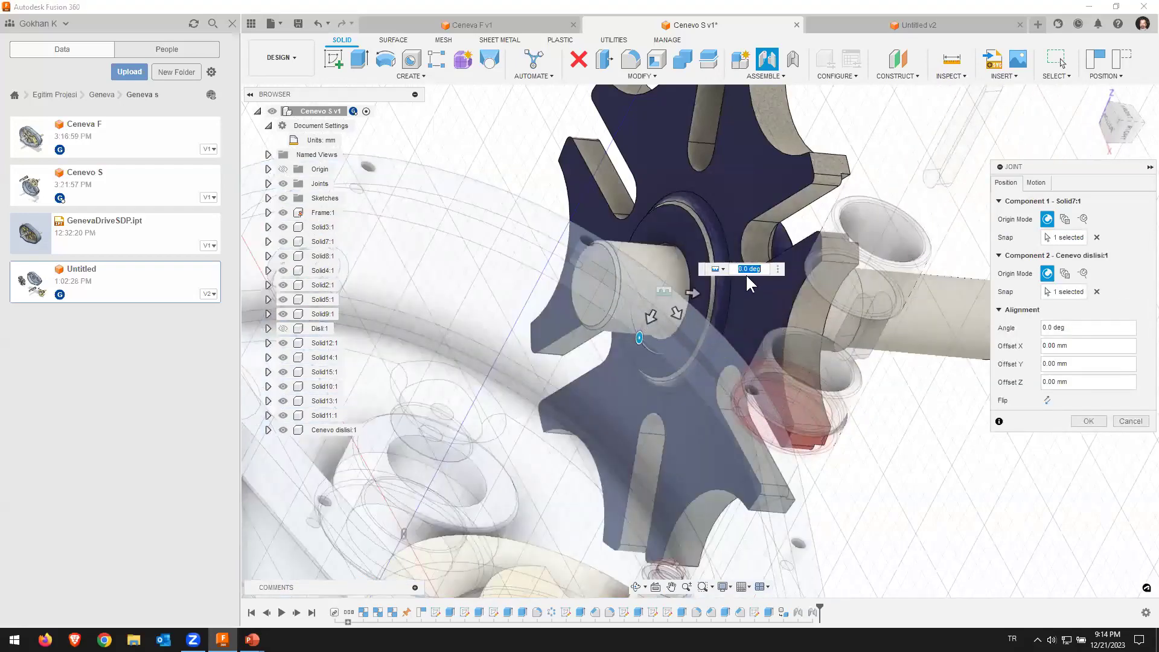
mouse_move(805, 262)
middle_mouse_down()
mouse_move(832, 233)
mouse_move(829, 246)
middle_mouse_up()
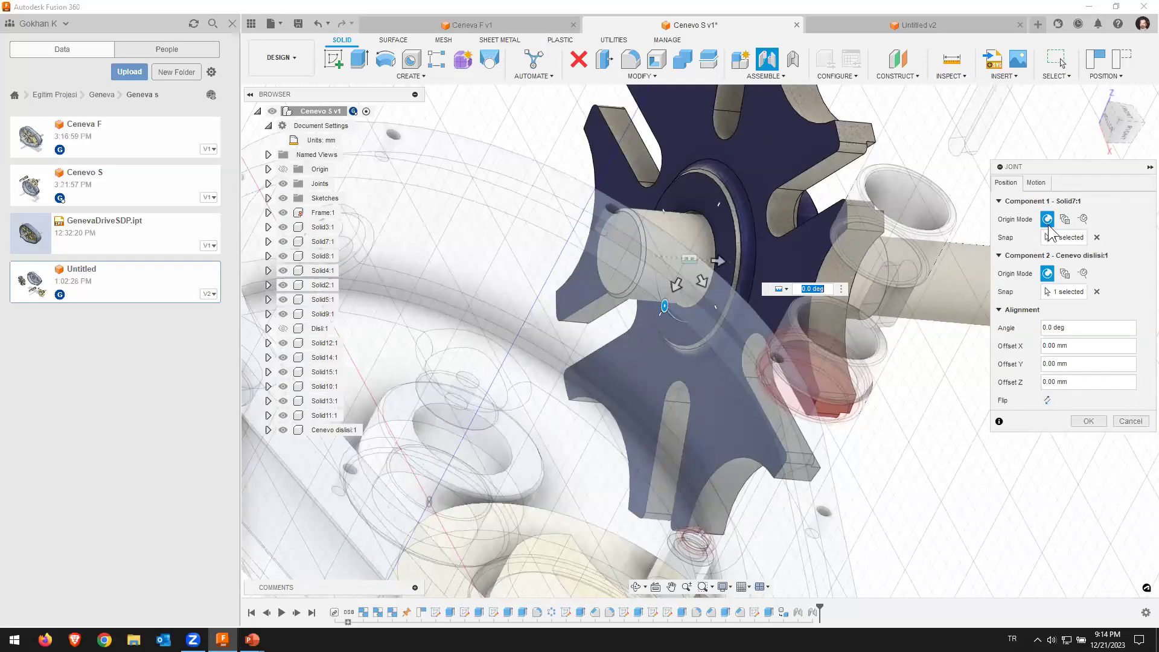
Step: Re-pick the shaft edge as the joint origin and commit a Rigid joint
left_click(1097, 238)
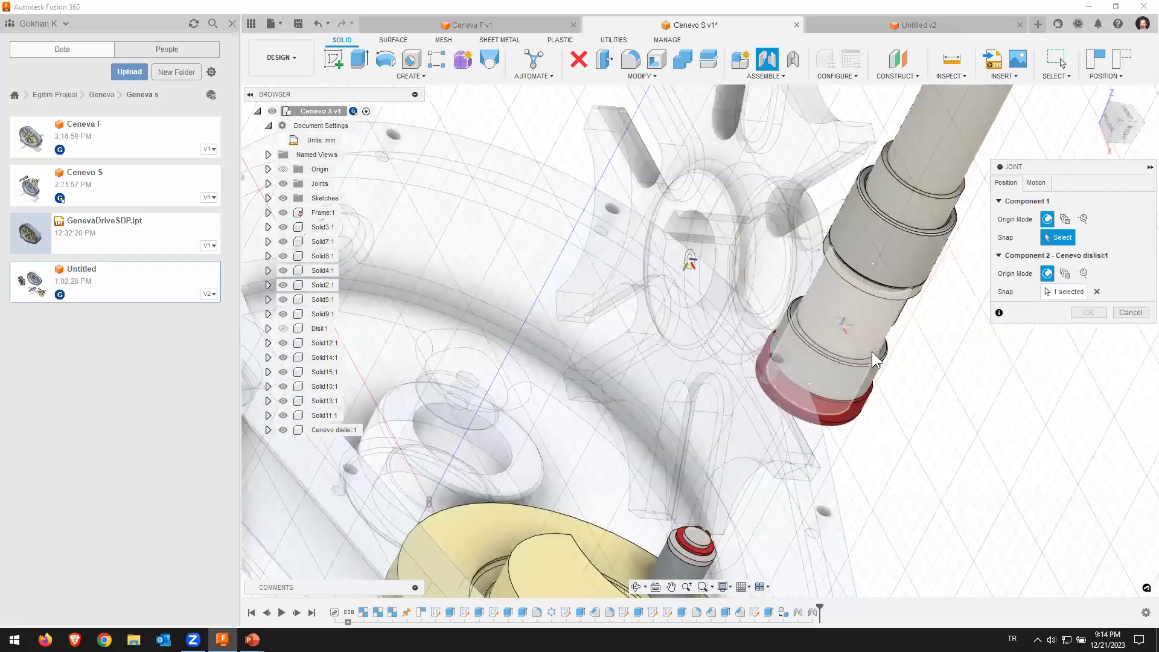
mouse_move(871, 351)
middle_mouse_down()
mouse_move(839, 290)
mouse_move(838, 314)
middle_mouse_up()
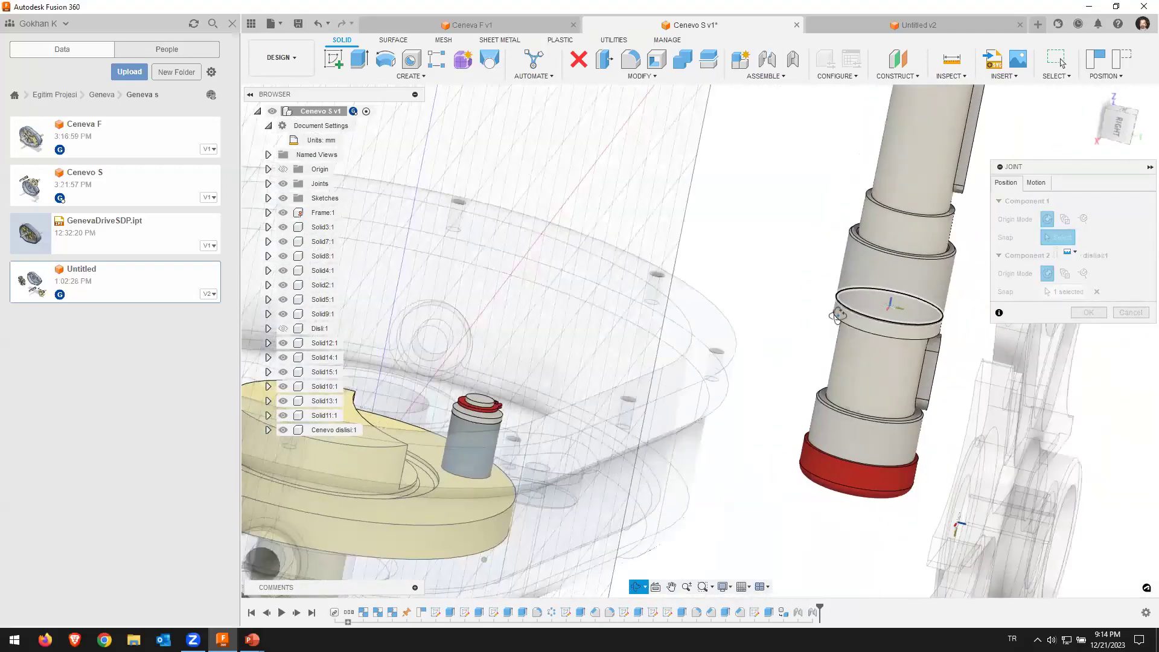
scroll(915, 412, "up", 3)
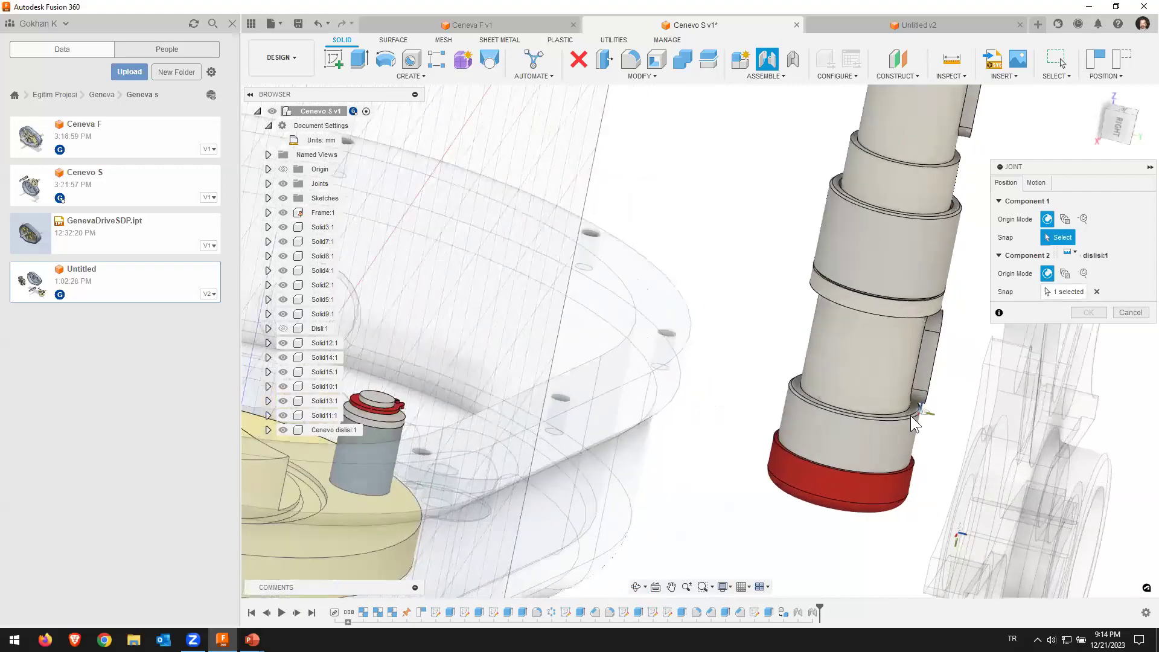
scroll(911, 415, "up", 3)
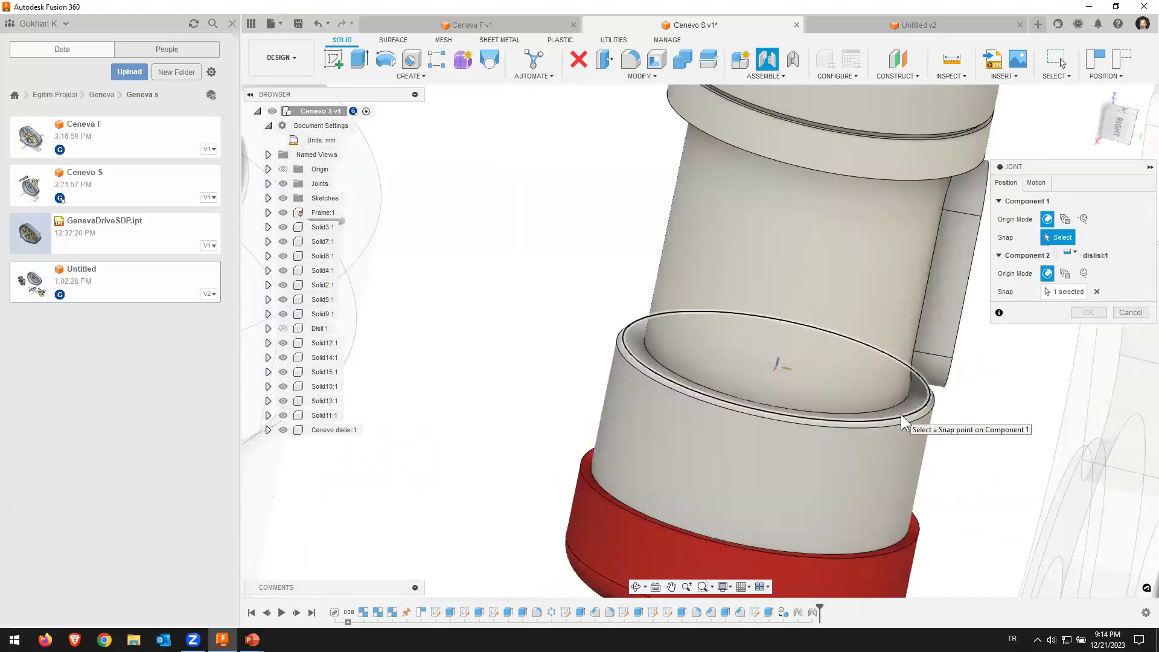
left_click(901, 414)
scroll(908, 411, "down", 1)
scroll(884, 410, "down", 2)
scroll(842, 372, "down", 2)
scroll(871, 369, "down", 2)
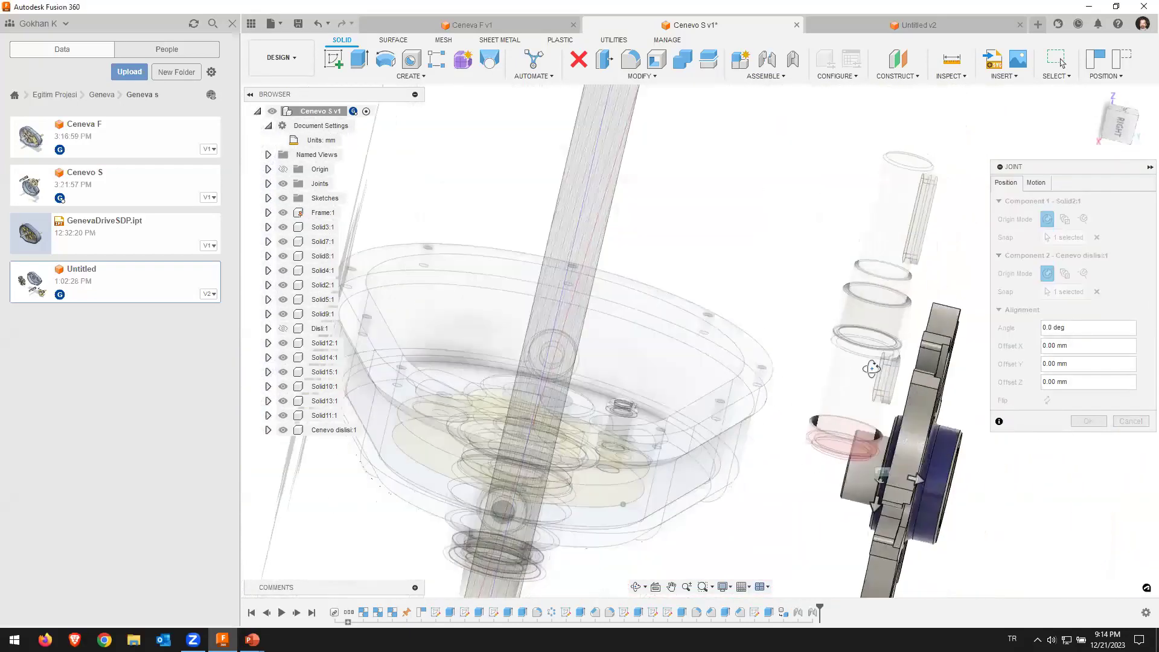
middle_click_drag(871, 369, 864, 396, "shift")
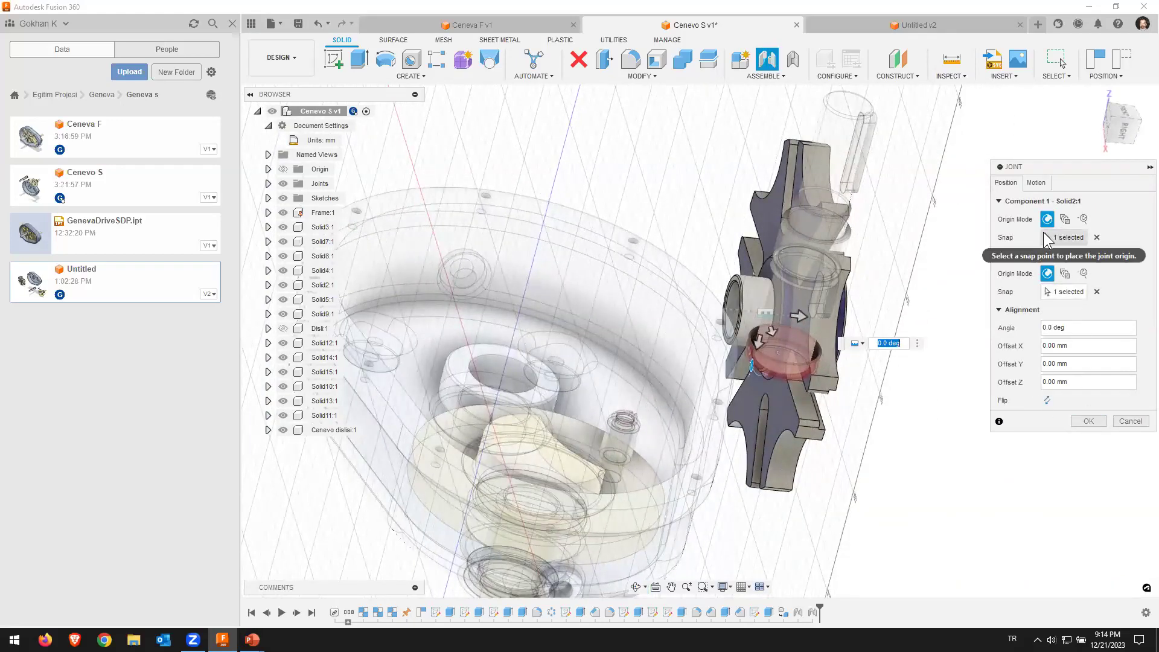
left_click(1036, 182)
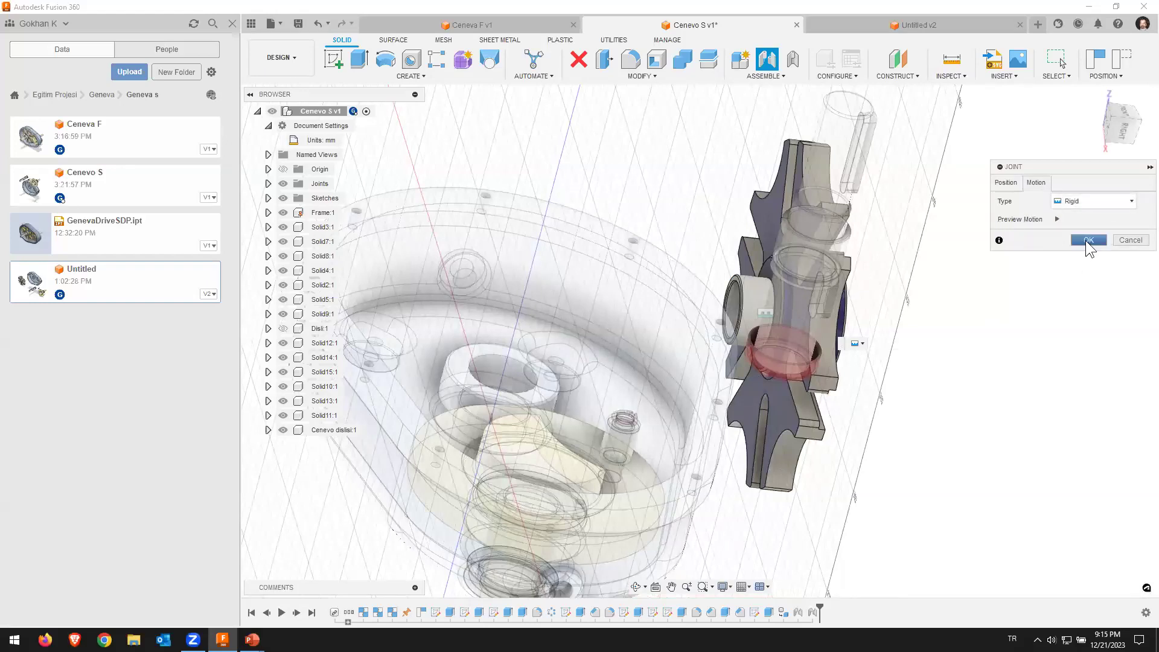
left_click(1086, 240)
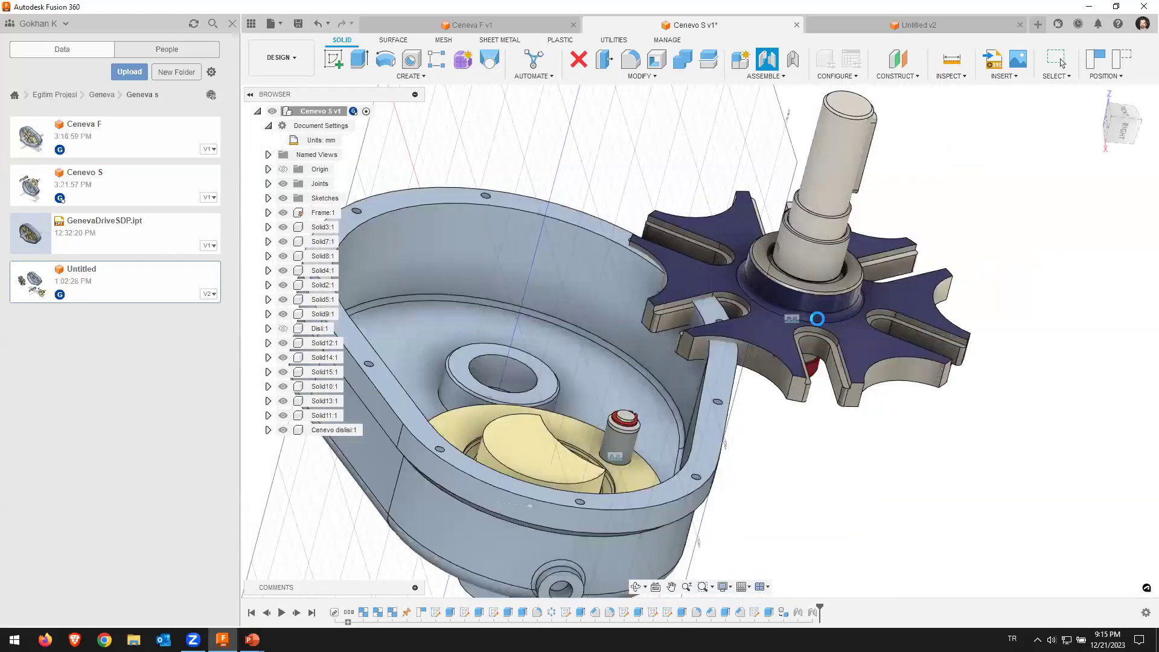
Step: Pick the Geneva wheel's hub edge as the first joint origin
mouse_move(838, 311)
middle_mouse_down("shift")
mouse_move(857, 263)
mouse_move(856, 301)
mouse_move(970, 475)
middle_mouse_up("shift")
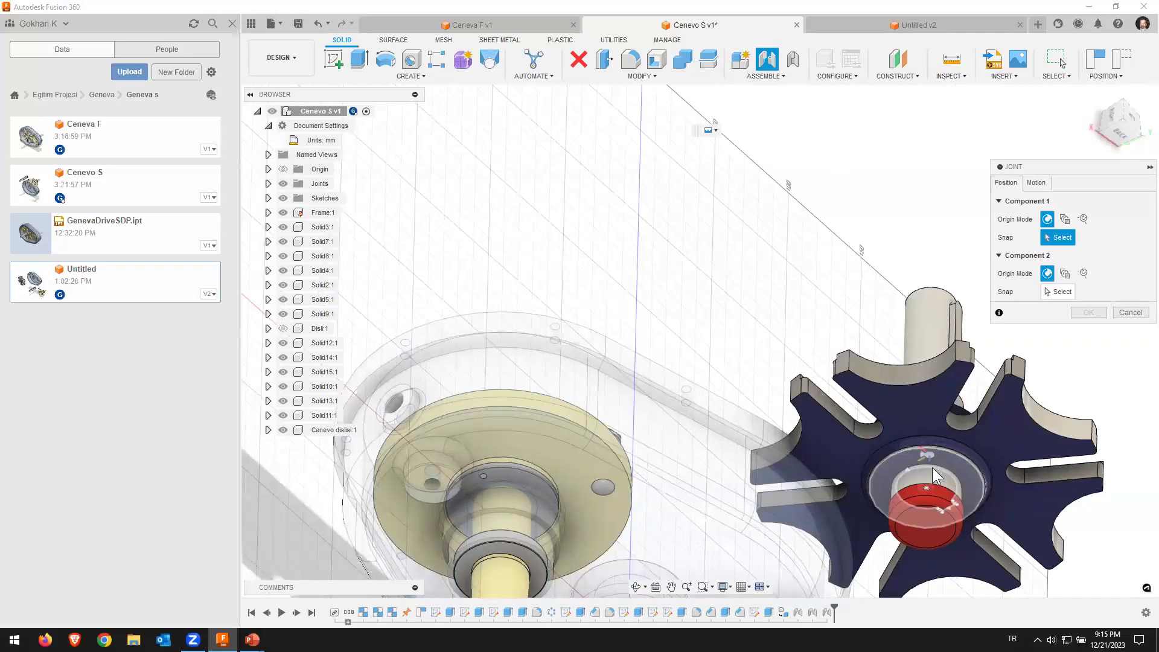
scroll(932, 468, "up", 2)
scroll(932, 462, "up", 2)
scroll(948, 480, "up", 5)
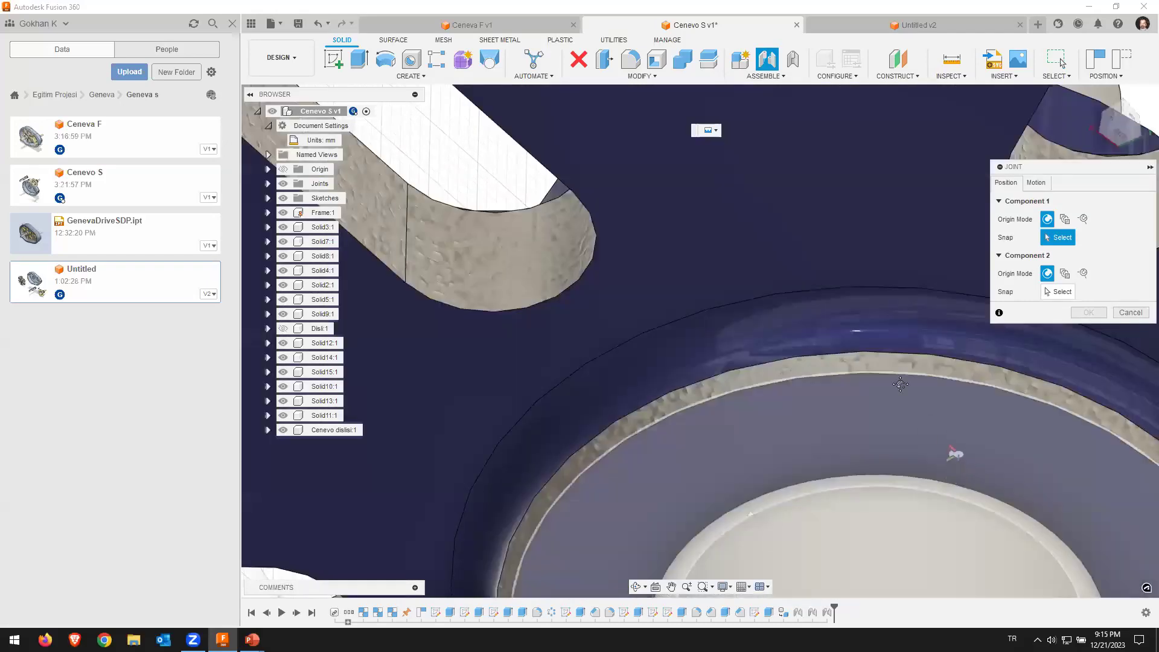
middle_click_drag(955, 489, 887, 238, "shift")
scroll(879, 241, "down", 3)
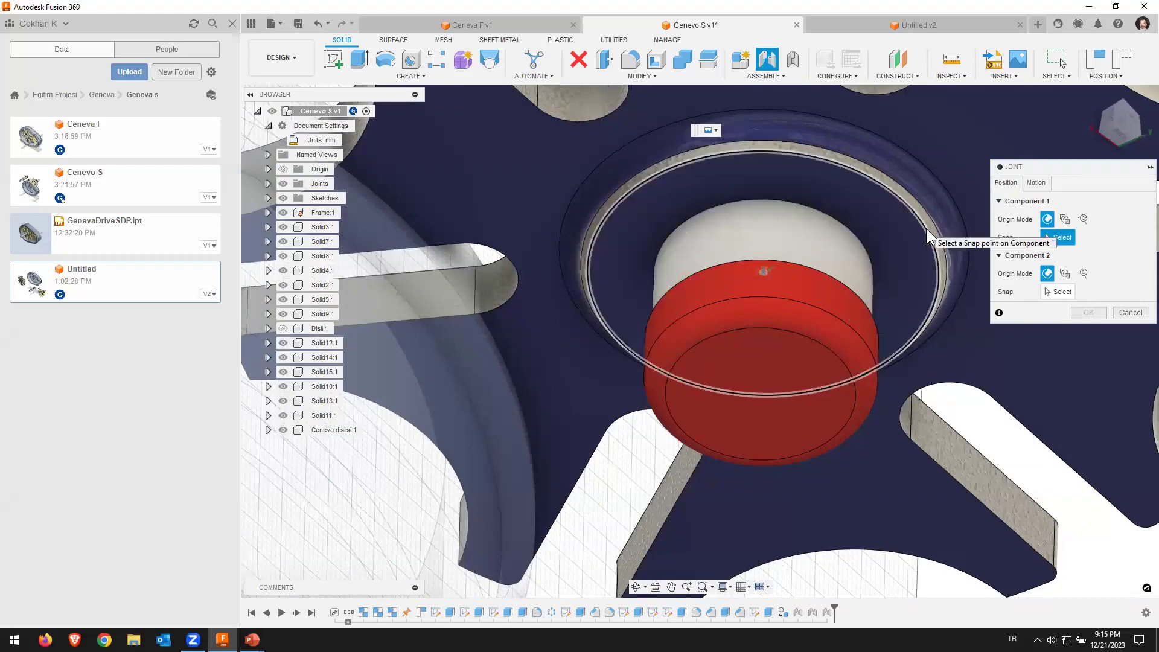
left_click(908, 227)
Step: Snap the wheel to the Frame housing post, toggle Flip twice, and apply the joint
mouse_move(653, 255)
middle_mouse_down("shift")
mouse_move(644, 314)
mouse_move(659, 473)
mouse_move(710, 448)
middle_mouse_up("shift")
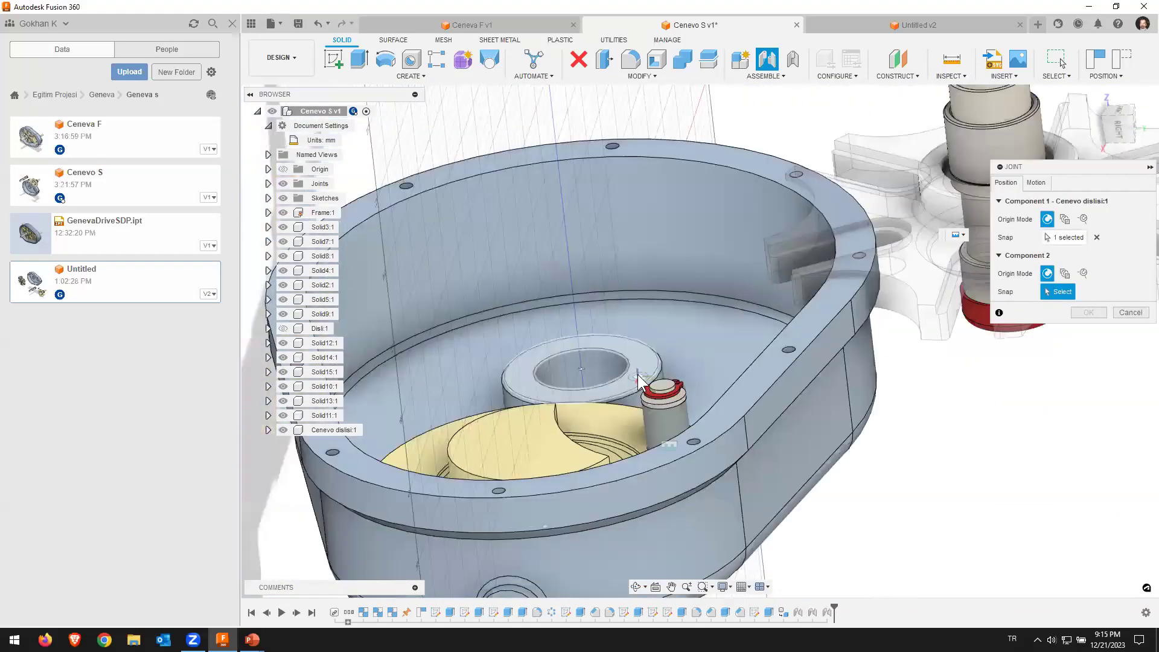
left_click(627, 369)
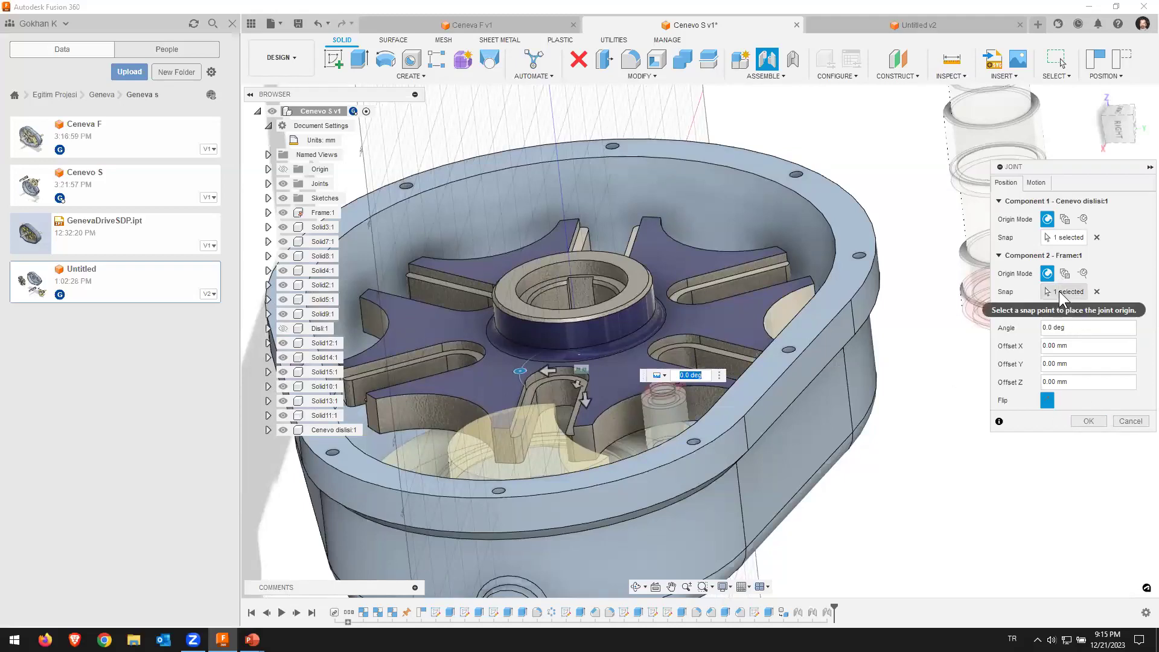
left_click(1050, 400)
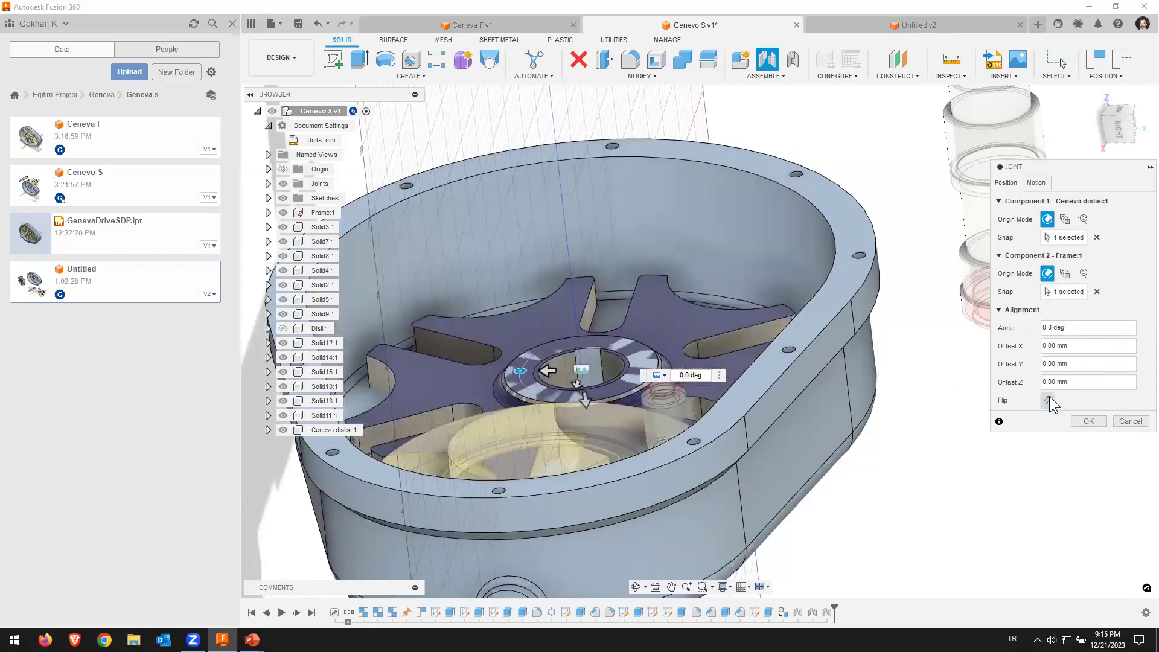
left_click(1049, 400)
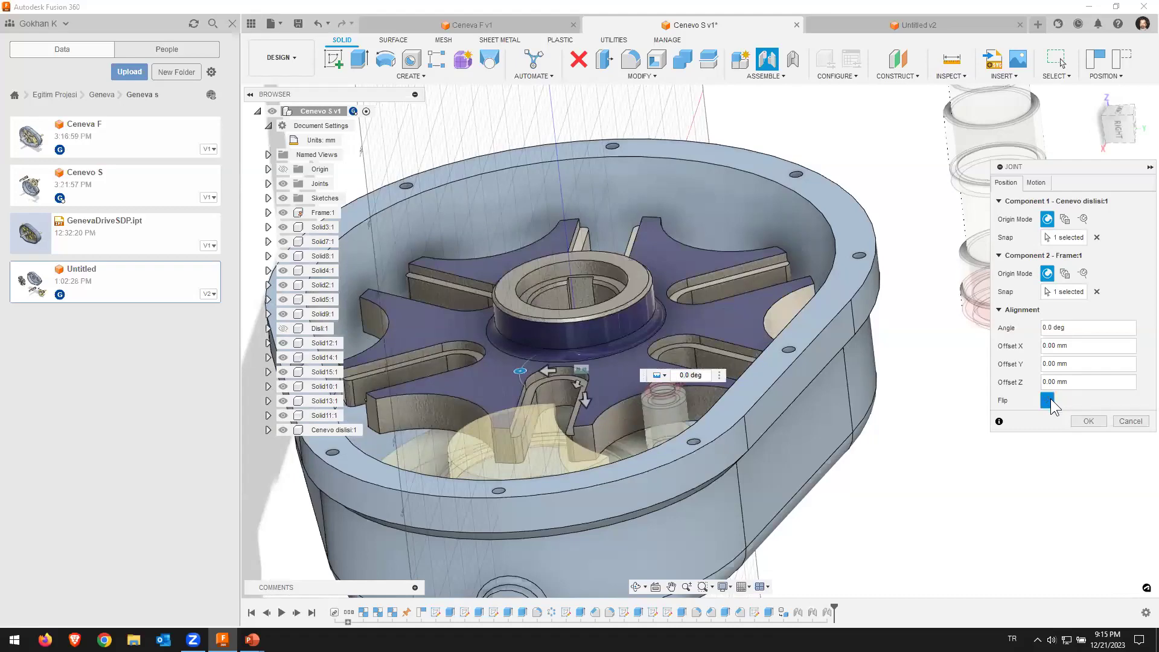
left_click(1091, 421)
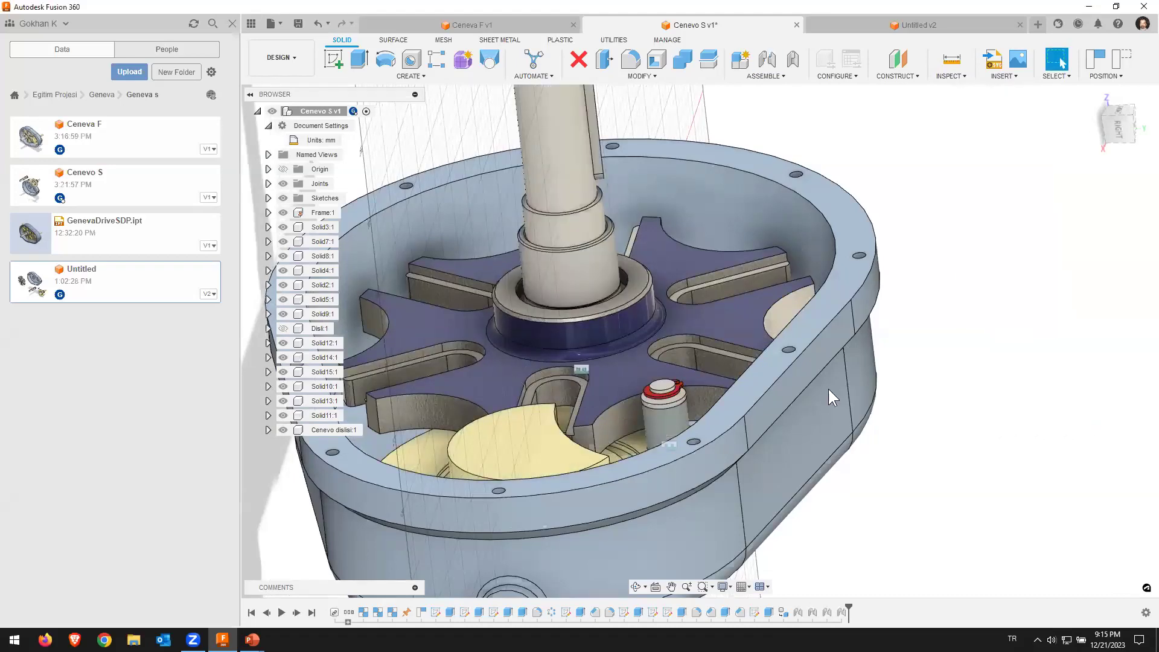
Step: Drag the yellow drive wheel to test how the mechanism turns
mouse_move(667, 363)
middle_mouse_down("shift")
mouse_move(699, 399)
mouse_move(643, 498)
middle_mouse_up("shift")
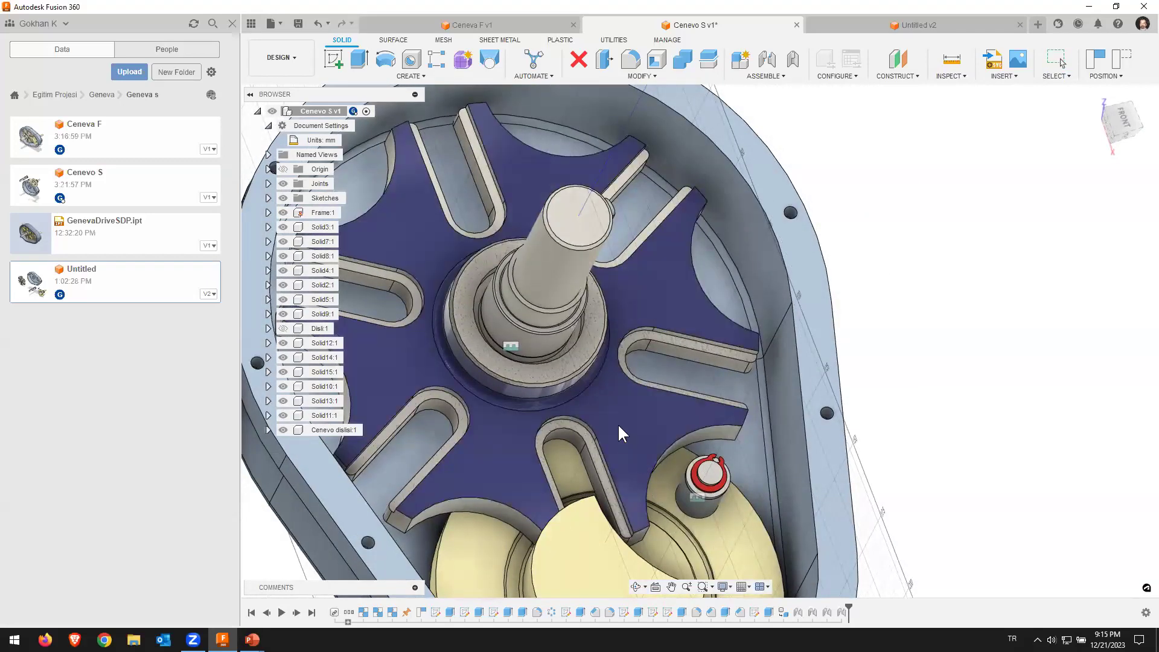
middle_click_drag(619, 426, 591, 367, "shift")
mouse_move(589, 341)
middle_mouse_down("shift")
mouse_move(590, 316)
mouse_move(517, 302)
mouse_move(658, 461)
mouse_move(608, 385)
mouse_move(687, 318)
middle_mouse_up("shift")
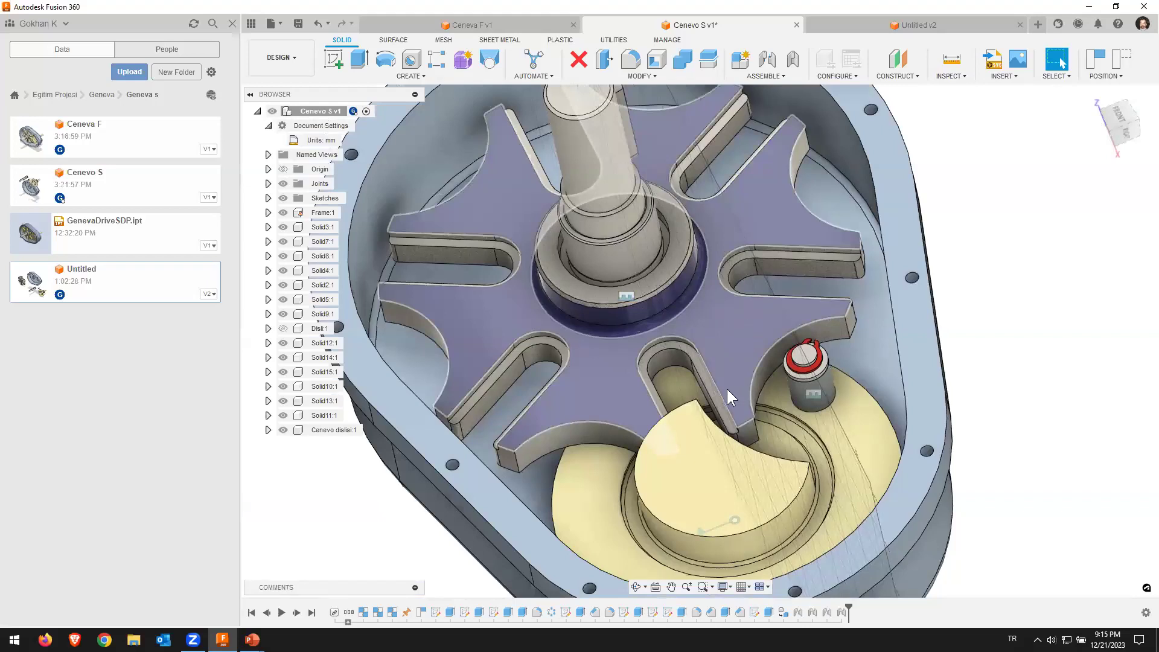
left_click(727, 393)
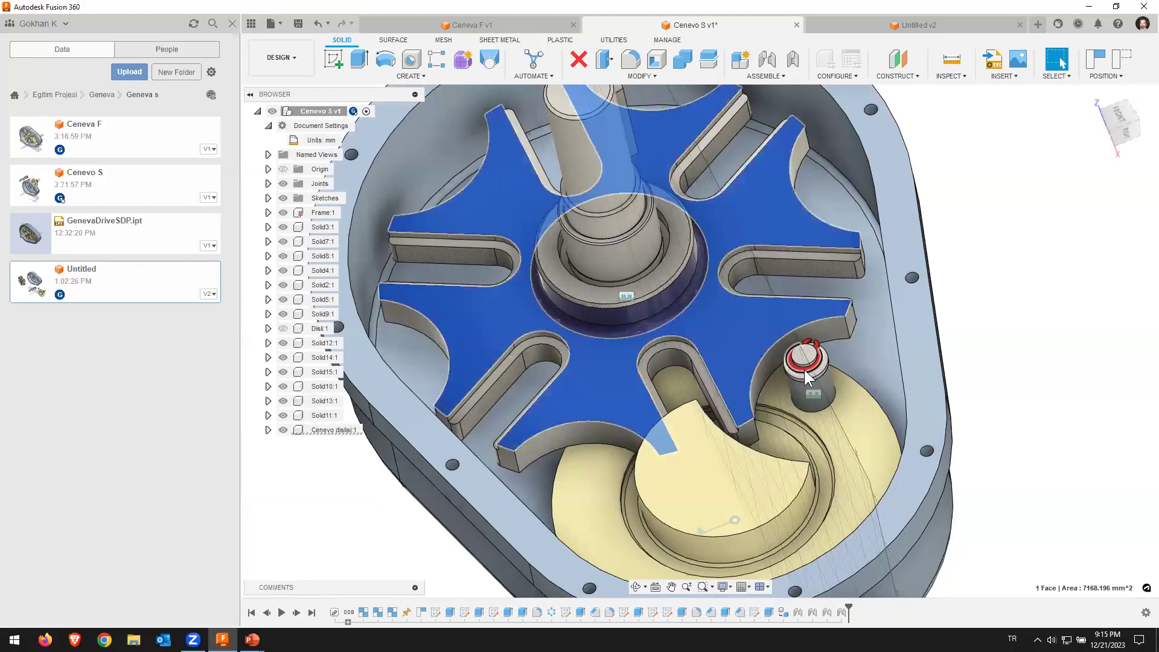
mouse_move(818, 371)
left_mouse_down()
mouse_move(693, 617)
mouse_move(841, 398)
left_mouse_up()
left_click(779, 342)
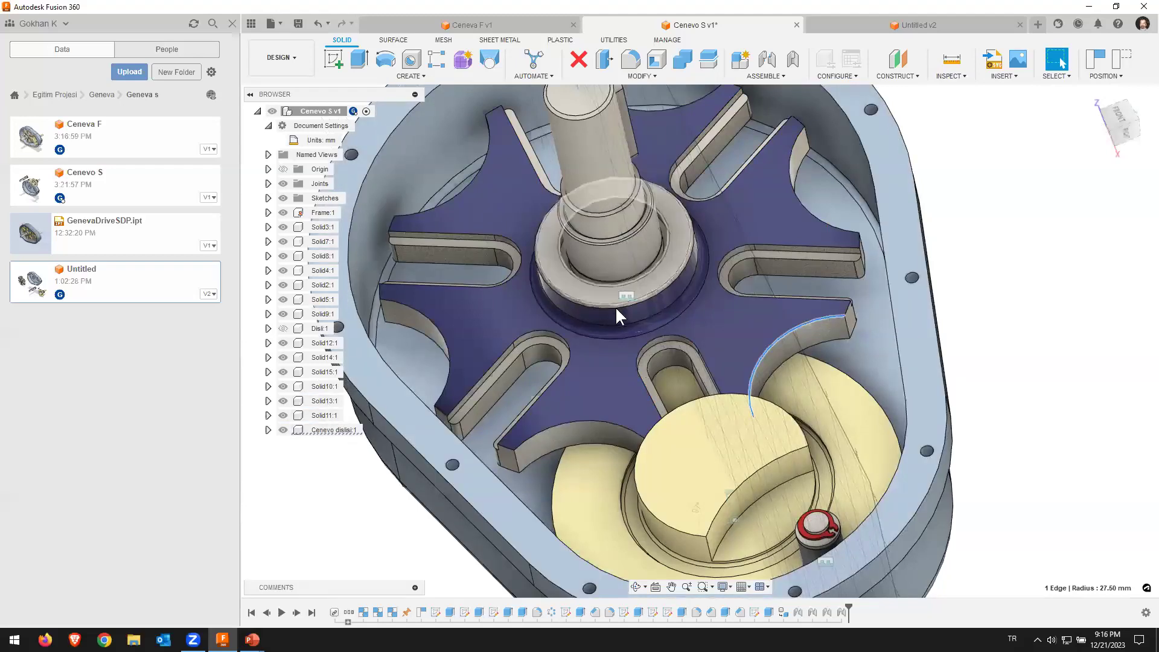
Step: Expand the Browser's Joints list and bring up the actions for Rigid 7
left_click(268, 431)
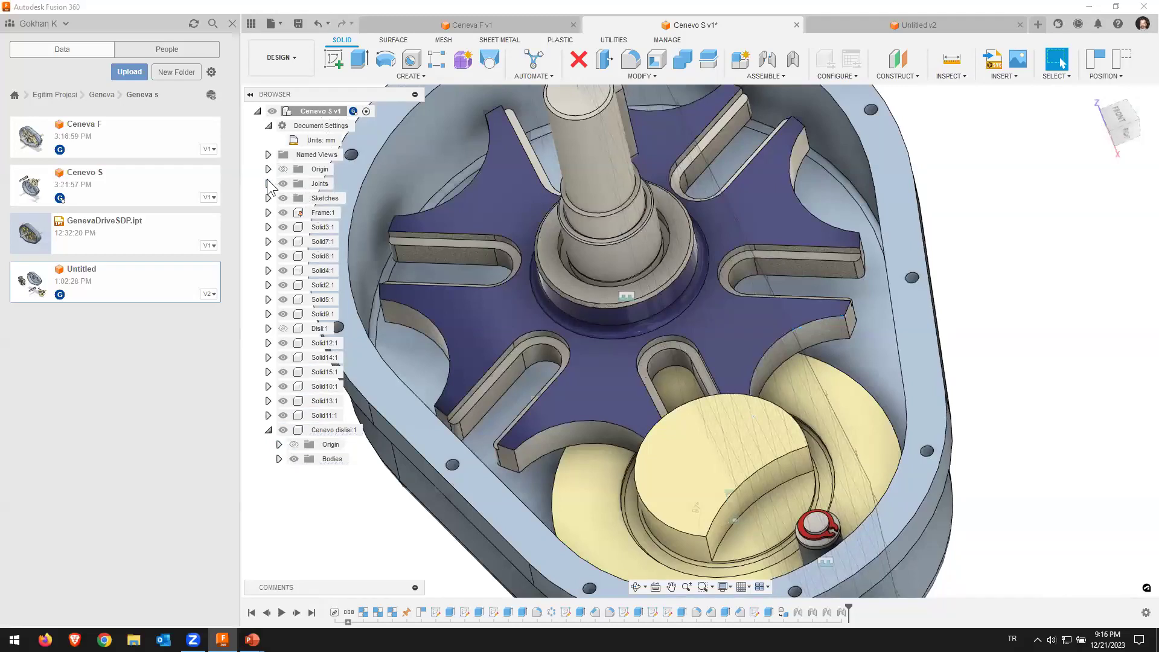
left_click(269, 183)
left_click(324, 286)
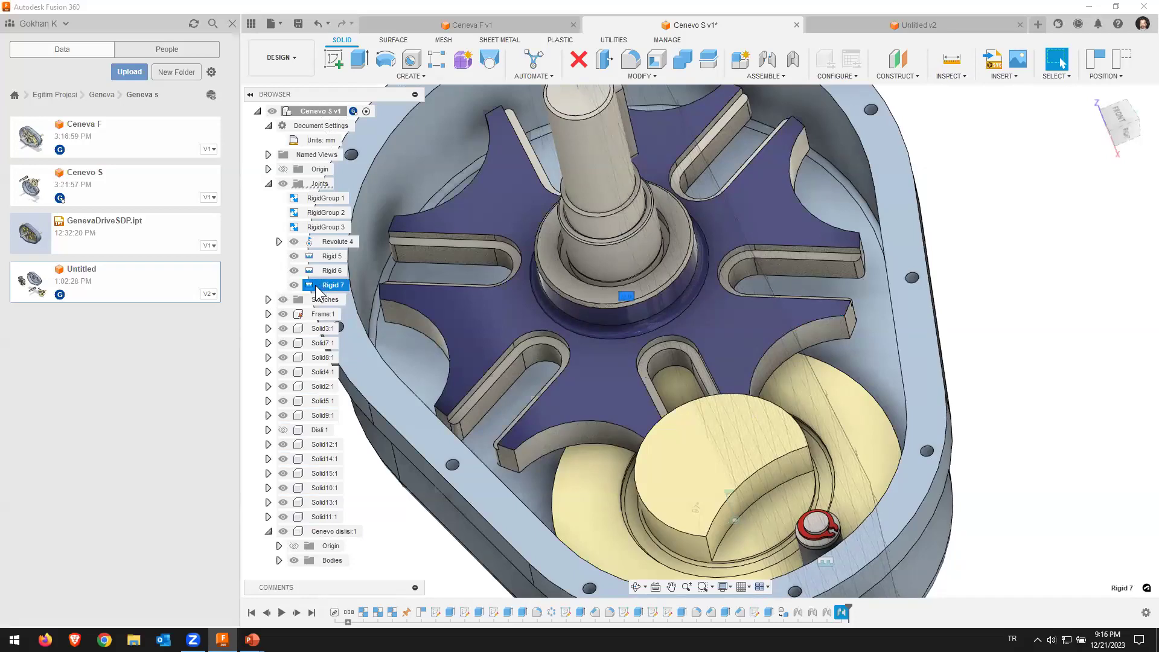
right_click(319, 291)
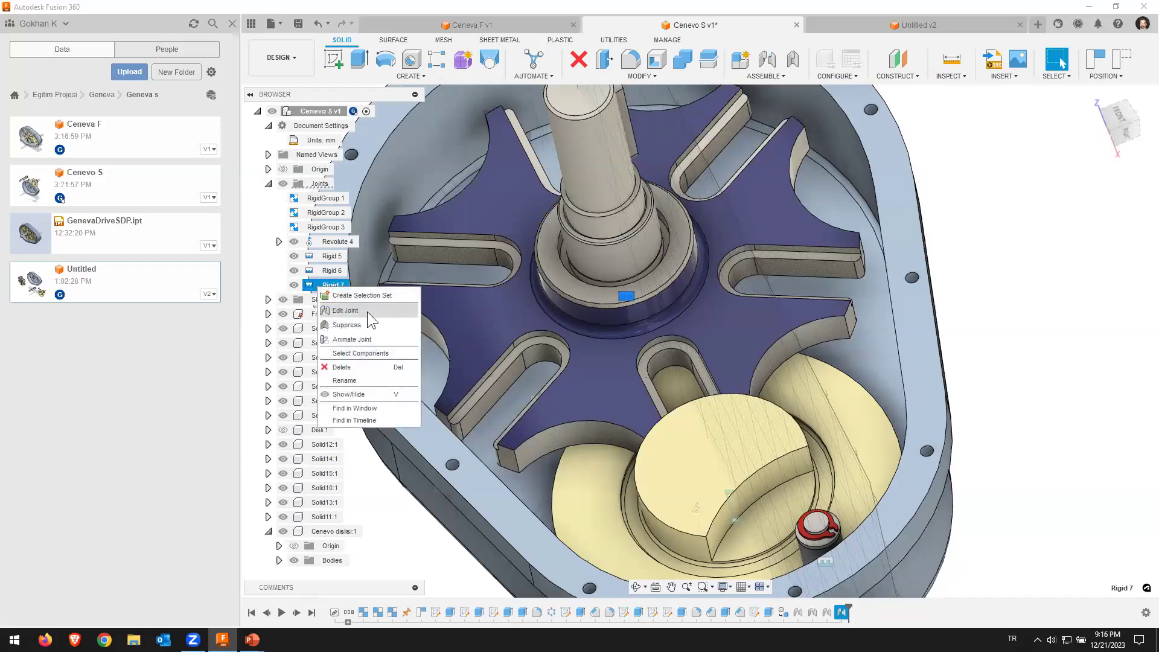
Step: Edit Rigid 7 so its motion type is Revolute
key("Escape")
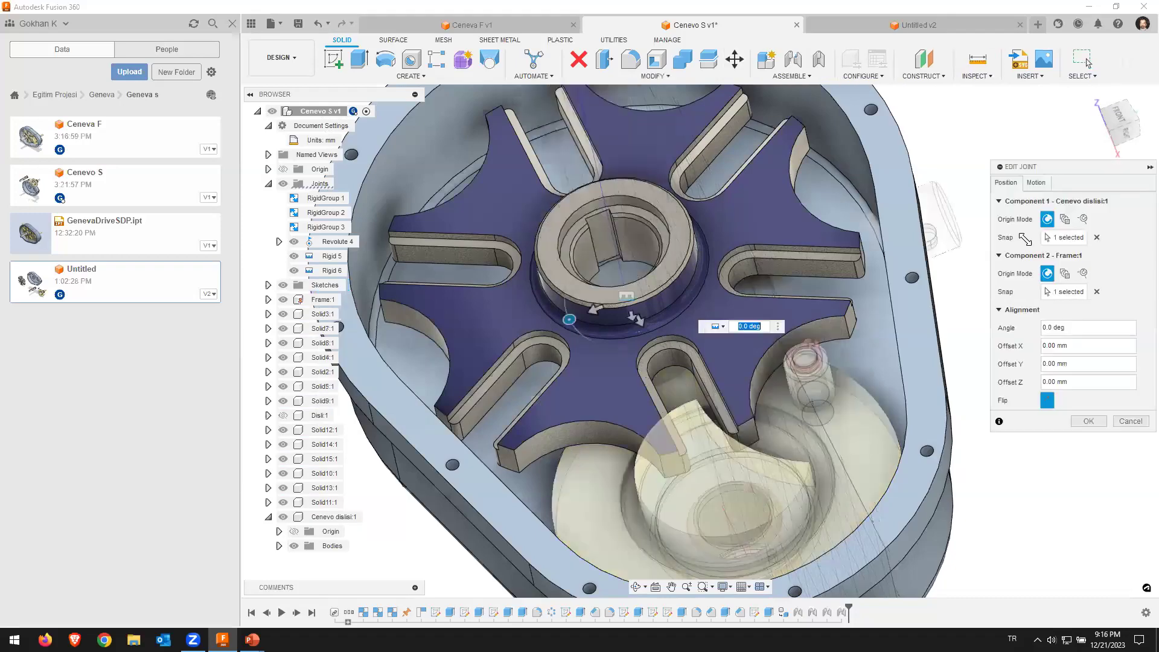
left_click(1035, 182)
left_click(1087, 201)
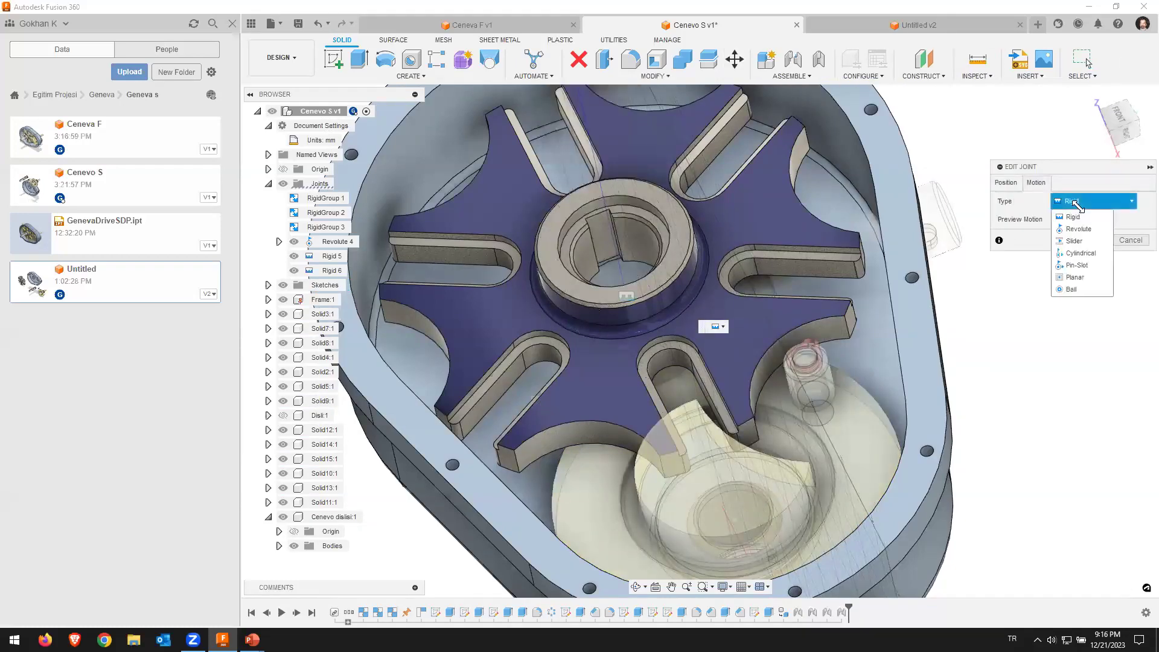
left_click(1078, 229)
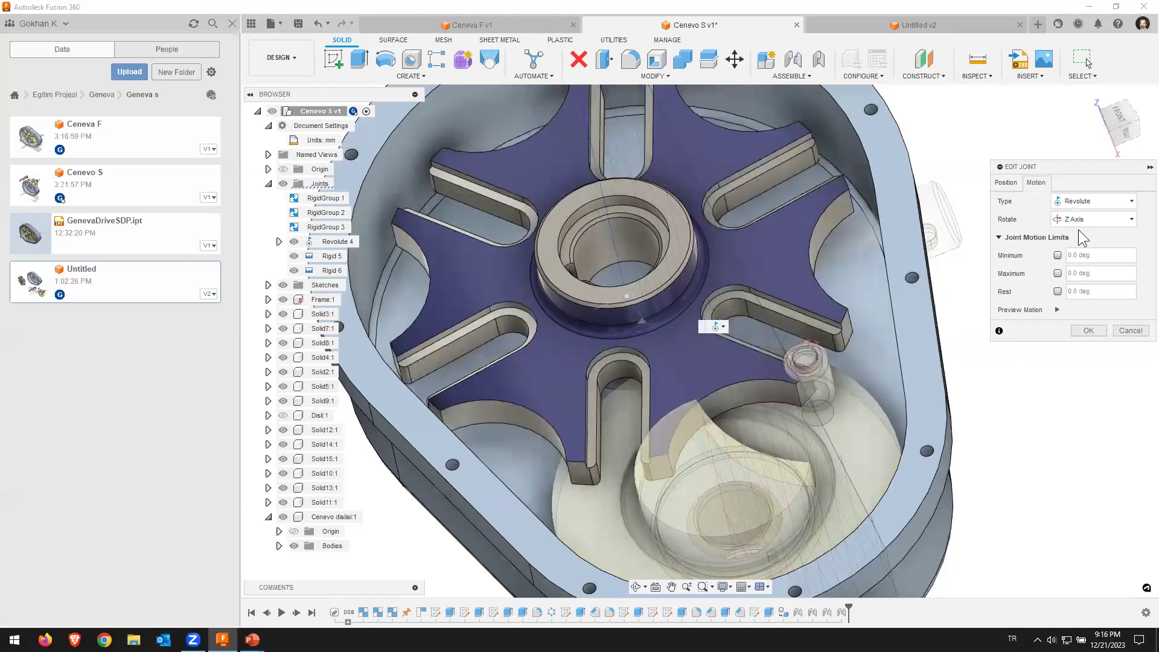
left_click(1088, 331)
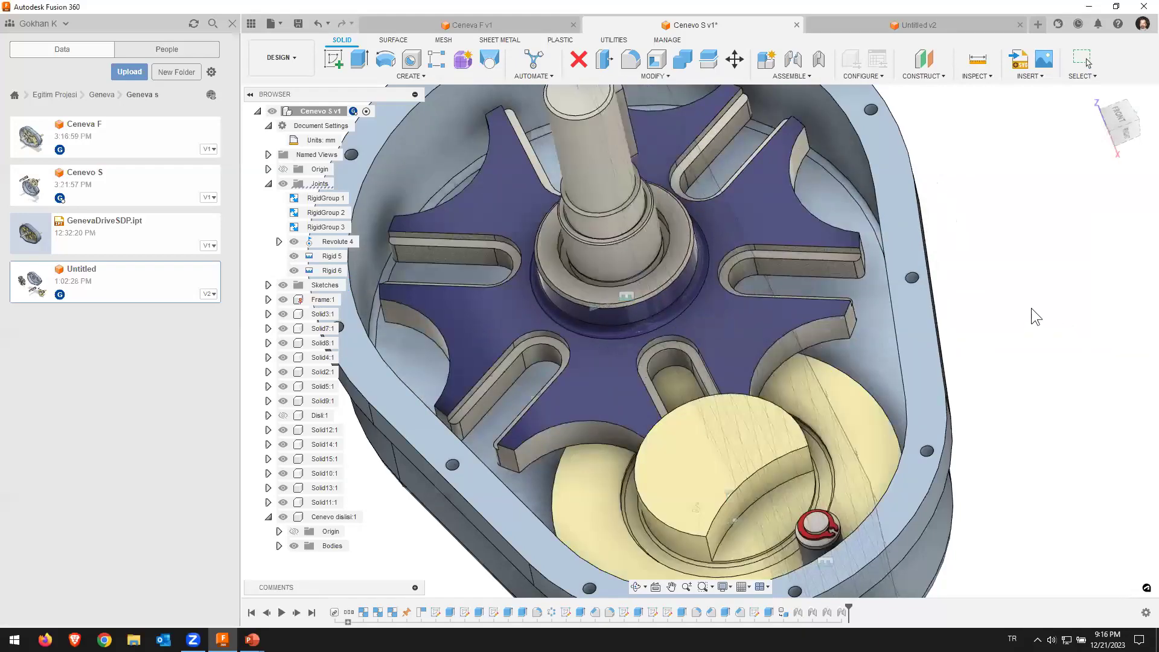
scroll(743, 251, "down", 2)
Step: Drag the yellow driver disc to turn the Geneva wheel about its shaft
scroll(670, 250, "down", 2)
scroll(686, 213, "down", 3)
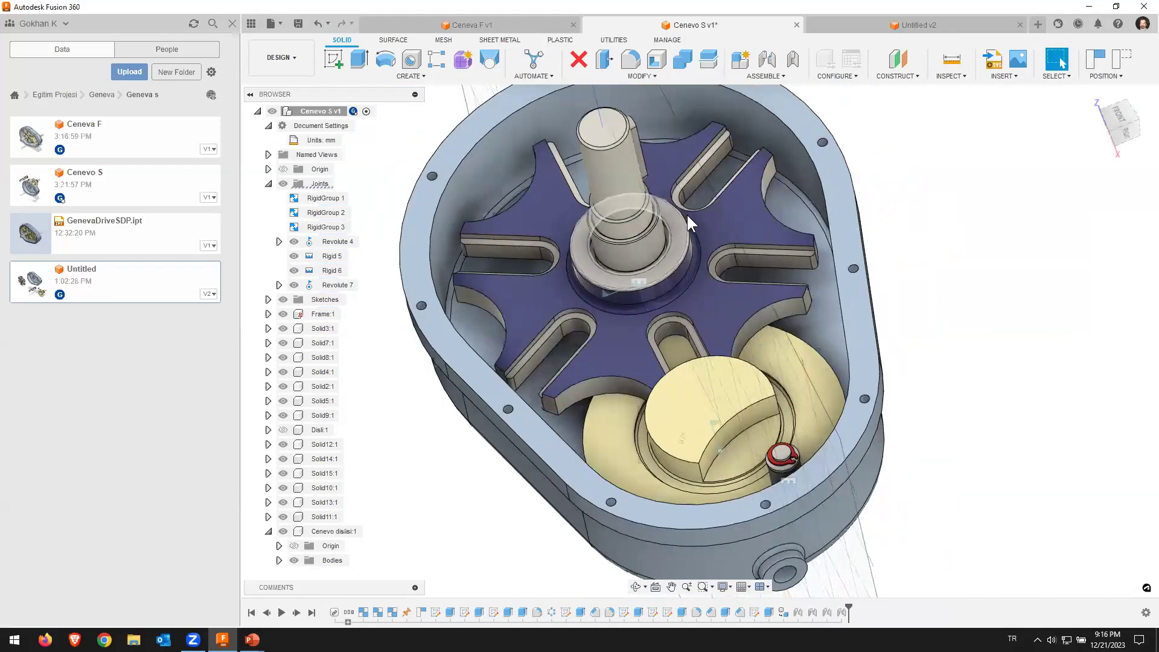
scroll(626, 248, "down", 2)
middle_click_drag(626, 248, 628, 257)
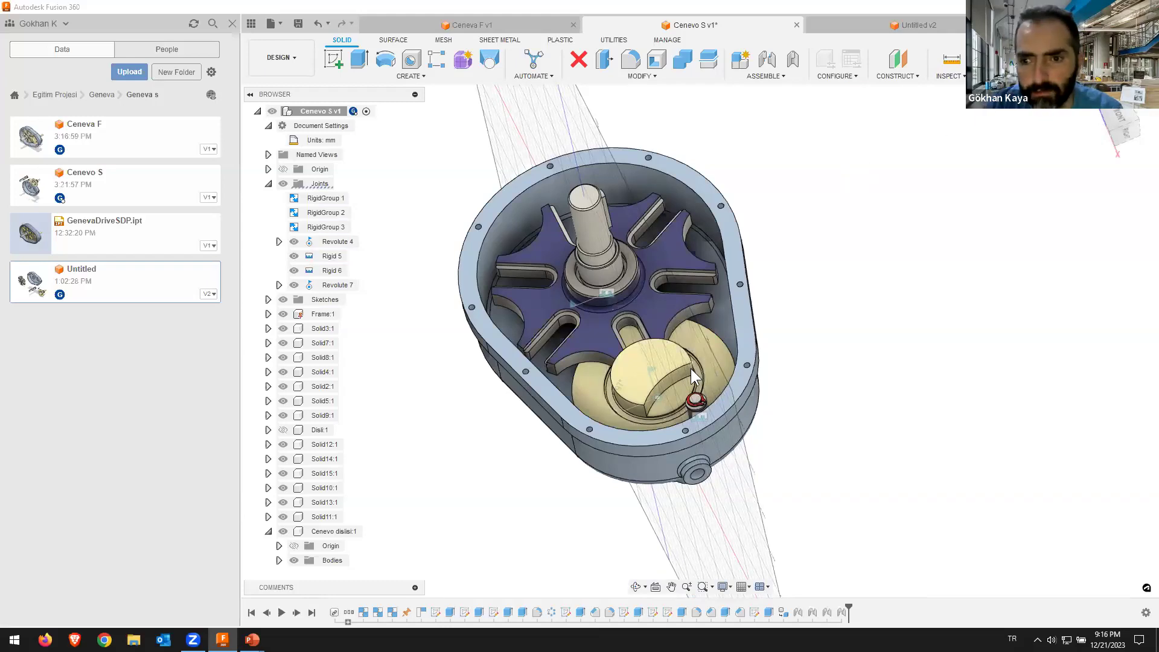
left_click_drag(694, 370, 635, 427)
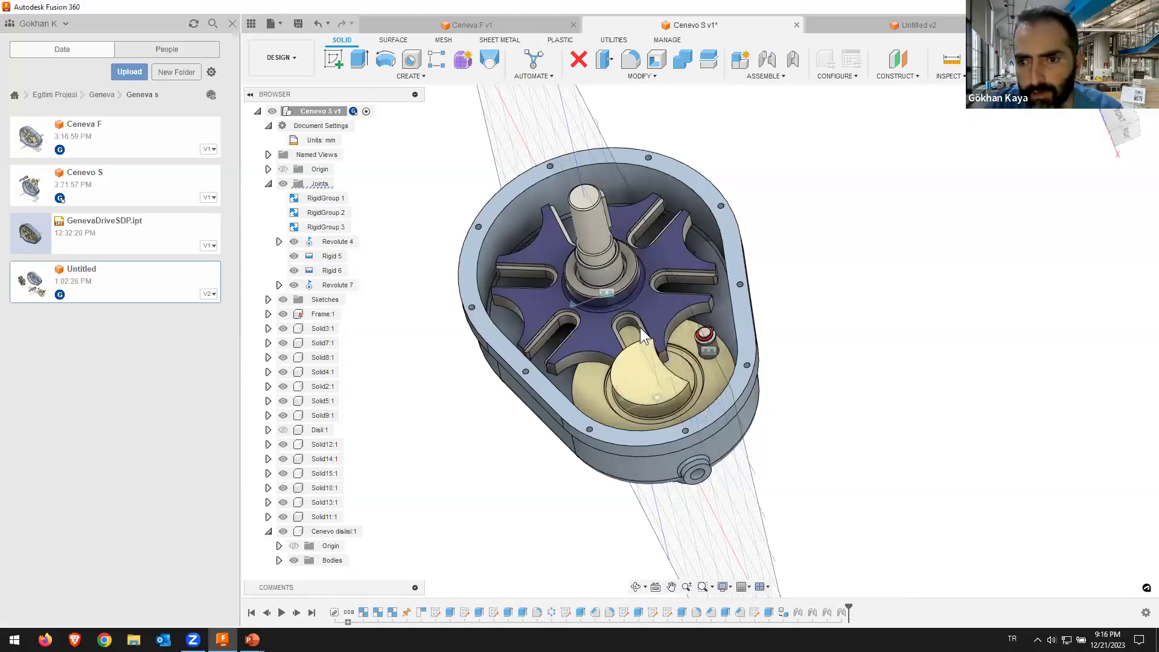
mouse_move(578, 314)
left_mouse_down()
mouse_move(570, 287)
mouse_move(672, 382)
mouse_move(629, 336)
mouse_move(647, 313)
left_mouse_up()
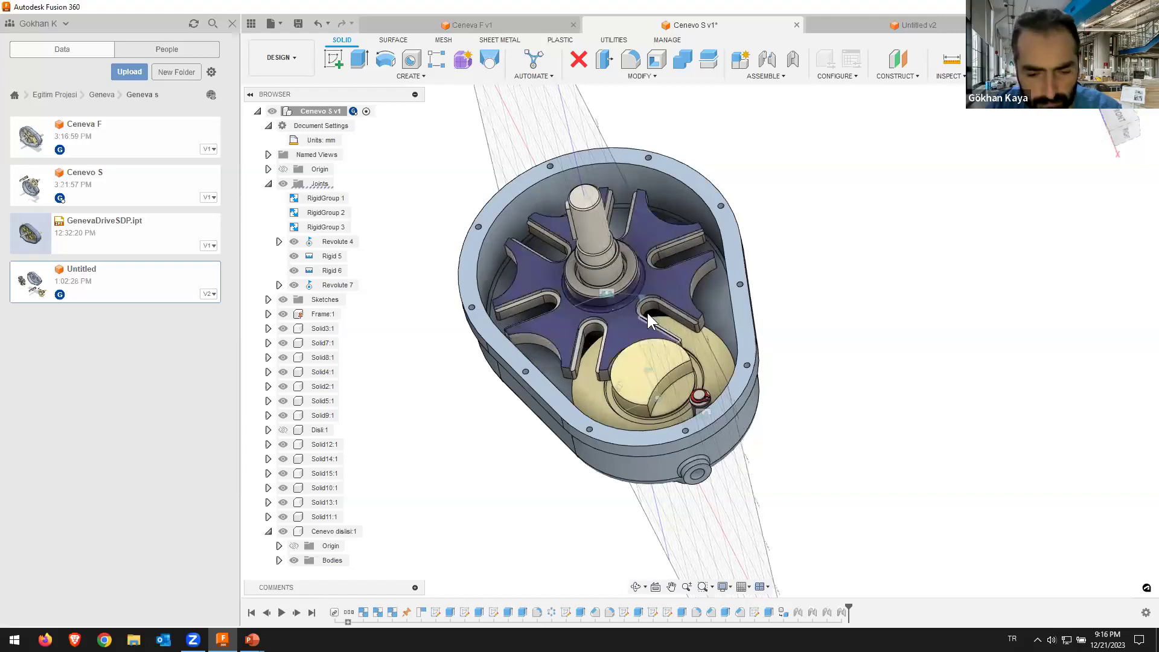
mouse_move(647, 313)
middle_mouse_down("shift")
mouse_move(684, 355)
mouse_move(676, 370)
mouse_move(668, 364)
middle_mouse_up("shift")
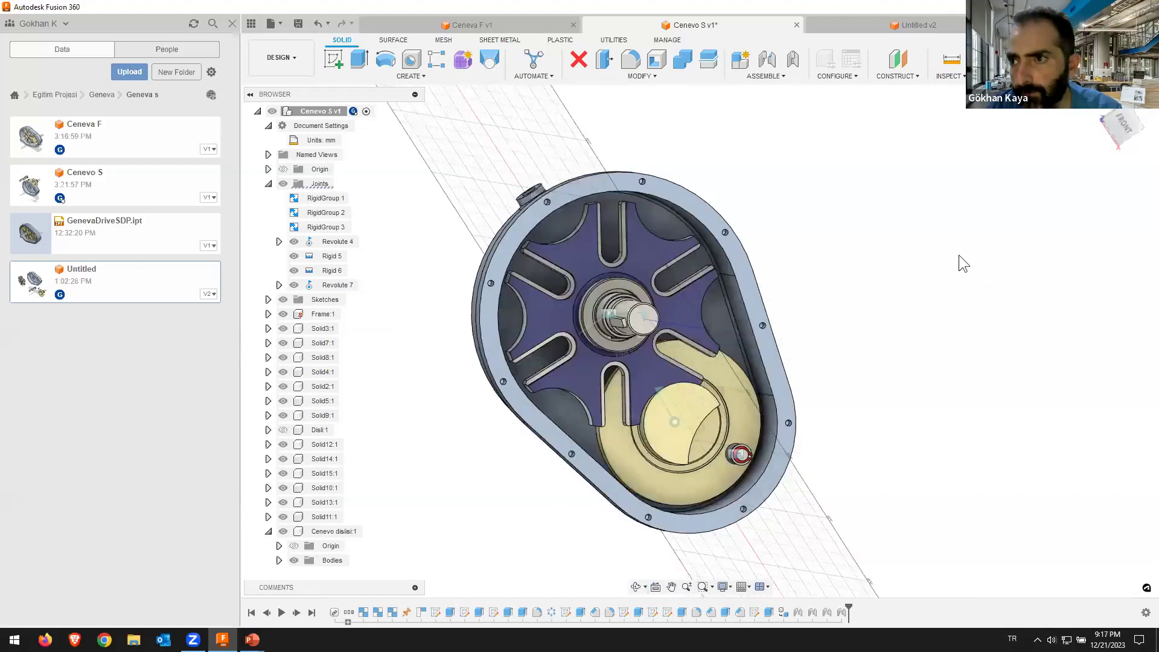
Step: From the front view, turn the driver disc again and orbit into a tilted perspective
left_click(1118, 125)
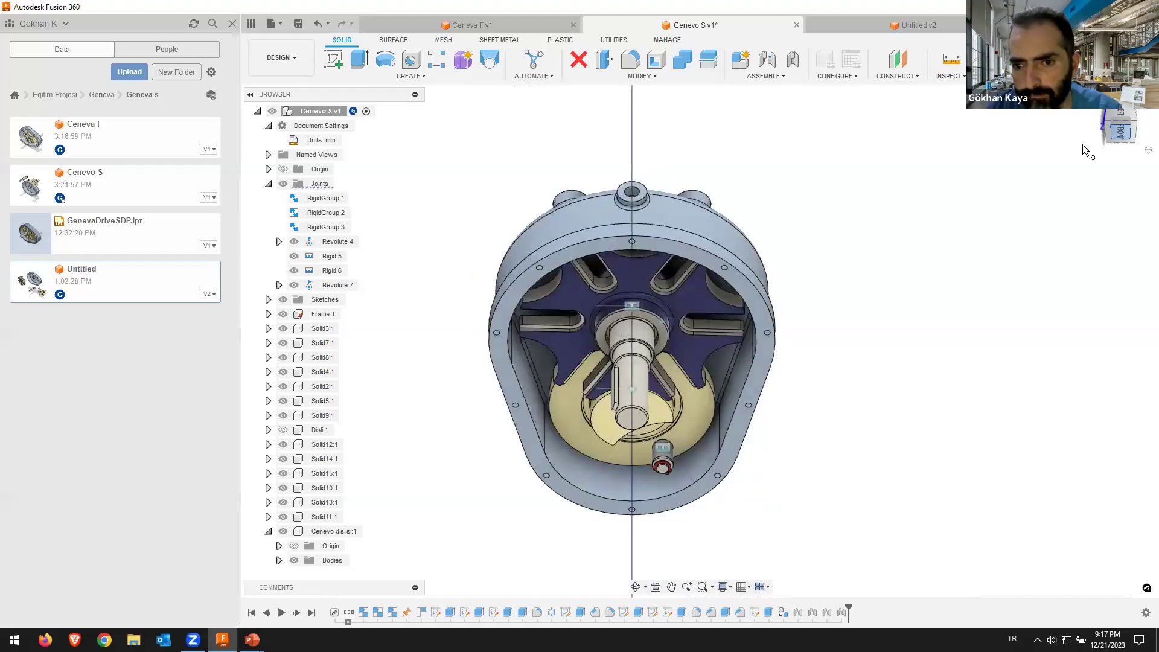
scroll(636, 348, "up", 3)
scroll(651, 343, "up", 2)
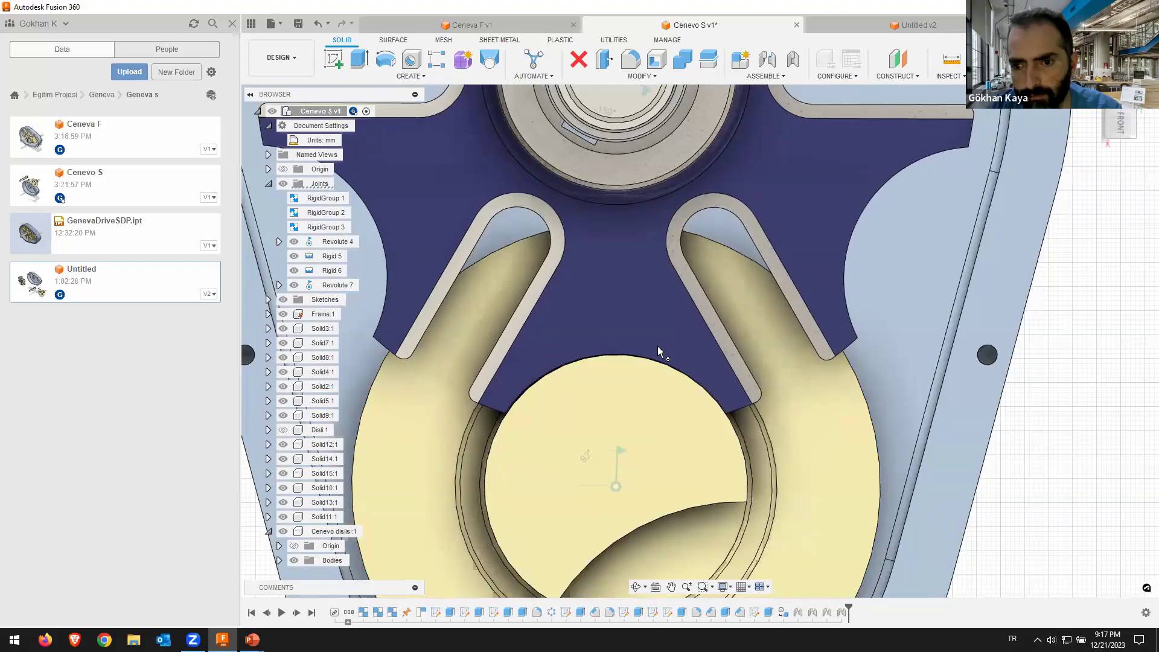
left_click(798, 284)
scroll(797, 289, "down", 5)
key("Escape")
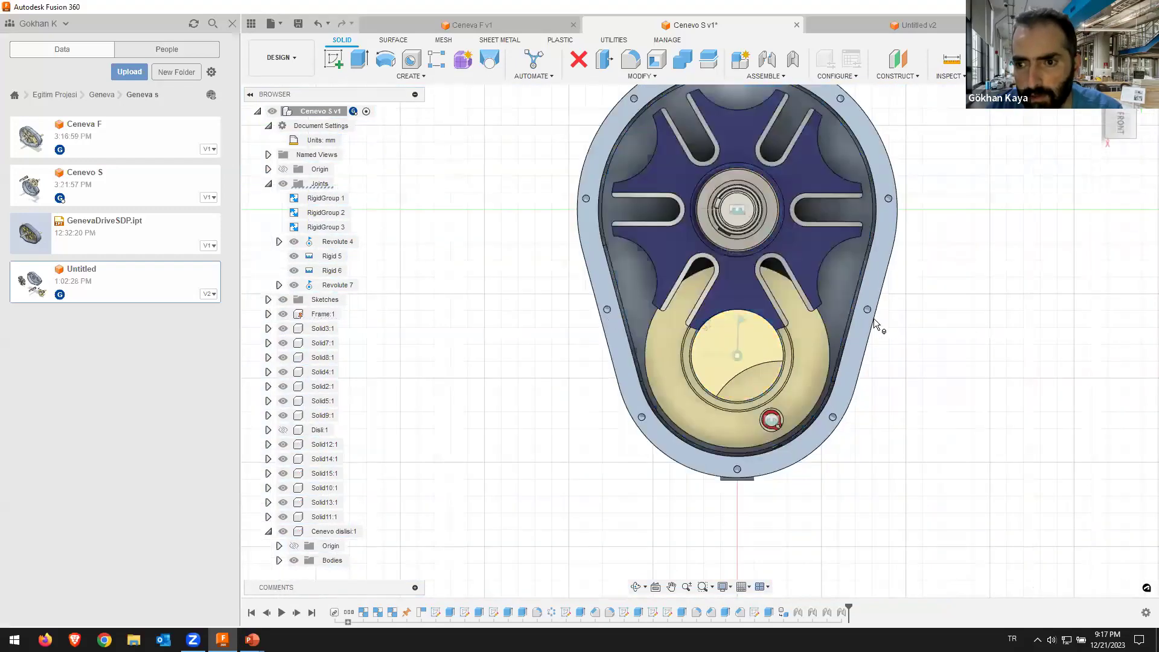
left_click_drag(737, 380, 770, 389)
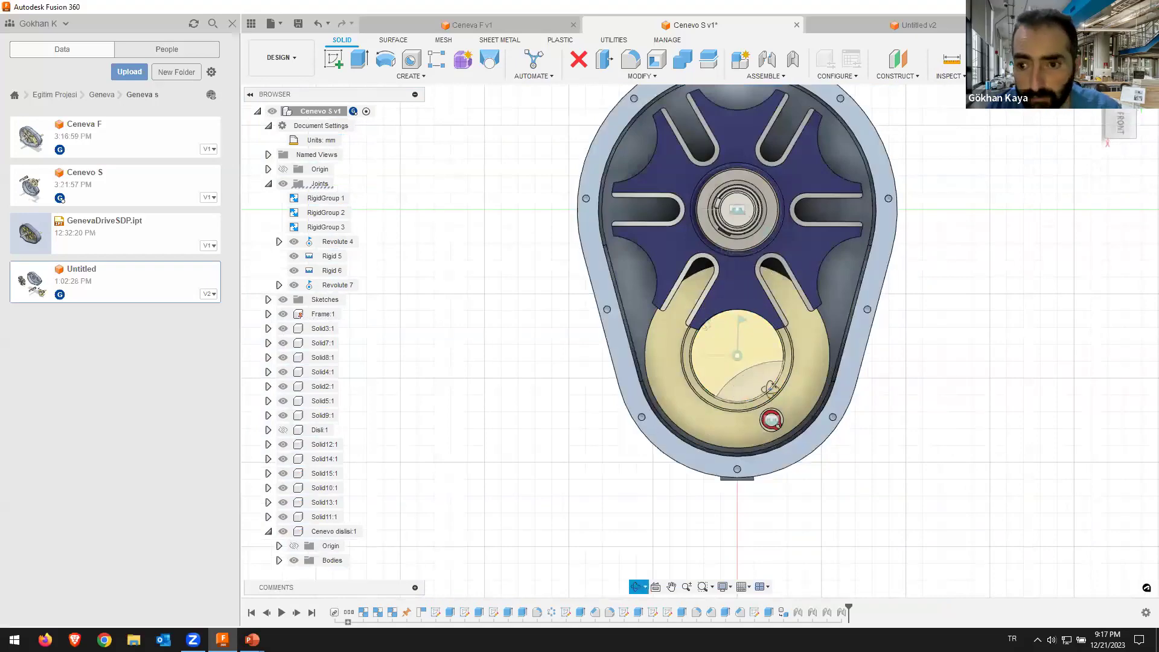
middle_click_drag(770, 389, 779, 272, "shift")
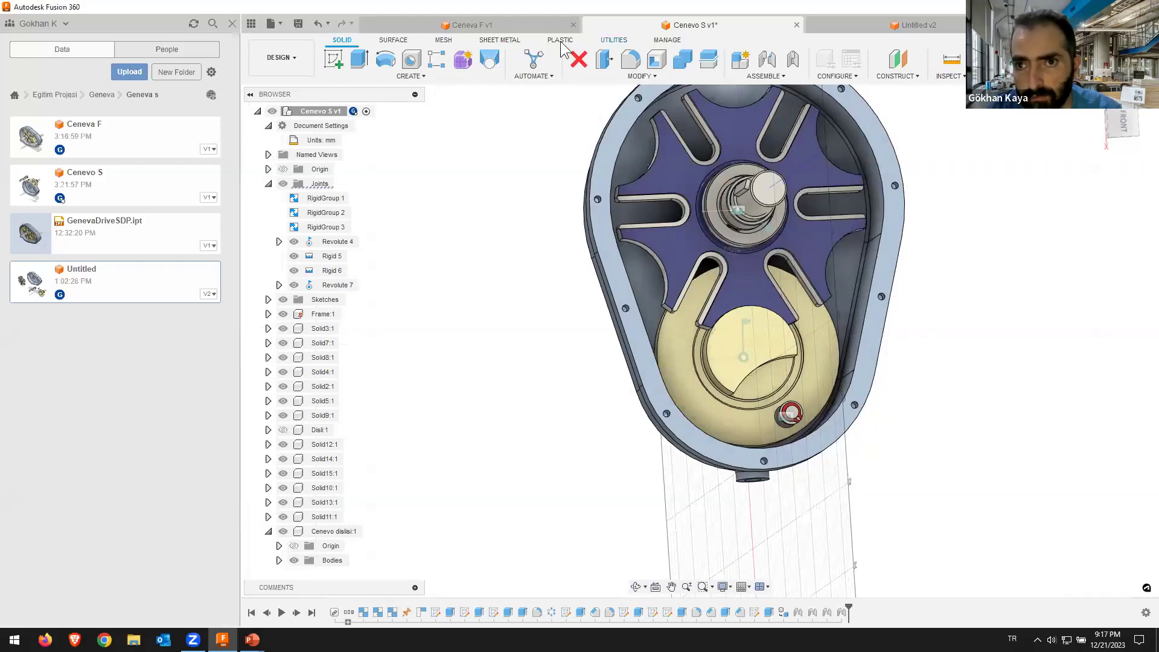
Step: Run an Interference check on the yellow disc and Geneva wheel, finding an 8.563 mm^3 overlap
left_click(614, 40)
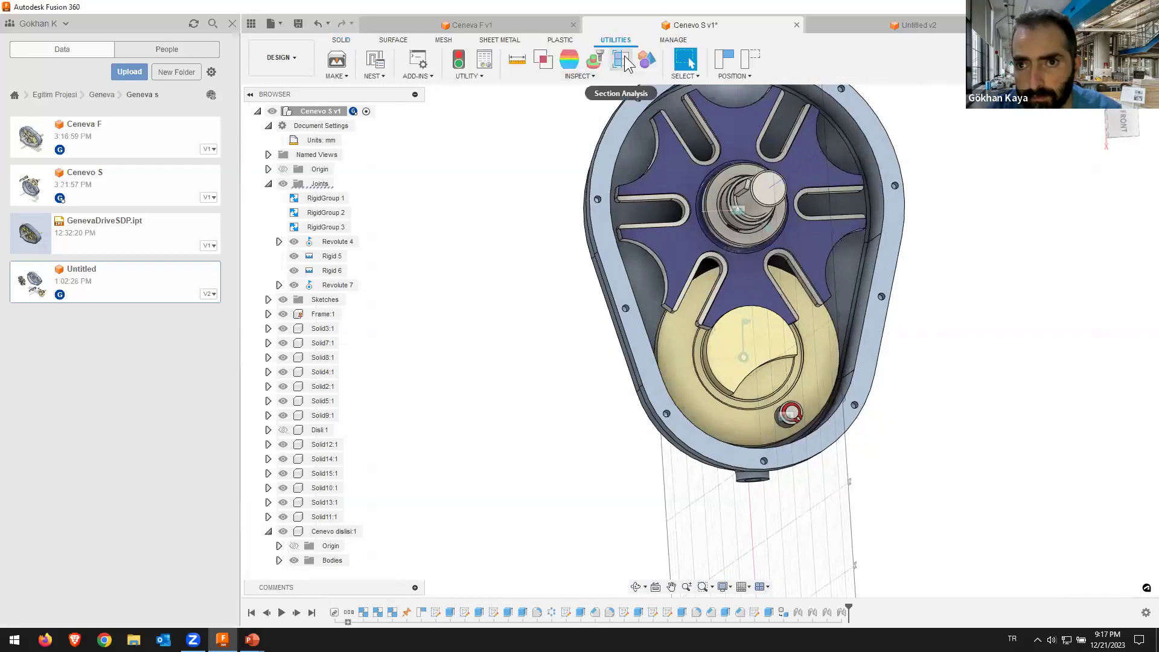
left_click(543, 62)
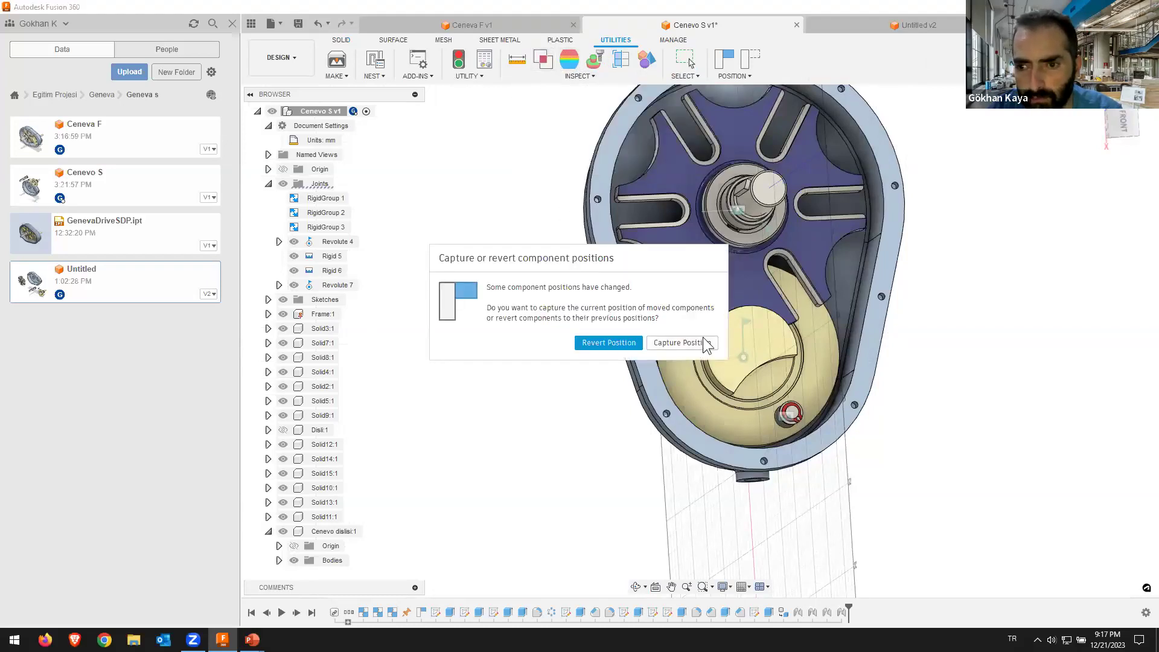
left_click(692, 344)
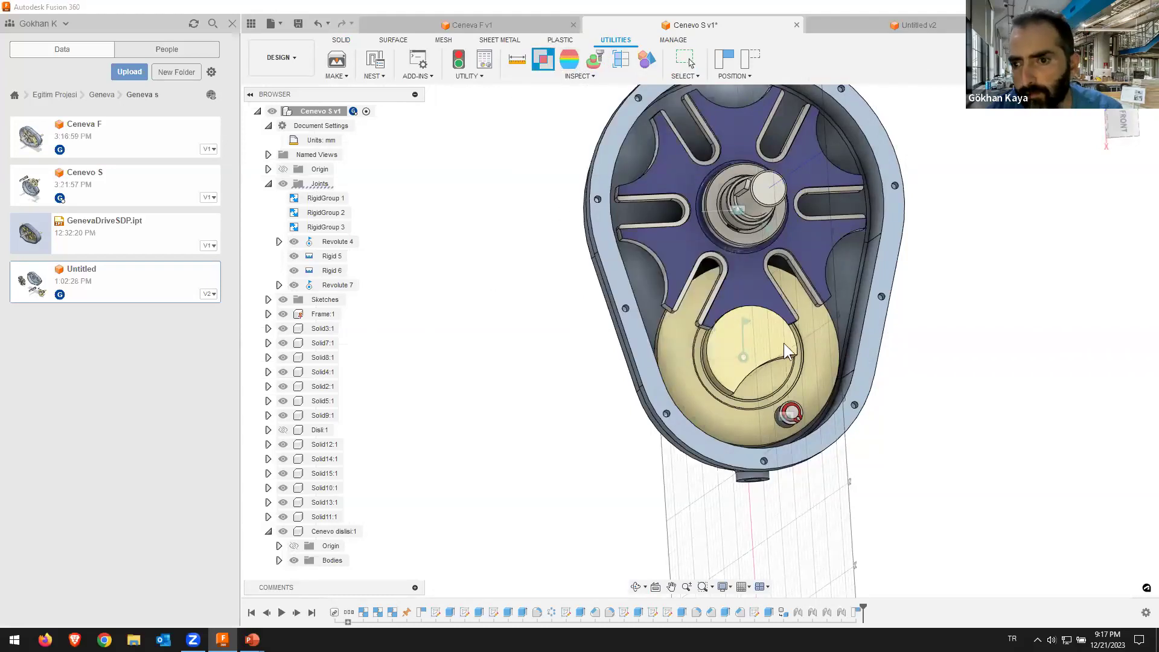
left_click(781, 339)
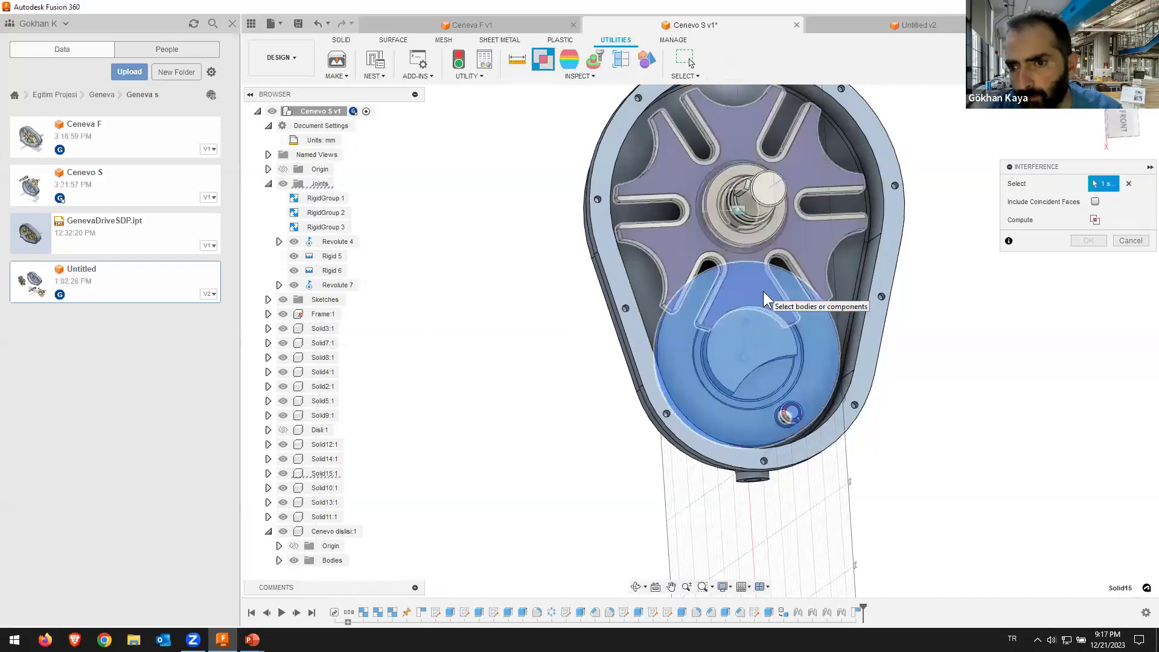
left_click(763, 291)
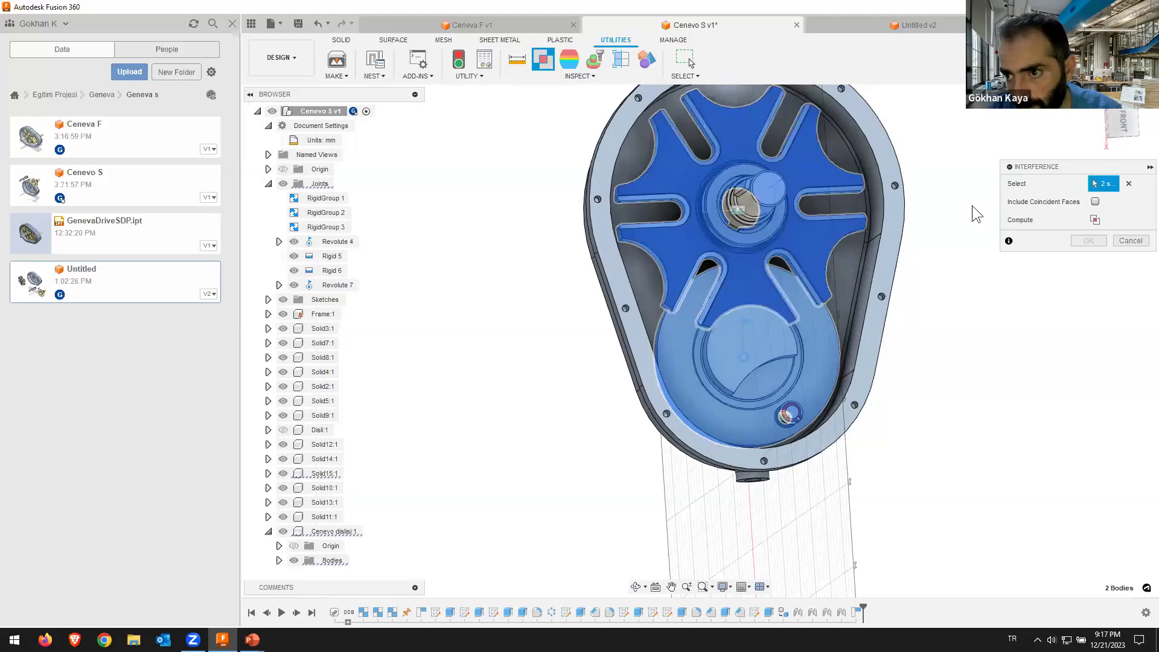
left_click(1056, 215)
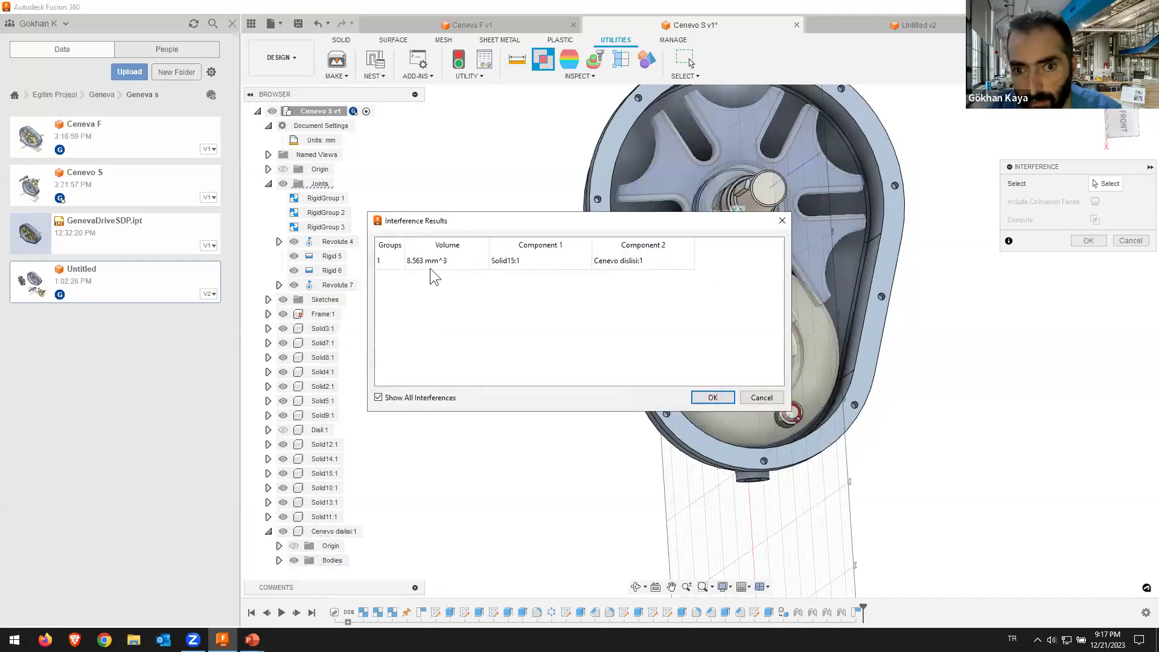
left_click(423, 266)
left_click(773, 393)
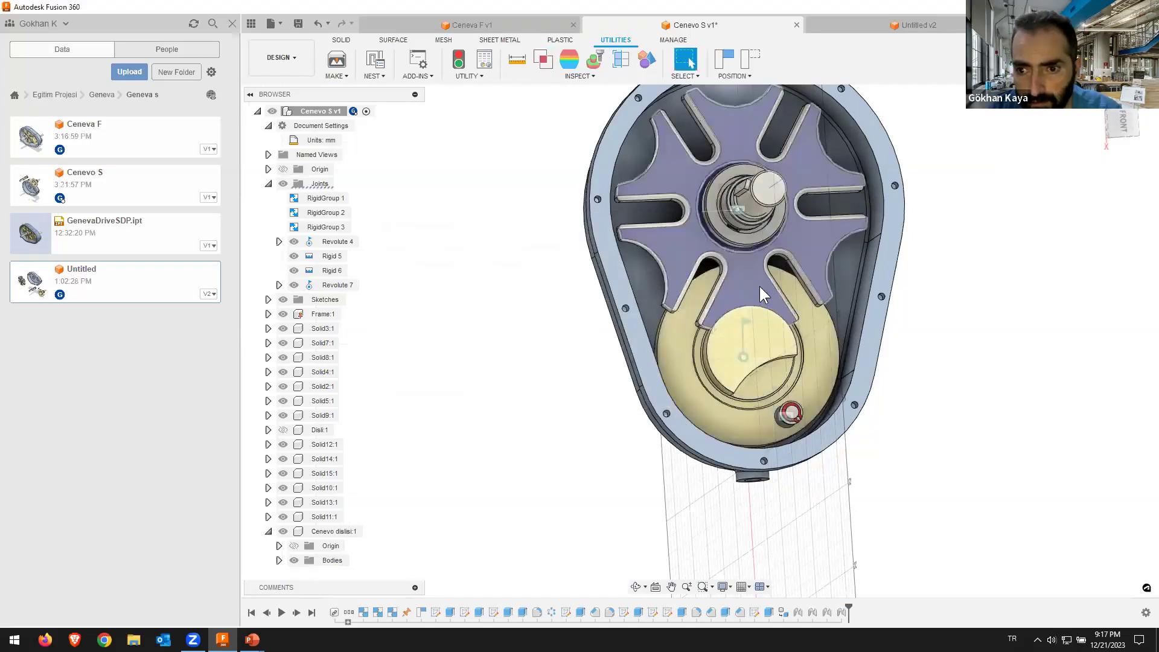
Step: Zoom and pan in on the wheel's slot area where the overlap occurs
scroll(725, 323, "up", 2)
scroll(726, 323, "up", 2)
scroll(831, 277, "up", 3)
scroll(1110, 174, "up", 2)
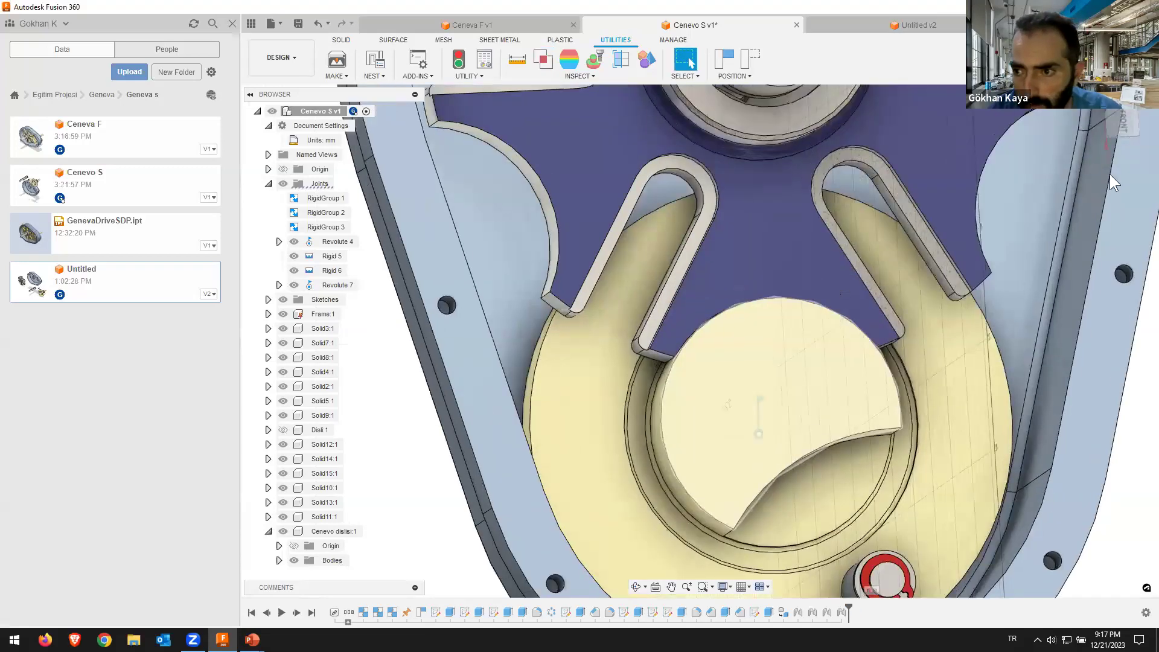
scroll(845, 314, "up", 1)
scroll(832, 338, "down", 2)
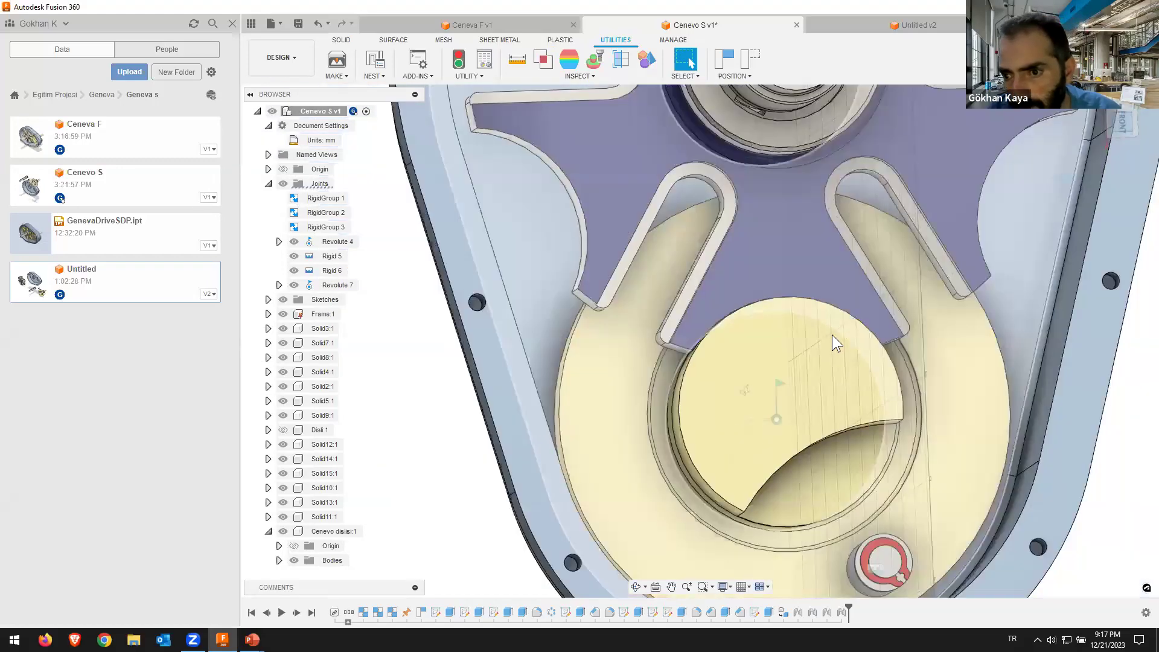
scroll(860, 334, "up", 3)
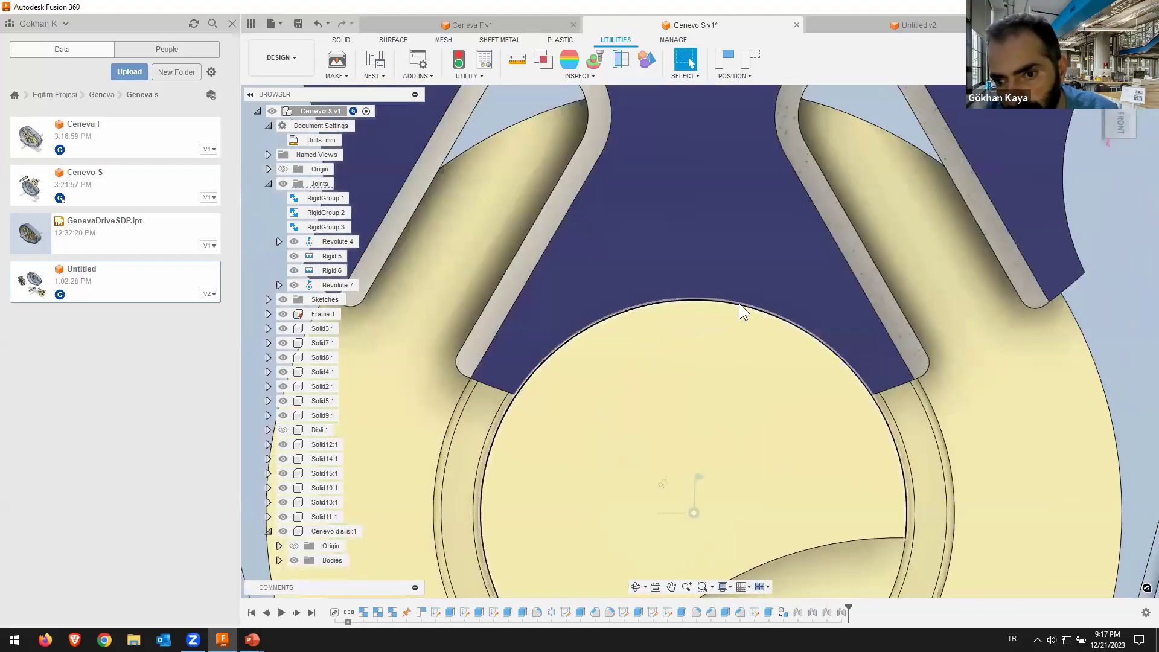
middle_click_drag(628, 272, 597, 216)
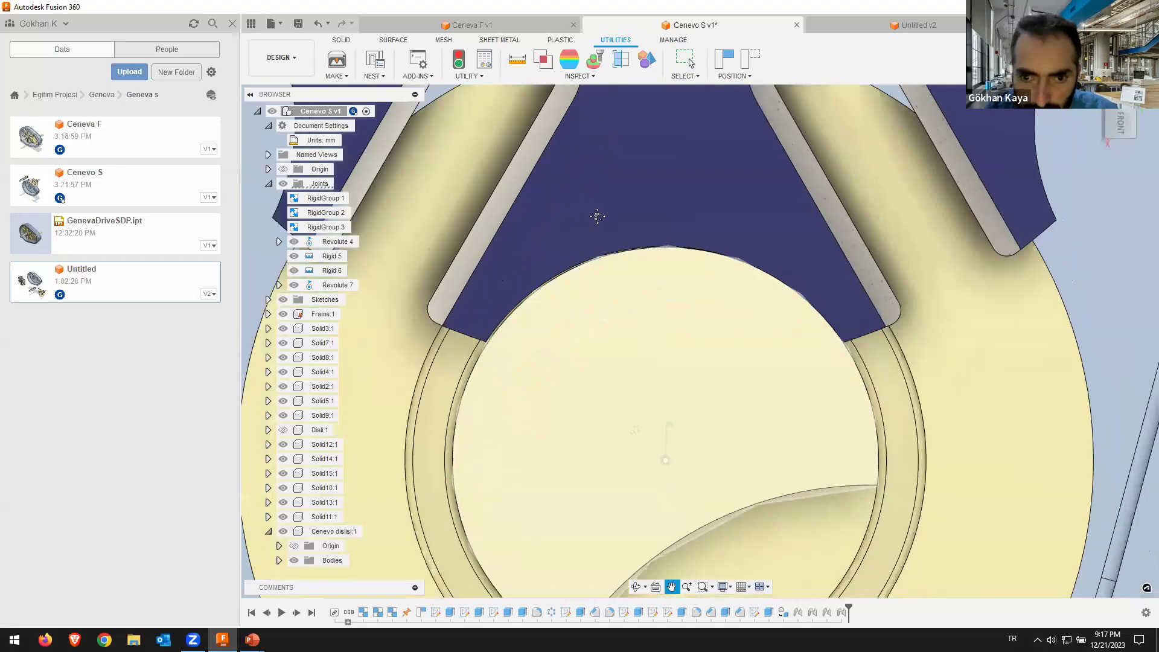
scroll(565, 264, "down", 1)
scroll(565, 265, "down", 1)
scroll(667, 226, "down", 1)
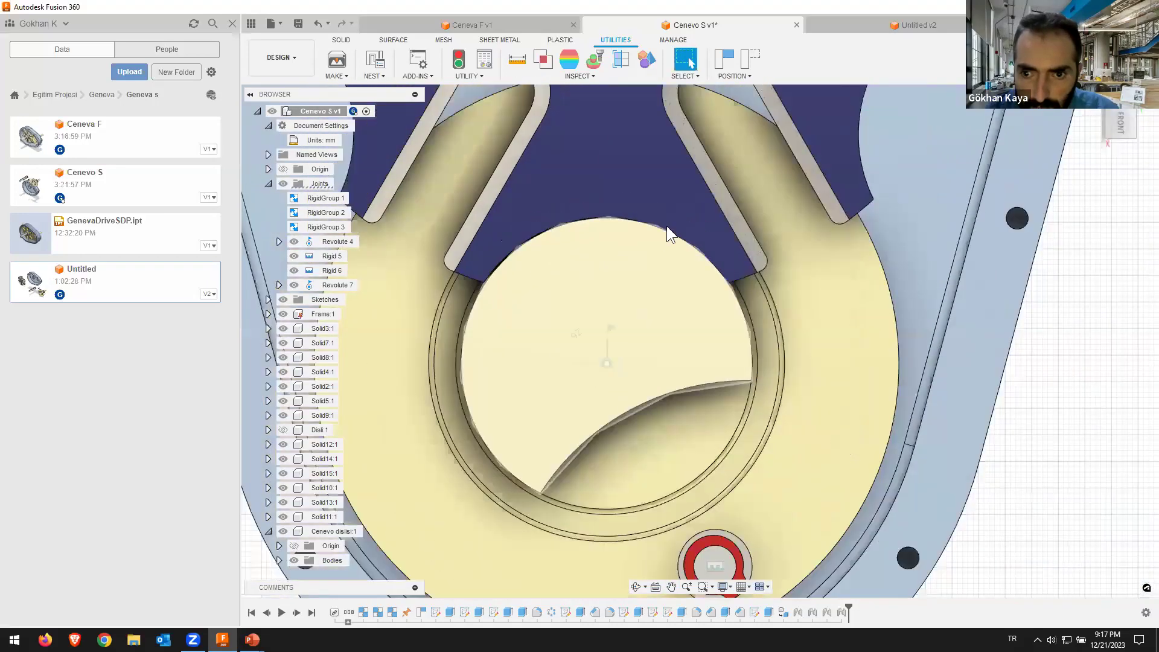
Step: Add a section analysis on the circular face, offset to -10 mm
left_click(621, 59)
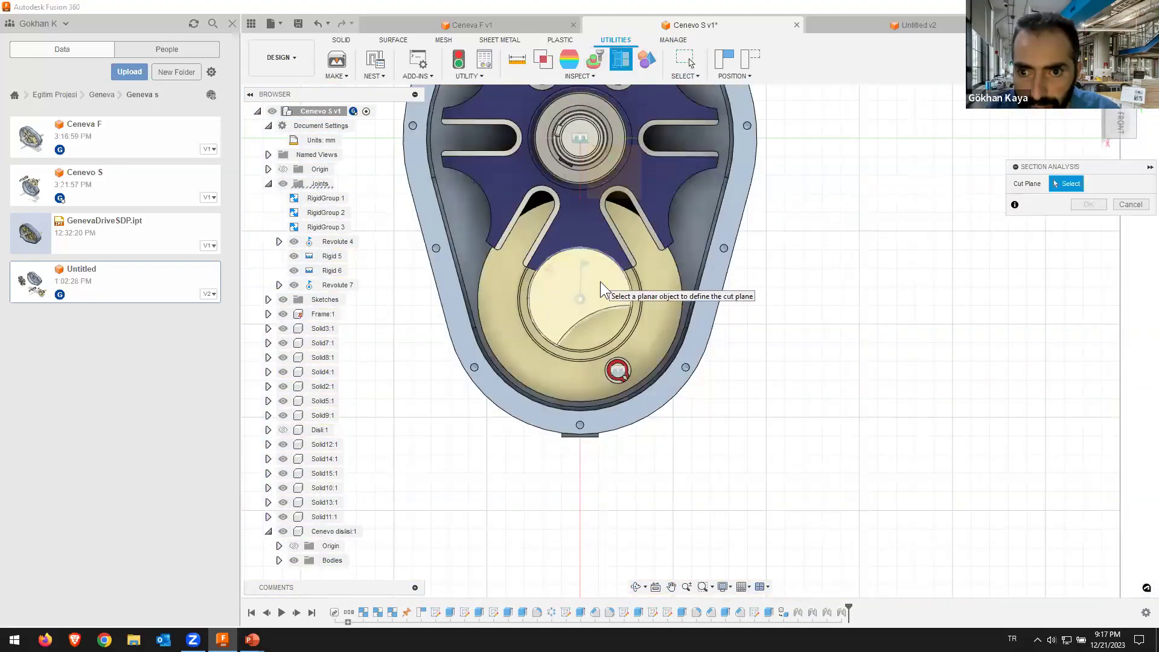
left_click(600, 281)
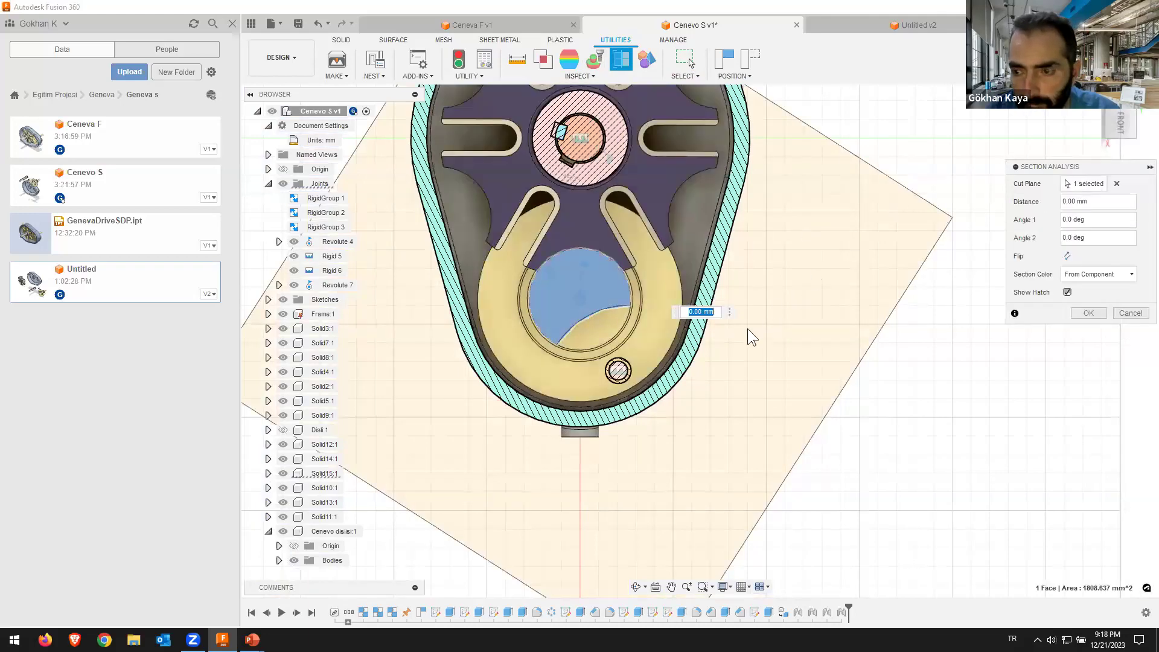
mouse_move(700, 362)
middle_mouse_down("shift")
mouse_move(722, 279)
mouse_move(644, 147)
middle_mouse_up("shift")
left_click_drag(644, 146, 639, 169)
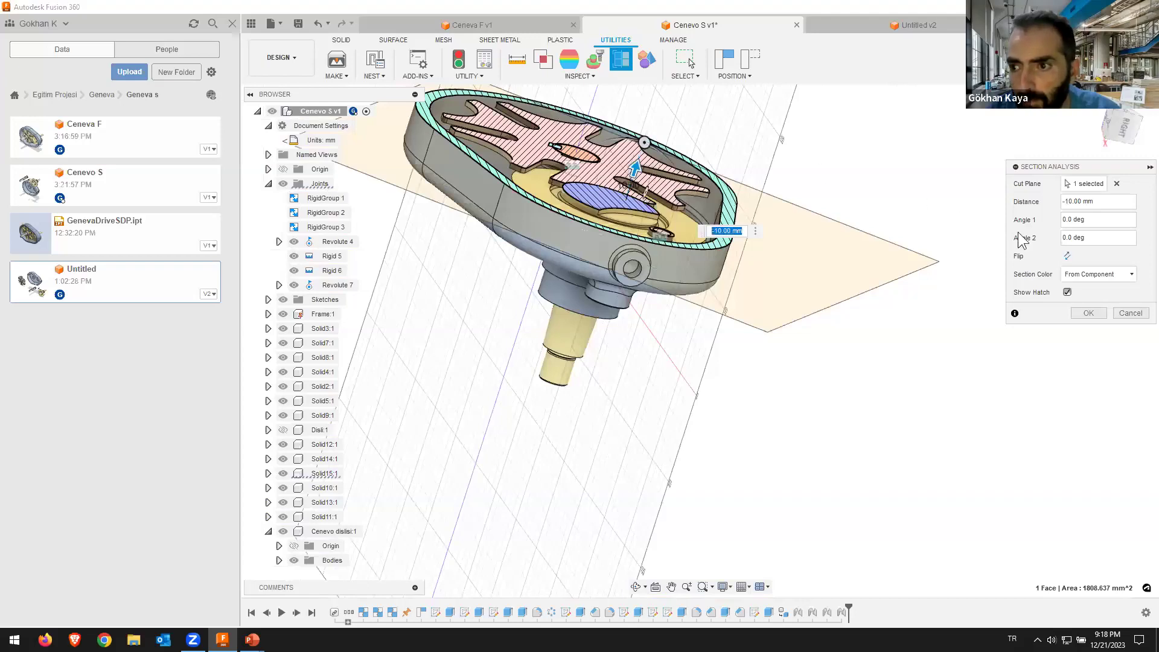
key("Return")
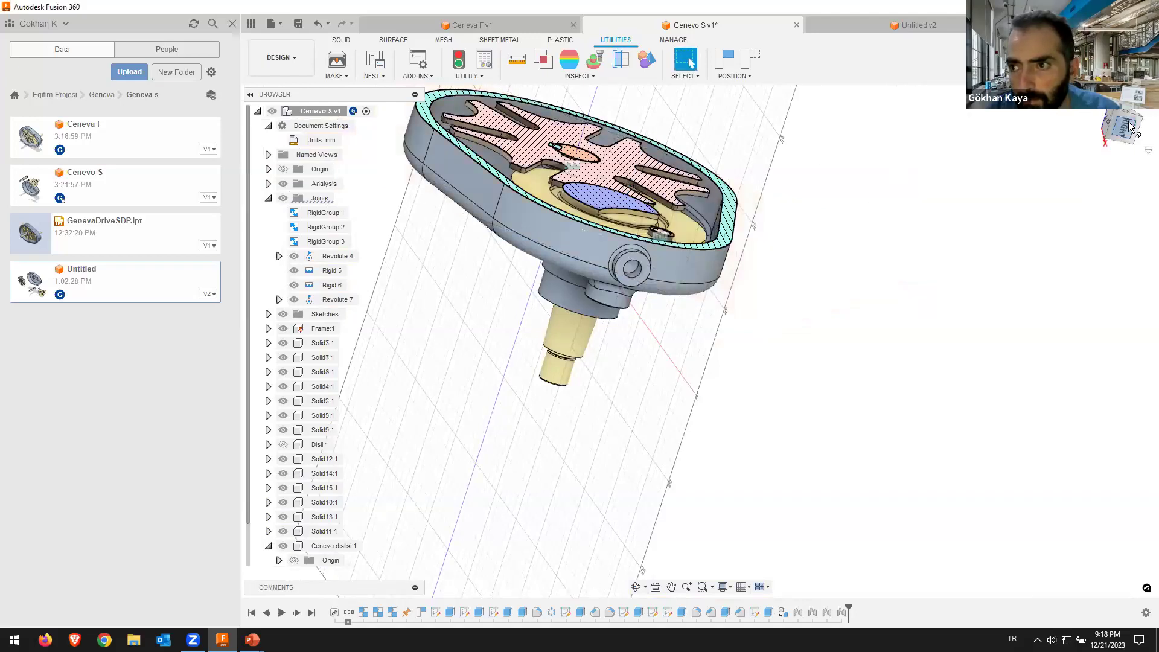
Step: Switch to the front view and zoom over the sectioned assembly
left_click(1104, 121)
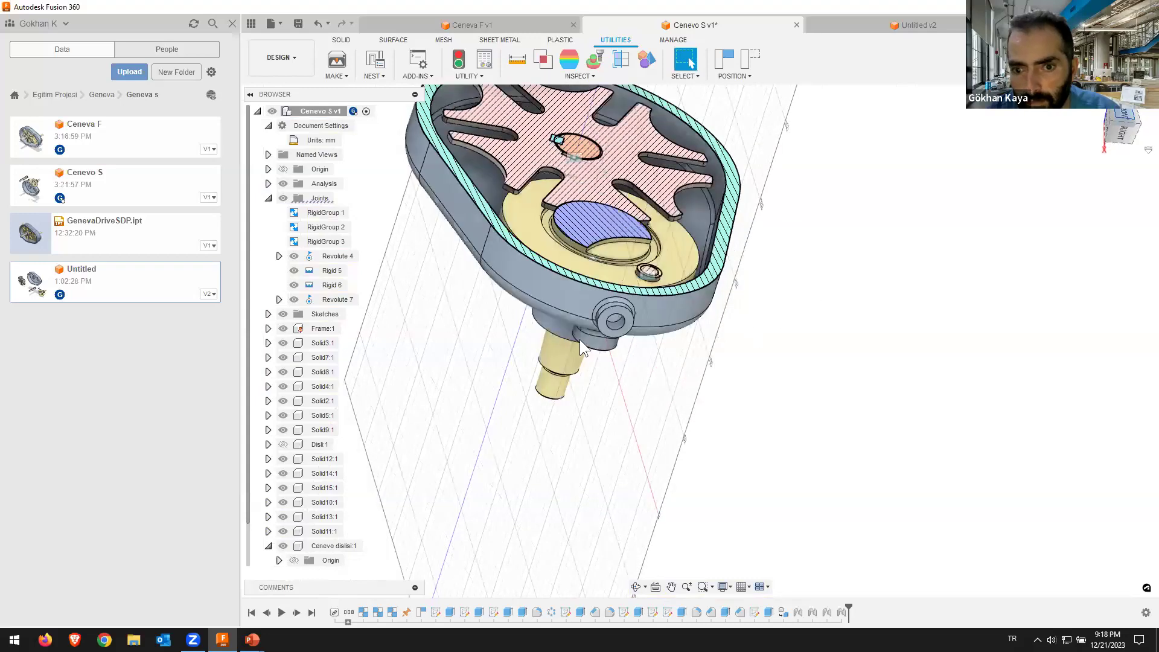
scroll(525, 331, "up", 1)
scroll(550, 327, "up", 3)
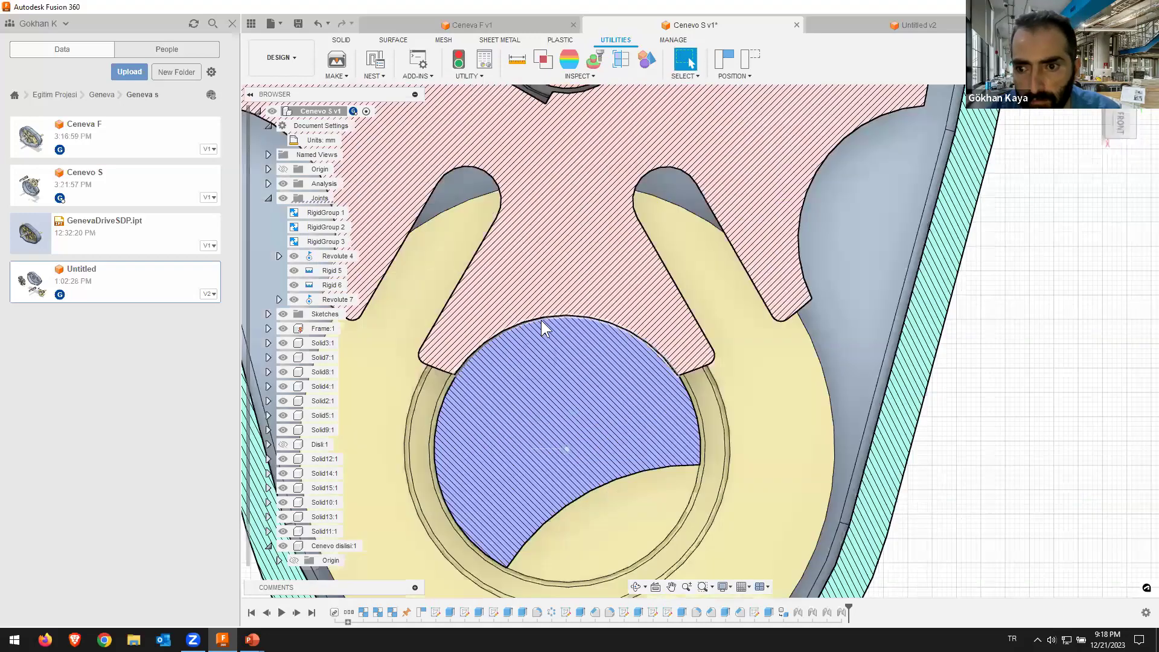
scroll(501, 328, "up", 5)
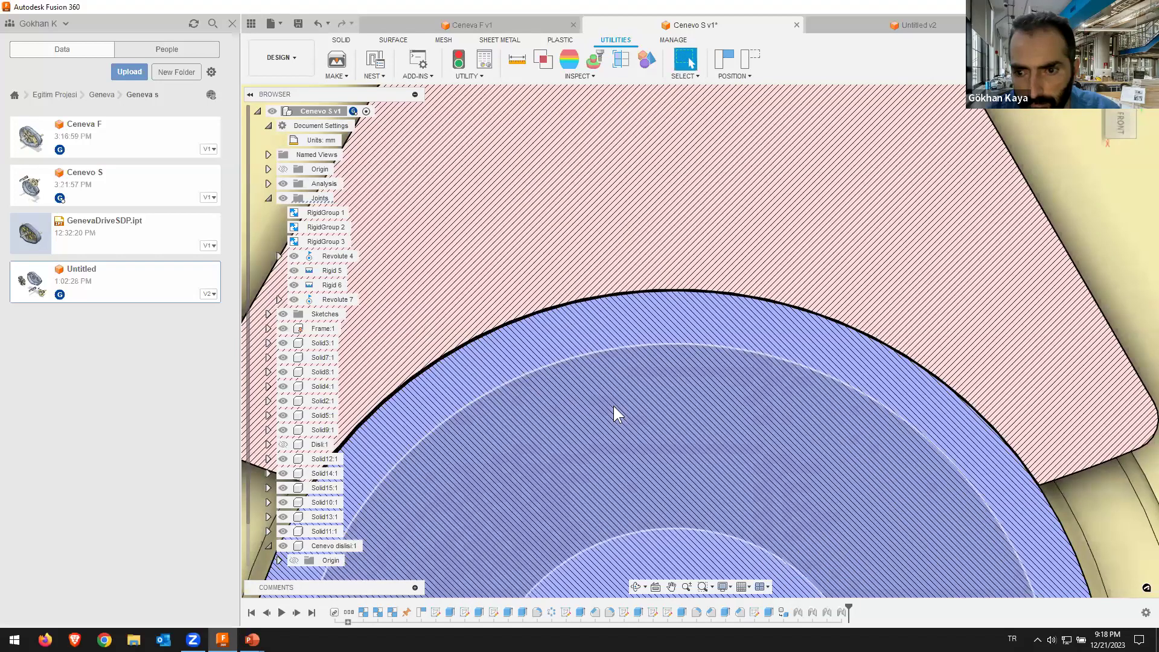
scroll(614, 405, "down", 3)
scroll(615, 393, "down", 3)
scroll(634, 331, "down", 2)
scroll(610, 181, "down", 2)
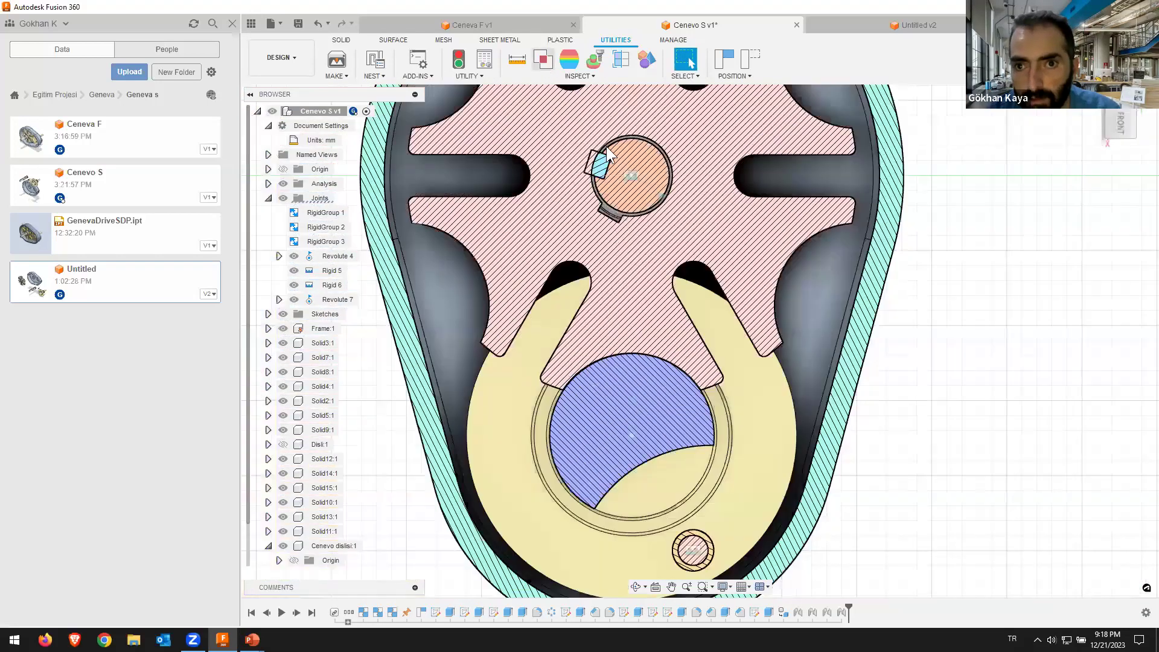
Step: Recheck the yellow disc and pink Geneva wheel for interference (none found), then view from the front
left_click(685, 339)
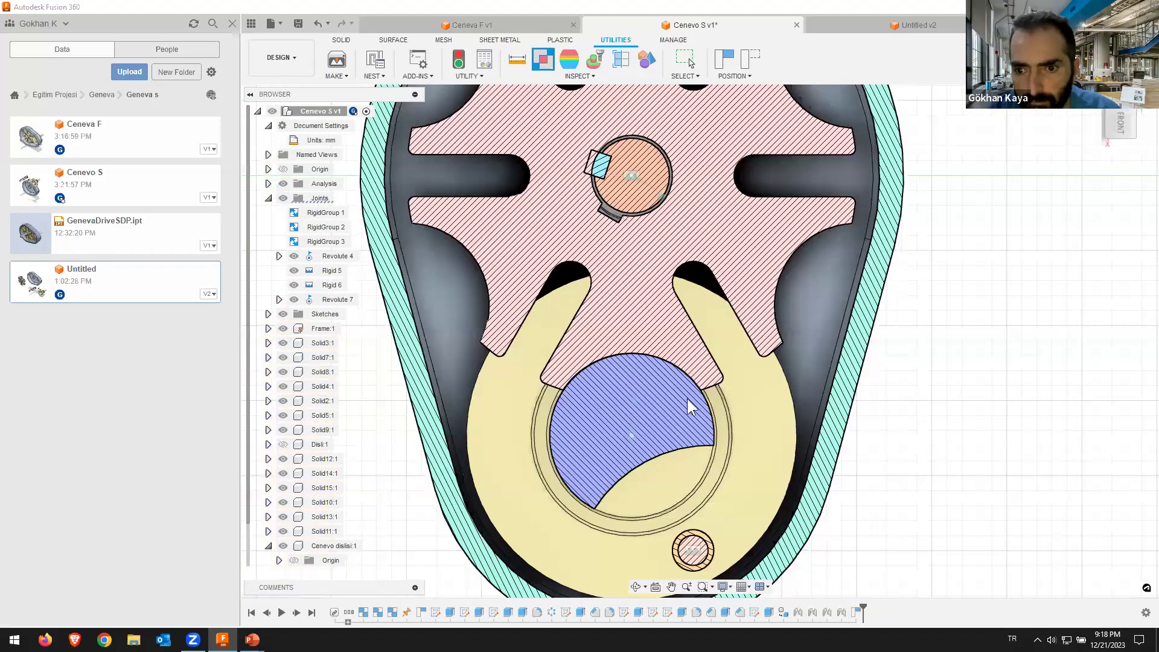
left_click(681, 331)
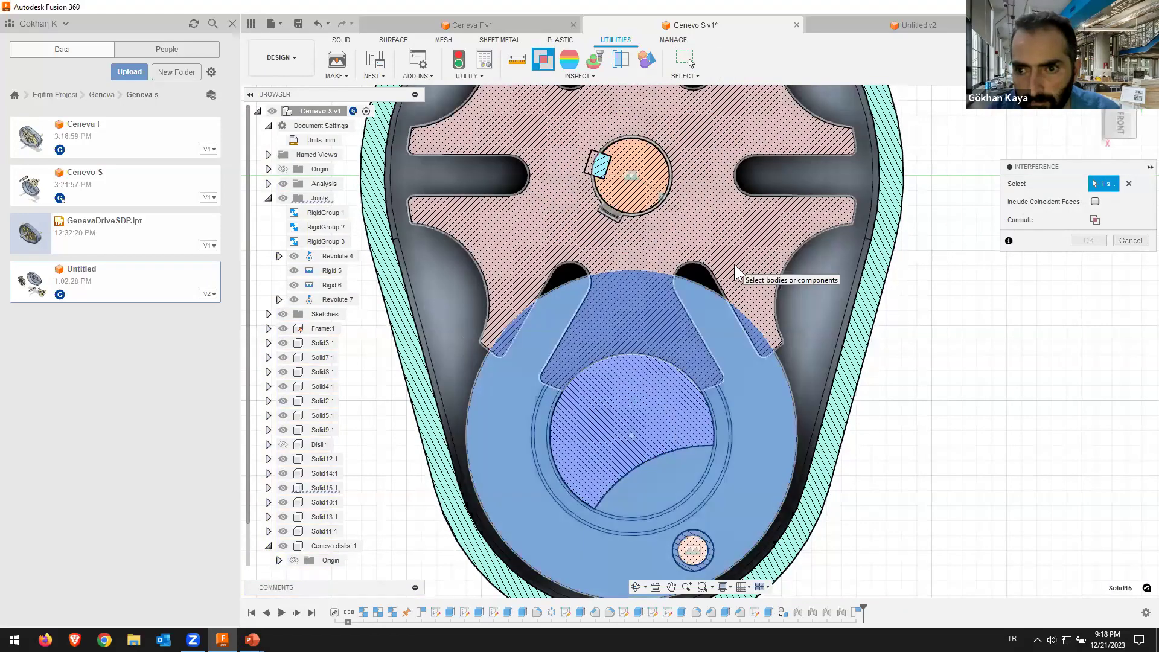
left_click(798, 229)
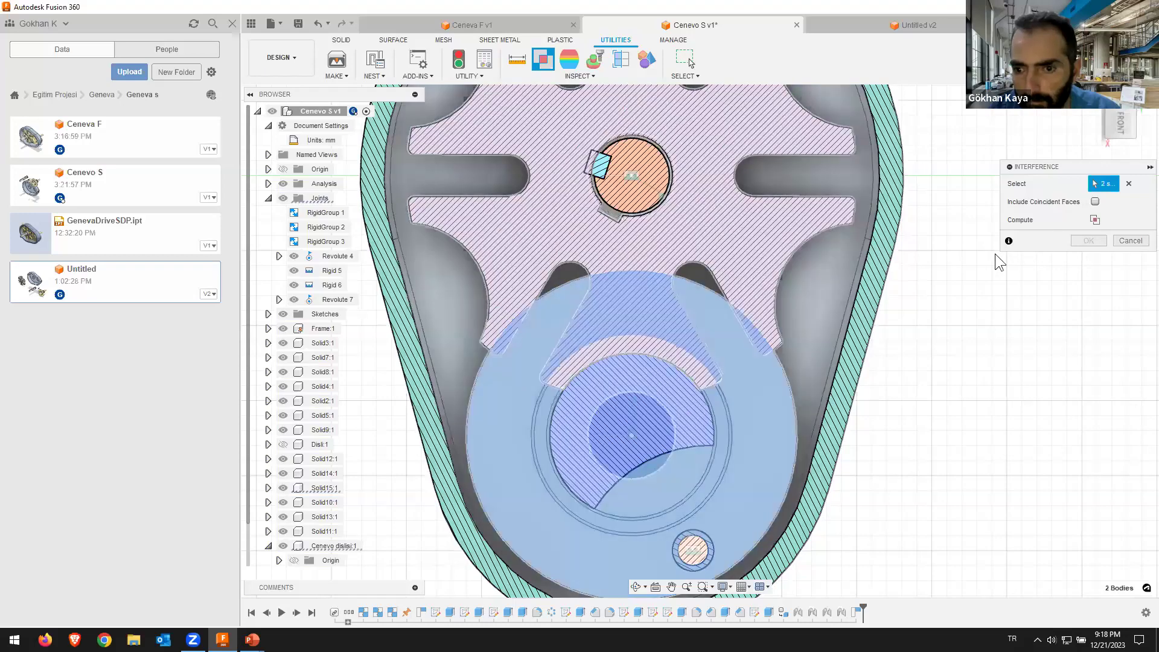
middle_click_drag(686, 317, 801, 258, "shift")
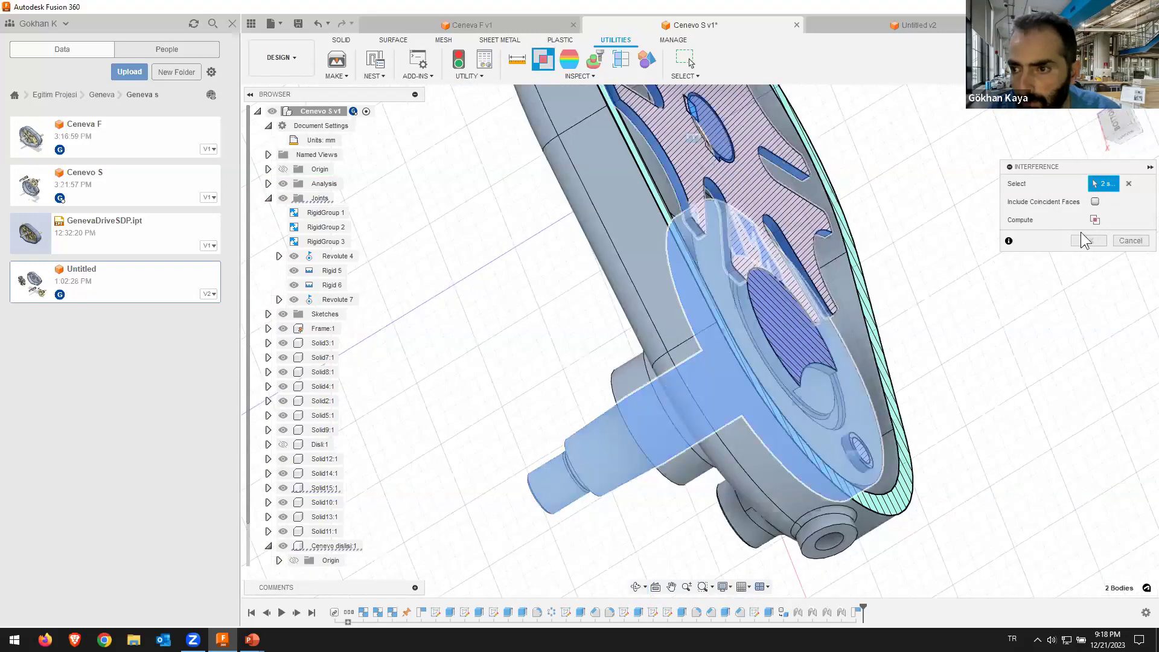
left_click(1095, 220)
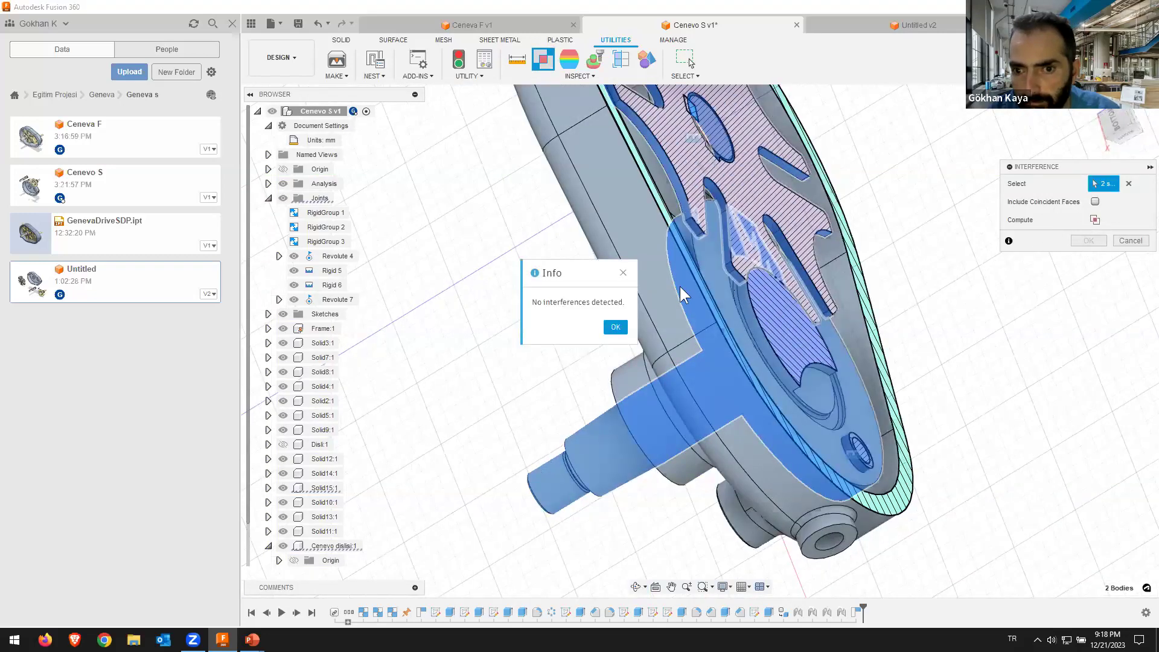
left_click(617, 326)
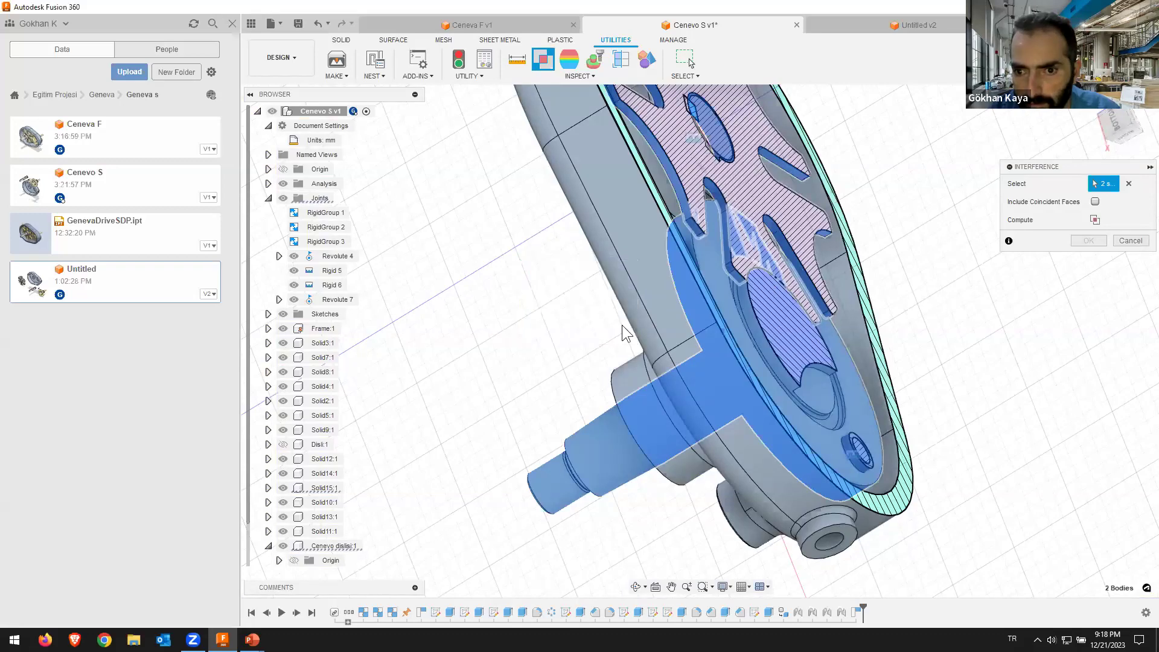
left_click(1121, 239)
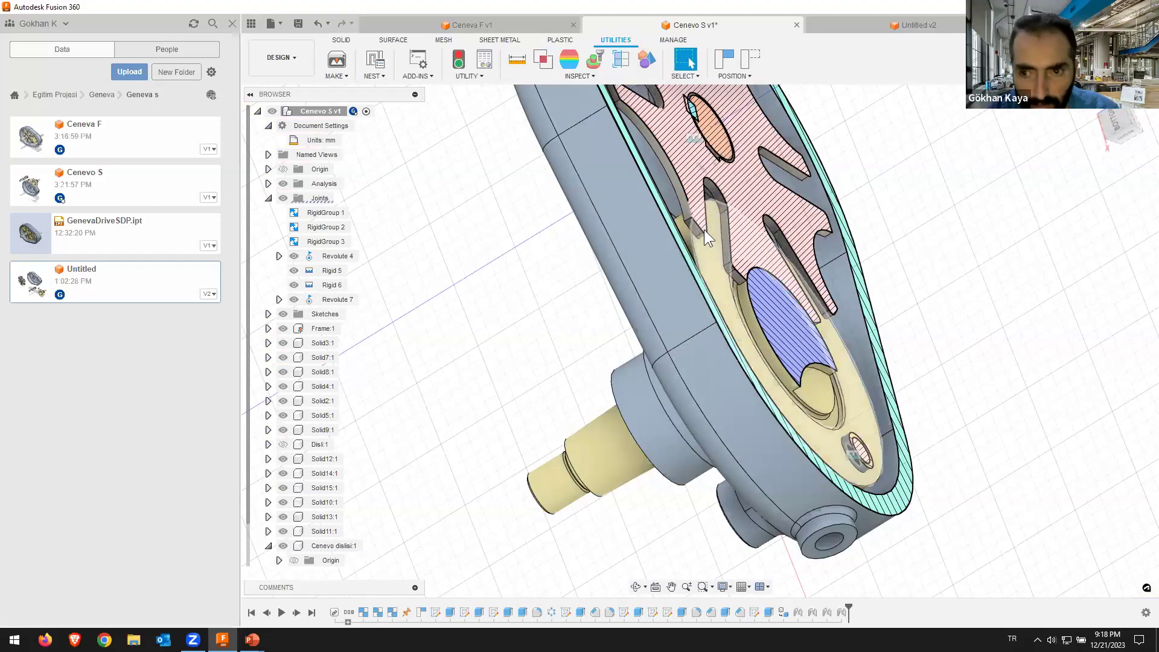
left_click(845, 163)
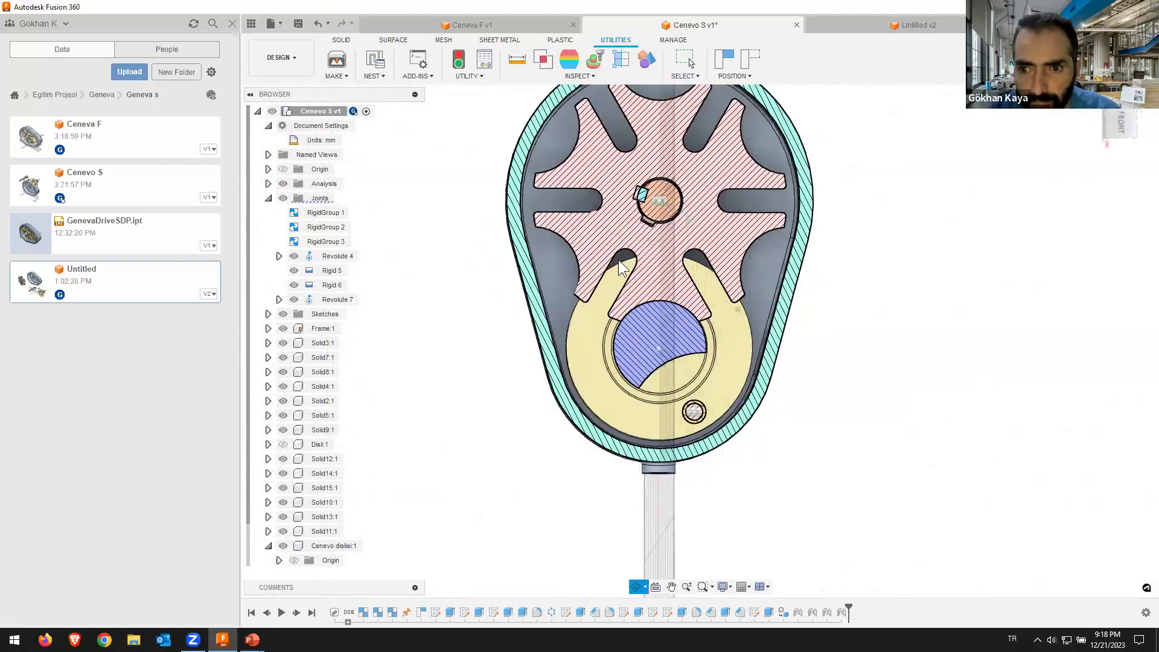
Step: Hide Section1 under Analysis to show the uncut housing and gears, then orbit to a tilted view
key("Escape")
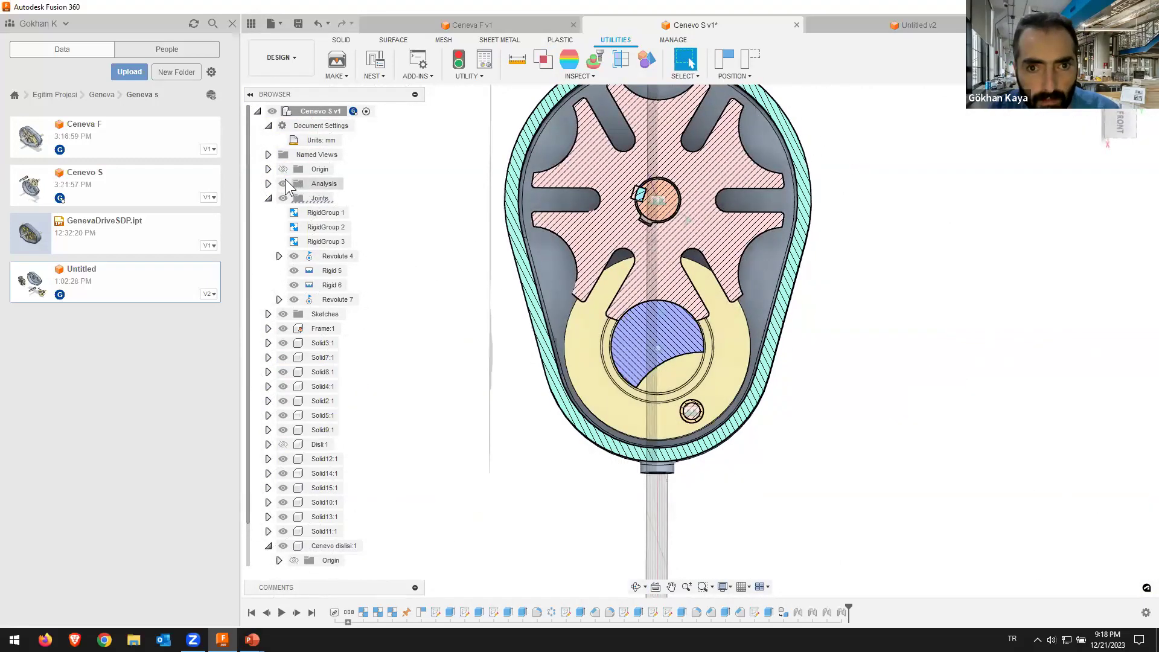
left_click(269, 183)
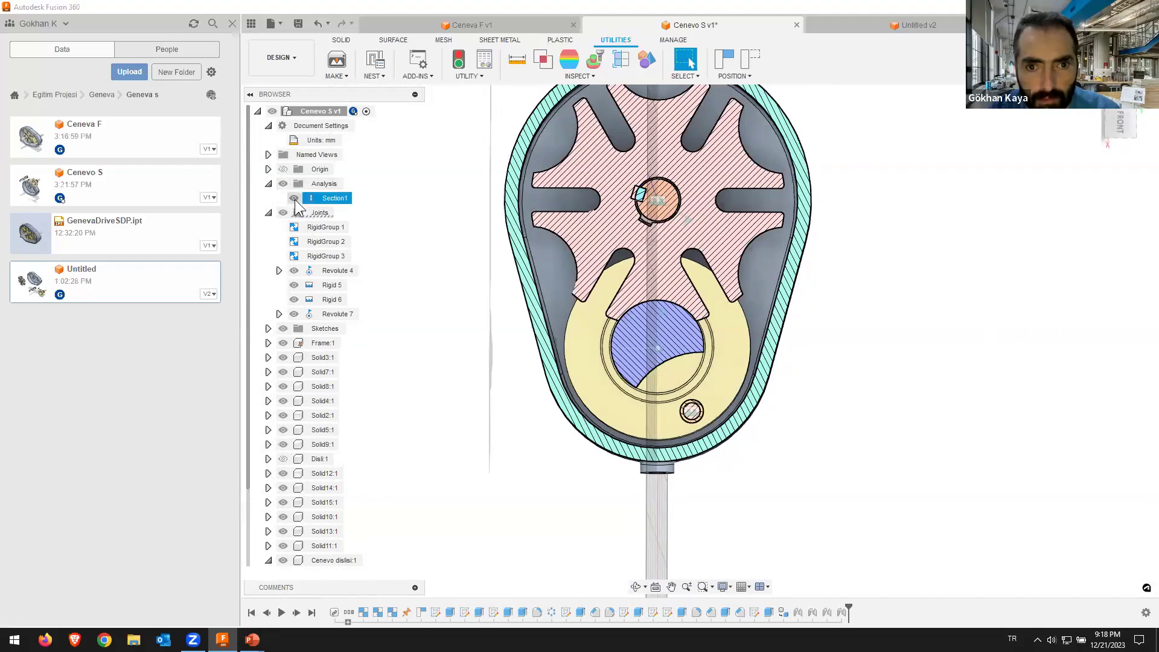
left_click(294, 198)
mouse_move(888, 283)
middle_mouse_down("shift")
mouse_move(895, 233)
mouse_move(908, 228)
mouse_move(921, 256)
mouse_move(890, 250)
middle_mouse_up("shift")
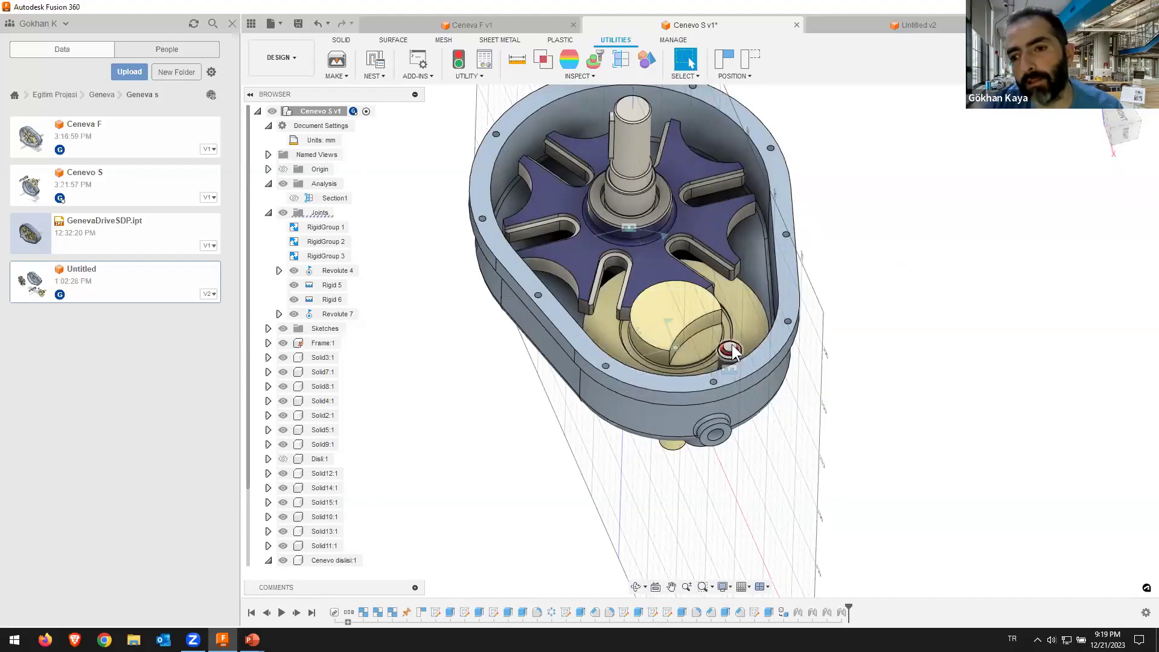
middle_click_drag(774, 335, 766, 335, "shift")
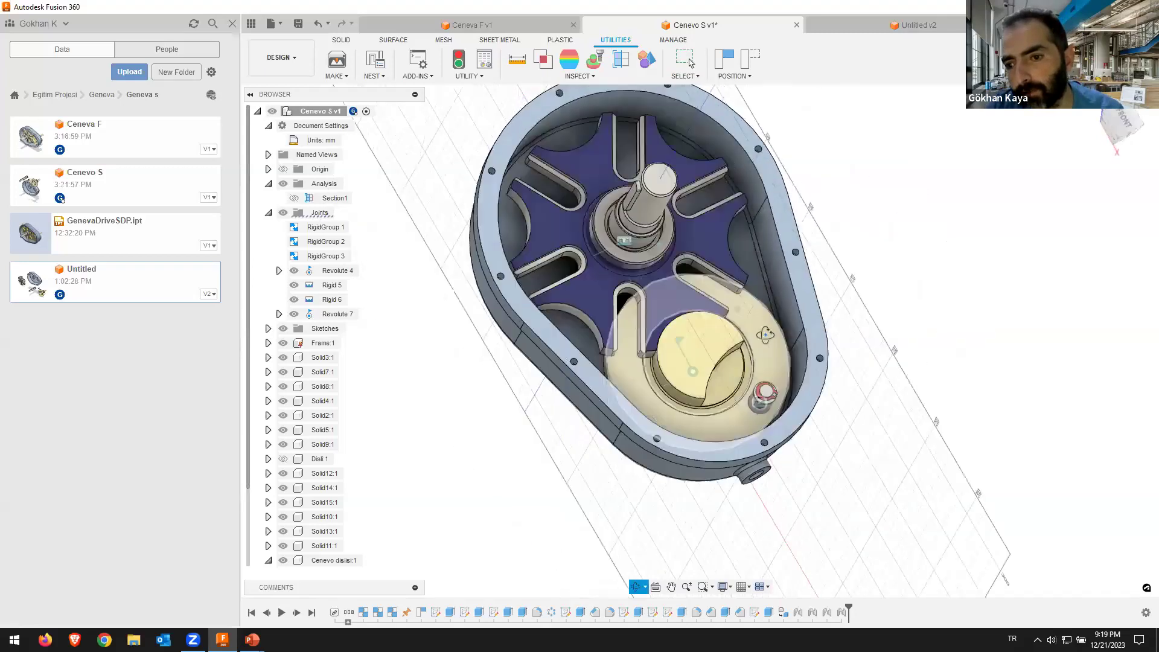
middle_click_drag(771, 395, 770, 382, "shift")
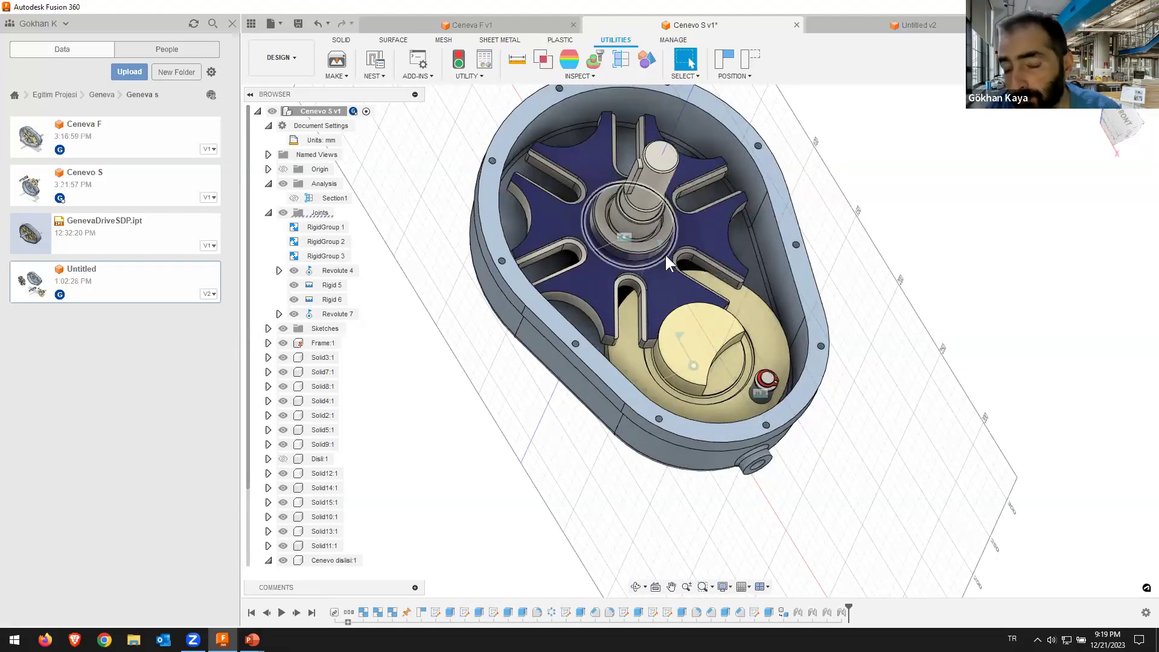
Step: Turn on Enable Contact Sets from the Assemble menu
left_click(342, 40)
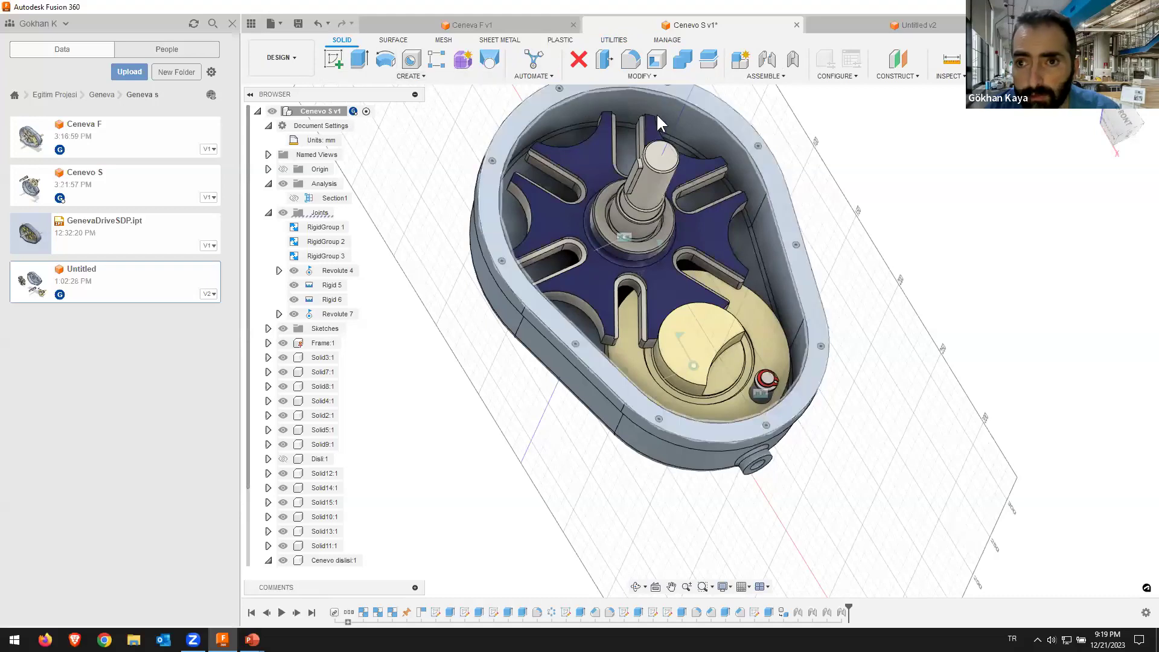
left_click(748, 76)
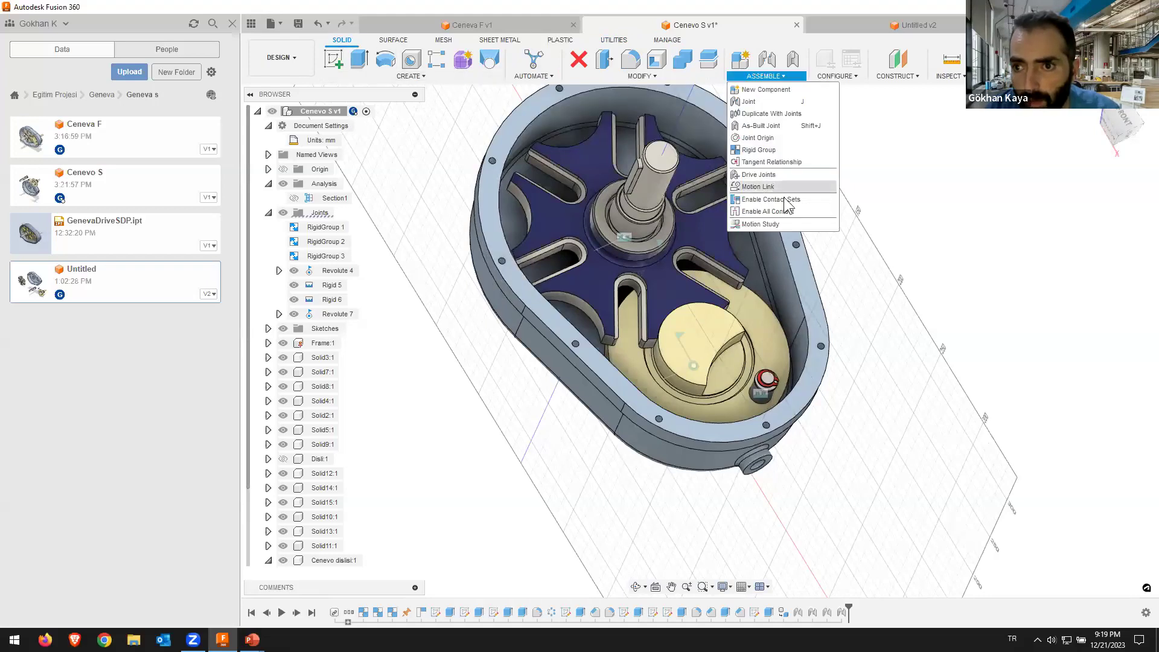
left_click(765, 199)
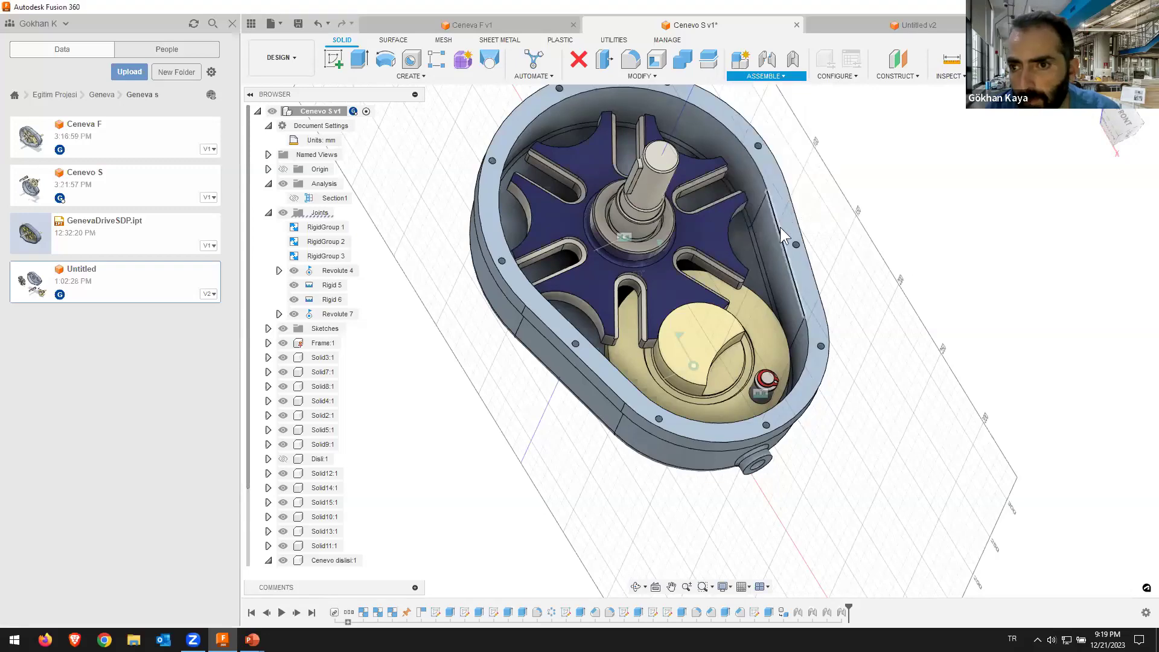
scroll(765, 393, "up", 1)
scroll(760, 405, "up", 1)
Step: Select the pin body Solid14:1 and the Geneva wheel component
left_click(756, 401)
scroll(755, 401, "up", 2)
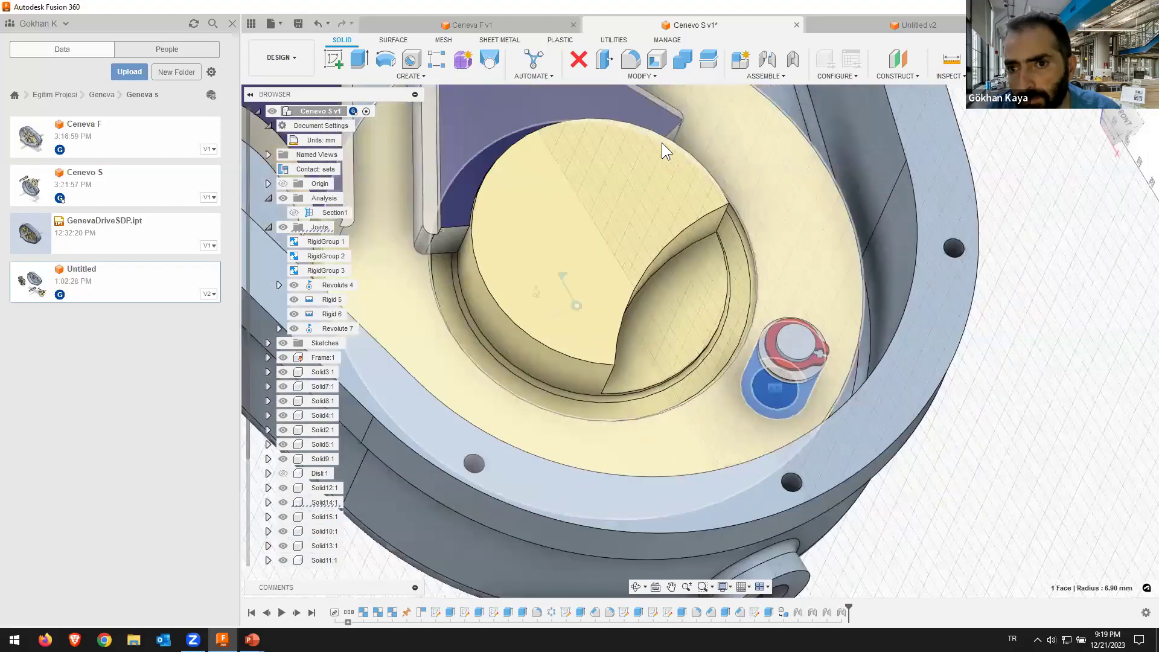
scroll(662, 143, "down", 2)
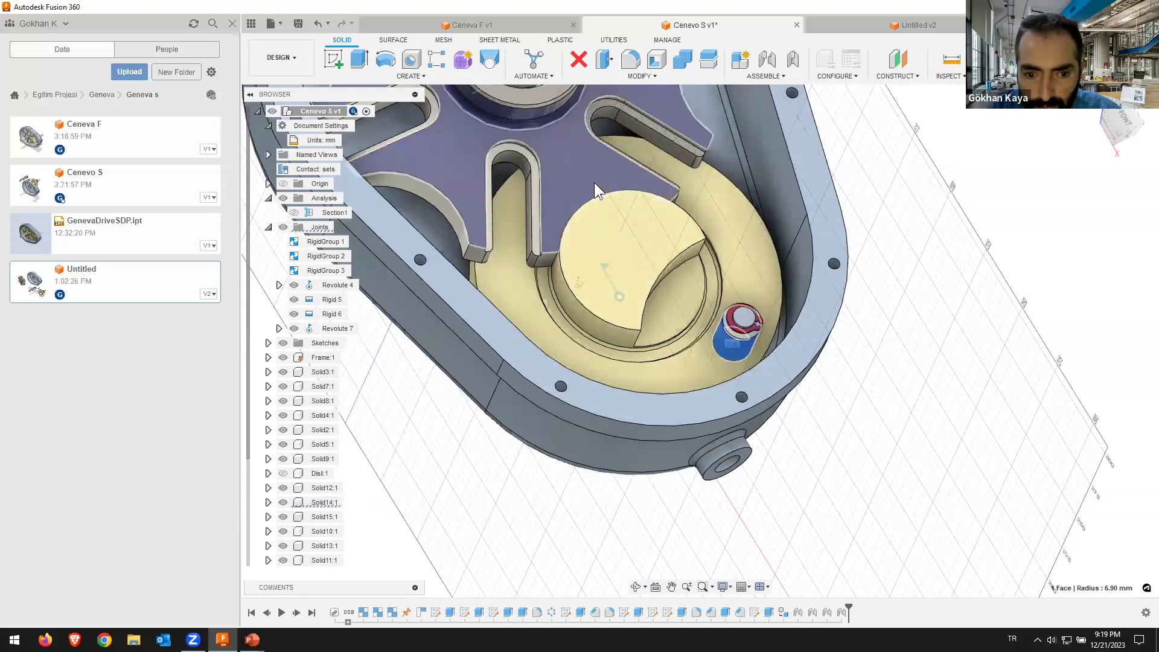
scroll(339, 526, "down", 2)
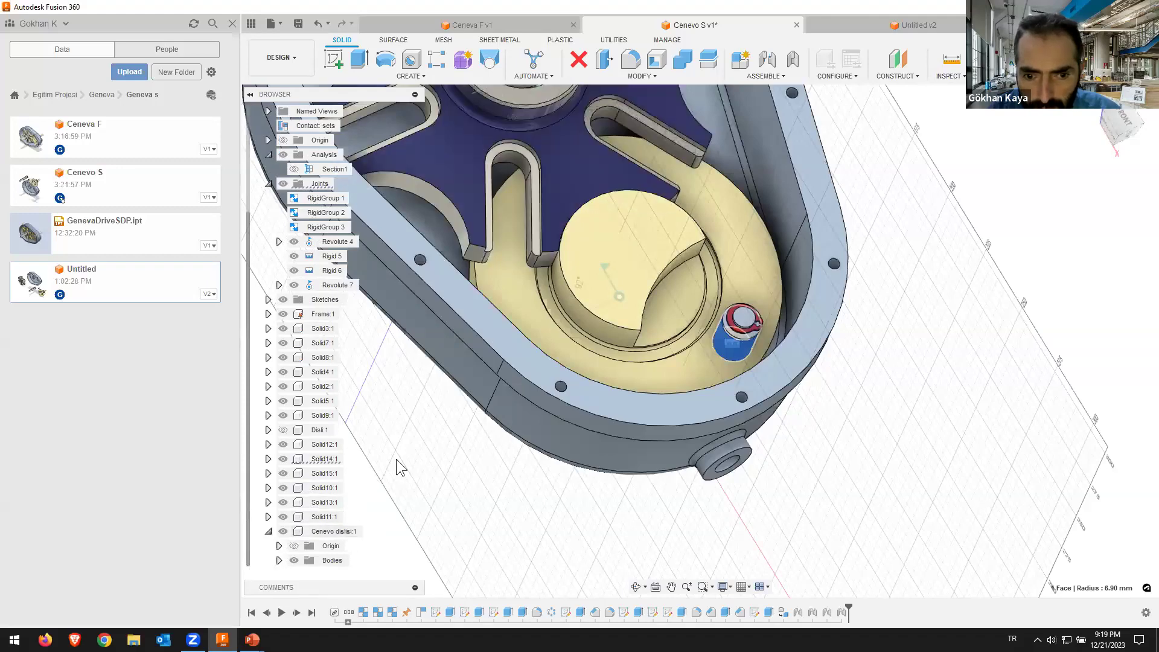
left_click(314, 460)
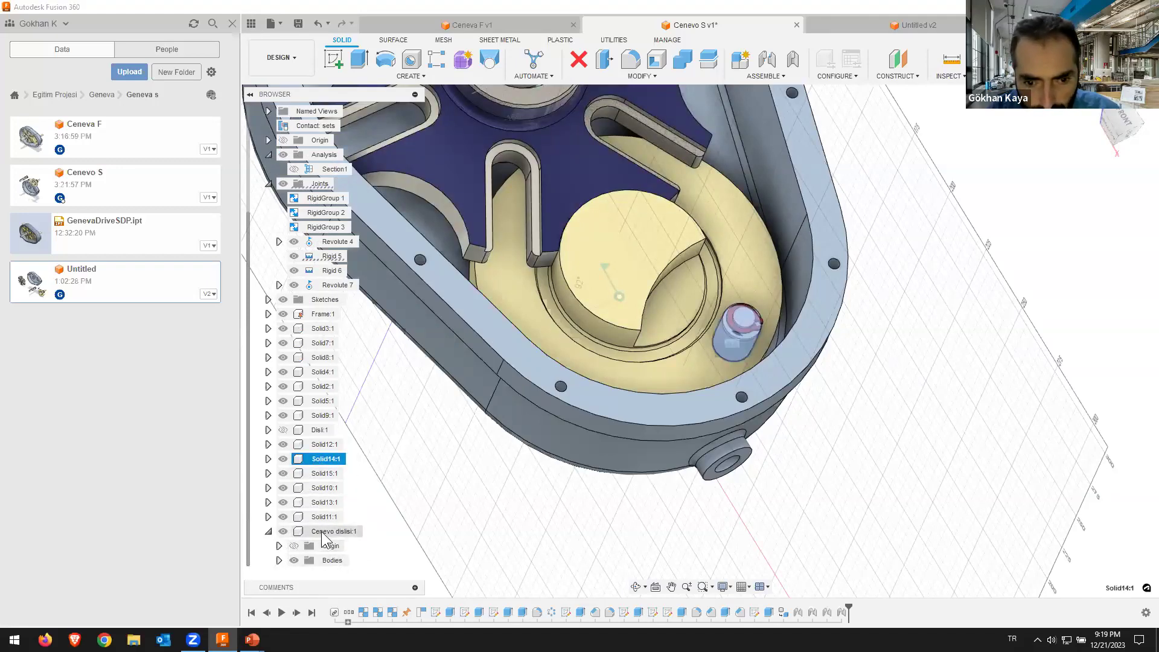
left_click(326, 534, "shift")
key("Escape")
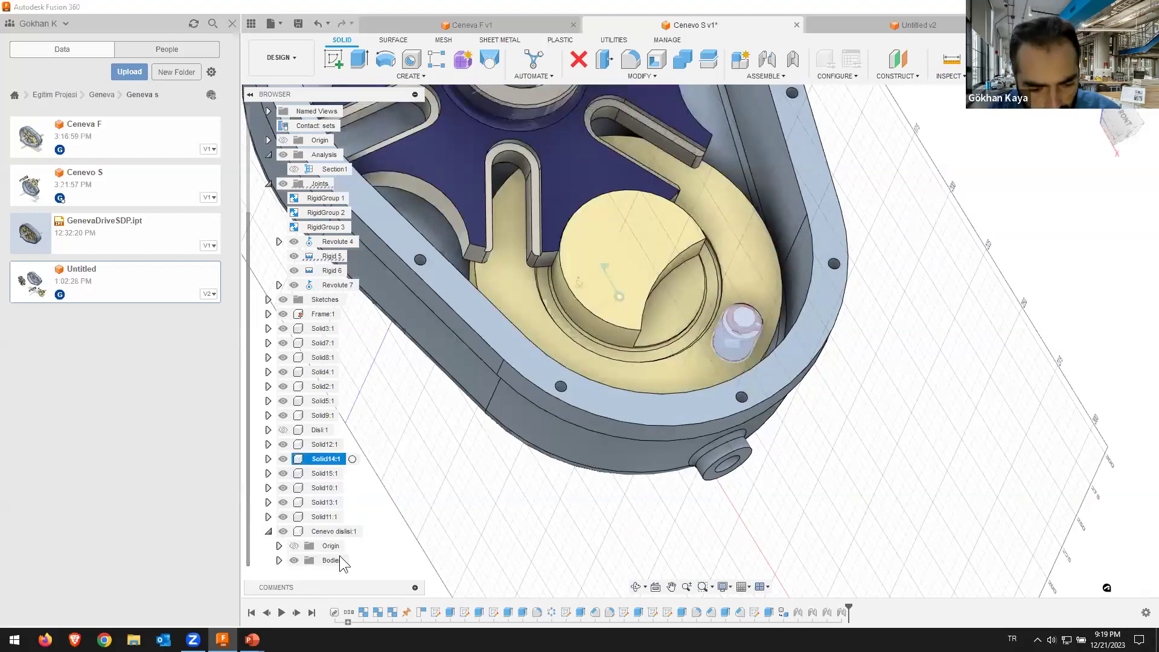
left_click(336, 532, "ctrl")
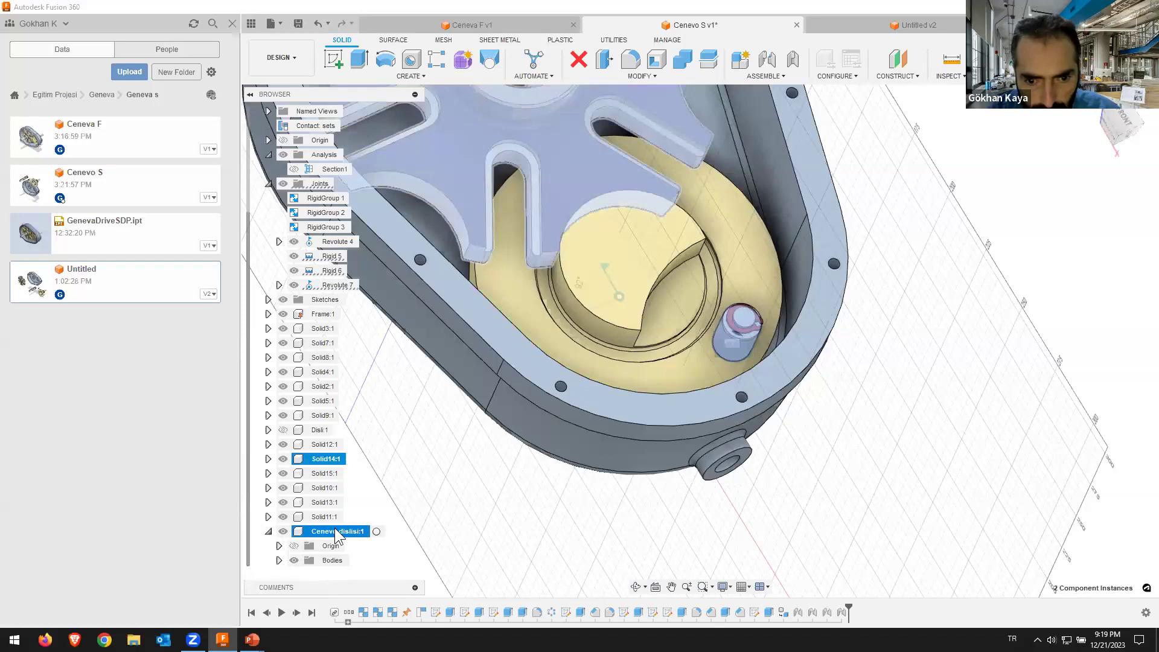
Step: Create a new contact set between them and drag the drive wheel to test it
left_click(761, 81)
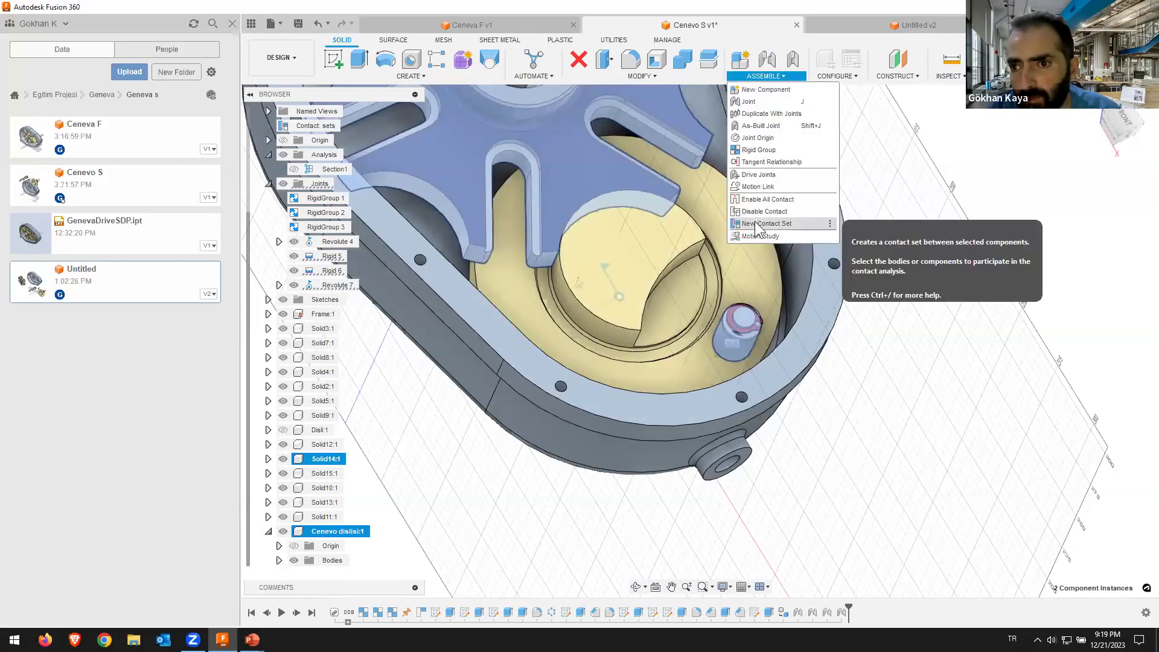
left_click(758, 224)
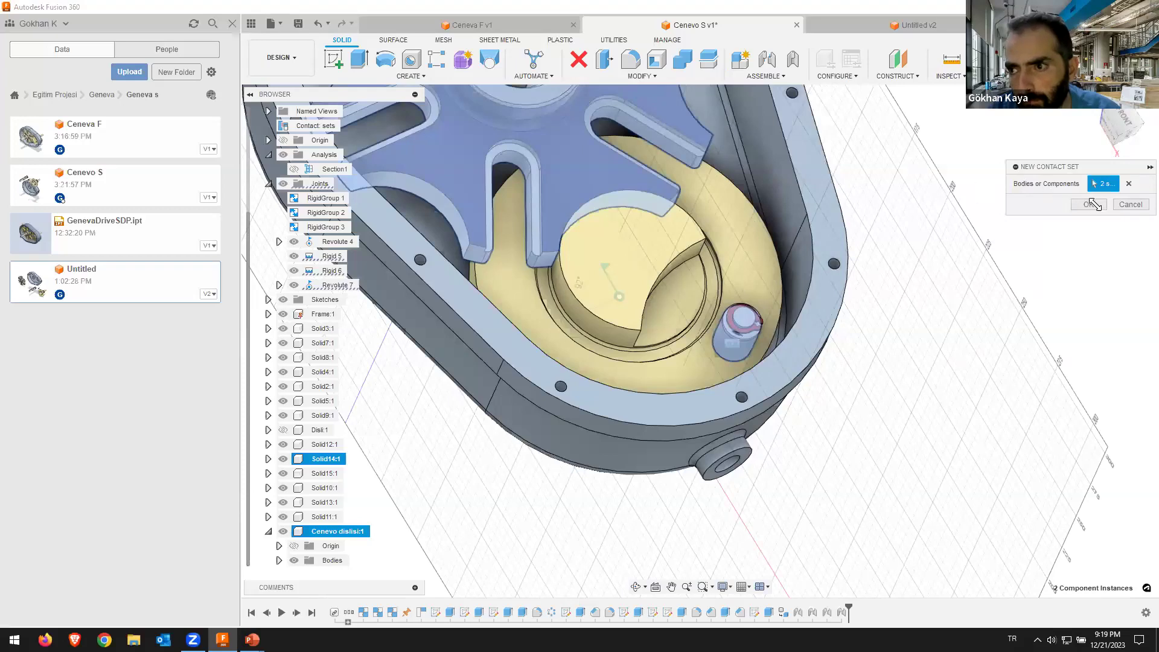
left_click(1092, 204)
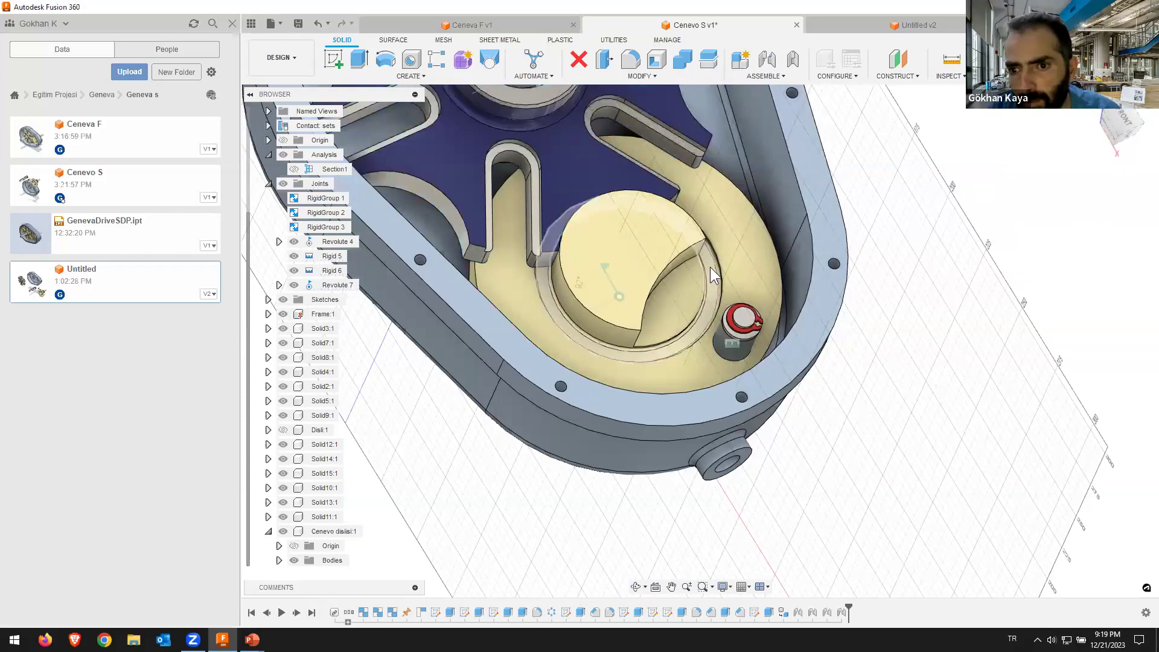
left_click_drag(758, 271, 707, 187)
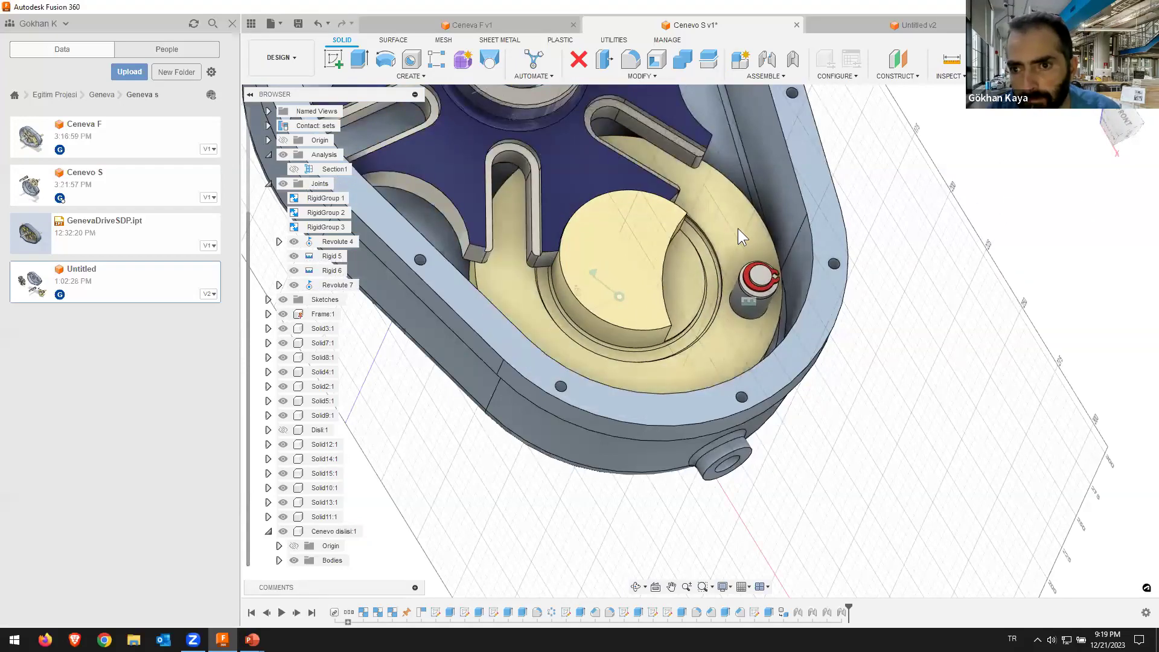
Step: Drag the yellow drive wheel round so its red pin engages the slots and turns the Geneva star
mouse_move(650, 154)
left_mouse_down()
mouse_move(512, 171)
mouse_move(458, 219)
mouse_move(447, 314)
mouse_move(486, 361)
mouse_move(523, 374)
mouse_move(636, 376)
mouse_move(706, 362)
mouse_move(679, 208)
mouse_move(589, 192)
mouse_move(541, 222)
mouse_move(561, 347)
mouse_move(635, 219)
mouse_move(617, 208)
mouse_move(646, 219)
mouse_move(648, 206)
left_mouse_up()
scroll(648, 206, "down", 2)
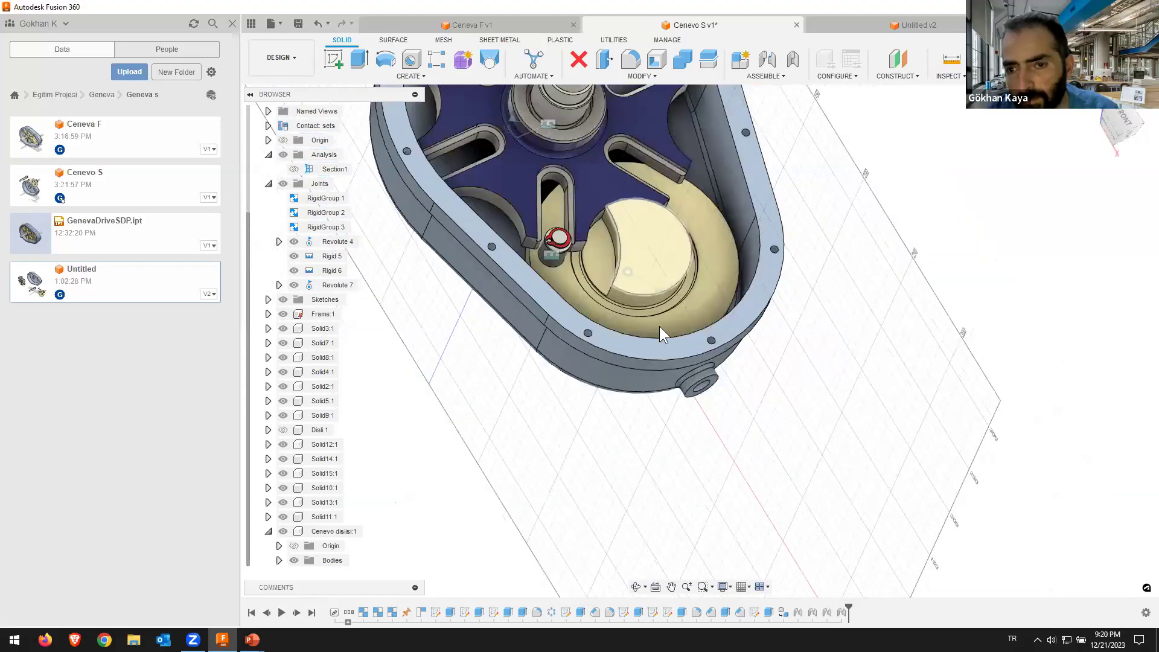
scroll(659, 326, "down", 3)
mouse_move(607, 360)
left_mouse_down()
mouse_move(663, 366)
mouse_move(693, 347)
mouse_move(679, 278)
mouse_move(622, 293)
mouse_move(611, 335)
mouse_move(694, 317)
mouse_move(683, 291)
mouse_move(628, 358)
mouse_move(669, 332)
mouse_move(657, 295)
mouse_move(705, 340)
mouse_move(653, 389)
left_mouse_up()
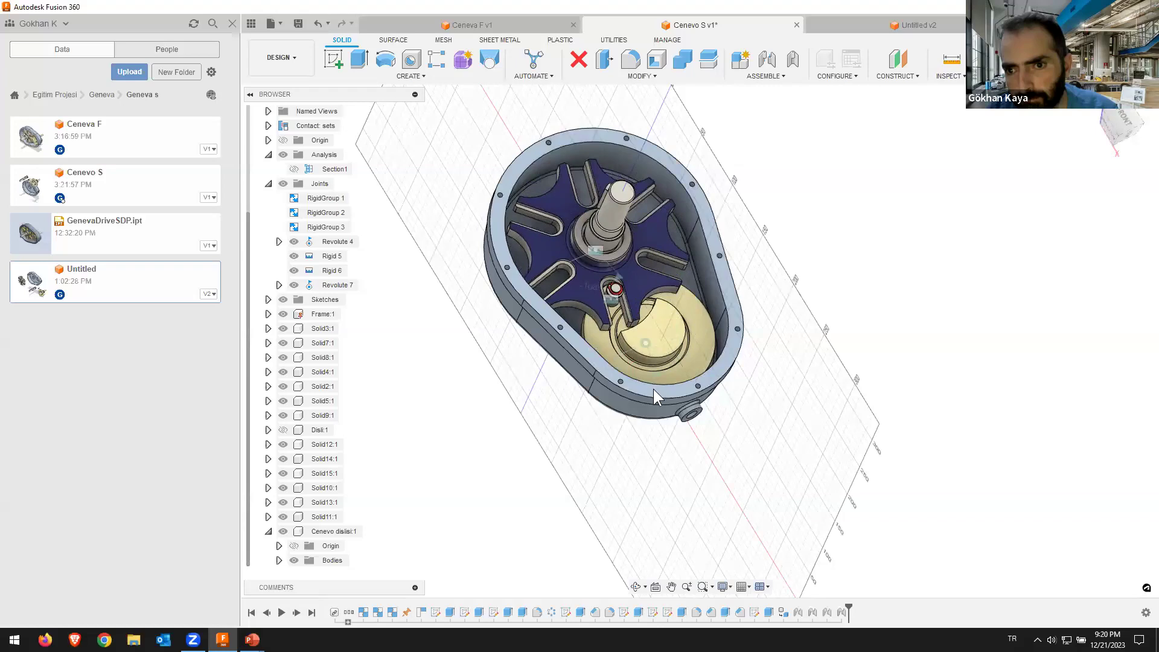
mouse_move(586, 347)
left_mouse_down()
mouse_move(683, 256)
mouse_move(715, 331)
mouse_move(581, 365)
mouse_move(710, 278)
mouse_move(666, 372)
mouse_move(597, 298)
mouse_move(600, 352)
mouse_move(587, 311)
mouse_move(593, 343)
mouse_move(599, 296)
mouse_move(661, 260)
mouse_move(652, 307)
left_mouse_up()
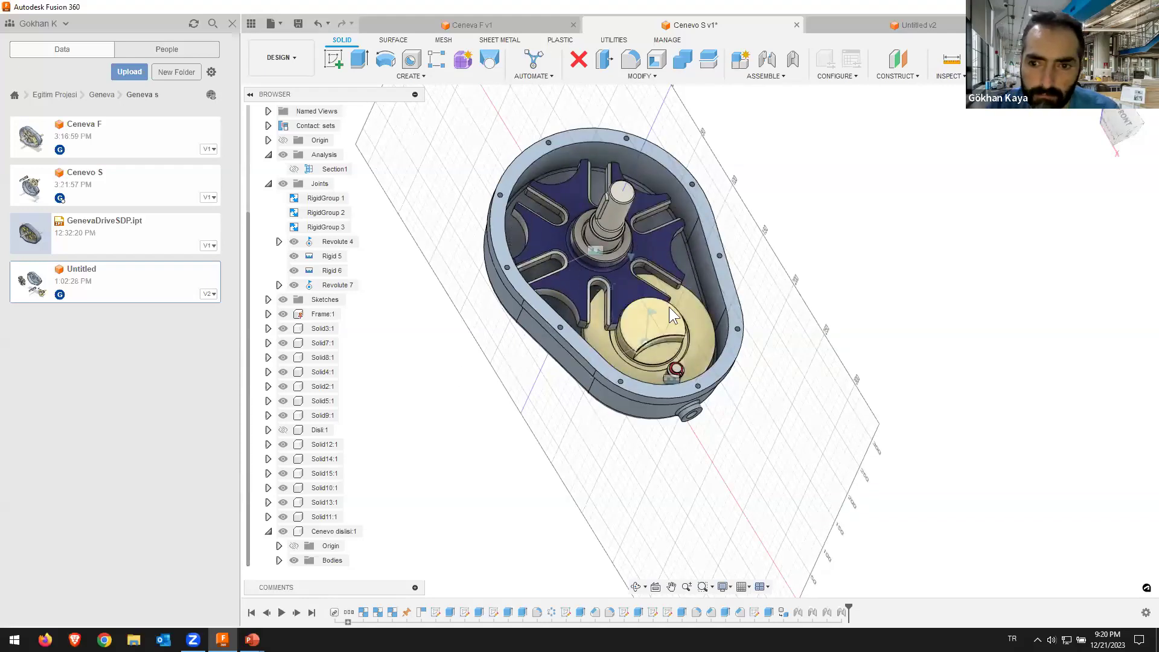
scroll(652, 308, "up", 1)
scroll(664, 295, "up", 1)
scroll(666, 283, "up", 1)
middle_click_drag(666, 283, 665, 284, "shift")
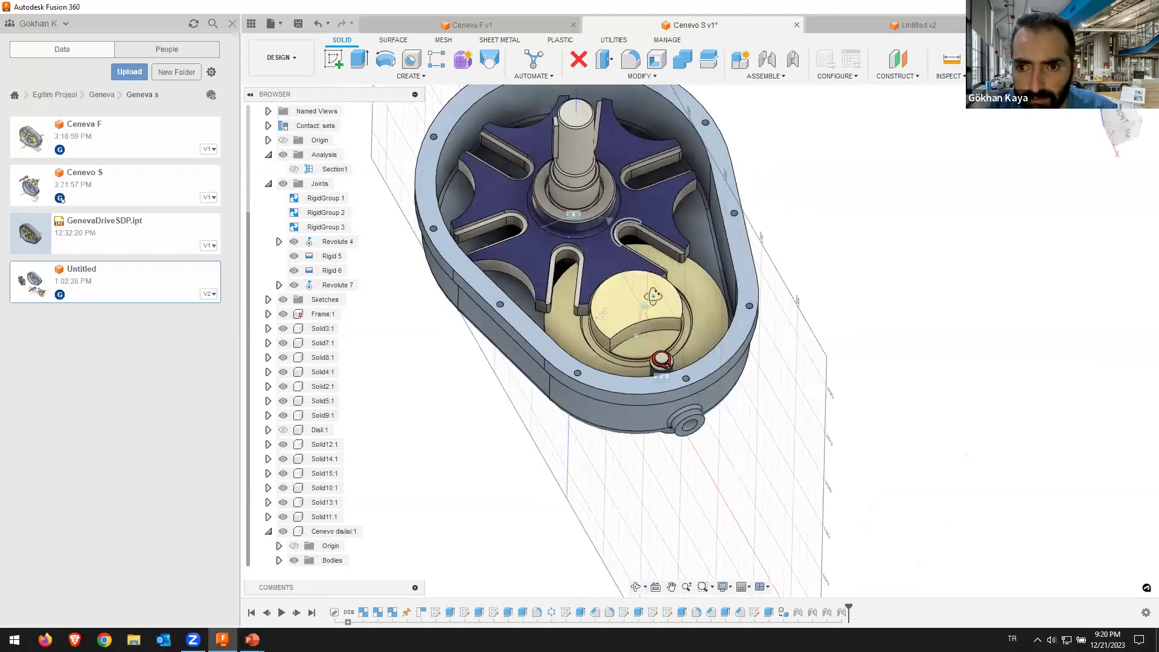
Step: Animate the drive wheel's Revolute 4 joint and zoom out to watch the Geneva mechanism run
left_click(641, 214)
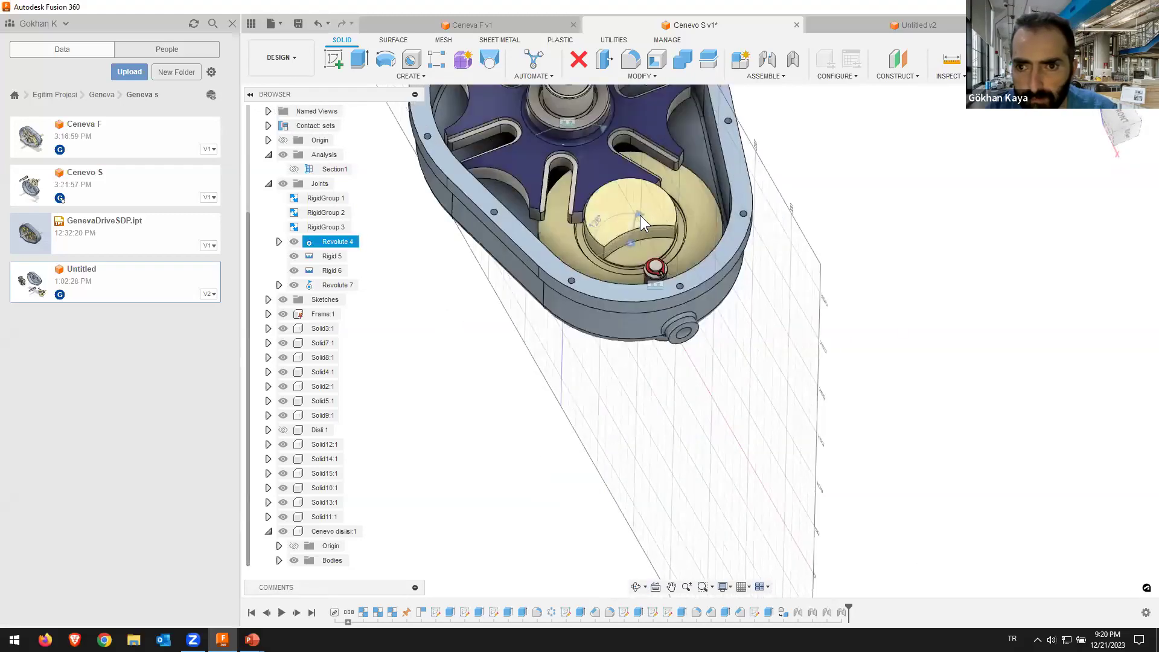
right_click(640, 217)
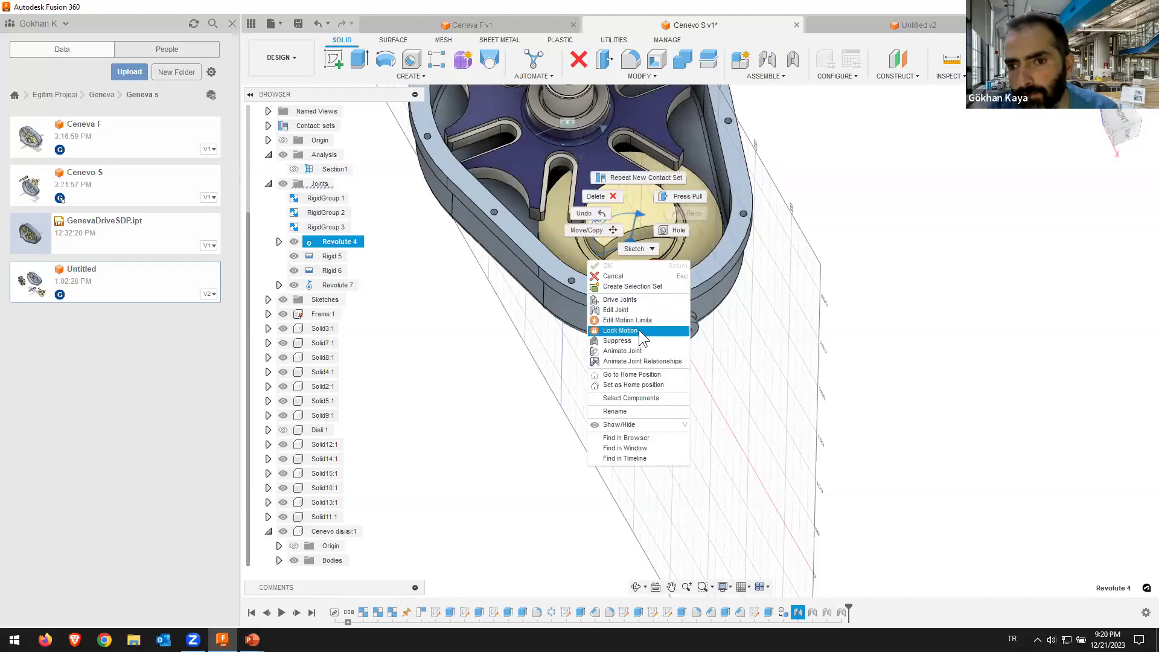
left_click(644, 362)
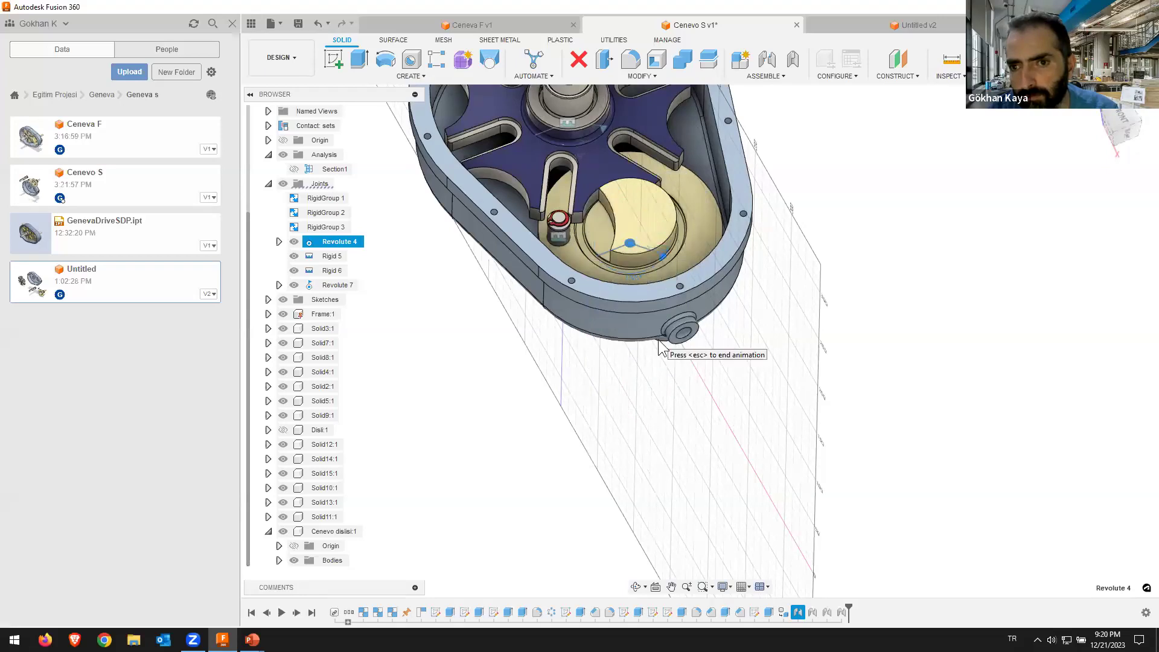
scroll(749, 204, "down", 2)
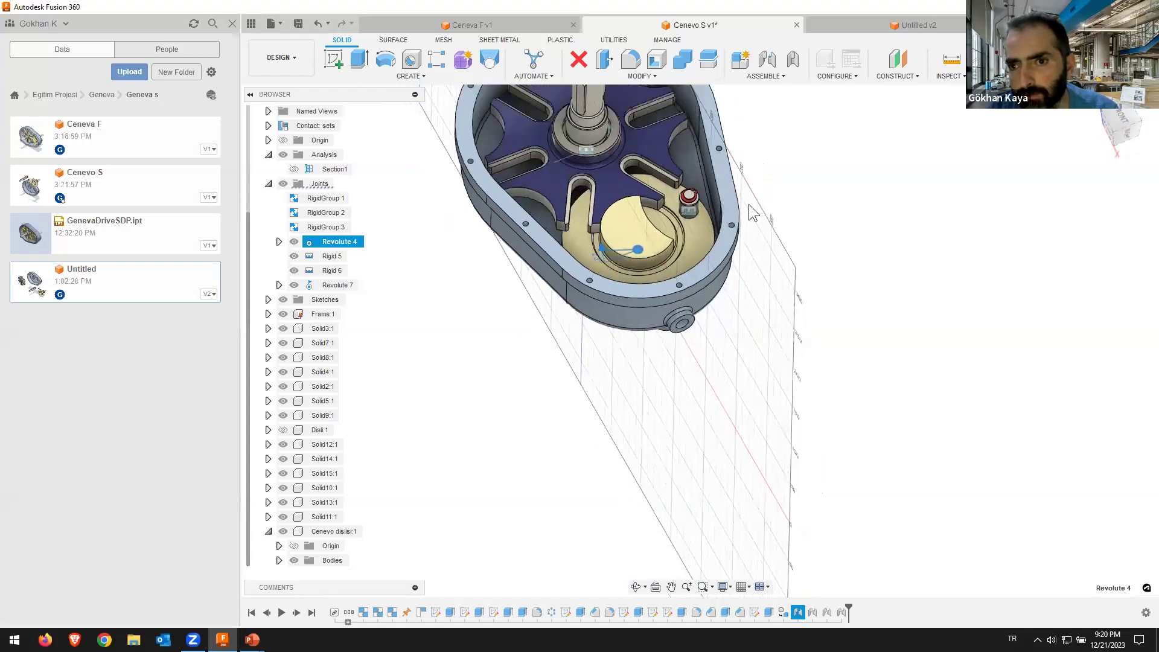
scroll(755, 333, "down", 2)
scroll(762, 319, "down", 1)
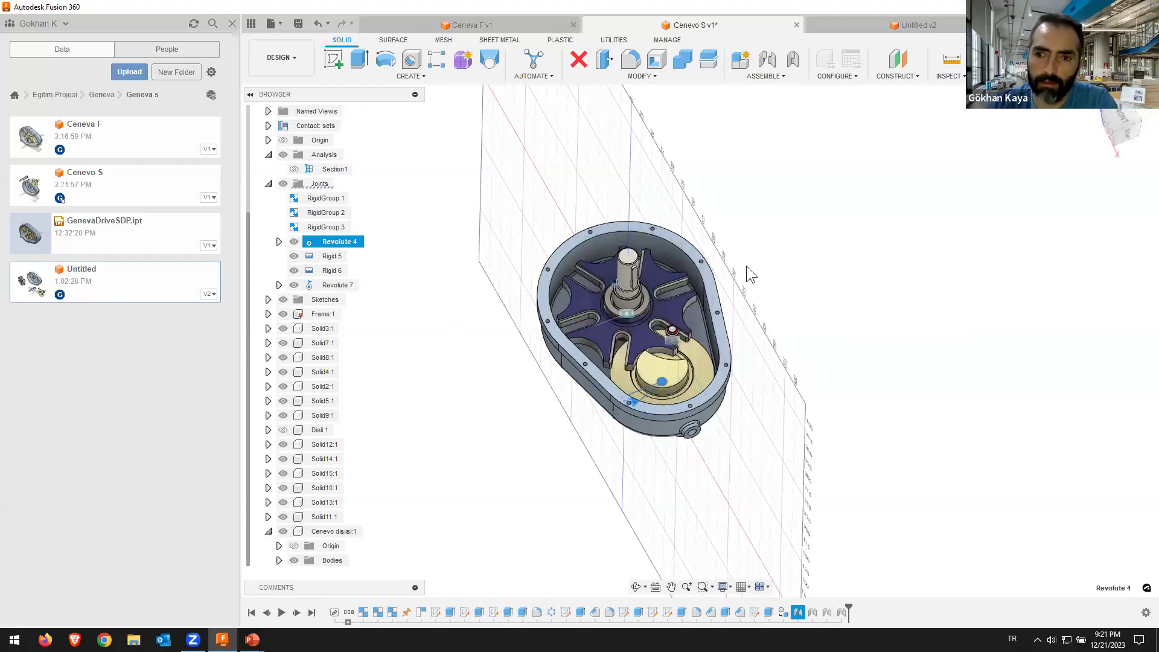
middle_click_drag(693, 301, 640, 242)
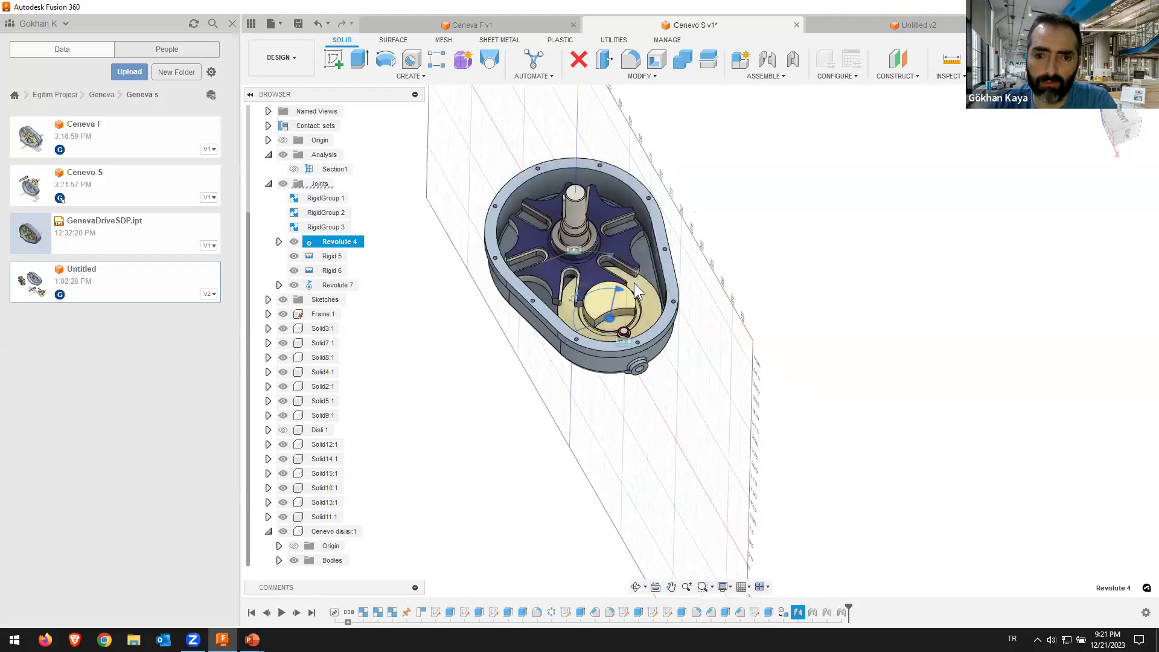
mouse_move(704, 308)
middle_mouse_down("shift")
mouse_move(699, 293)
mouse_move(719, 327)
mouse_move(905, 148)
middle_mouse_up("shift")
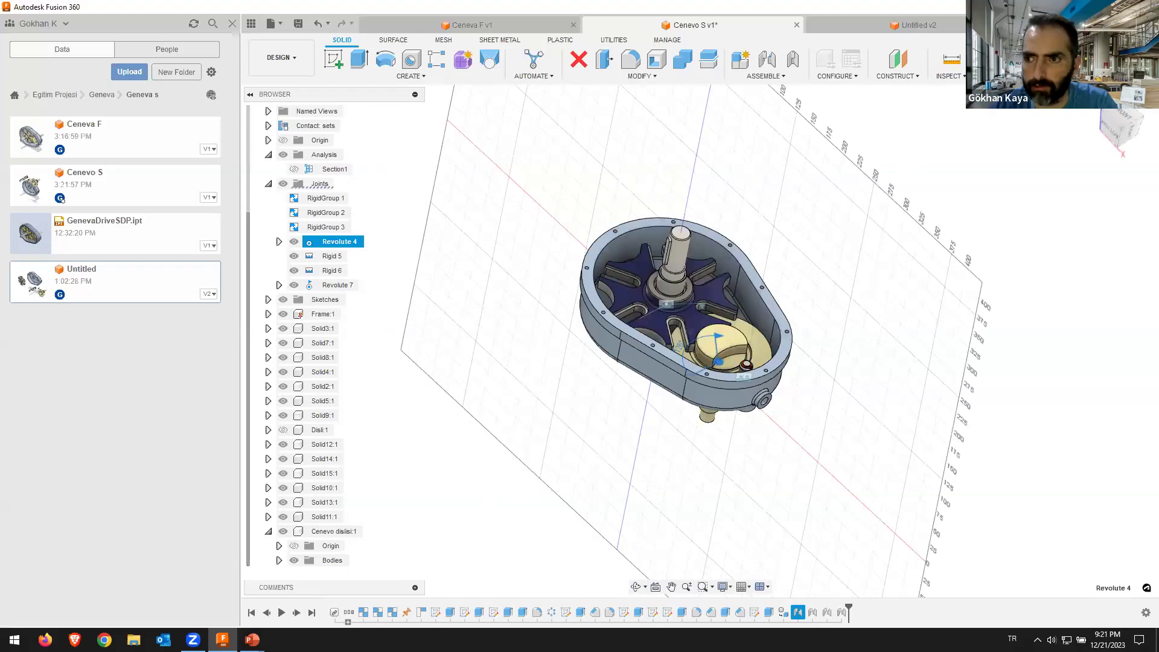
Step: Create a new drawing from the design, keeping From Scratch, ISO, mm and A3 sheet
left_click(295, 62)
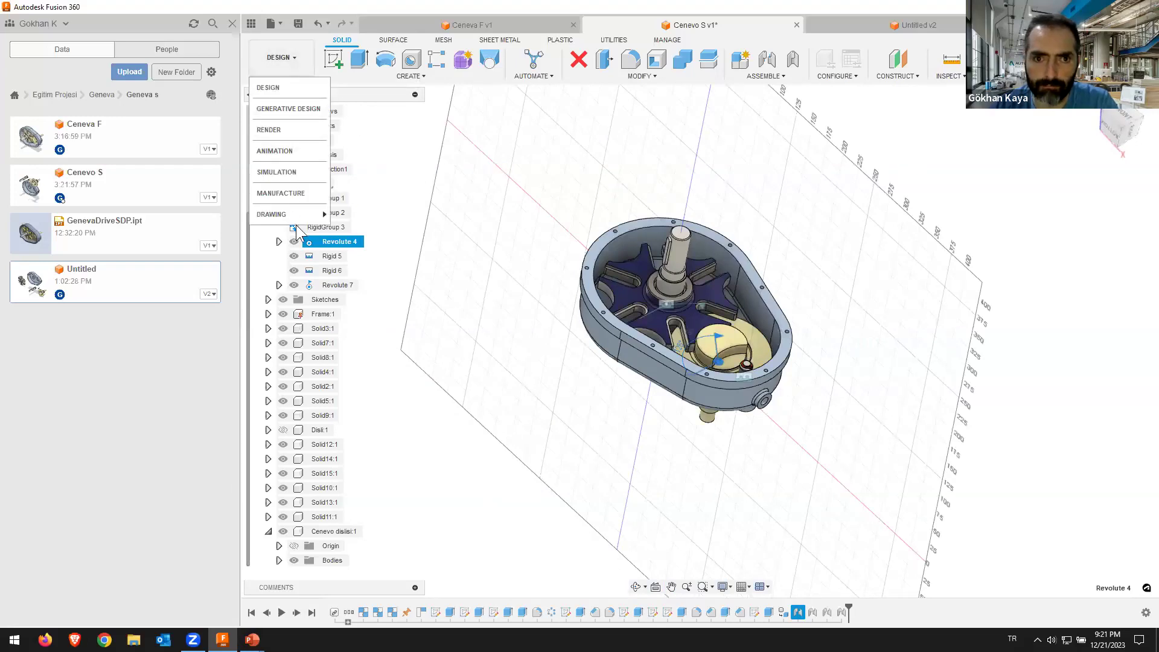
left_click(345, 219)
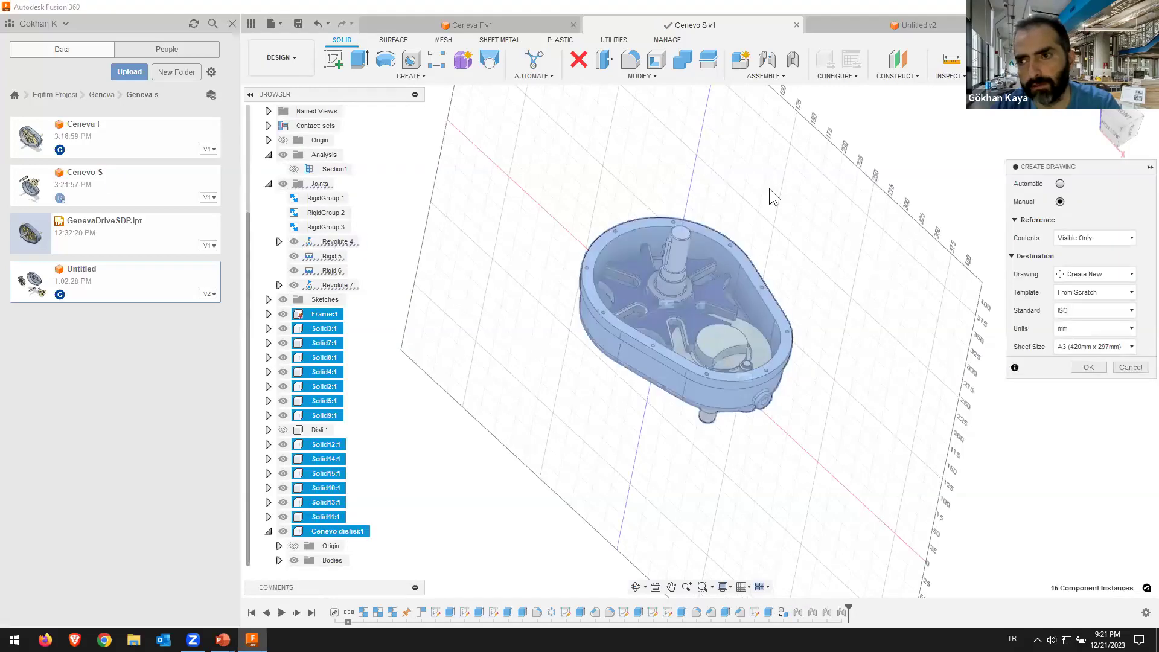
mouse_move(1111, 160)
left_mouse_down()
mouse_move(1031, 156)
mouse_move(933, 111)
left_mouse_up()
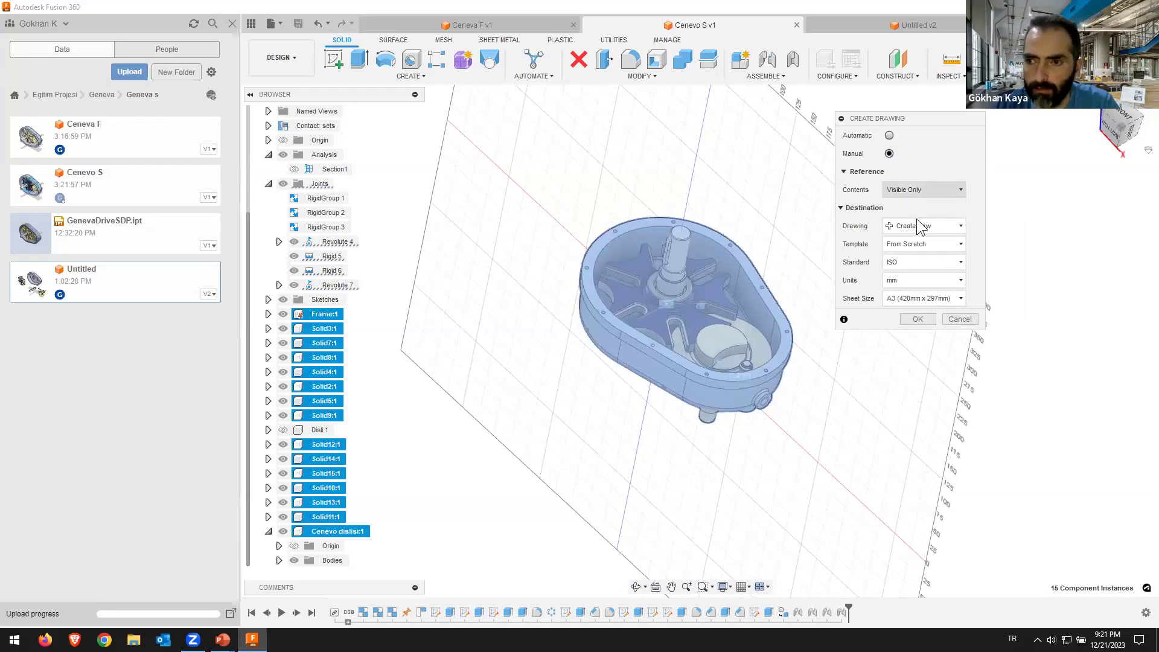
left_click(932, 295)
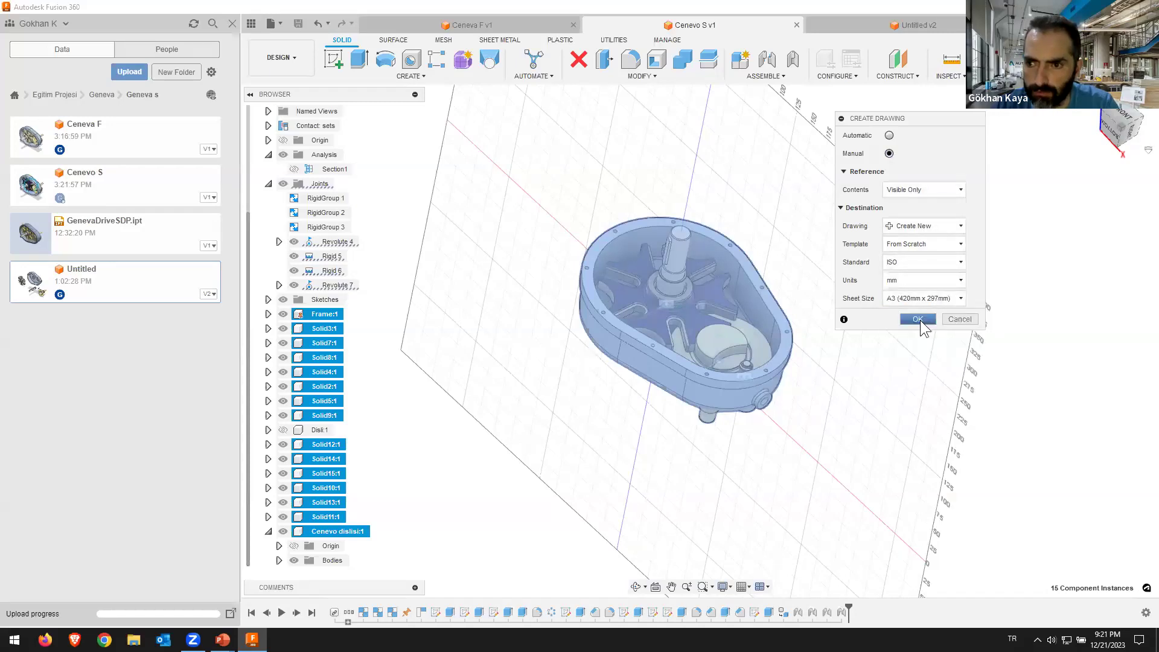
left_click(919, 320)
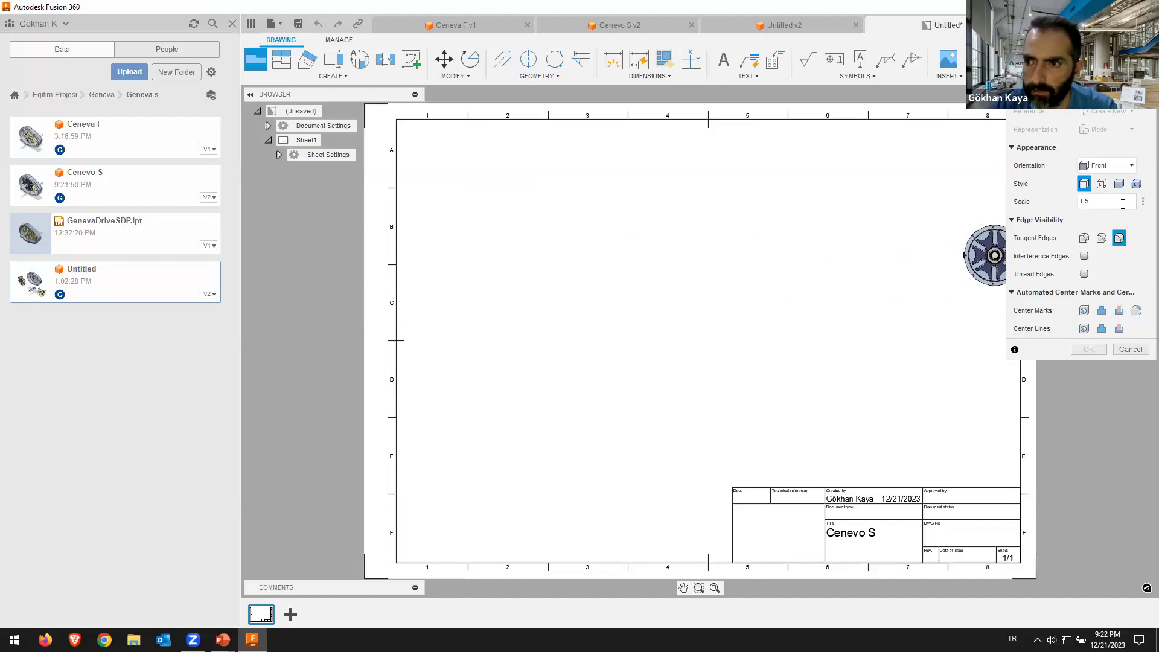
Step: Place the Front base view at 1:2 scale in the sheet's top-left corner
key("BackSpace")
type("2")
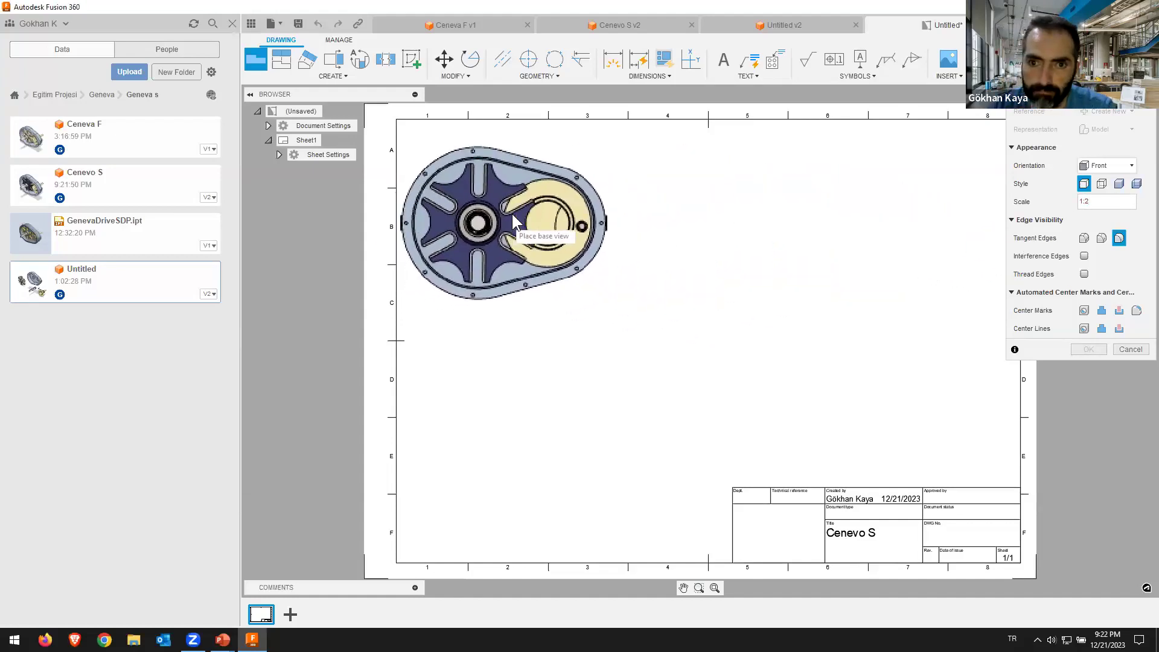
left_click(514, 214)
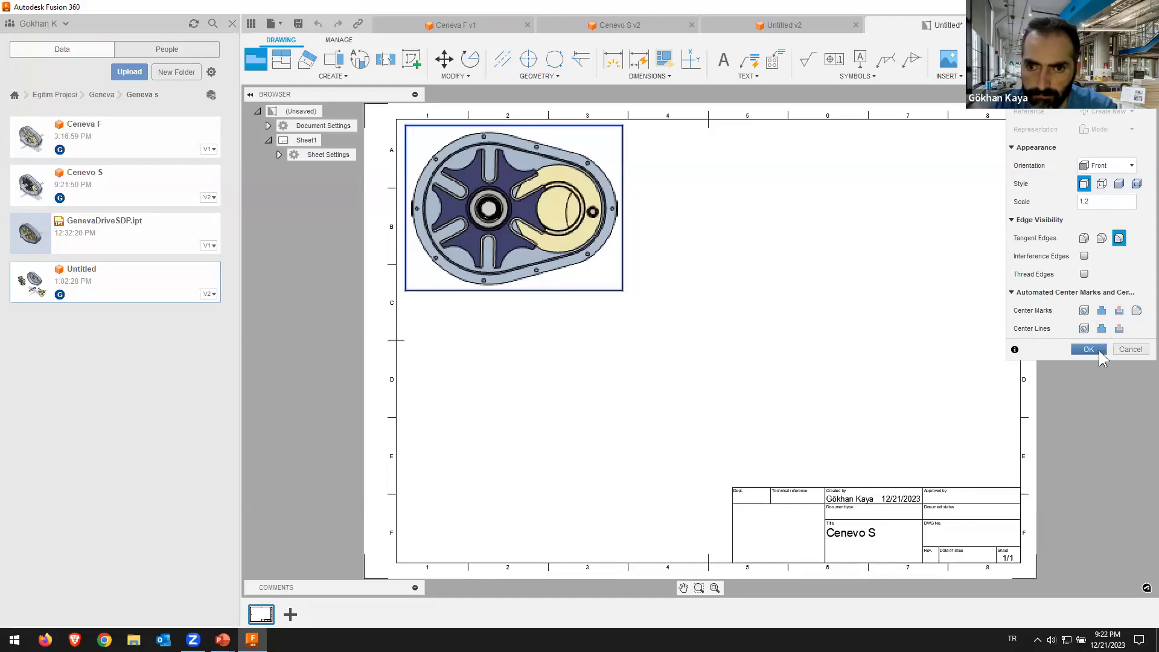
left_click(1088, 349)
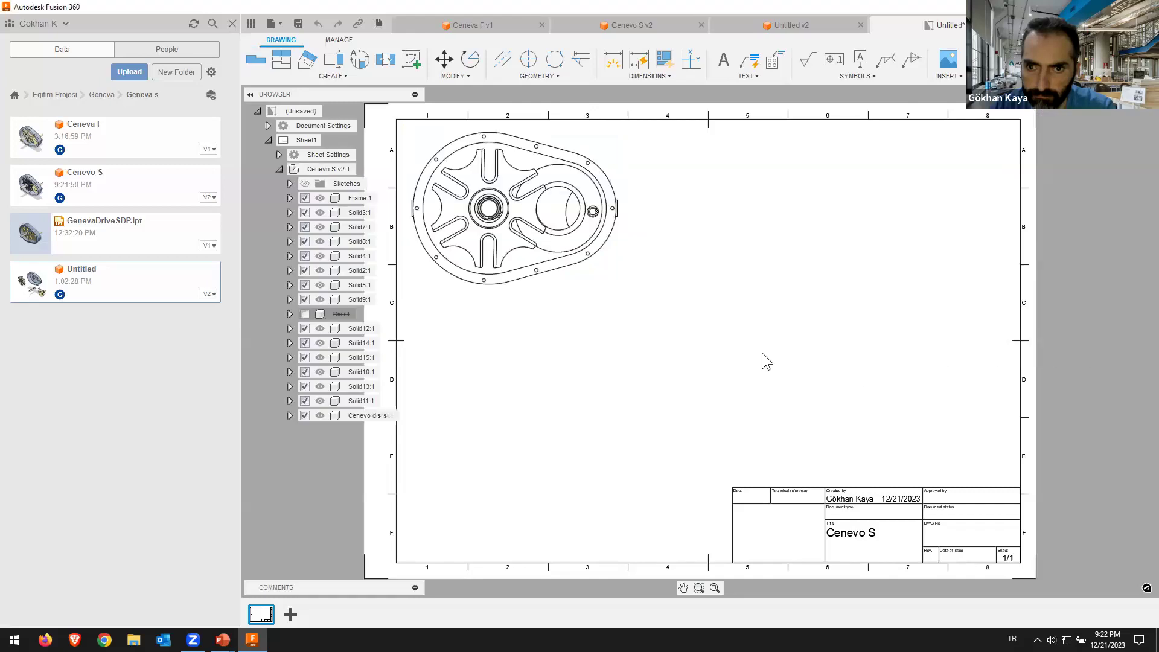
Step: Project an isometric view from the front view to the lower right of the sheet
left_click(281, 60)
left_click(513, 253)
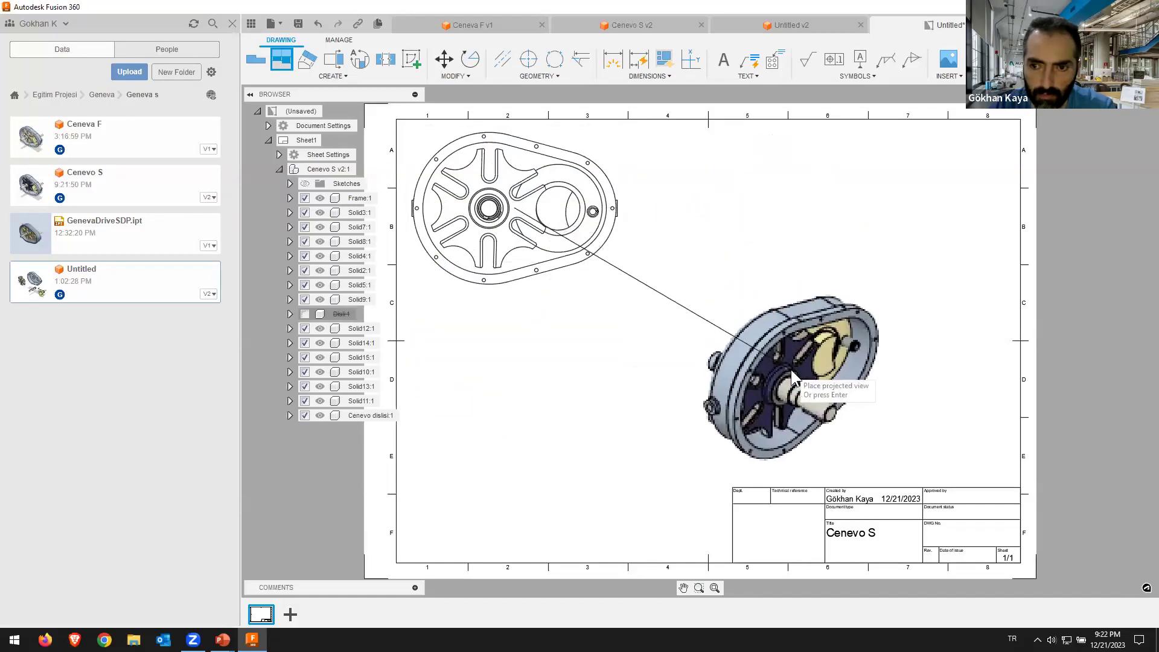
right_click(790, 369)
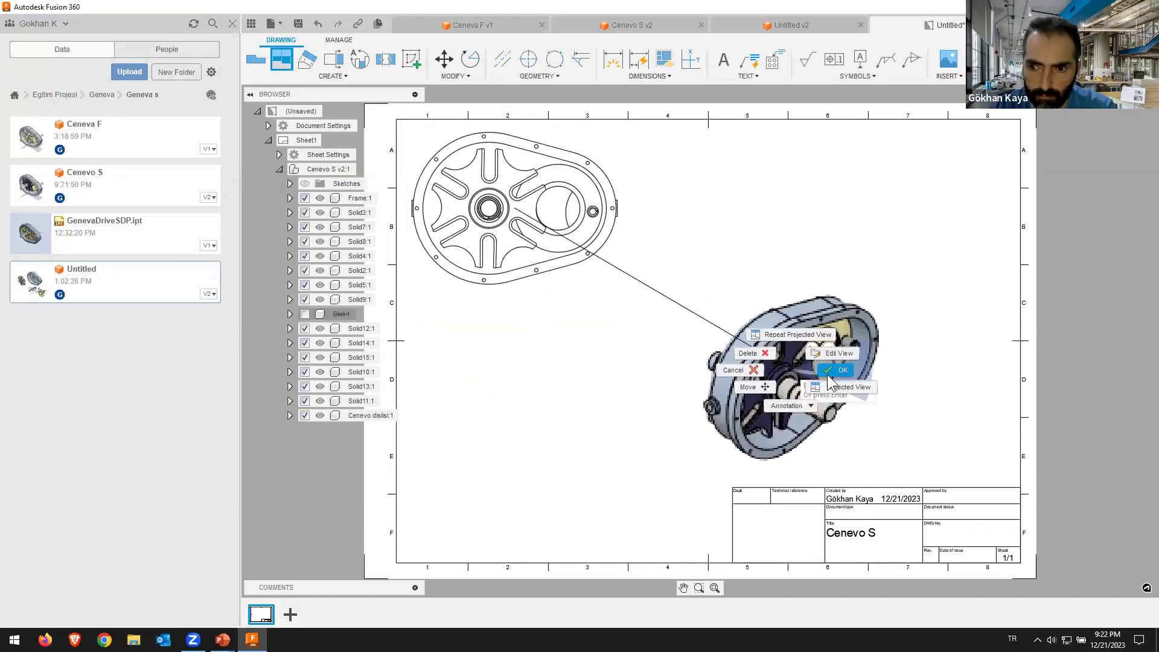
left_click(829, 376)
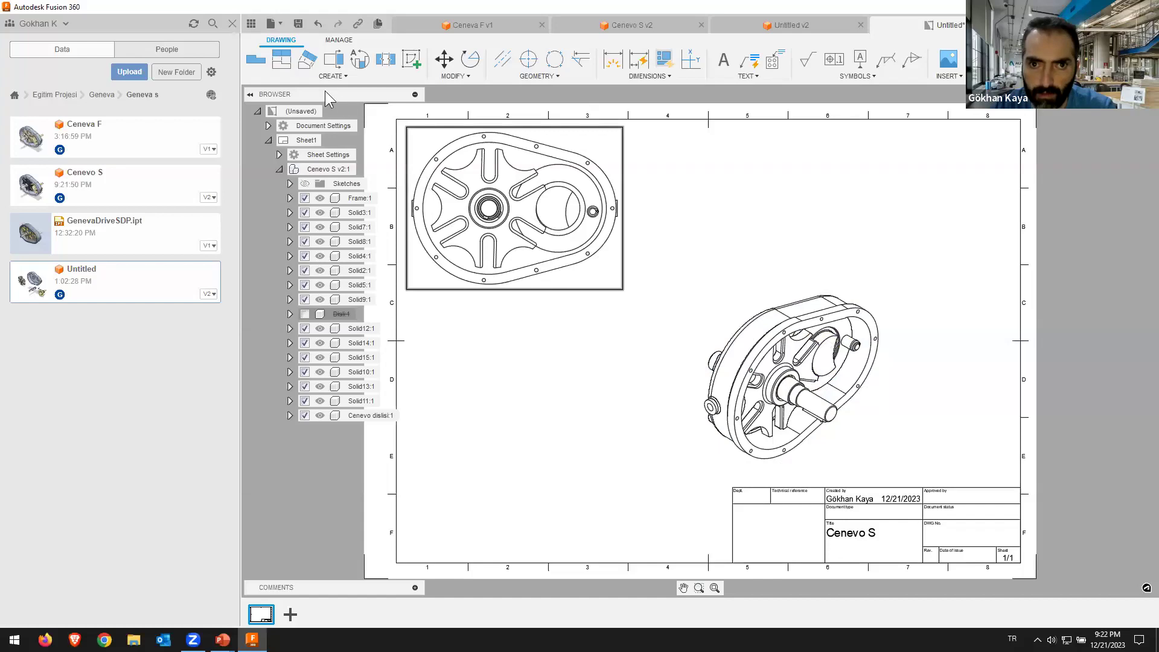
Step: Start an extra base view and cancel it
left_click(259, 63)
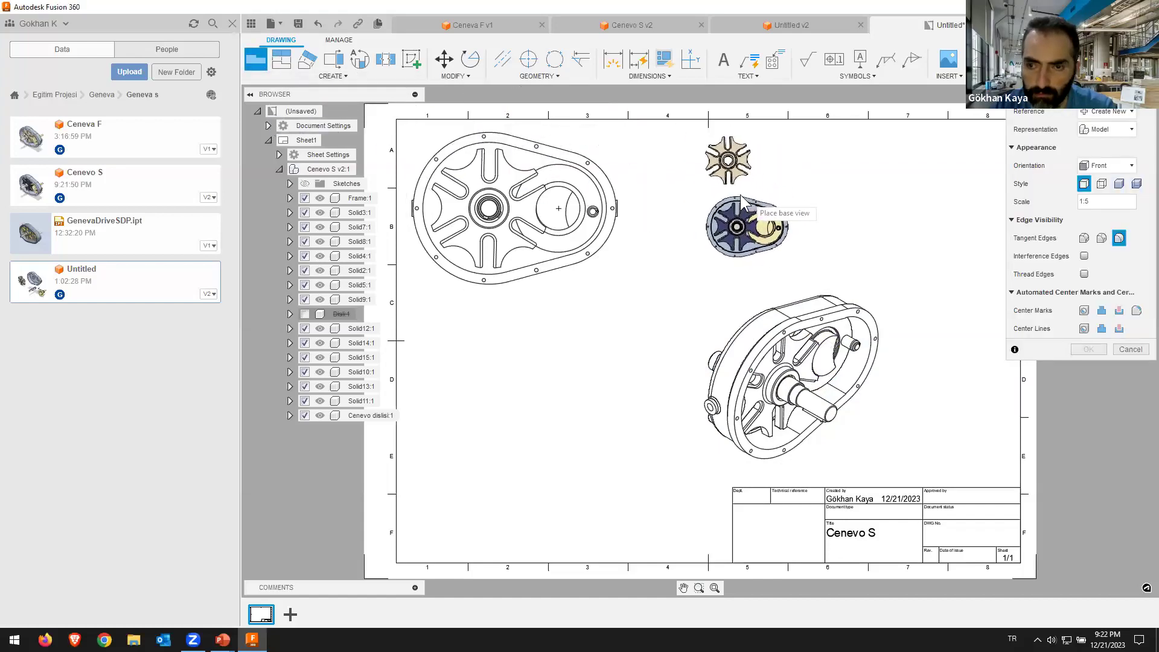
left_click(1130, 112)
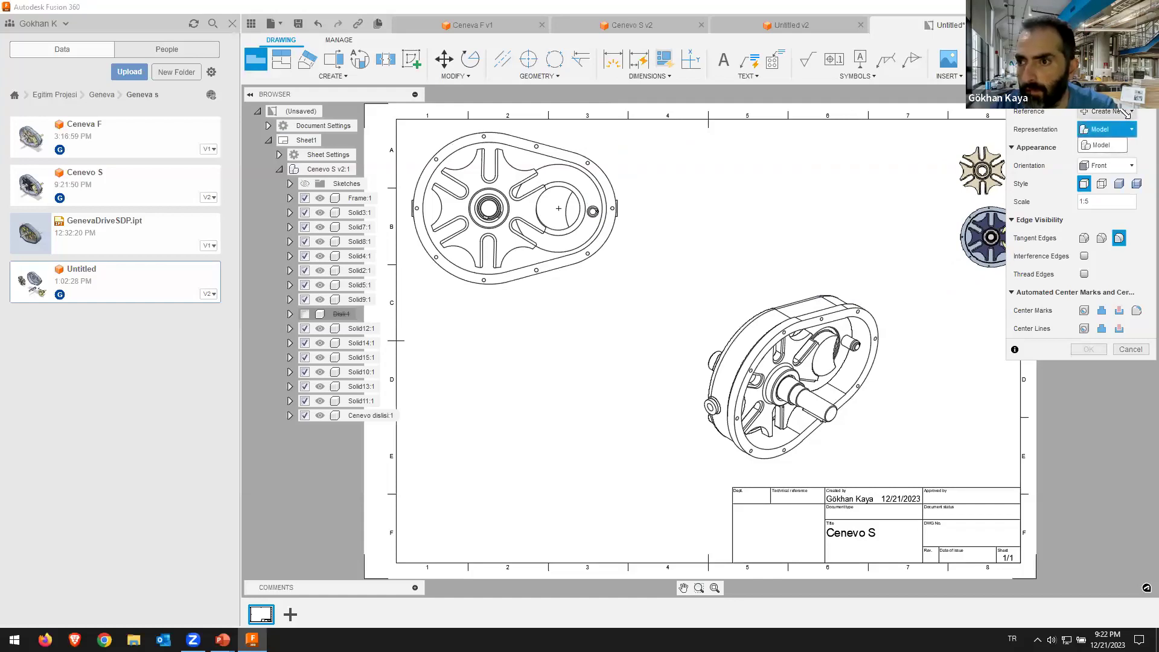
left_click(1143, 172)
left_click(1118, 351)
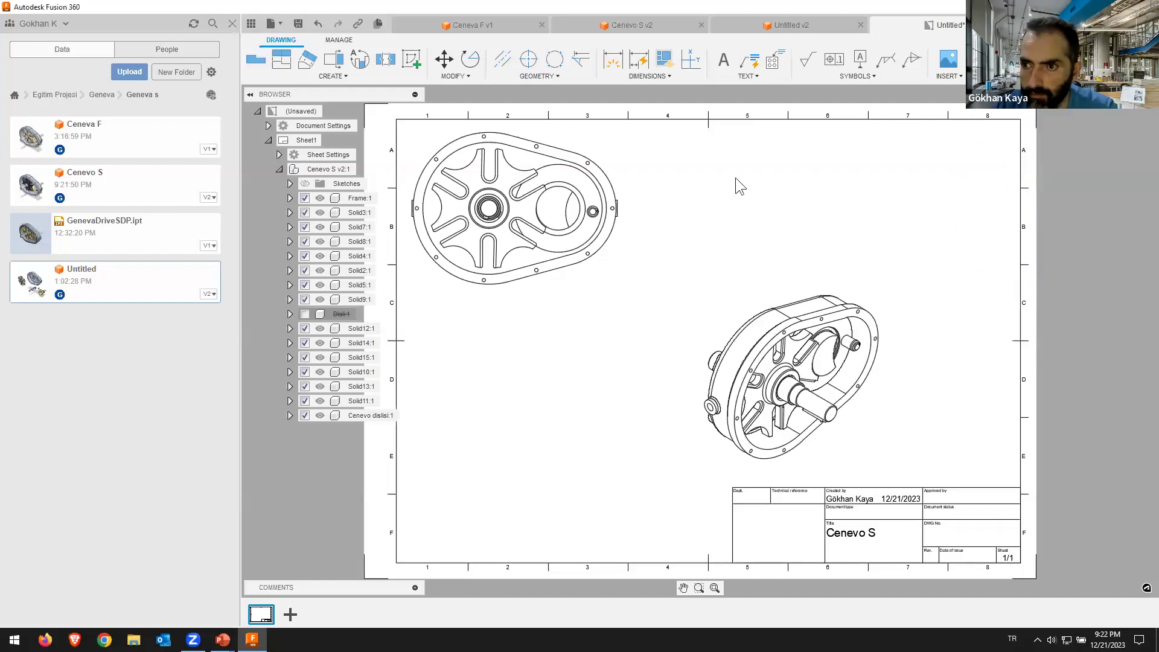
left_click(282, 59)
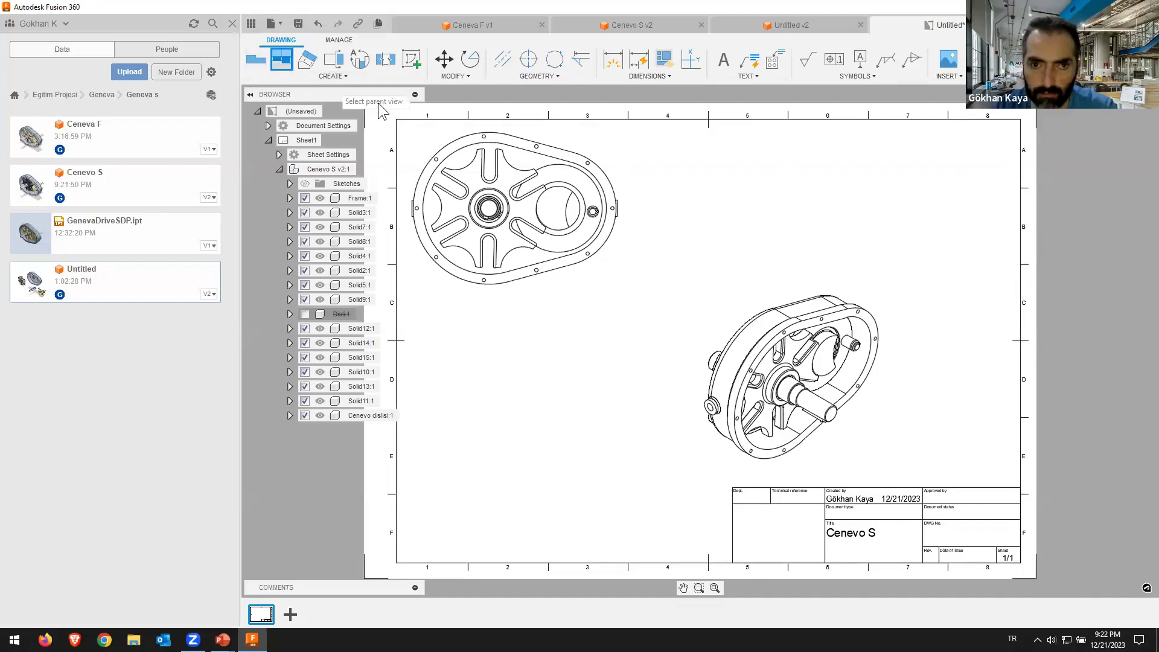
Step: Project a side view from the front view and move it below the front view
left_click(546, 163)
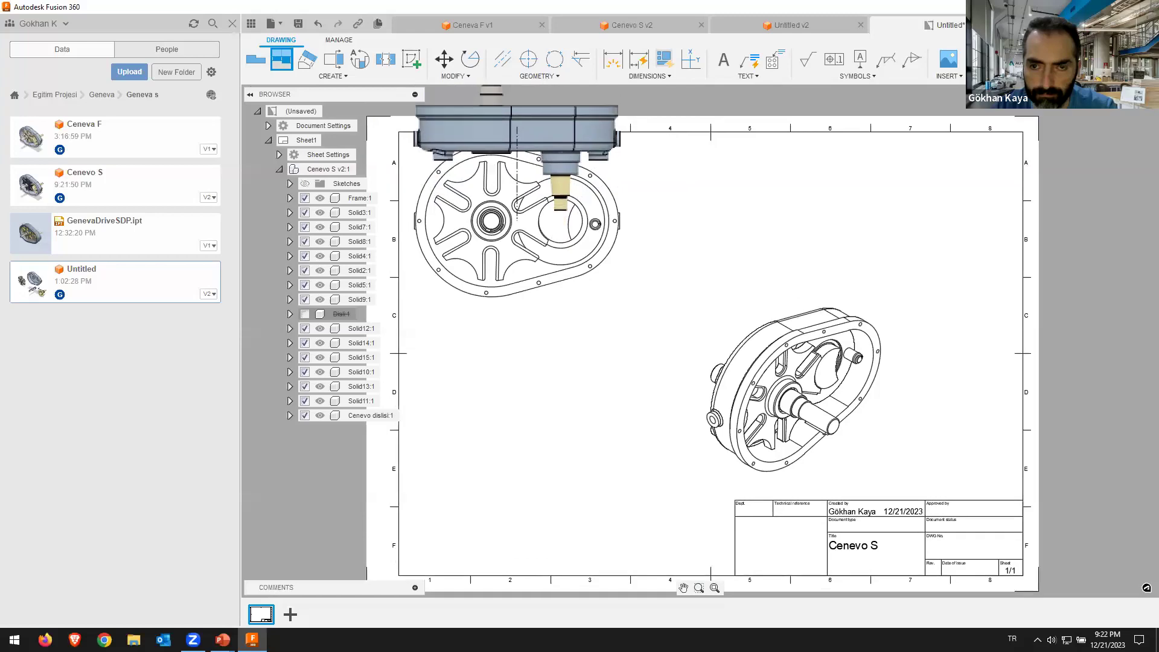
middle_click_drag(585, 97, 608, 234)
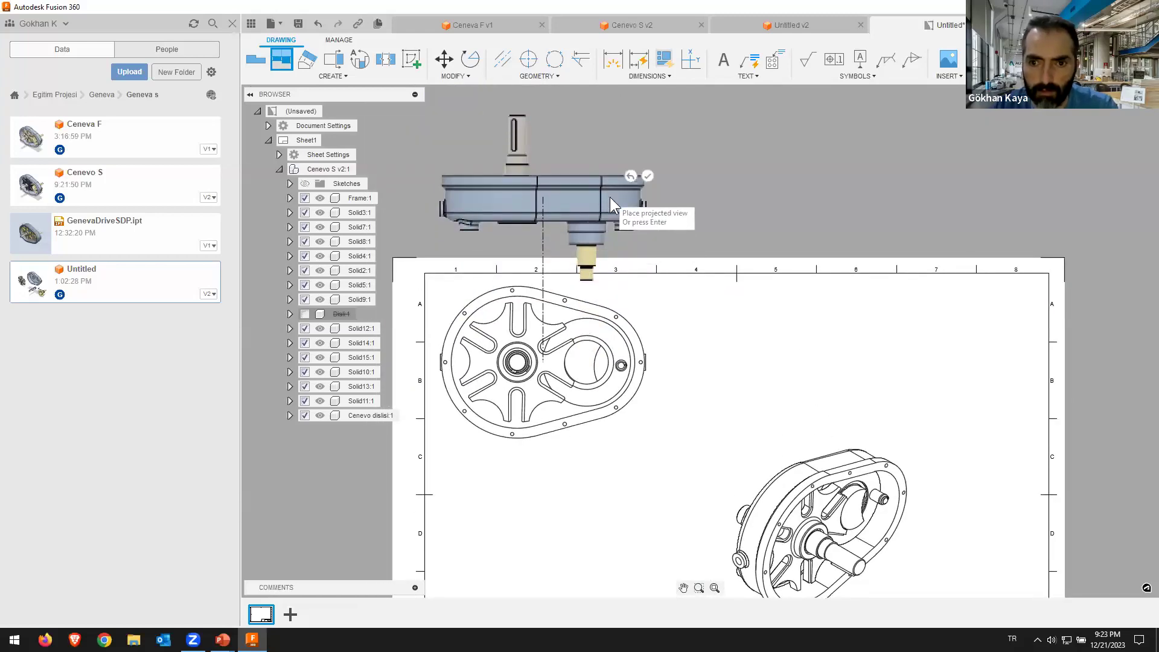
right_click(610, 197)
left_click(662, 197)
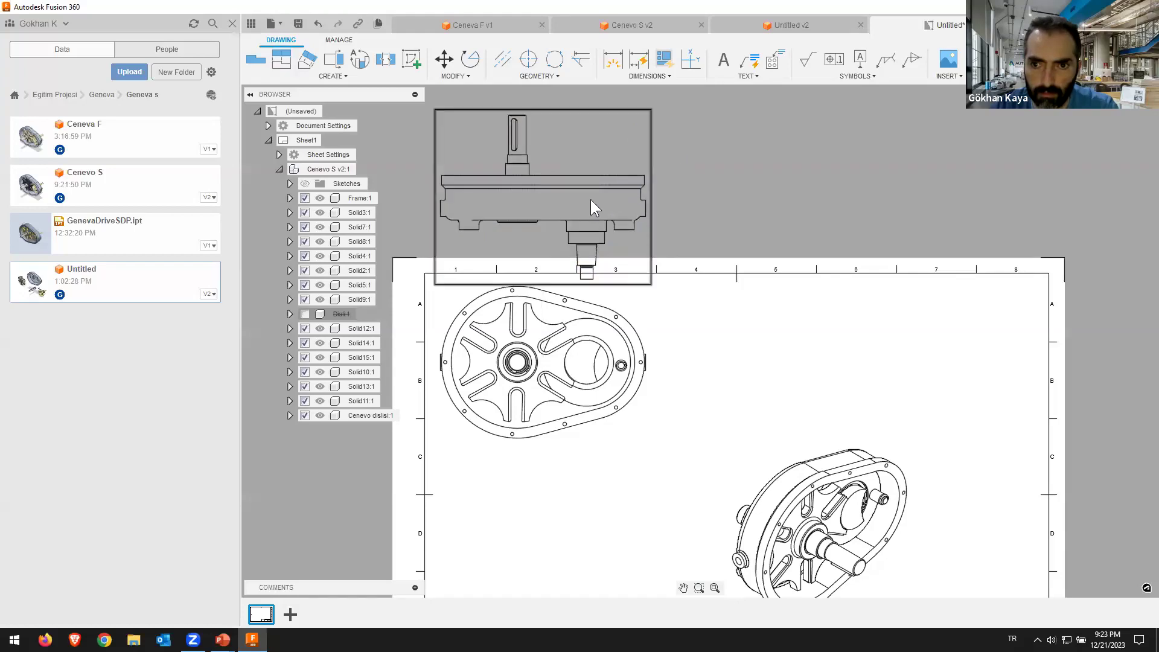
left_click_drag(558, 113, 658, 444)
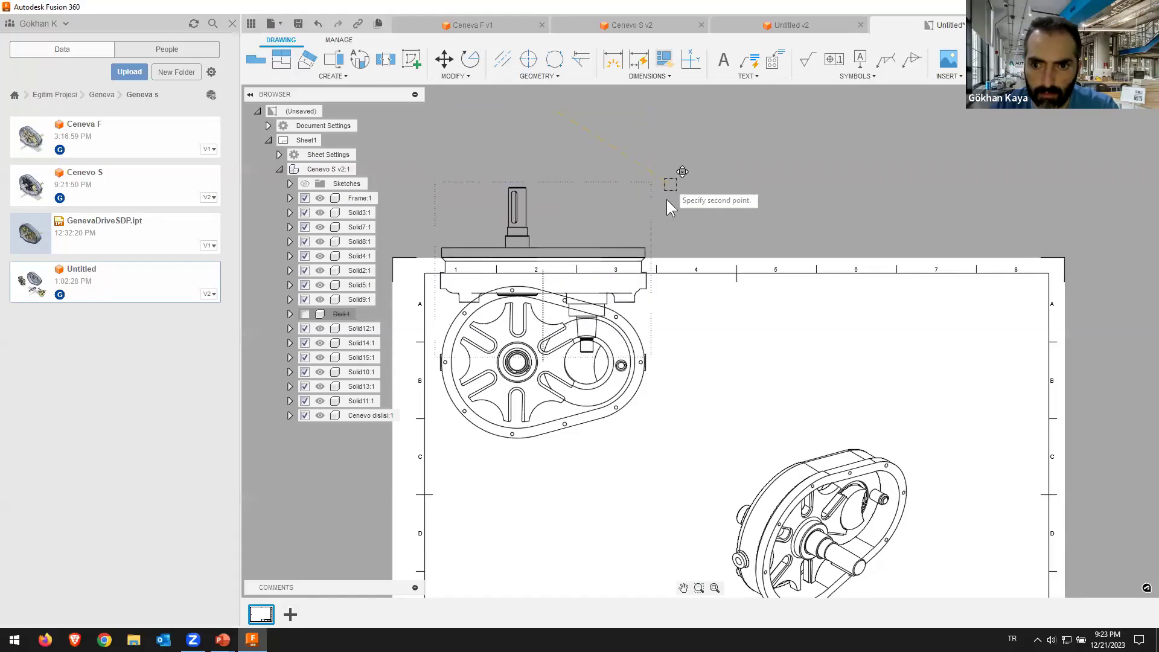
left_click(656, 455)
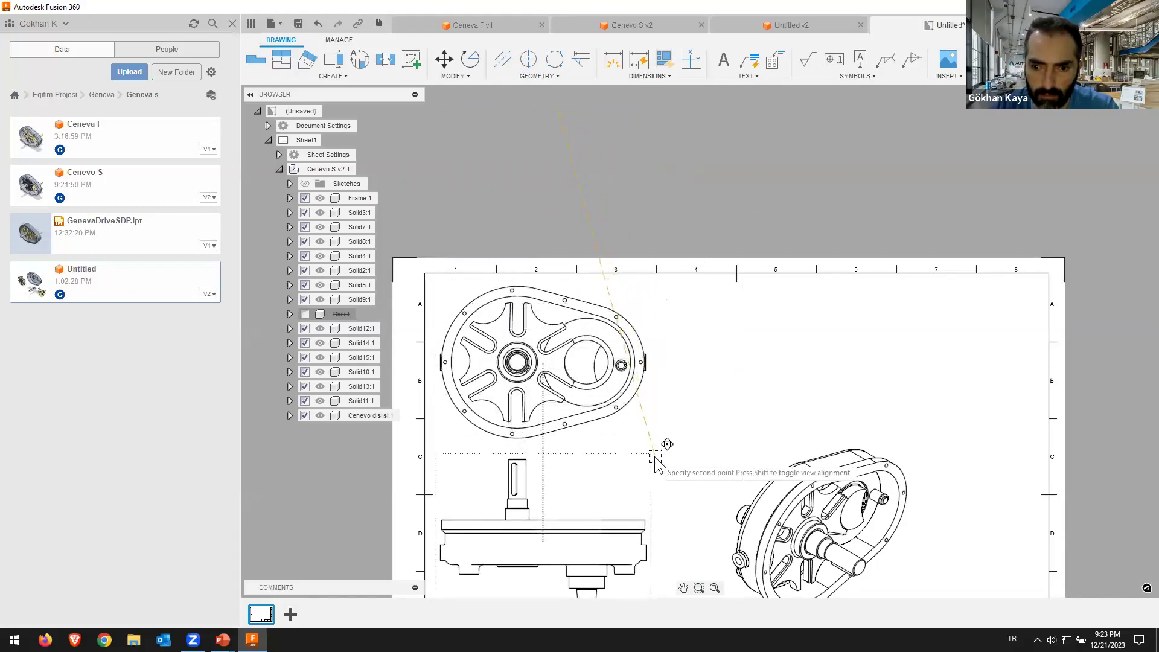
middle_click_drag(668, 420, 641, 216)
left_click_drag(593, 273, 598, 277)
left_click(599, 276)
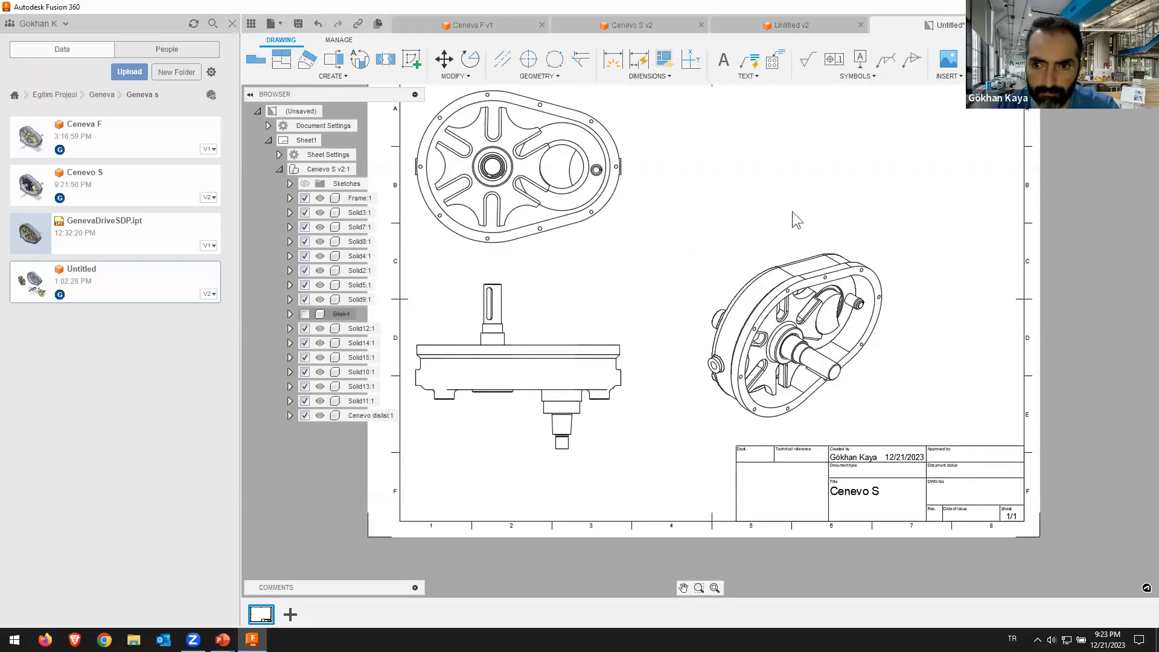
Step: Set the isometric view's style to shaded
left_click(865, 256)
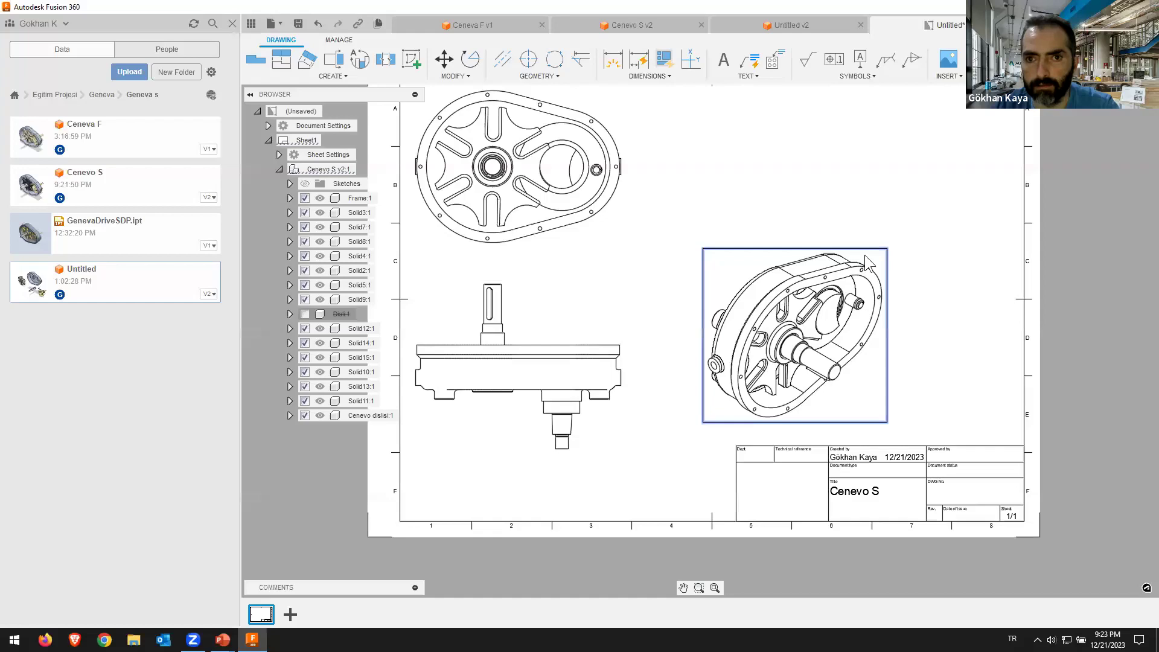
double_click(865, 256)
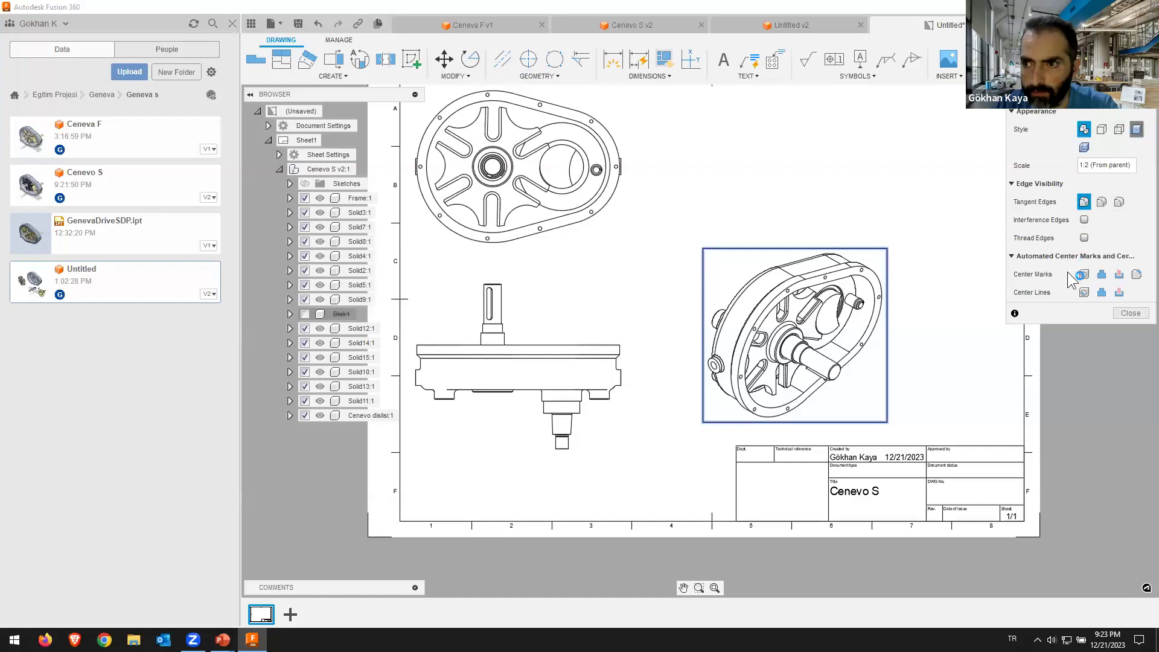
left_click(1131, 350)
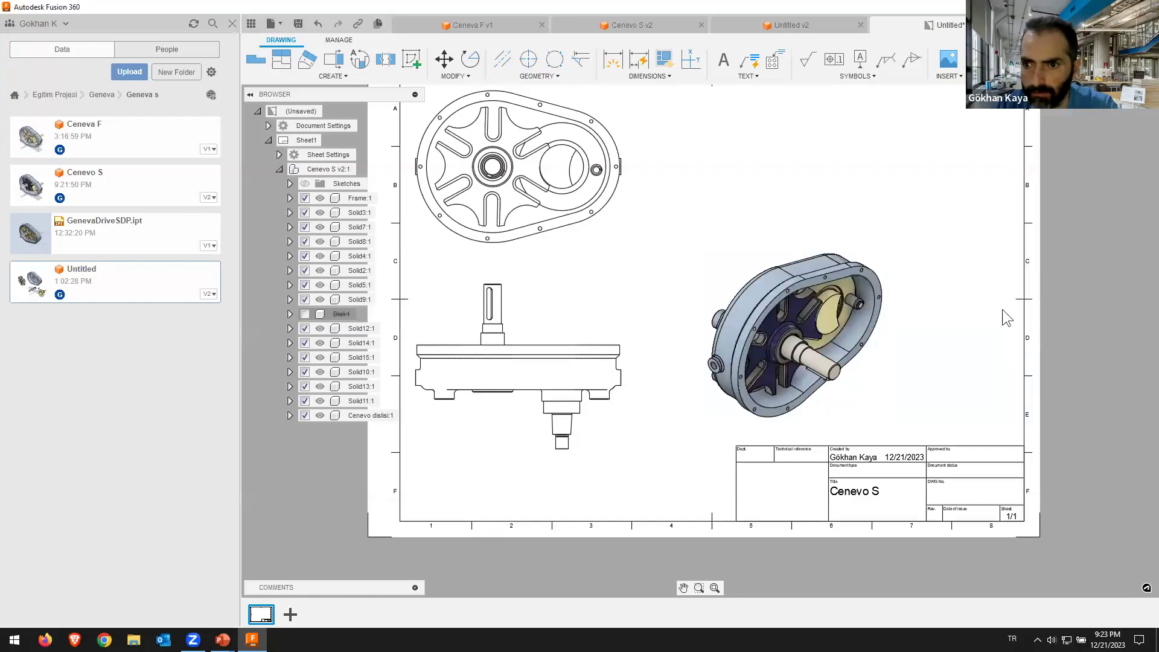
scroll(815, 225, "up", 3)
scroll(731, 324, "down", 3)
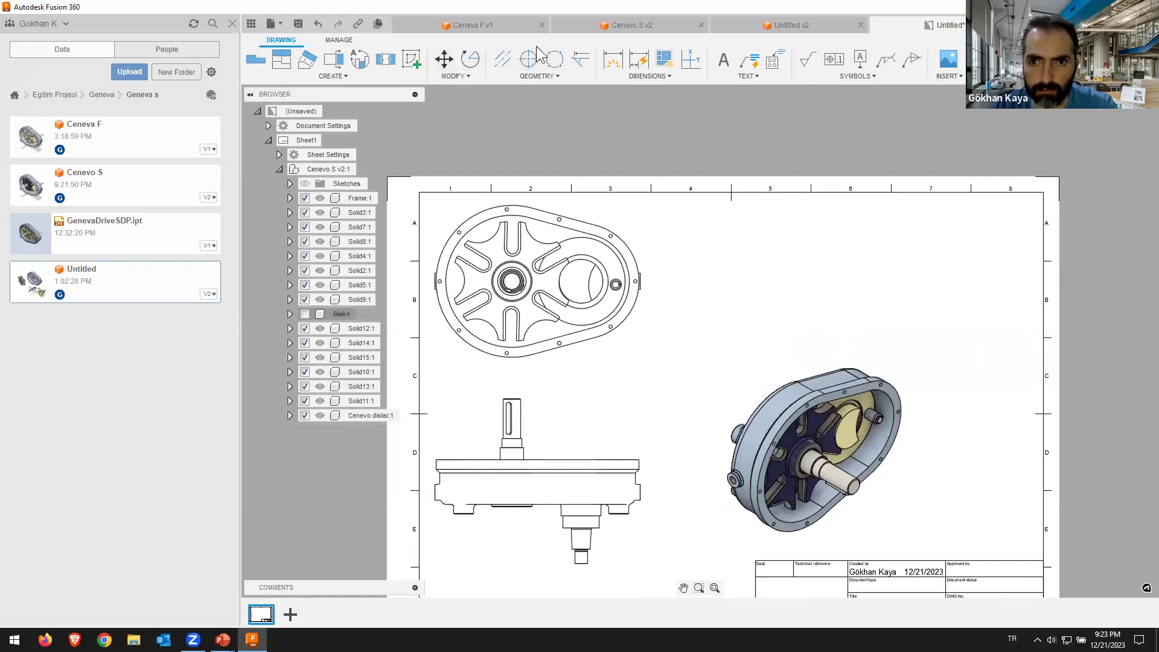
left_click(614, 61)
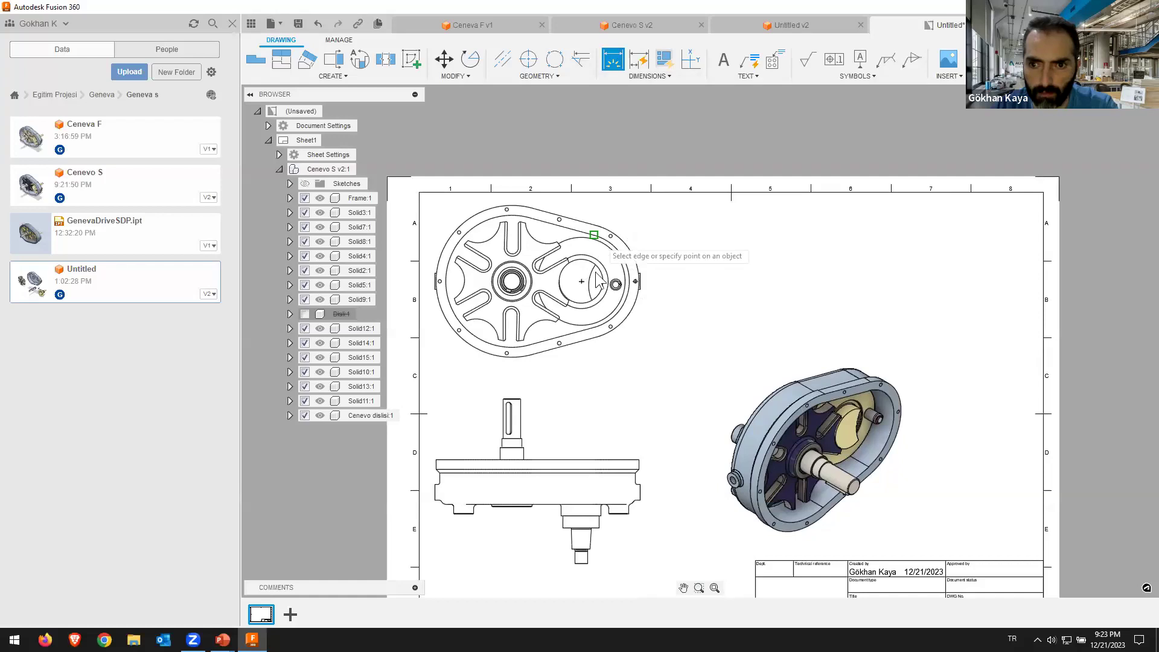
Step: Add a Ø20 diameter dimension to the front view, then delete it
scroll(602, 264, "down", 2)
scroll(549, 279, "up", 1)
scroll(528, 281, "up", 1)
scroll(525, 280, "up", 1)
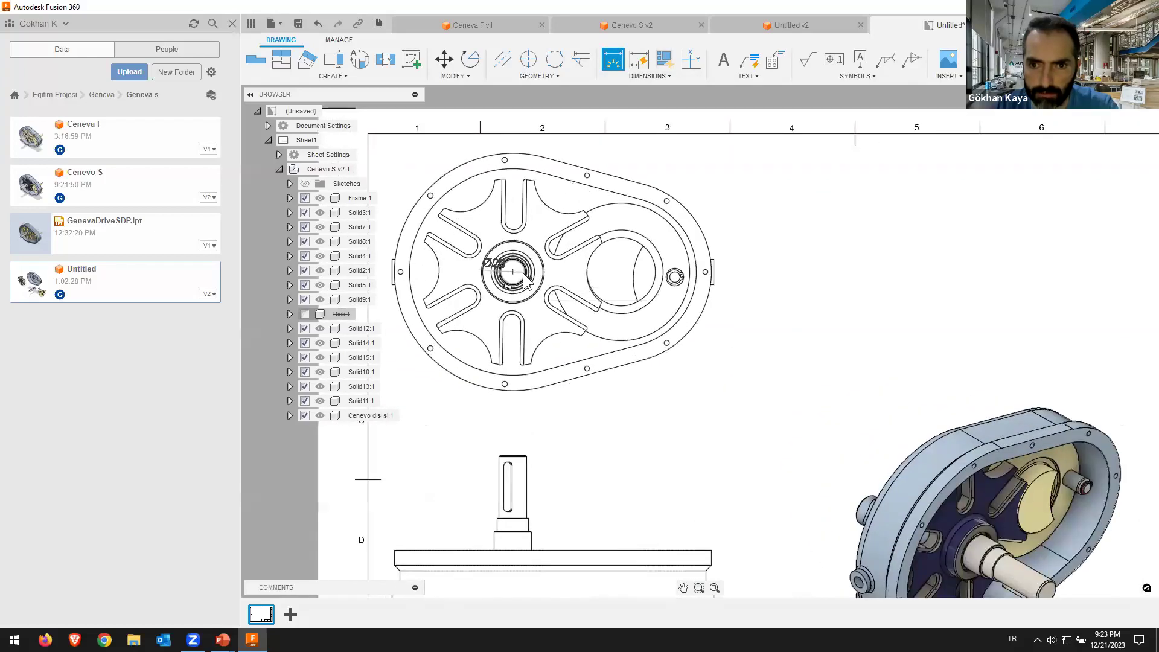
left_click(526, 281)
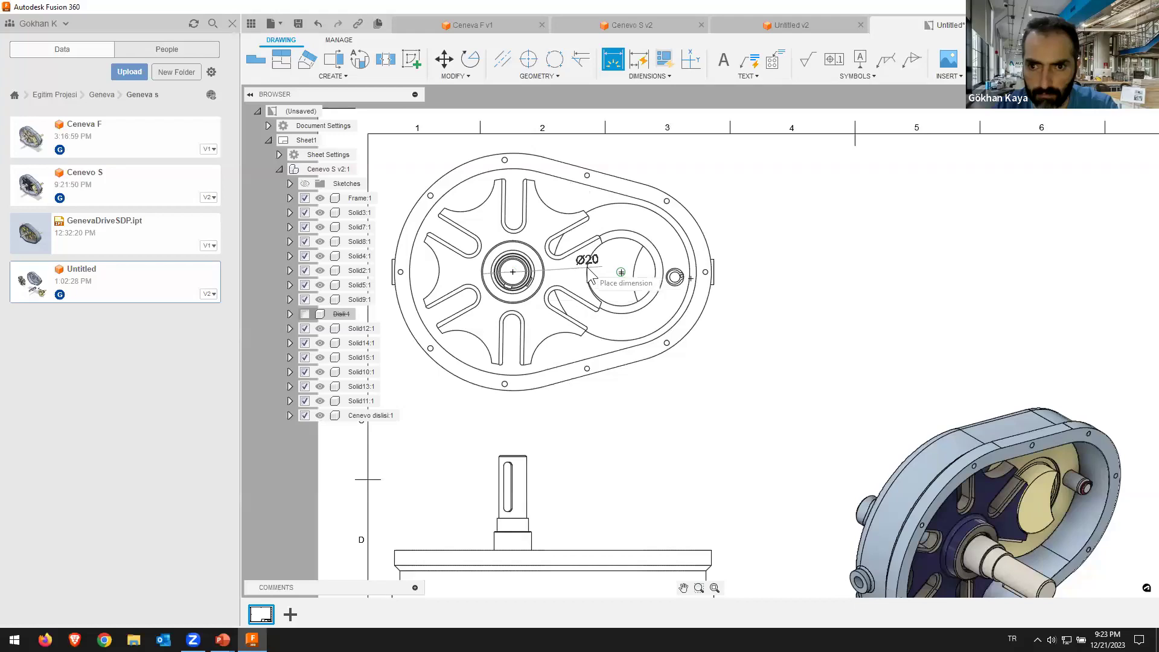
left_click(621, 271)
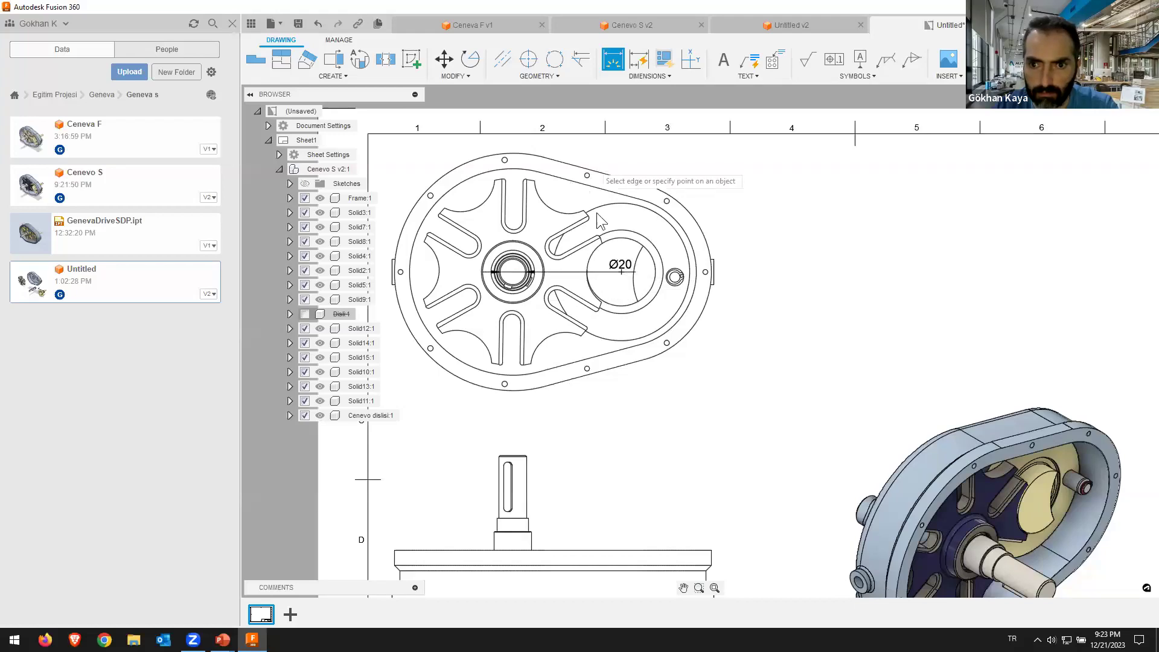
left_click(582, 245)
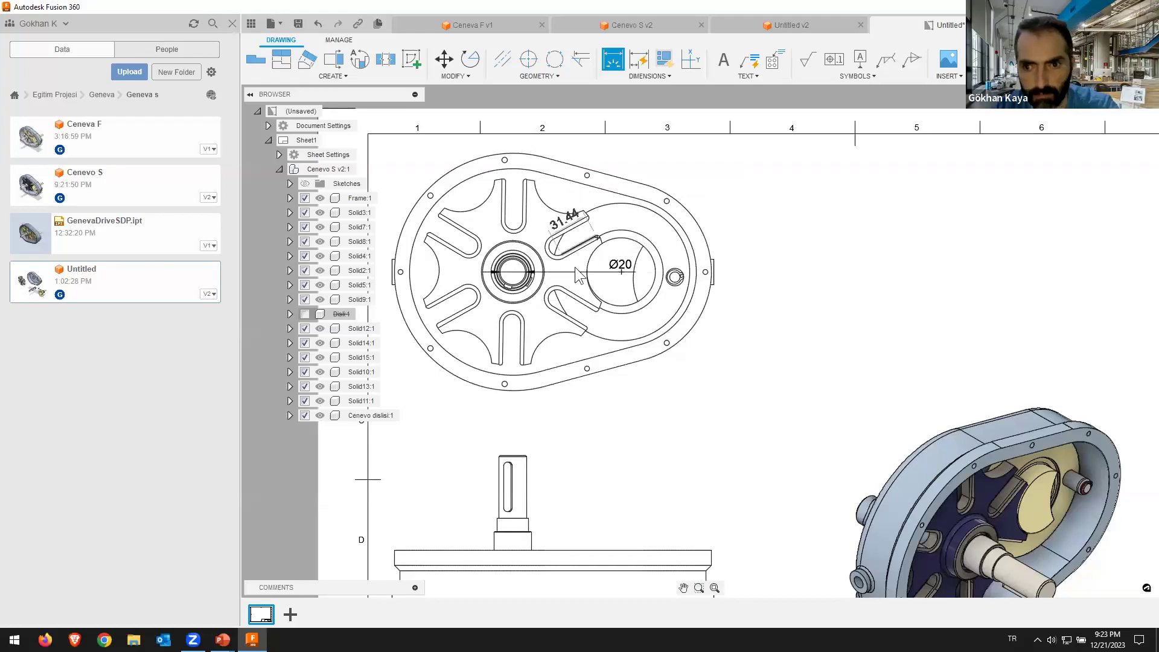
key("Escape")
left_click(561, 266)
key("Delete")
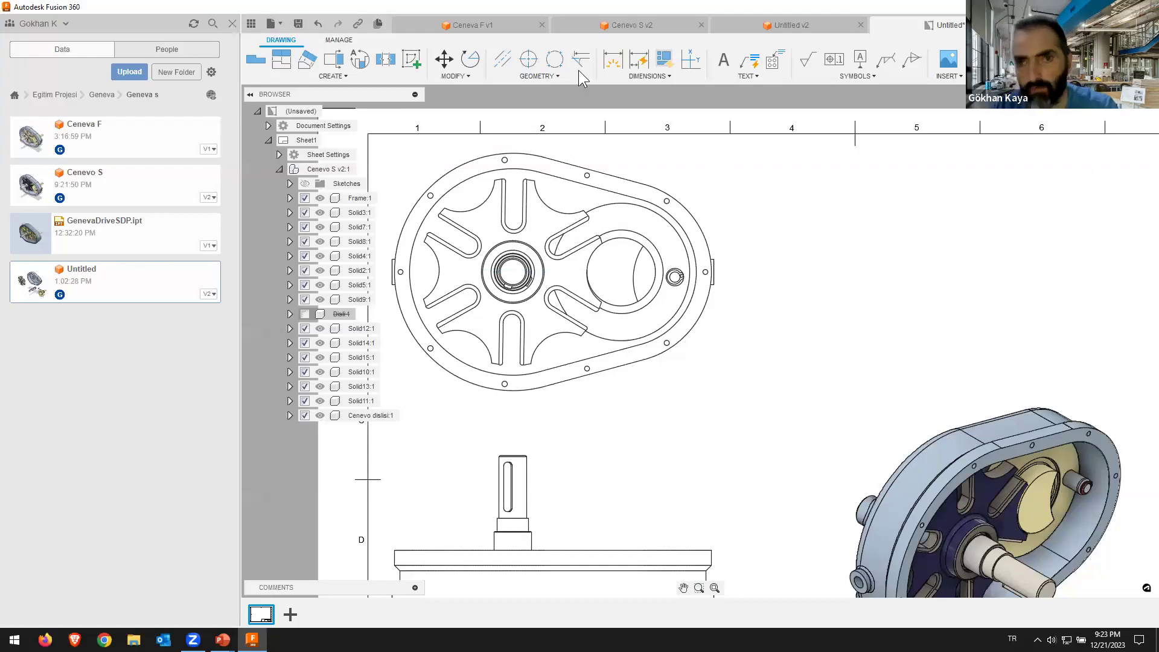
Step: Dimension the large circle around the pinion with a Ø110 diameter
left_click(613, 59)
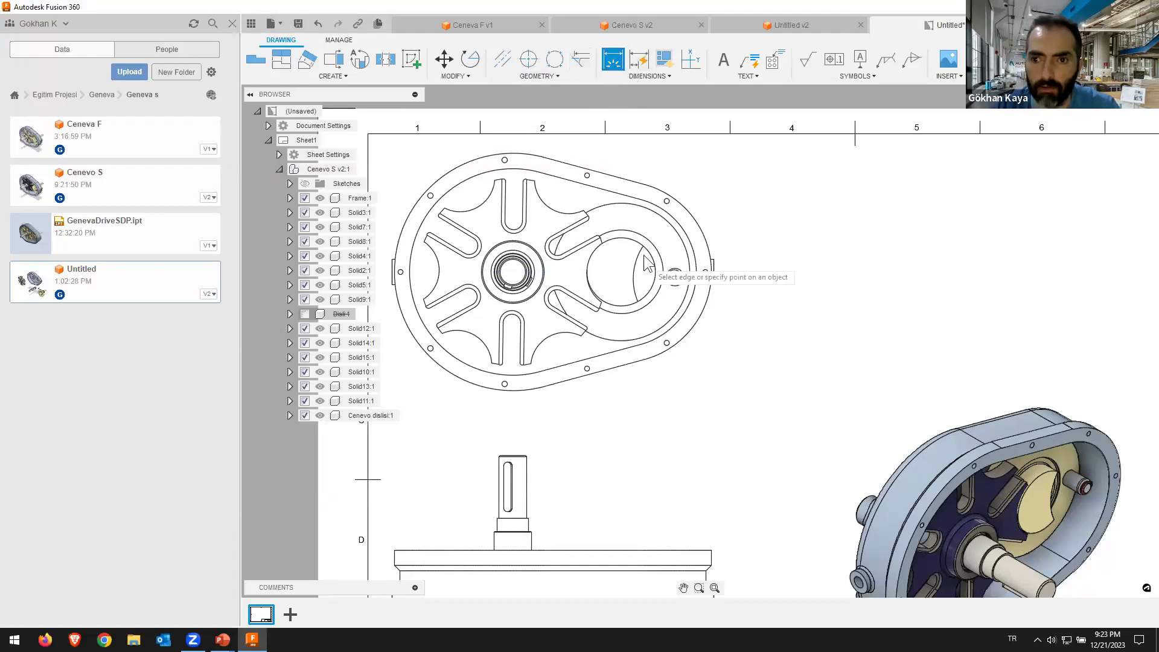
left_click(682, 249)
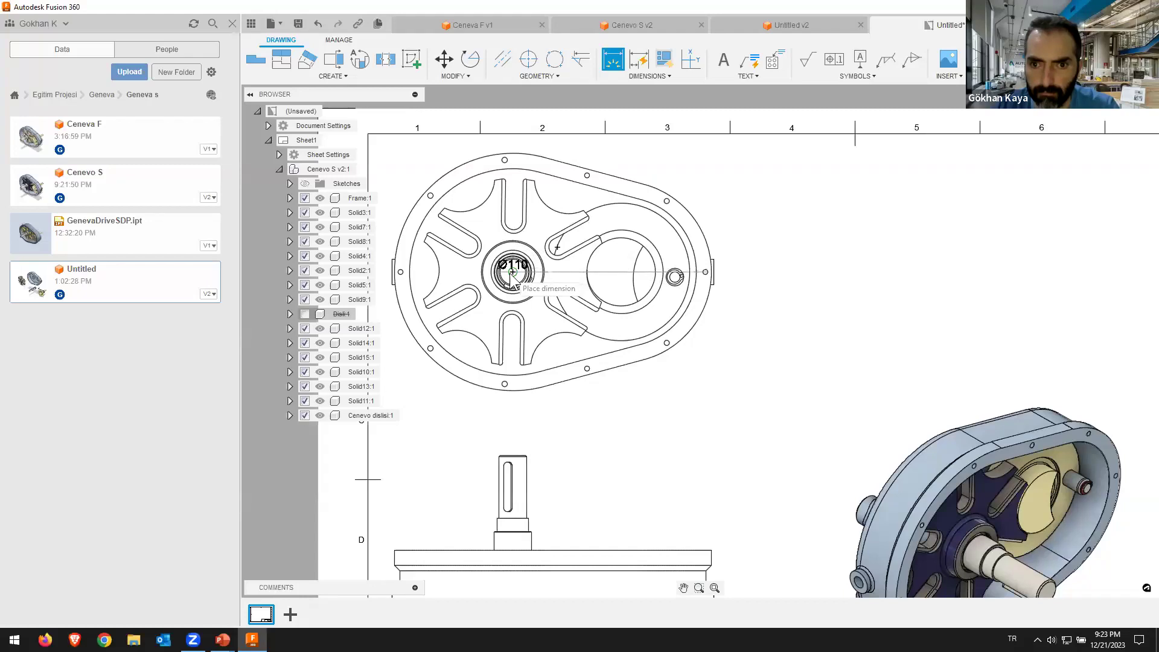
left_click(510, 275)
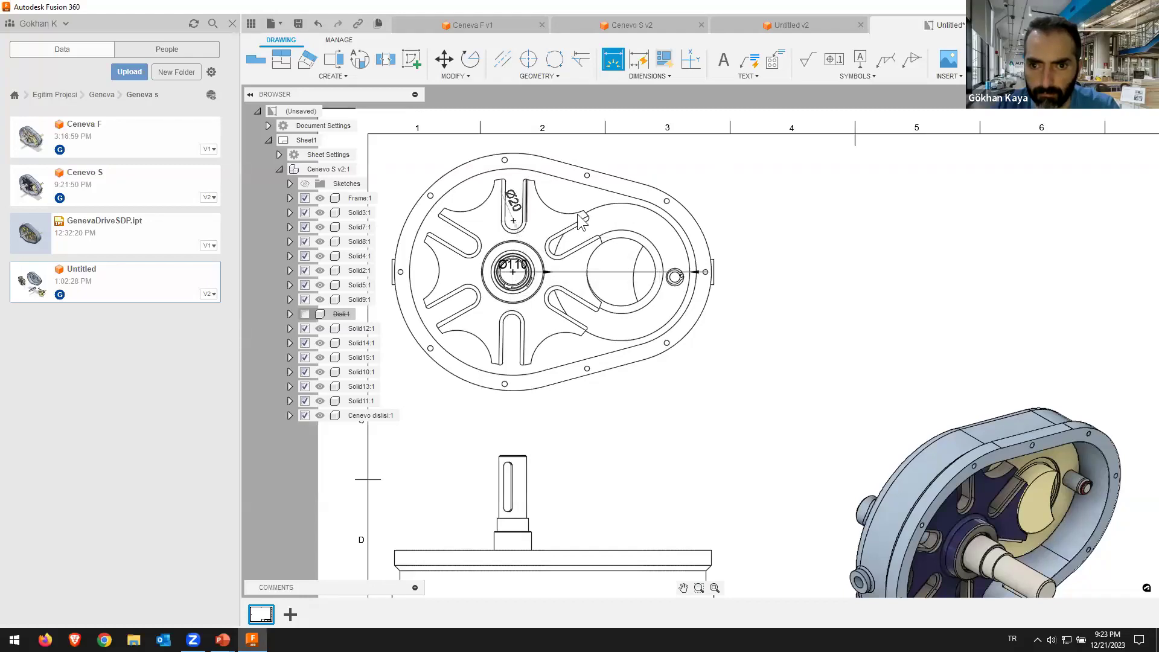
key("Escape")
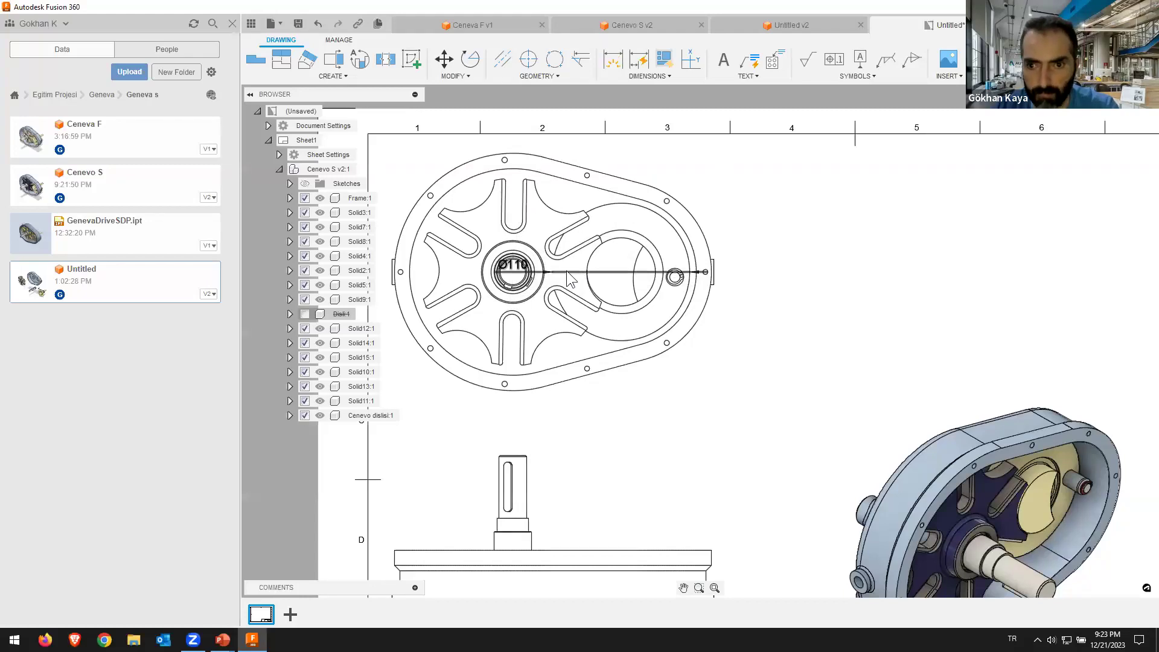
Step: Add the 86.6 point-to-point distance between the two centres above the view
left_click(648, 76)
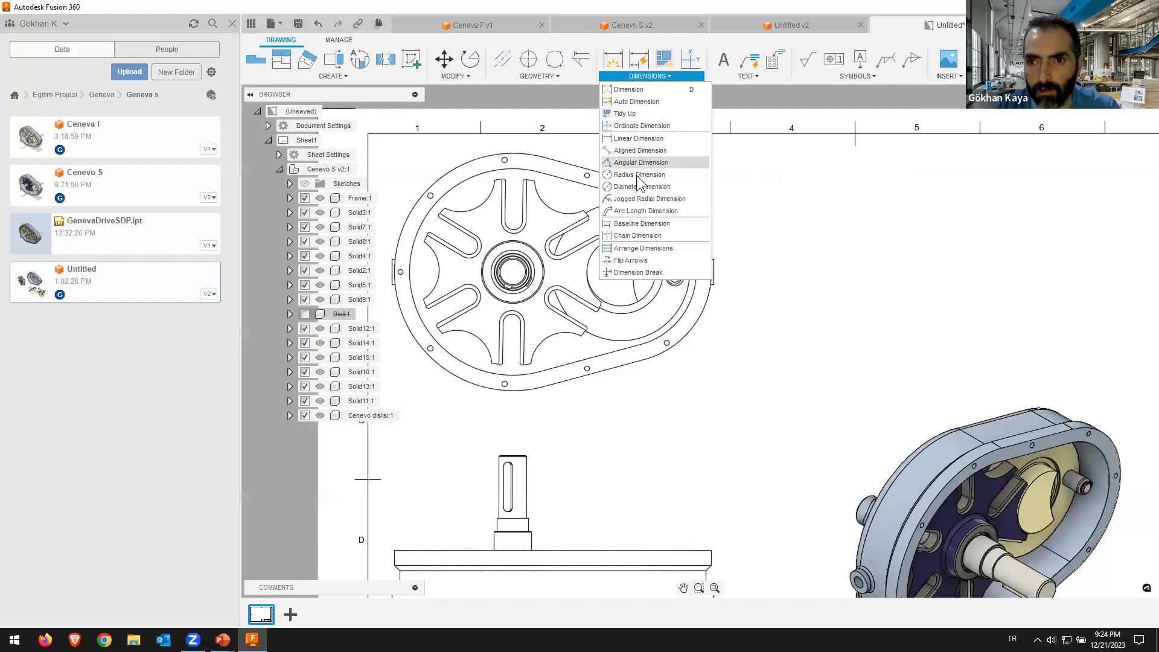
left_click(638, 152)
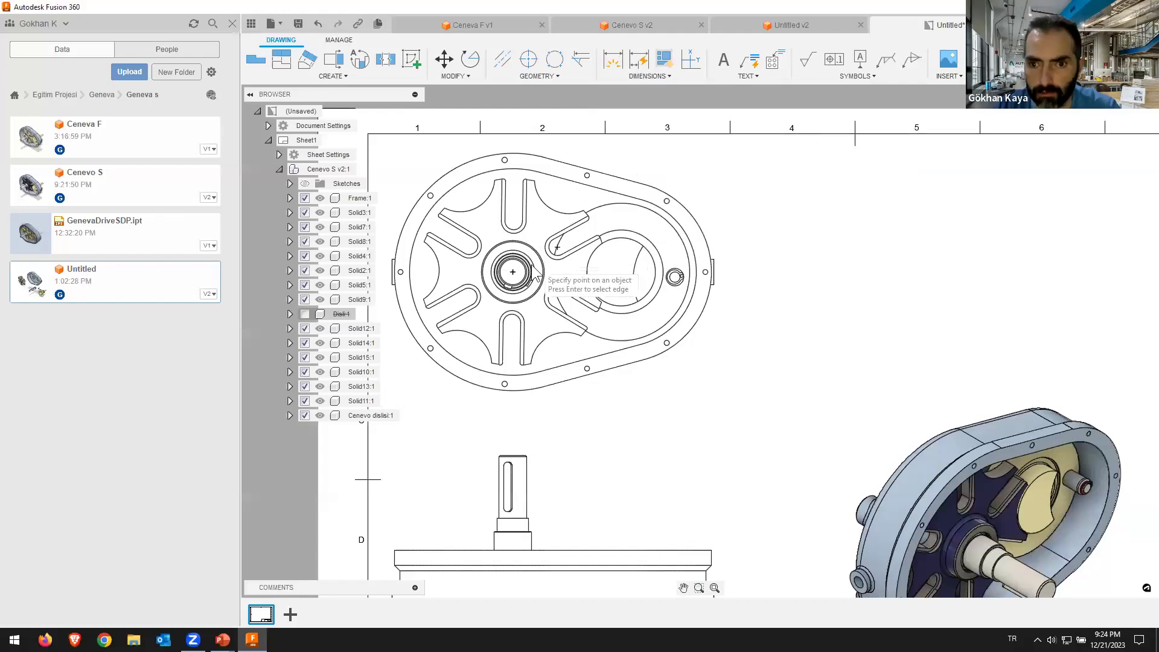
left_click(514, 272)
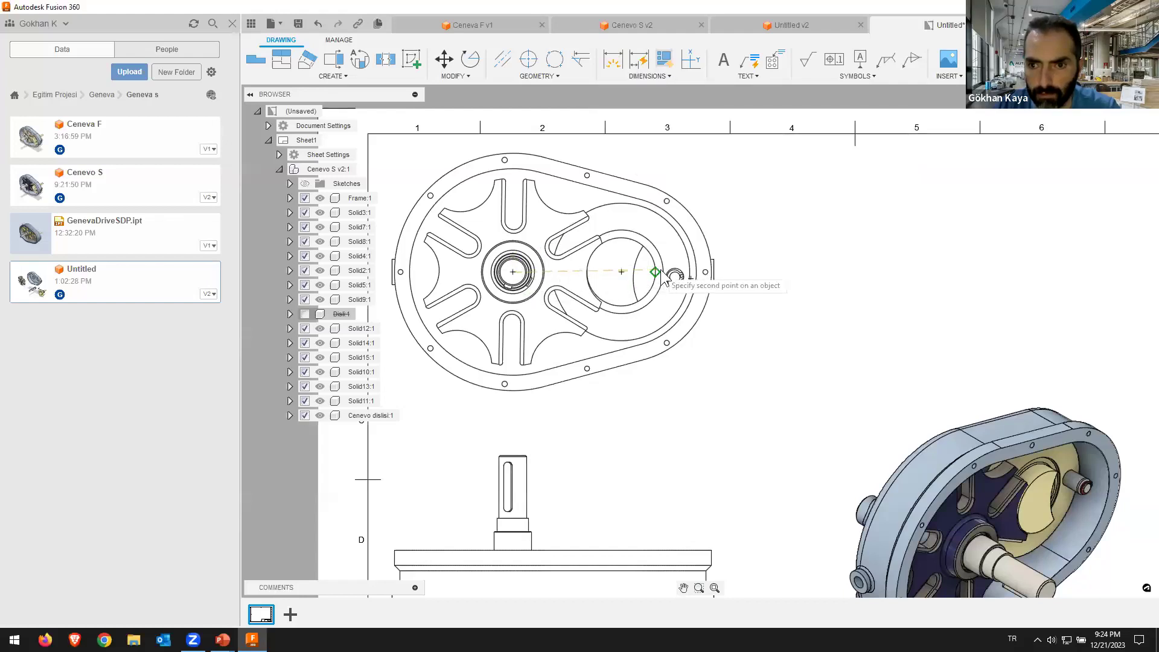
left_click(621, 272)
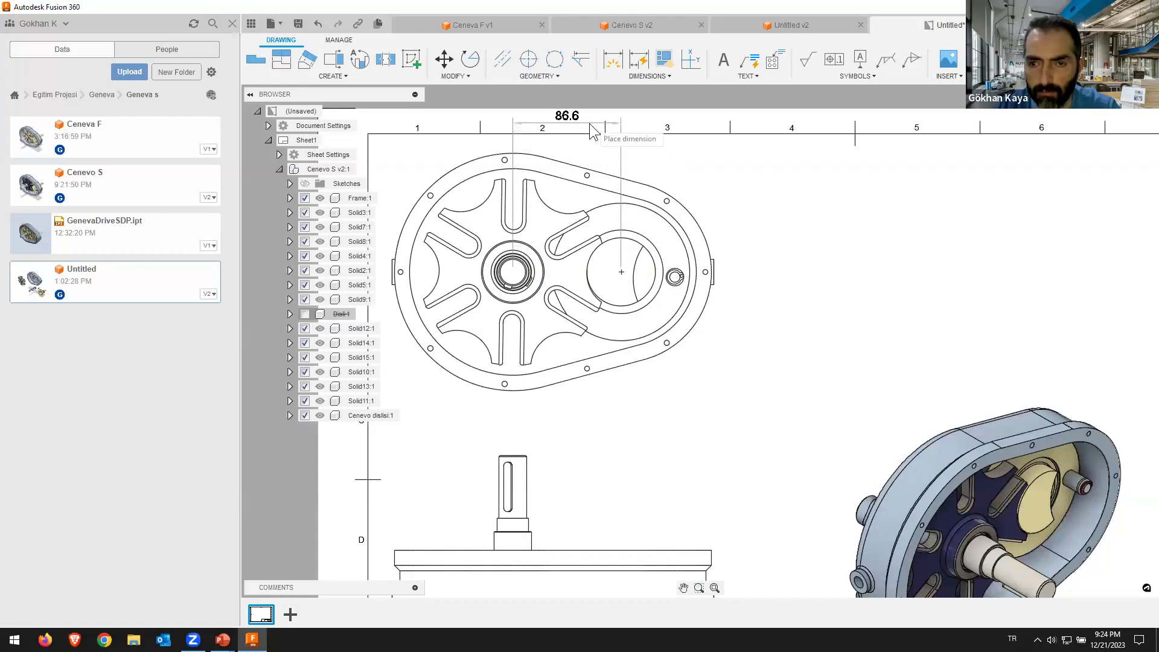
left_click(591, 130)
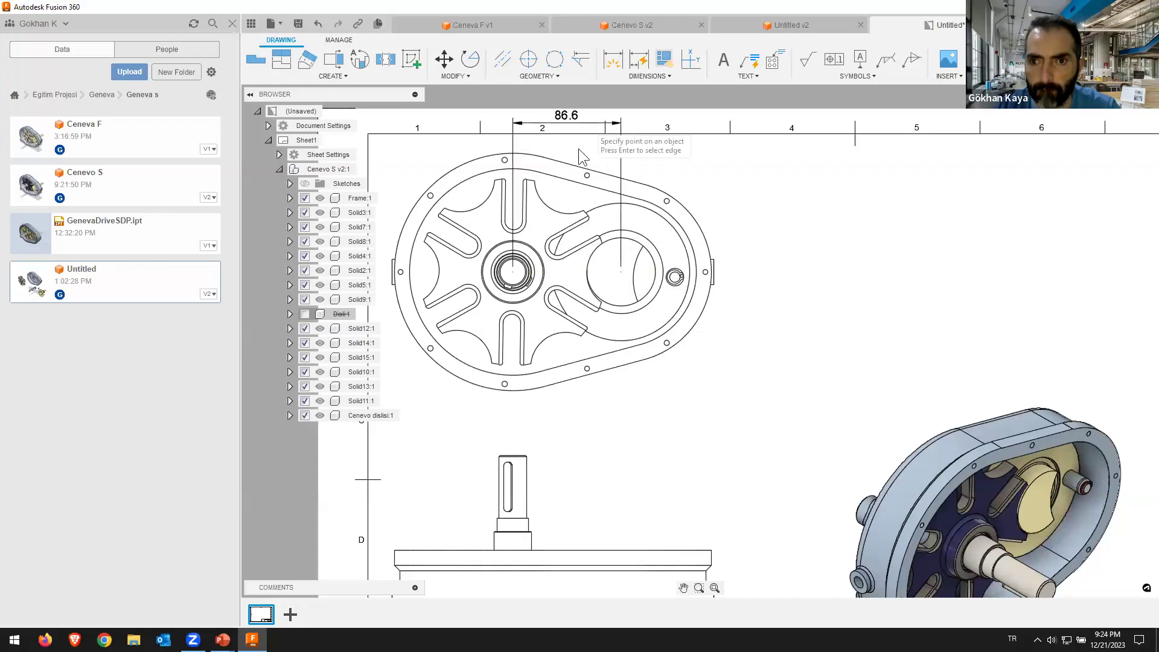
right_click(575, 123)
left_click(621, 115)
left_click(577, 116)
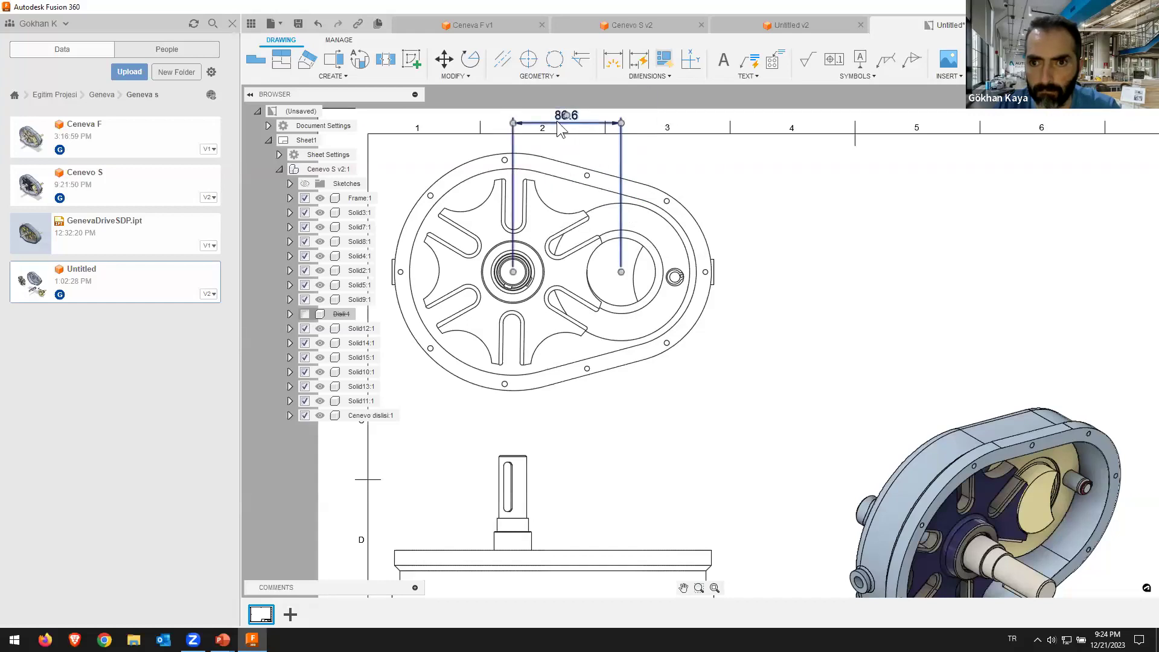
left_click_drag(566, 117, 568, 154)
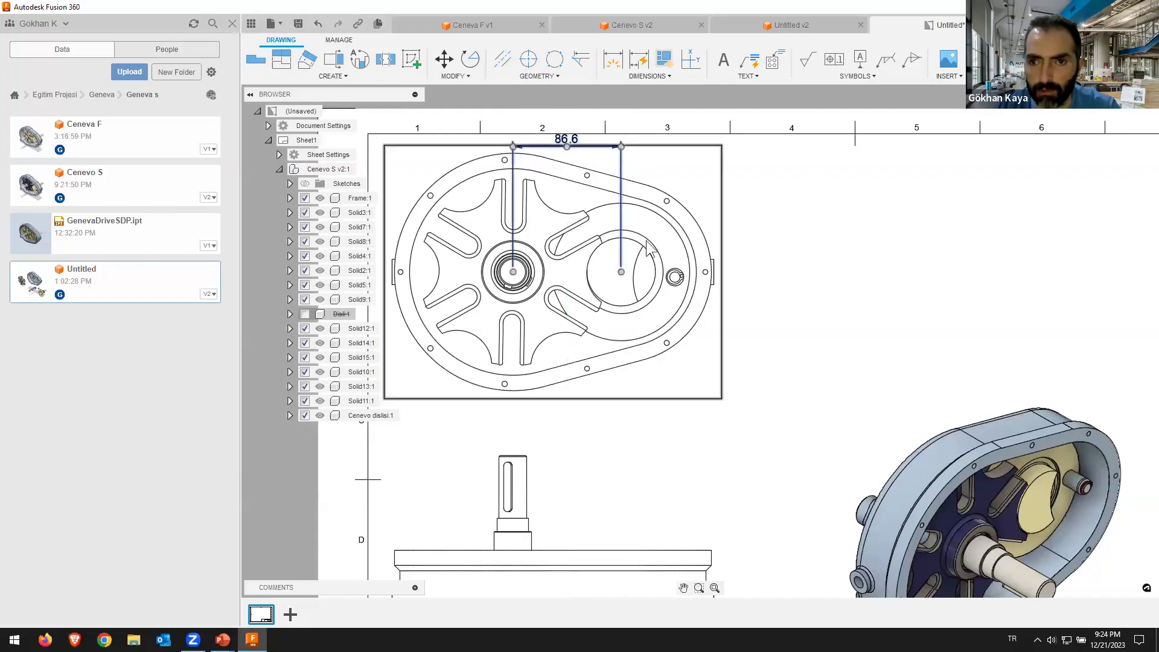
Step: Add radius dimensions R72.5 and R95 to the outer right and left arcs
left_click(613, 61)
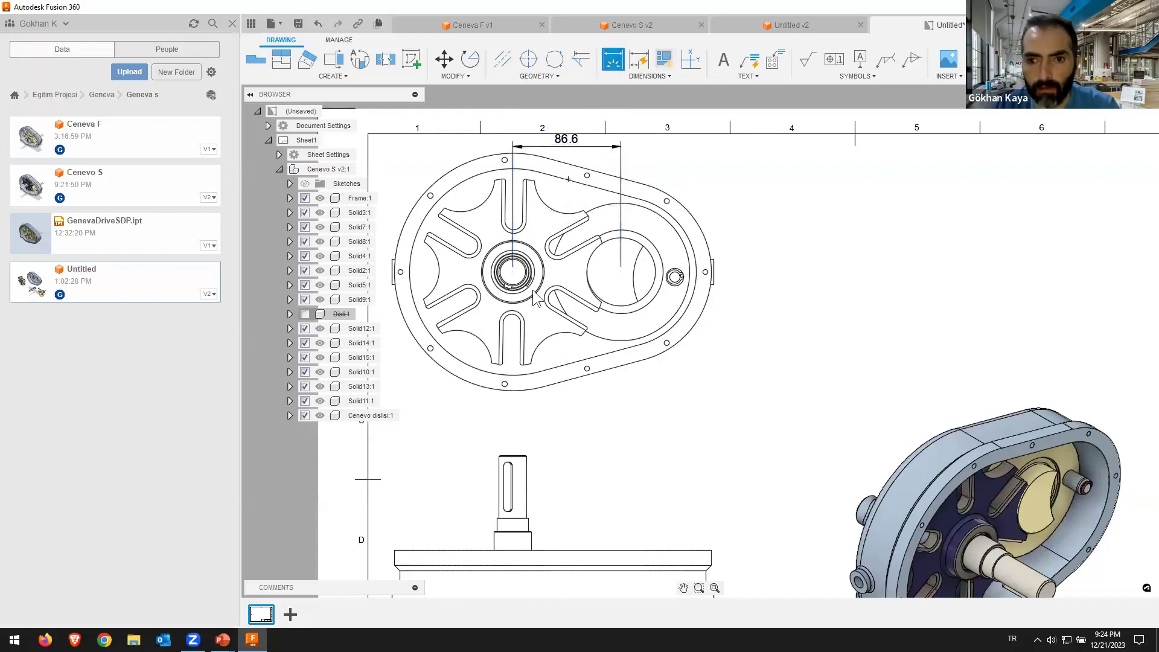
left_click(703, 318)
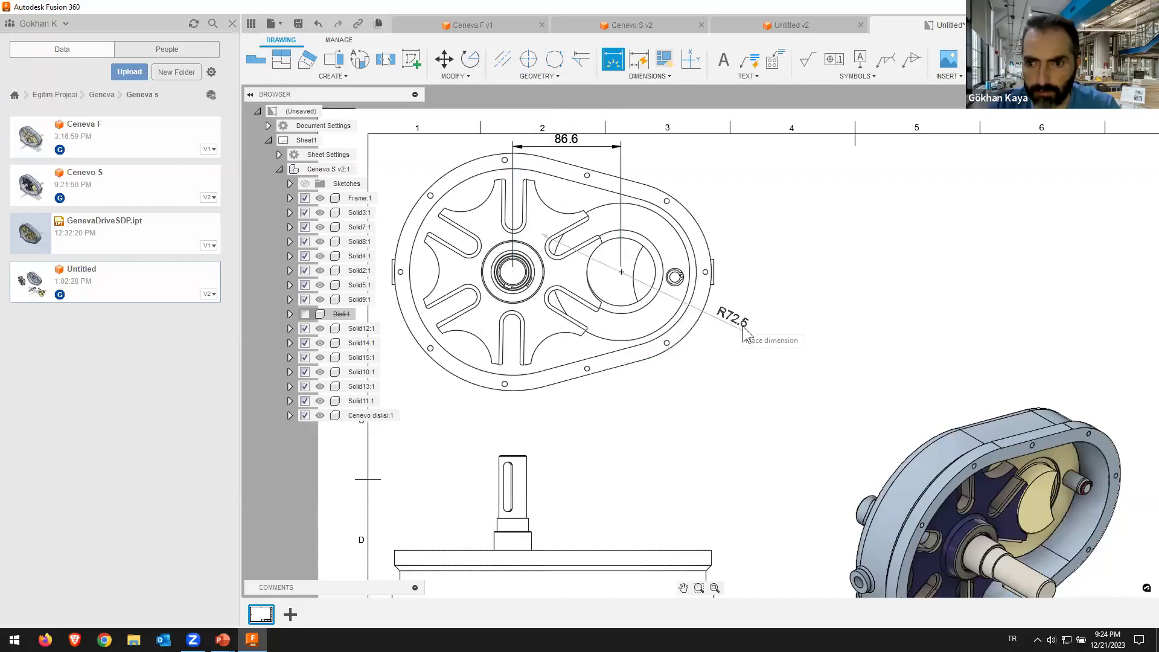
left_click(715, 319)
left_click(405, 222)
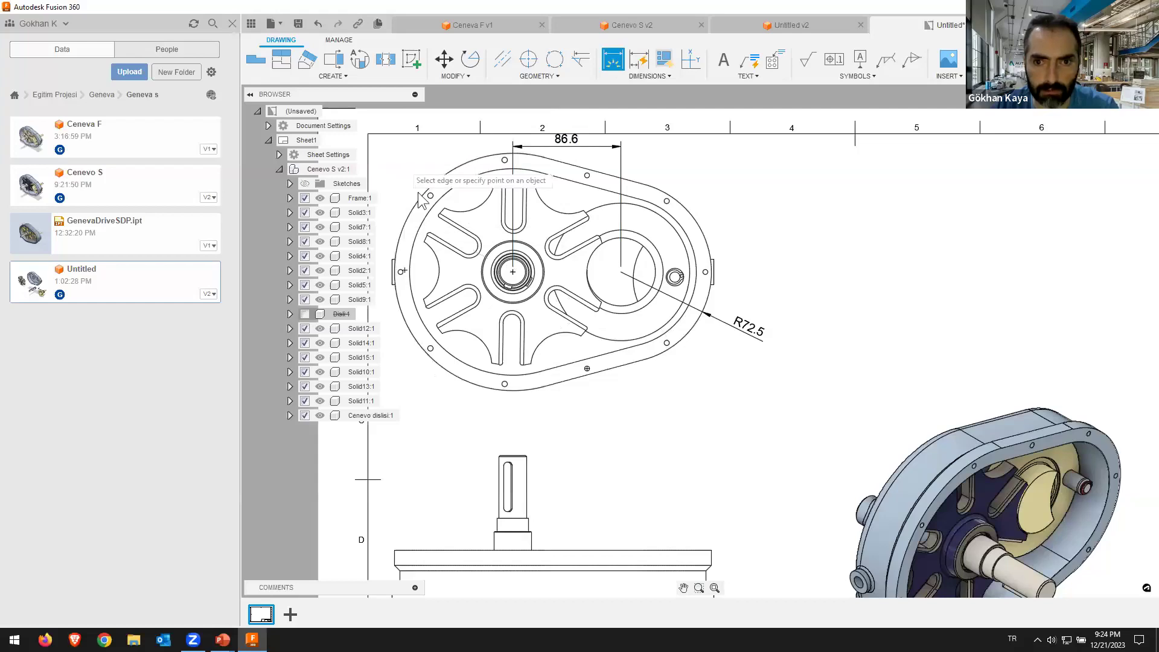
left_click(389, 179)
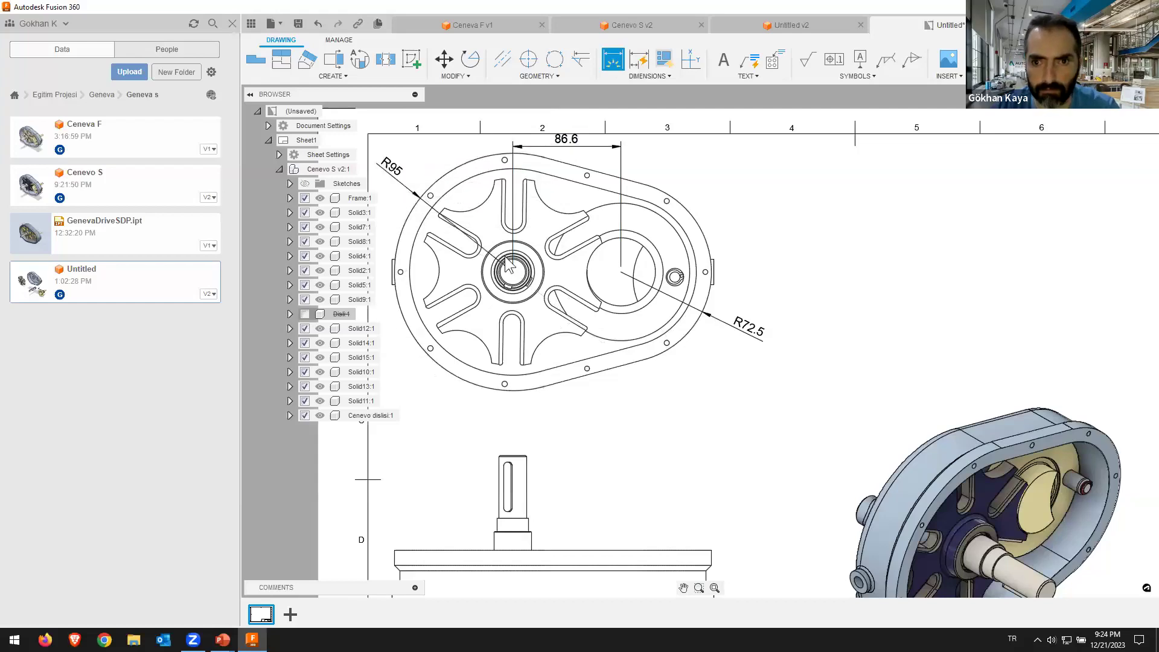
scroll(733, 241, "down", 2)
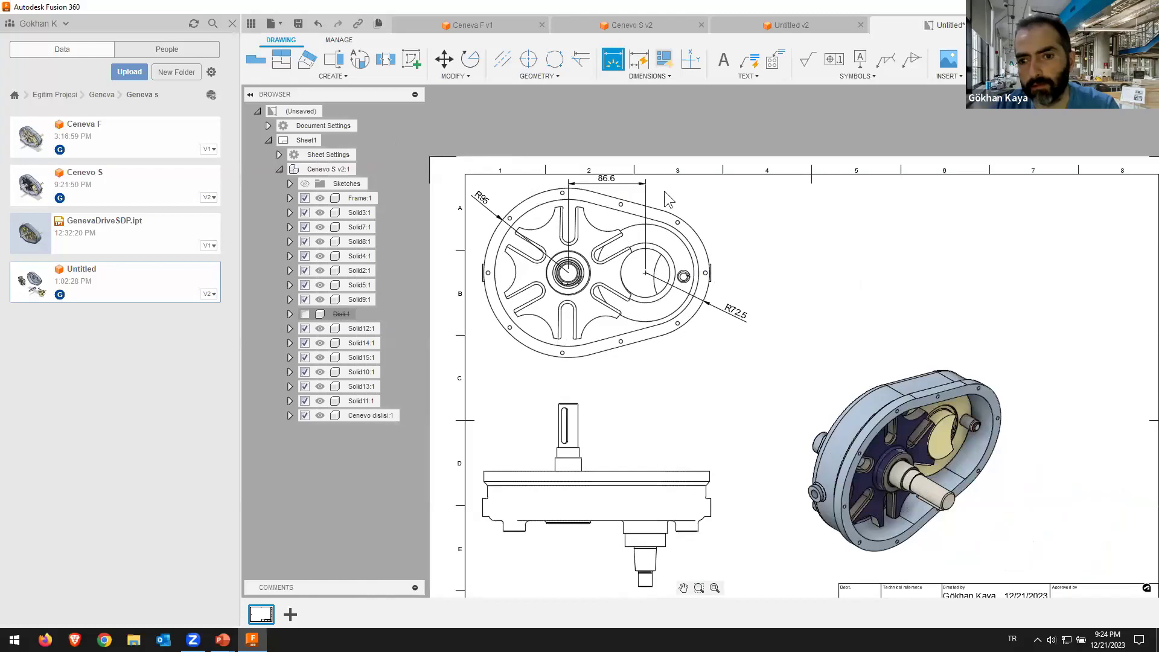
middle_click_drag(664, 191, 582, 126)
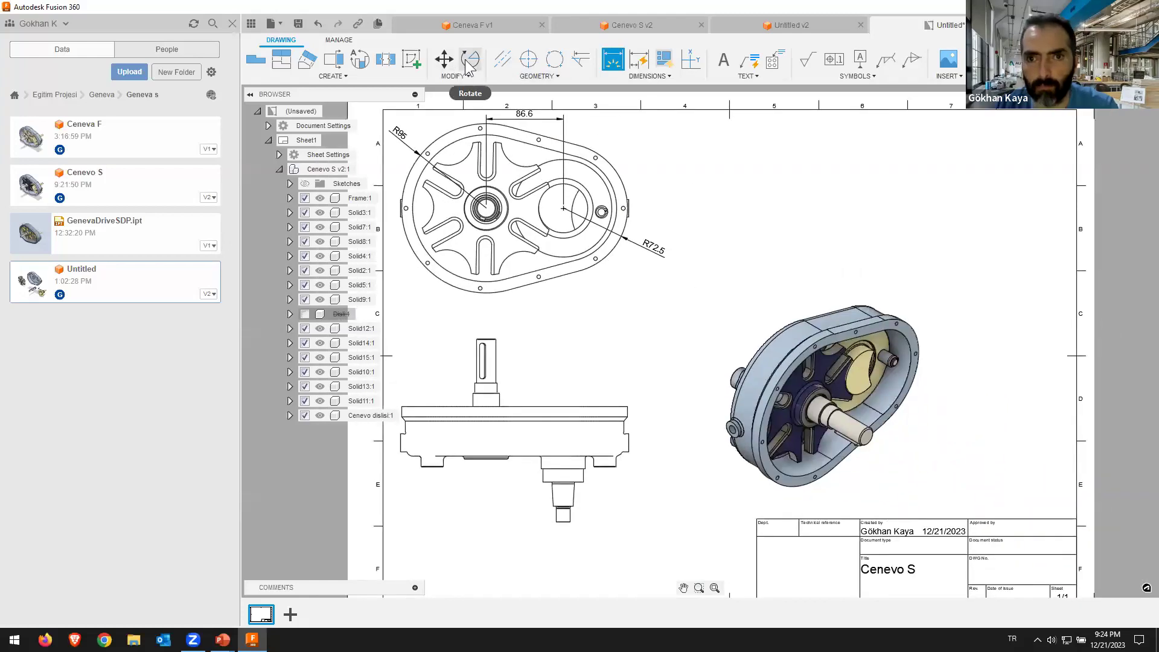
left_click(529, 59)
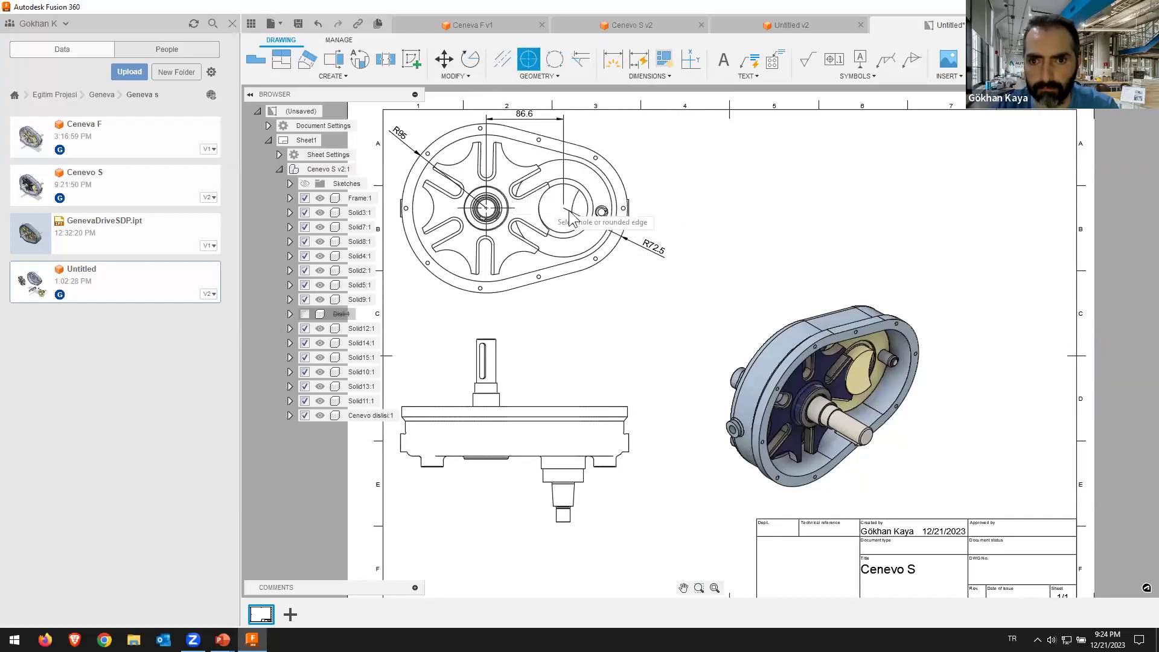
Step: Place a centre mark on the front view's right-hand circle and finish the command
left_click(578, 198)
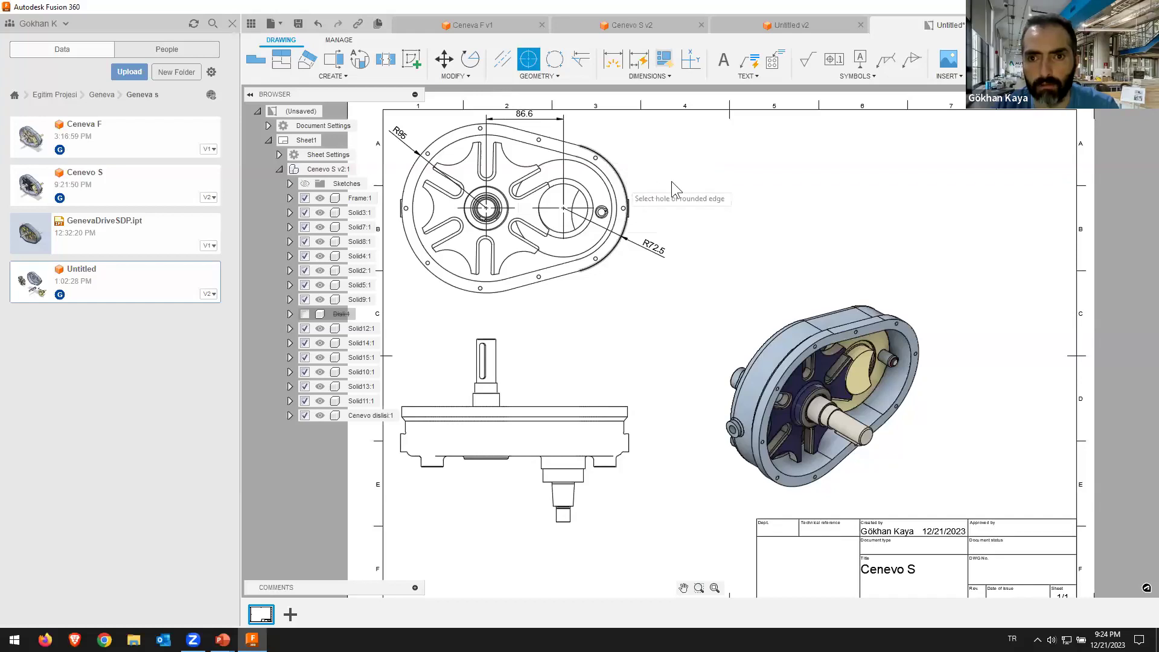
scroll(671, 182, "up", 2)
scroll(651, 262, "down", 1)
scroll(603, 356, "down", 1)
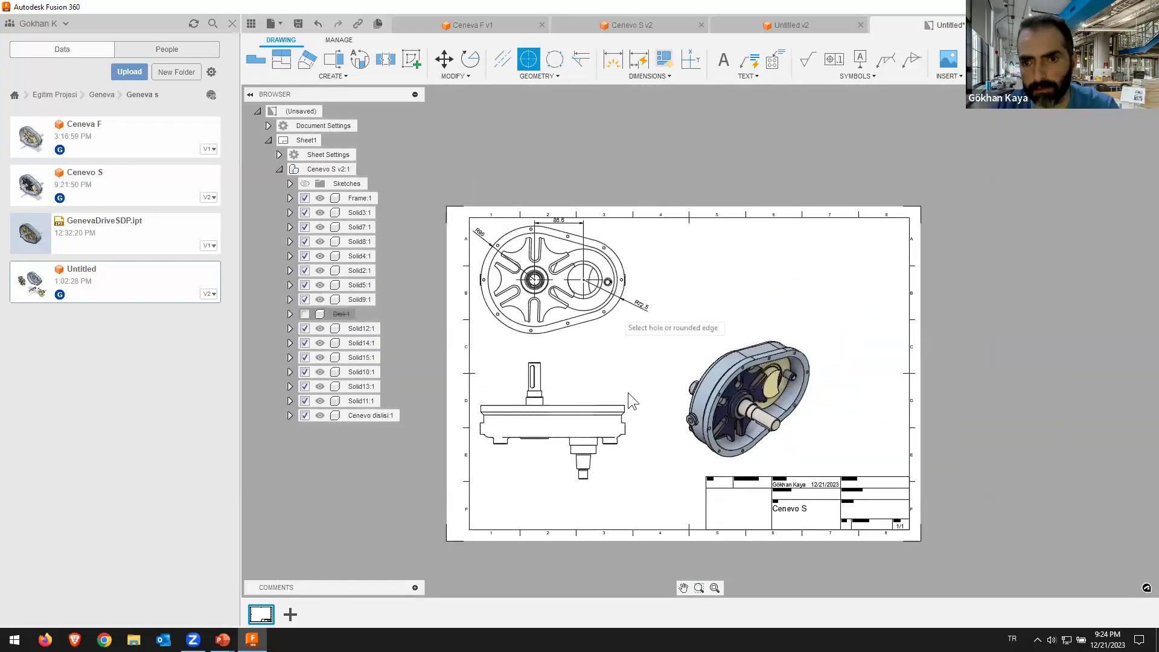
scroll(598, 362, "up", 2)
right_click(610, 341)
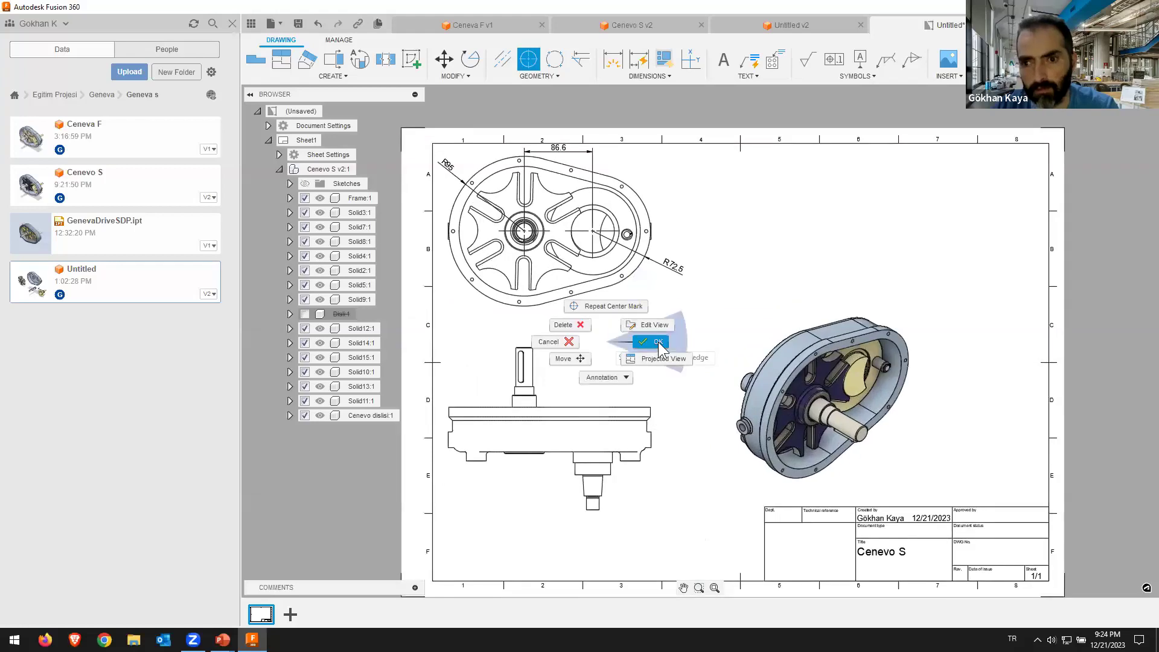
key("Escape")
middle_click_drag(701, 192, 680, 233)
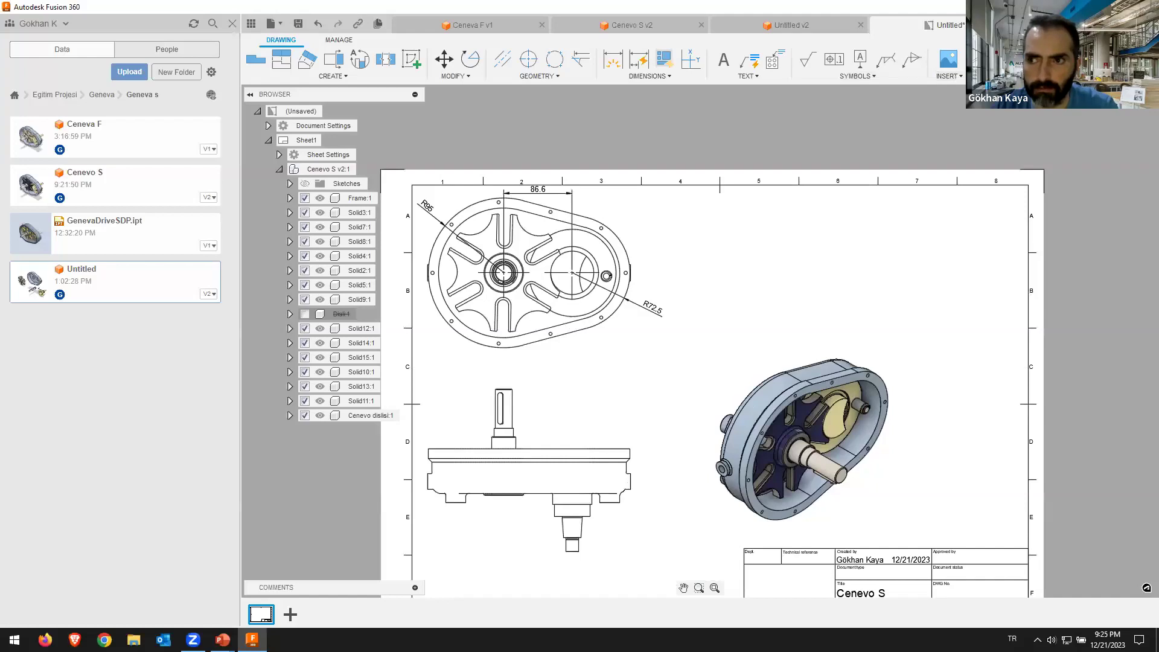
Step: Insert the parts list at the sheet's top-right corner
left_click(990, 59)
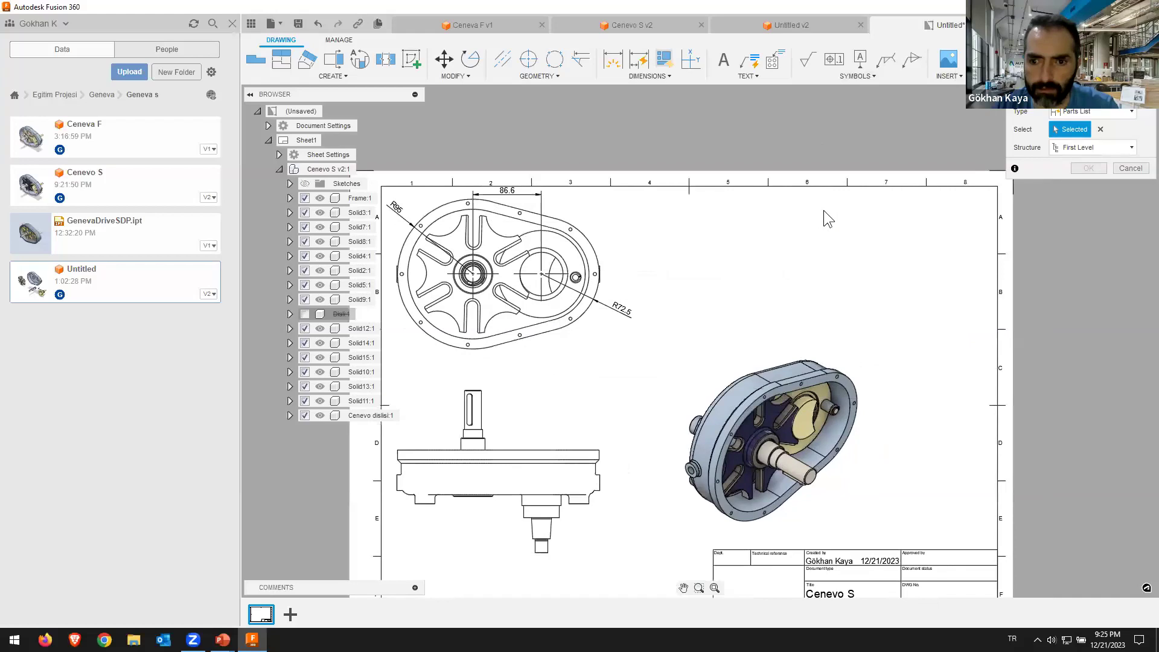
middle_click_drag(823, 210, 726, 153)
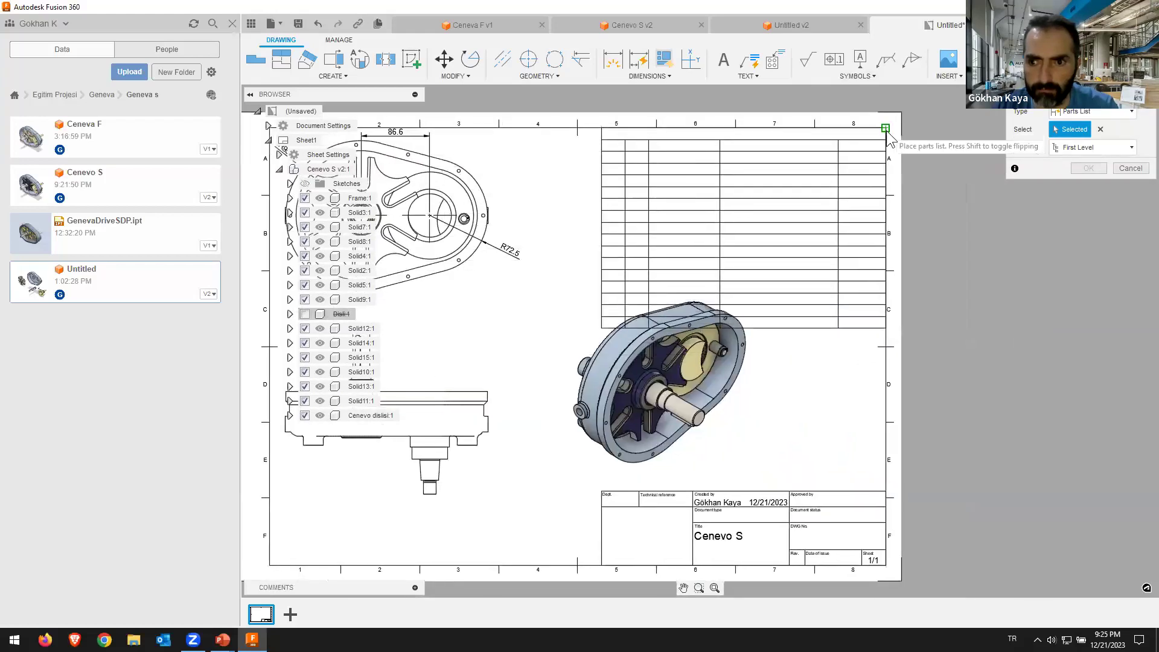
left_click(887, 133)
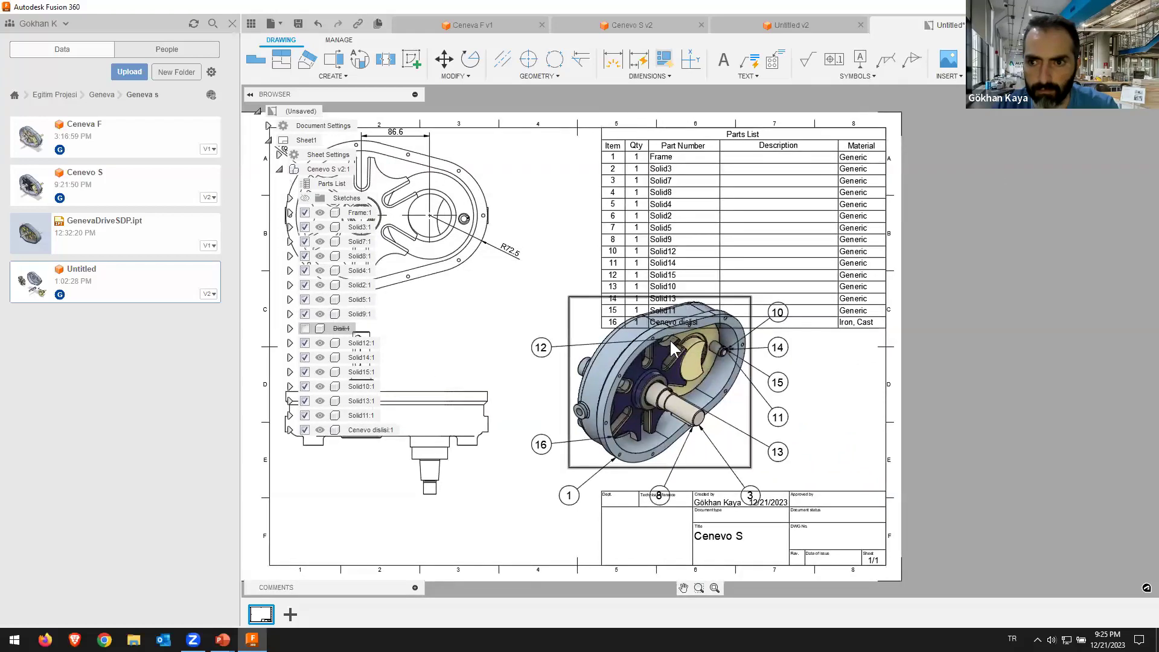
Step: Move the isometric view lower, clear of the parts list, then zoom out to the full sheet
left_click(583, 304)
left_click_drag(575, 316, 508, 388)
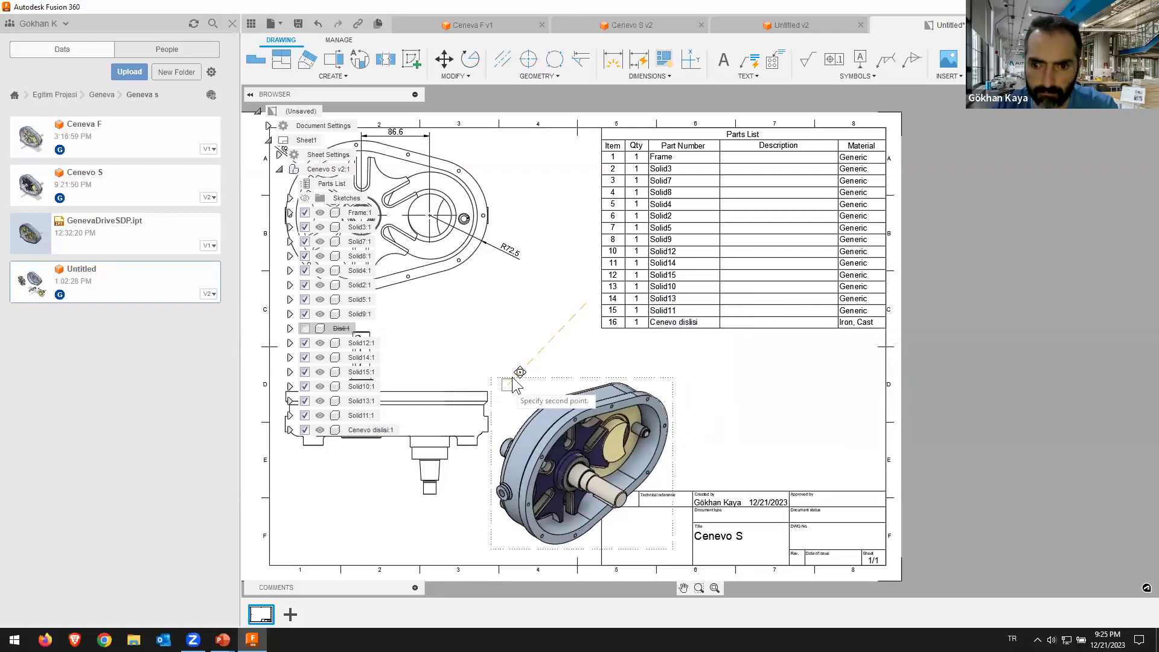
left_click(539, 344)
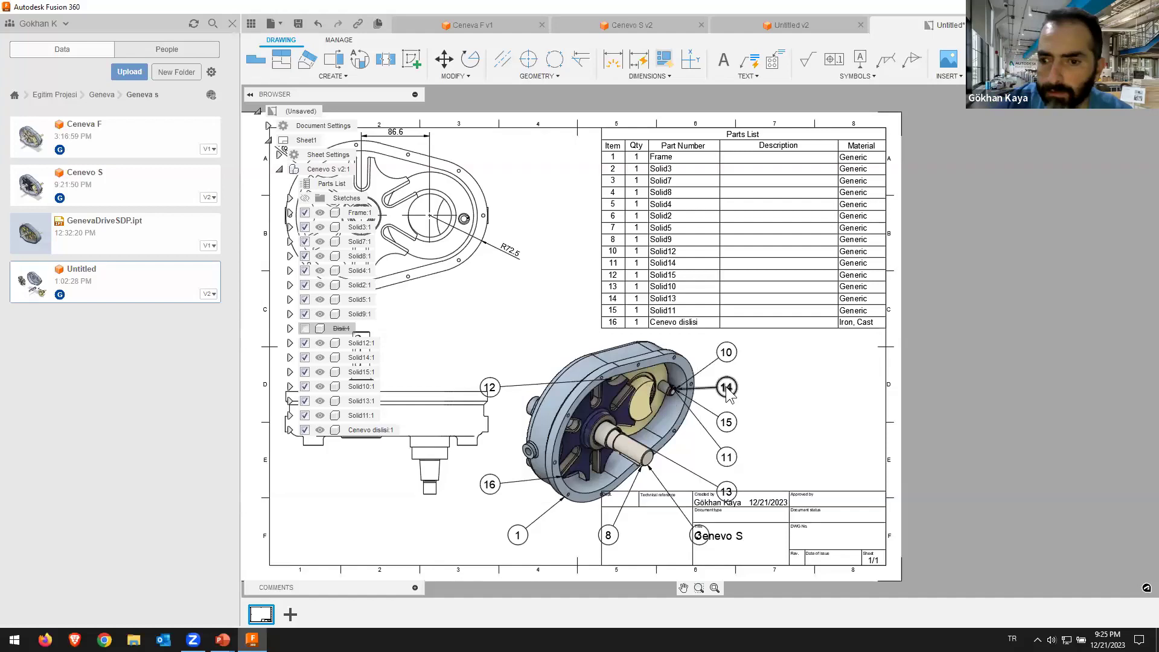
scroll(663, 480, "up", 1)
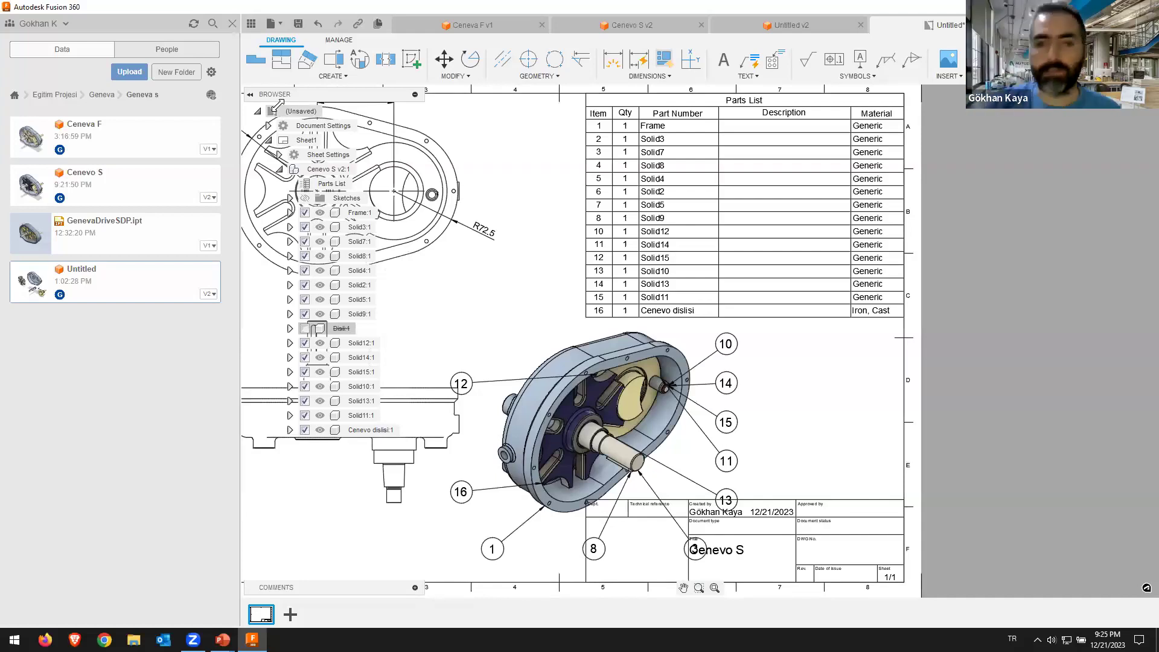
middle_click_drag(497, 244, 712, 231)
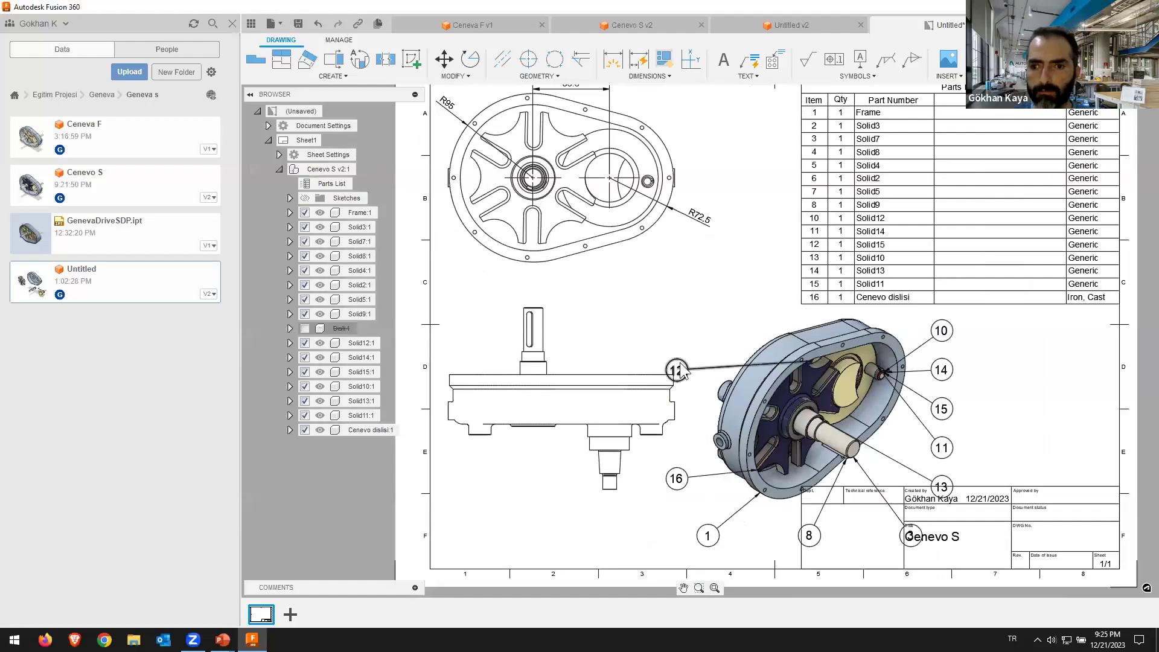
scroll(623, 319, "down", 2)
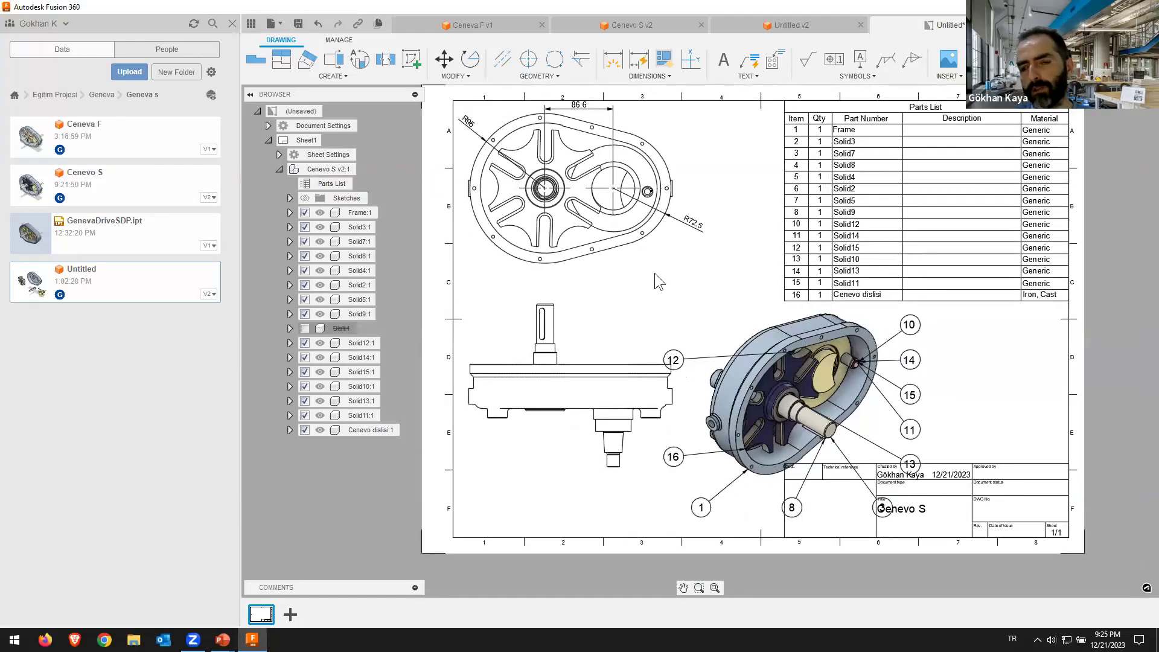
scroll(656, 273, "down", 2)
scroll(656, 272, "down", 2)
scroll(656, 273, "down", 2)
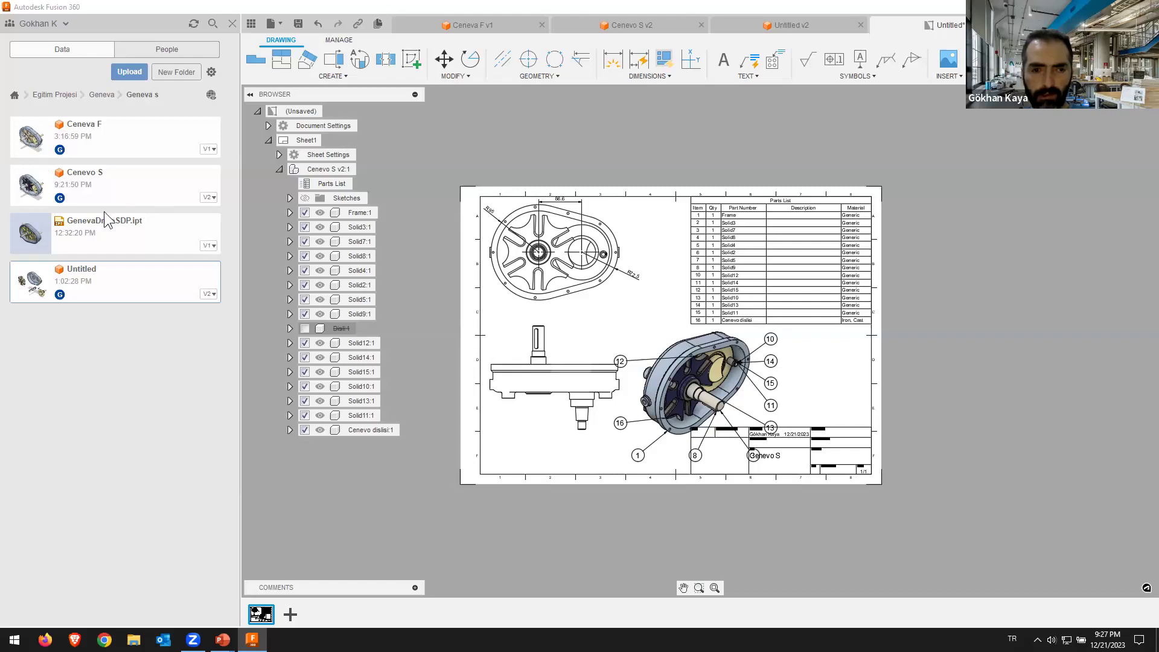
left_click(164, 50)
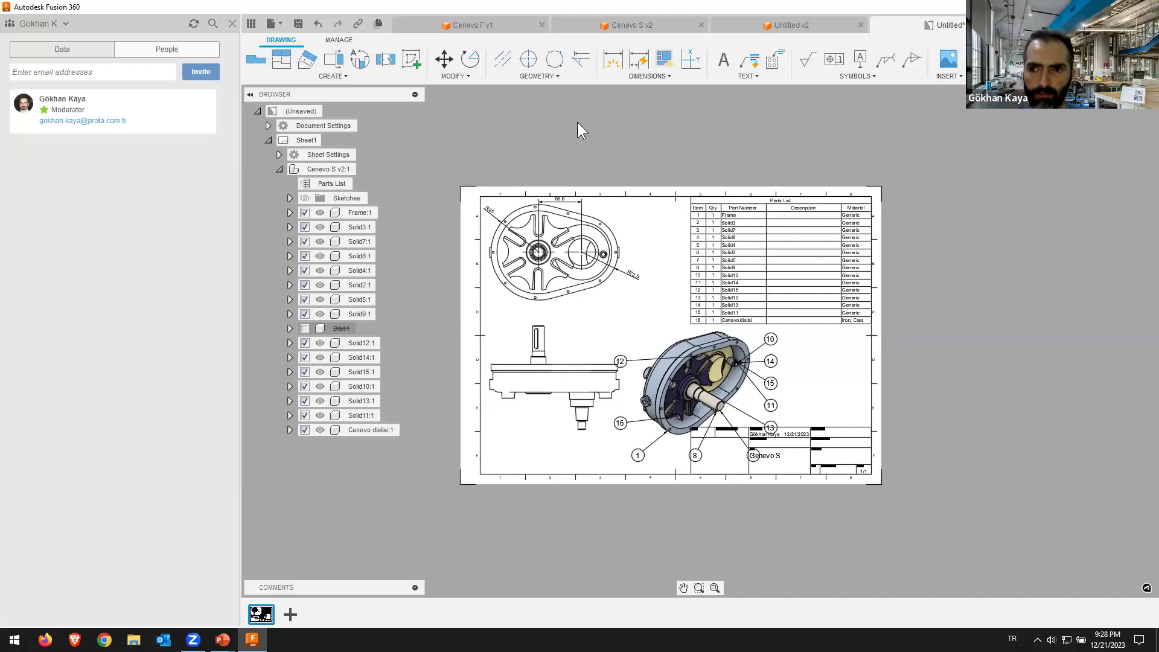
Step: Start and cancel the centerline command, then return to the Cenevo S 3D model
key("c")
key("Escape")
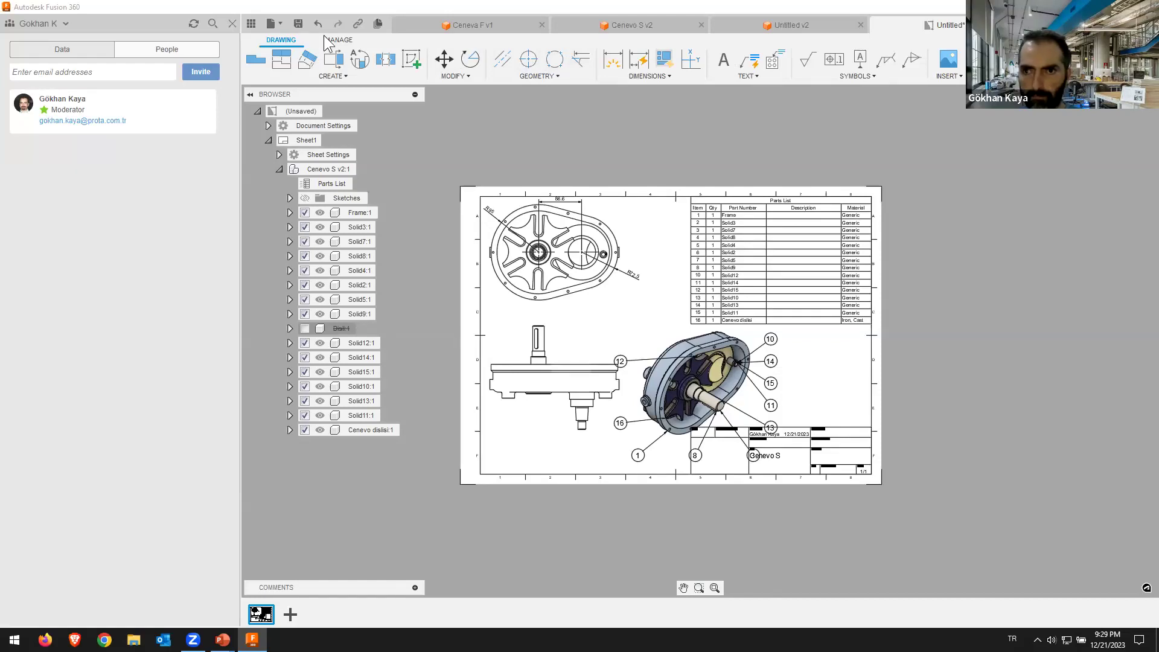
left_click(628, 25)
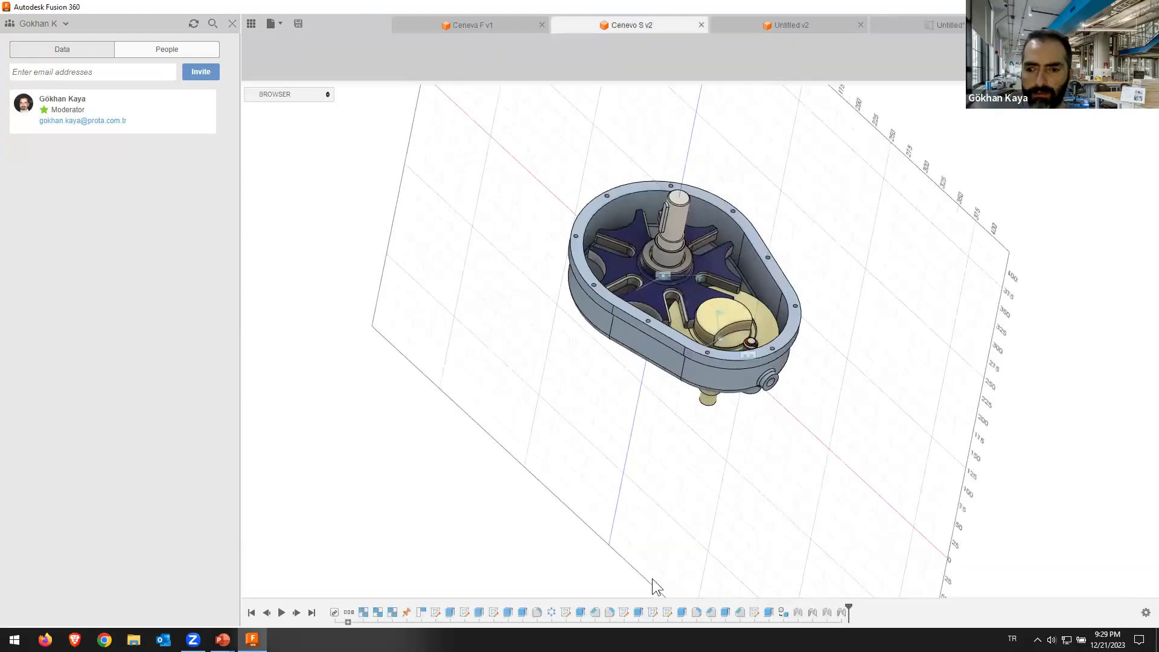
Step: Edit the Extrude4 cut (-3 mm) from the timeline via Edit Feature
left_click(523, 617)
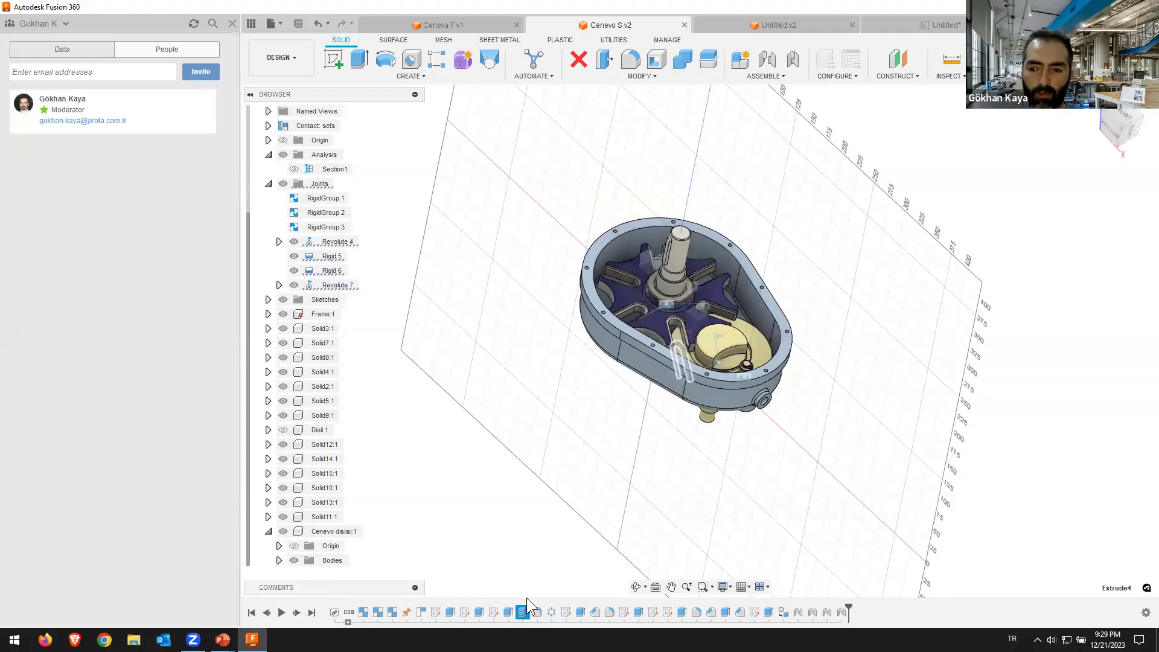
right_click(524, 610)
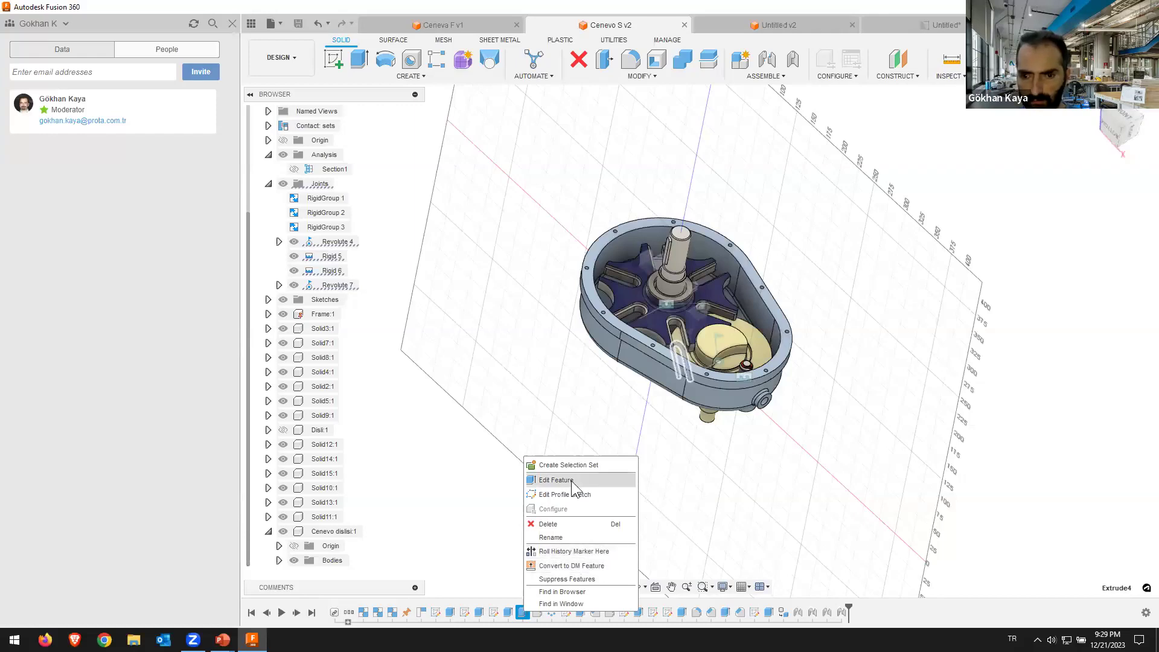
left_click(593, 483)
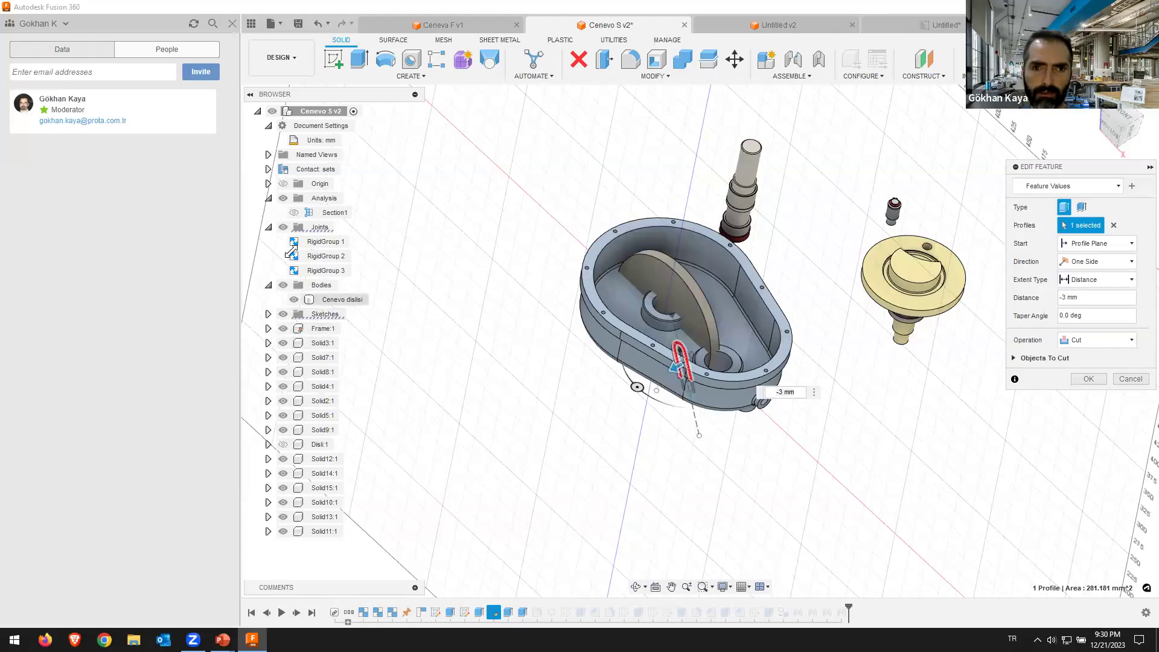
left_click(76, 57)
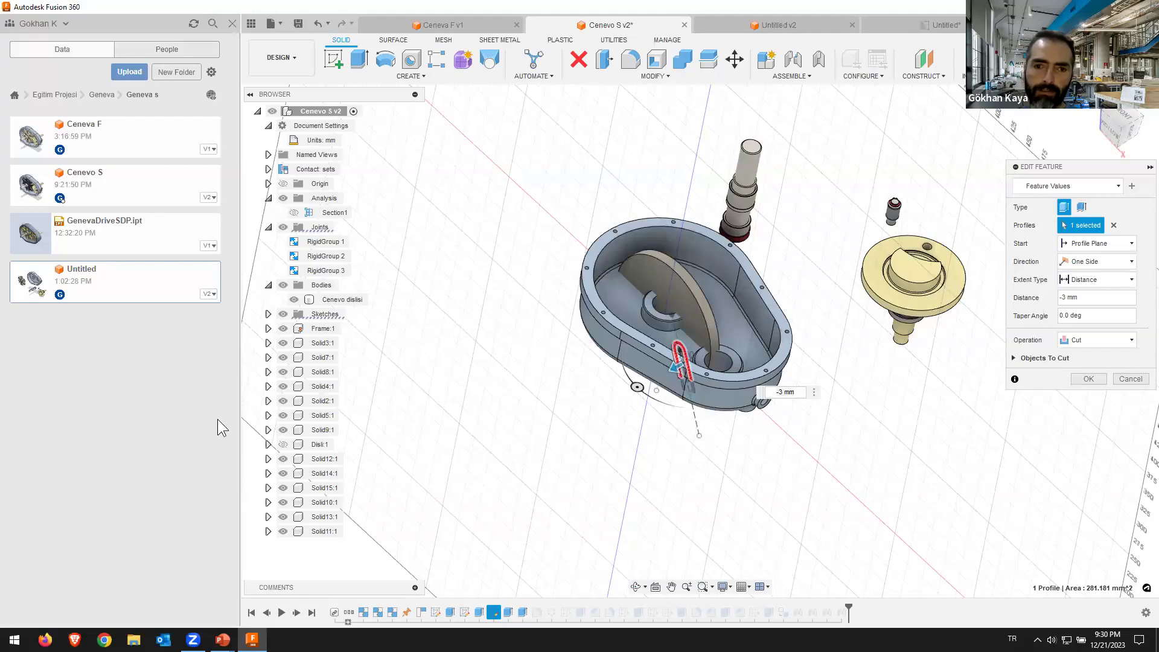
left_click(141, 50)
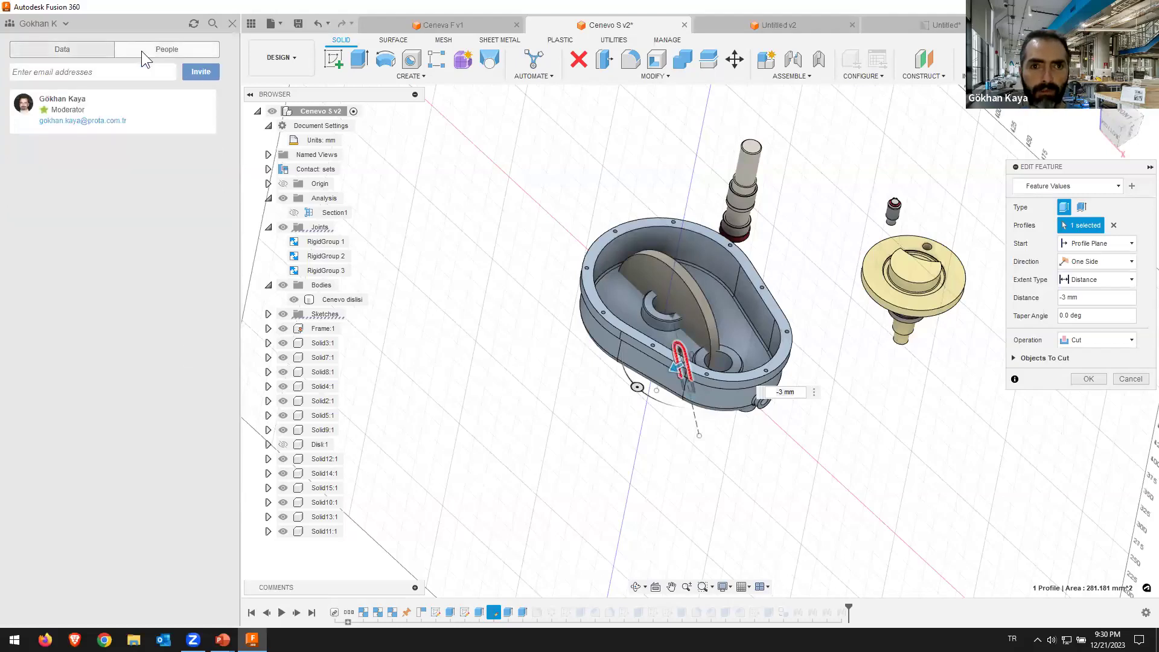
left_click(82, 53)
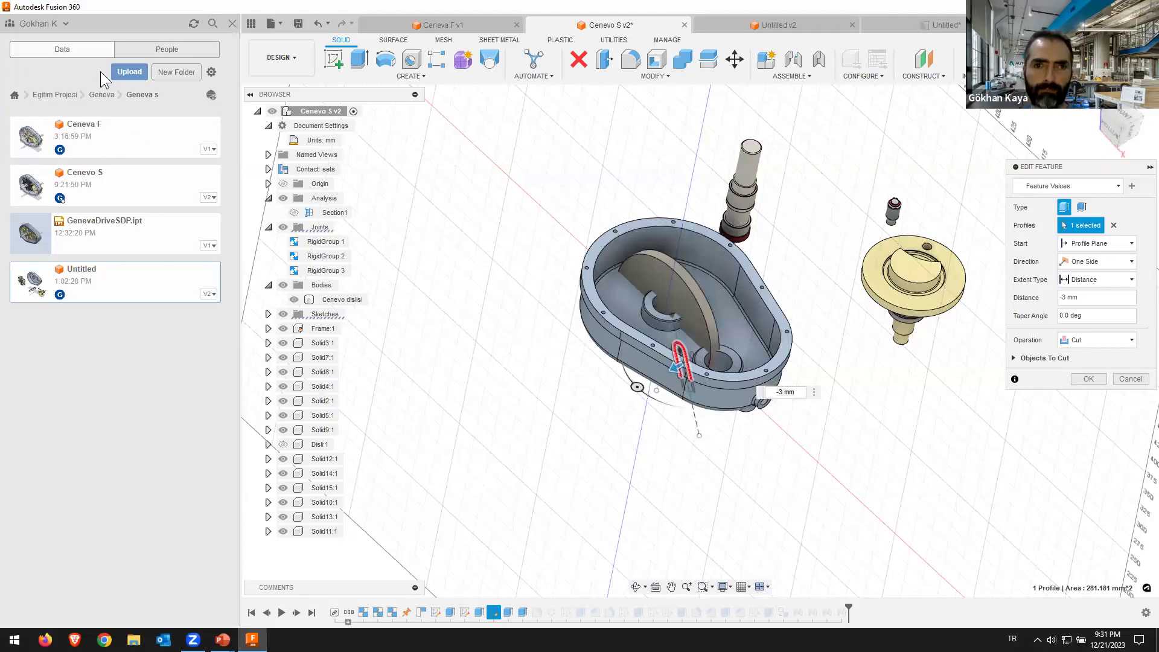
left_click(159, 51)
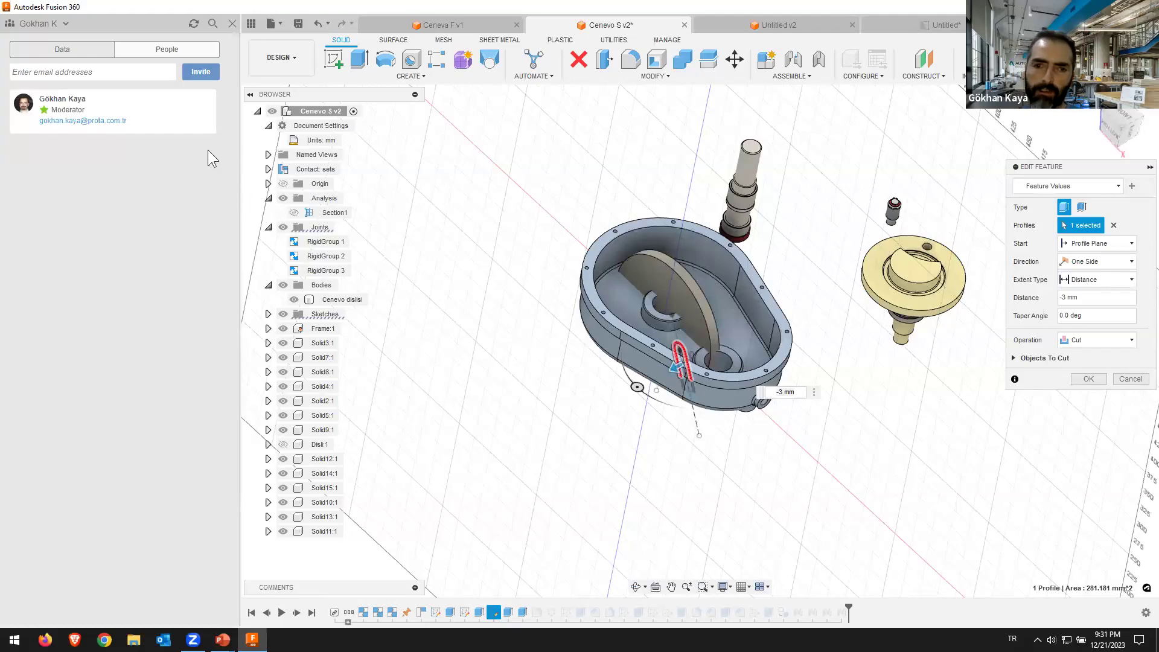
Step: Show the project file list, then finish the -3 mm cut edit and begin saving
left_click(109, 52)
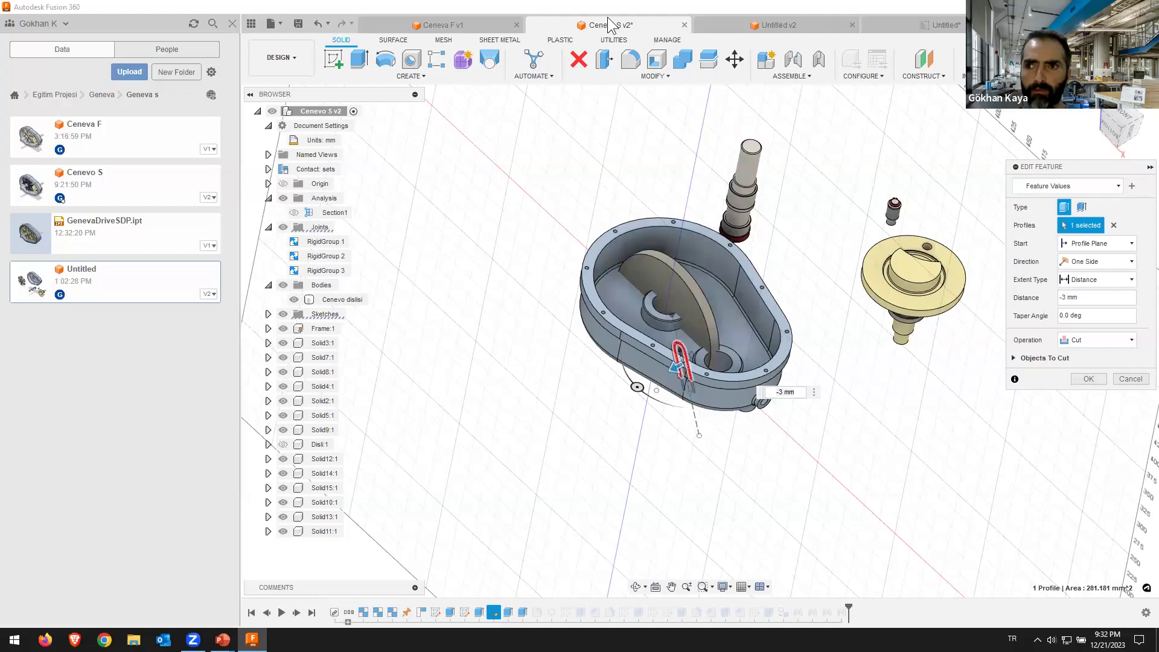
left_click(297, 25)
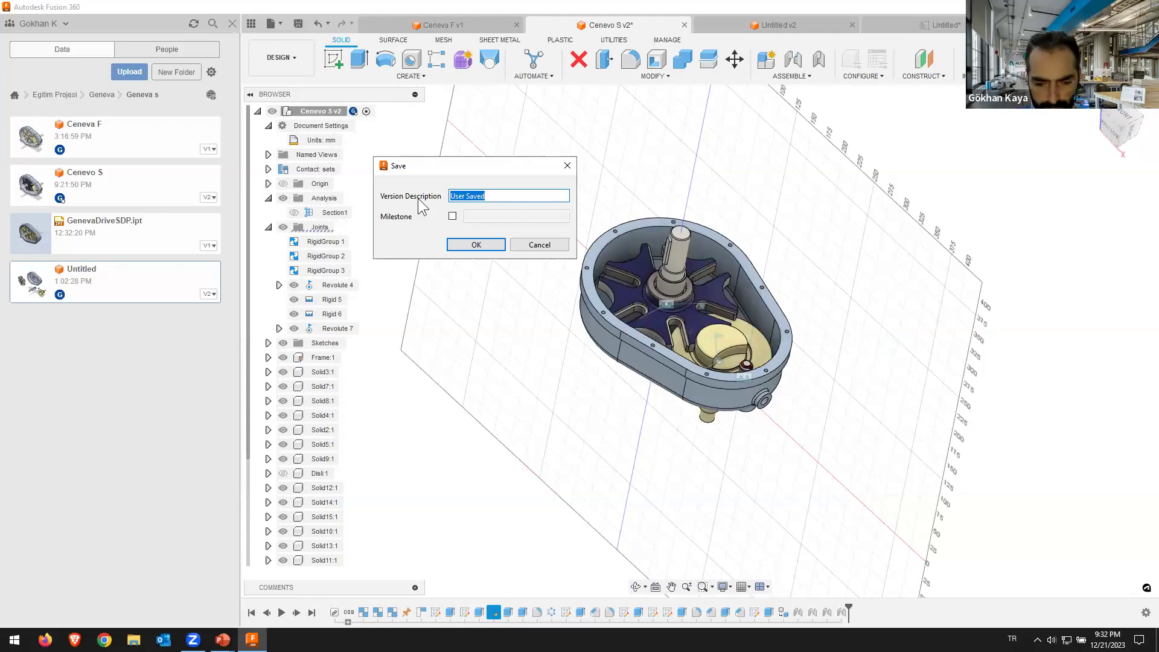
Step: Save the new Cenevo S version described as 'Disli cizim yapıldı ve montaj bitti'
type("be")
key("BackSpace")
key("BackSpace")
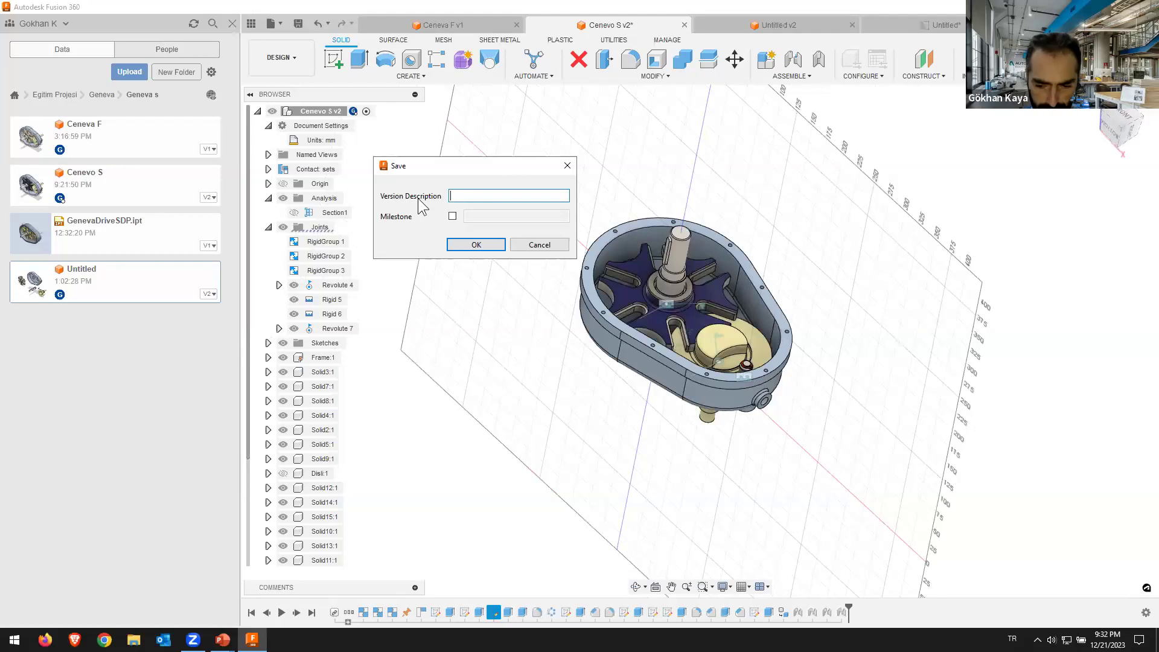
type("Disli cizim y")
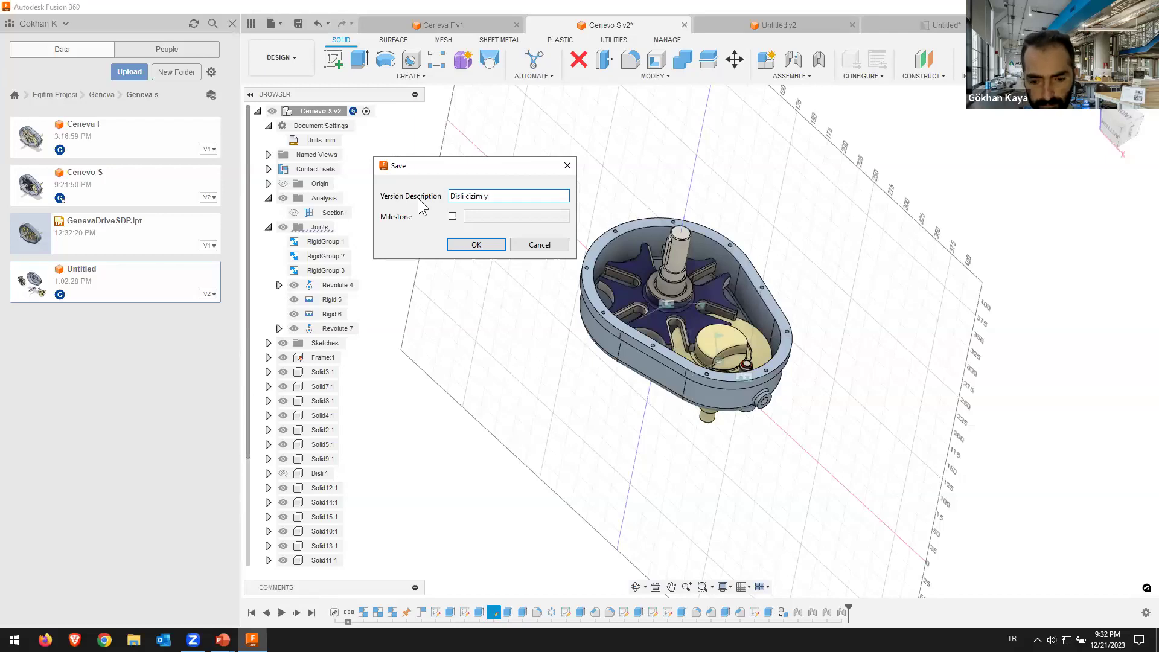
type("apıldı ve montaj bitti")
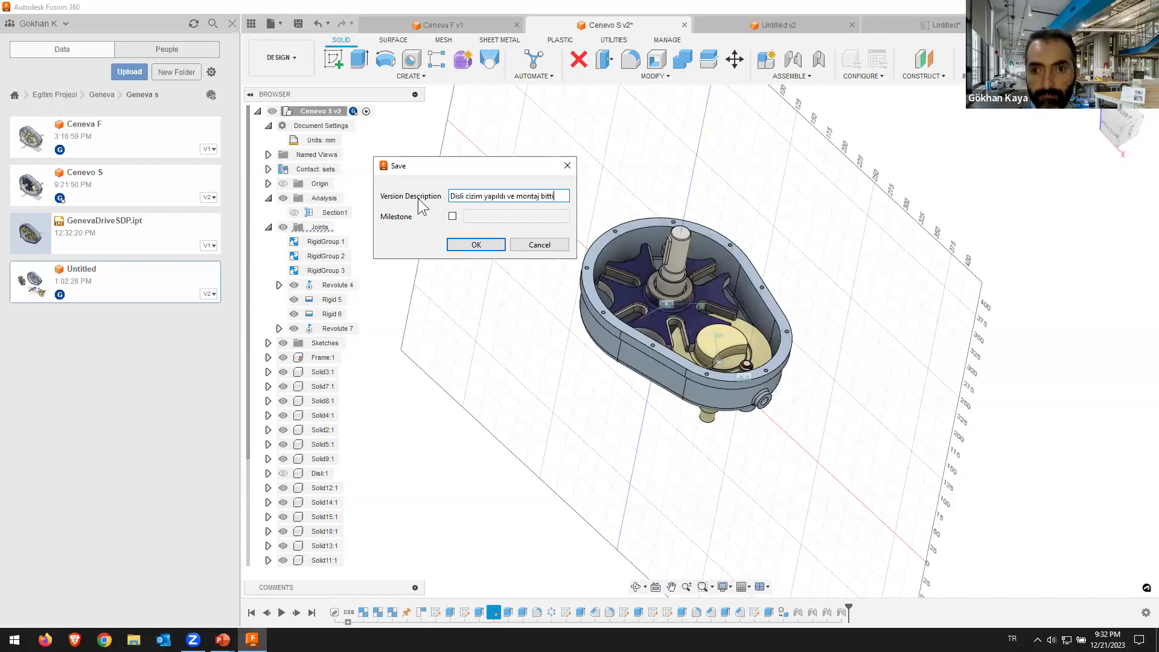
left_click(468, 247)
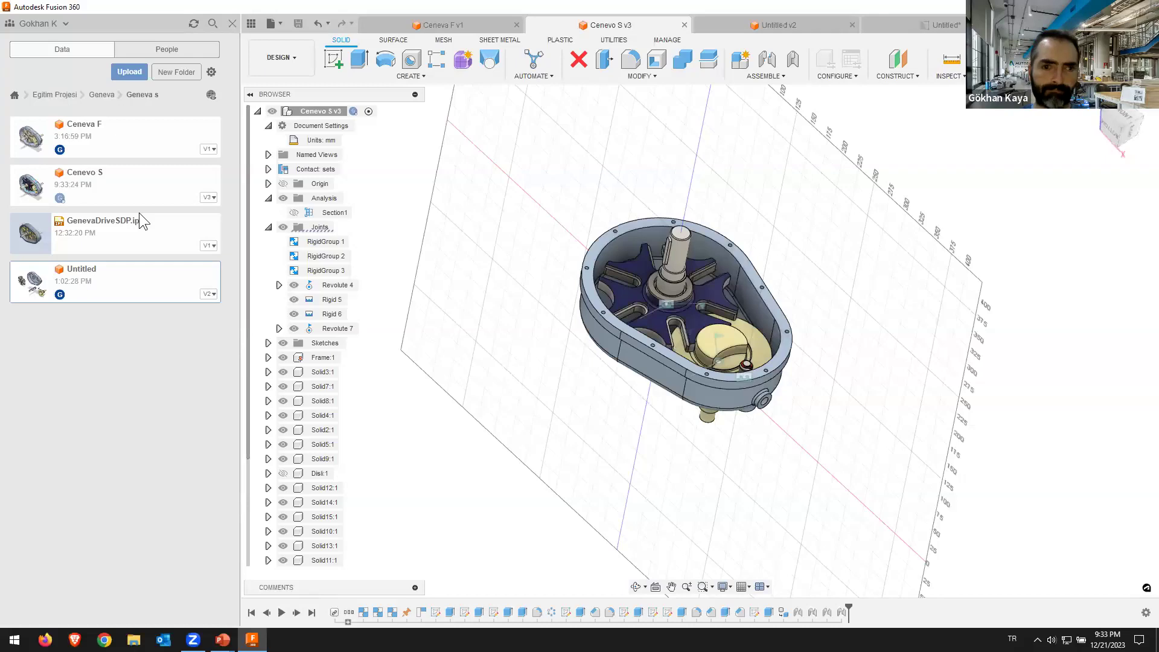
Step: Review Cenevo S's Uses, Used In, Drawings and History tabs, then return to the unsaved drawing
left_click(209, 199)
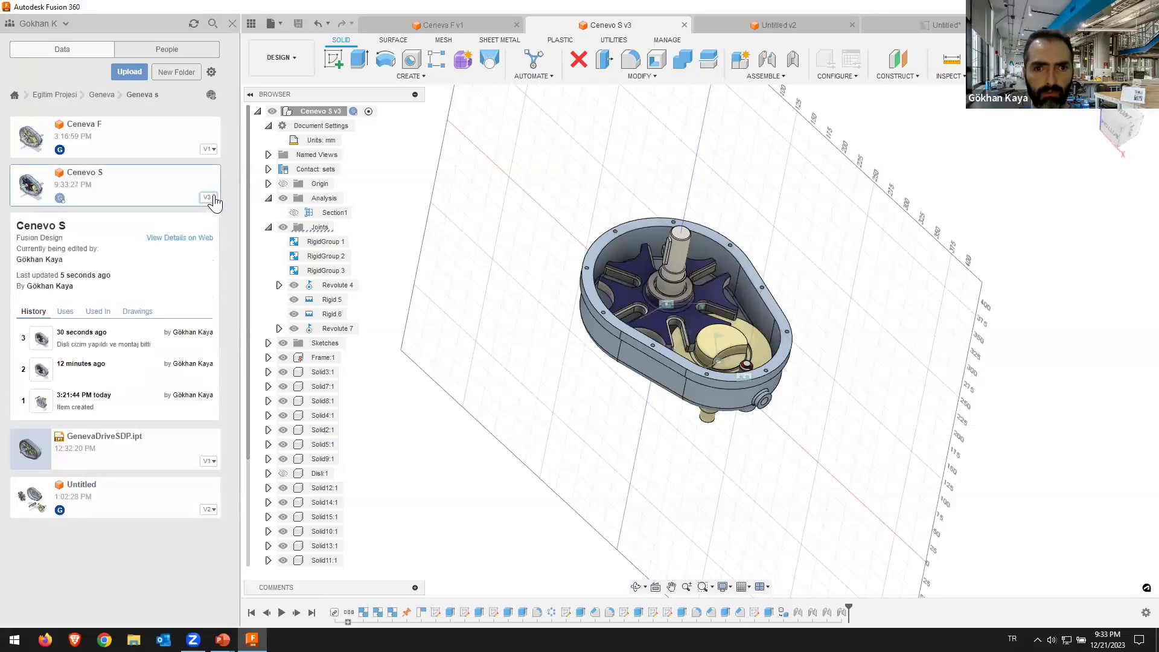
mouse_move(118, 338)
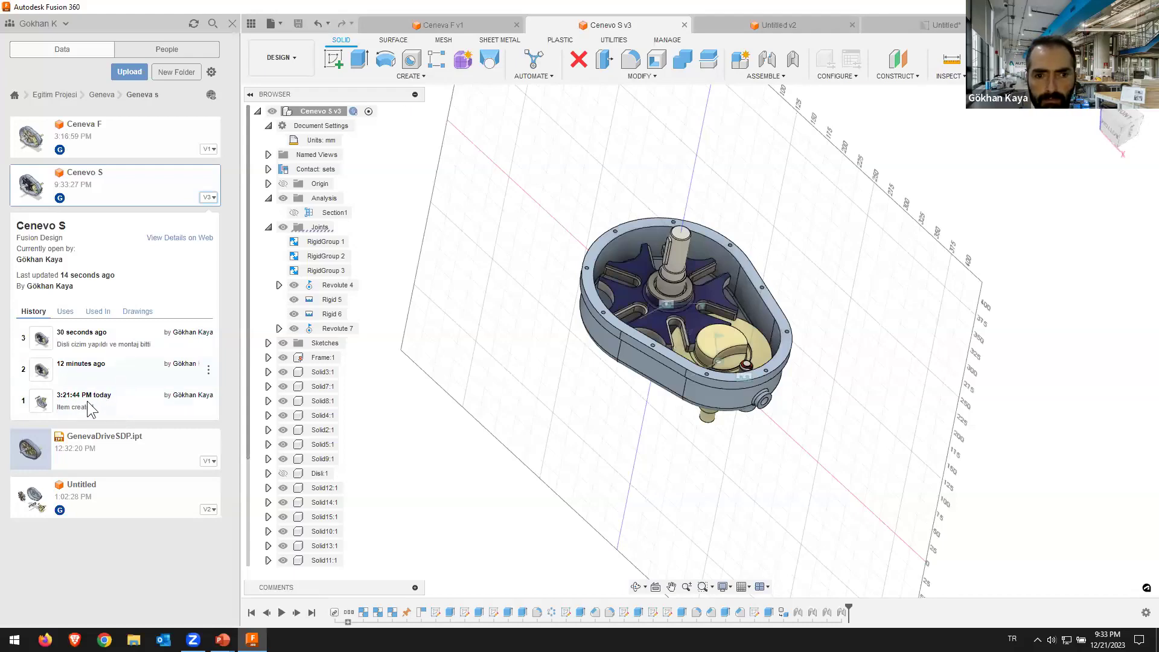
left_click(65, 311)
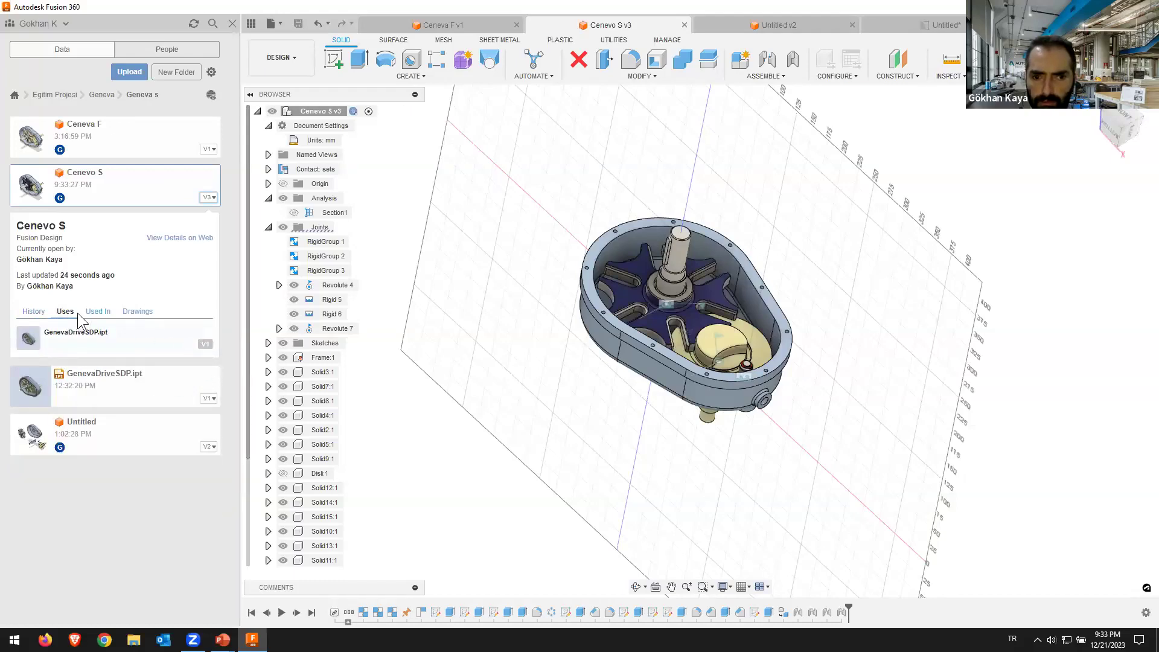
left_click(95, 312)
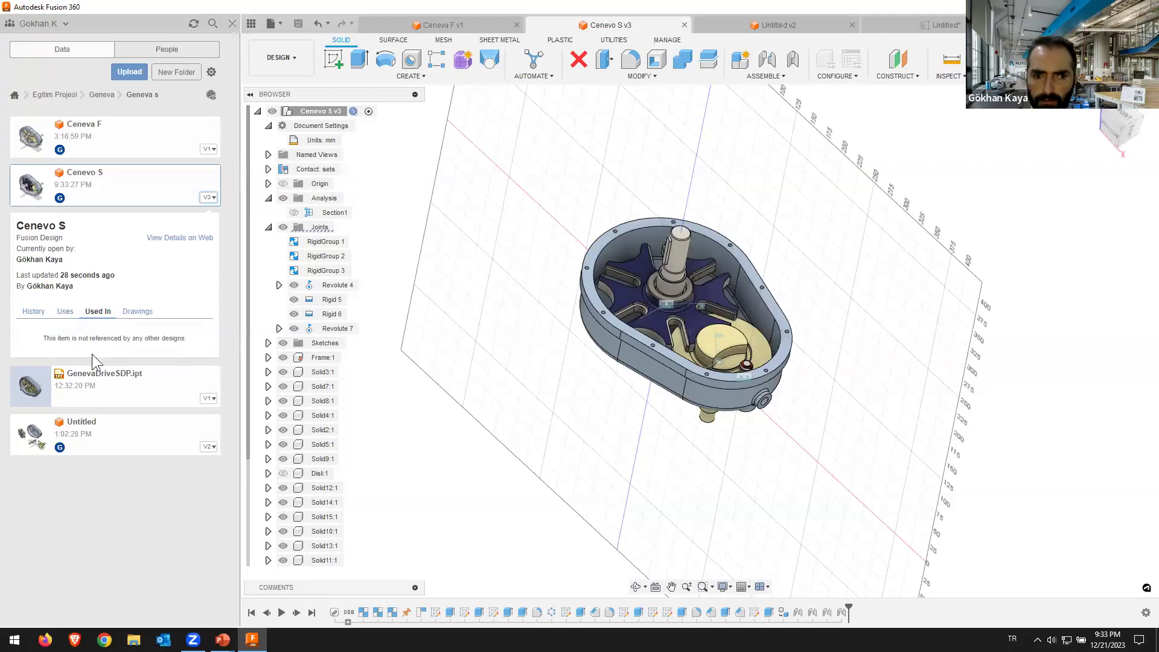
left_click(137, 311)
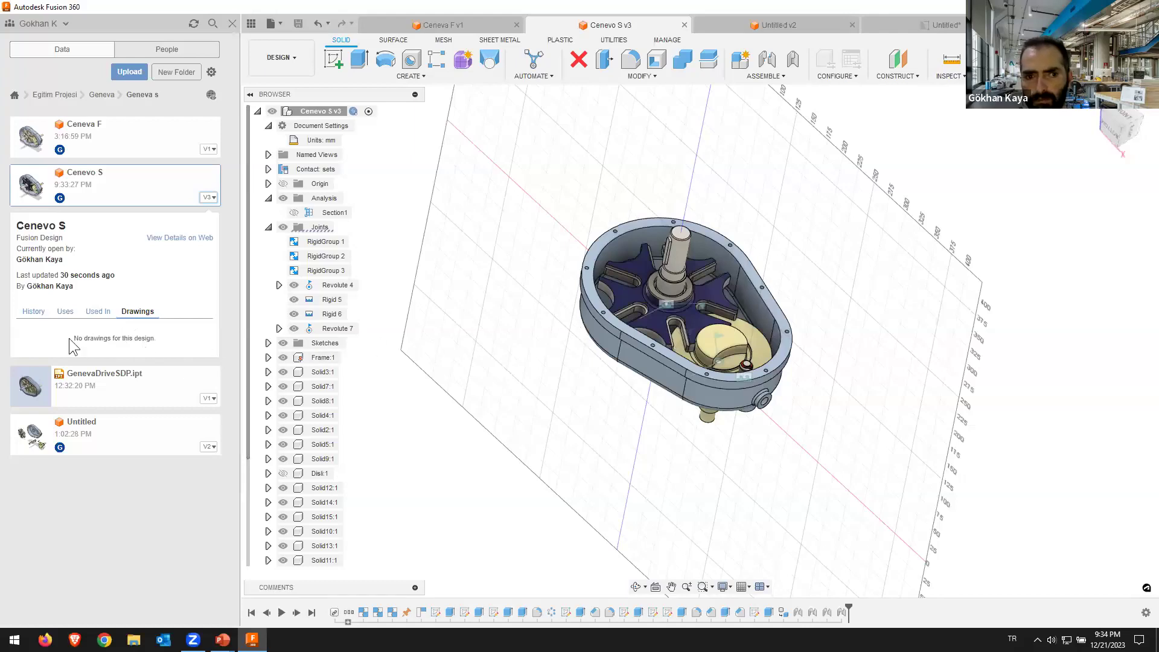
left_click(34, 313)
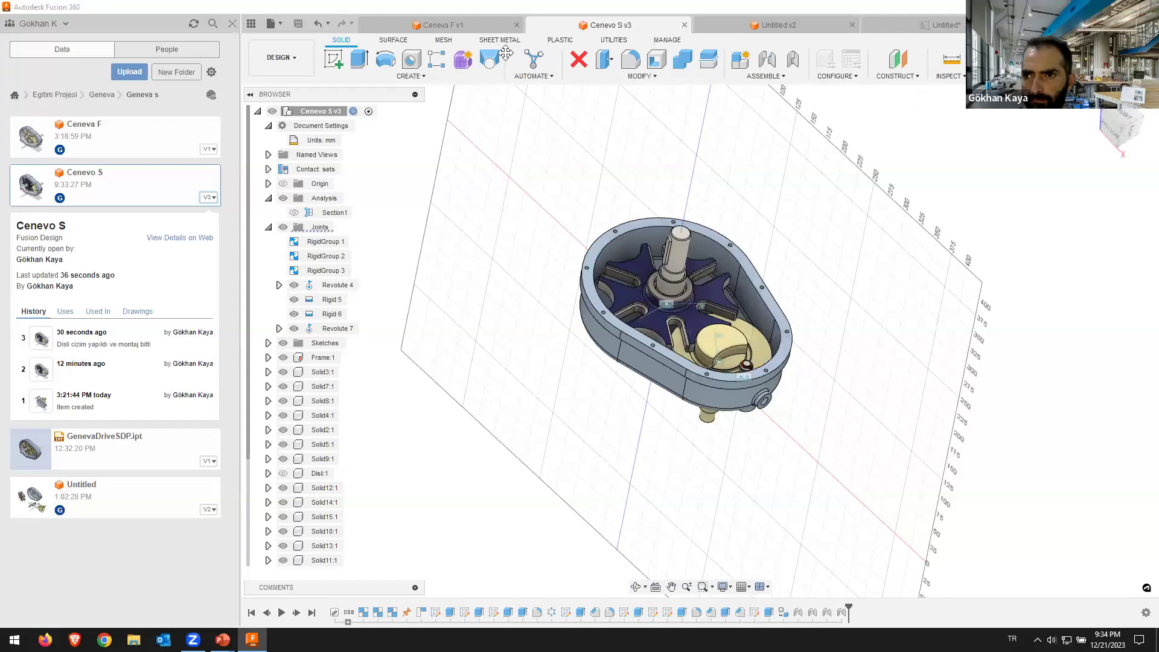
left_click(909, 18)
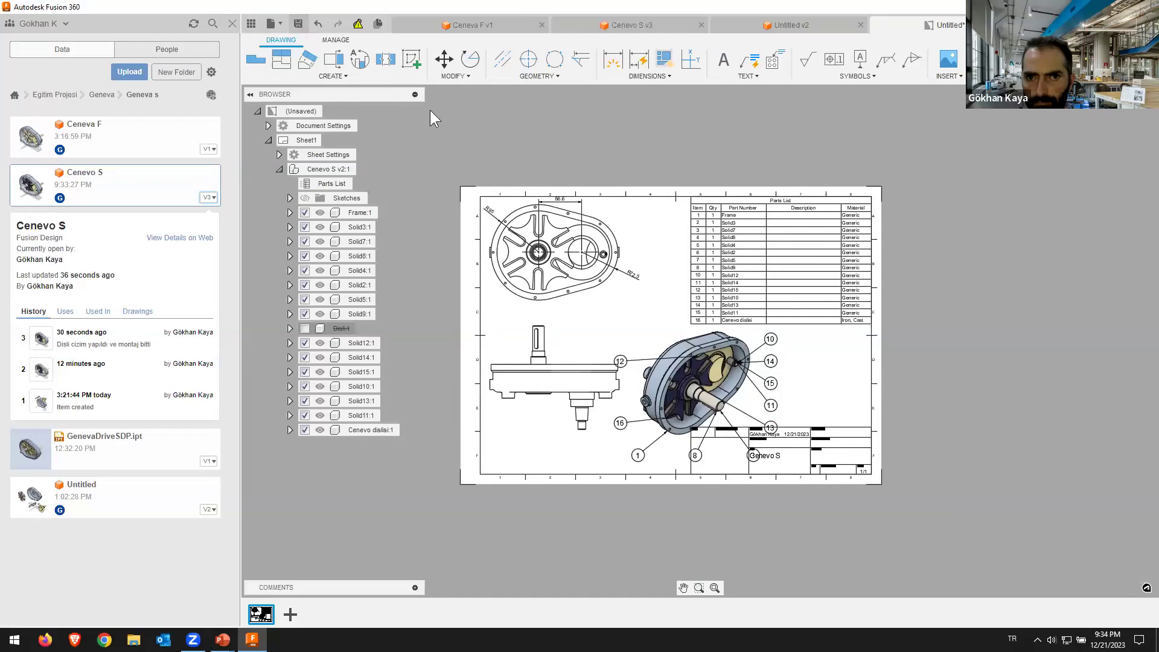
Step: Save the drawing as 'Cenevo S Drawing' in the Geneva s project folder
key("ctrl+s")
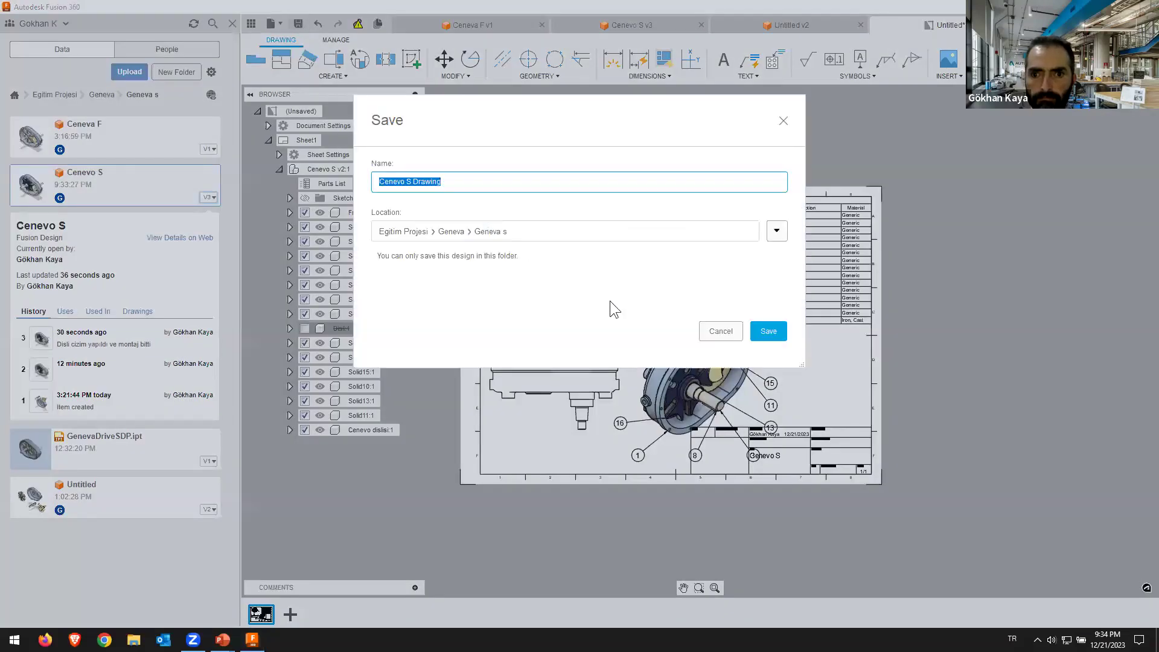
left_click_drag(569, 116, 391, 122)
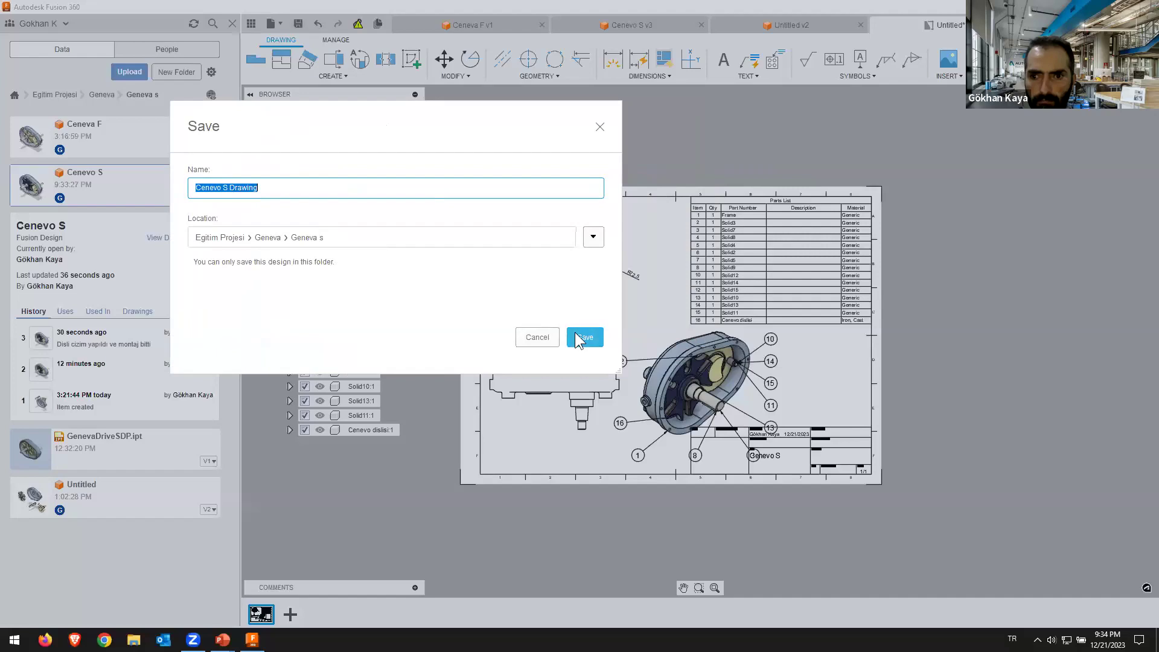
left_click(575, 331)
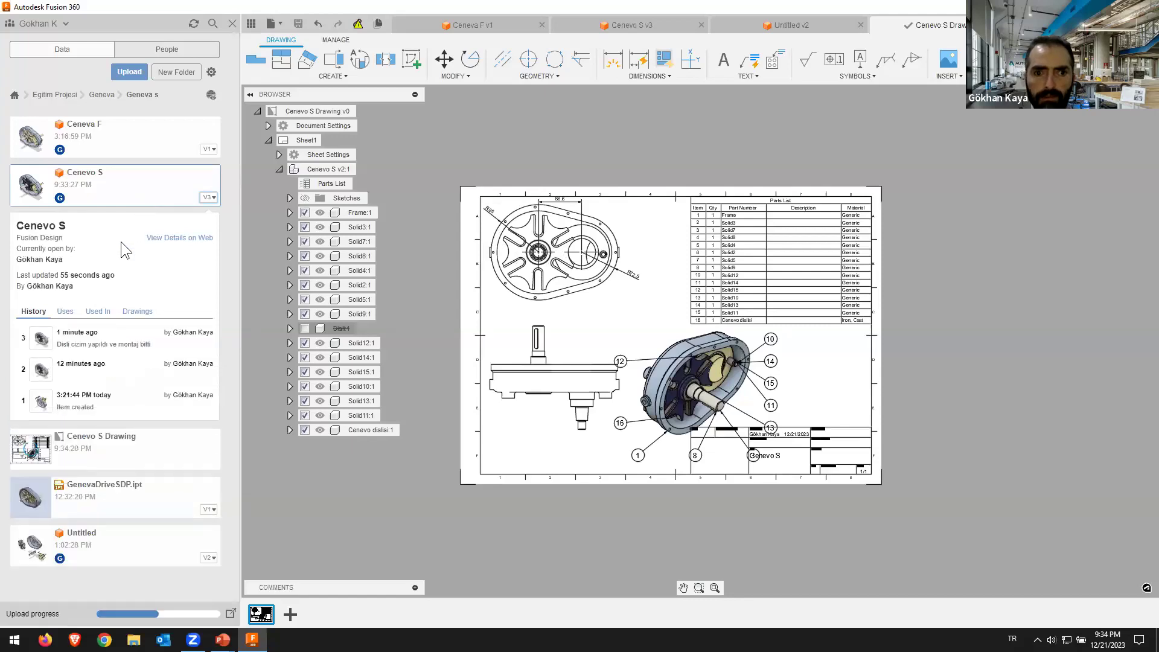
Step: Check Cenevo S's History, Uses, Used In and Drawings tabs, then return to Cenevo S v3
left_click(131, 314)
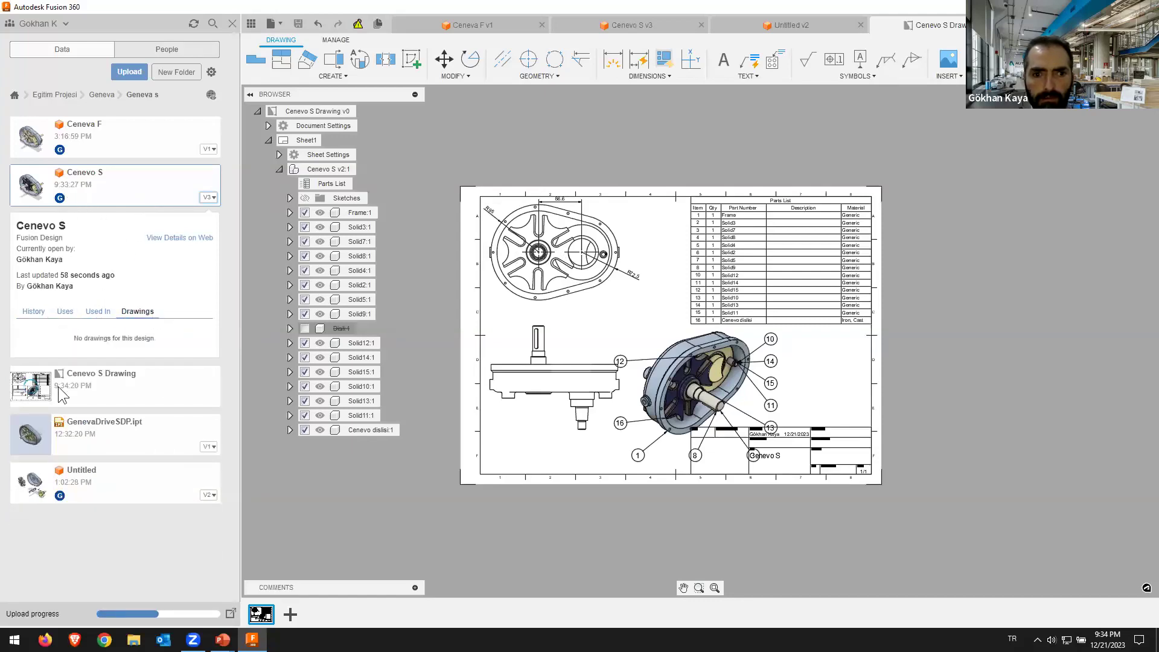
left_click(46, 312)
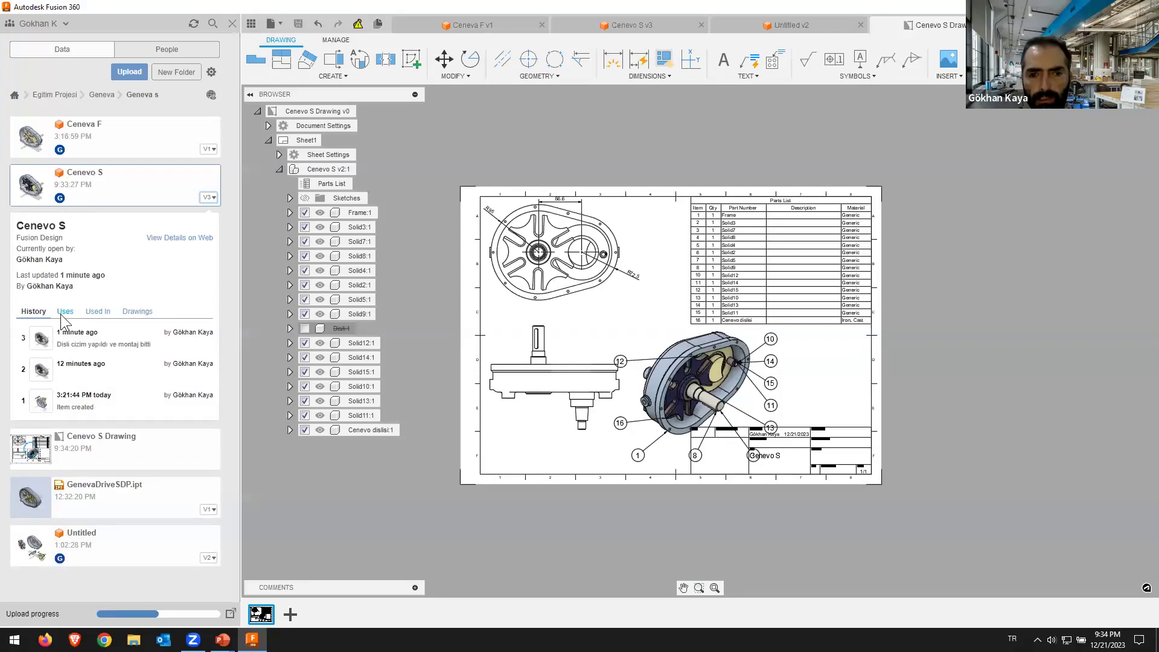
left_click(63, 312)
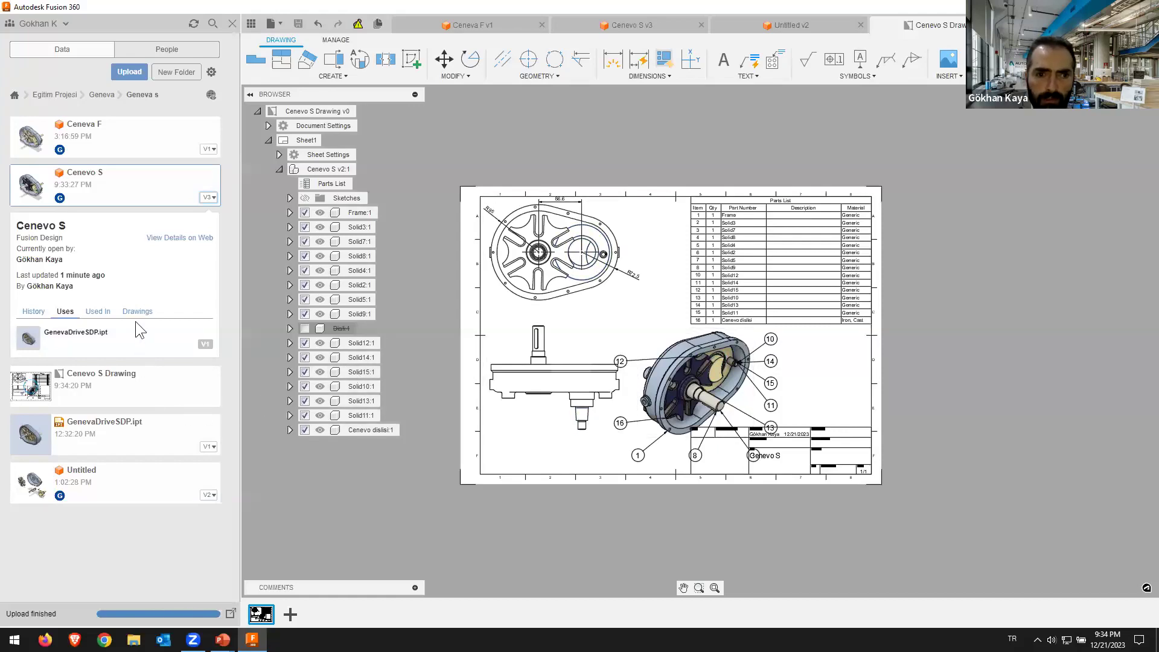
left_click(99, 315)
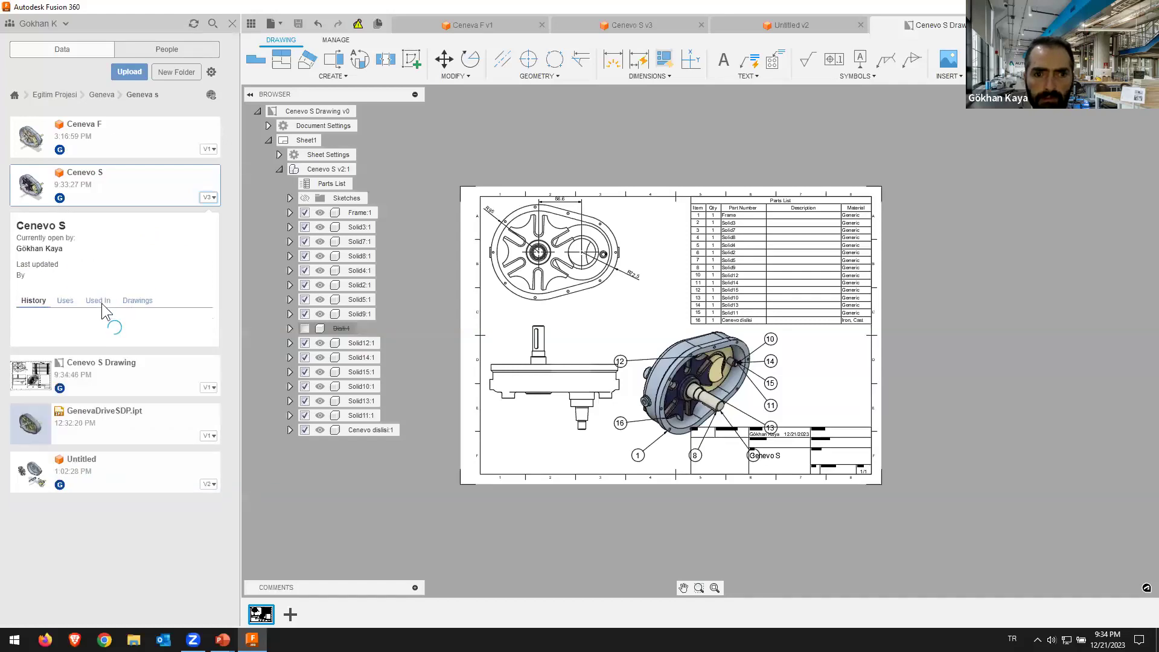
left_click(99, 312)
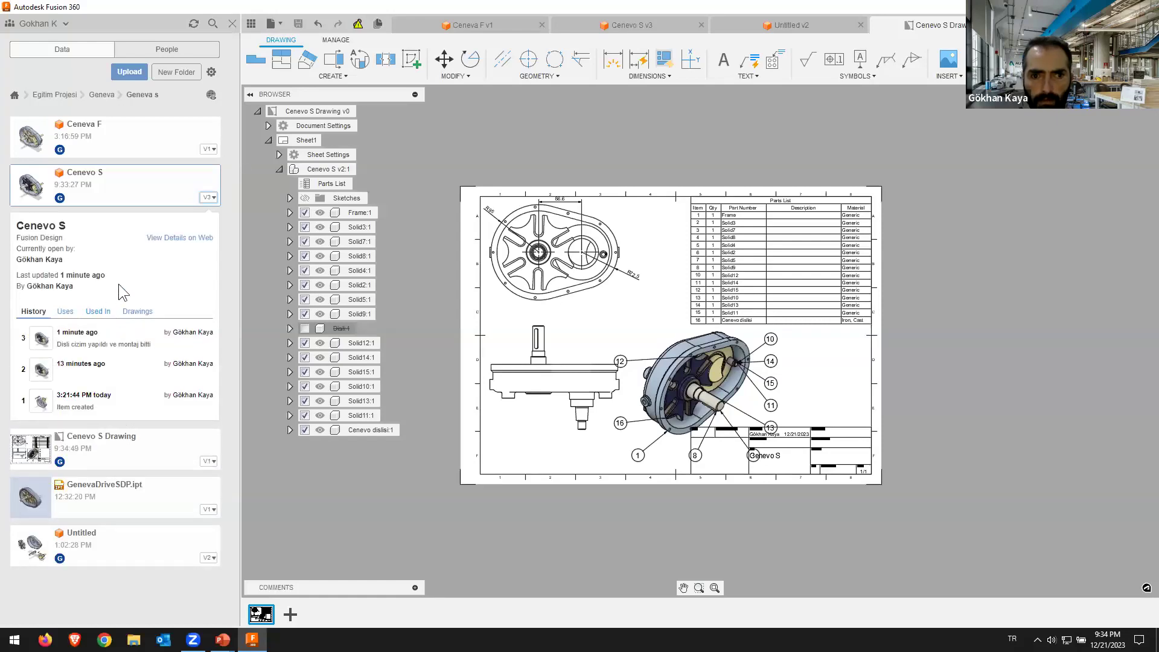
left_click(107, 317)
left_click(149, 315)
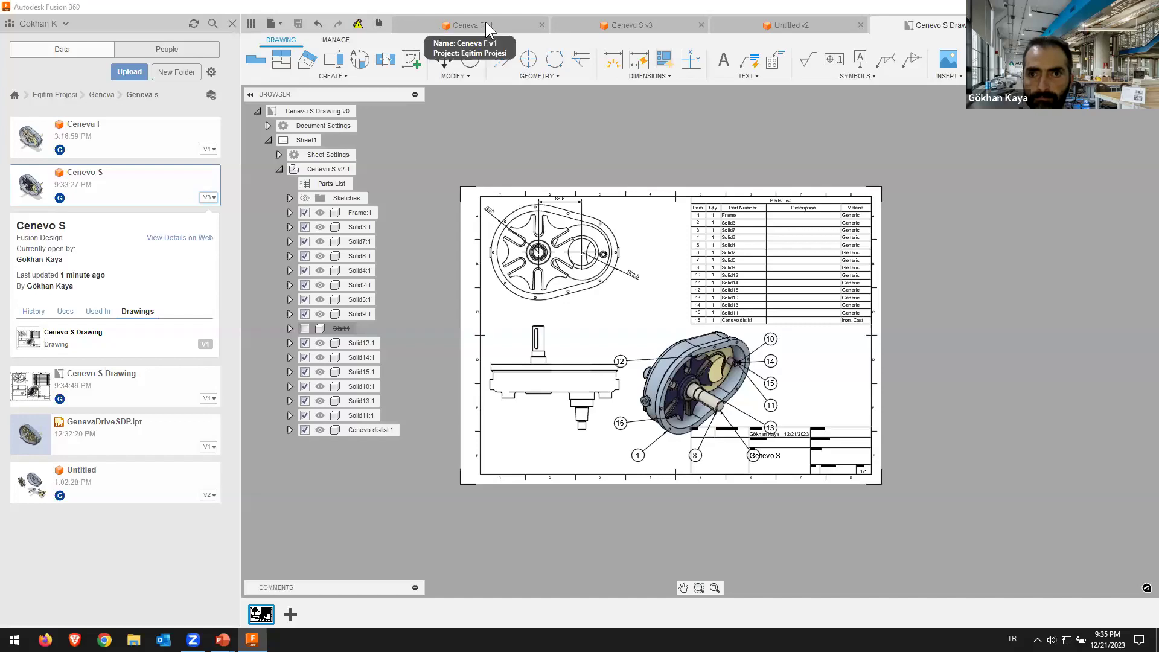
left_click(587, 29)
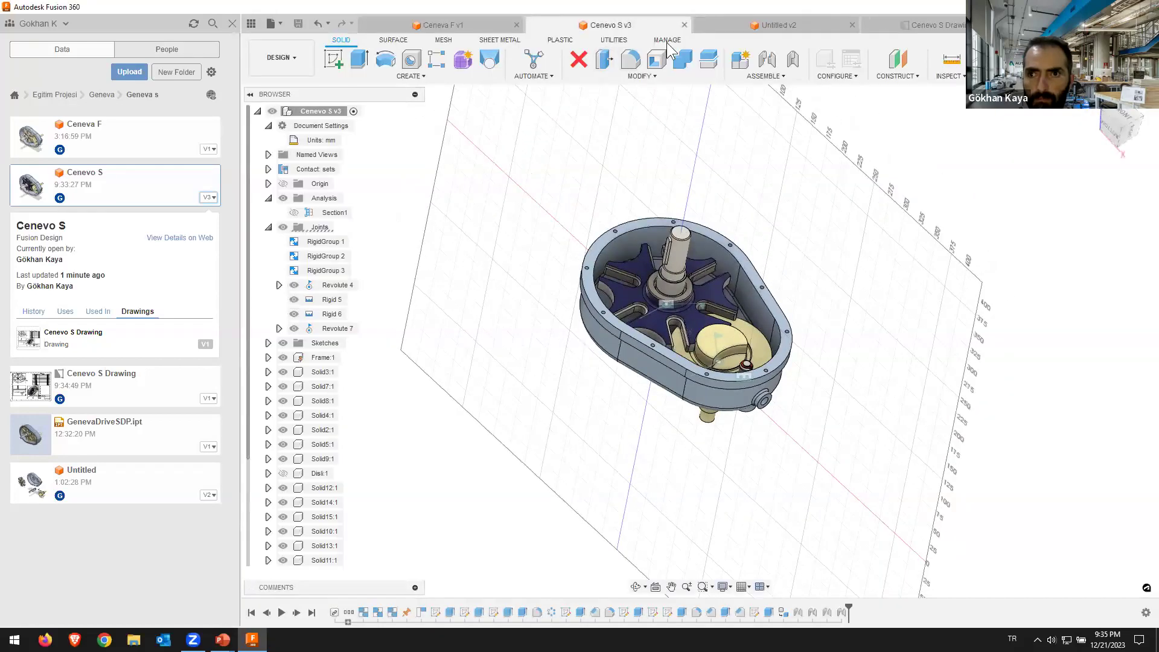
Step: Switch the ribbon from the MANAGE tools to the MESH tools
left_click(666, 41)
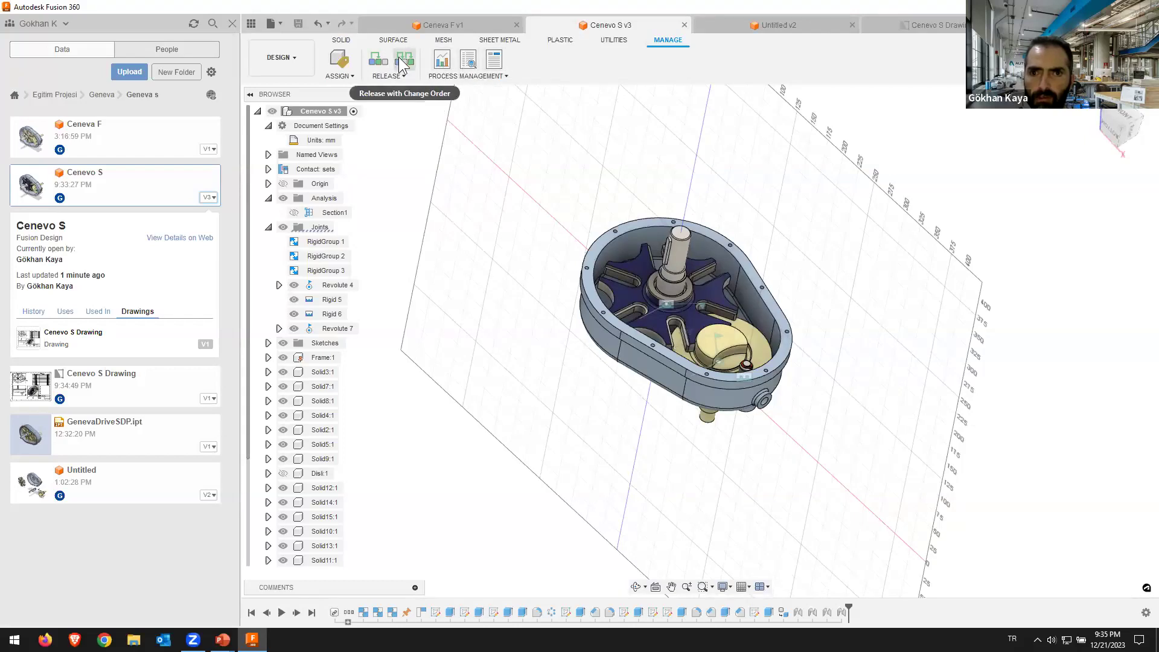
mouse_move(404, 61)
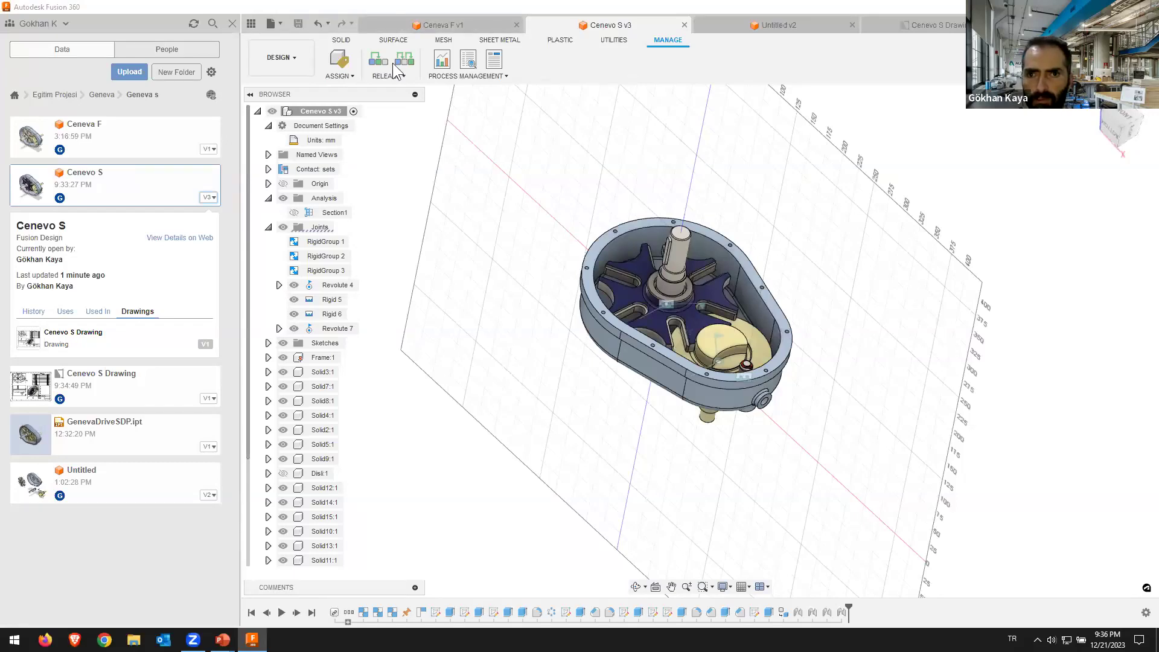
left_click(443, 40)
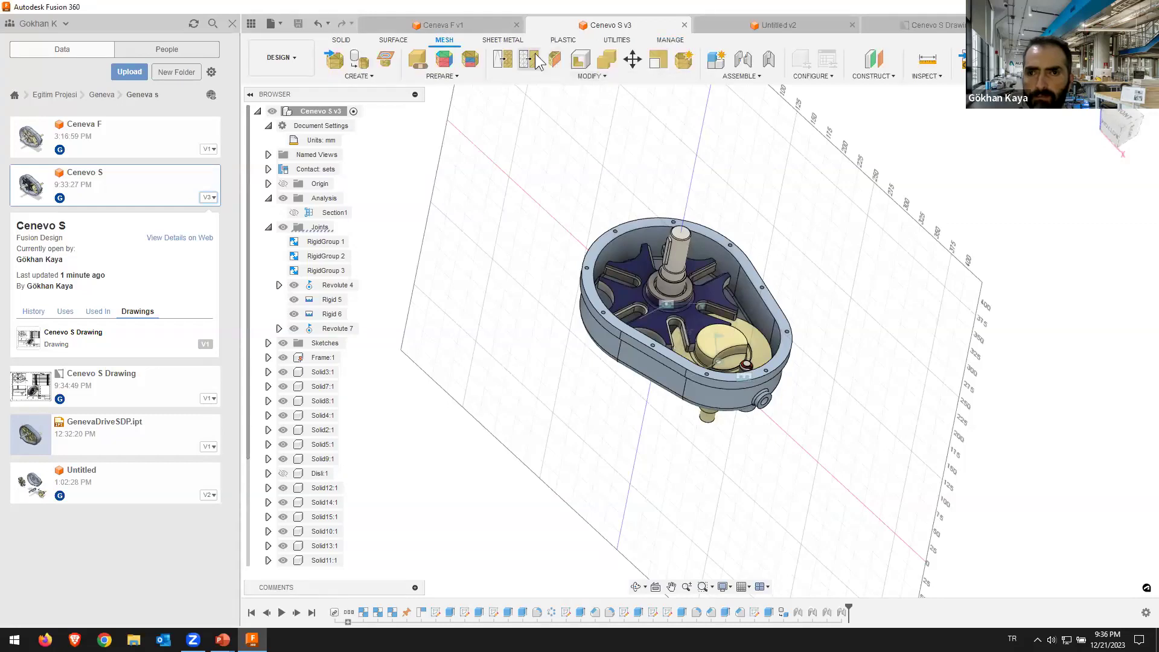
Step: Start a 2.00 mm mesh Shell, browse the mesh Modify list, then show the Surface tools
left_click(580, 61)
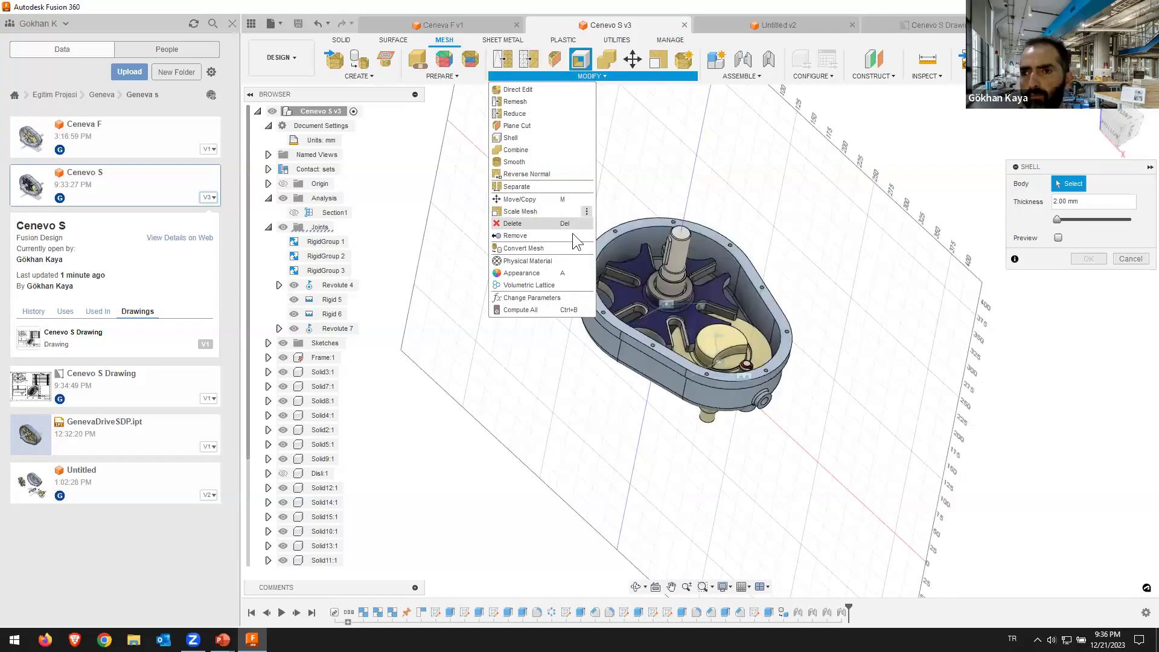
key("Escape")
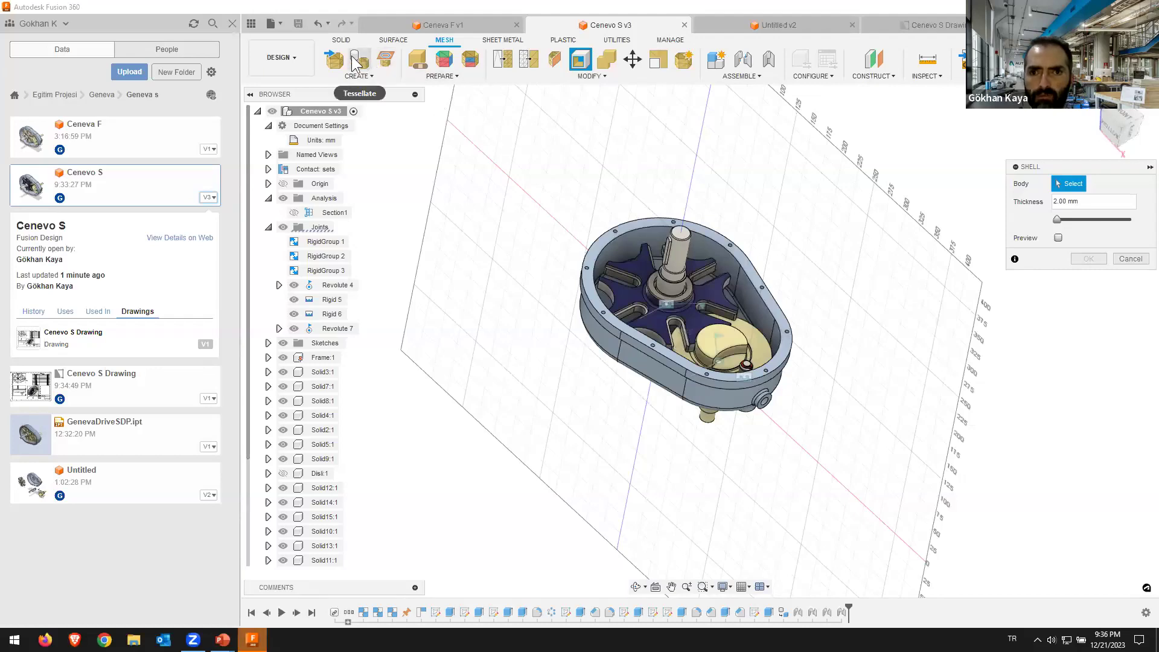
left_click(532, 76)
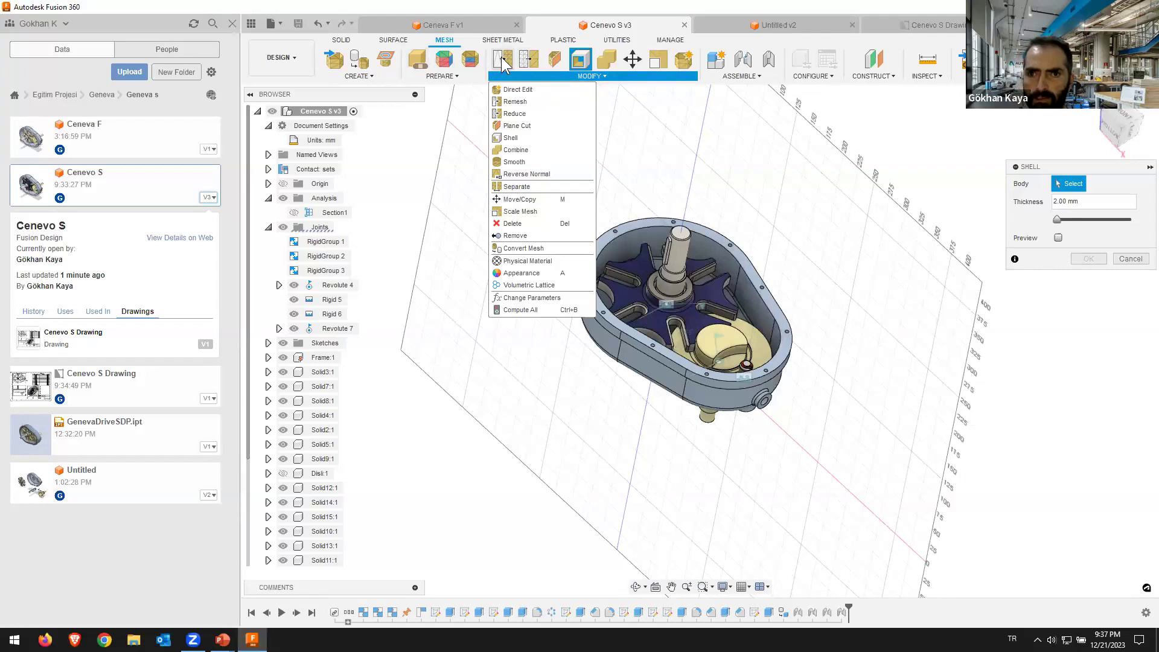
left_click(594, 75)
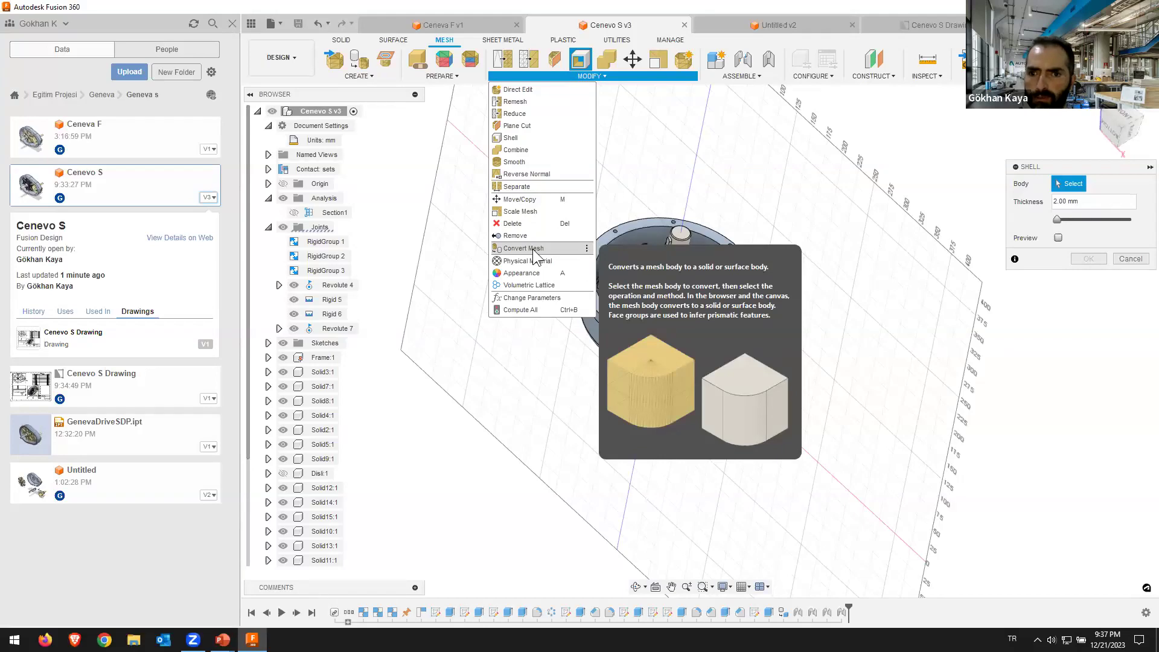
left_click(394, 40)
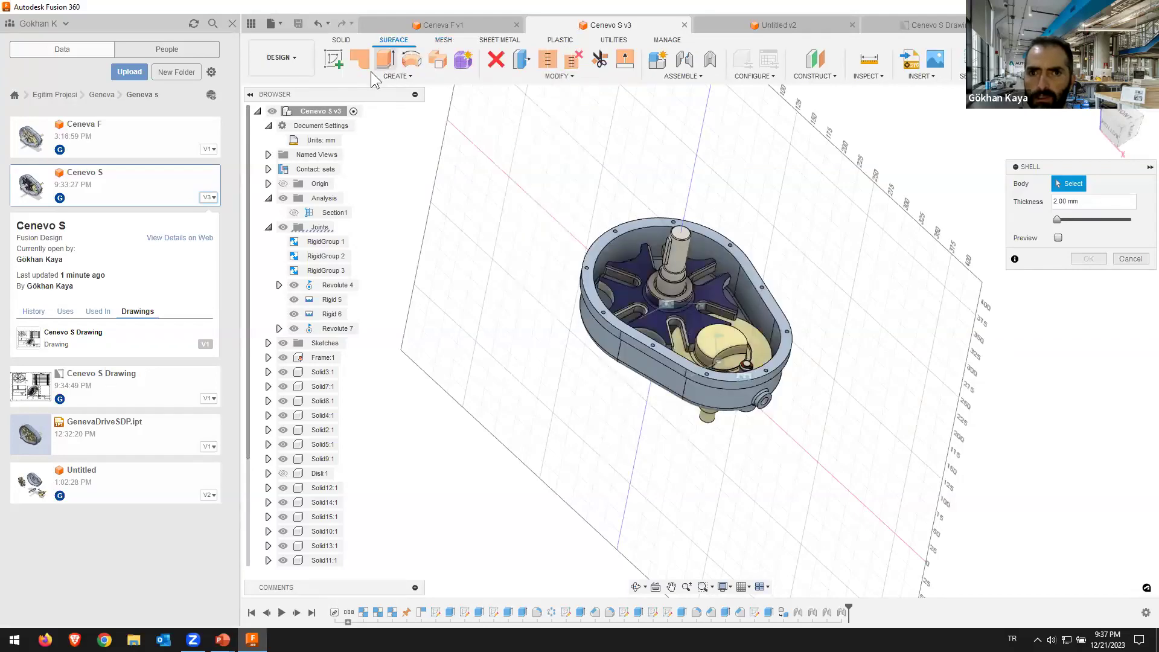
Step: Browse the SURFACE tab's Create and Modify command lists, then go back to the MESH tools
left_click(381, 76)
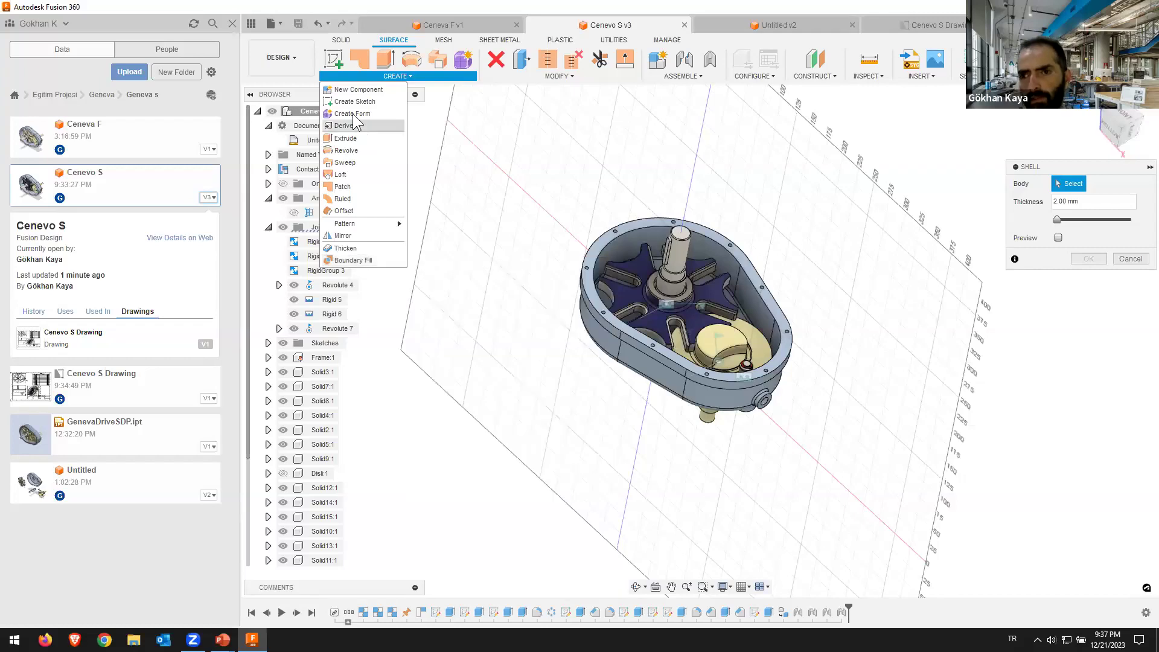
left_click(569, 195)
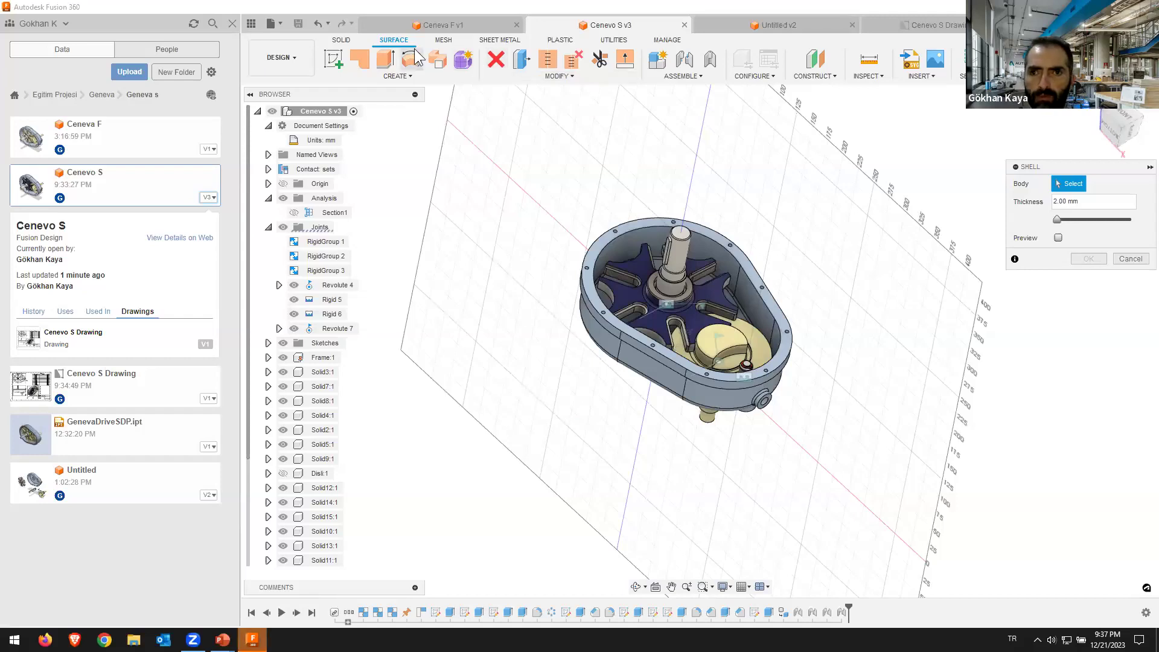
left_click(385, 79)
mouse_move(353, 260)
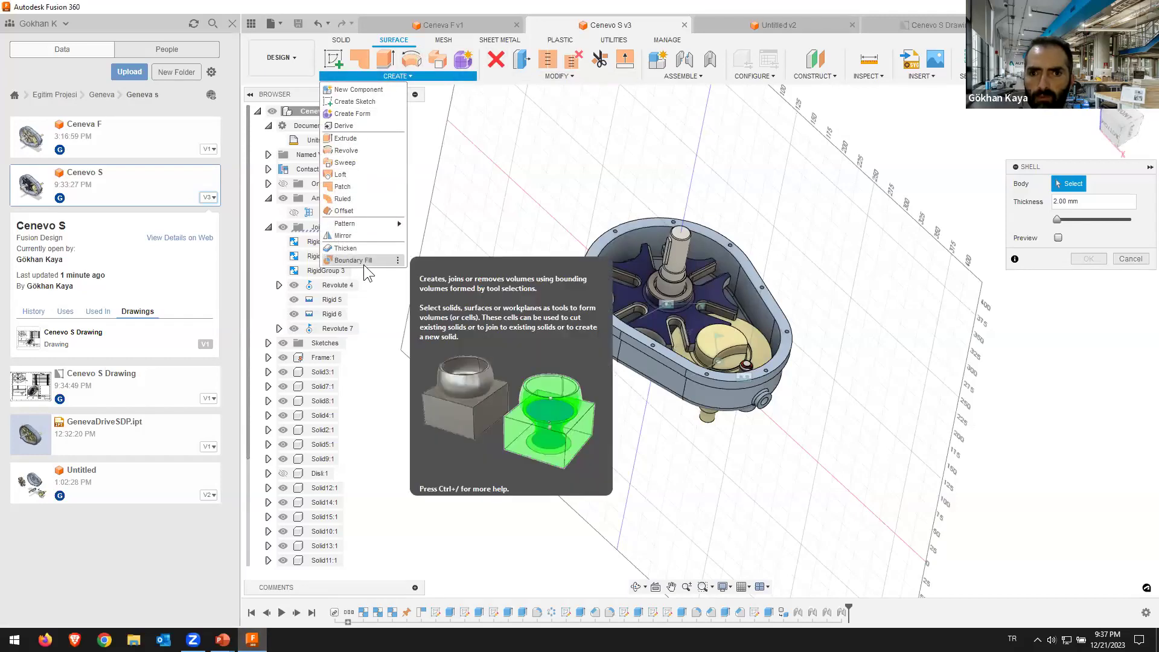
left_click(538, 76)
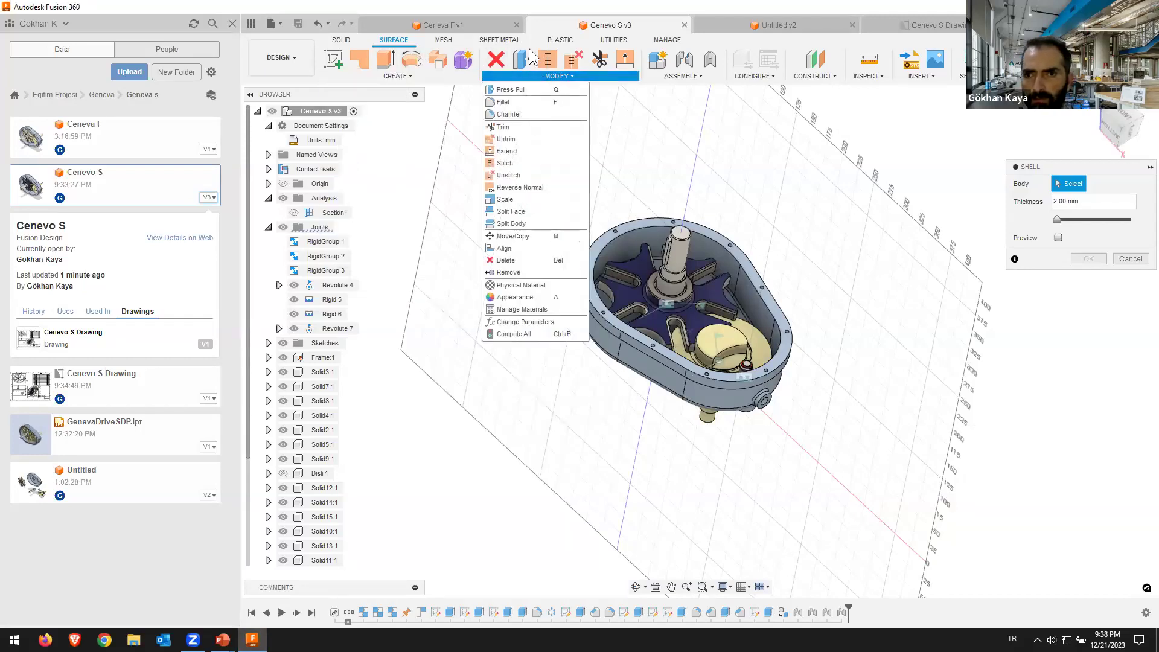
left_click(444, 39)
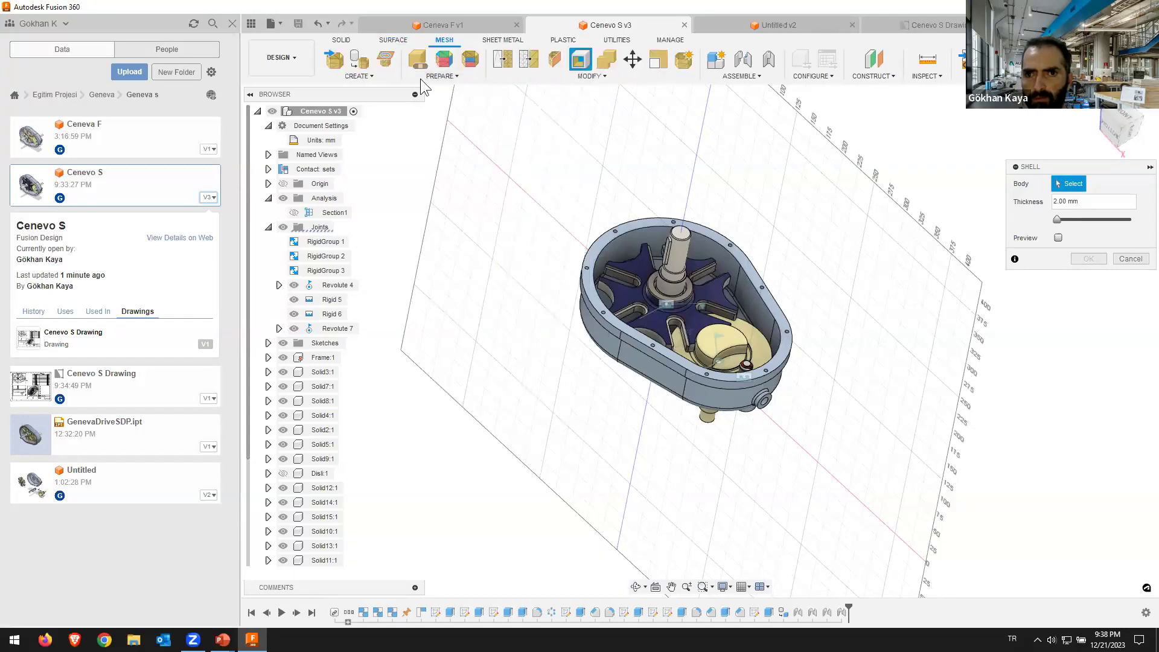
Step: Look through the mesh Create and Modify commands, then switch to the Sunu1 PowerPoint presentation
left_click(381, 77)
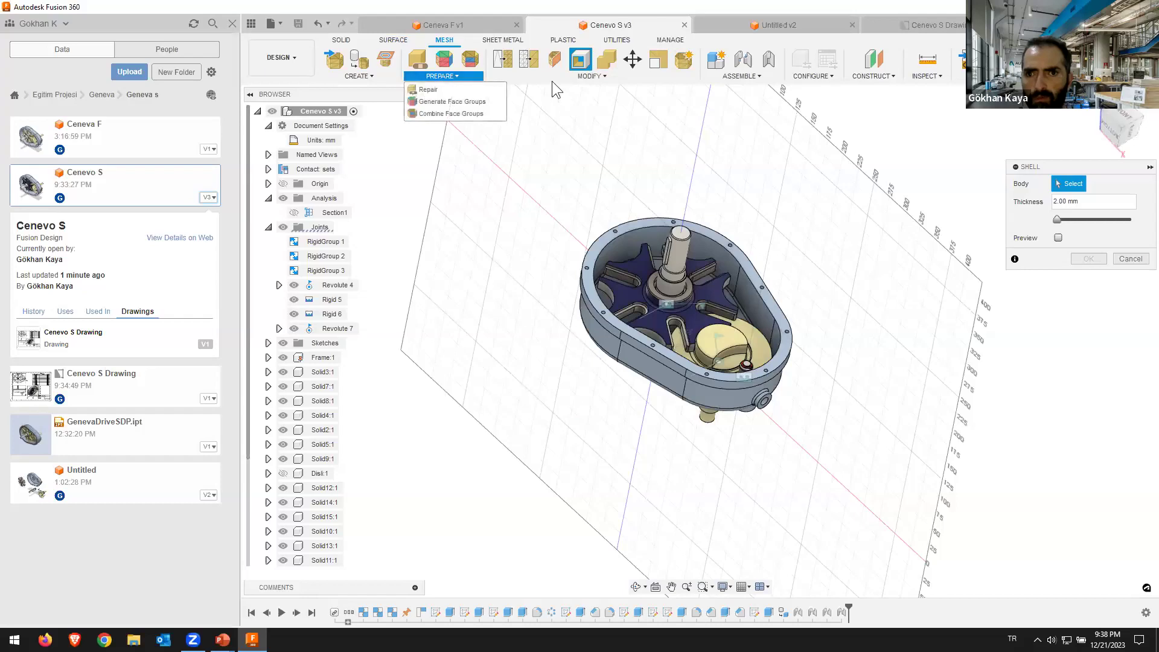
mouse_move(590, 76)
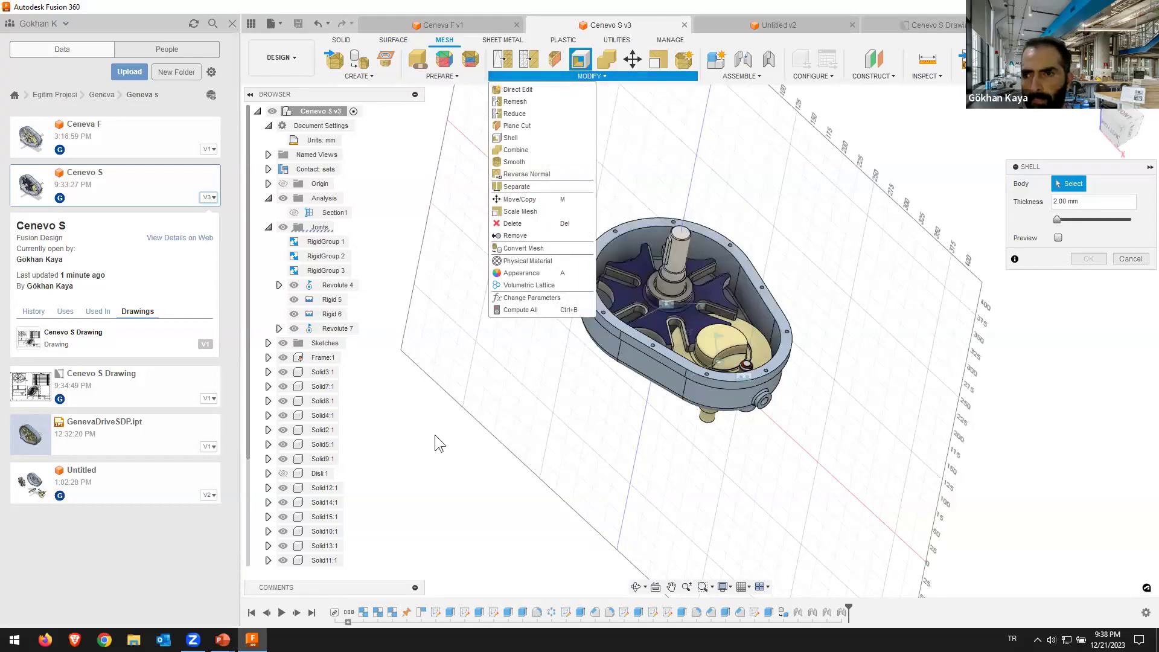
left_click(471, 433)
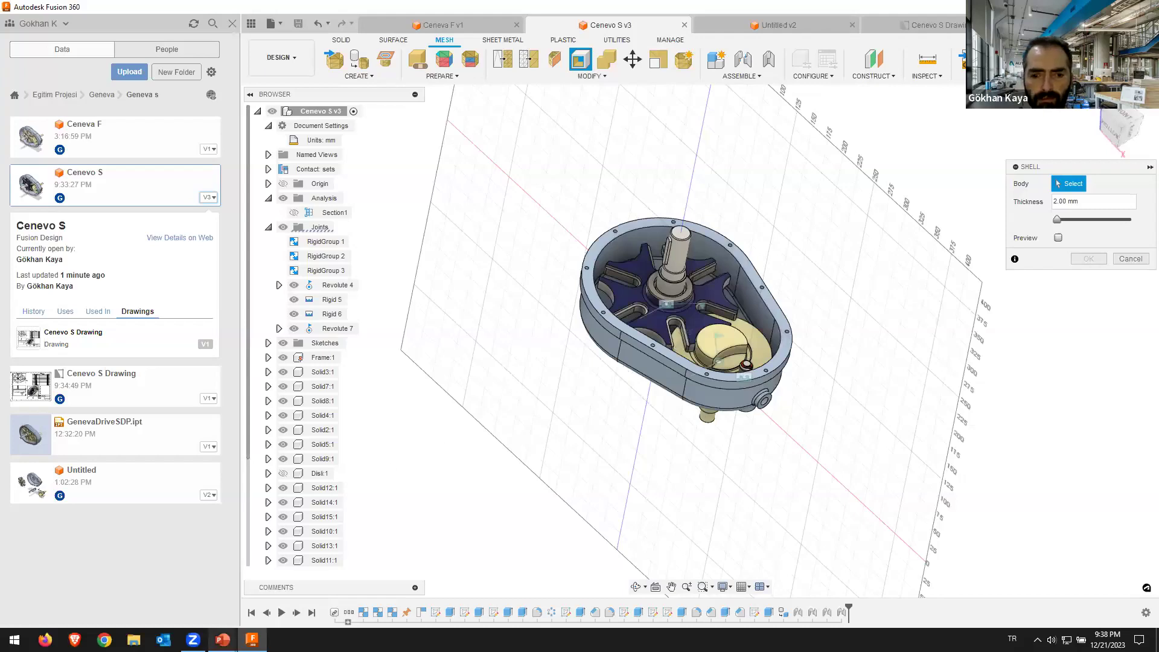
mouse_move(222, 640)
key("alt+Tab")
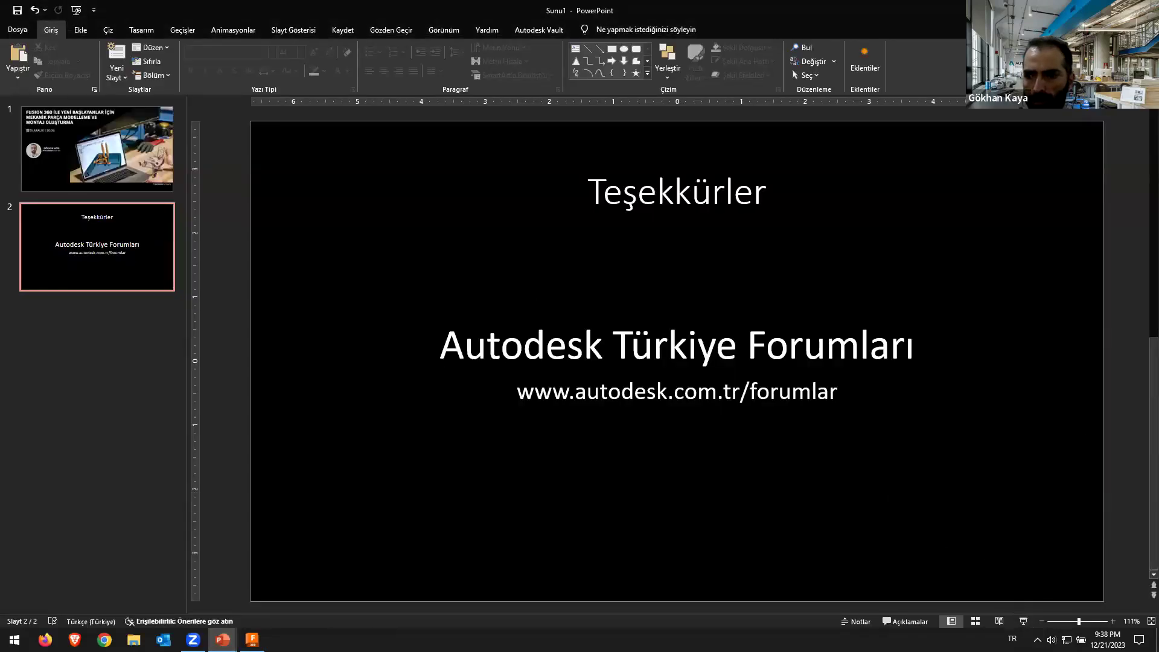
Step: Show the 'Teşekkürler' slide 2 as a full-screen slideshow, then end the show
left_click(1023, 621)
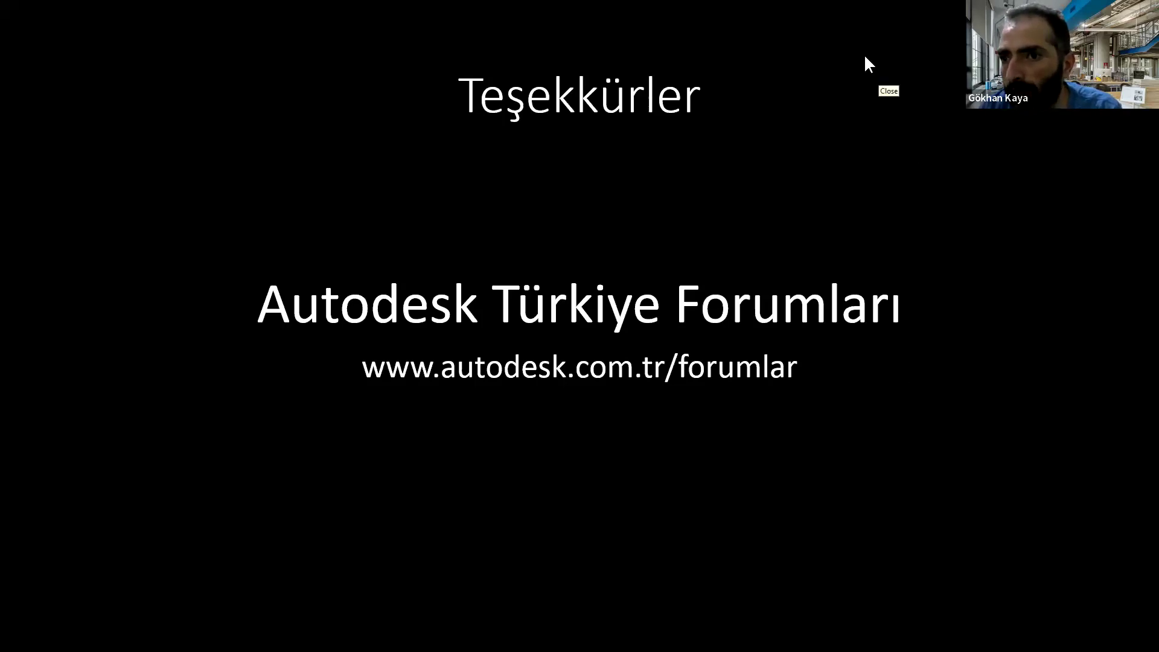
left_click(589, 270)
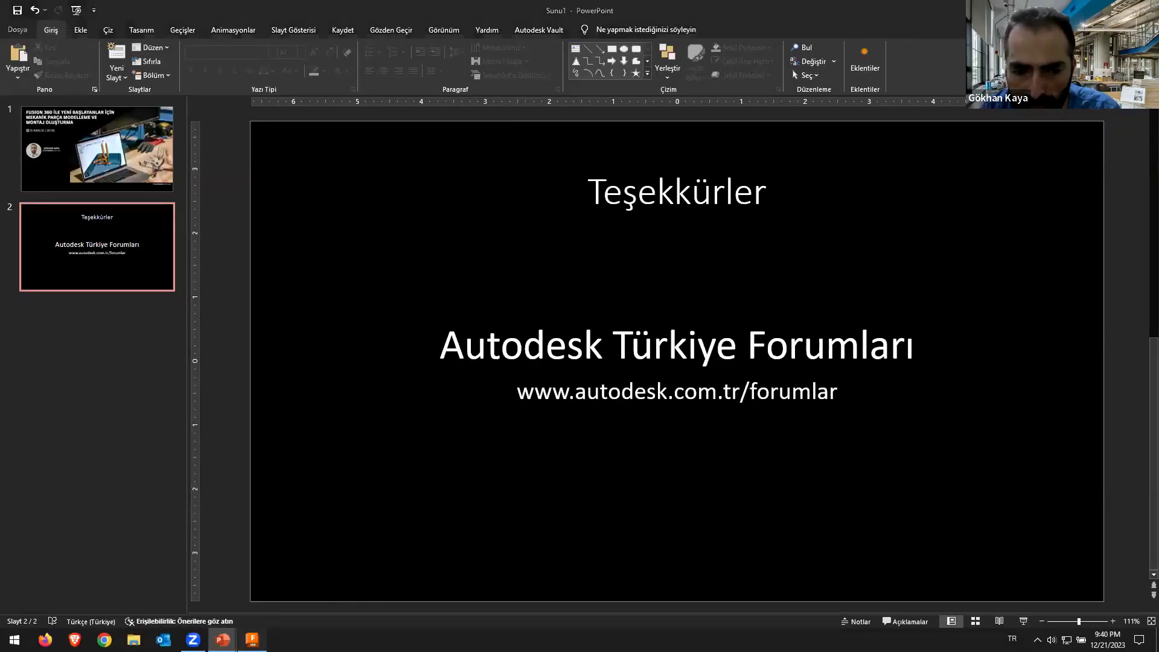
Step: Switch back to Fusion 360, view the project's People list, then return to Data
key("alt+Tab")
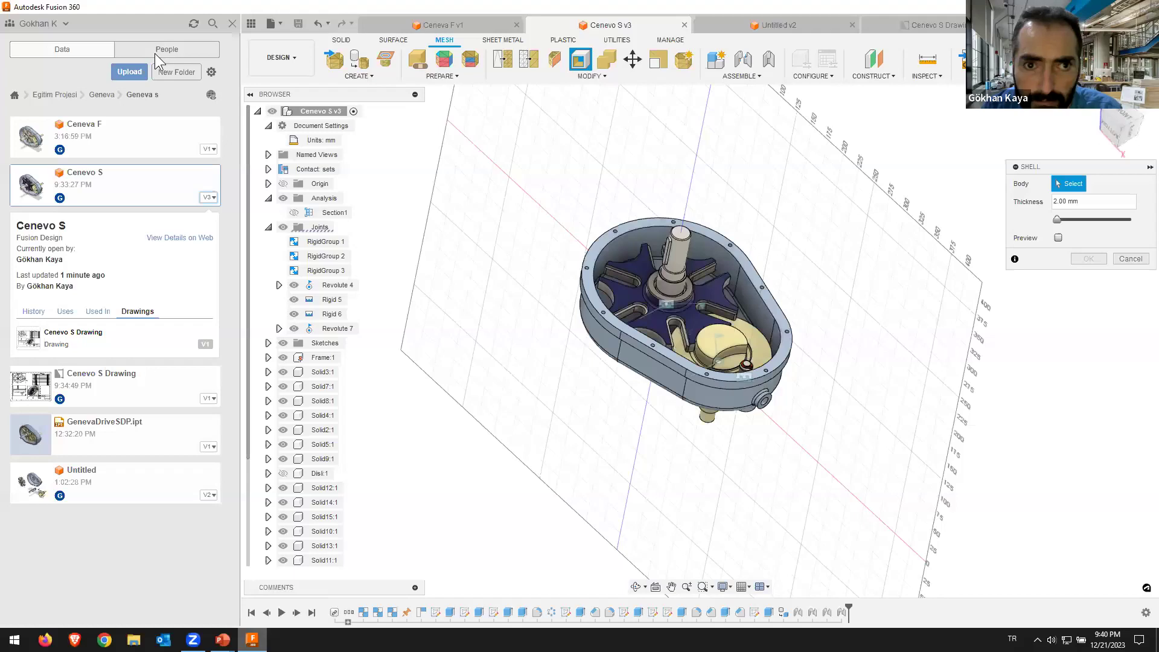
left_click(155, 53)
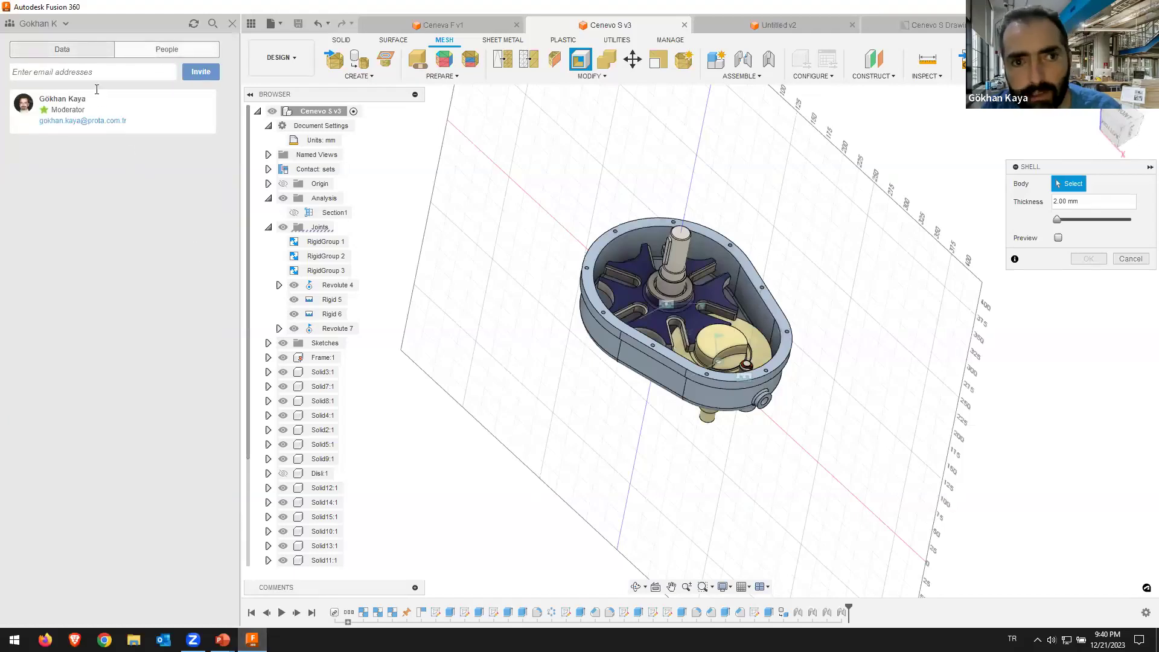
left_click(85, 53)
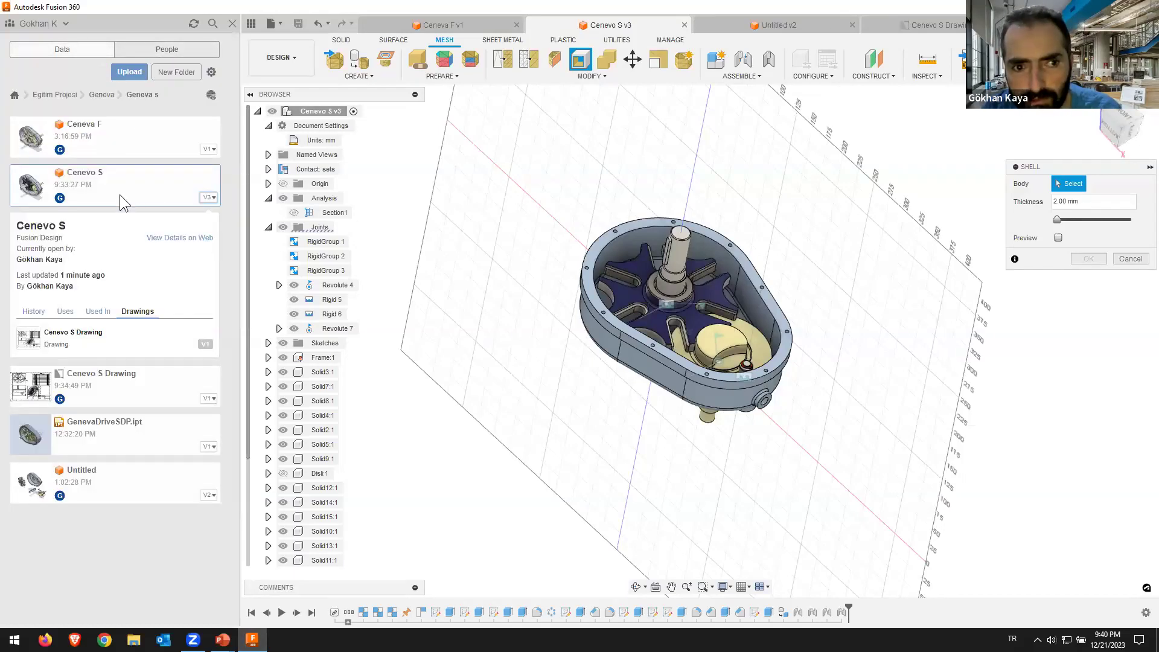